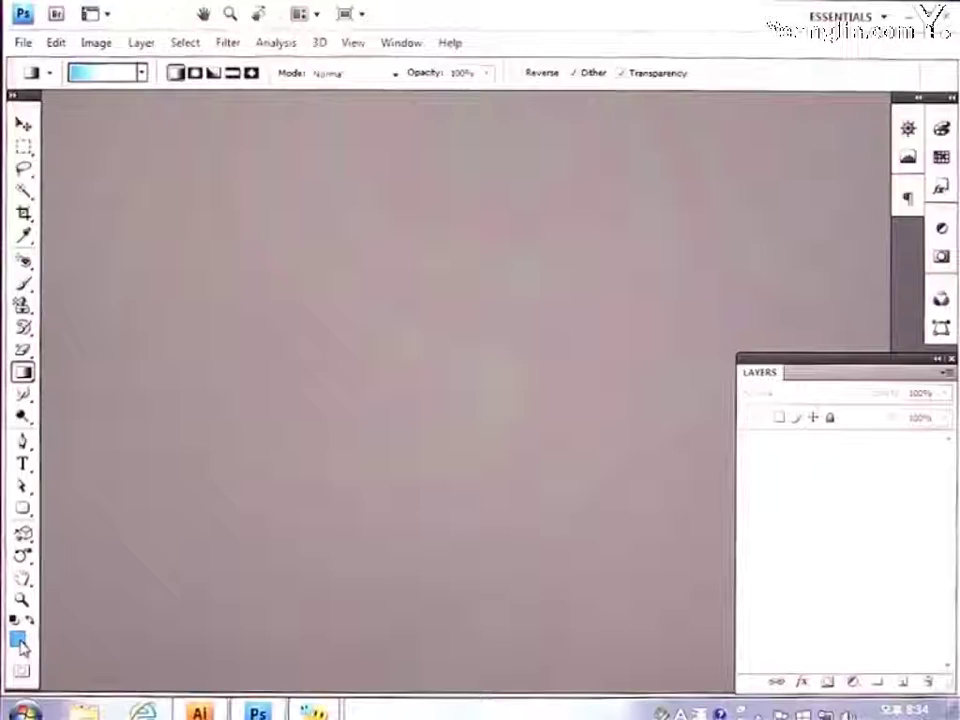
# Create a new RGB document 1000 pixels wide and 269 pixels high at 72 pixels/inch with a white background.
pyautogui.click(22, 43)
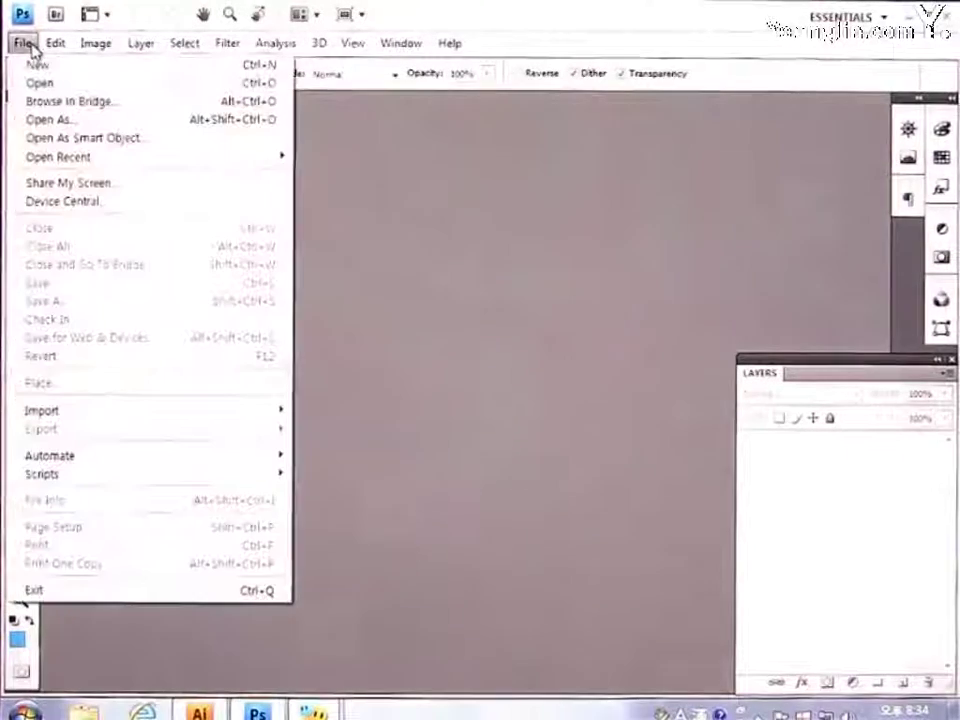
pyautogui.click(40, 60)
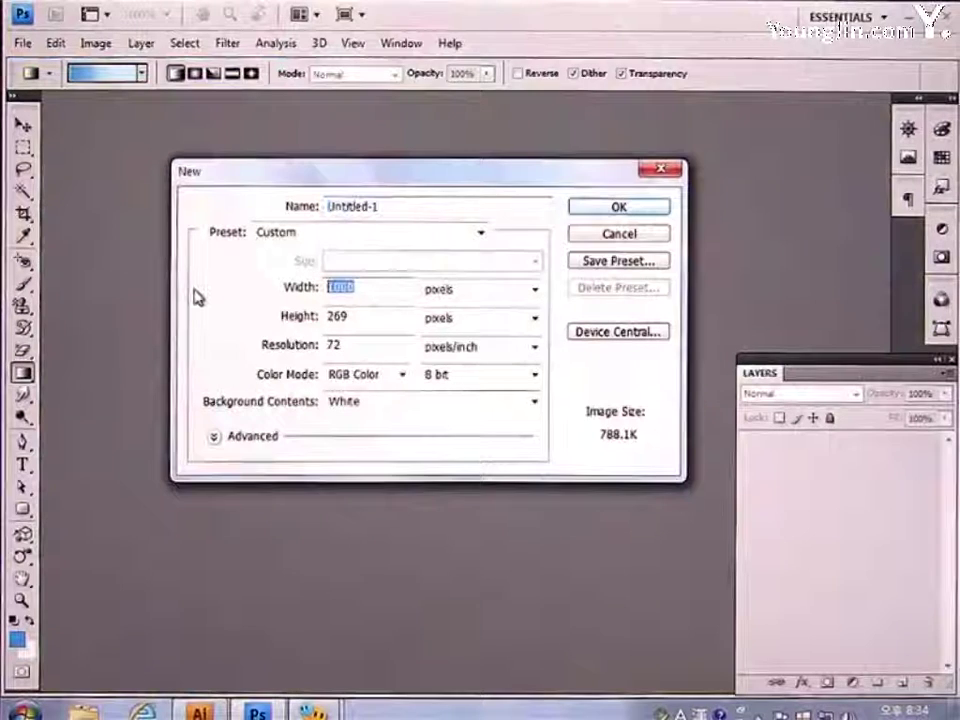
pyautogui.write('1000')
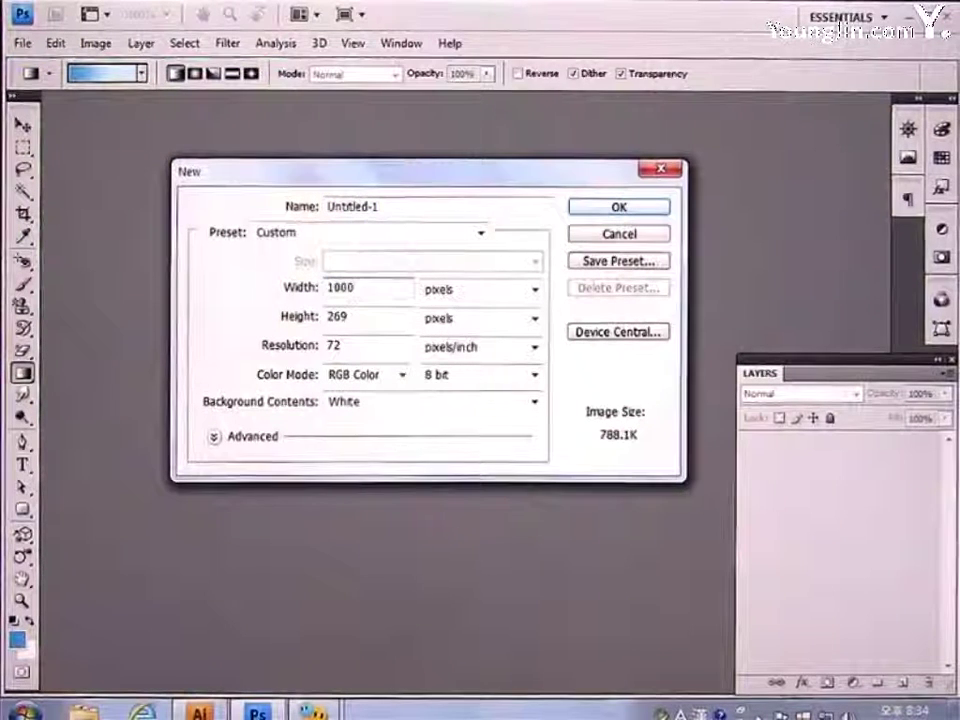
pyautogui.click(460, 289)
pyautogui.click(443, 309)
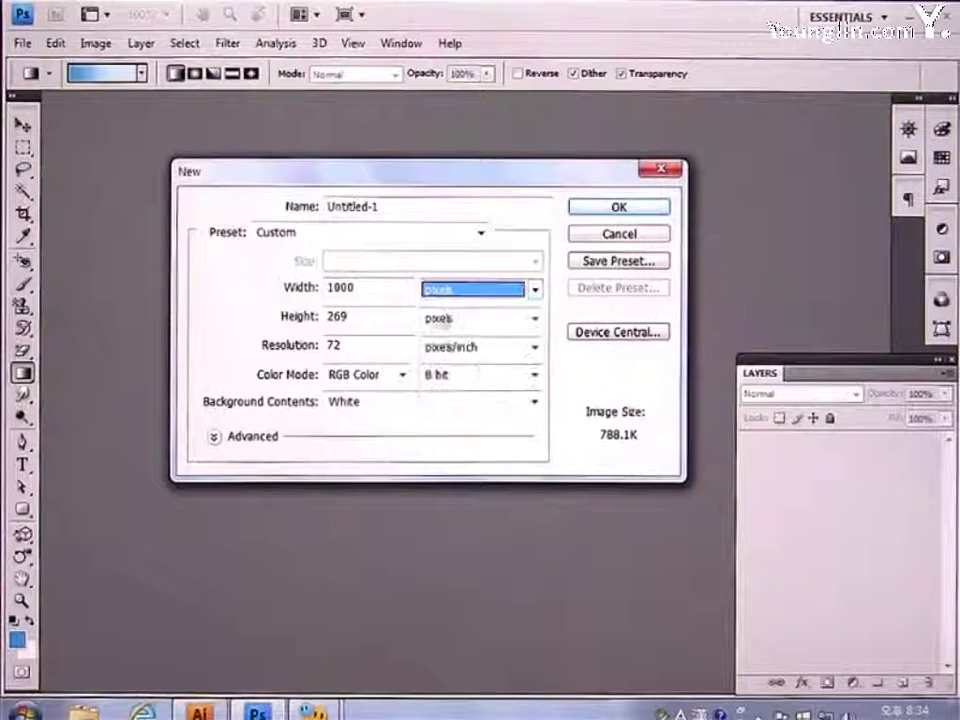
pyautogui.press('Tab')
pyautogui.write('26')
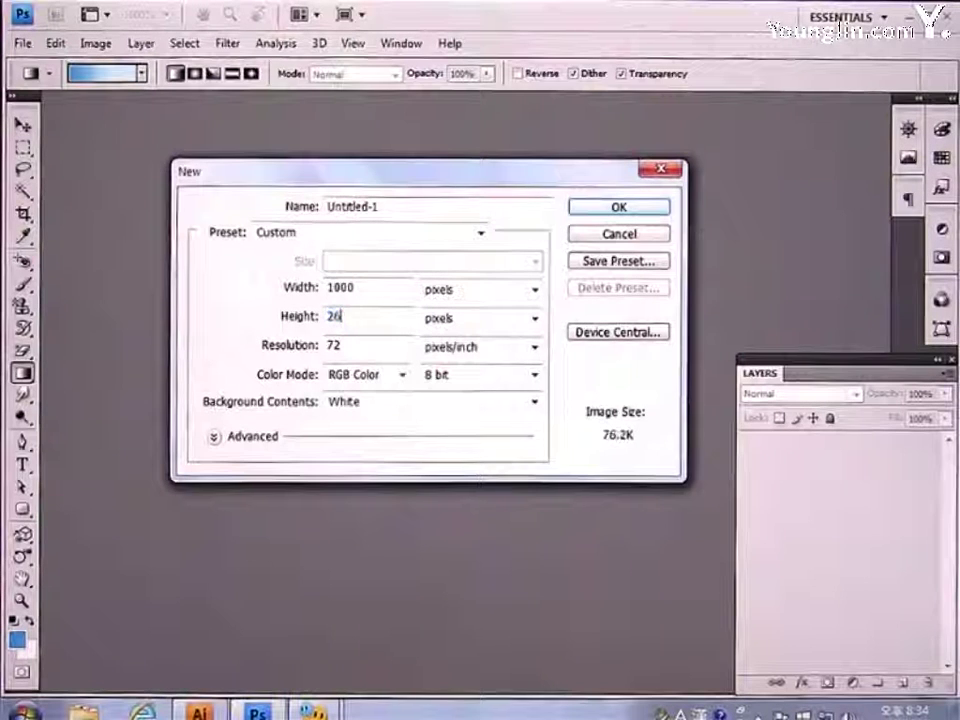
pyautogui.write('9')
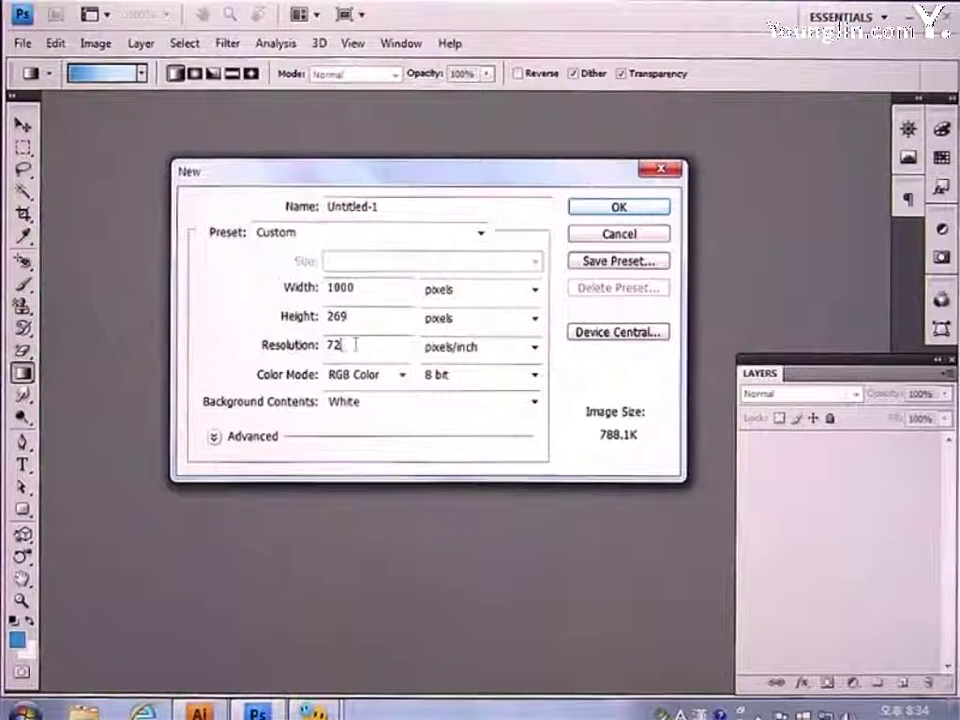
pyautogui.moveTo(355, 344); pyautogui.dragTo(231, 349)
pyautogui.write('72')
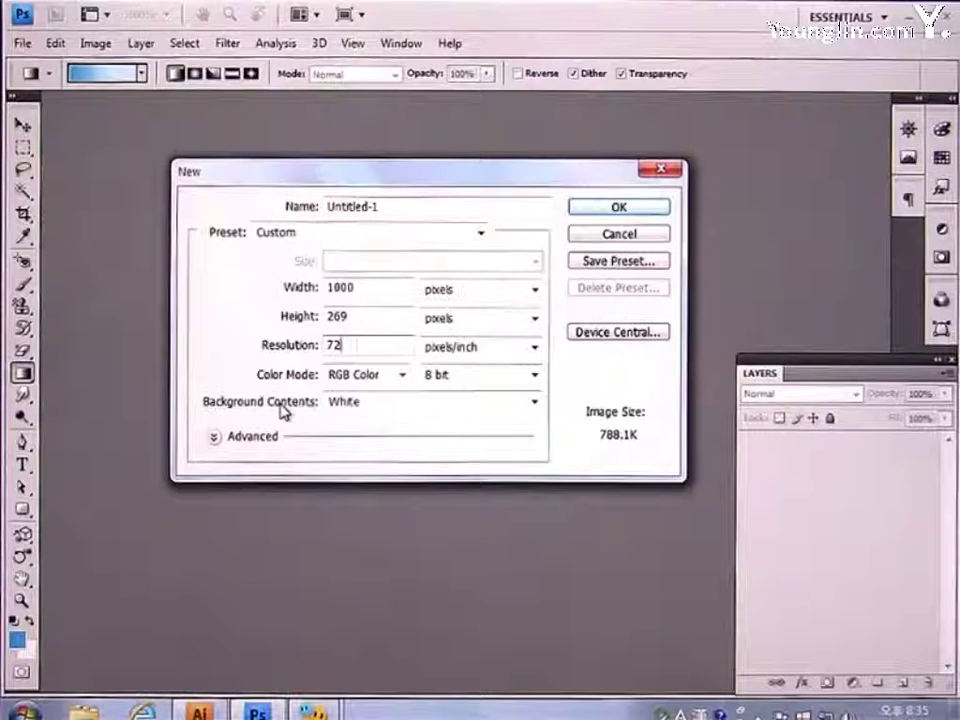
pyautogui.click(615, 207)
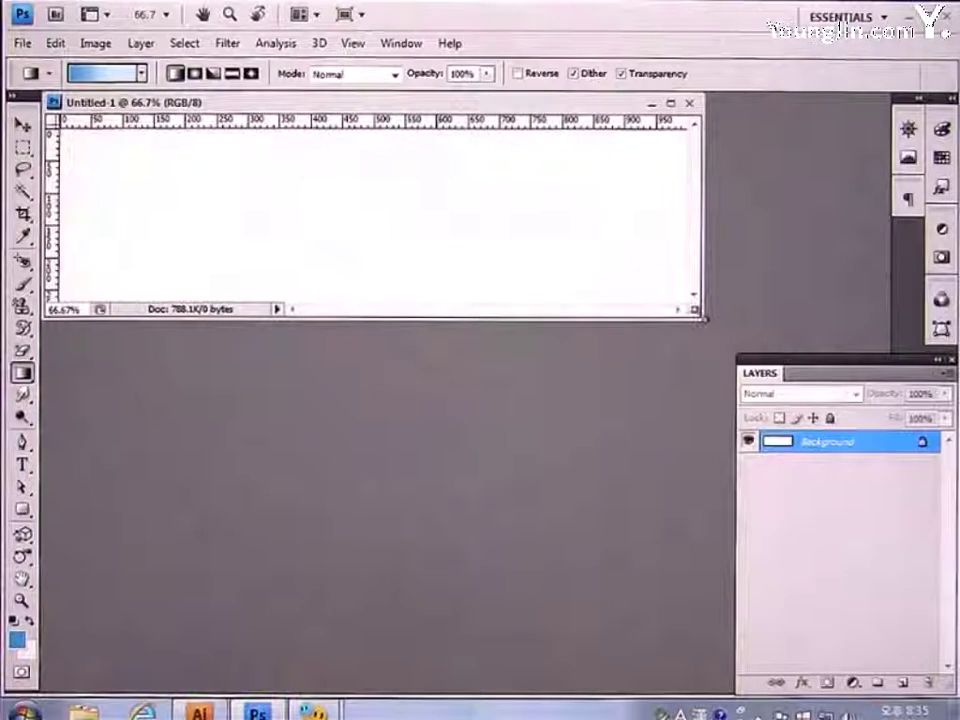
# Enlarge the document window with the canvas at 100% zoom and display the Info readout below the canvas.
pyautogui.moveTo(704, 319); pyautogui.dragTo(854, 330)
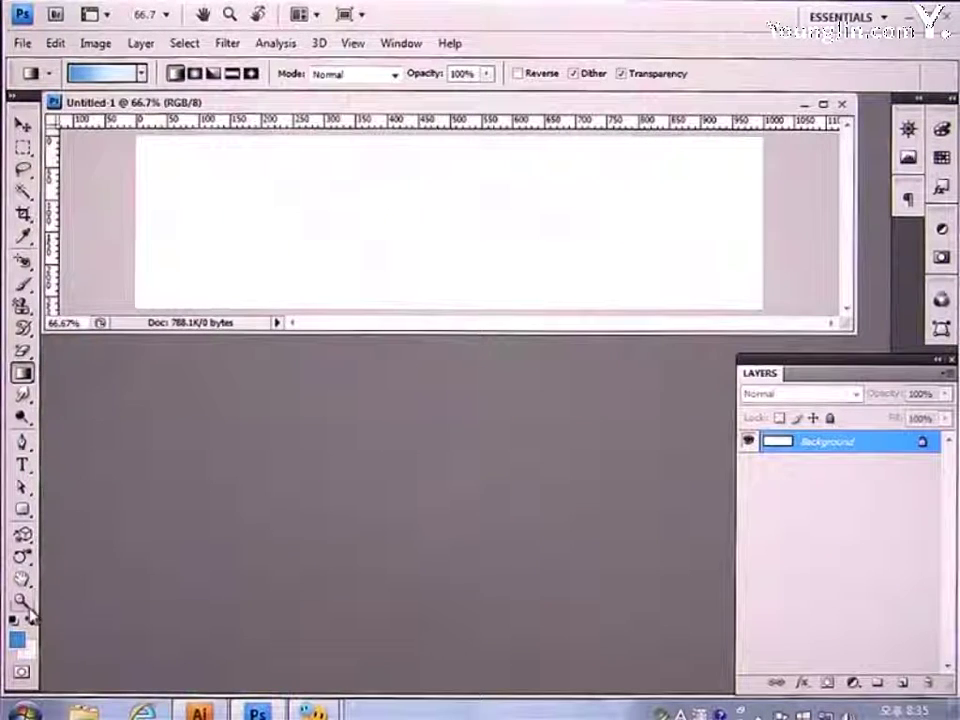
pyautogui.doubleClick(21, 601)
pyautogui.moveTo(443, 330); pyautogui.dragTo(446, 428)
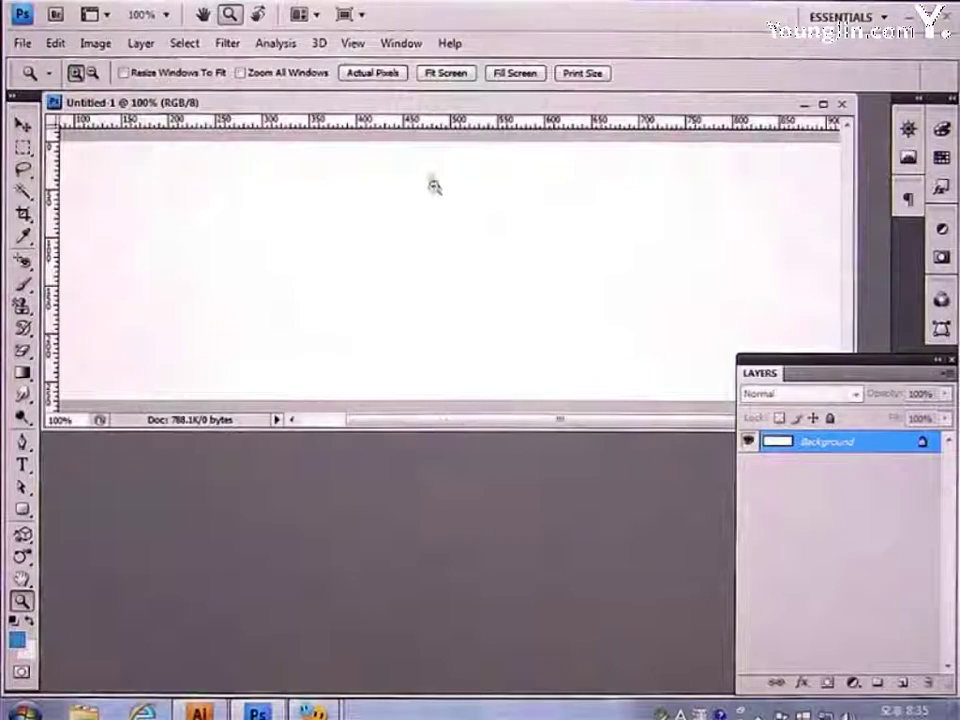
pyautogui.click(417, 46)
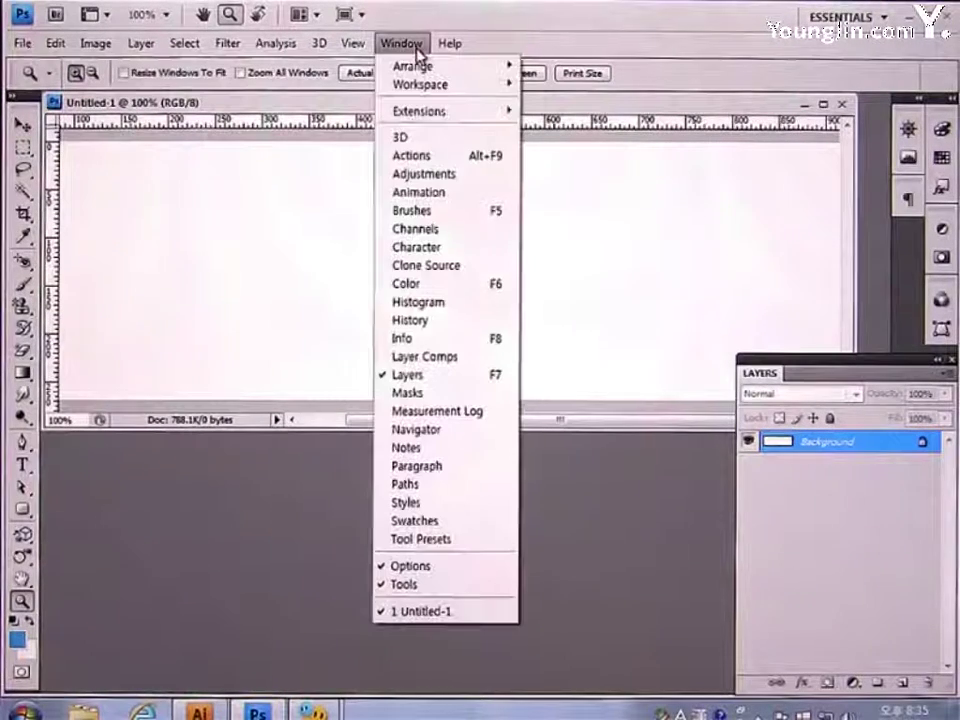
pyautogui.click(410, 339)
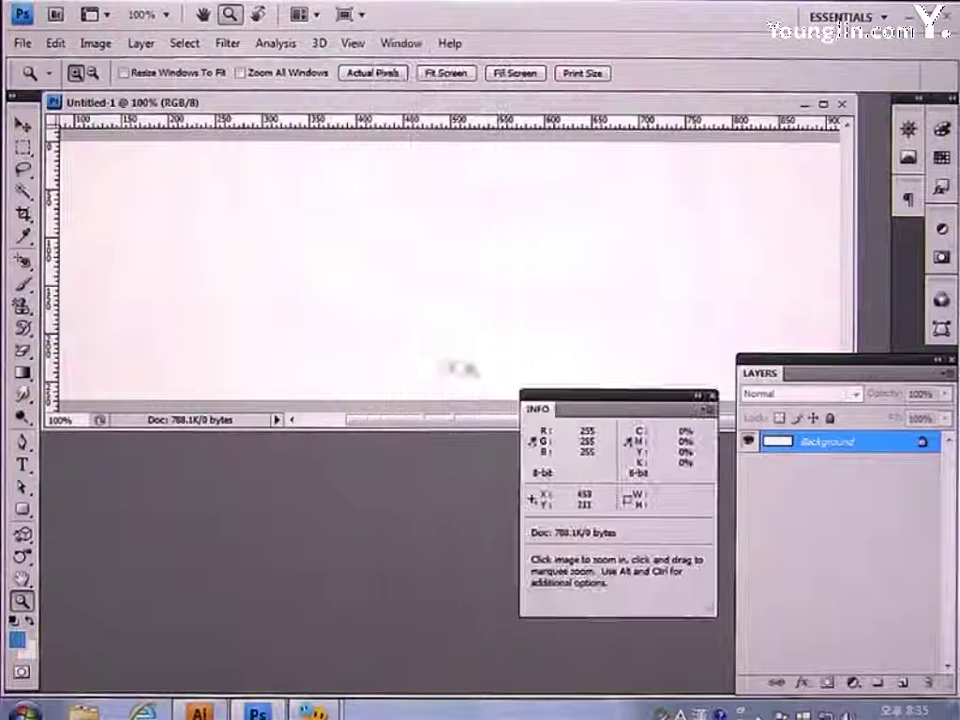
pyautogui.moveTo(596, 401); pyautogui.dragTo(578, 454)
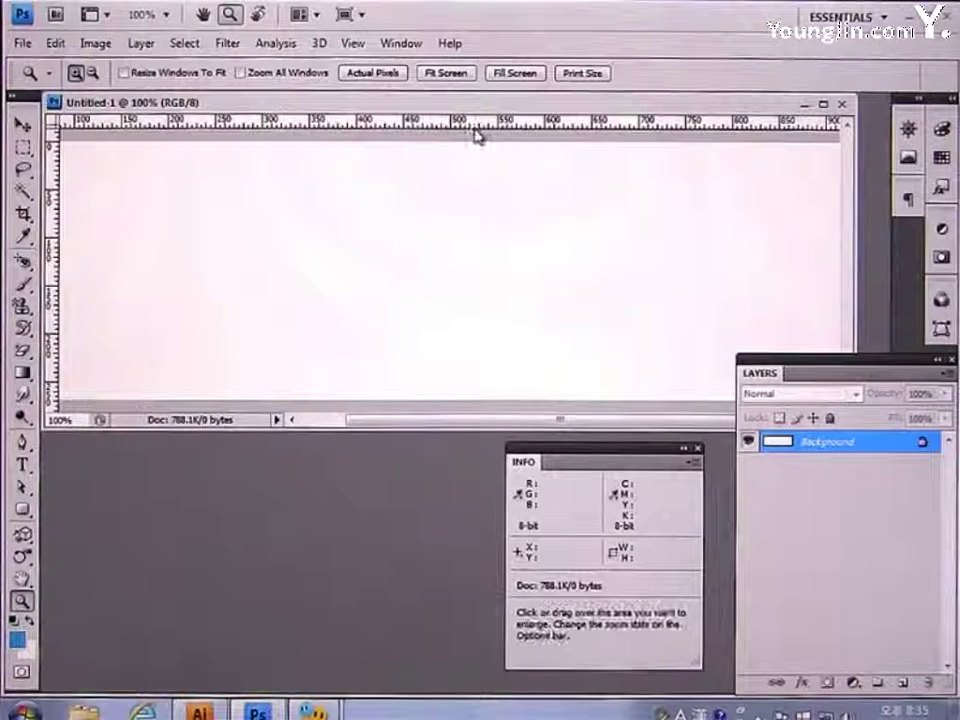
# Toggle the rulers off and on again and set their units to pixels.
pyautogui.hotkey('ctrl', 'r')
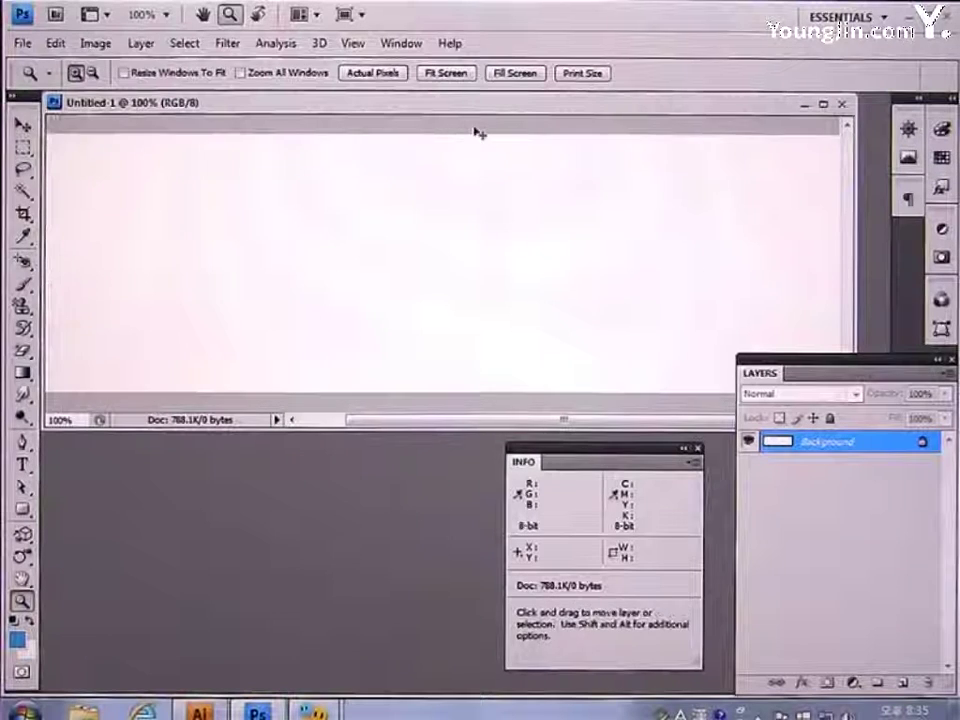
pyautogui.hotkey('ctrl', 'r')
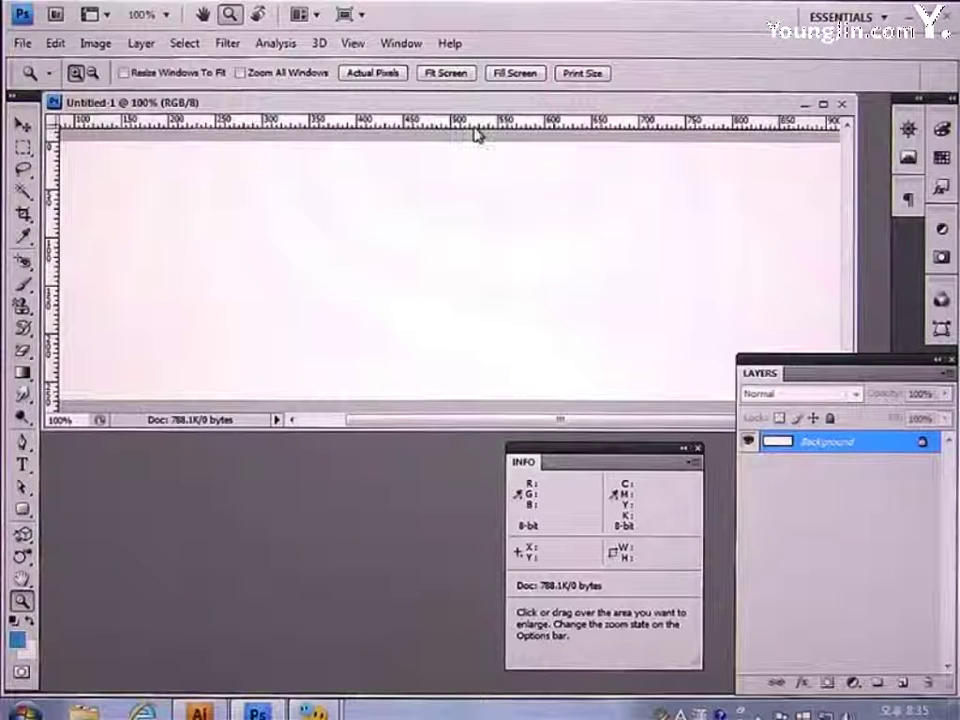
pyautogui.rightClick(477, 133)
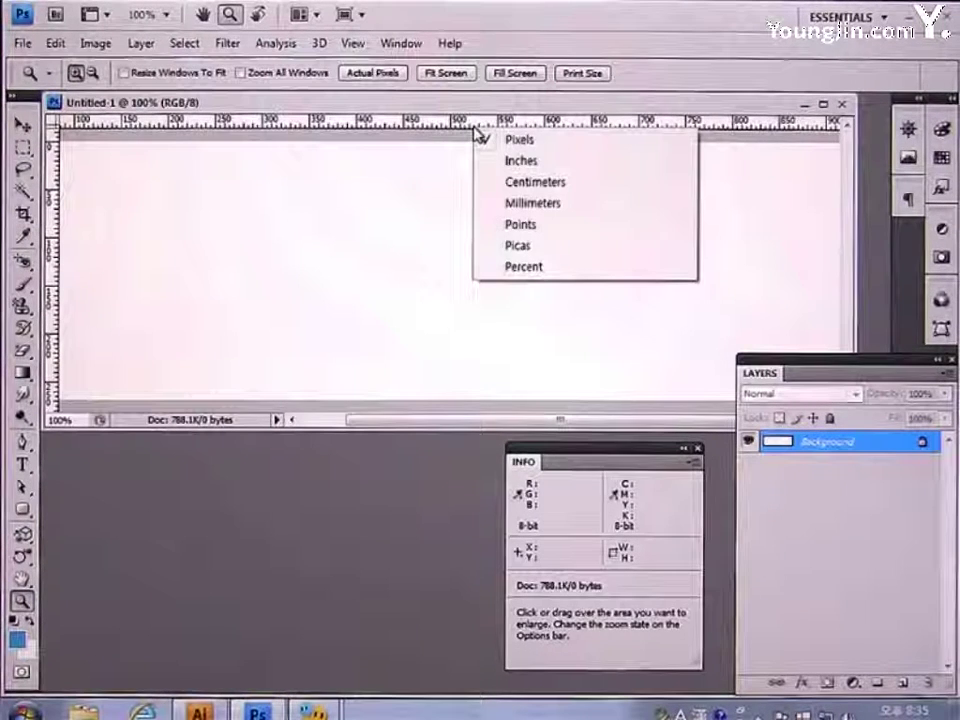
pyautogui.click(537, 142)
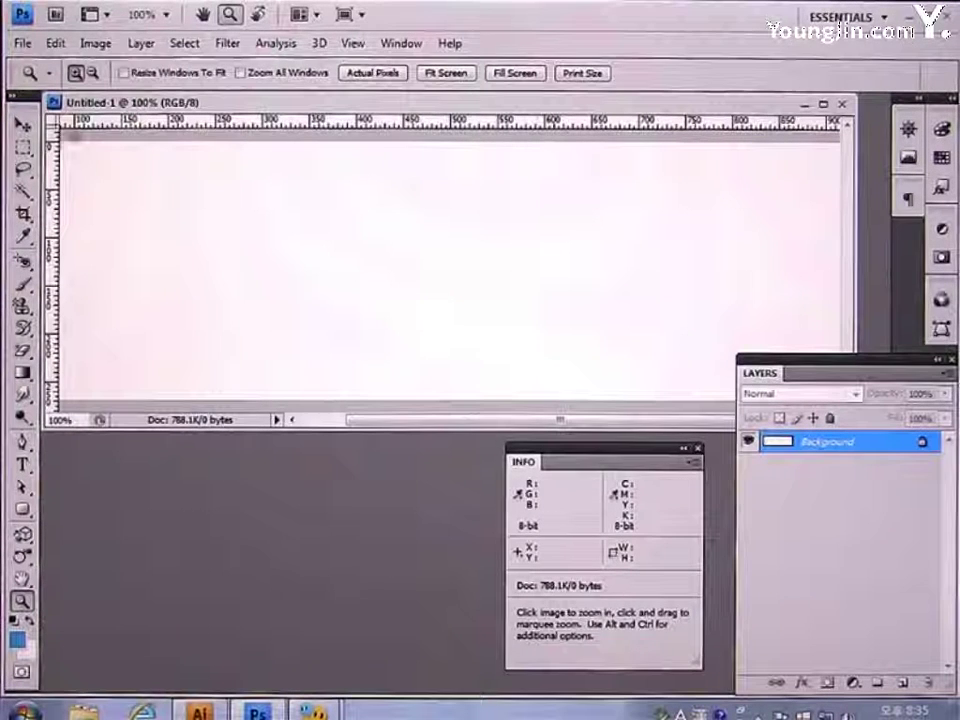
# Place horizontal guides at about 35, 103, 110 and 160 px and a vertical guide at about 275 px, and close the Info readout.
pyautogui.click(22, 122)
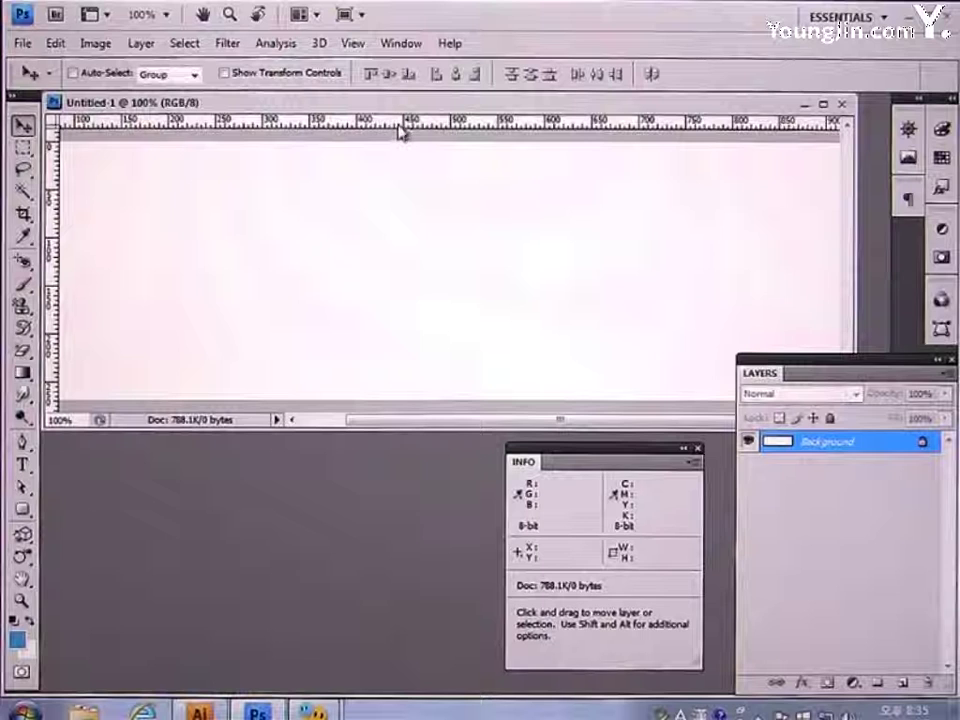
pyautogui.moveTo(400, 131); pyautogui.dragTo(405, 238)
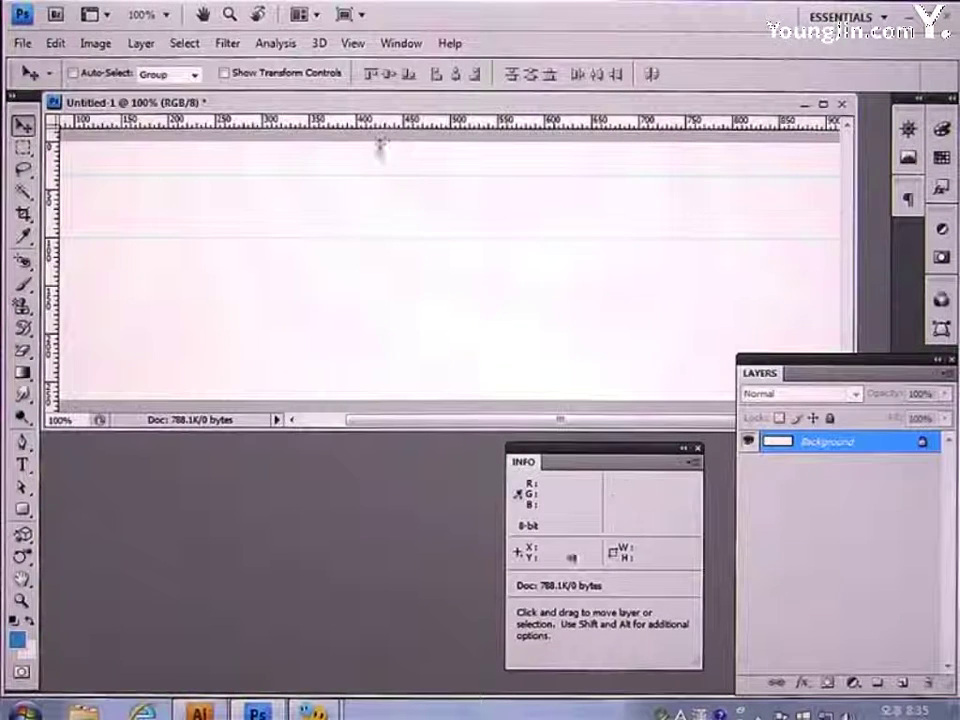
pyautogui.moveTo(380, 124); pyautogui.dragTo(364, 292)
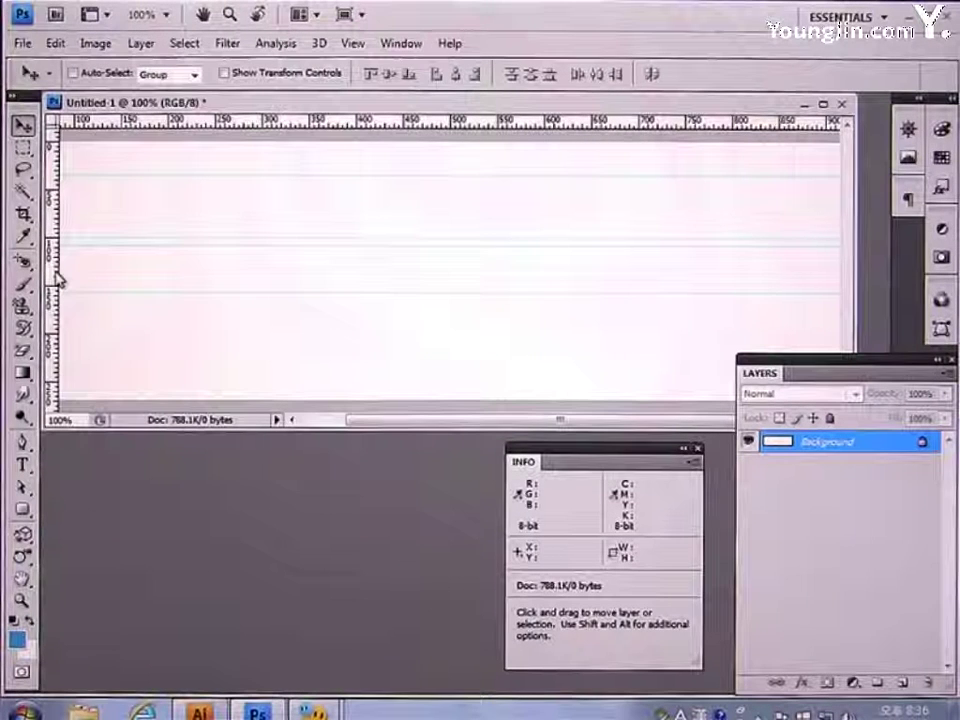
pyautogui.moveTo(58, 279); pyautogui.dragTo(240, 287)
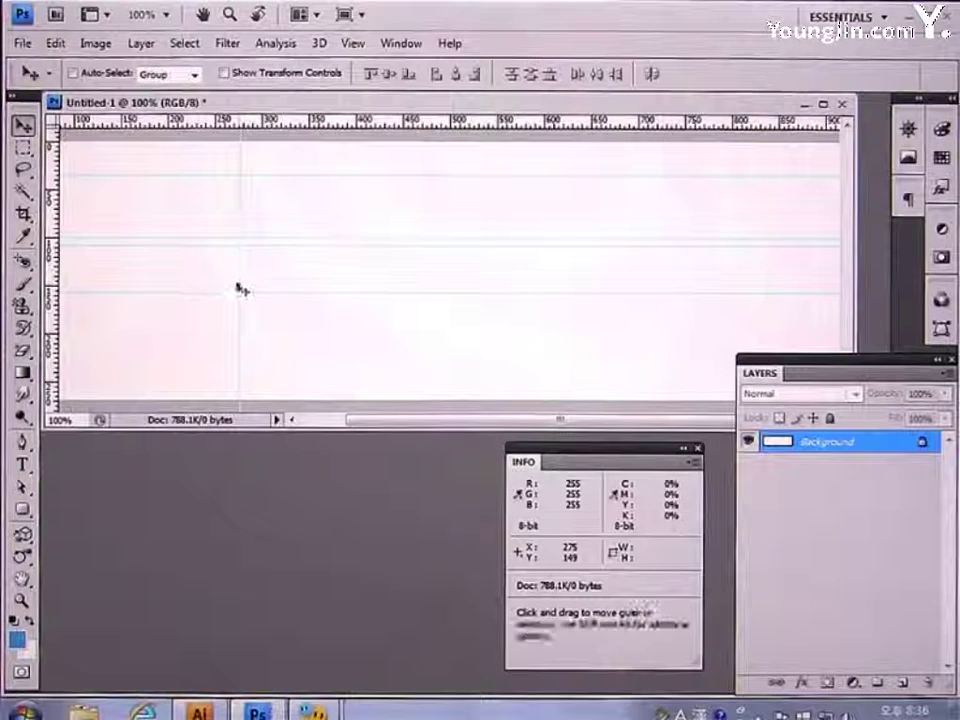
pyautogui.click(693, 450)
# Set the foreground color to #3799cd.
pyautogui.click(25, 645)
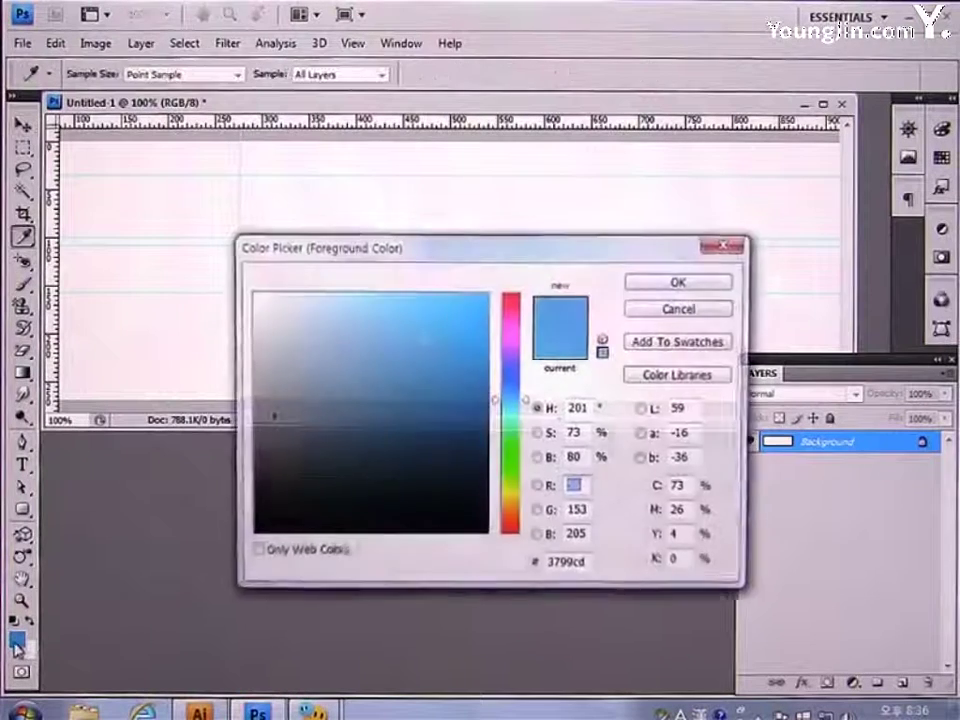
pyautogui.moveTo(589, 568); pyautogui.dragTo(512, 568)
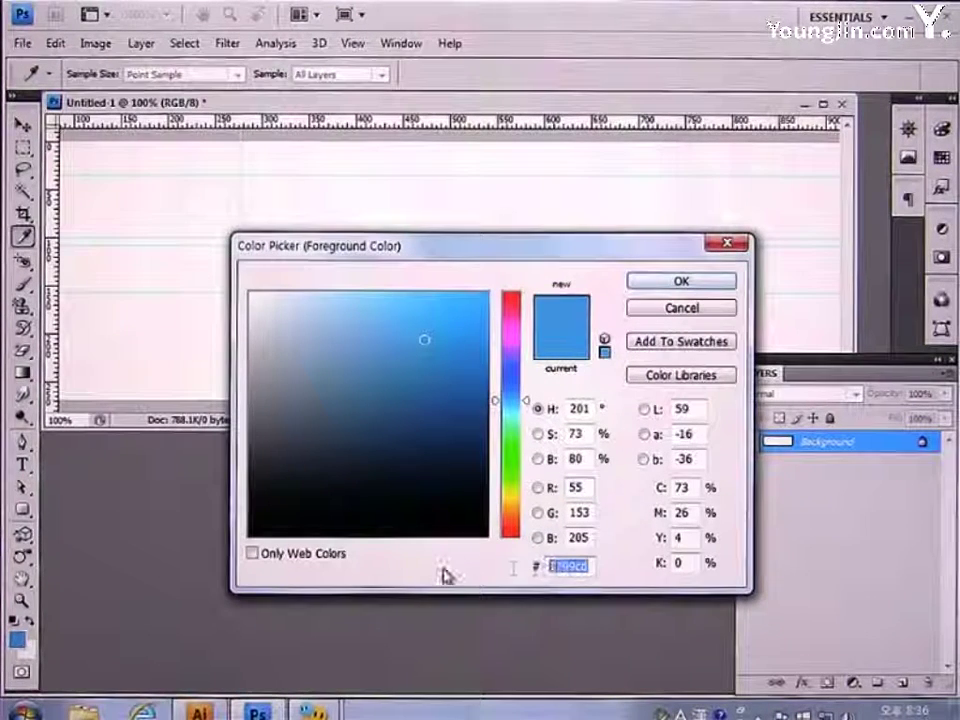
pyautogui.write('37')
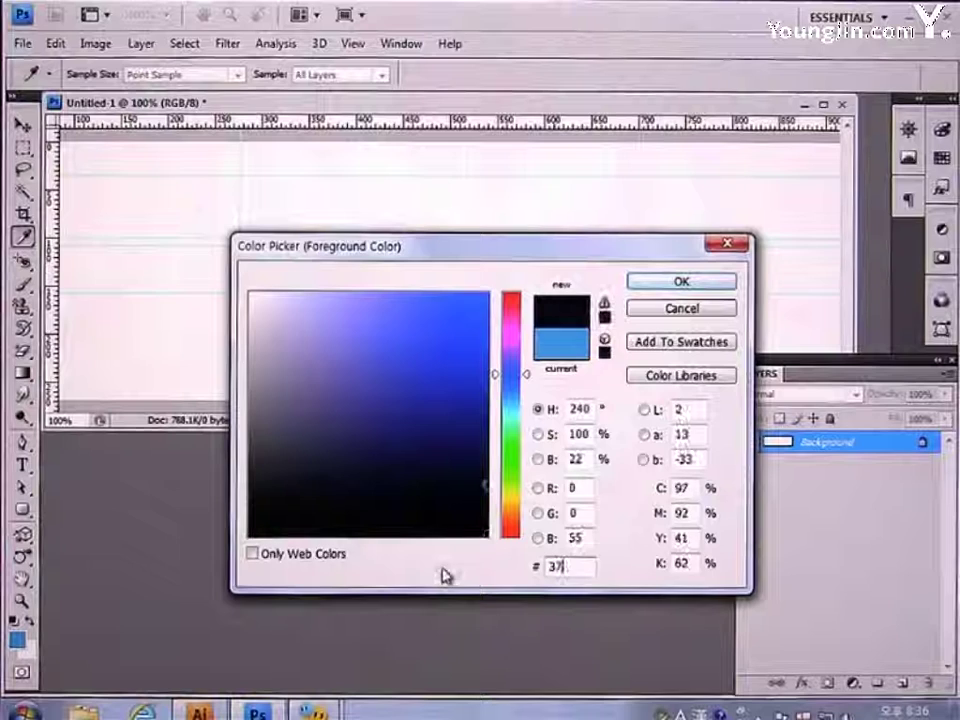
pyautogui.write('99cd')
pyautogui.press('Return')
pyautogui.press('v')
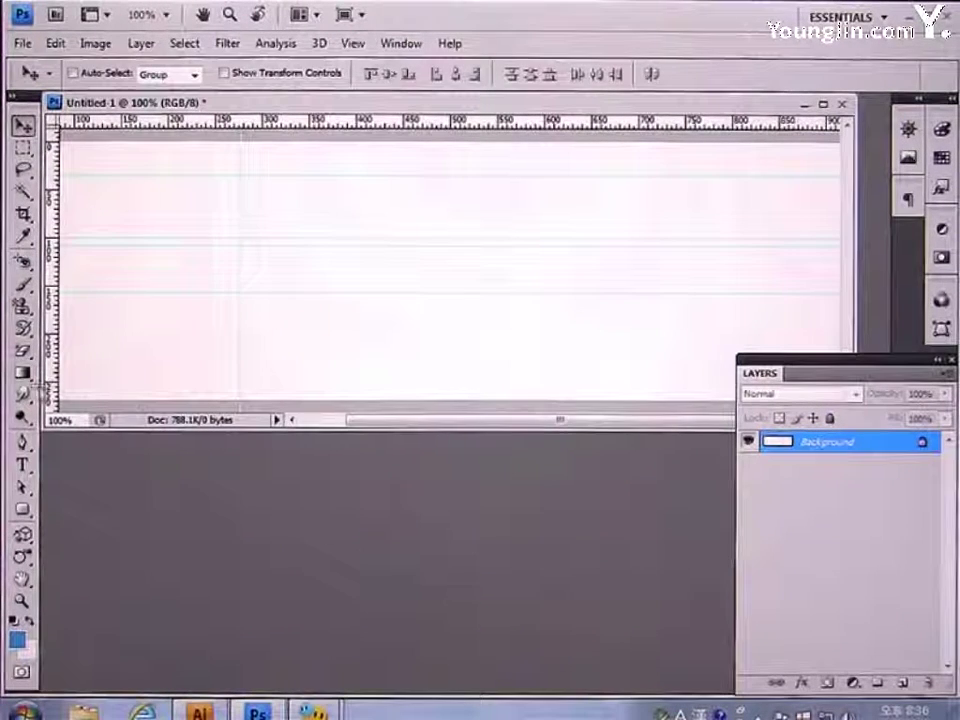
# Customize the Foreground to Background gradient by coloring its end stop #C9EDFF and setting that stop's location to 60%.
pyautogui.click(24, 375)
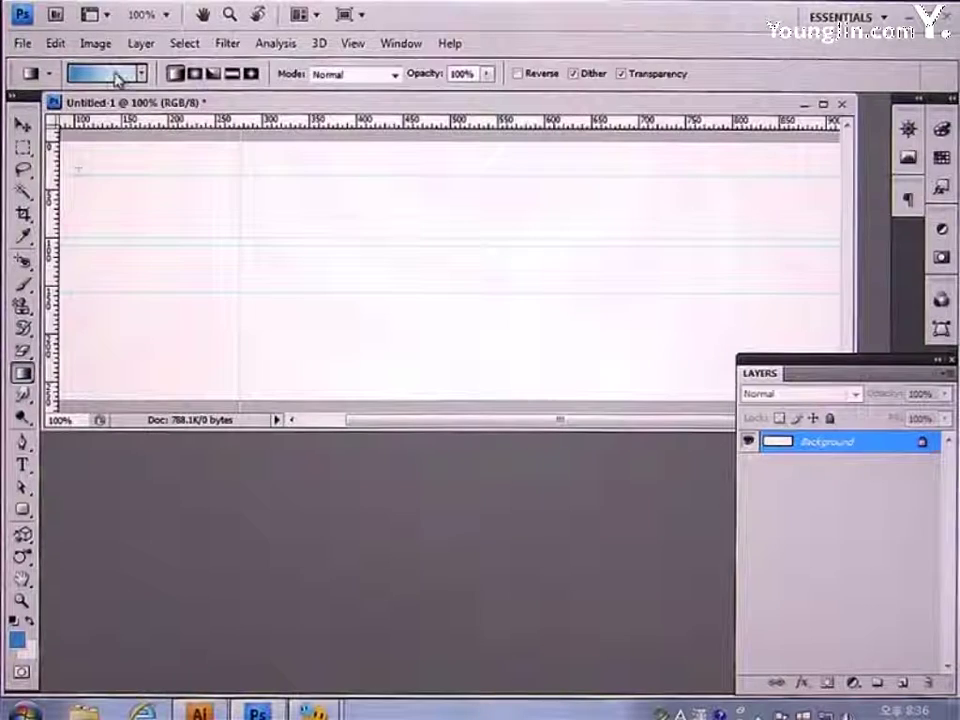
pyautogui.click(117, 79)
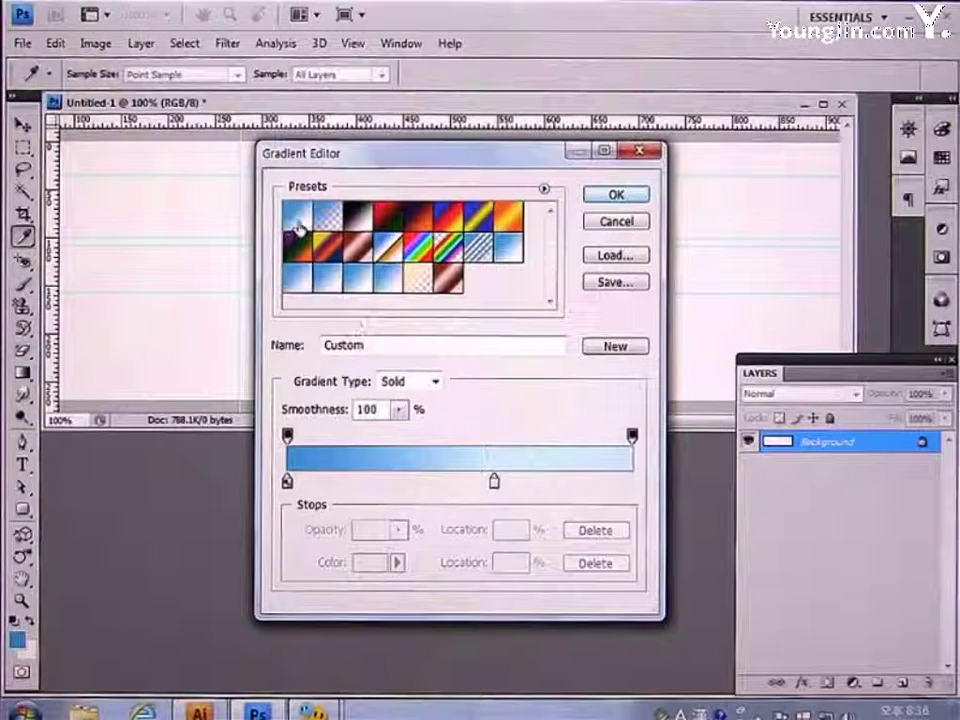
pyautogui.click(298, 225)
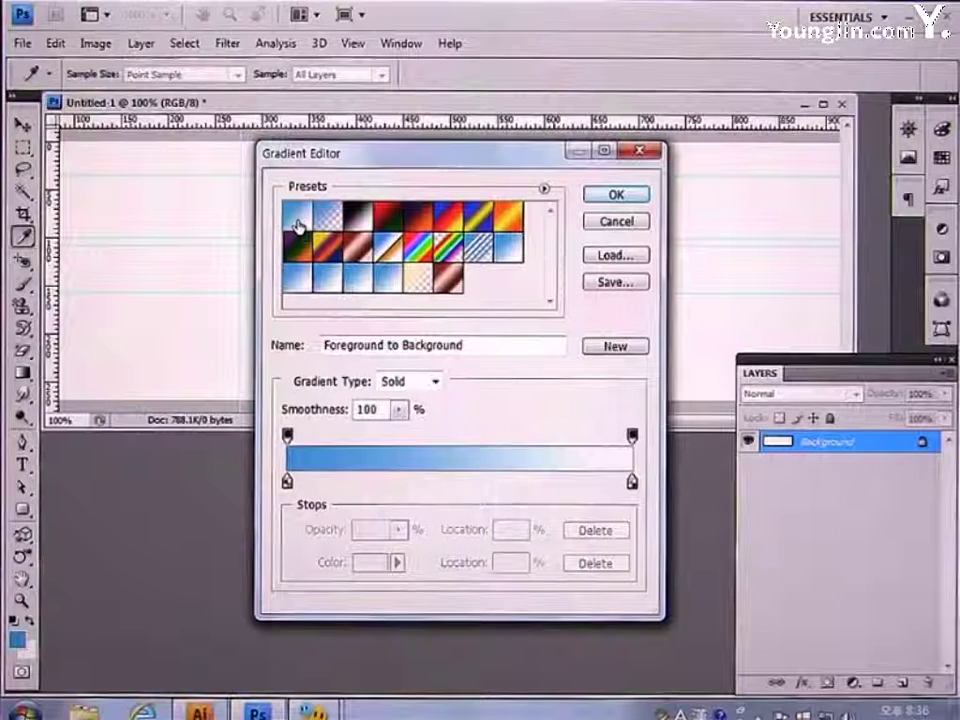
pyautogui.doubleClick(632, 483)
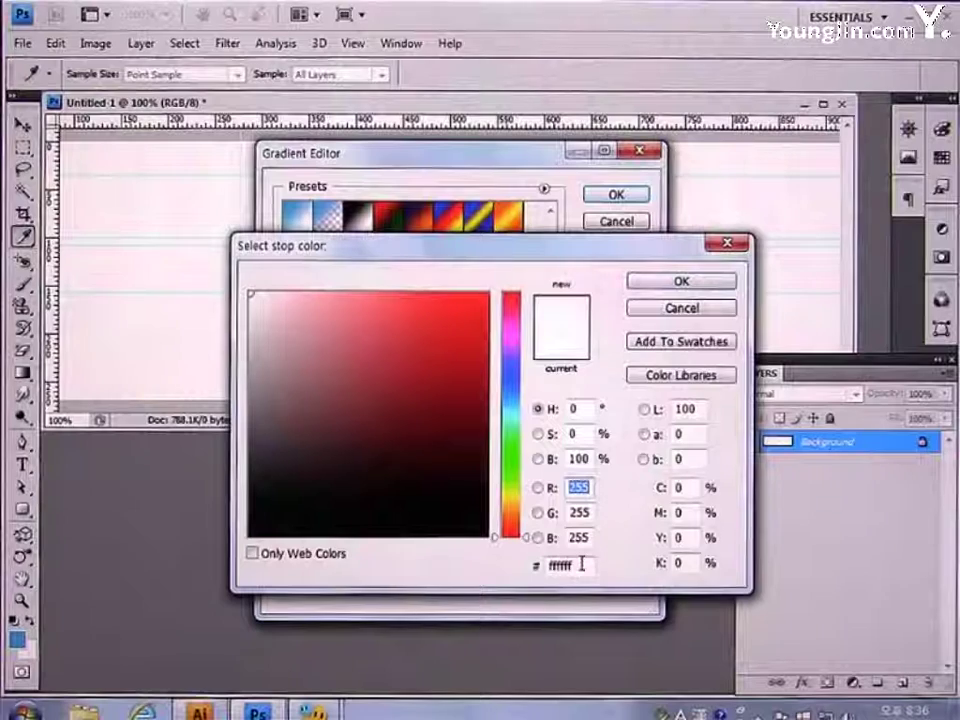
pyautogui.click(581, 565)
pyautogui.write('C9')
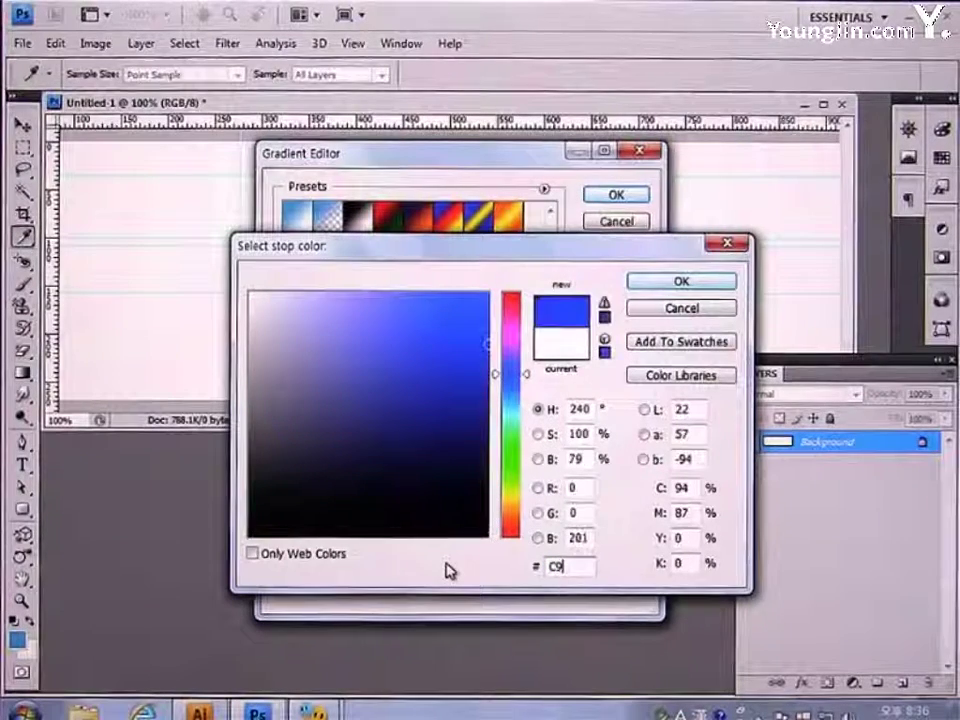
pyautogui.write('EDFF')
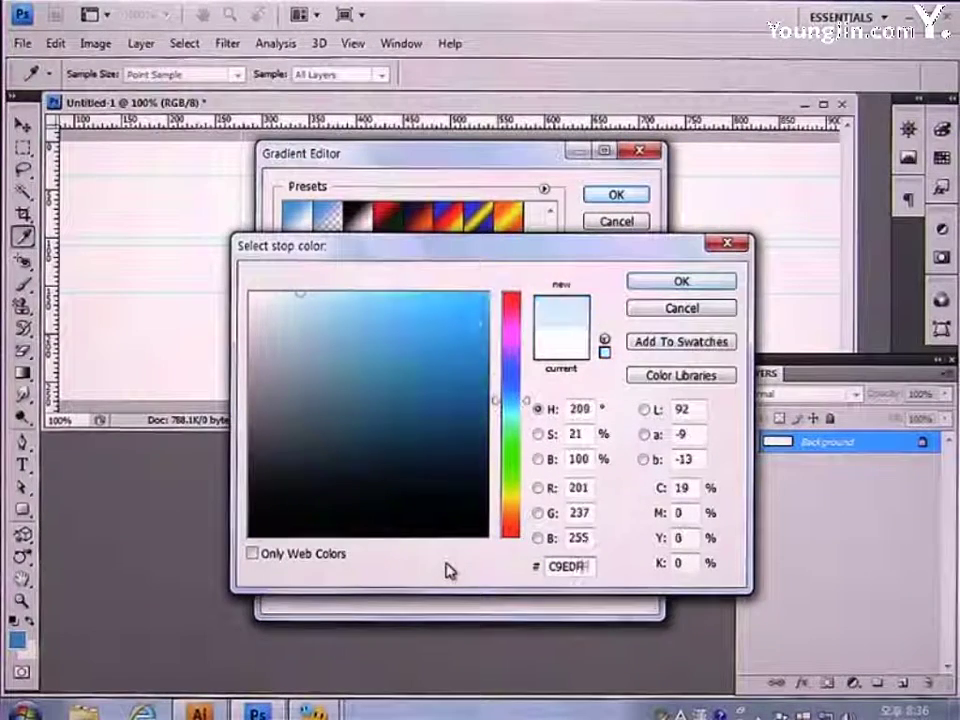
pyautogui.press('Return')
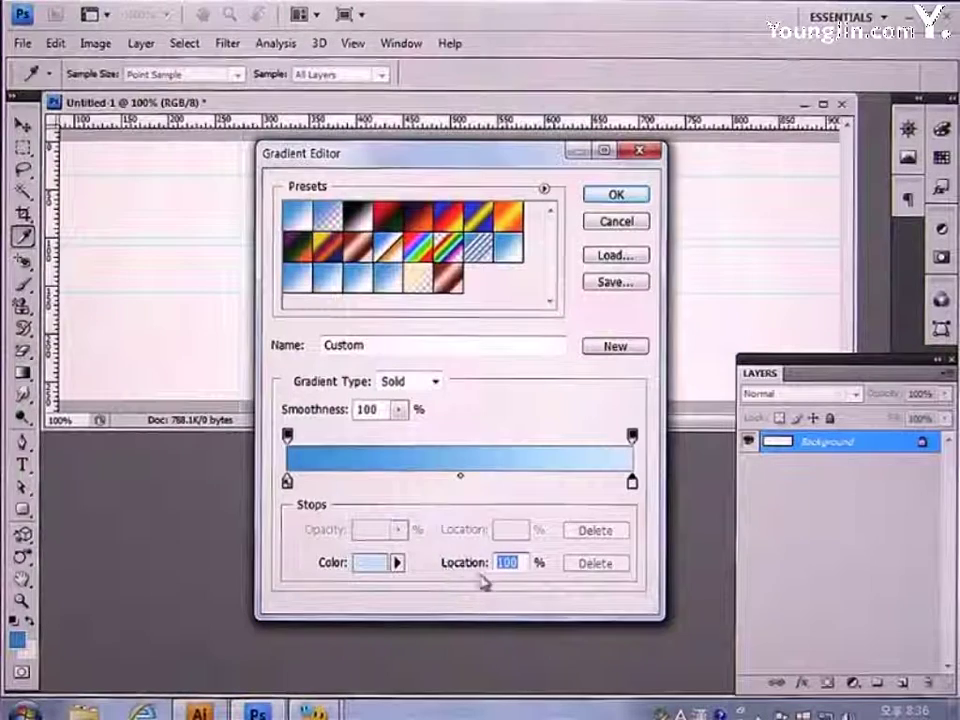
pyautogui.write('60')
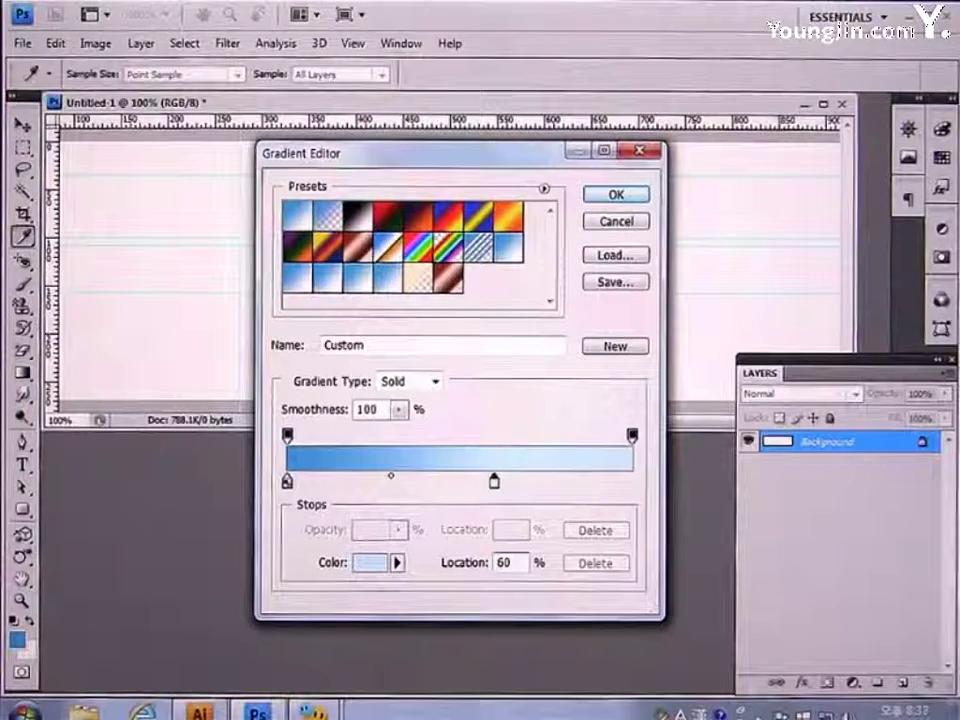
pyautogui.click(615, 196)
# Fill the background with the custom linear gradient, running horizontally from the canvas's right edge to its left edge.
pyautogui.hotkey('ctrl', '-')
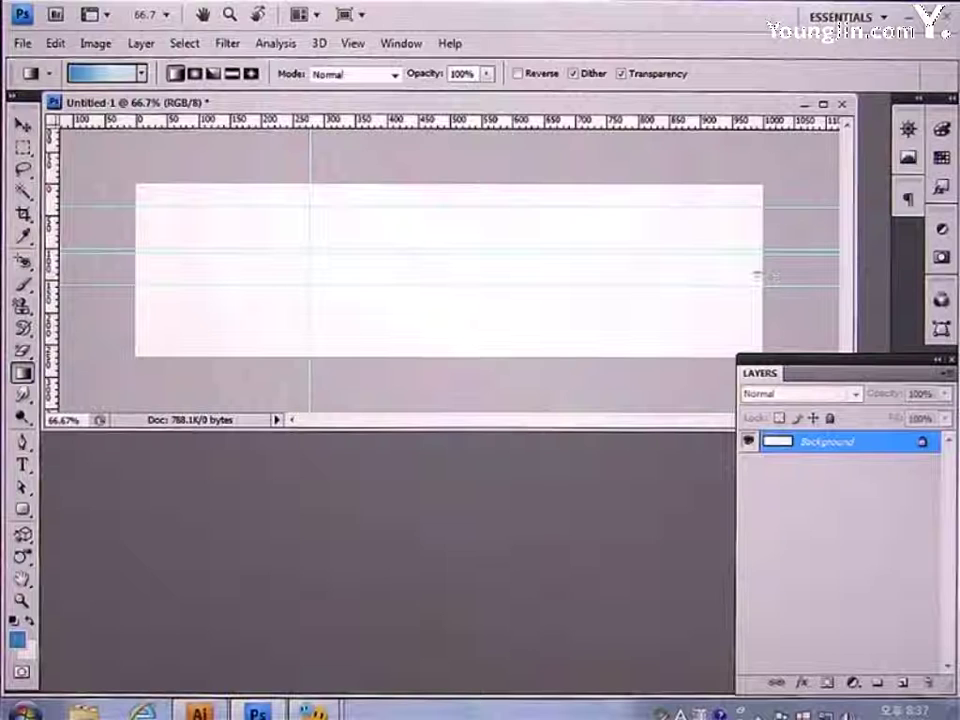
pyautogui.moveTo(758, 272); pyautogui.dragTo(236, 268)
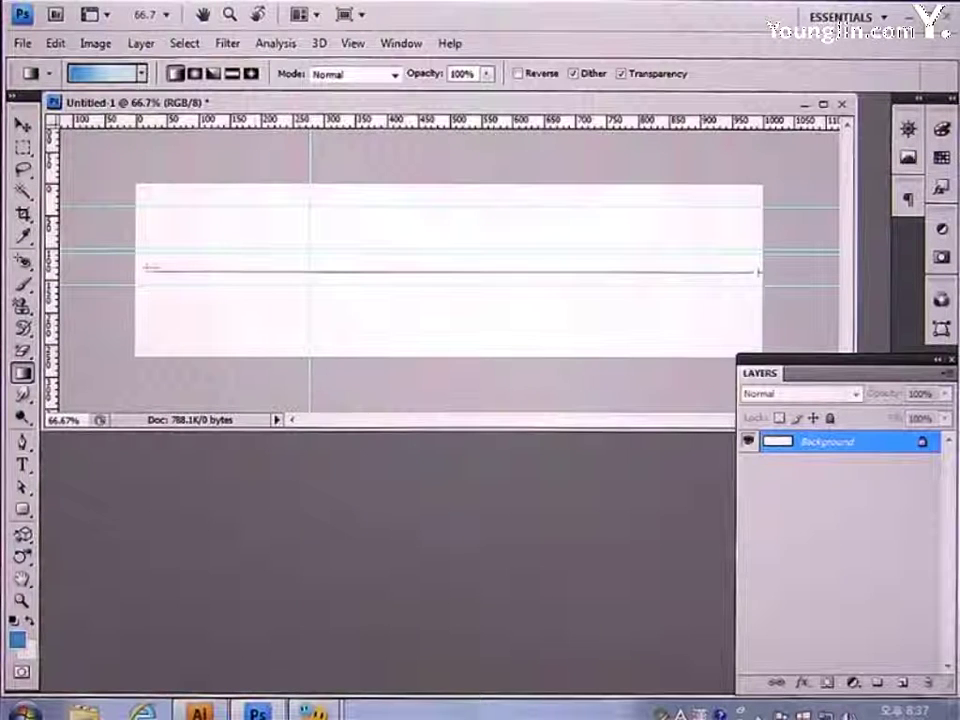
pyautogui.moveTo(148, 268); pyautogui.dragTo(142, 268)
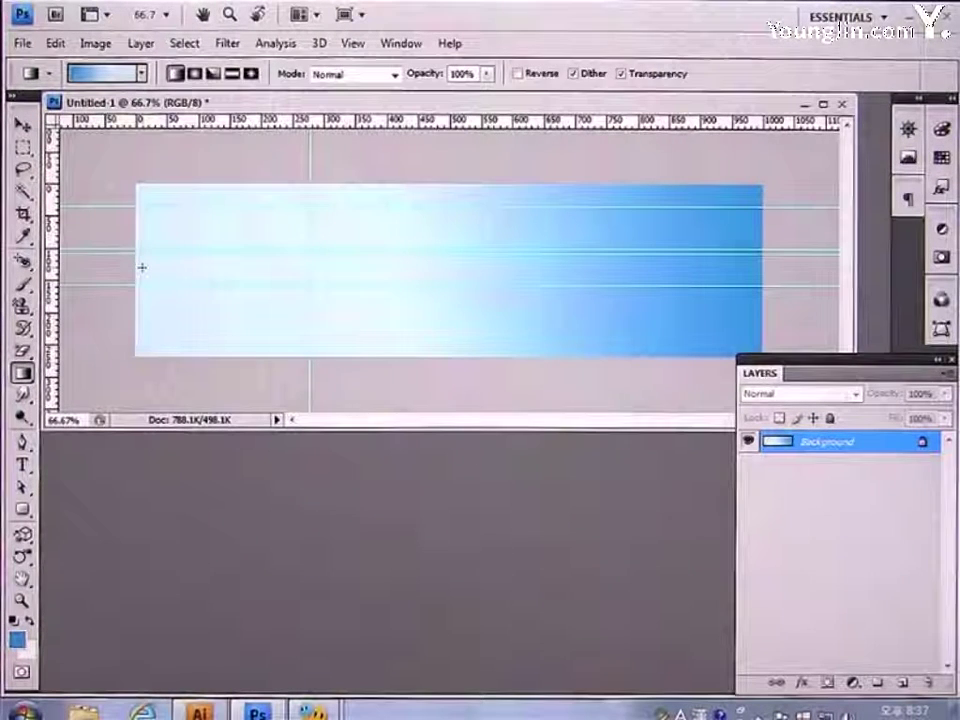
# Add a new layer and select the rectangle between the two upper guides, from the vertical guide to the canvas's right edge.
pyautogui.click(902, 683)
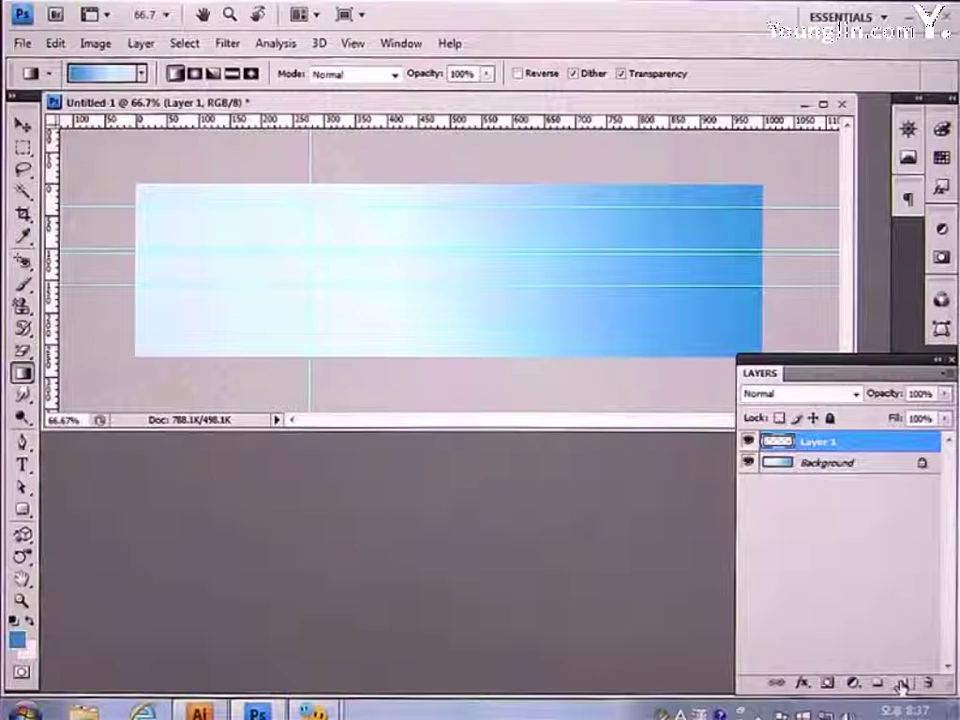
pyautogui.click(21, 150)
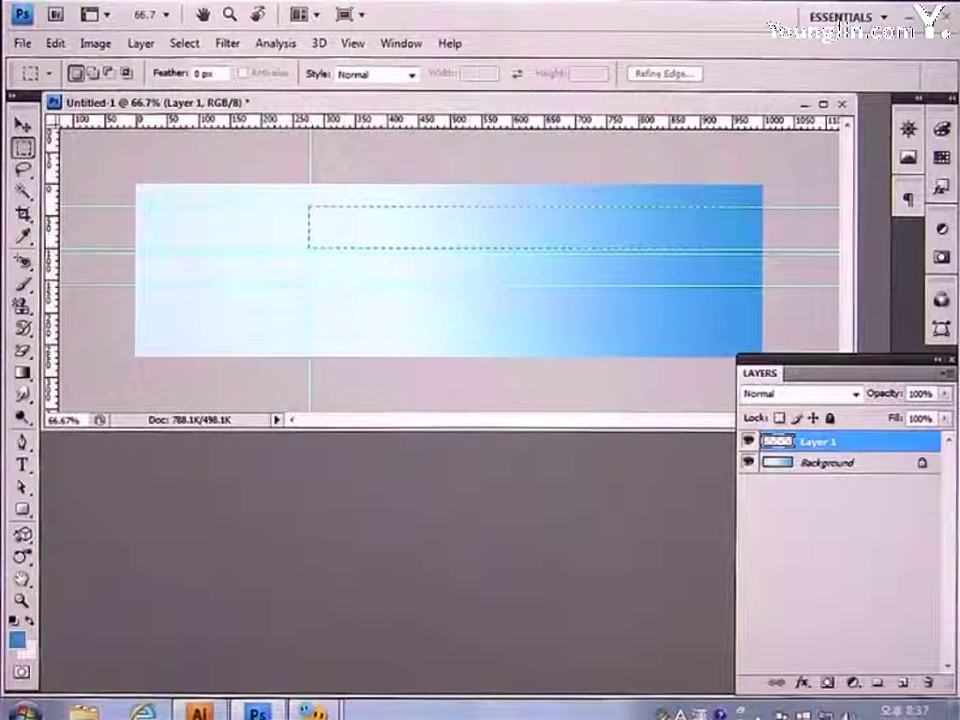
pyautogui.moveTo(840, 248); pyautogui.dragTo(762, 248)
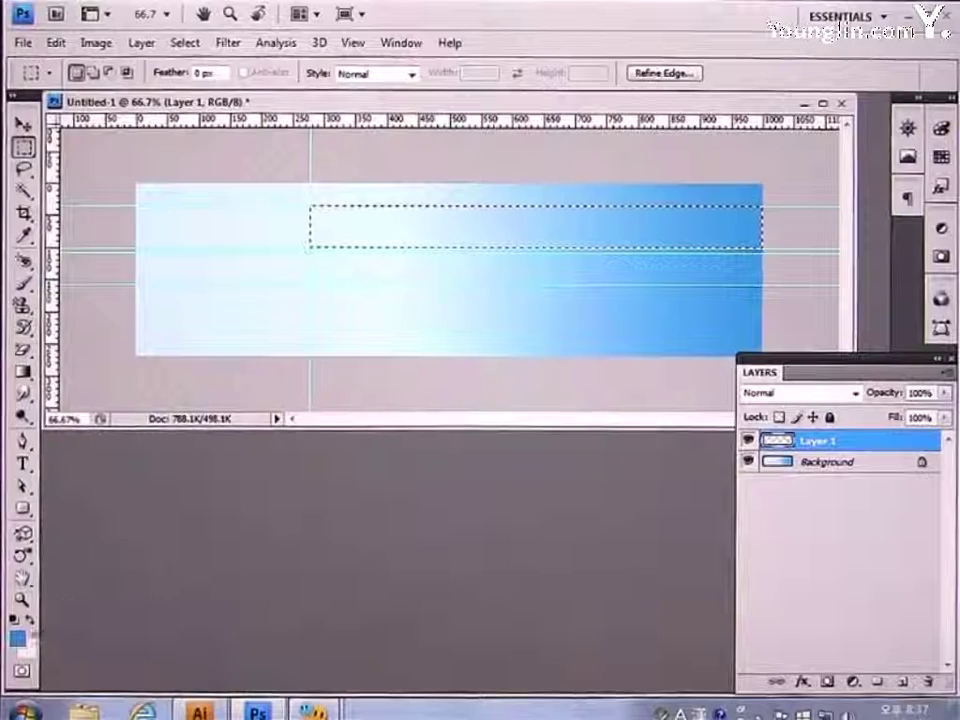
# Set the foreground color to #FFFFFF and fill the selected band with it.
pyautogui.click(16, 637)
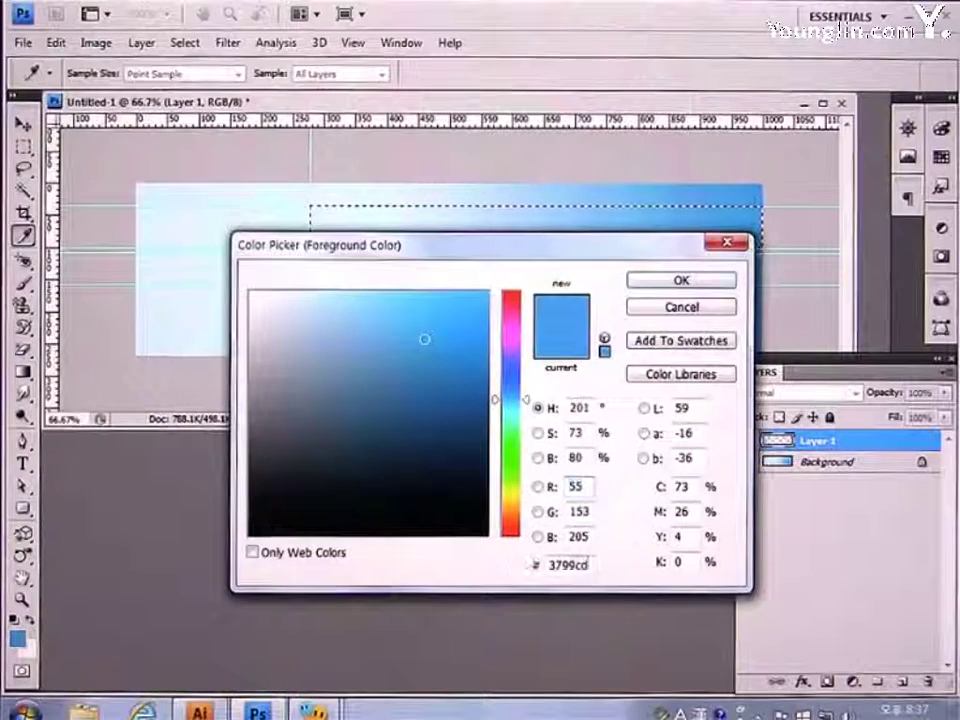
pyautogui.click(570, 565)
pyautogui.write('F')
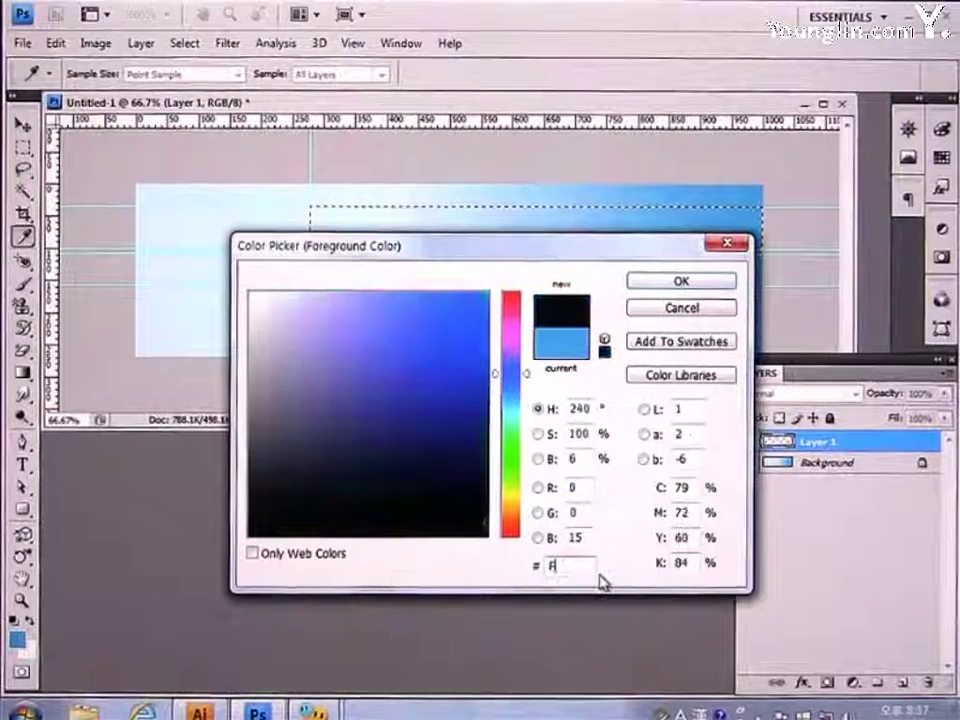
pyautogui.write('FFFFF')
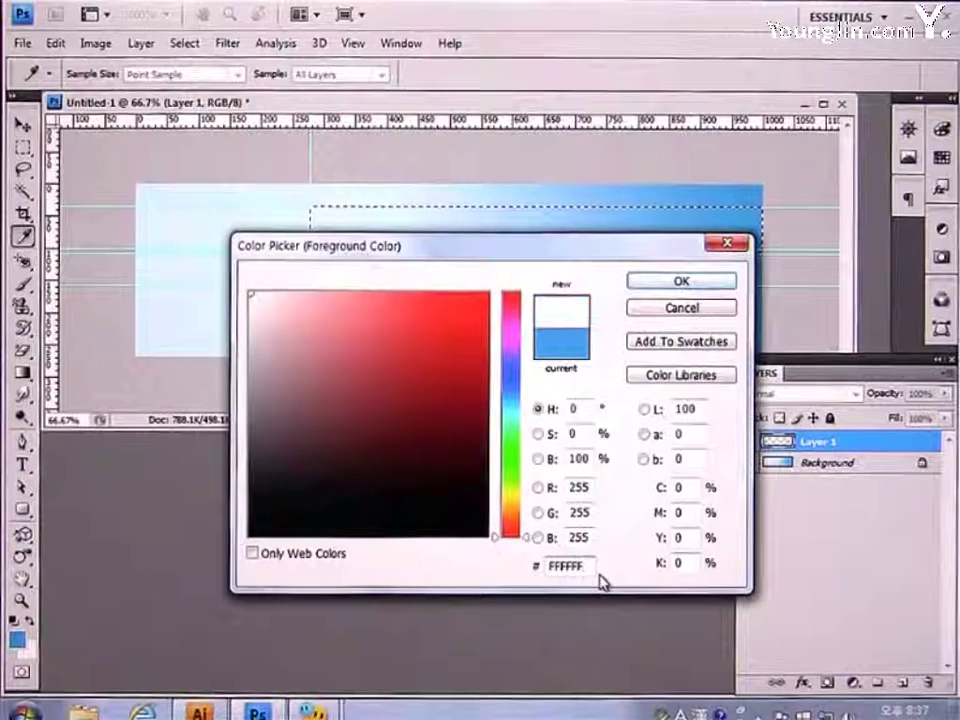
pyautogui.press('Return')
pyautogui.hotkey('alt', 'BackSpace')
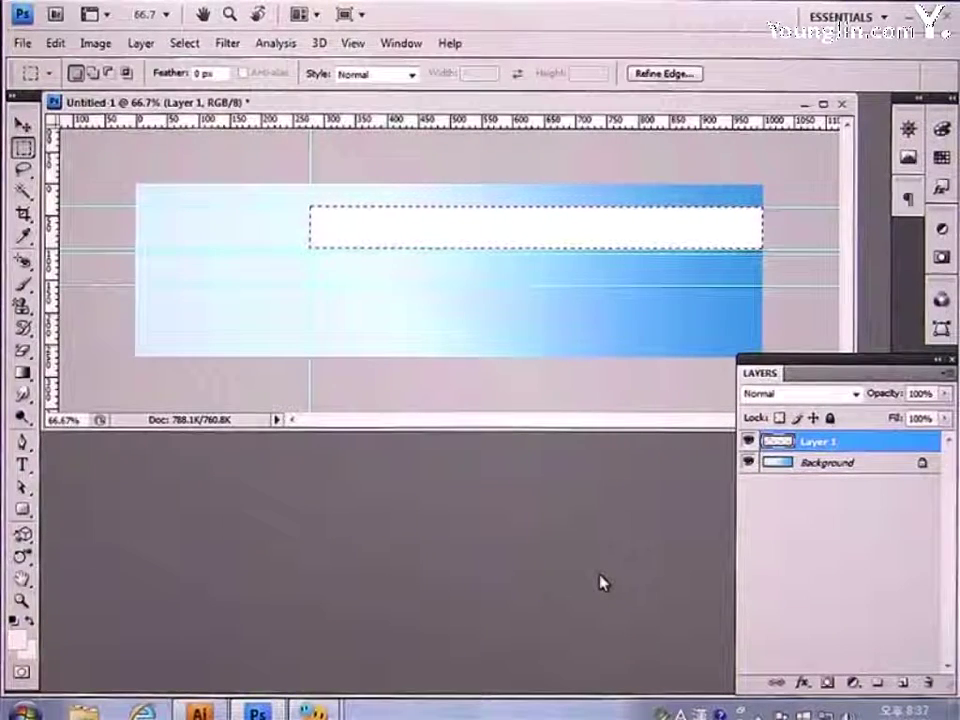
# Add an Outer Glow to the white band's layer with Multiply blend mode and 10% opacity.
pyautogui.doubleClick(885, 448)
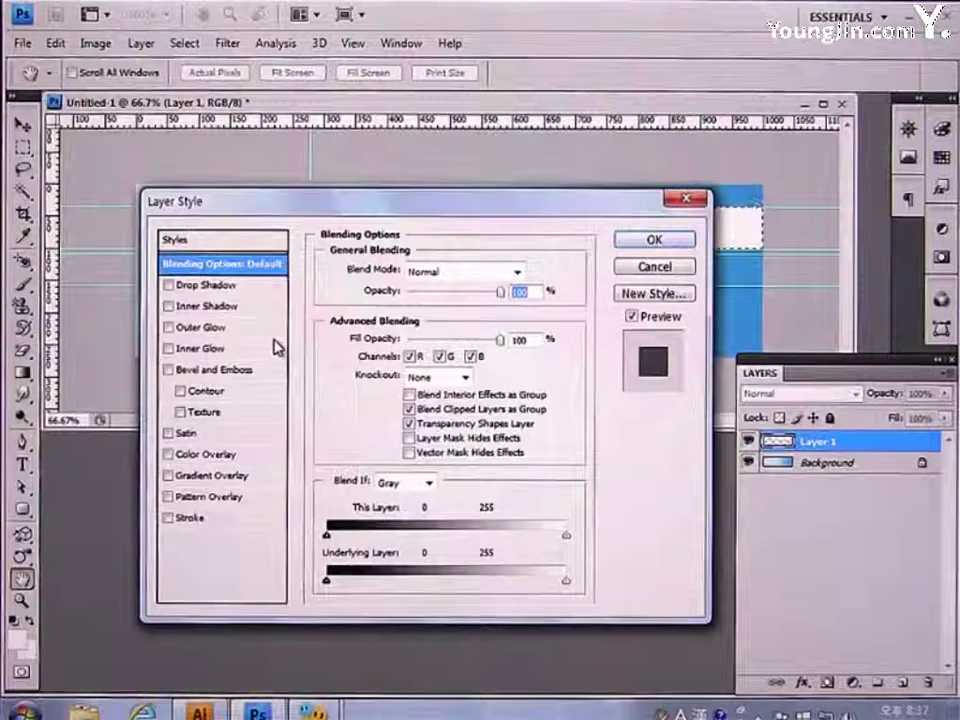
pyautogui.click(219, 330)
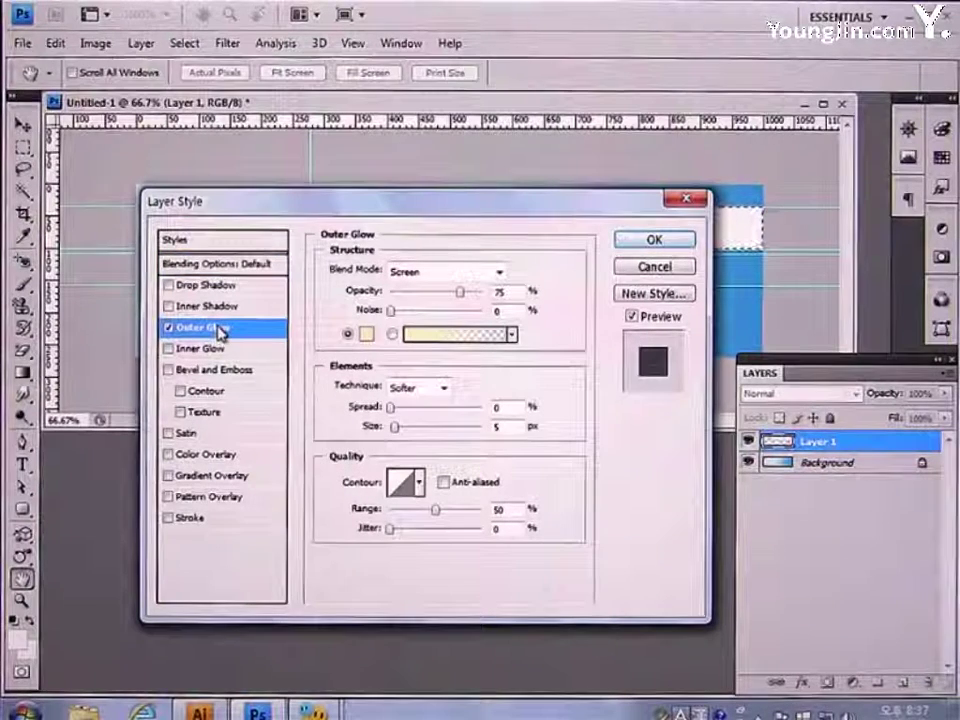
pyautogui.click(454, 273)
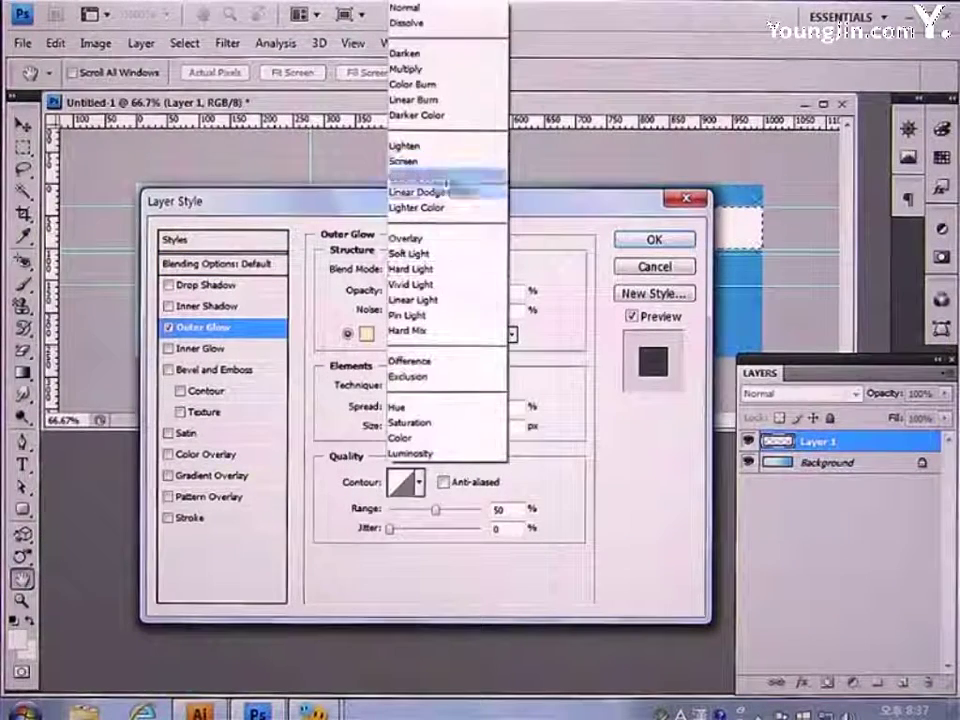
pyautogui.click(440, 68)
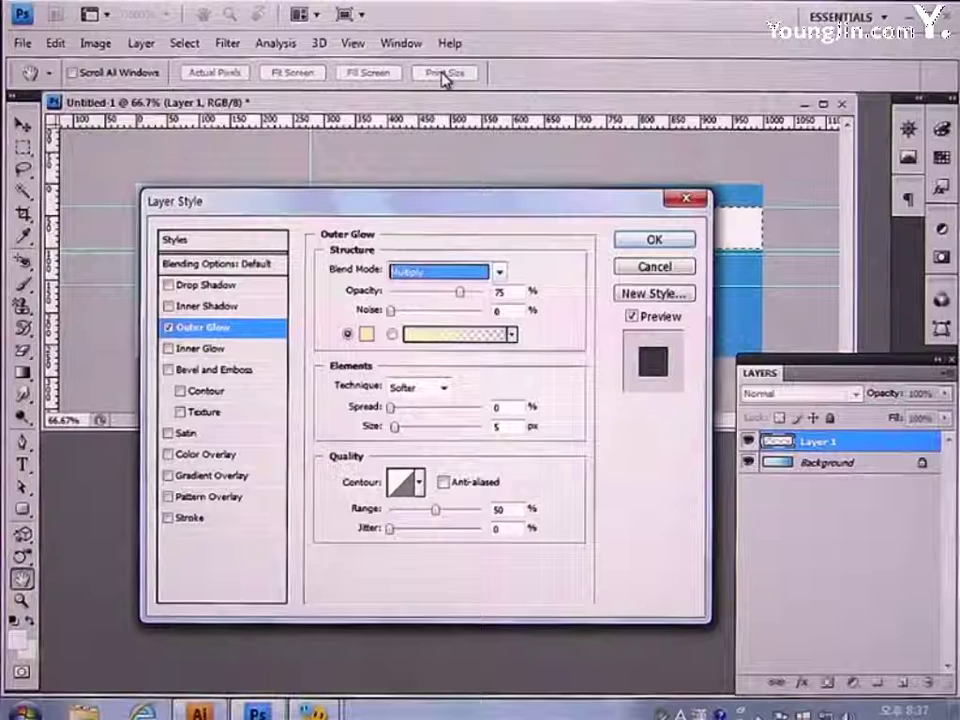
pyautogui.doubleClick(505, 291)
pyautogui.write('1')
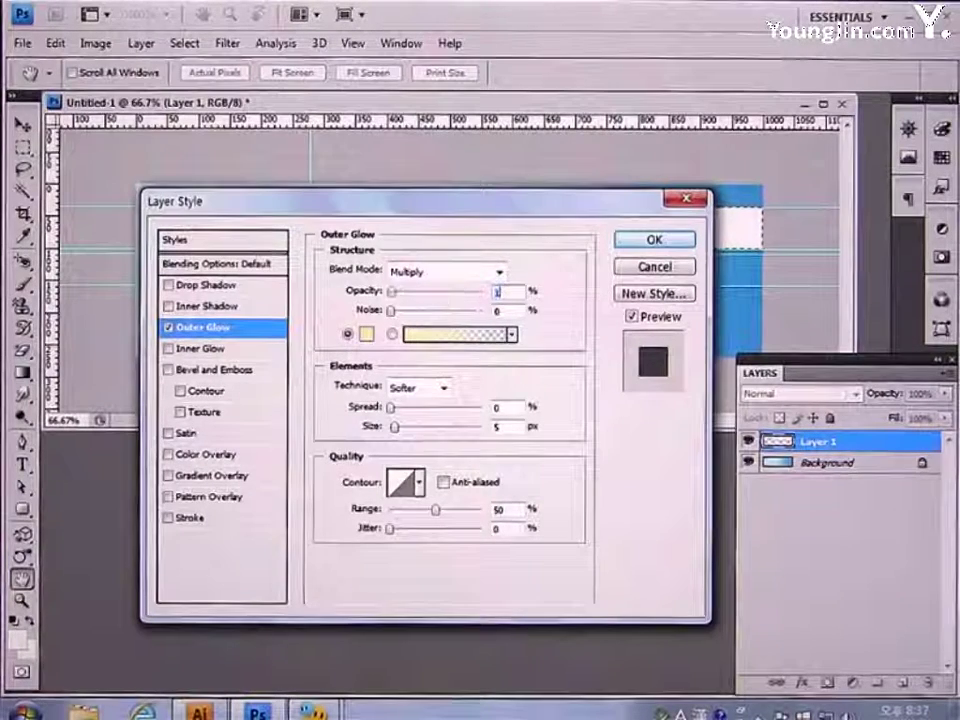
pyautogui.write('0')
# Make the Outer Glow black with a size of 7 px, apply the layer style and deselect the band.
pyautogui.click(366, 334)
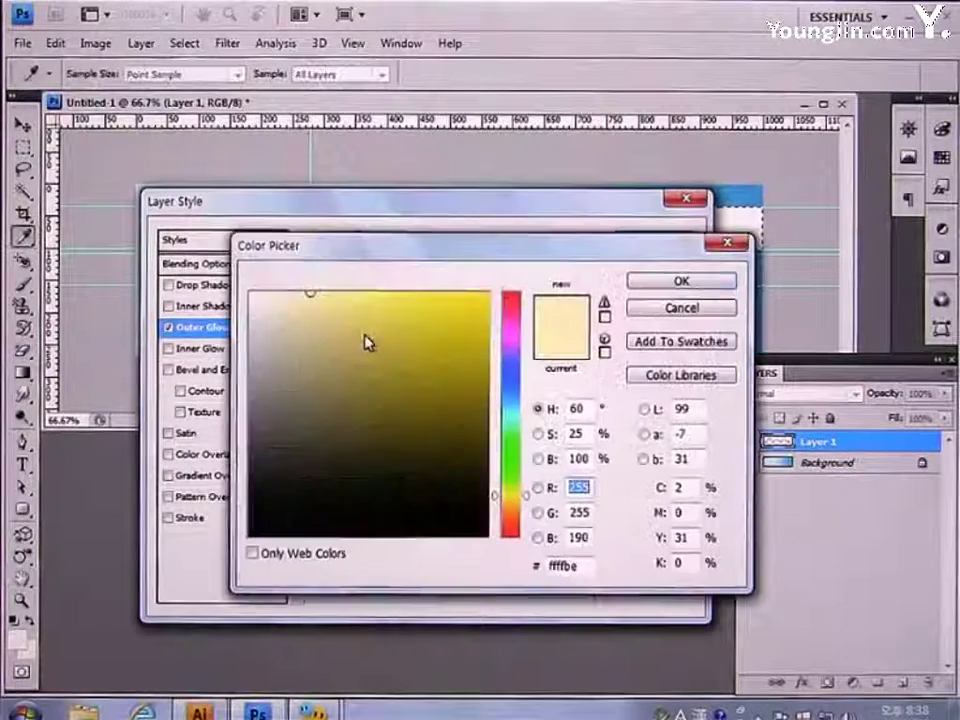
pyautogui.click(265, 530)
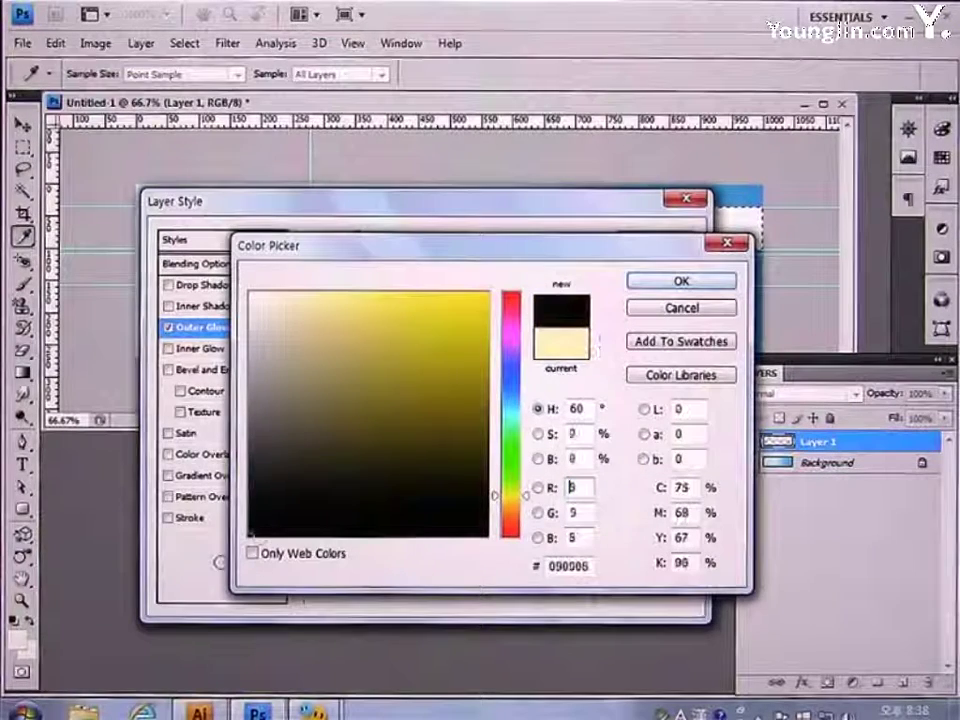
pyautogui.click(250, 536)
pyautogui.click(697, 284)
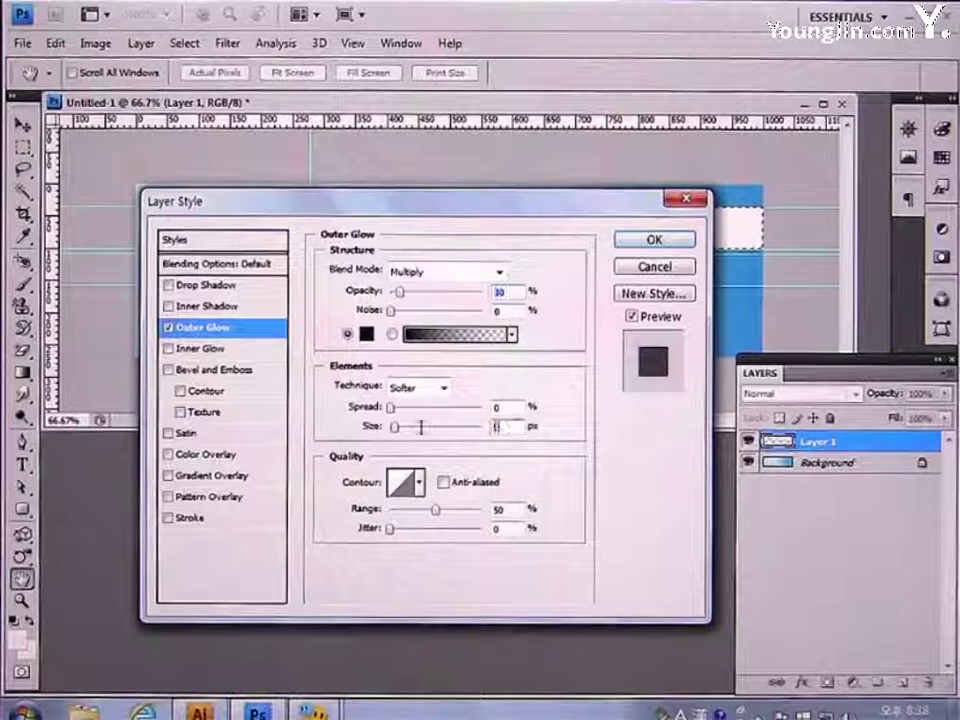
pyautogui.write('7')
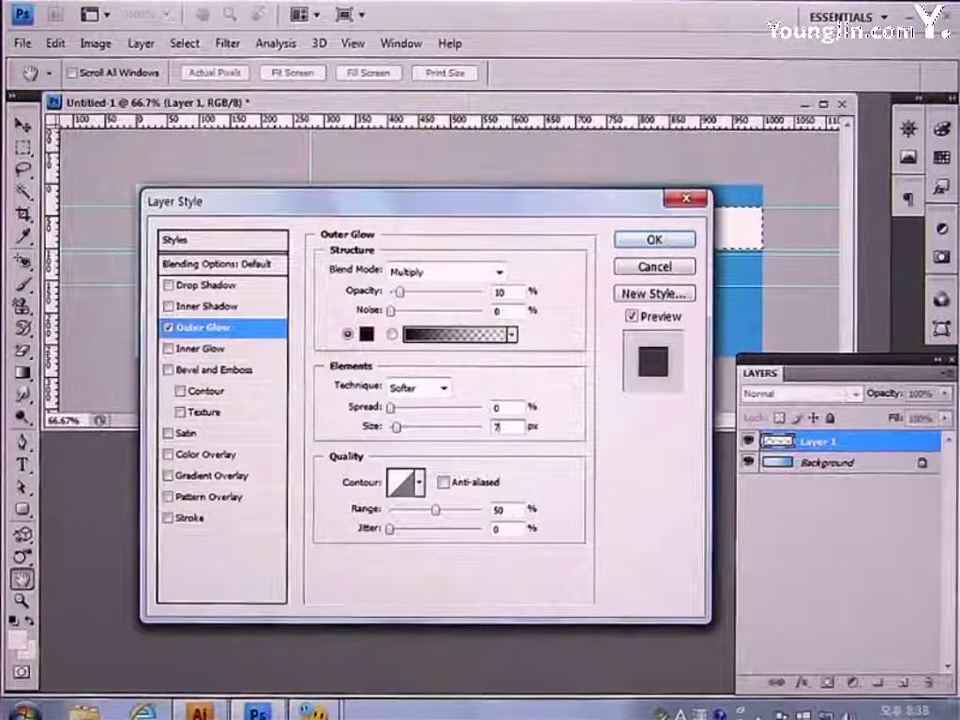
pyautogui.click(637, 246)
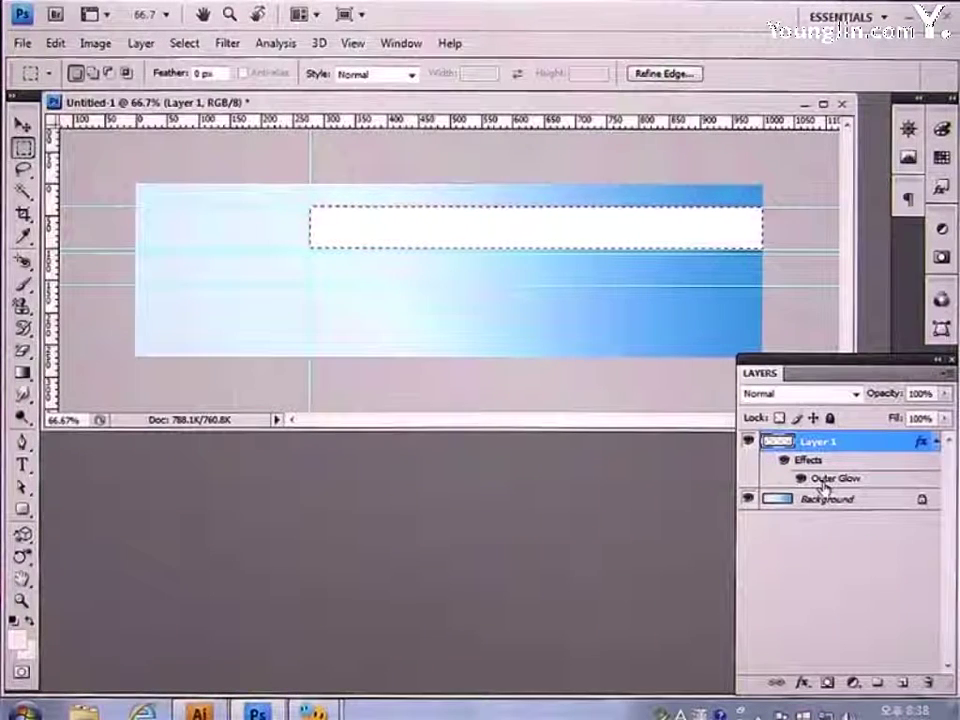
pyautogui.hotkey('ctrl', 'd')
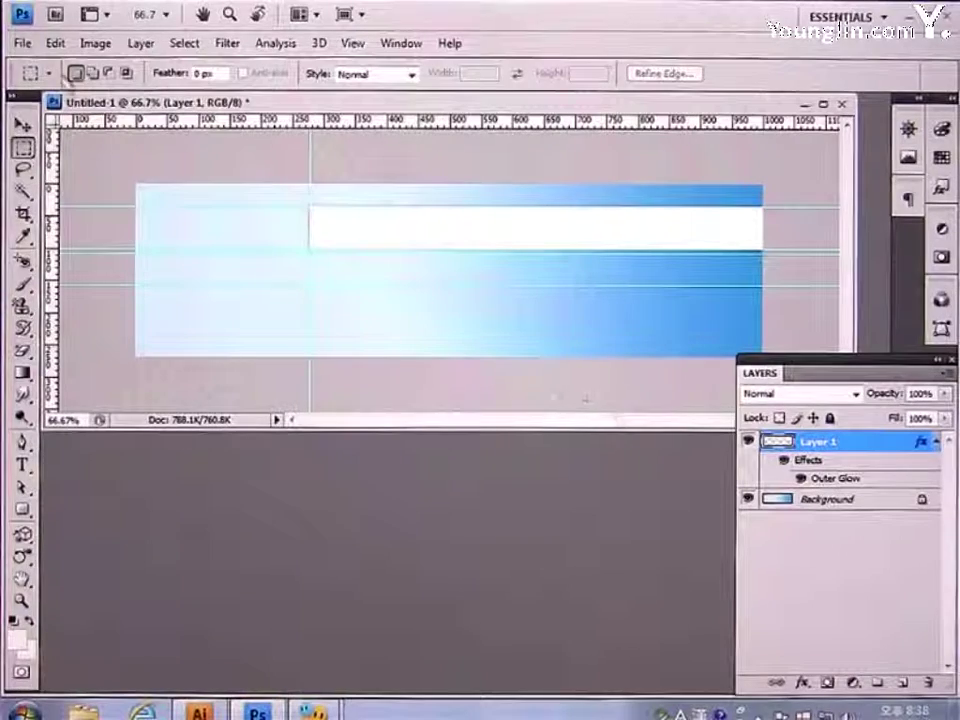
# Place the logo EPS file, scaled to about 68%, at the left end of the white band, at about X 316, Y 68 px.
pyautogui.click(22, 43)
pyautogui.click(68, 383)
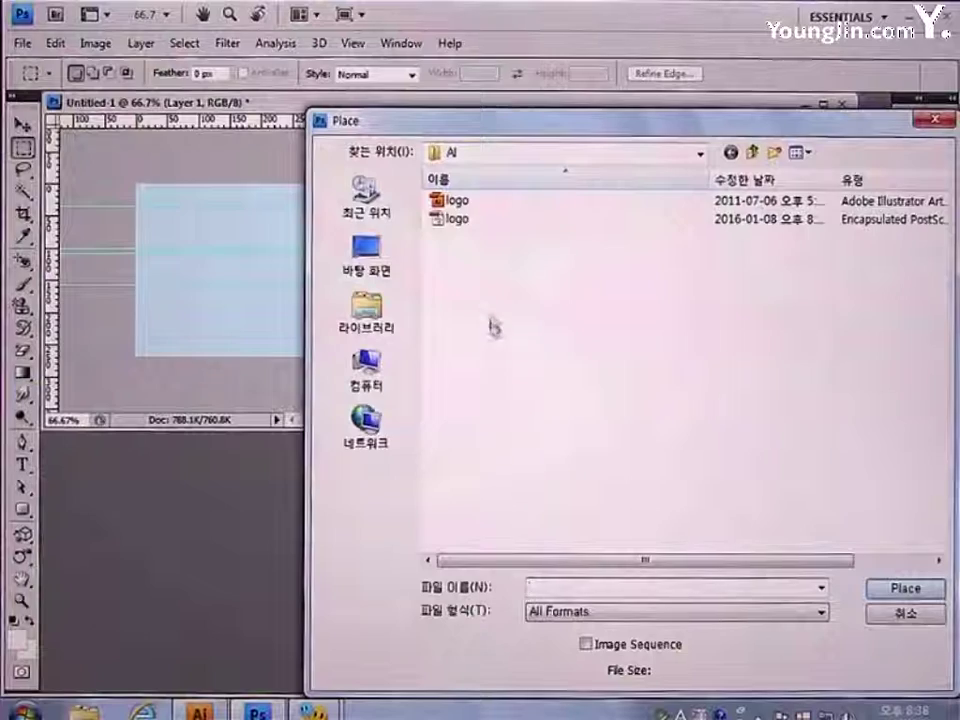
pyautogui.click(452, 218)
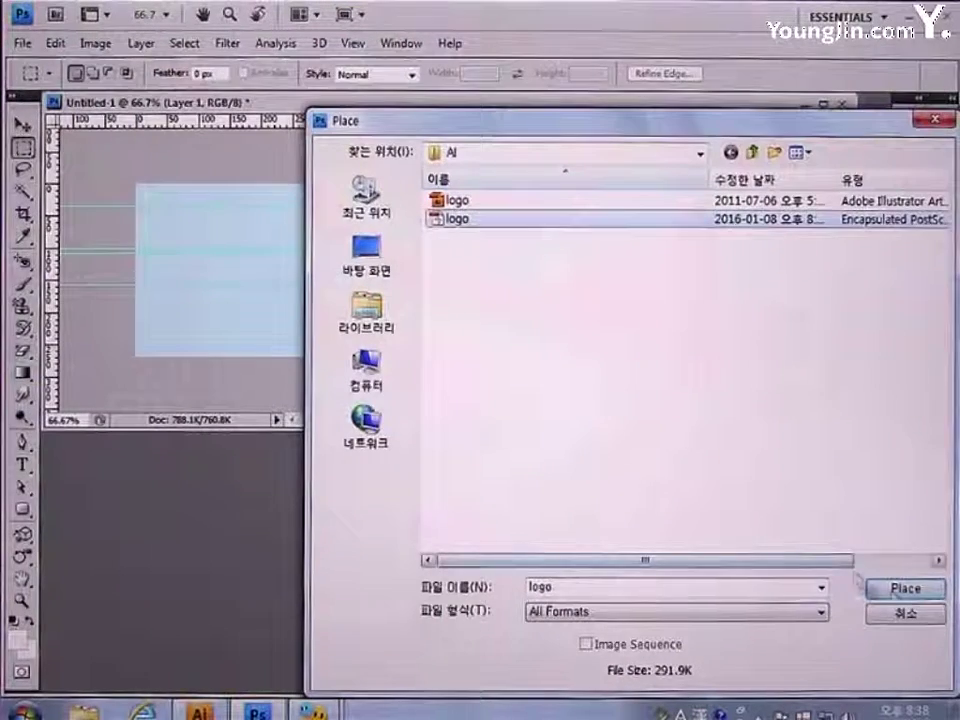
pyautogui.click(895, 590)
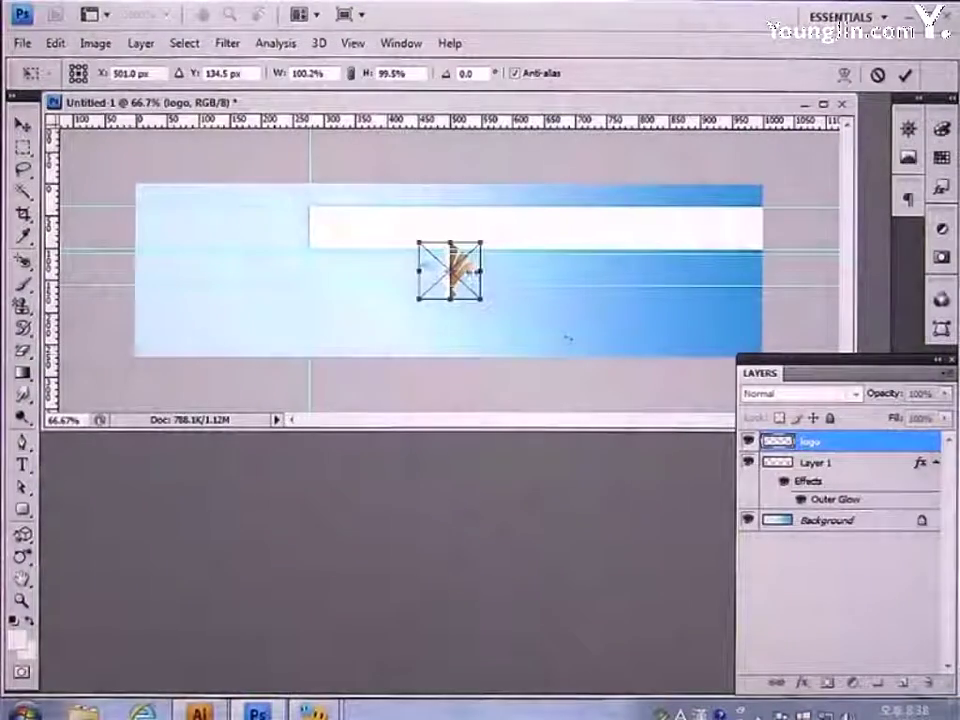
pyautogui.moveTo(470, 279); pyautogui.dragTo(360, 248)
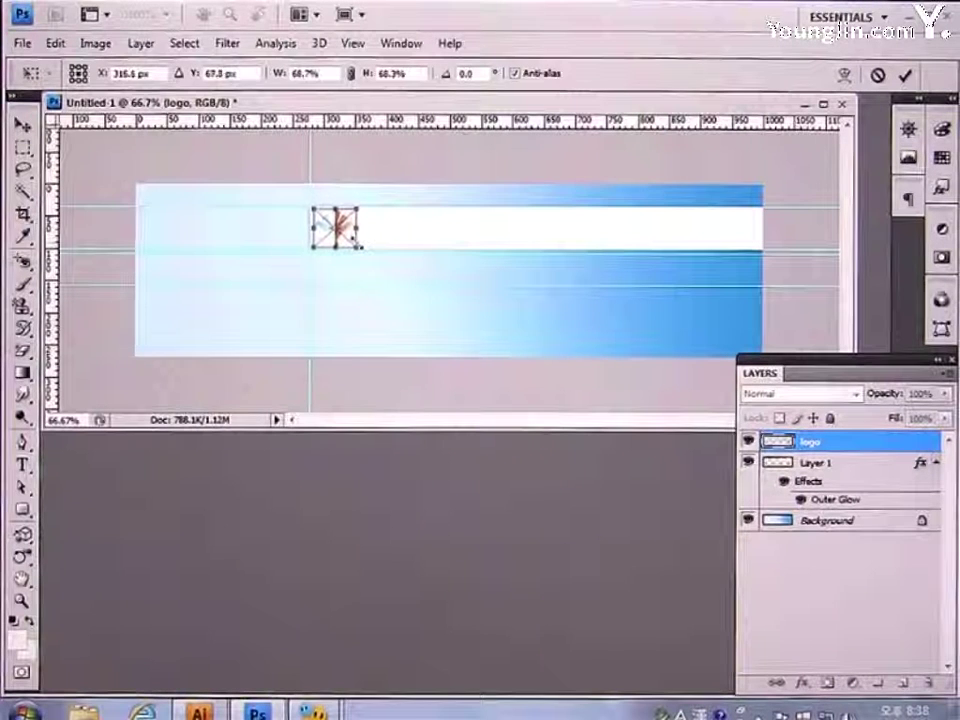
pyautogui.press('Return')
pyautogui.press('m')
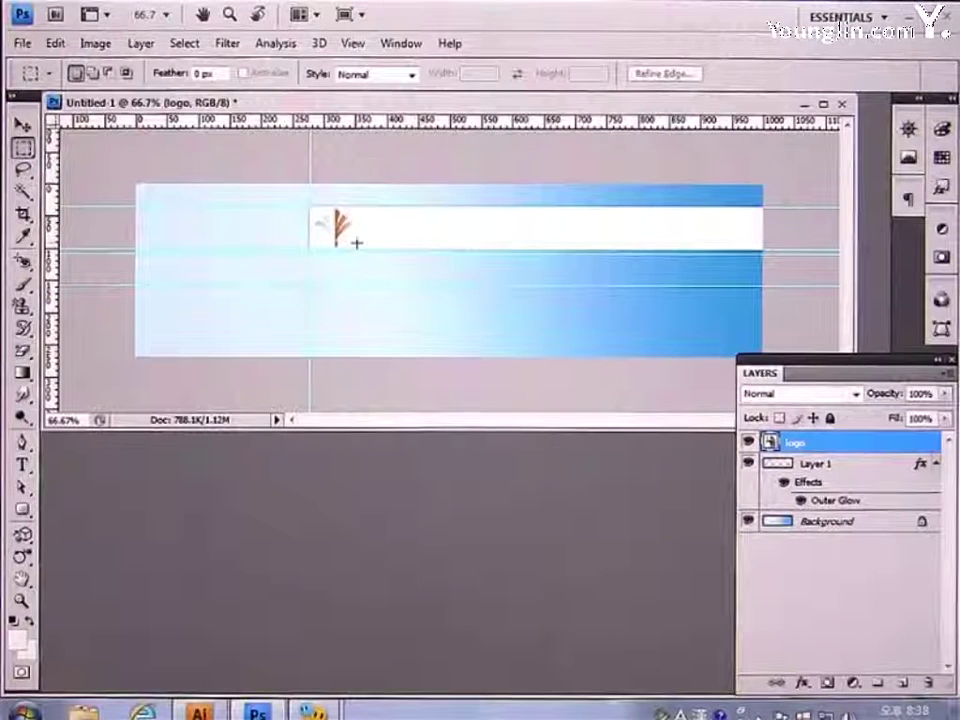
# View the banner at 100% in a taller window and choose the HYGothic-Medium font for new horizontal text in the character settings.
pyautogui.doubleClick(21, 600)
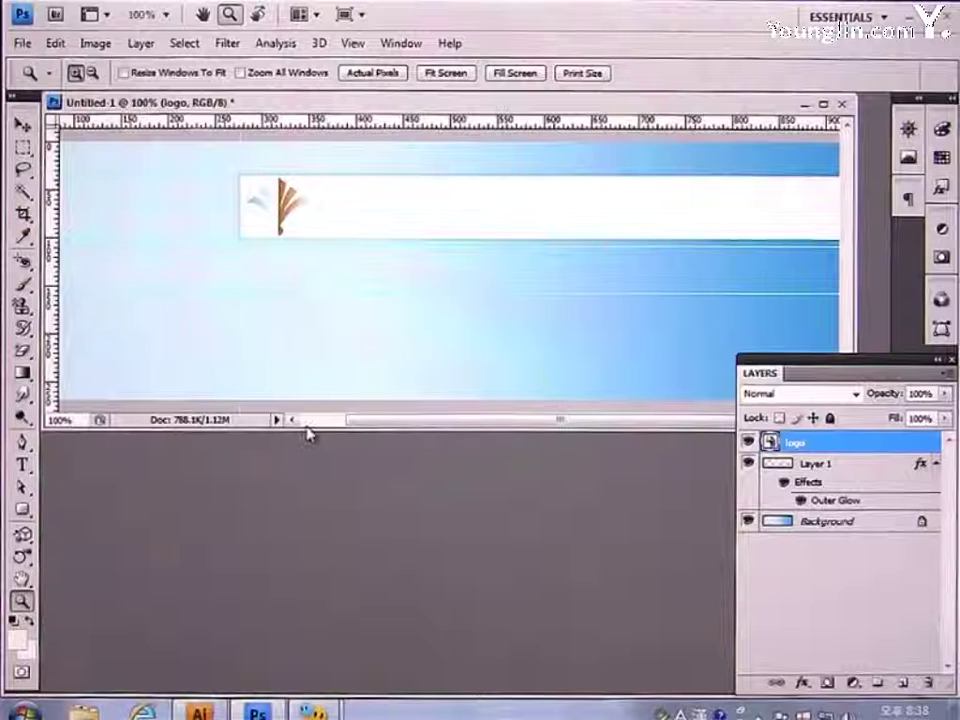
pyautogui.moveTo(311, 429); pyautogui.dragTo(313, 462)
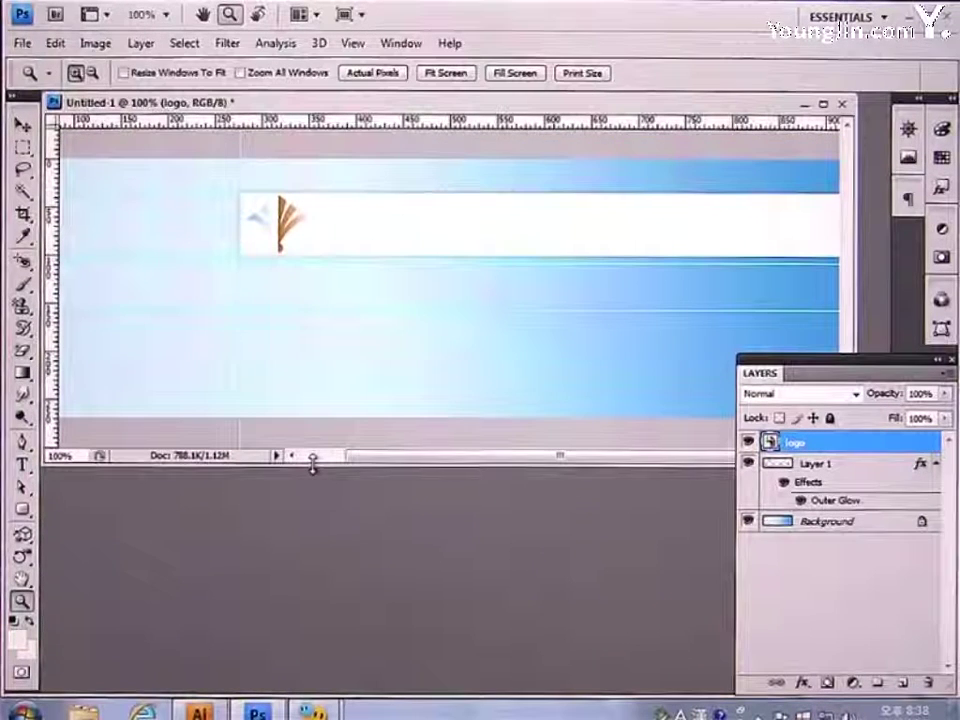
pyautogui.click(22, 466)
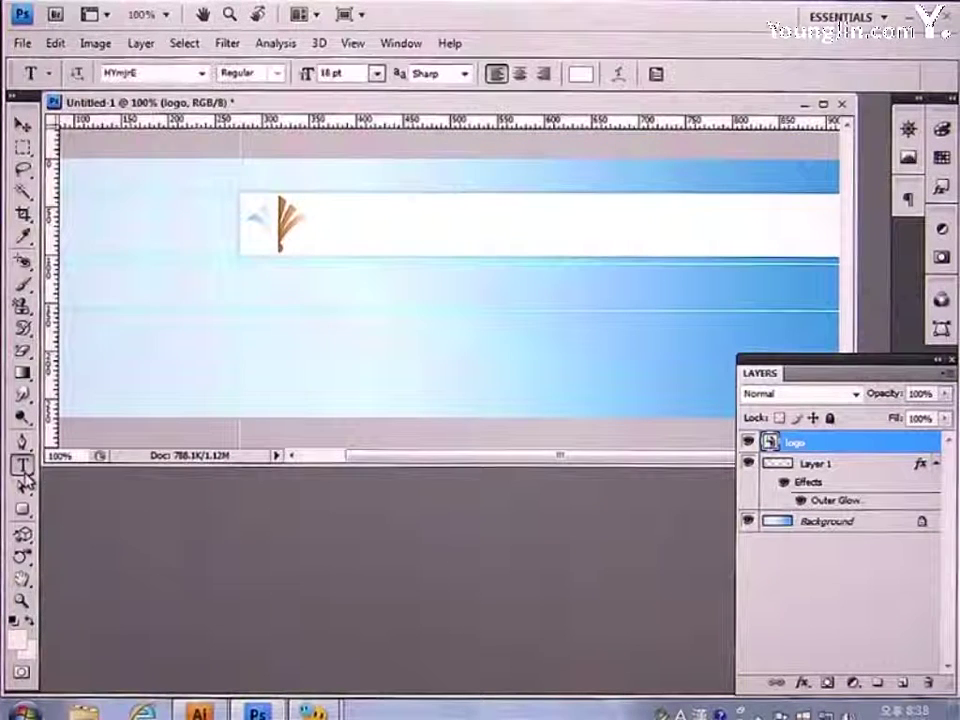
pyautogui.click(402, 43)
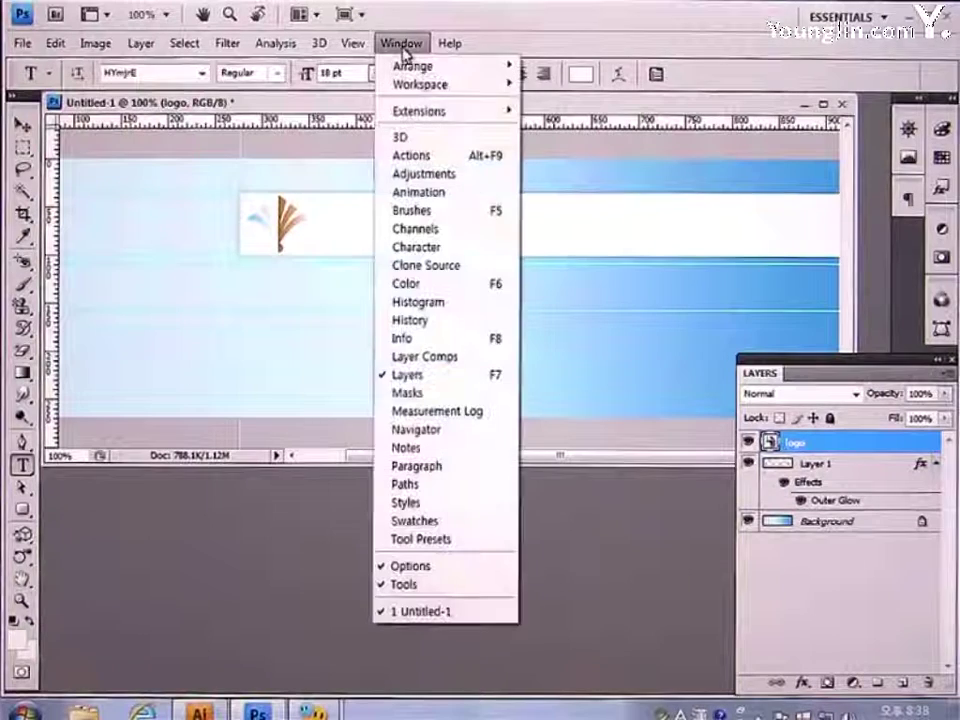
pyautogui.click(430, 246)
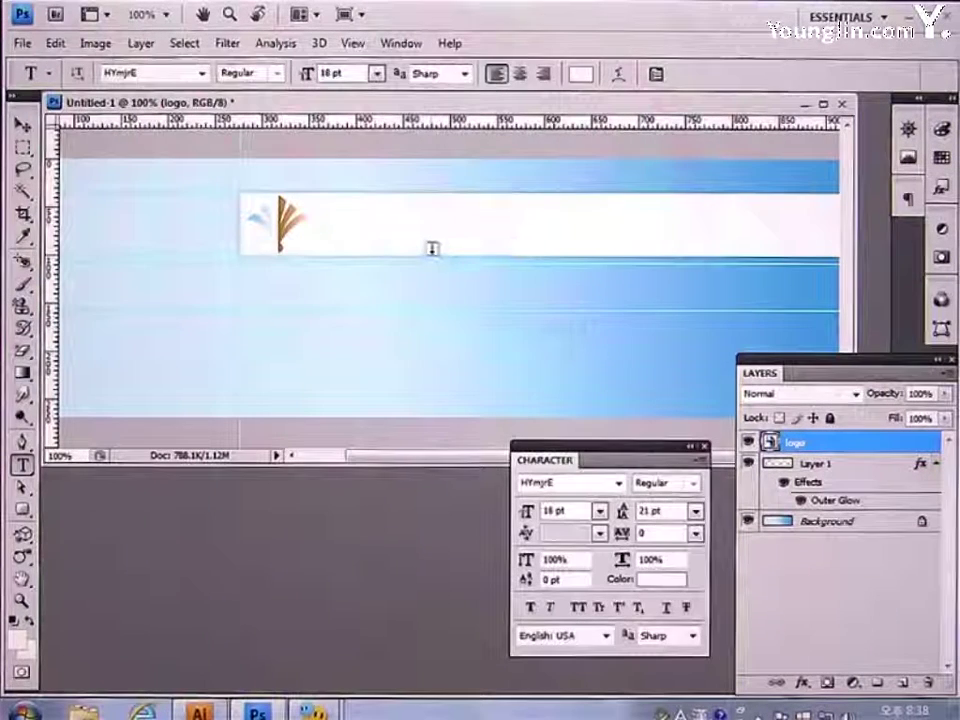
pyautogui.click(619, 484)
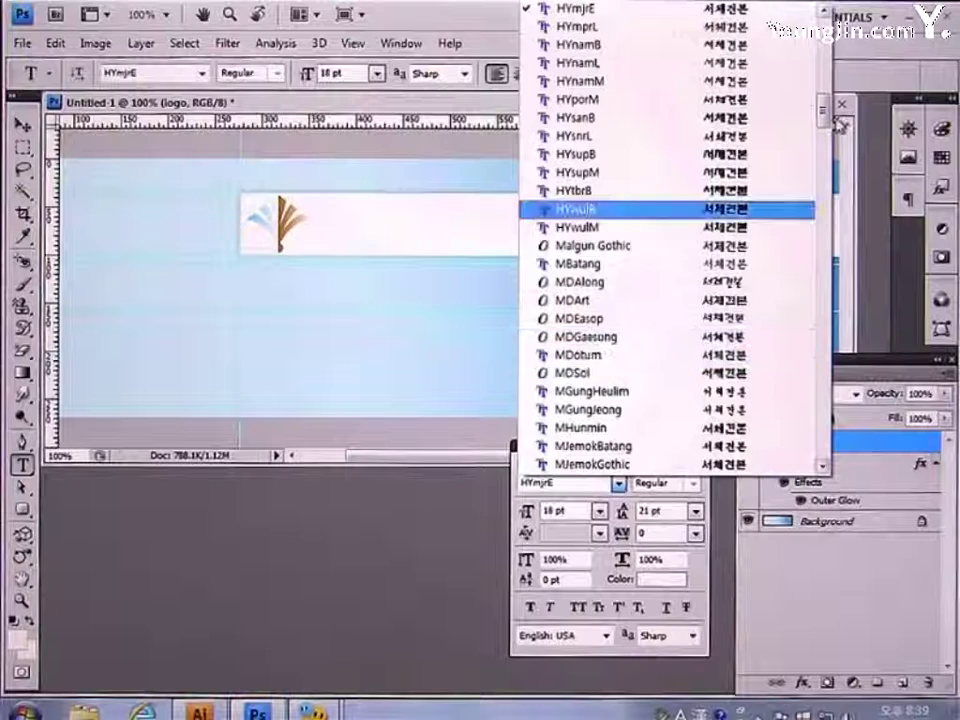
pyautogui.scroll(4, 835, 110)
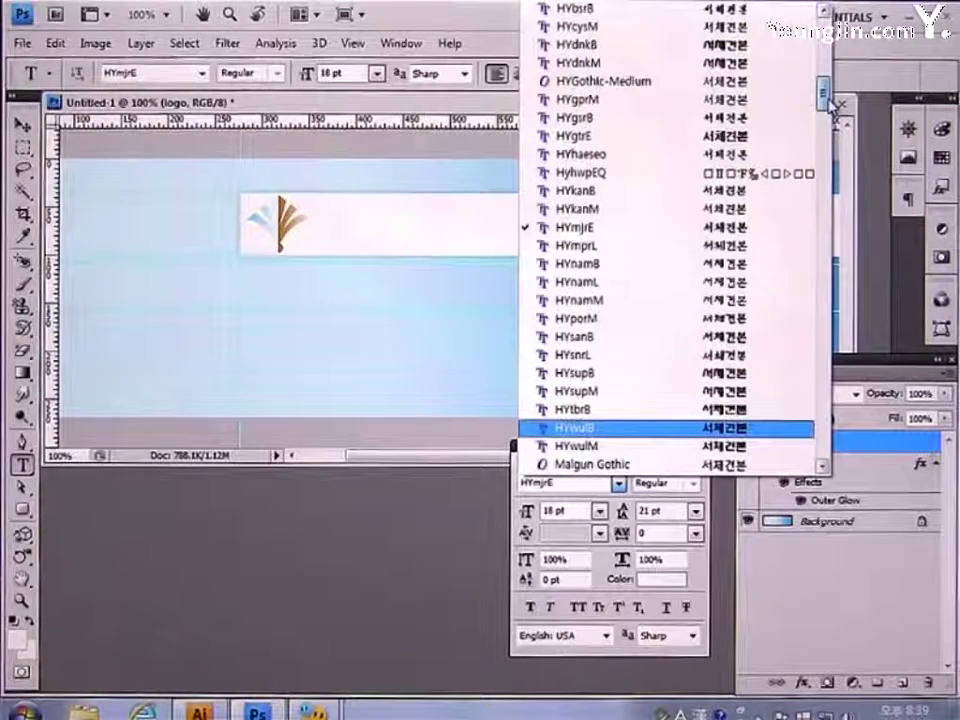
pyautogui.click(612, 84)
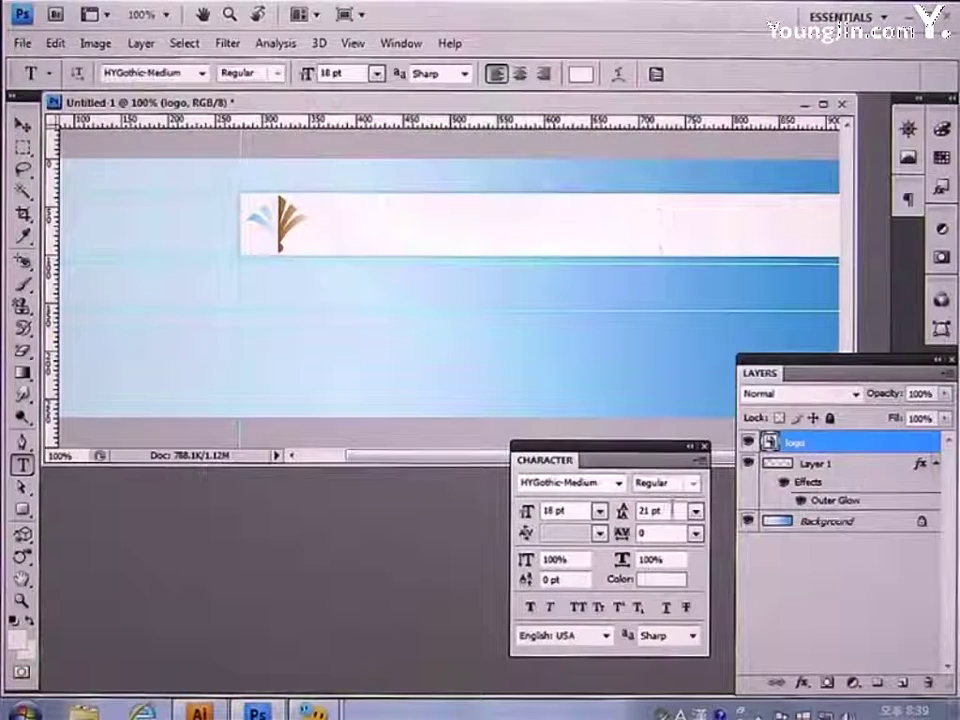
# Set the text tracking to -50 and the font size to 13.5 pt, and turn on Faux Bold.
pyautogui.click(610, 532)
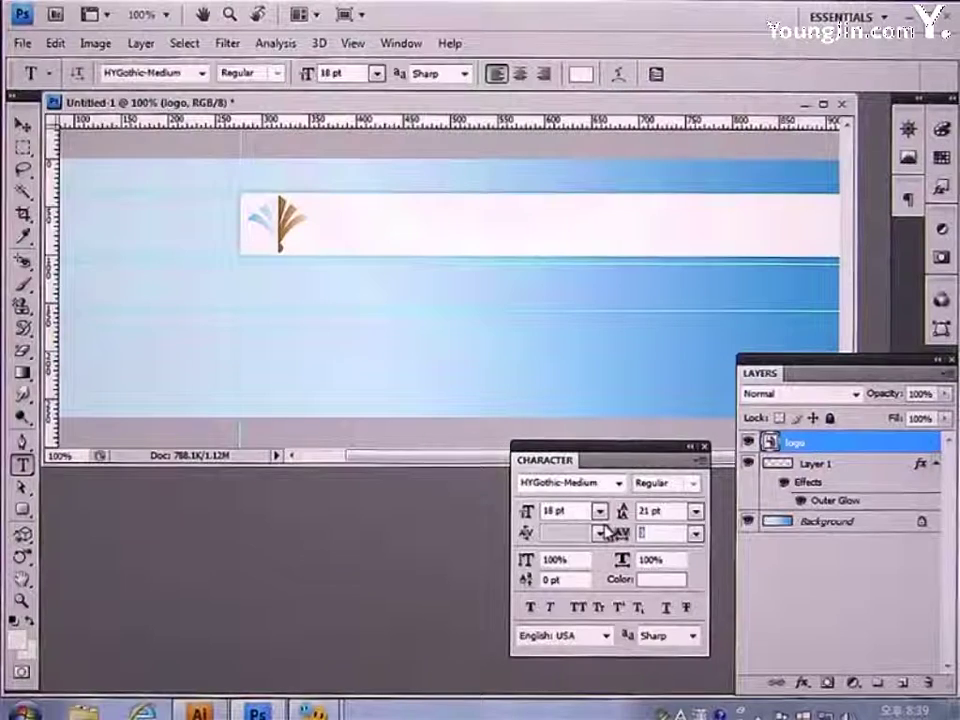
pyautogui.write('-50')
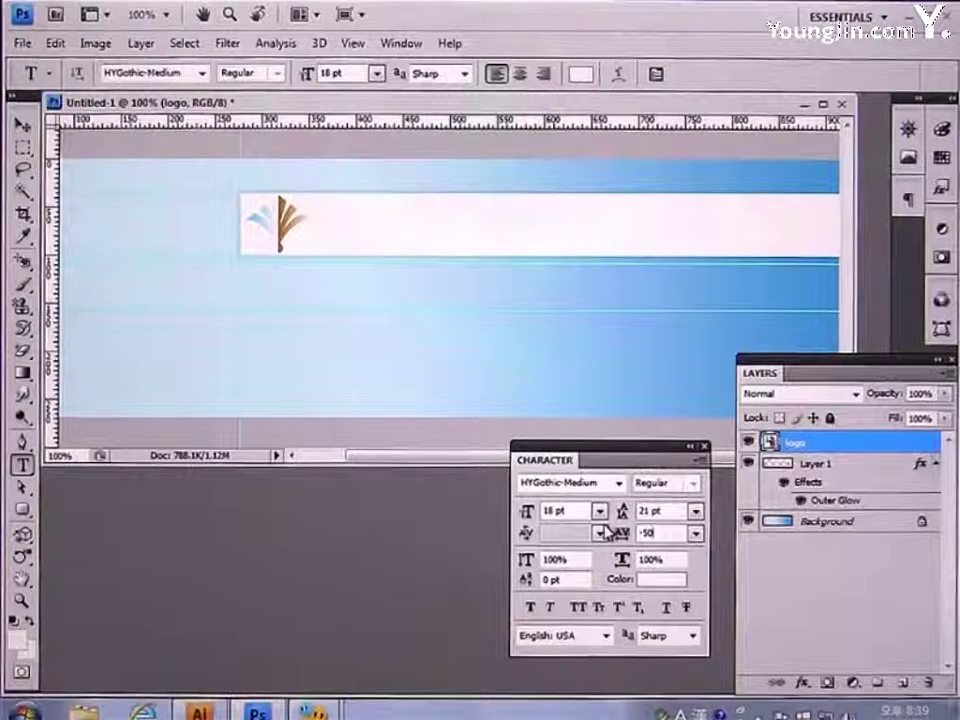
pyautogui.click(562, 511)
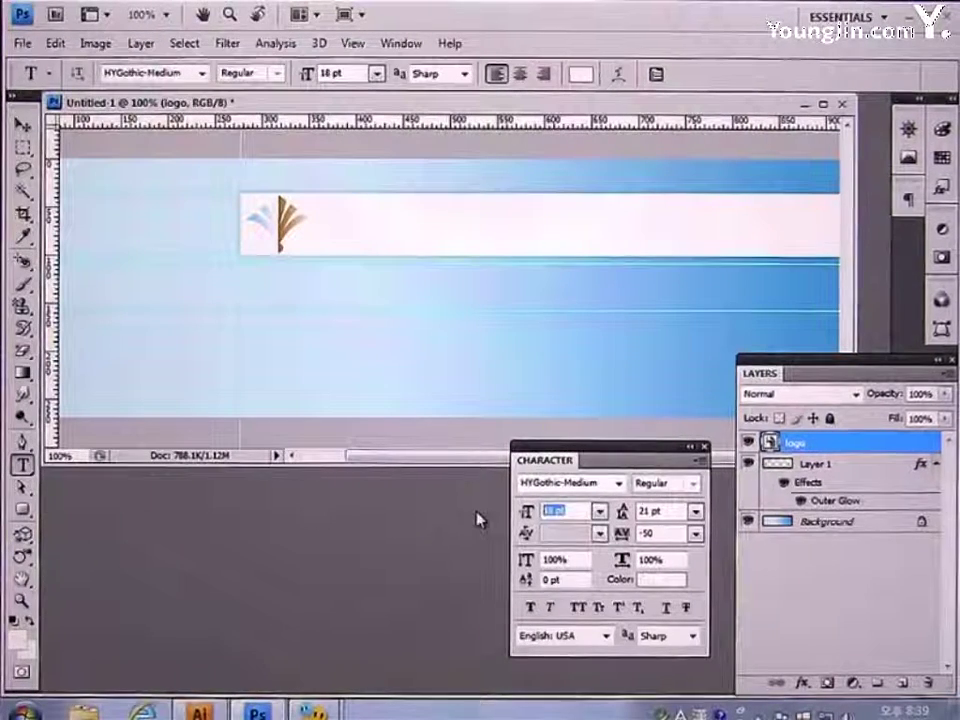
pyautogui.write('13.5')
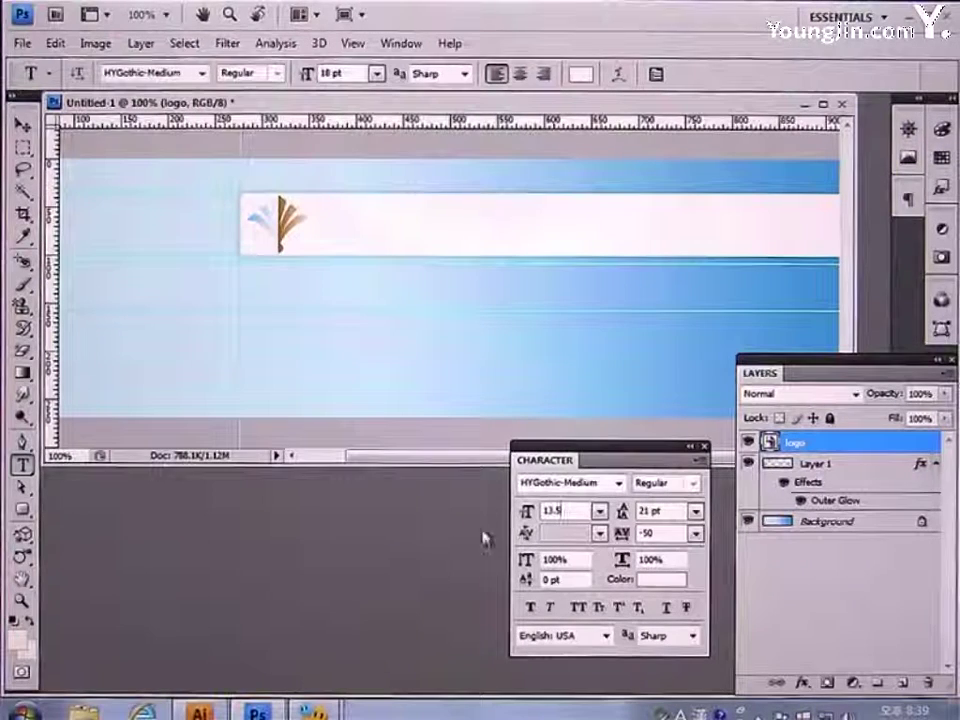
pyautogui.click(530, 607)
# Set the text color to #0689D3.
pyautogui.click(663, 582)
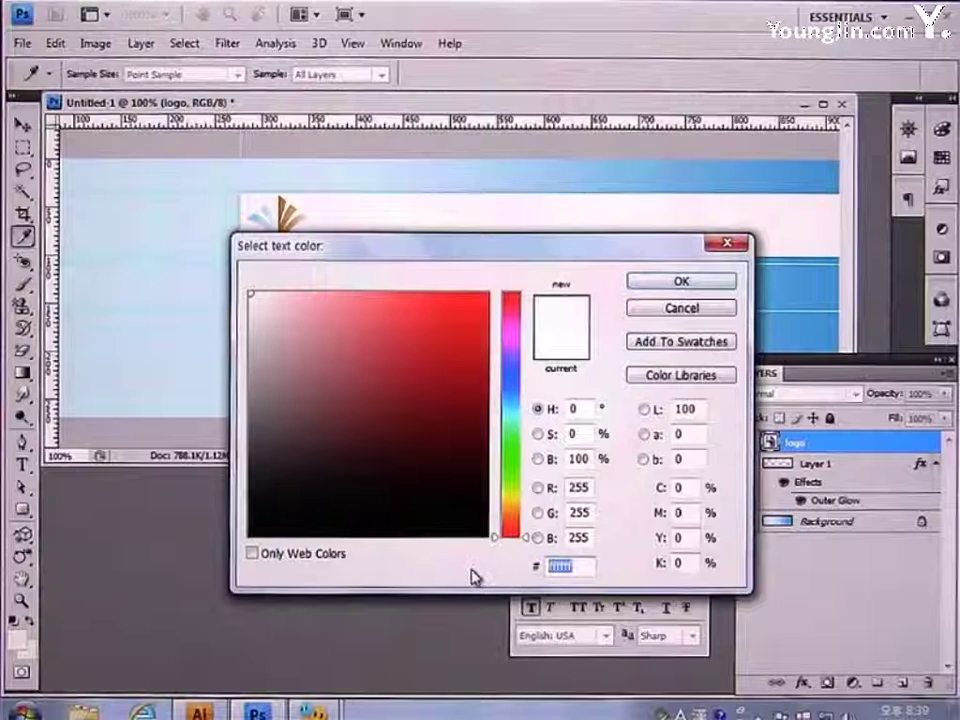
pyautogui.write('0689D')
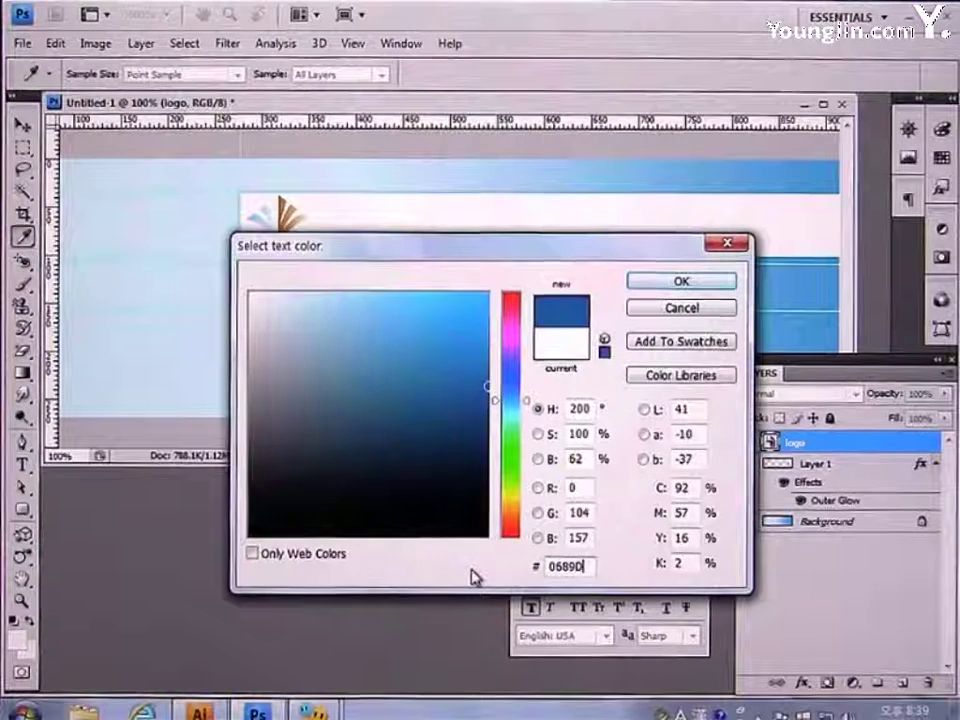
pyautogui.write('3')
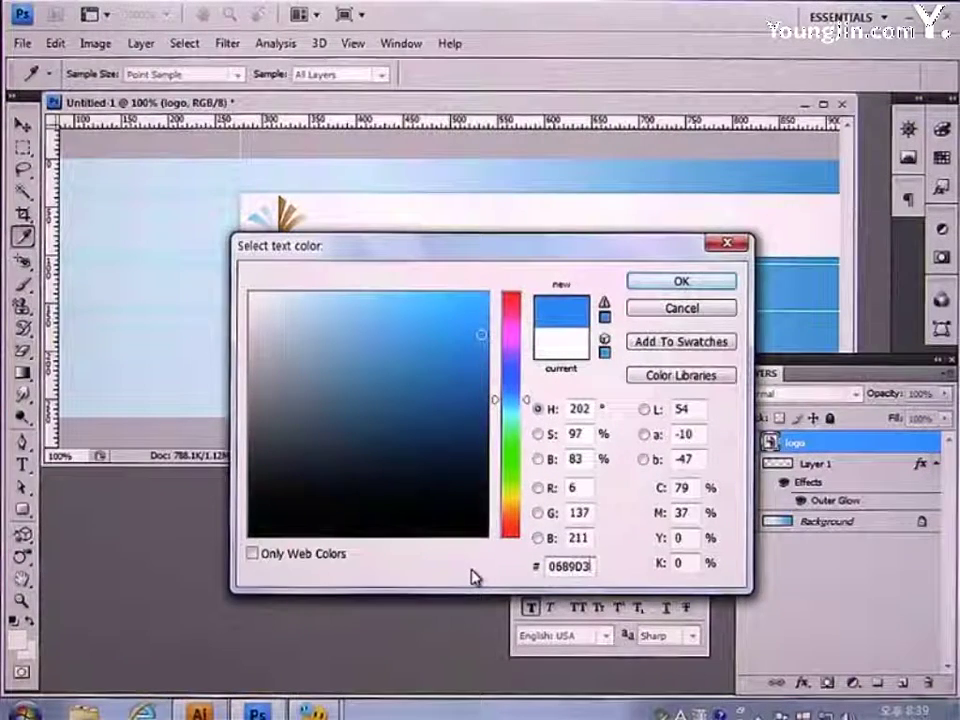
pyautogui.press('Return')
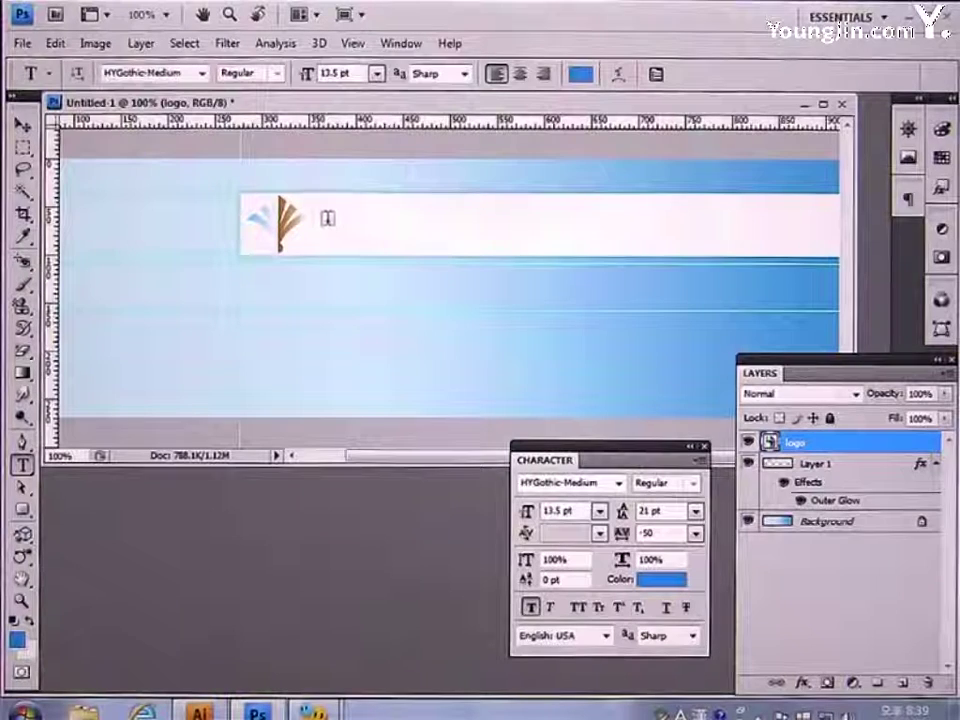
# Add the tagline "좋은추억 & 행복한시간" in the white band just beside the logo.
pyautogui.click(327, 218)
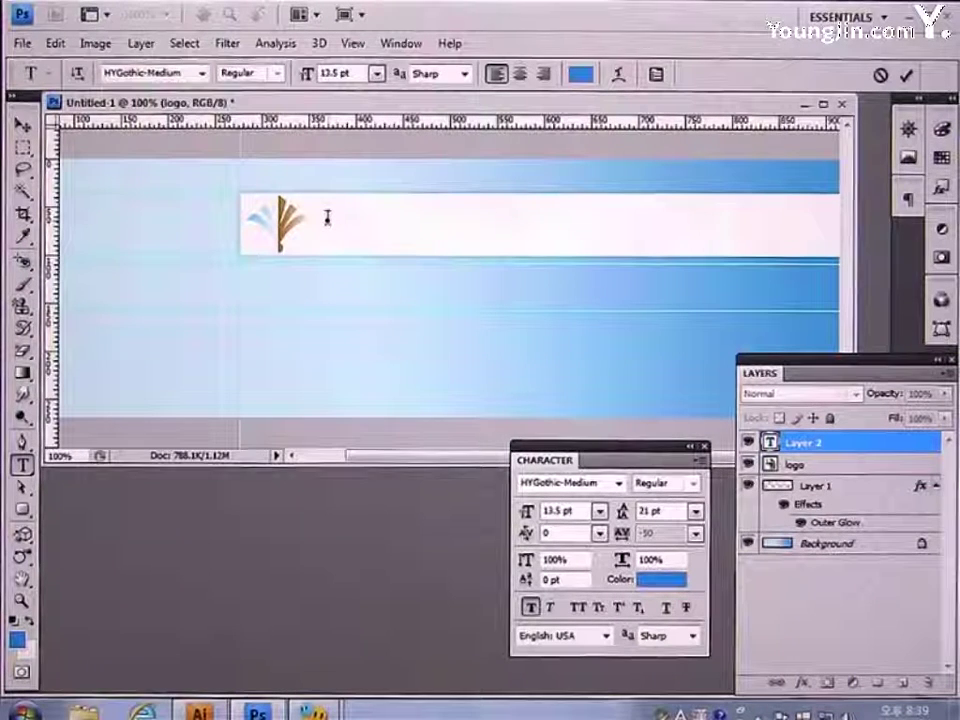
pyautogui.write('좋은하')
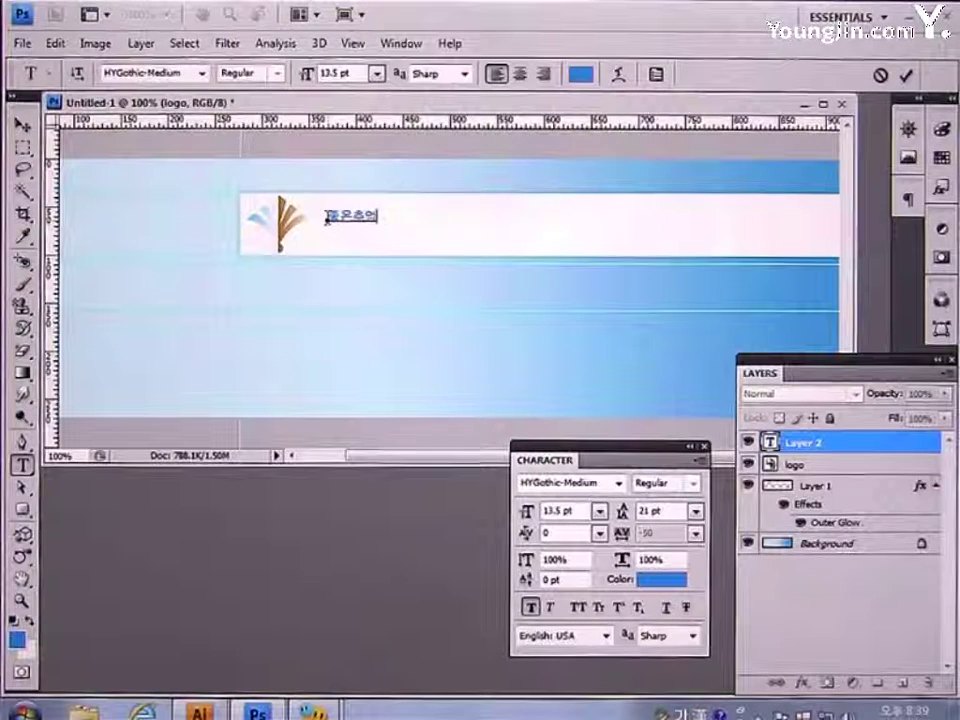
pyautogui.write(' &')
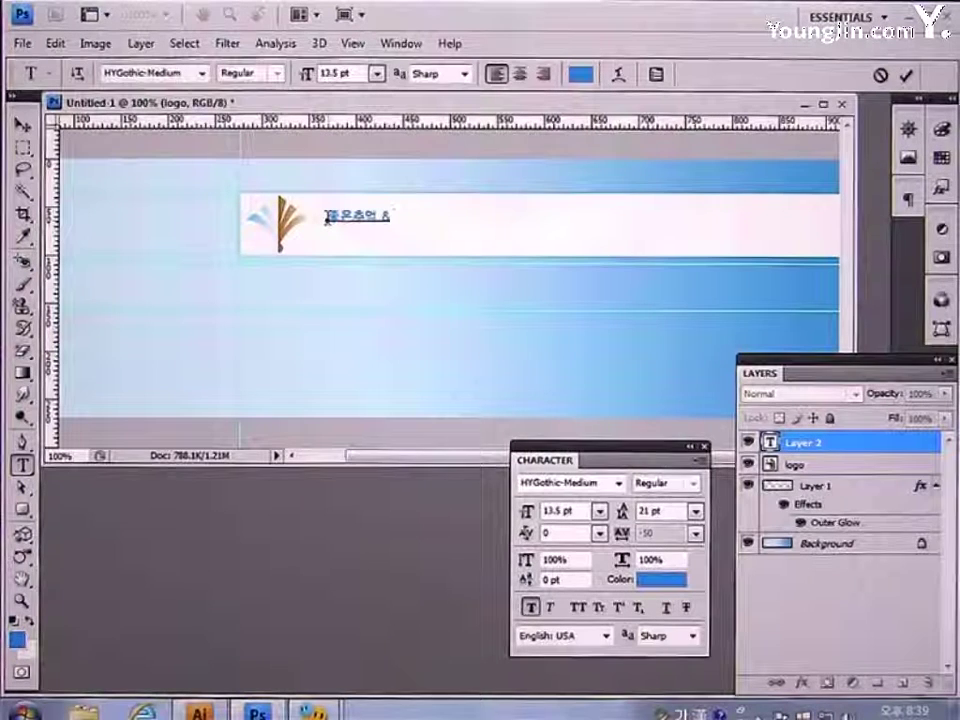
pyautogui.write(' 행복해')
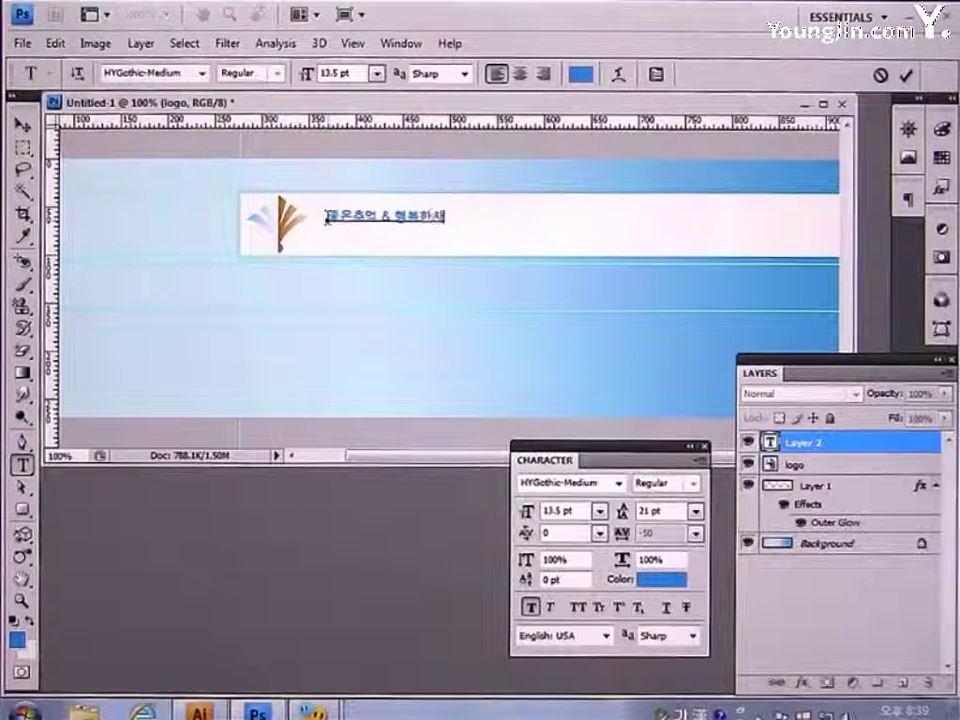
pyautogui.write('간')
# Nudge the tagline about 8 px up and 8 px toward the logo.
pyautogui.click(22, 126)
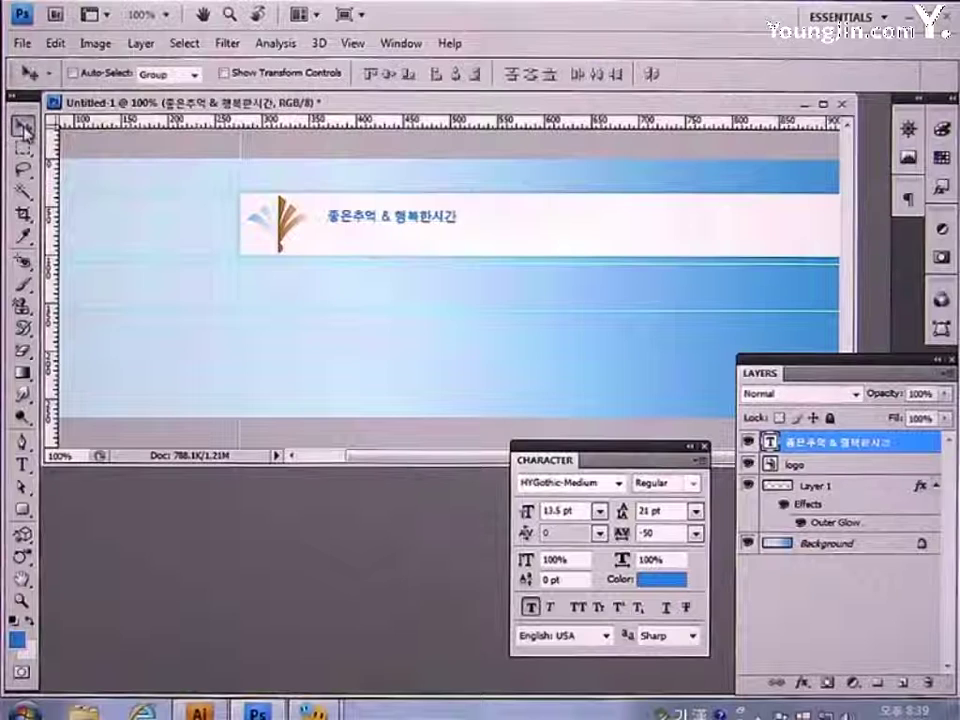
pyautogui.press('Up')
pyautogui.press('Up')
pyautogui.press('Up')
pyautogui.press('Up')
pyautogui.press('Up')
pyautogui.press('Left')
pyautogui.press('Left')
pyautogui.press('Left')
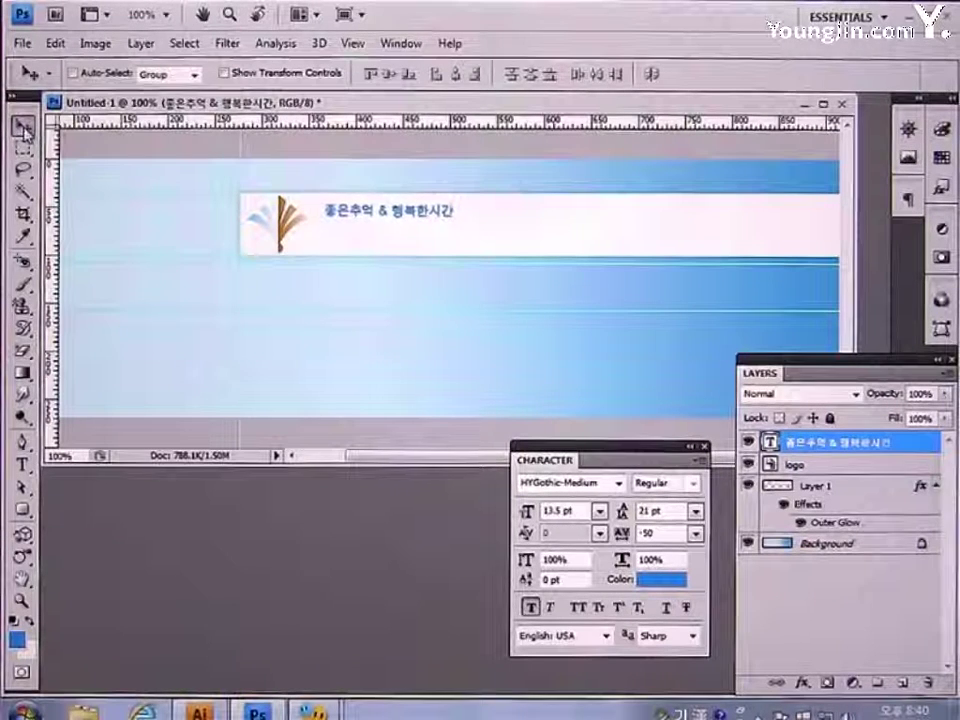
pyautogui.press('Left')
pyautogui.press('Left')
pyautogui.press('Left')
pyautogui.press('Left')
pyautogui.press('Up')
pyautogui.press('Up')
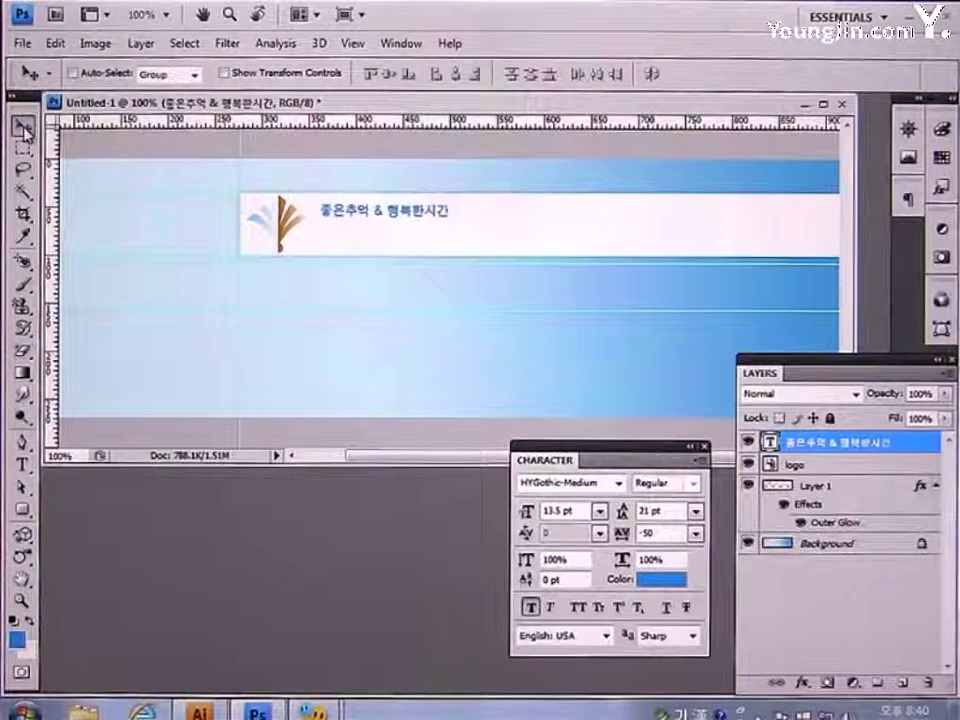
pyautogui.press('Left')
pyautogui.press('Up')
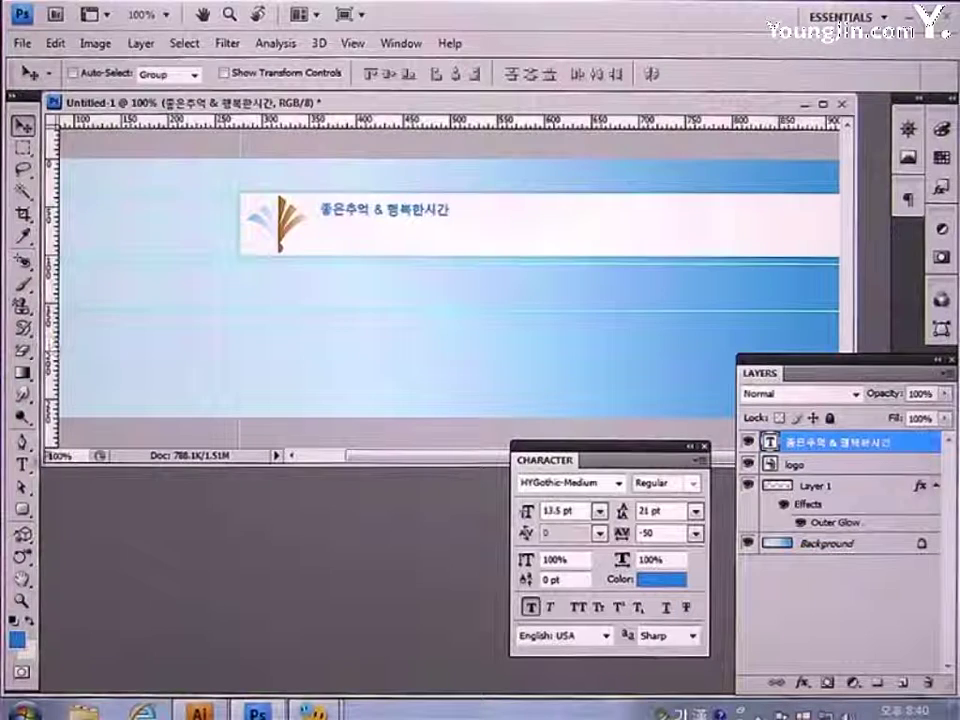
# Start a new text line below the tagline with a 23 pt font size and Strong anti-aliasing.
pyautogui.click(21, 463)
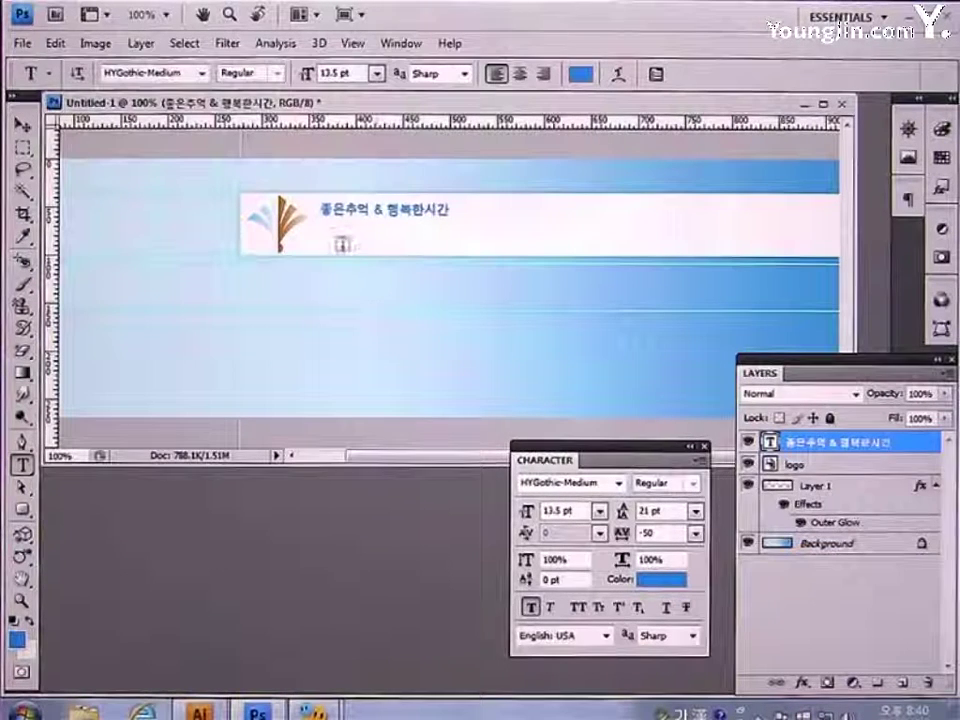
pyautogui.click(320, 237)
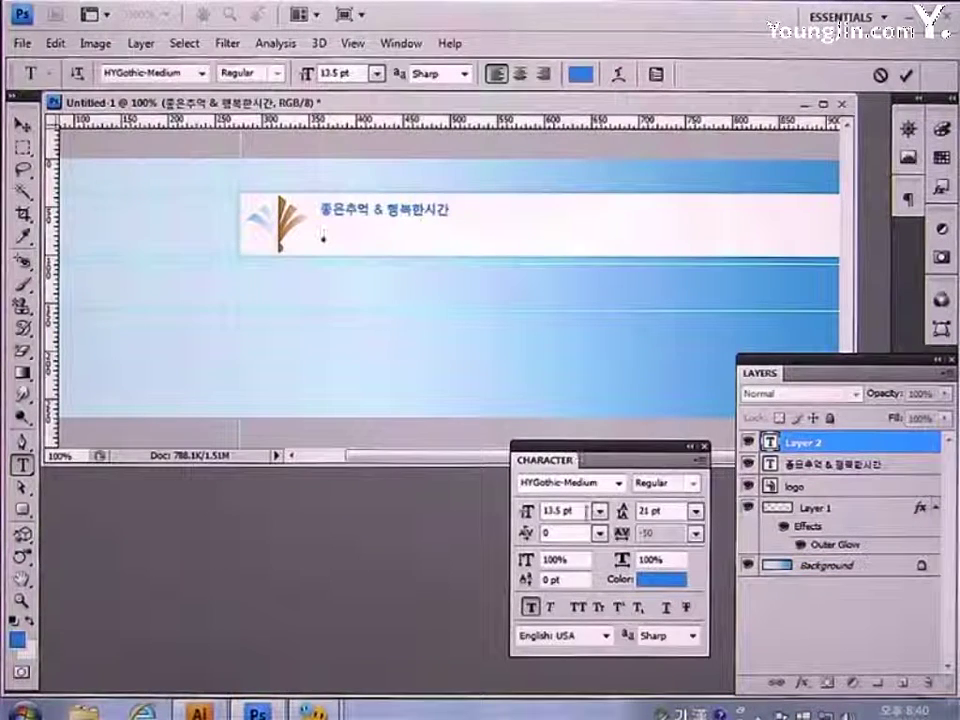
pyautogui.click(586, 510)
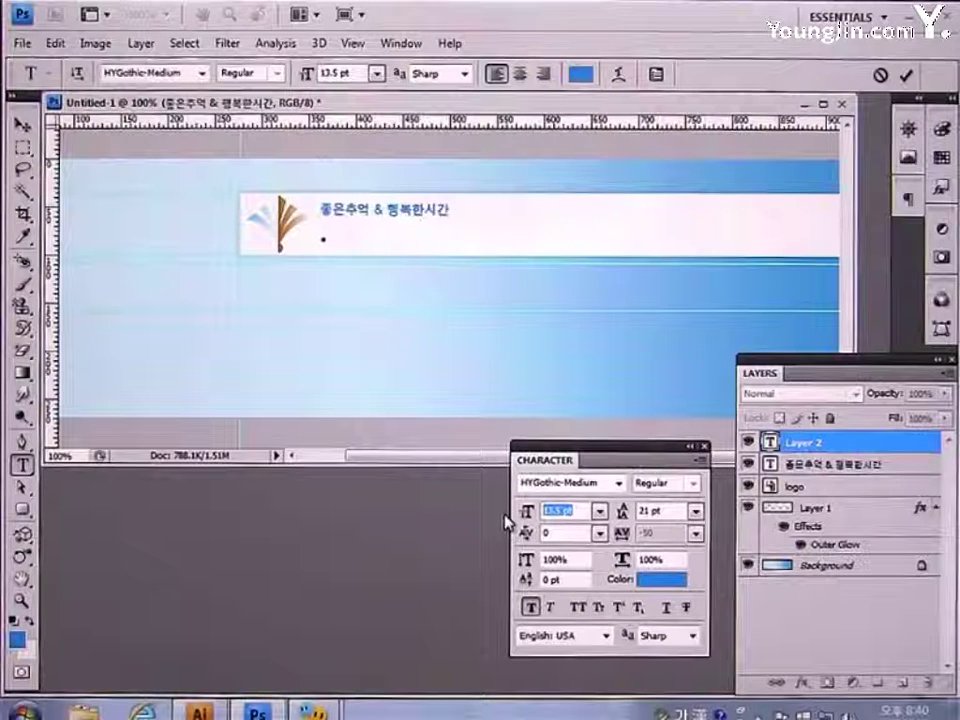
pyautogui.write('23')
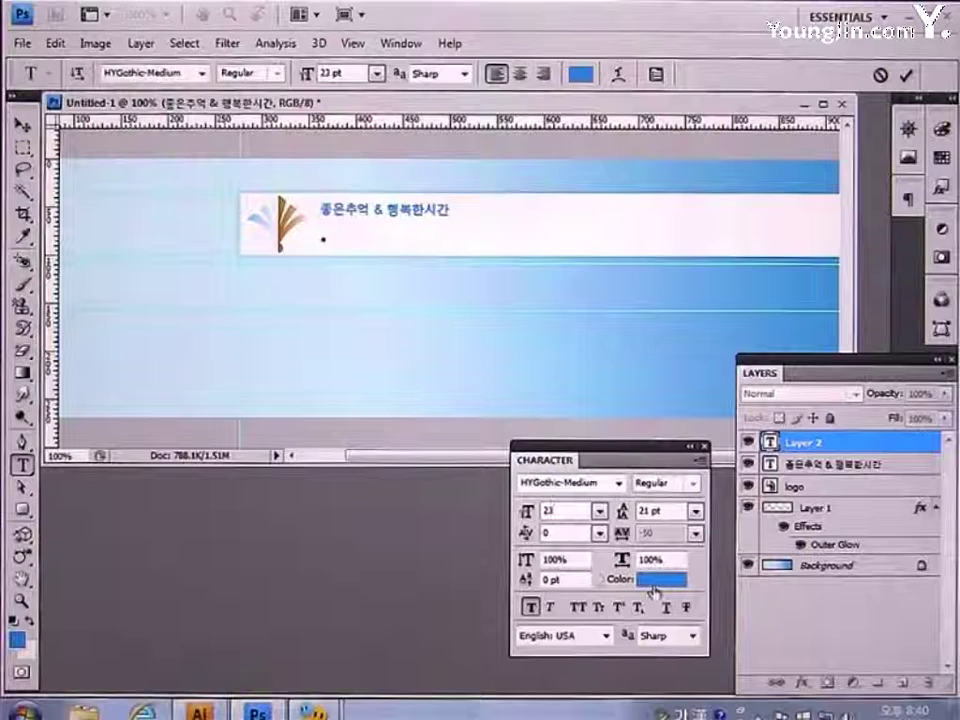
pyautogui.click(690, 636)
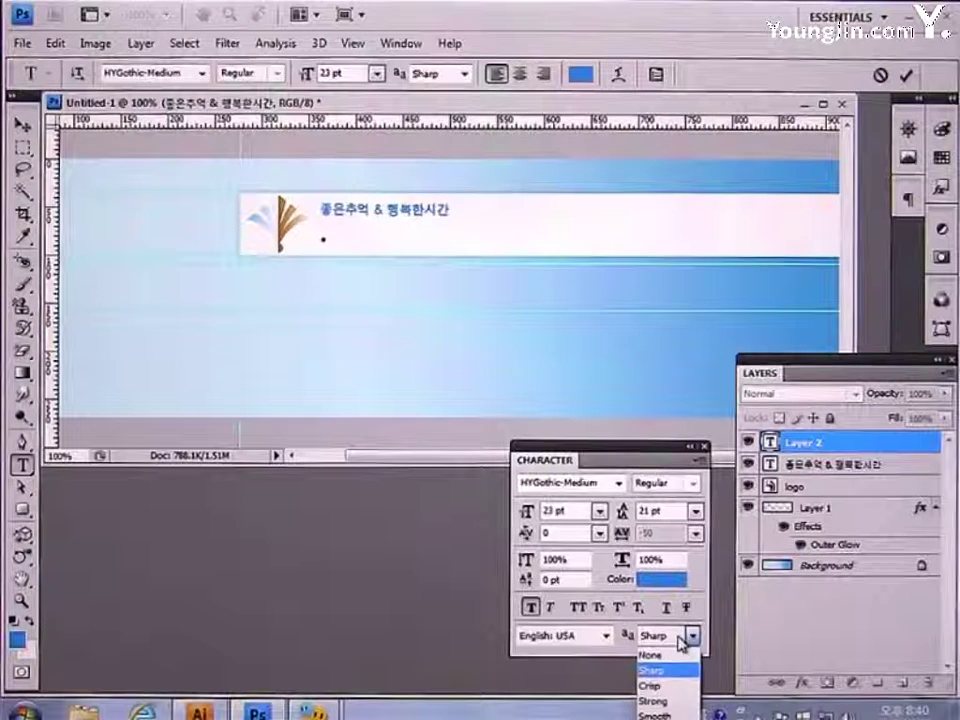
pyautogui.click(672, 703)
# Make the new line's text color black and enter the title "푸른바다 펜션".
pyautogui.click(650, 579)
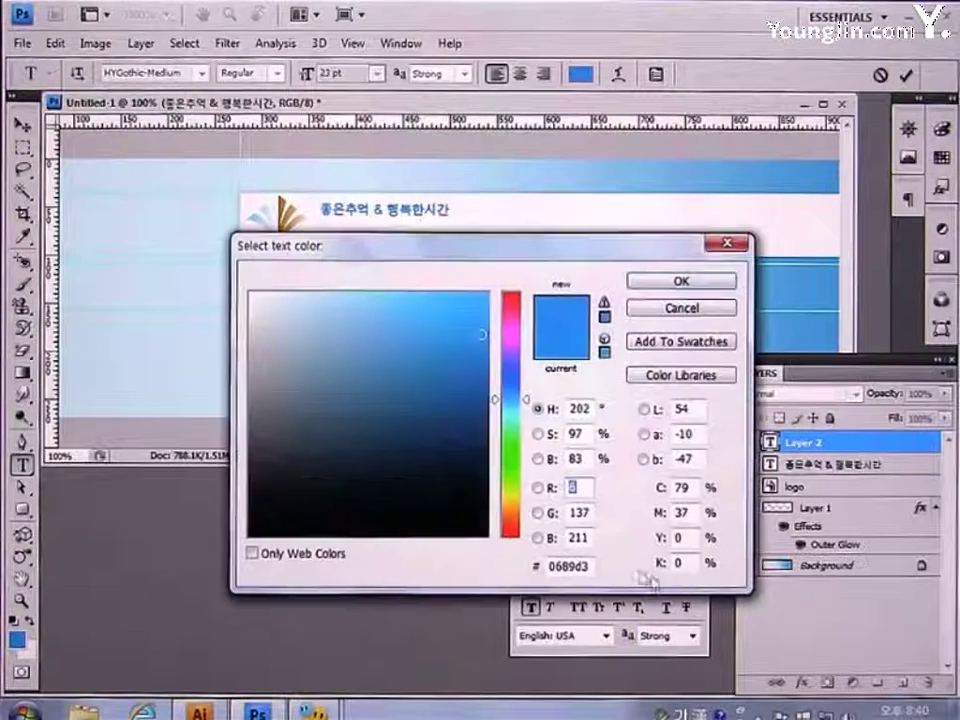
pyautogui.moveTo(321, 482); pyautogui.dragTo(197, 557)
pyautogui.click(650, 281)
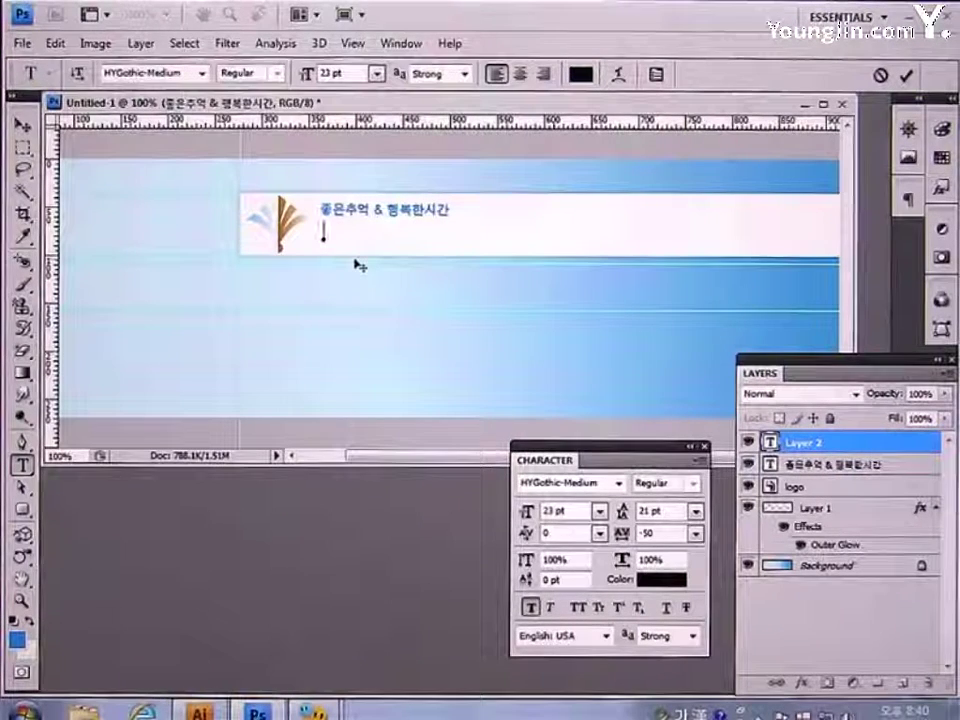
pyautogui.write('푸른바다 펜셔')
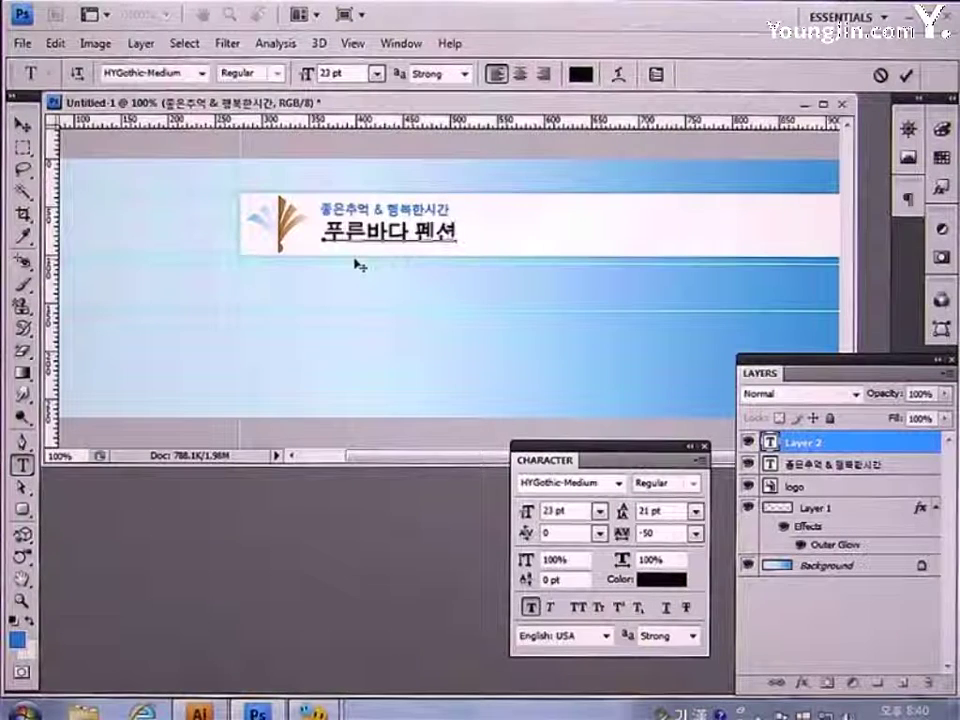
# Nudge the "푸른바다 펜션" title about 6 px left to align it under the tagline, and select the tagline's layer.
pyautogui.click(22, 125)
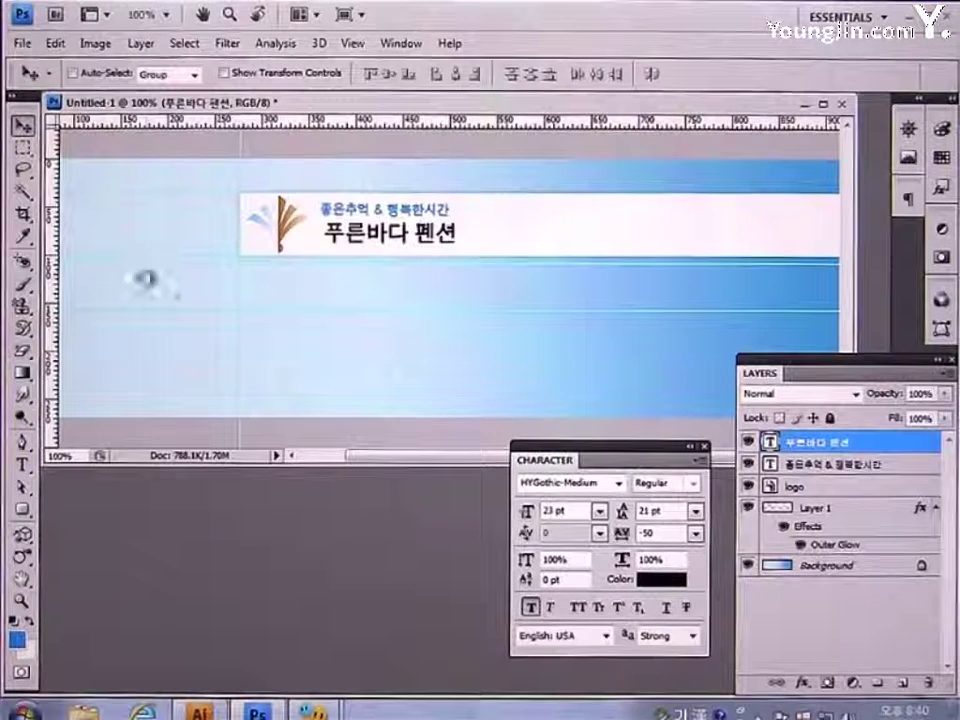
pyautogui.press('Left')
pyautogui.press('Left')
pyautogui.press('Left')
pyautogui.press('Left')
pyautogui.press('Left')
pyautogui.press('Left')
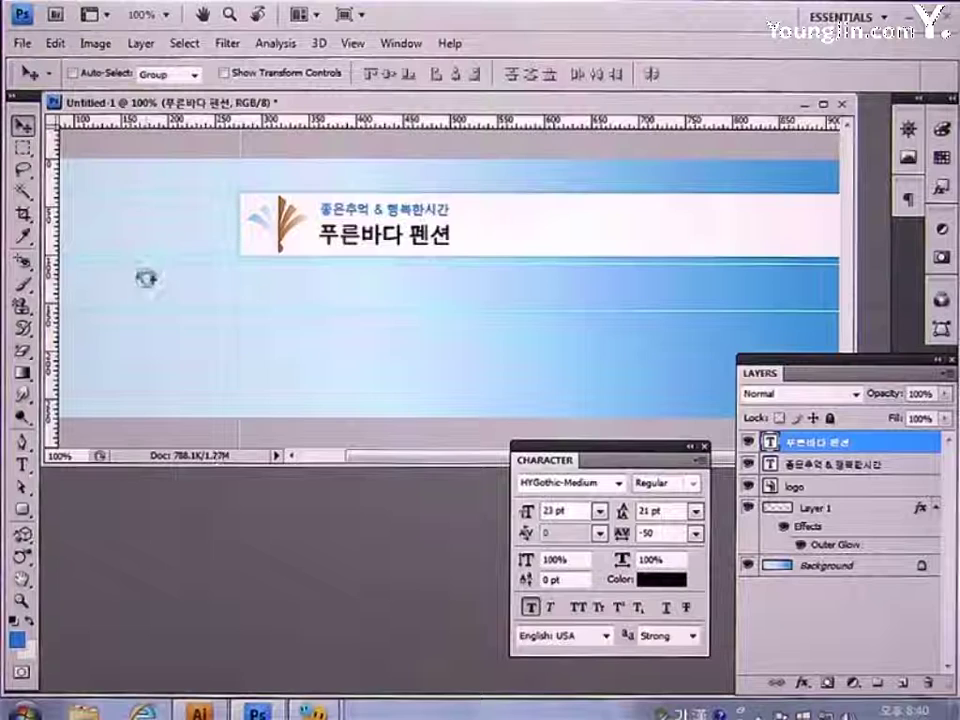
pyautogui.click(872, 466)
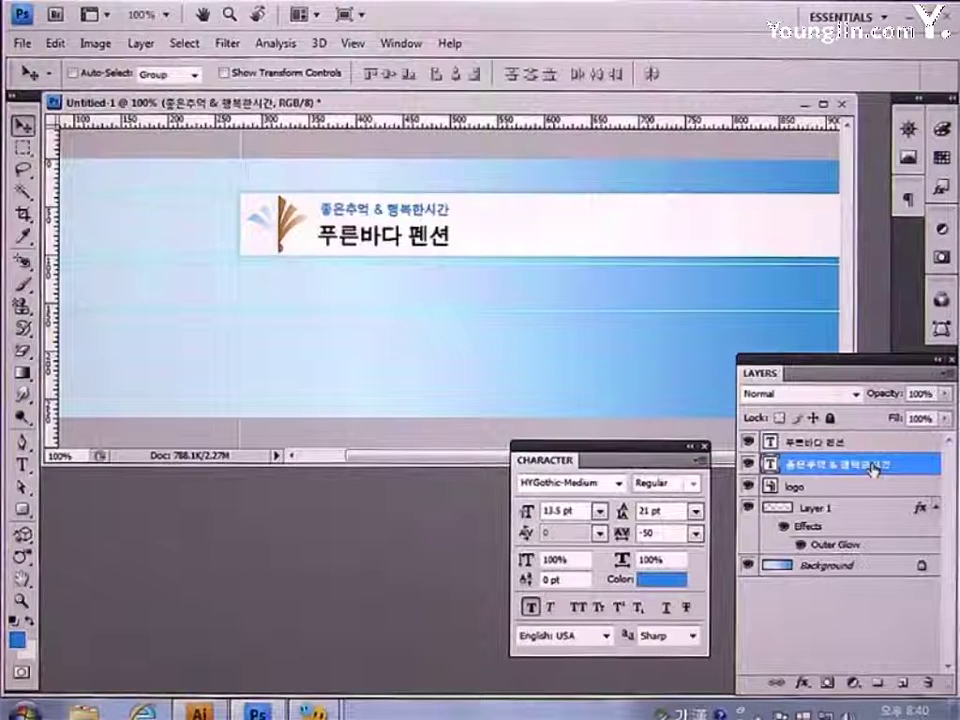
# Nudge the tagline about 2 px left and 2 px down so it lines up with the title below it.
pyautogui.press('Left')
pyautogui.press('Left')
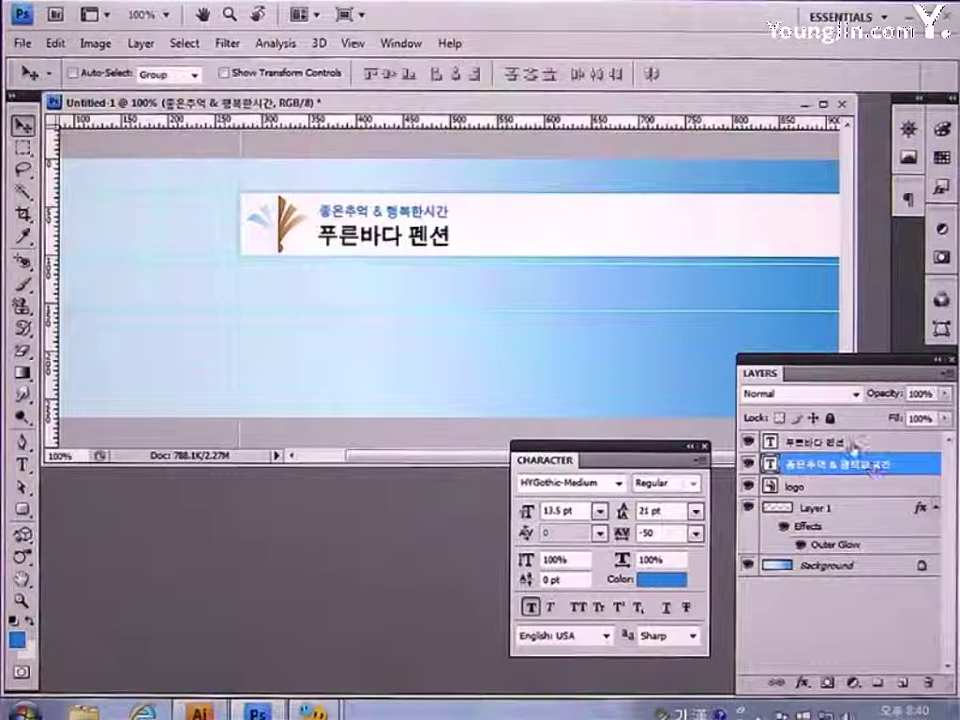
# Add a new layer above the "푸른바다 펜션" title and marquee-select the strip between the two guides below the white band, out to the banner's right edge.
pyautogui.click(853, 443)
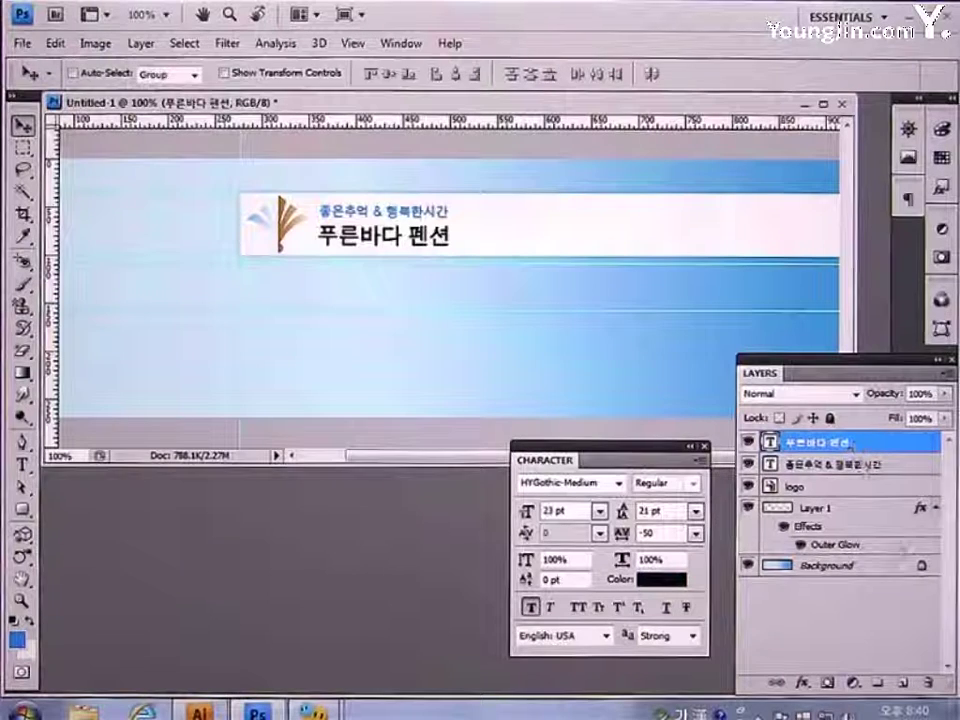
pyautogui.click(906, 684)
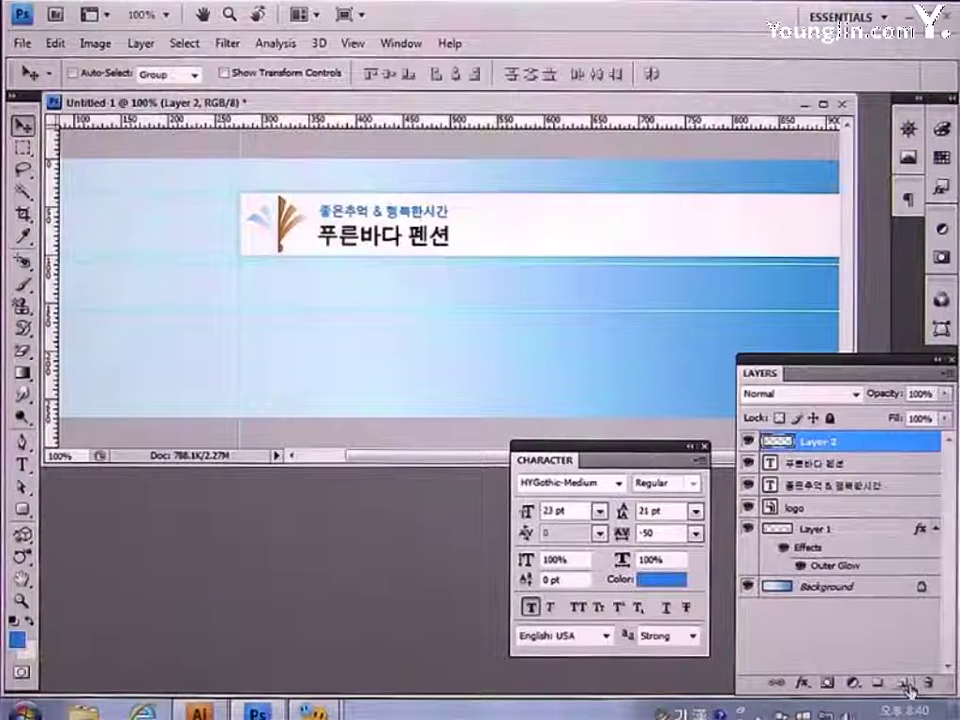
pyautogui.click(23, 150)
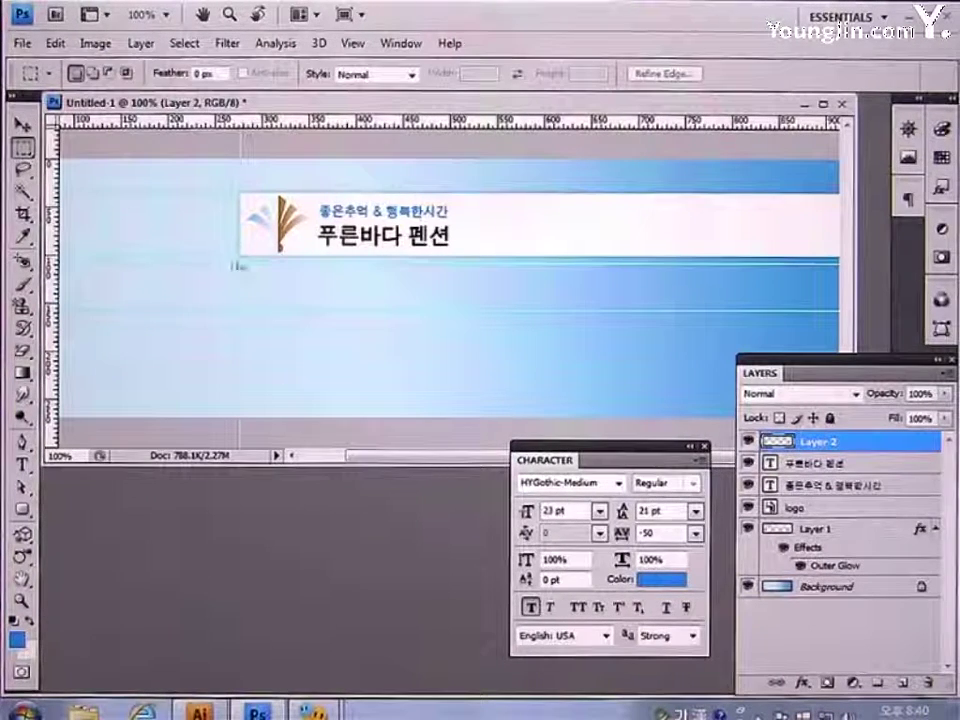
pyautogui.moveTo(240, 263); pyautogui.dragTo(855, 320)
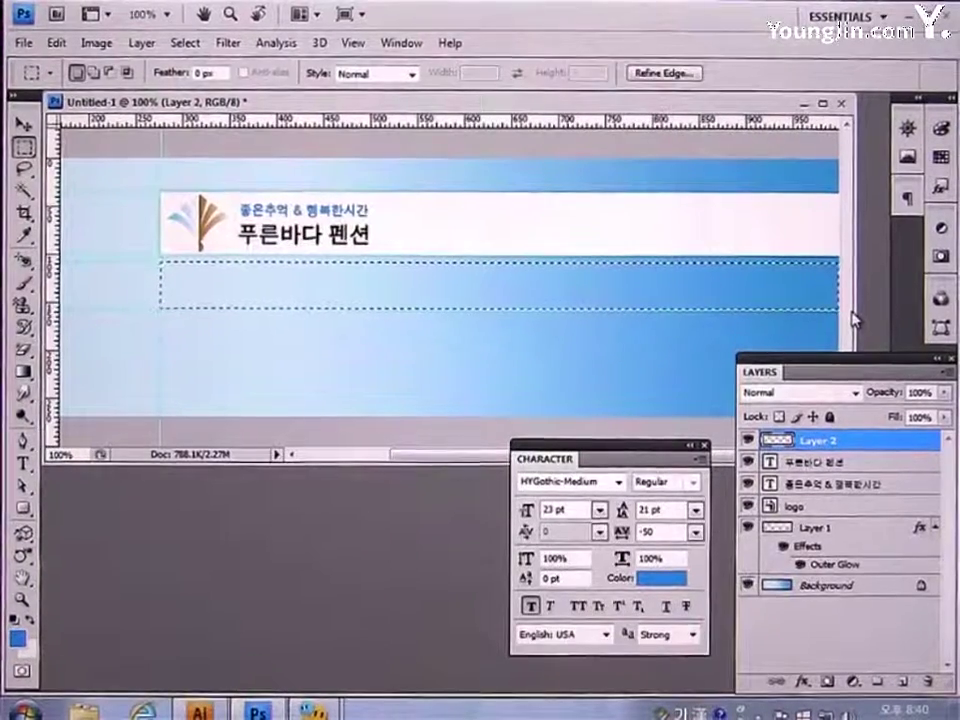
# Fill the selected strip with white (#ffffff), deselect it, and give it the same Outer Glow as the upper white band.
pyautogui.click(17, 643)
pyautogui.click(481, 406)
pyautogui.click(250, 292)
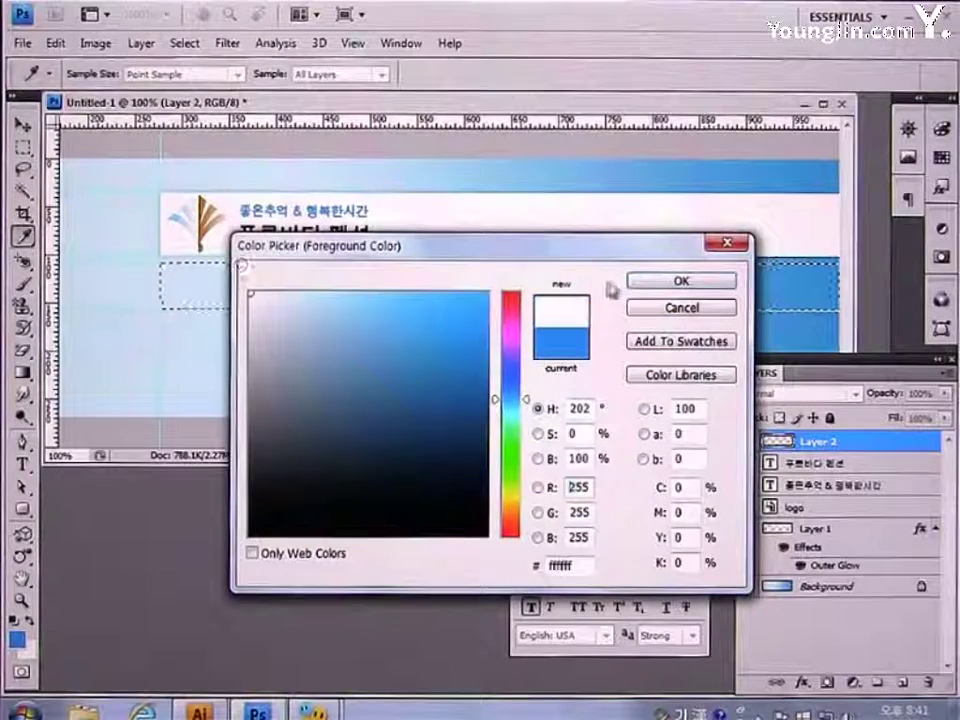
pyautogui.click(666, 284)
pyautogui.hotkey('alt', 'BackSpace')
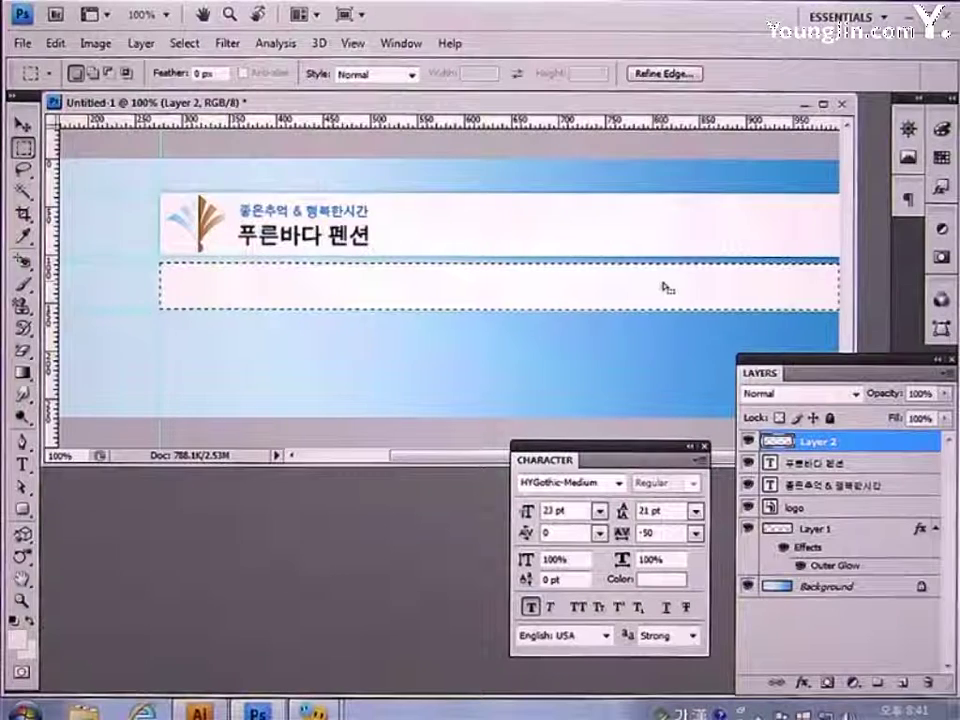
pyautogui.hotkey('ctrl', 'd')
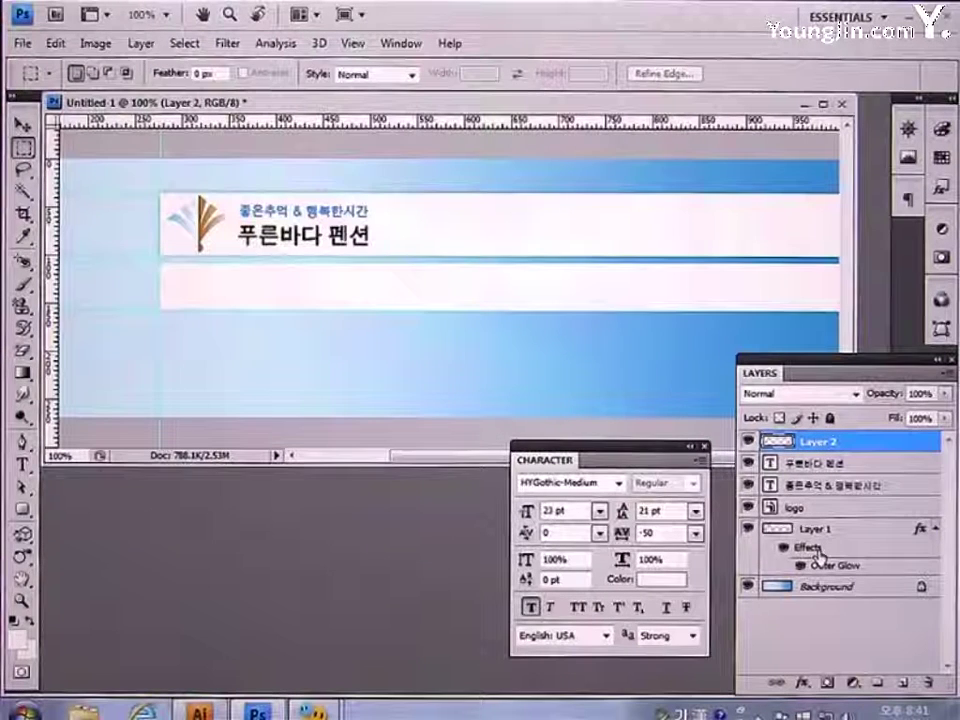
pyautogui.moveTo(820, 552); pyautogui.dragTo(835, 447)
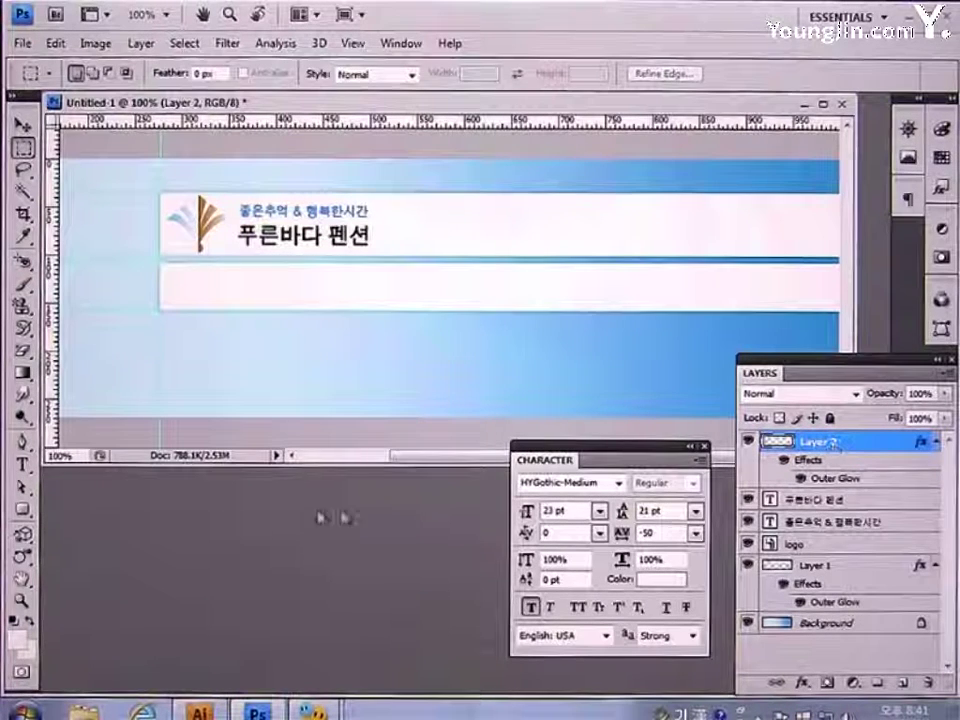
# Set up the Type tool with the HYGothic-Medium font at 13 pt and the gray text color #999999.
pyautogui.click(22, 465)
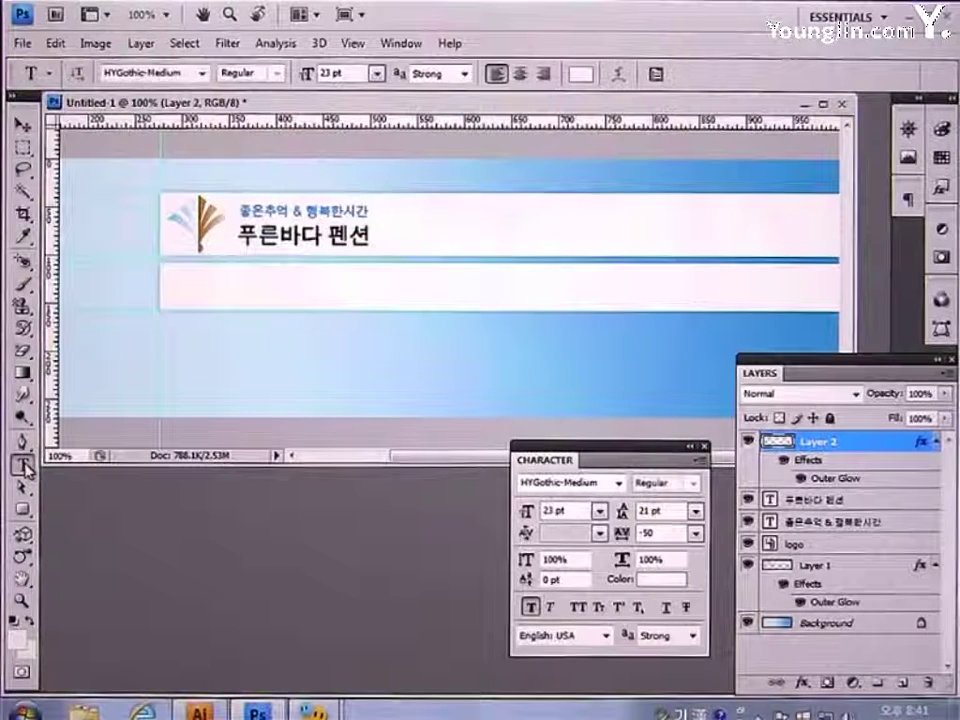
pyautogui.click(618, 484)
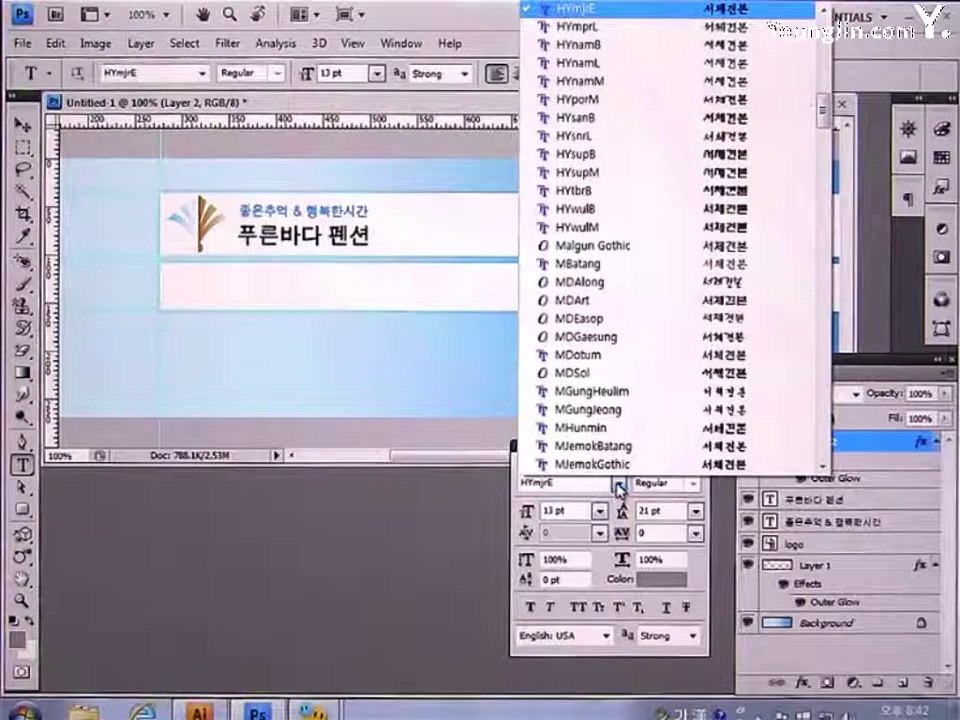
pyautogui.moveTo(827, 103); pyautogui.dragTo(826, 92)
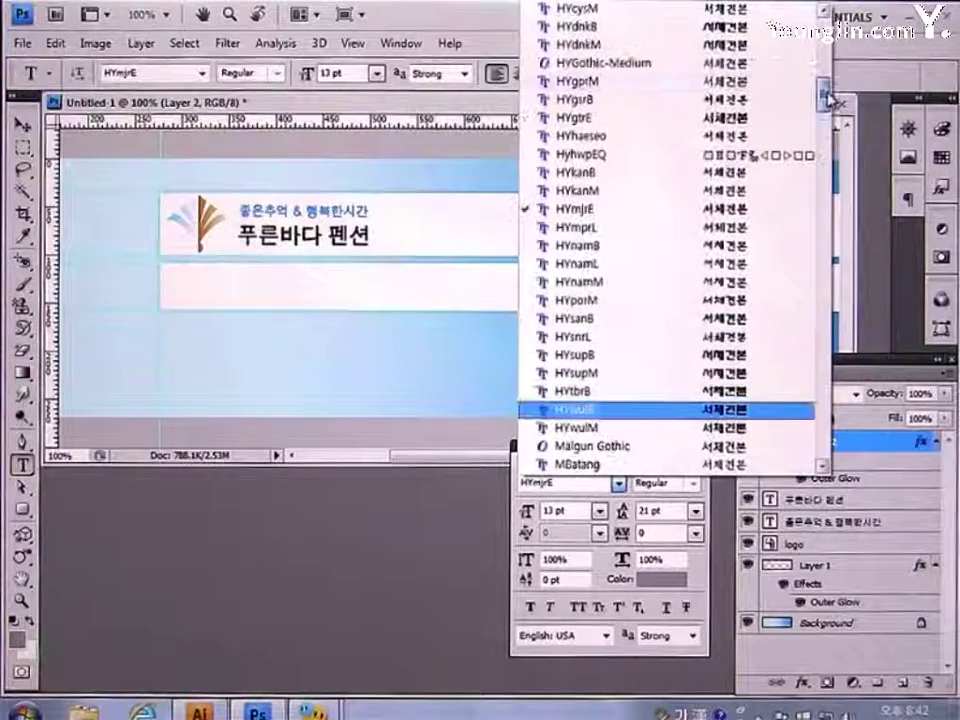
pyautogui.click(600, 62)
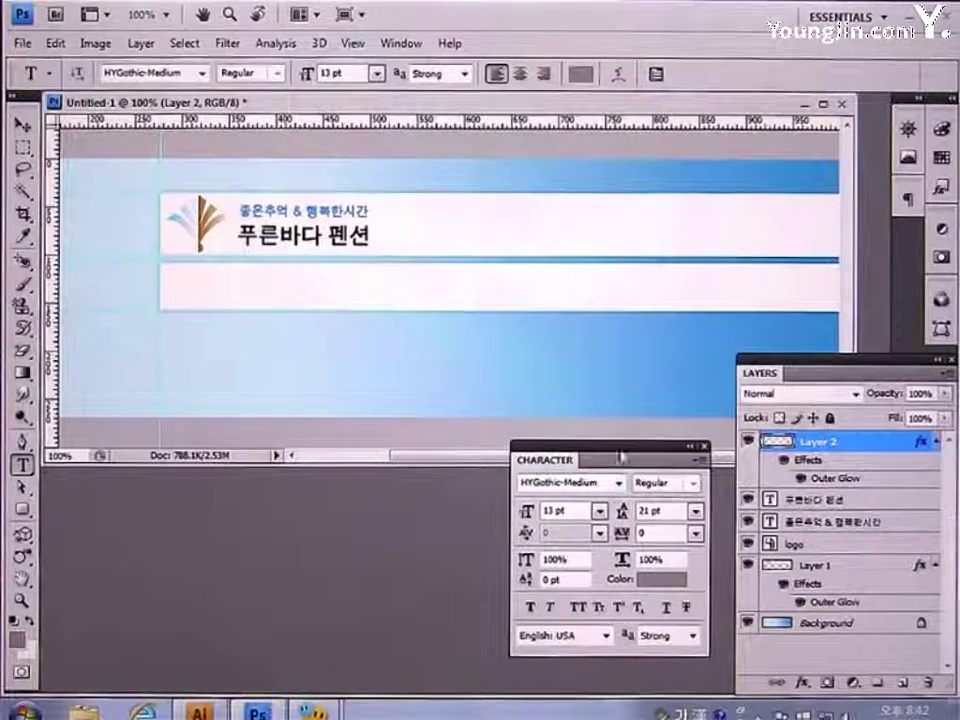
pyautogui.click(649, 582)
pyautogui.doubleClick(585, 567)
pyautogui.write('999')
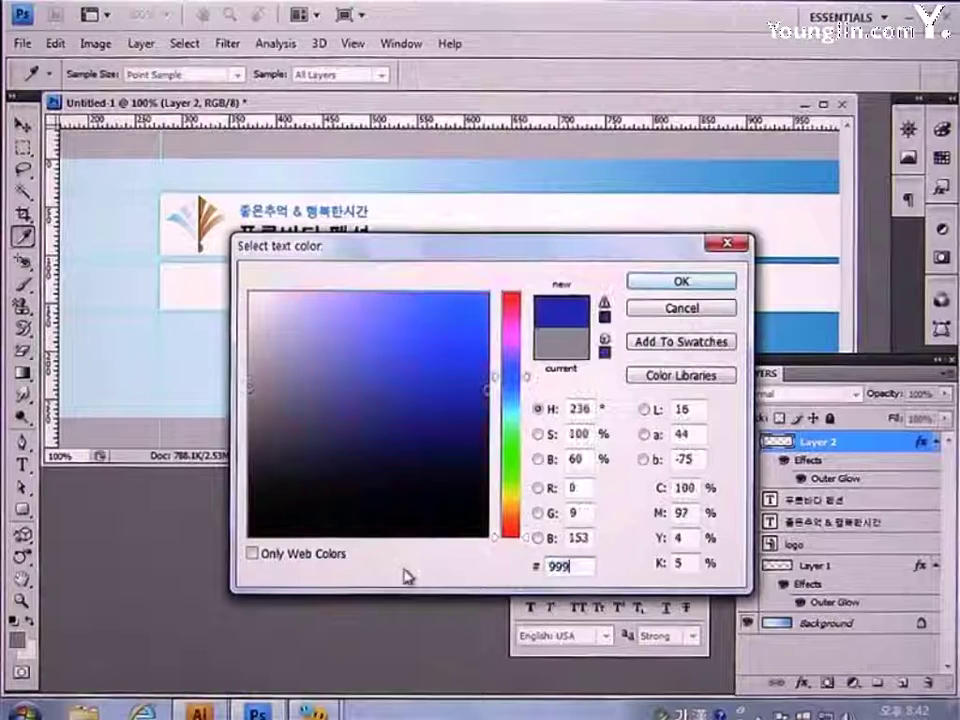
pyautogui.write('999')
pyautogui.press('Return')
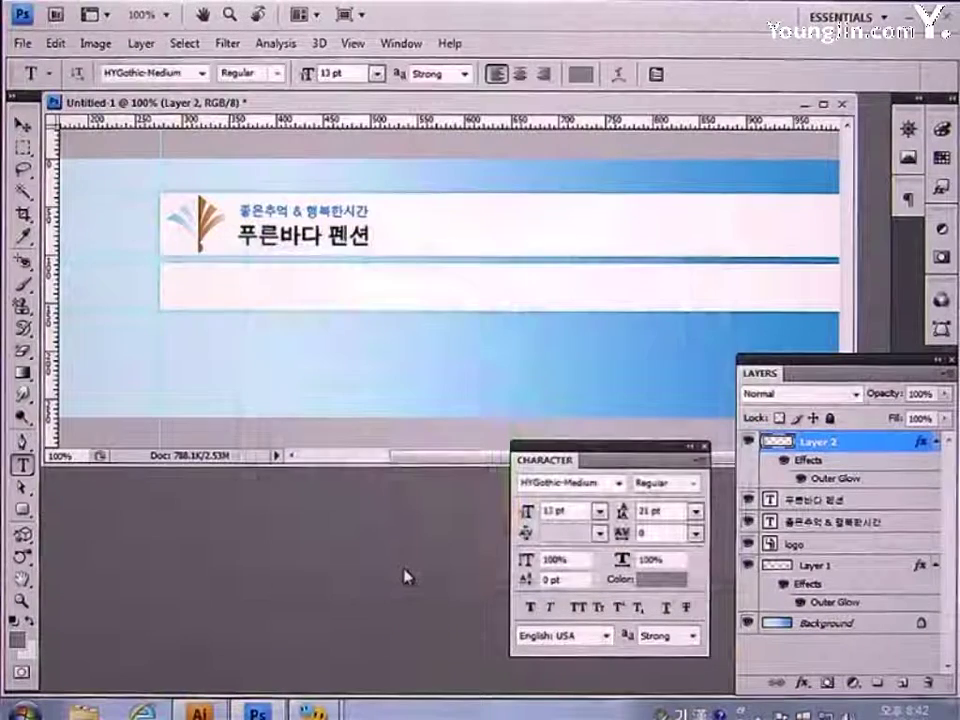
# Enter the spaced menu items "푸른바다소개", "펜션미리보기", "예약가이드", "여행정보", "커뮤니티" and "찾아오시는 길" on one line in the lower white strip.
pyautogui.click(188, 287)
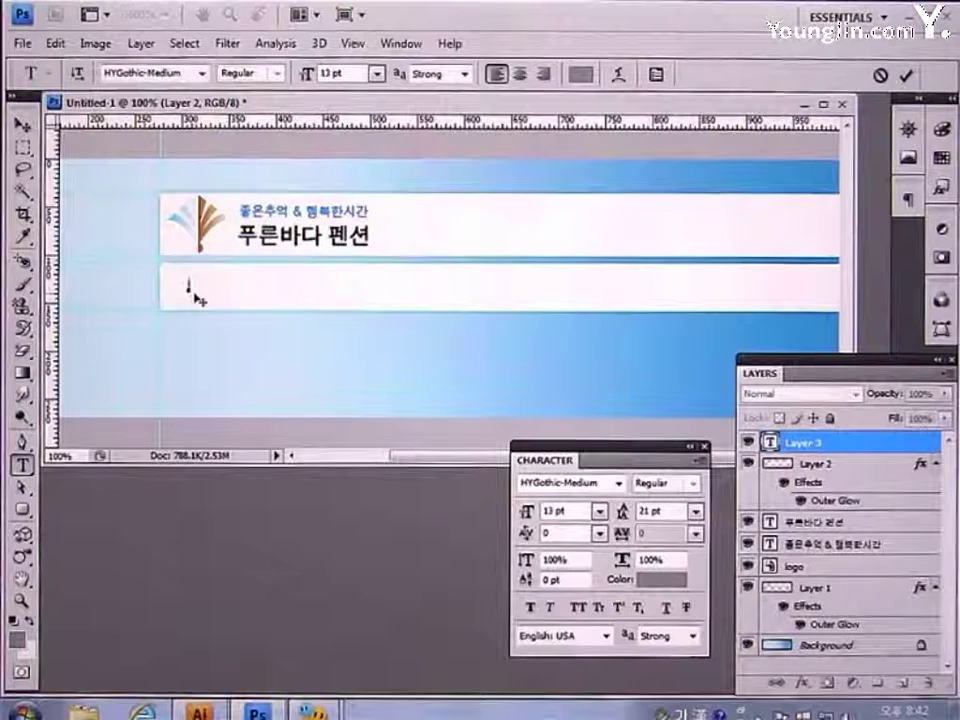
pyautogui.write('푸른바다')
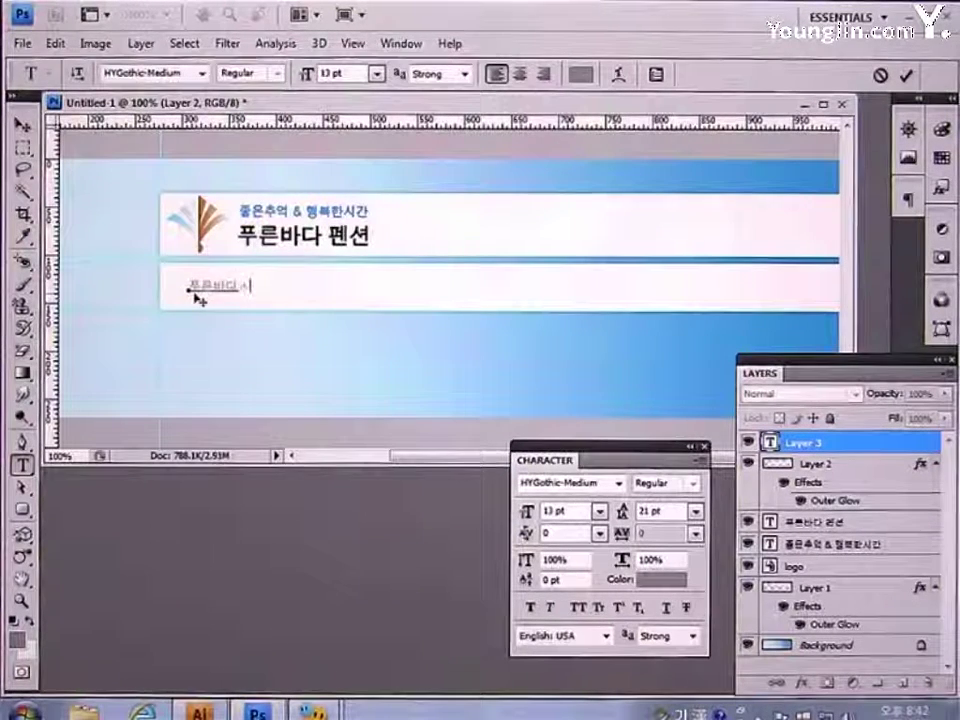
pyautogui.write('소개  ')
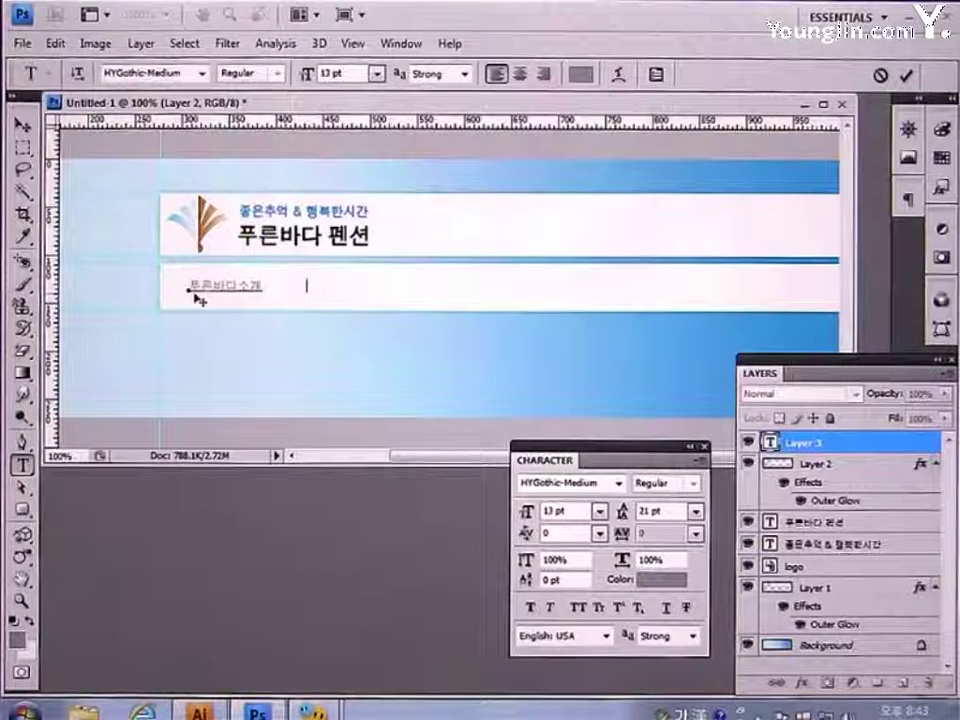
pyautogui.write('     객')
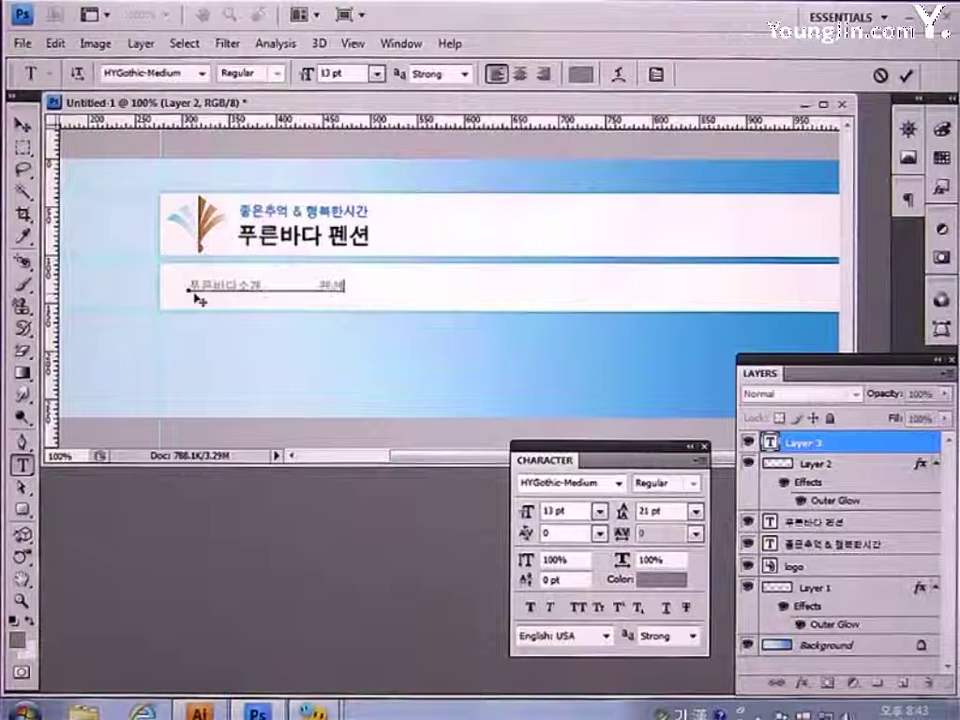
pyautogui.write('미리보기 ')
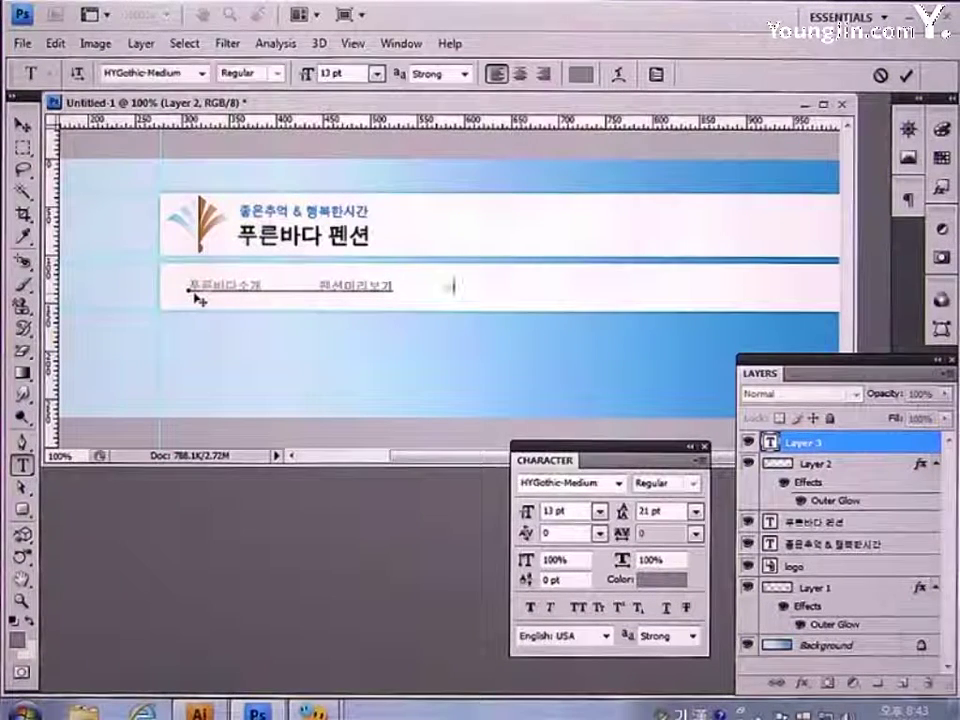
pyautogui.write('  예약하기')
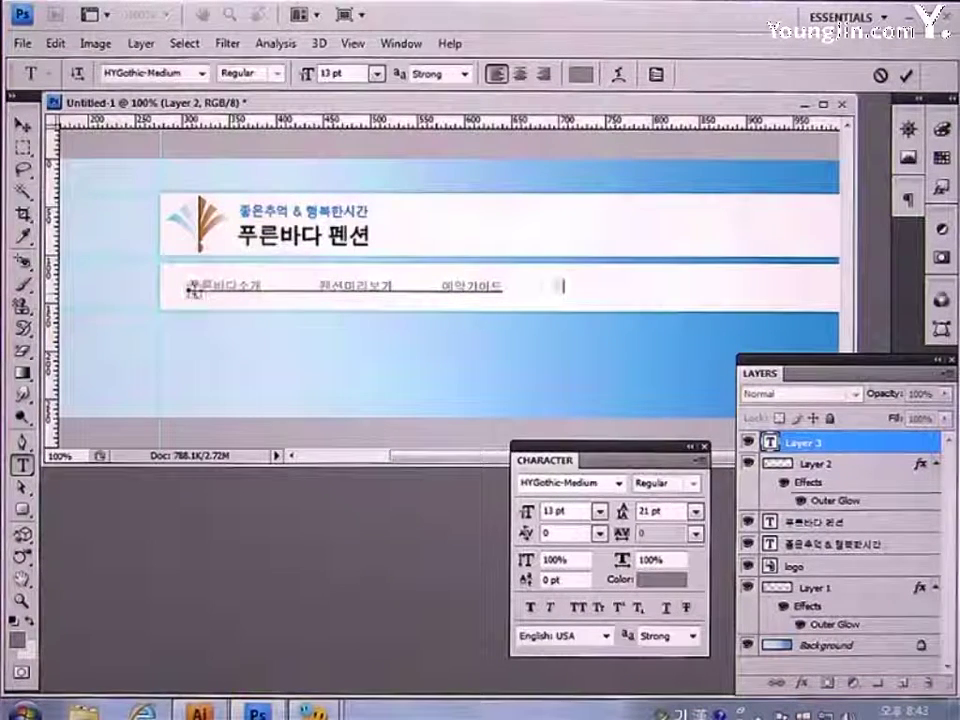
pyautogui.write('  여행')
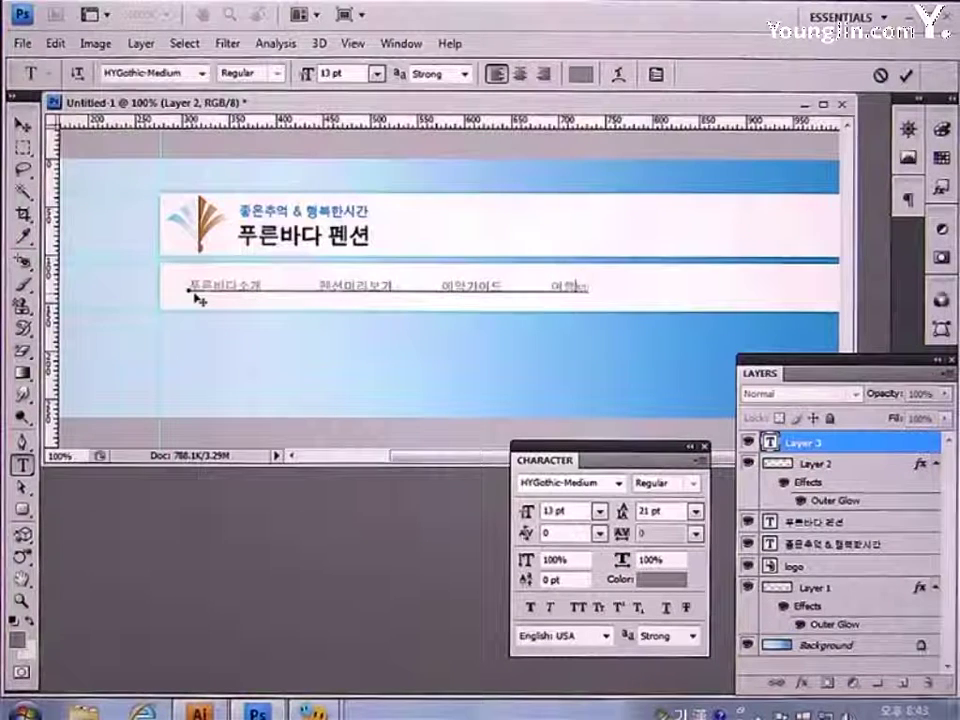
pyautogui.write('정보 ')
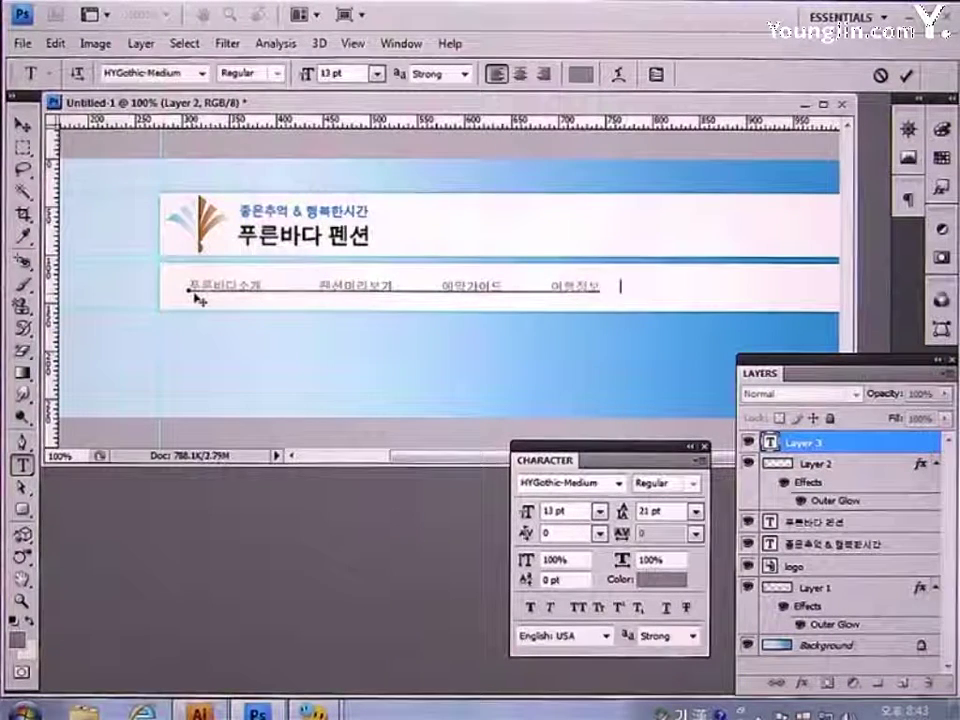
pyautogui.write('      커')
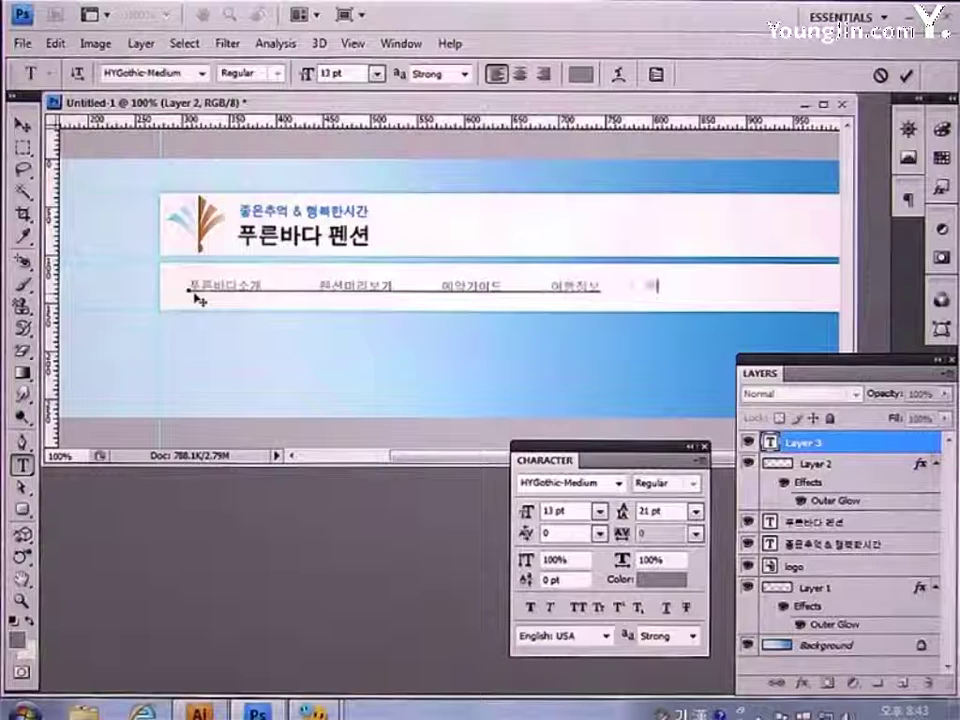
pyautogui.write('뮤니')
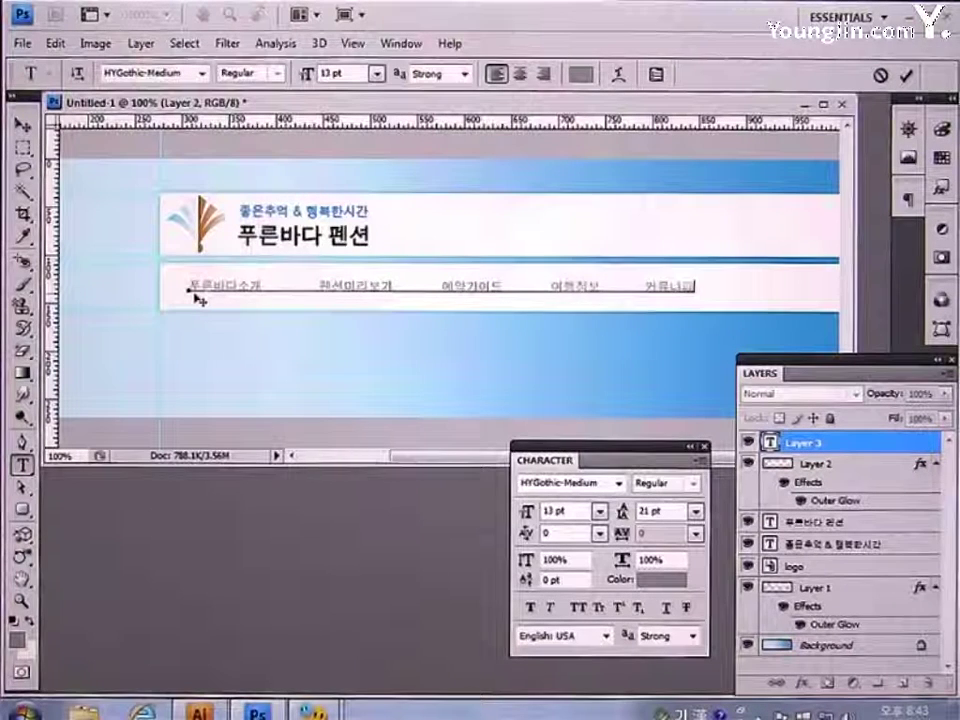
pyautogui.write('티    ')
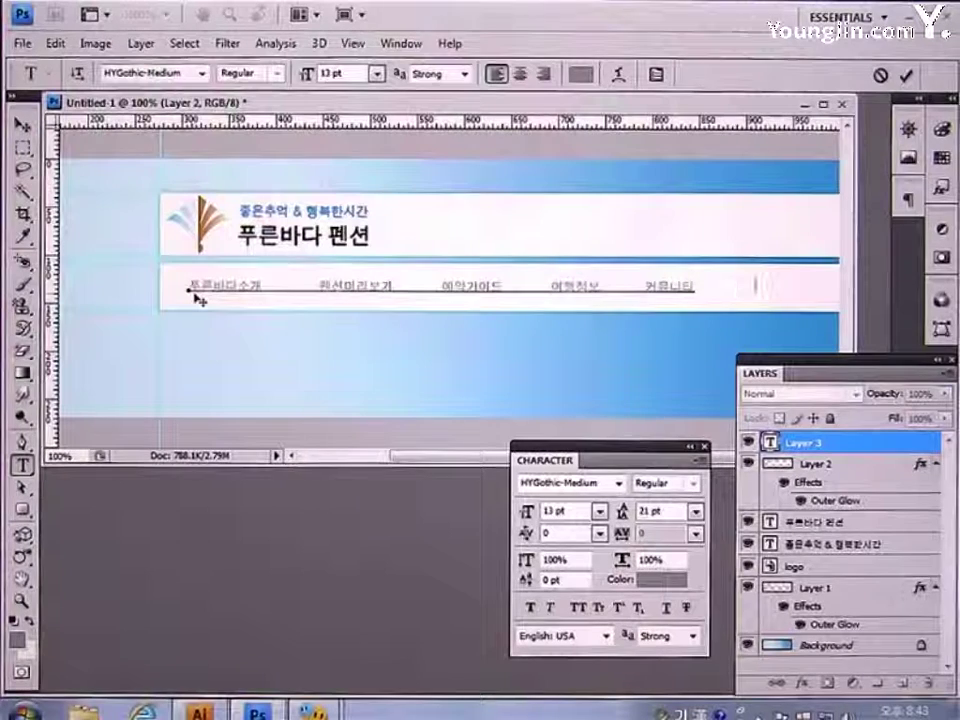
pyautogui.write('     찾아오기')
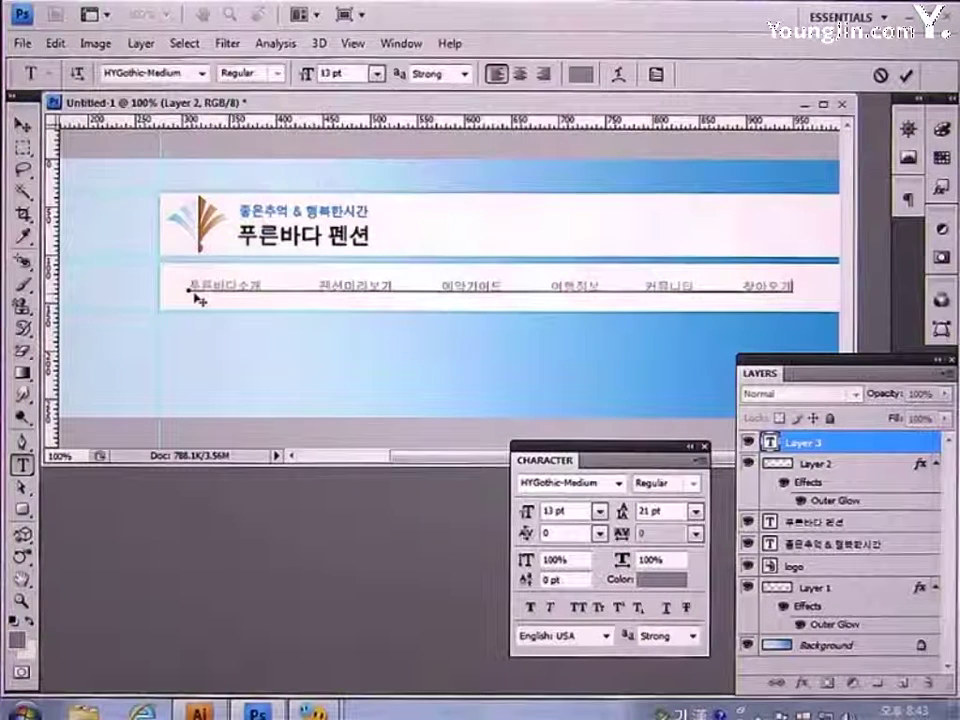
pyautogui.press('BackSpace')
pyautogui.write('시는 길')
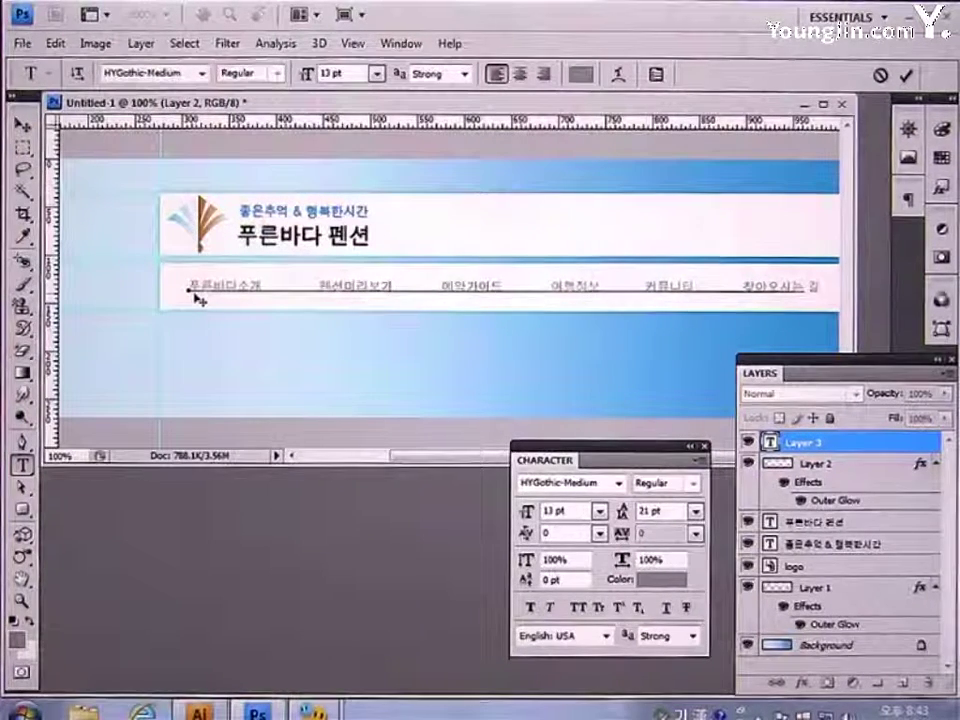
# Nudge the menu text about 7 px left and 2 px up within the lower white strip.
pyautogui.click(22, 125)
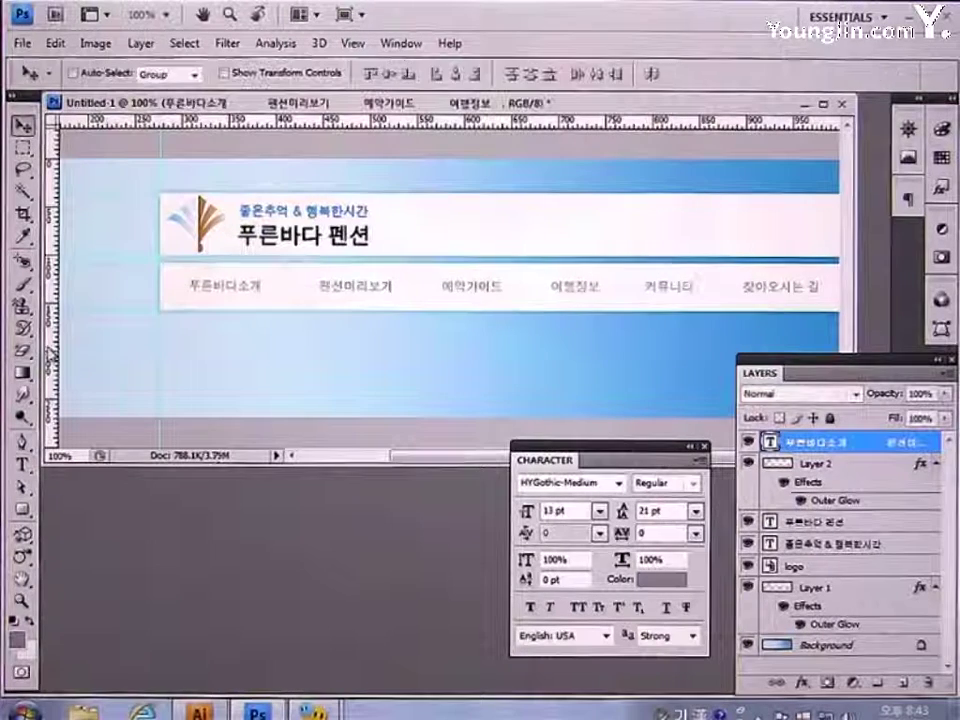
pyautogui.press('Left')
pyautogui.press('Left')
pyautogui.press('Left')
pyautogui.press('Left')
pyautogui.press('Left')
pyautogui.press('Up')
pyautogui.press('Up')
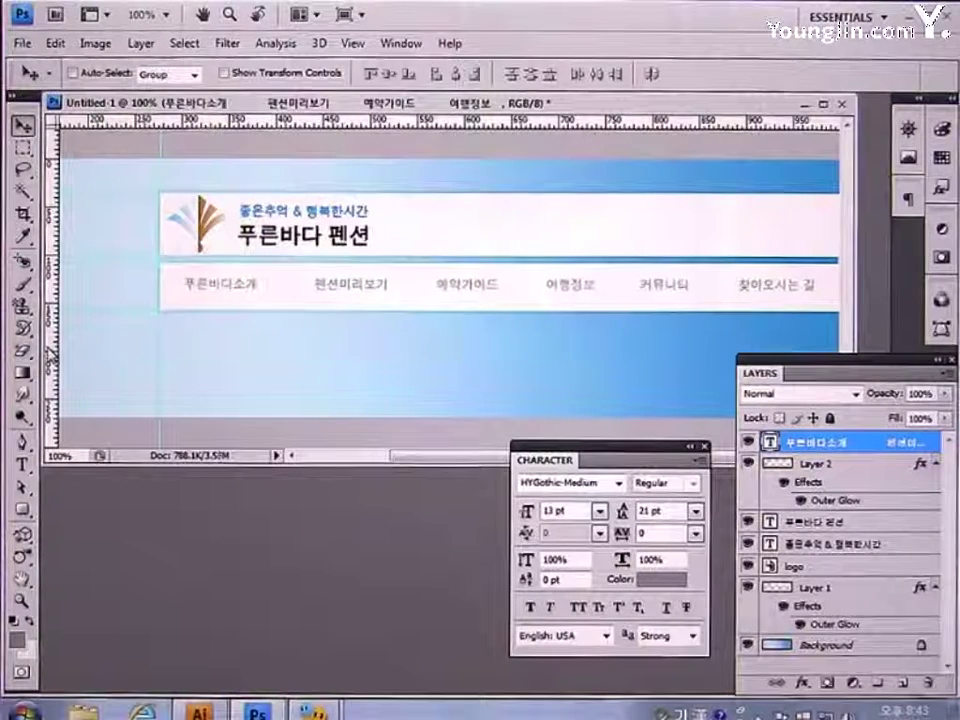
pyautogui.press('Left')
pyautogui.press('Left')
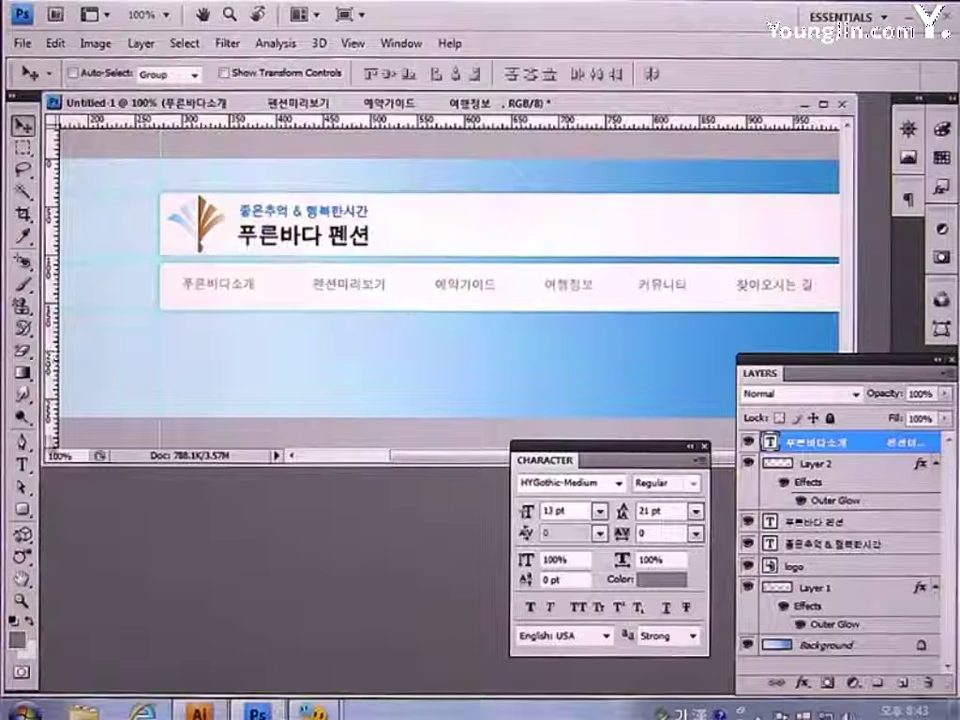
# Start a new text below the lower white strip using the HYmjrE font at 18 pt with Sharp anti-aliasing.
pyautogui.click(21, 463)
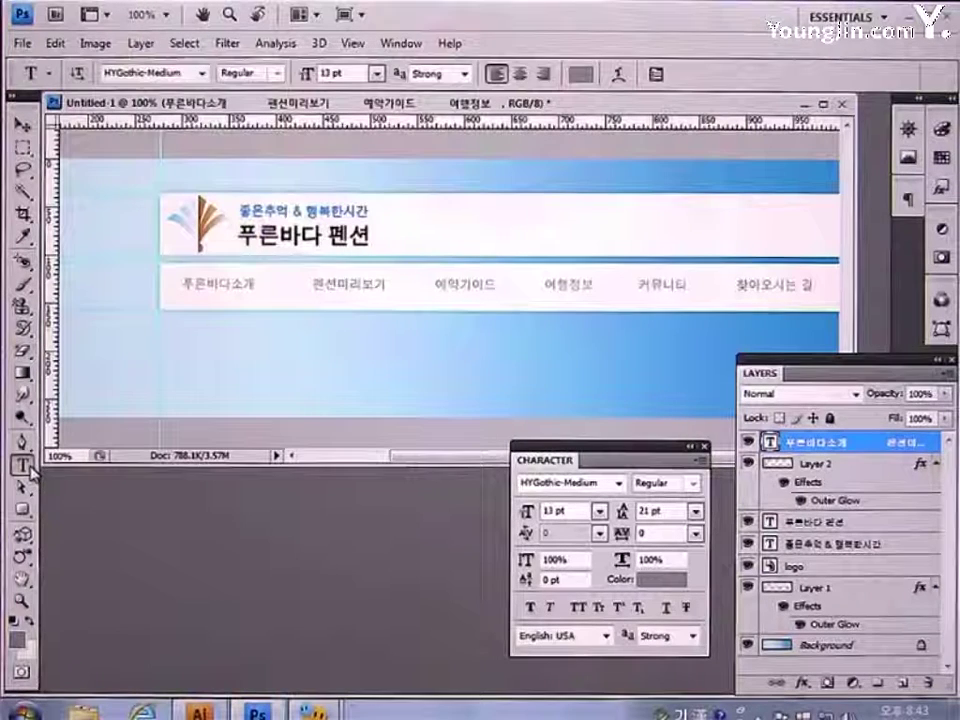
pyautogui.click(206, 347)
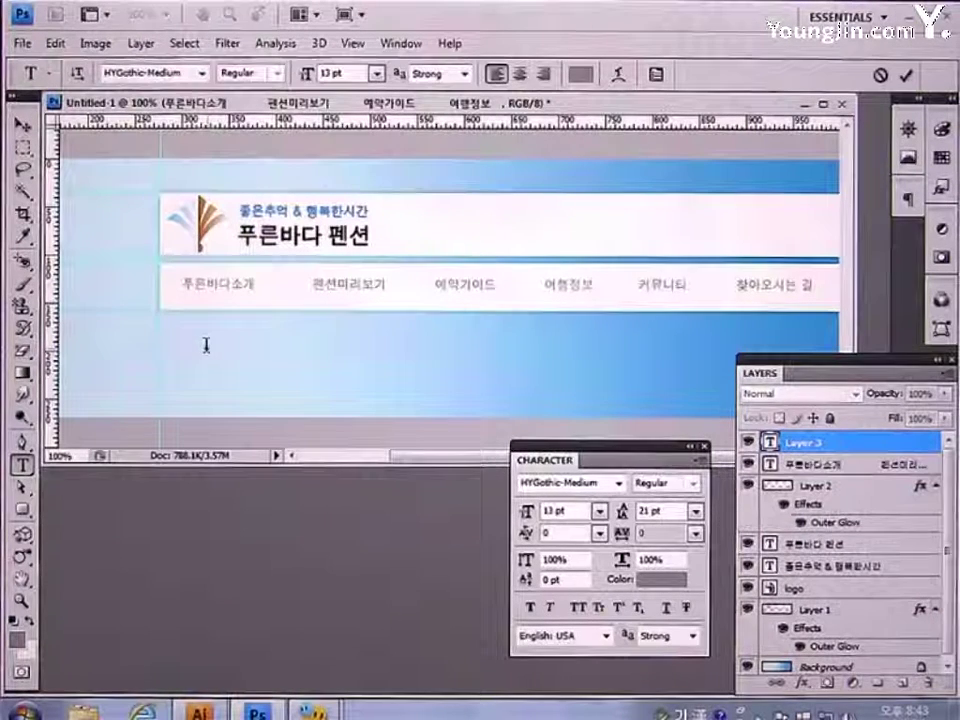
pyautogui.click(621, 484)
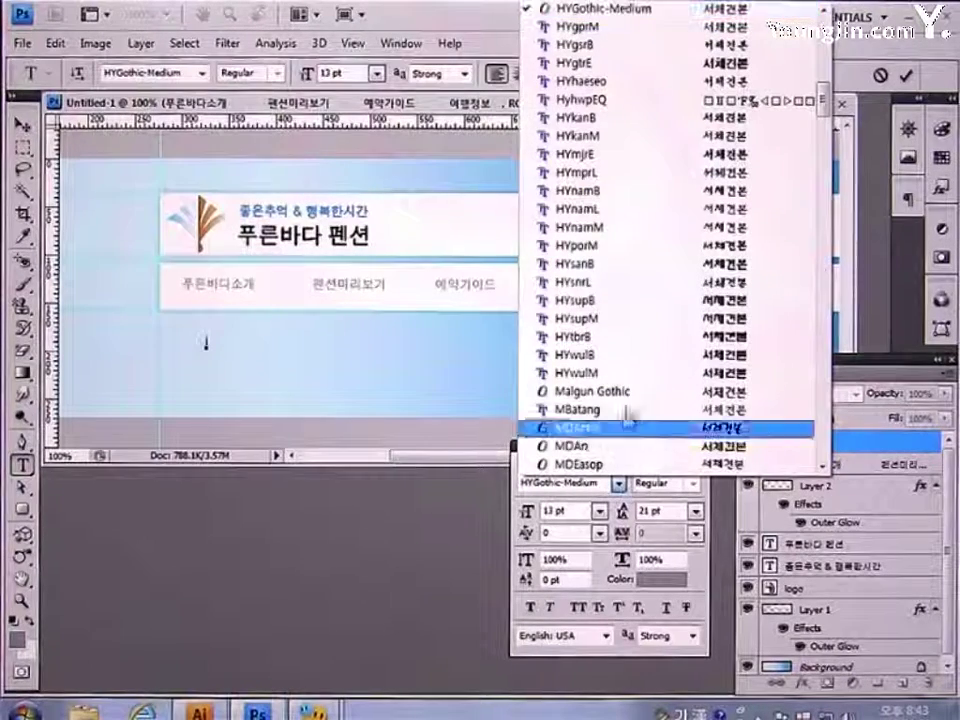
pyautogui.click(619, 157)
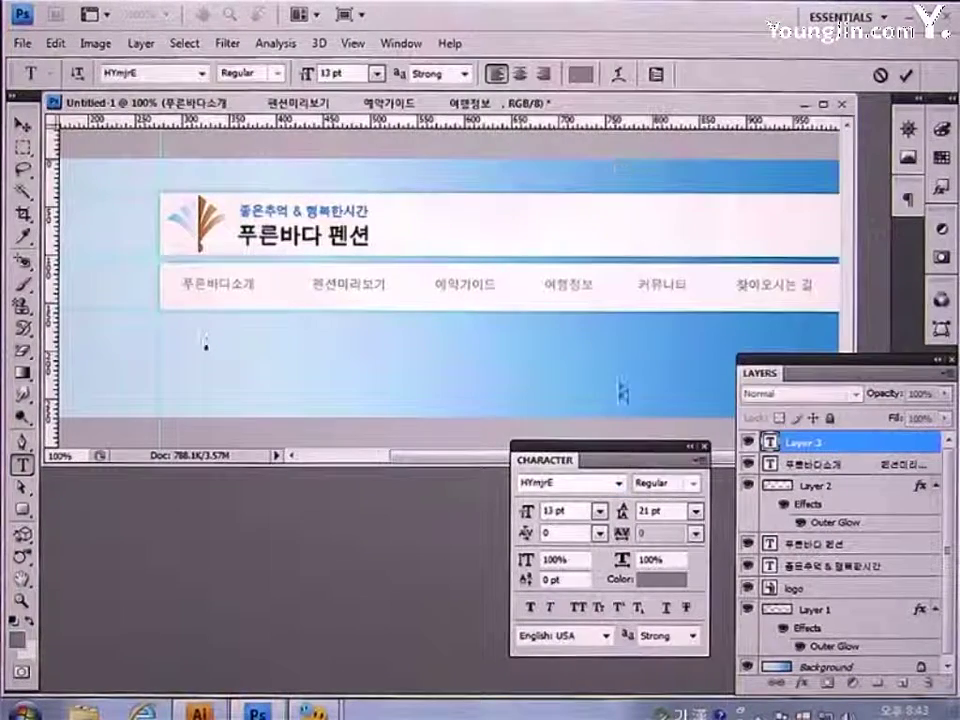
pyautogui.click(551, 510)
pyautogui.write('1')
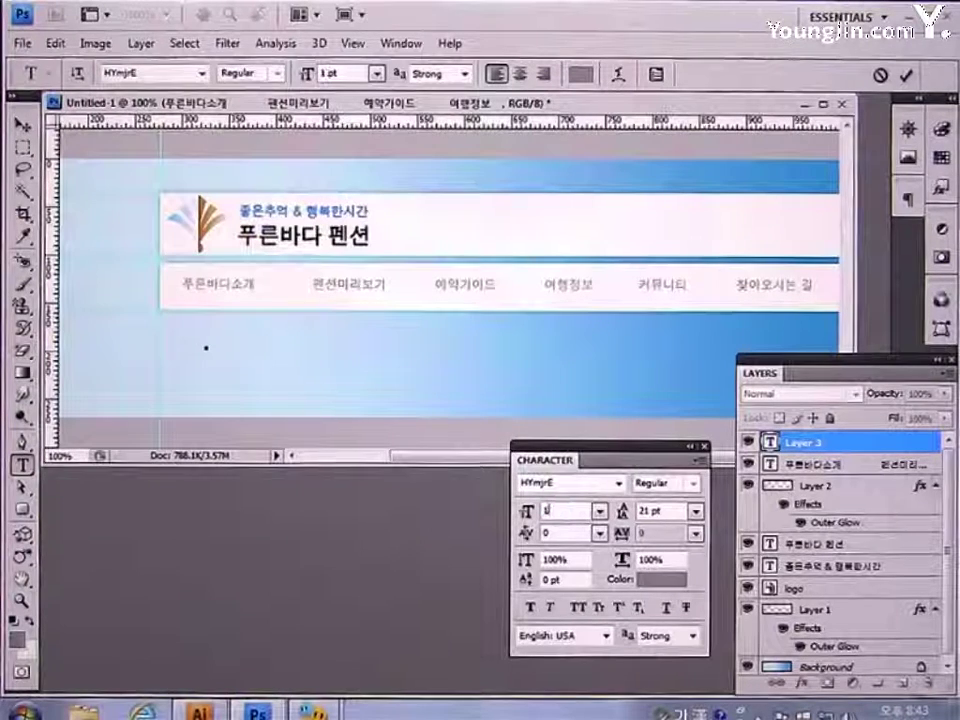
pyautogui.write('8')
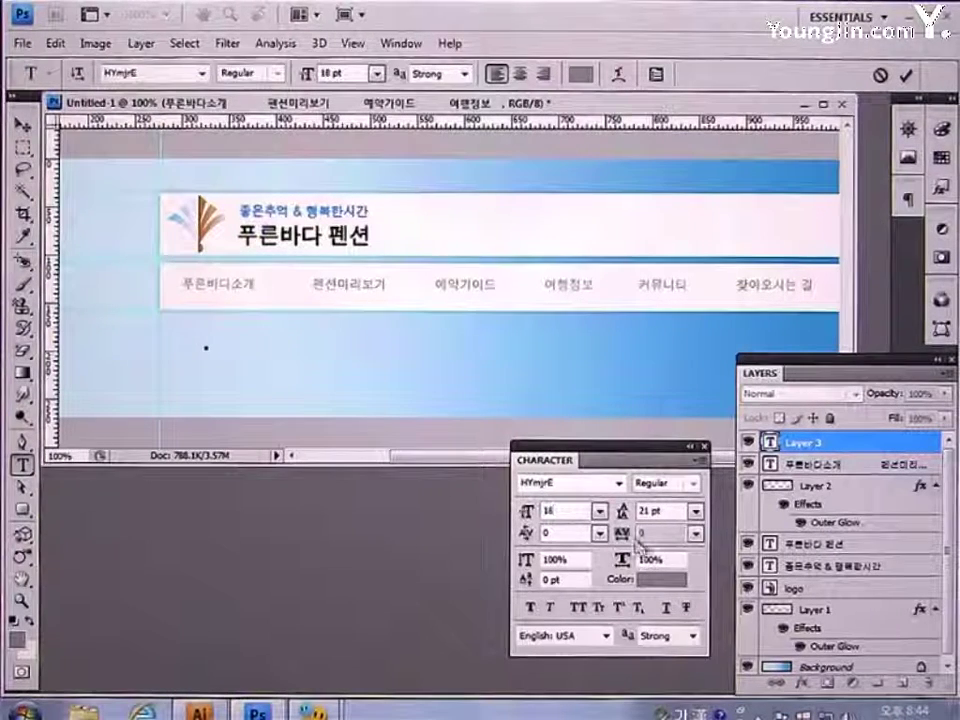
pyautogui.click(668, 636)
pyautogui.click(674, 660)
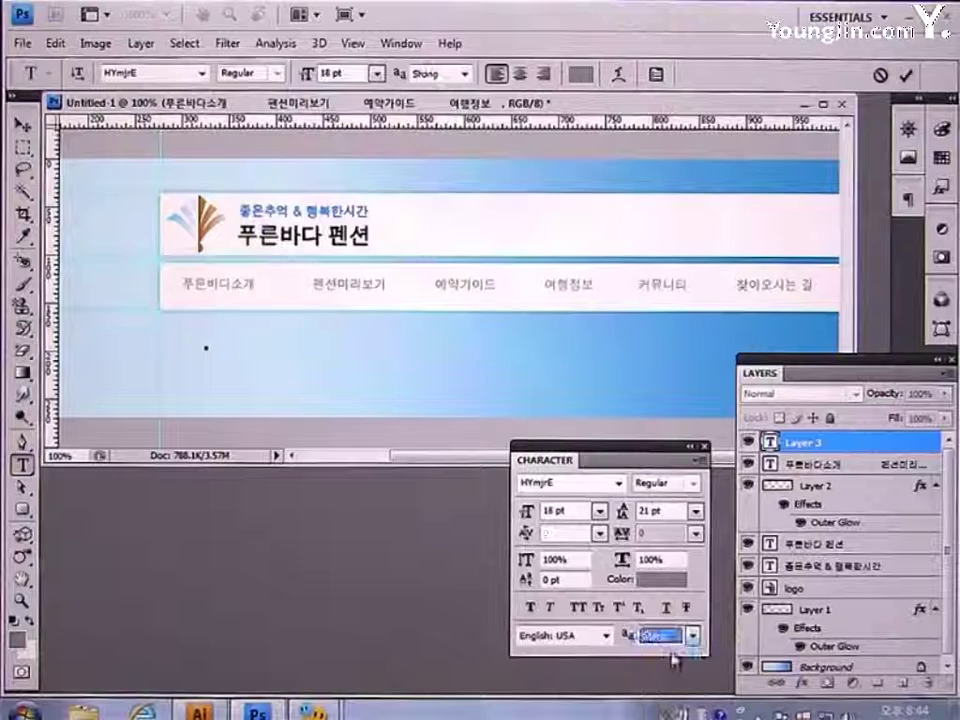
# Set the text color of the new text to white (#FFFFFF).
pyautogui.click(662, 579)
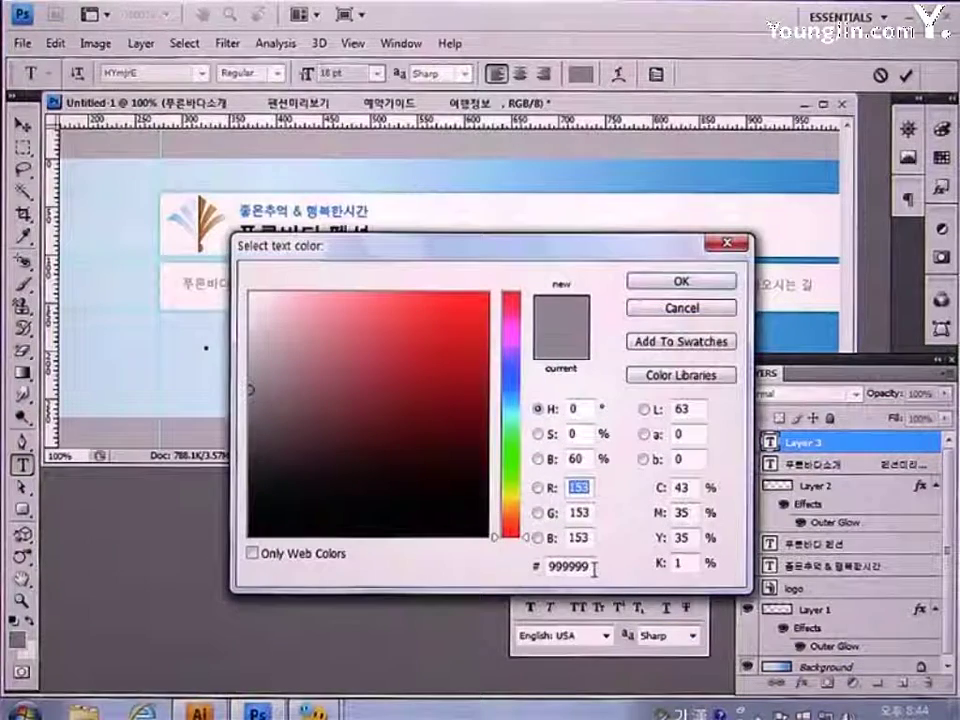
pyautogui.click(590, 567)
pyautogui.write('0FFFFF')
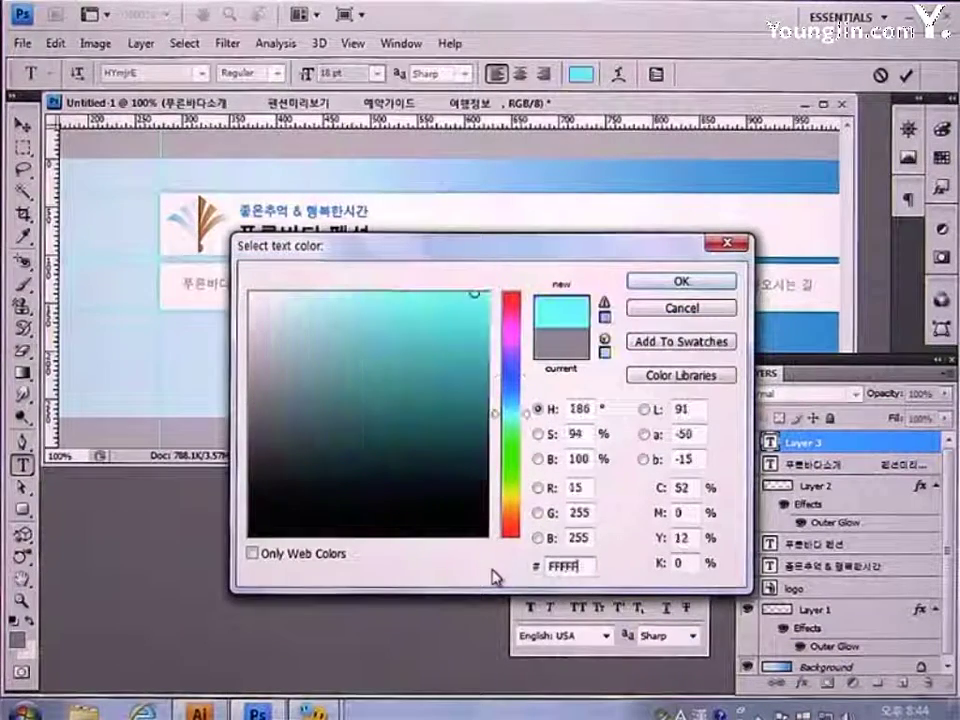
pyautogui.write('F')
pyautogui.press('Return')
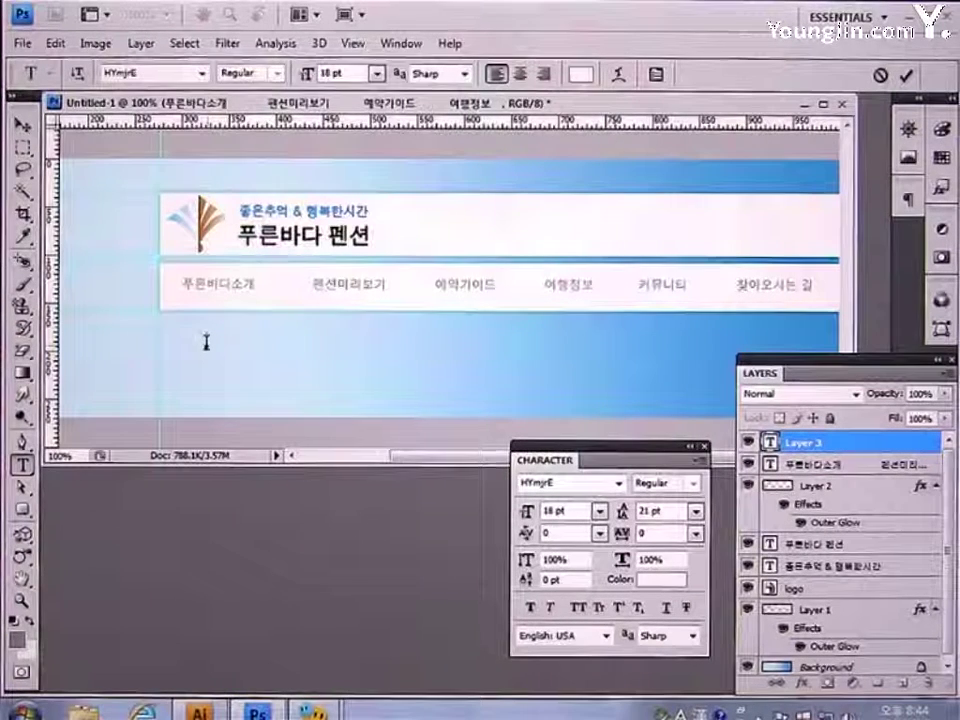
# Enter the slogan on three staggered lines: "가족과 함께...", "연인과 함께..." and "좋은 추억 만들고 가세요~".
pyautogui.write('인사말')
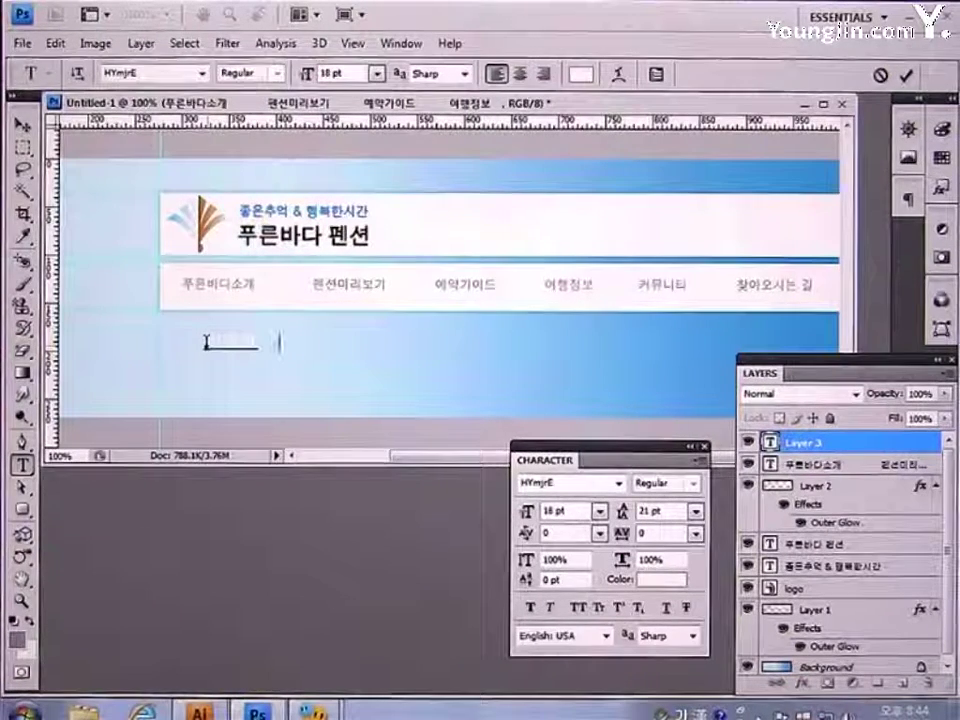
pyautogui.write(' 소개')
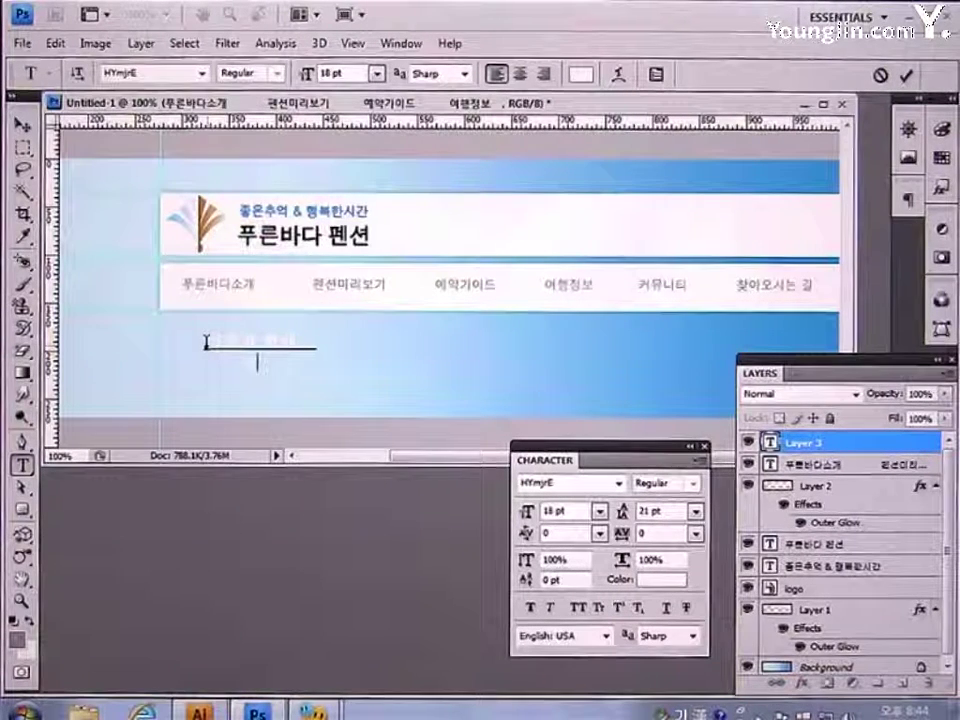
pyautogui.press('Return')
pyautogui.write('펜션 소개')
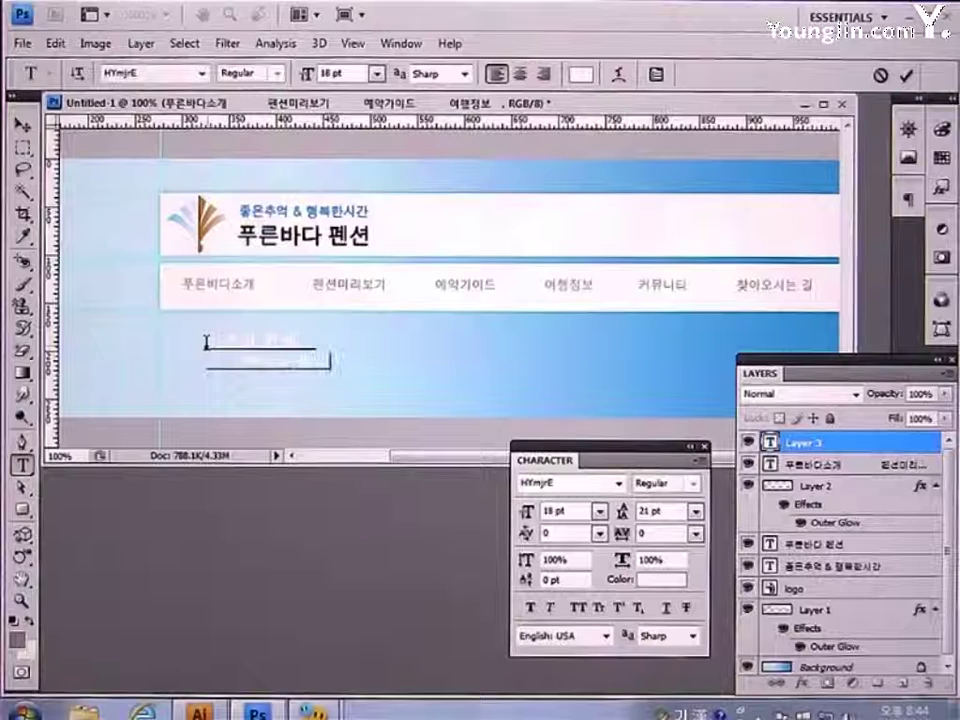
pyautogui.write('ㅇ')
pyautogui.press('Return')
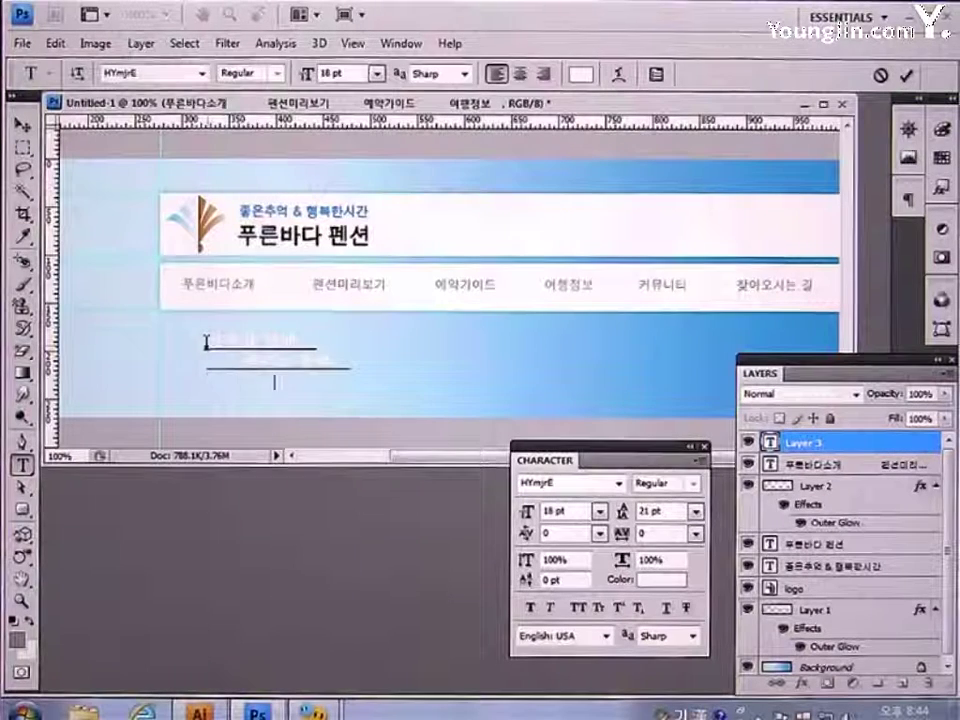
pyautogui.write('주변관광지')
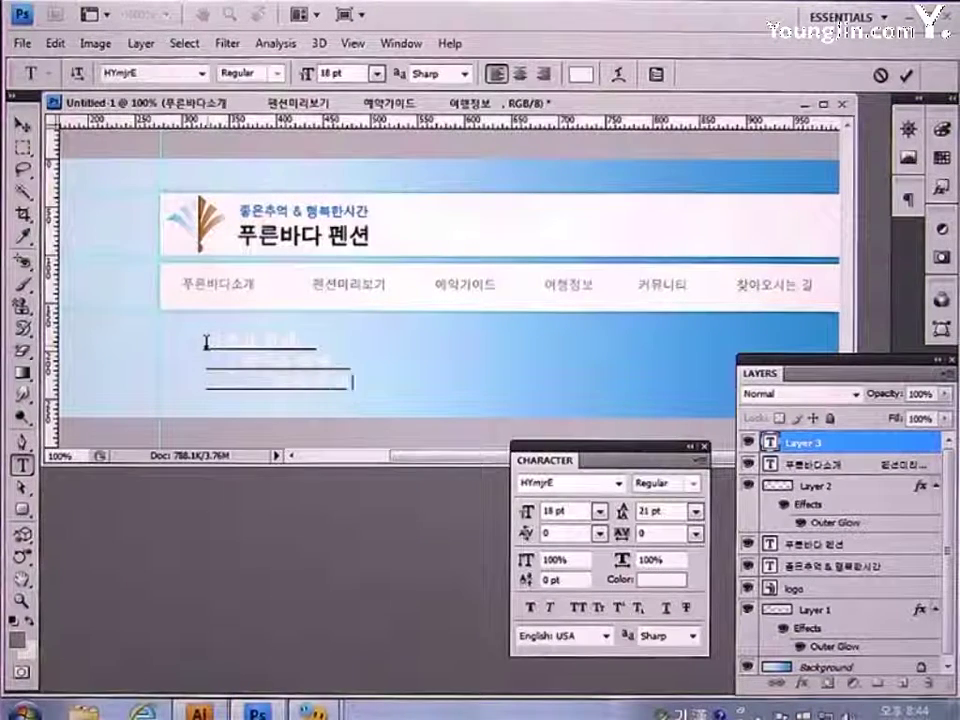
pyautogui.write(' 바로가기')
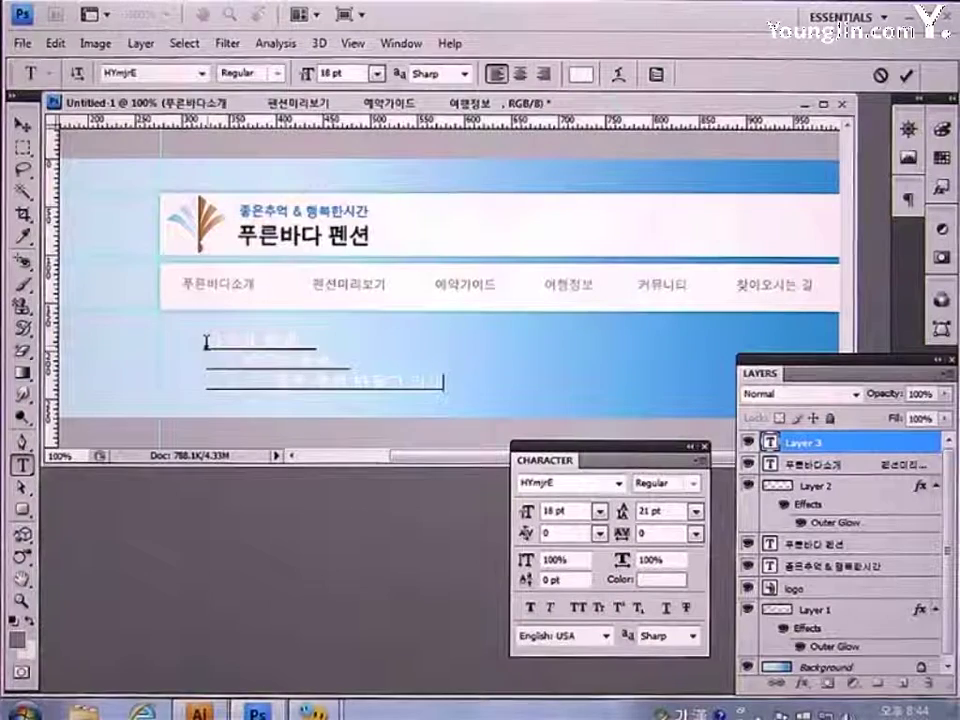
pyautogui.write('세요')
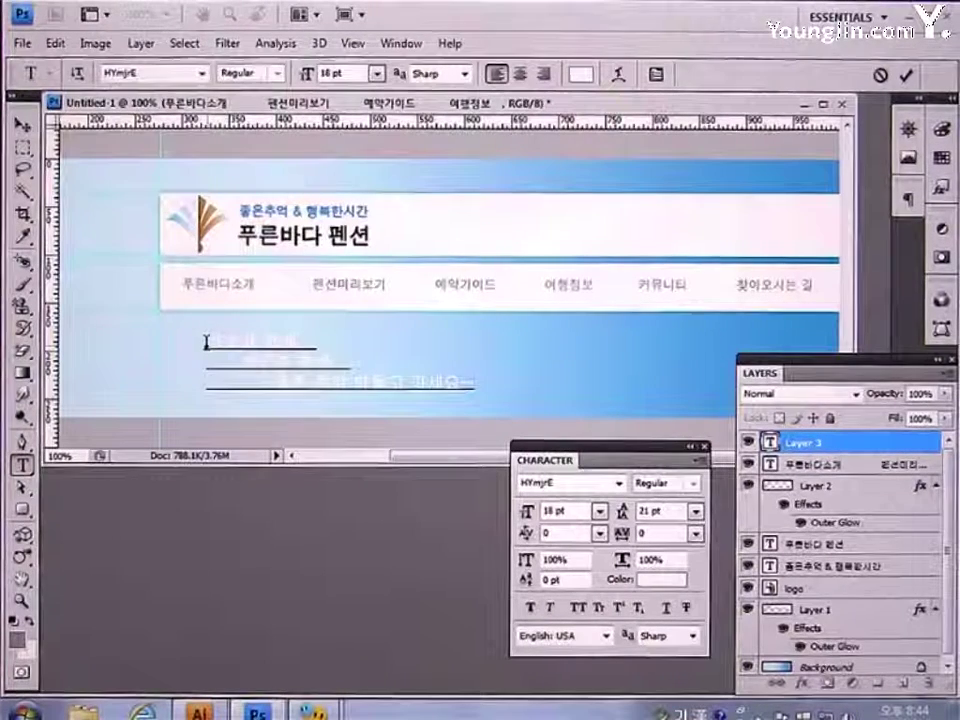
# Commit the slogan text, apply the HYmjrE font to the whole layer, and close the character settings.
pyautogui.click(22, 124)
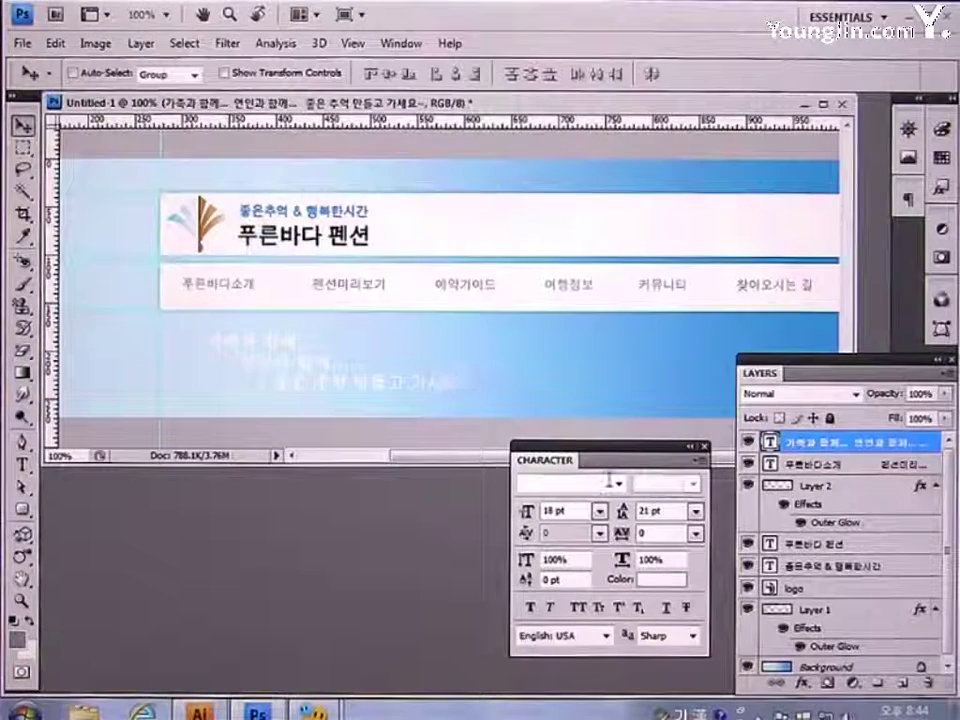
pyautogui.click(618, 483)
pyautogui.click(585, 14)
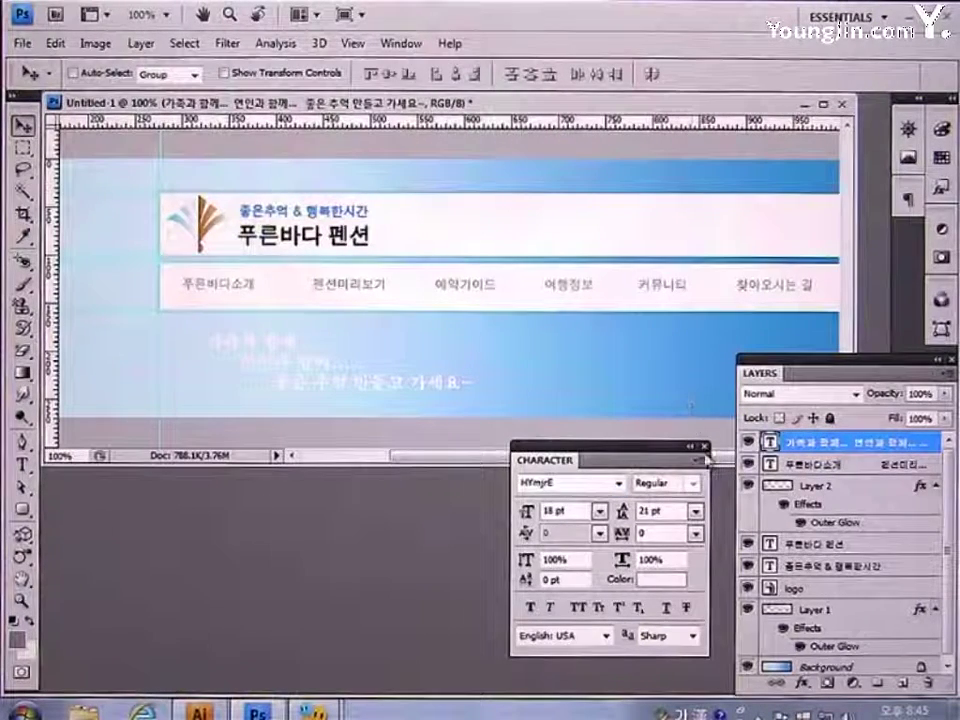
pyautogui.click(704, 448)
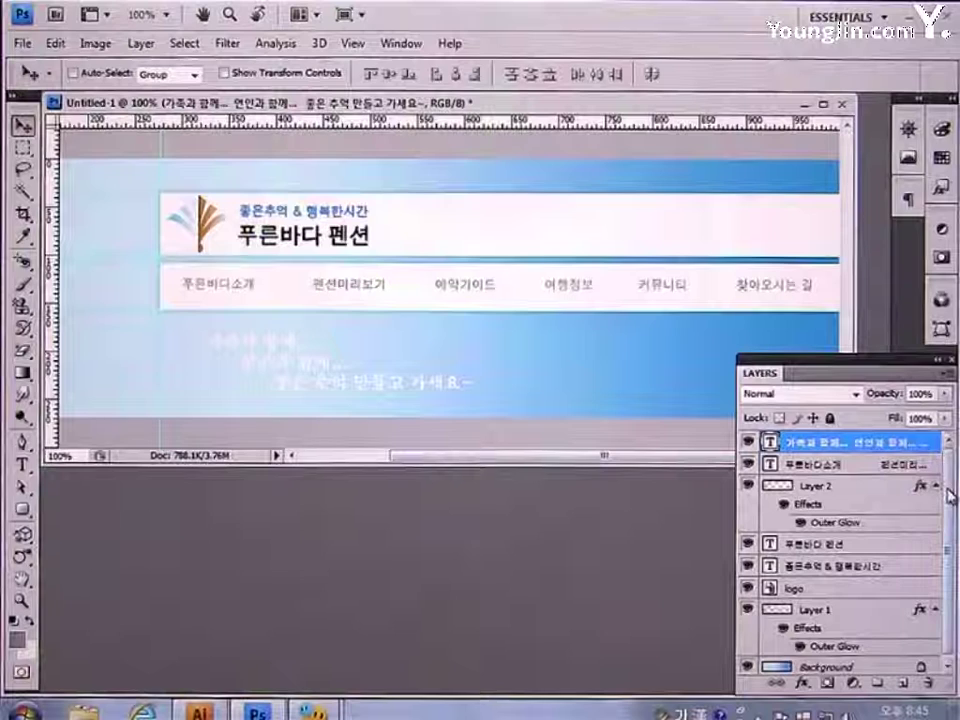
# Hide every layer except the slogan text and the Background, and turn off the guides.
pyautogui.moveTo(949, 496); pyautogui.dragTo(950, 508)
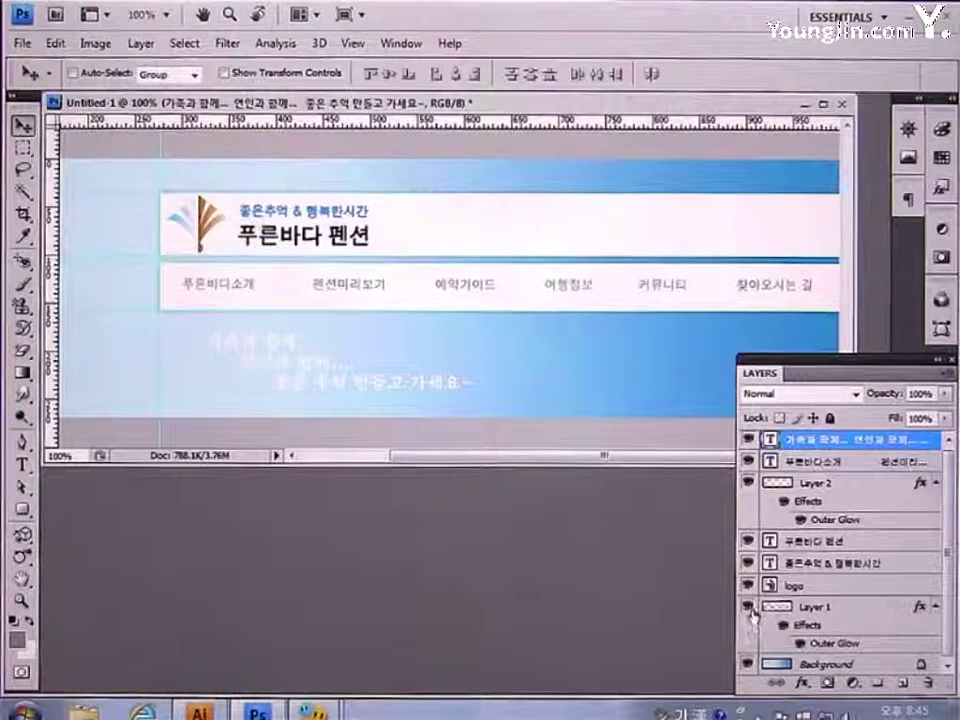
pyautogui.moveTo(752, 614); pyautogui.dragTo(748, 468)
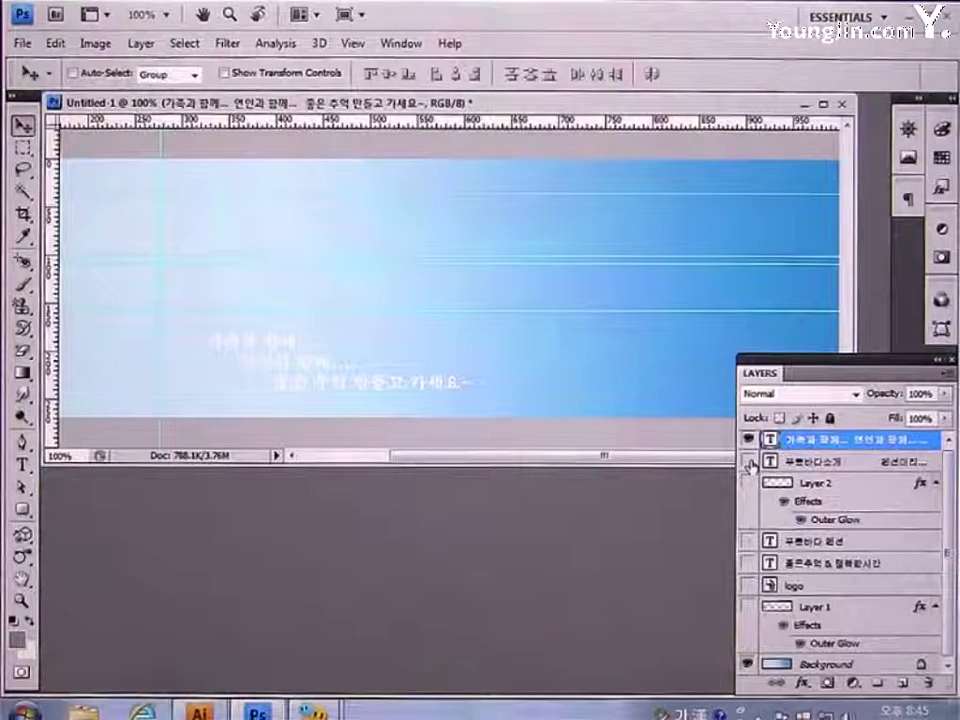
pyautogui.click(353, 43)
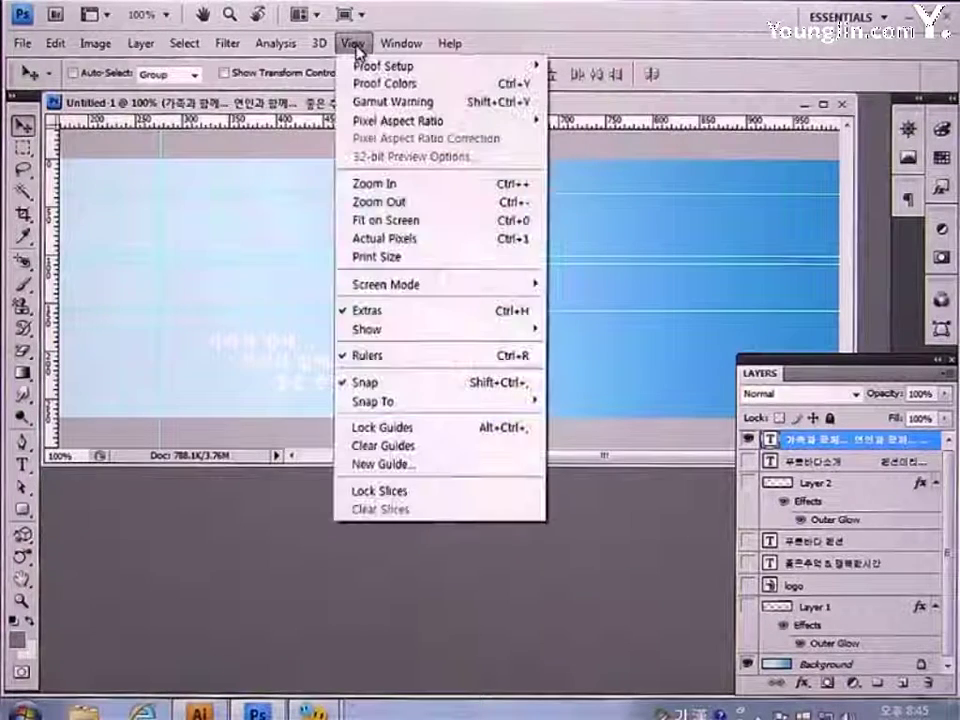
pyautogui.moveTo(457, 339)
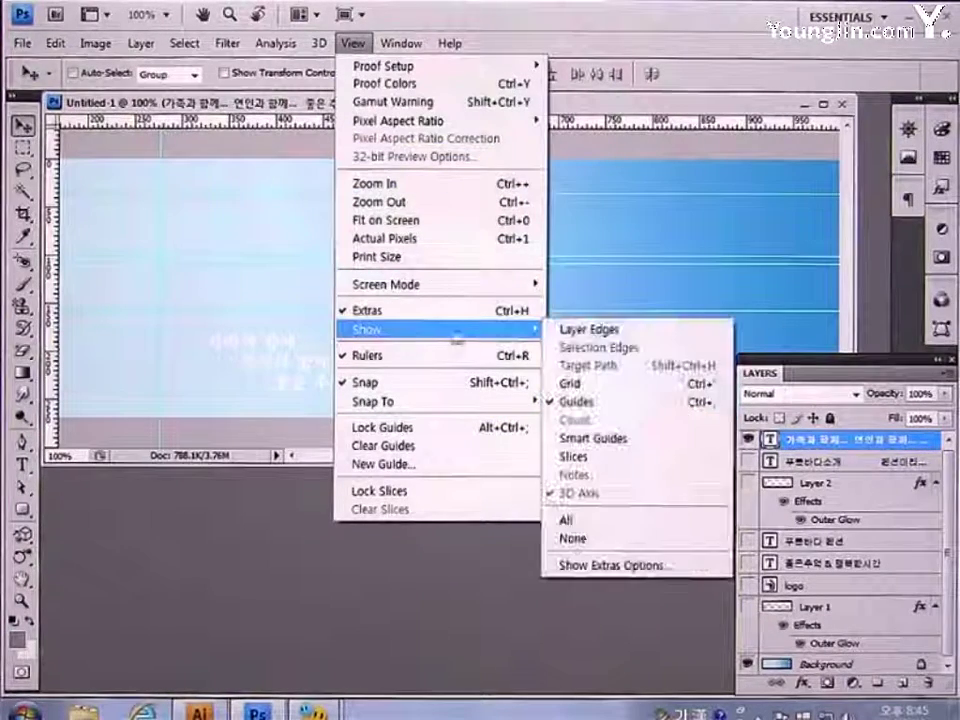
pyautogui.click(580, 402)
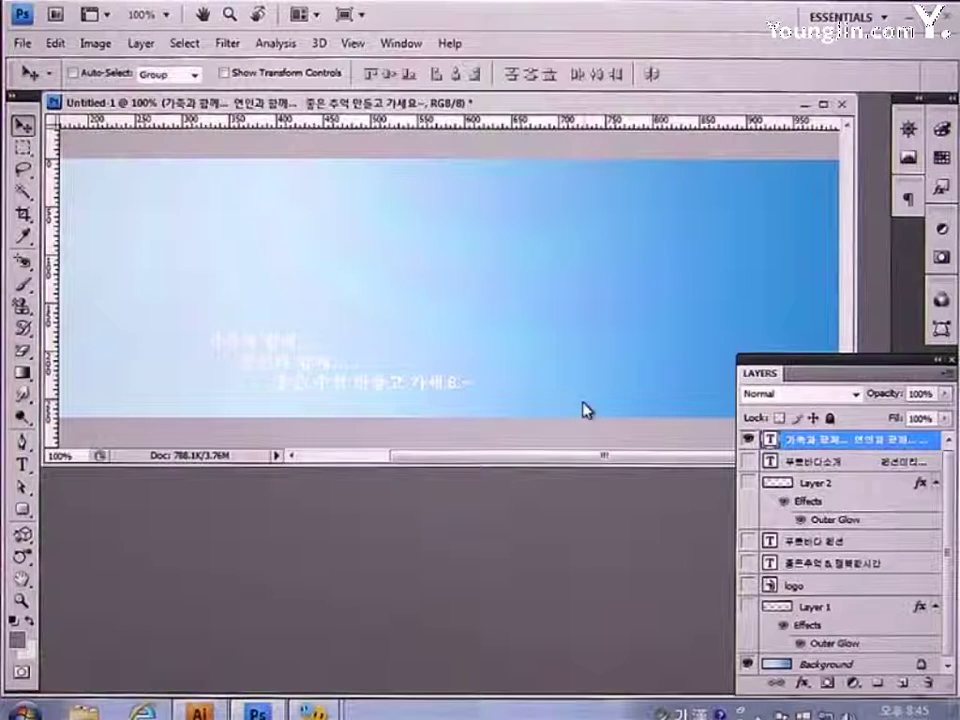
# Export the background with the slogan for the web as a GIF into the 작업 folder under a new file name.
pyautogui.click(23, 43)
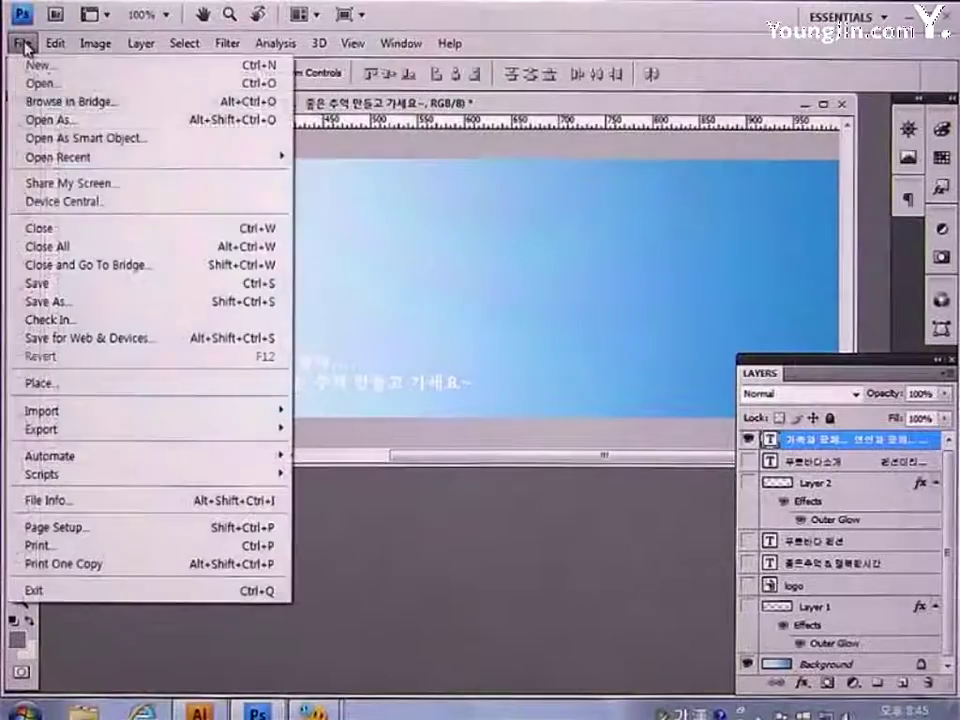
pyautogui.click(86, 338)
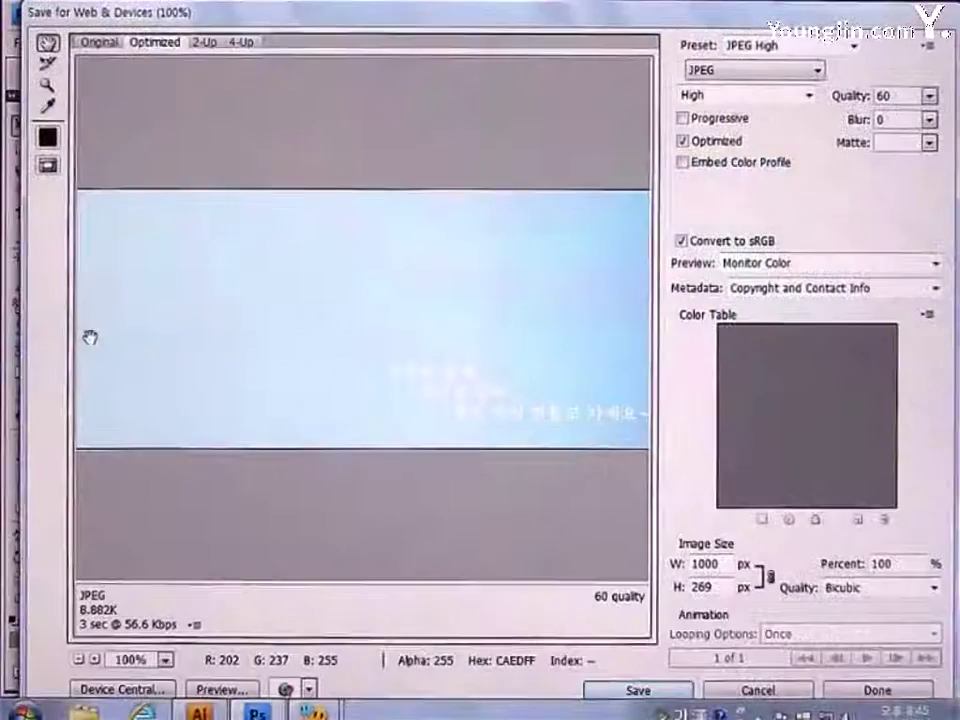
pyautogui.click(752, 72)
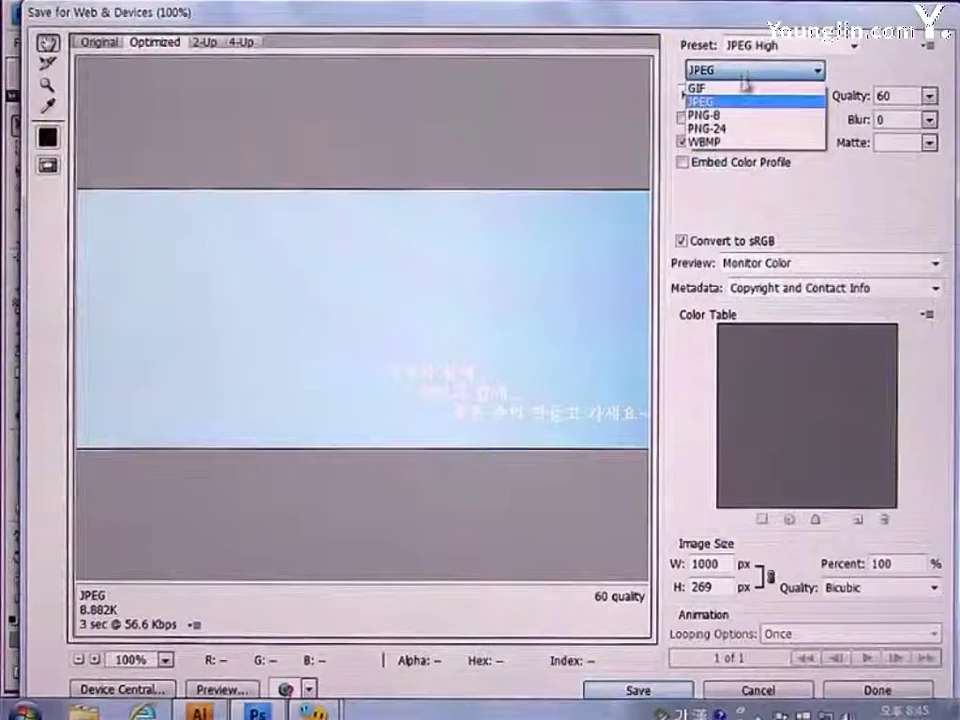
pyautogui.click(741, 88)
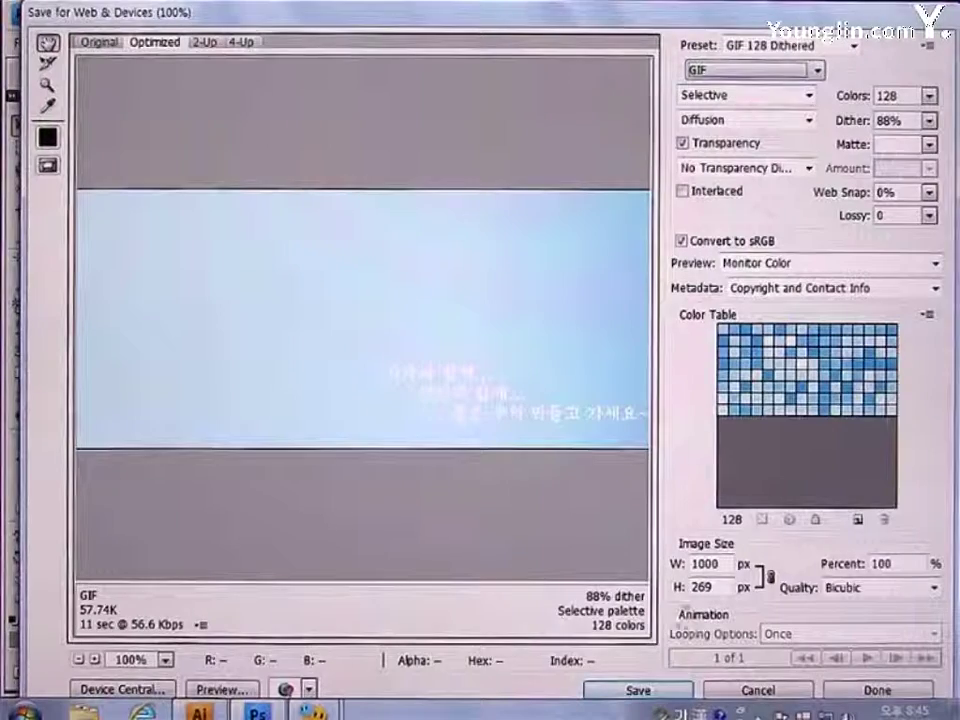
pyautogui.click(638, 690)
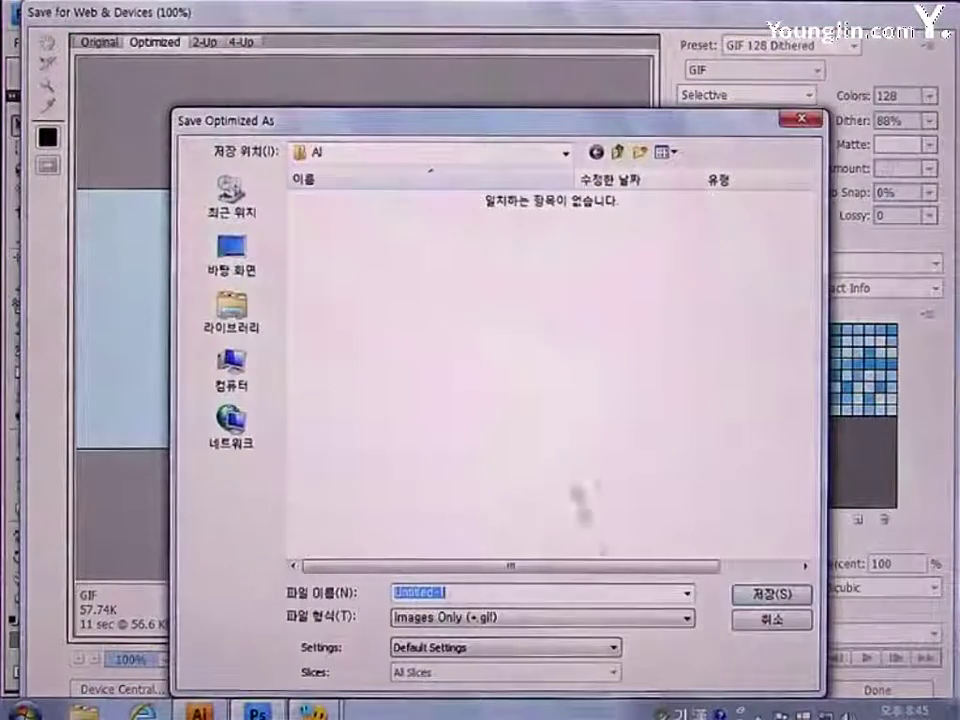
pyautogui.click(424, 156)
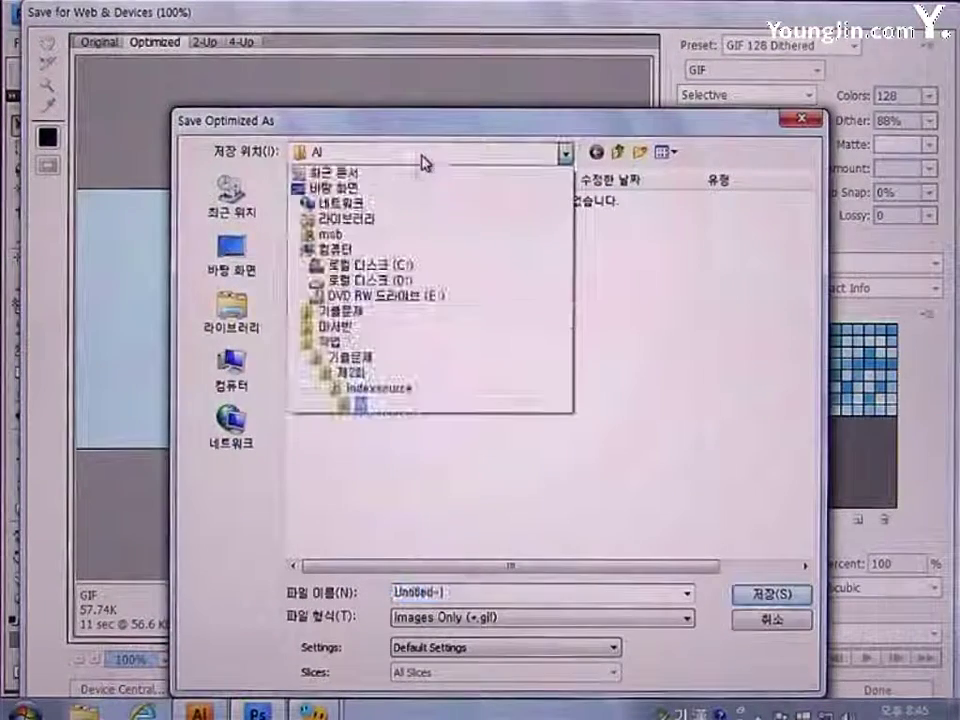
pyautogui.click(362, 341)
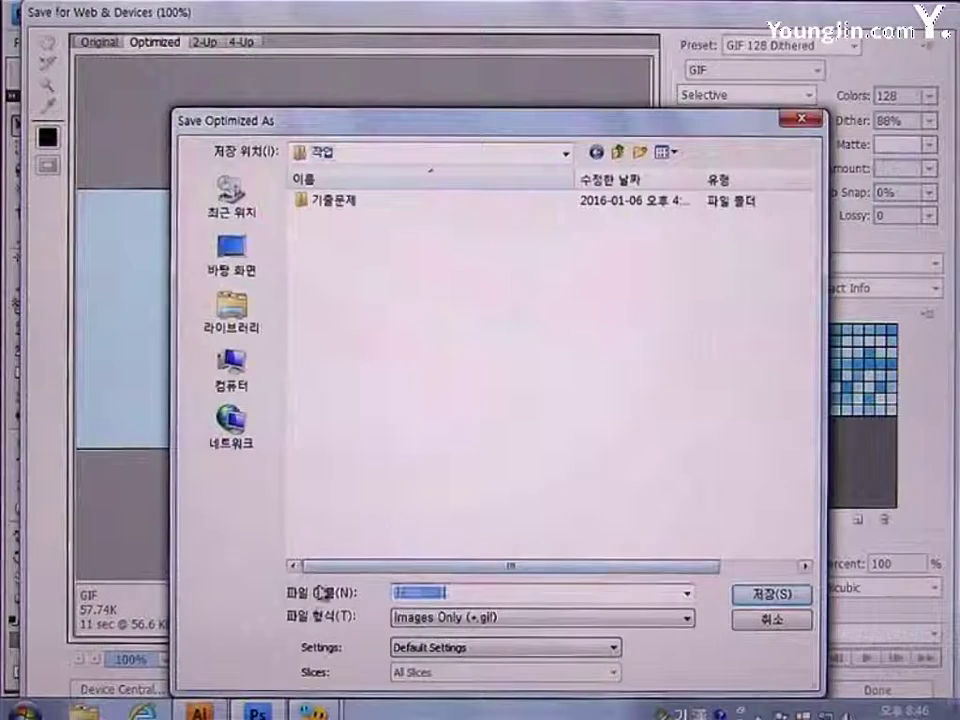
pyautogui.write('ㅁ')
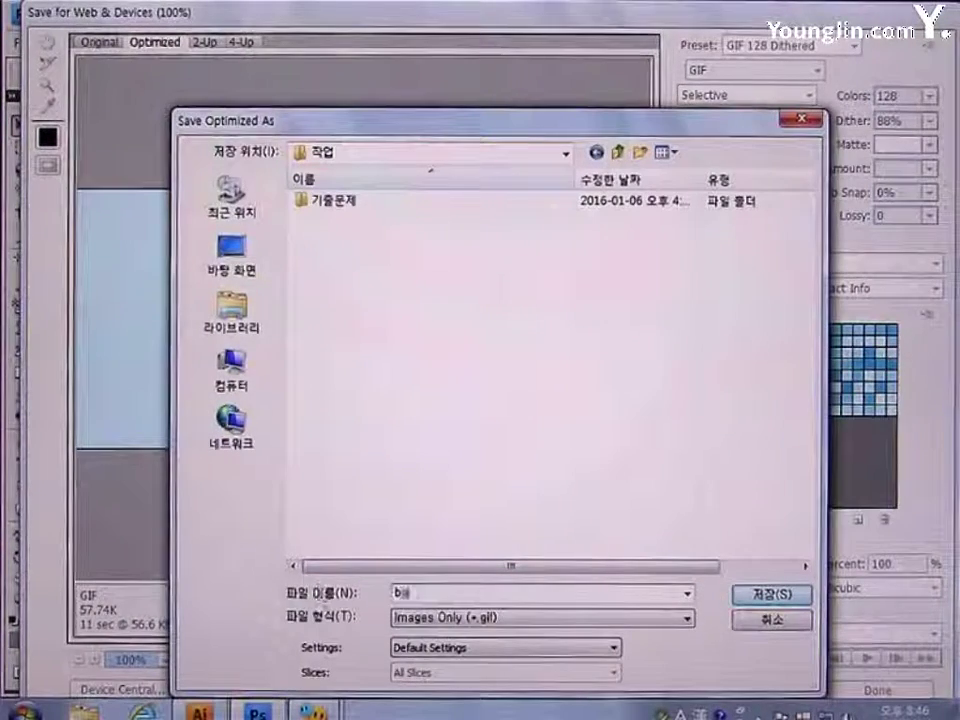
pyautogui.press('Return')
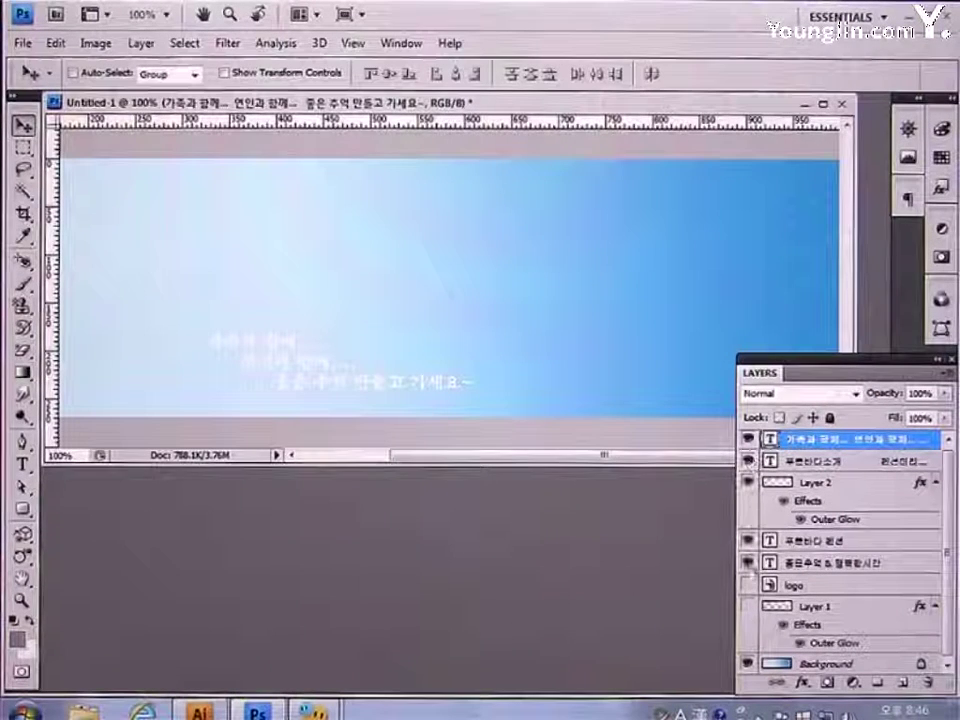
# Show the hidden layers again, from the menu text down to Layer 1.
pyautogui.moveTo(747, 585); pyautogui.dragTo(747, 606)
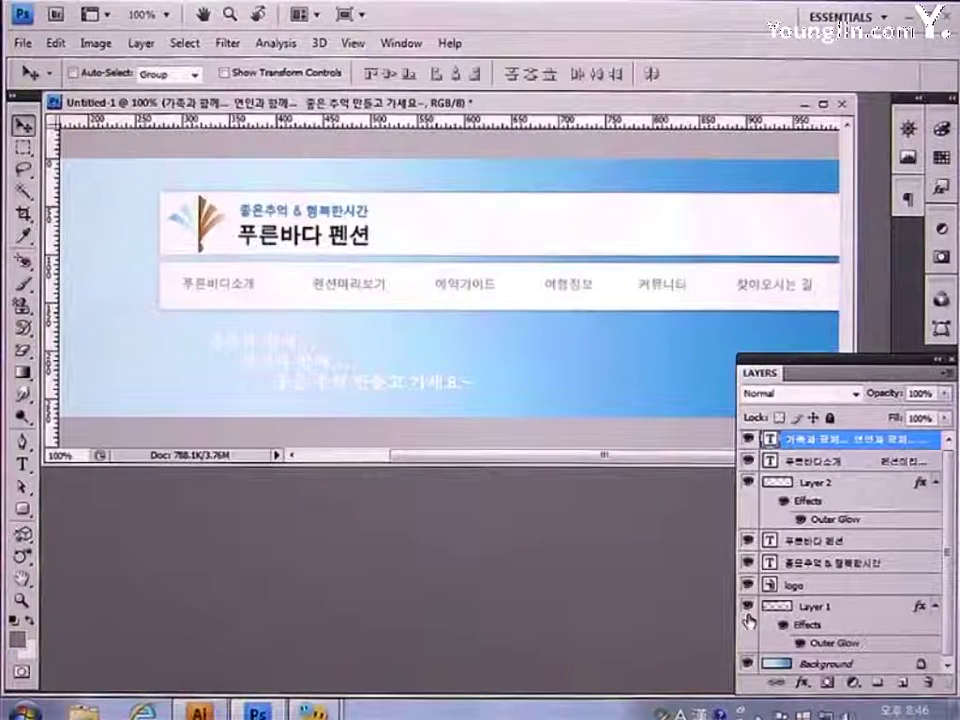
# Merge Layer 1, the logo layer and the two title text layers into one layer.
pyautogui.click(818, 606)
pyautogui.keyDown('shift'); pyautogui.click(848, 590); pyautogui.keyUp('shift')
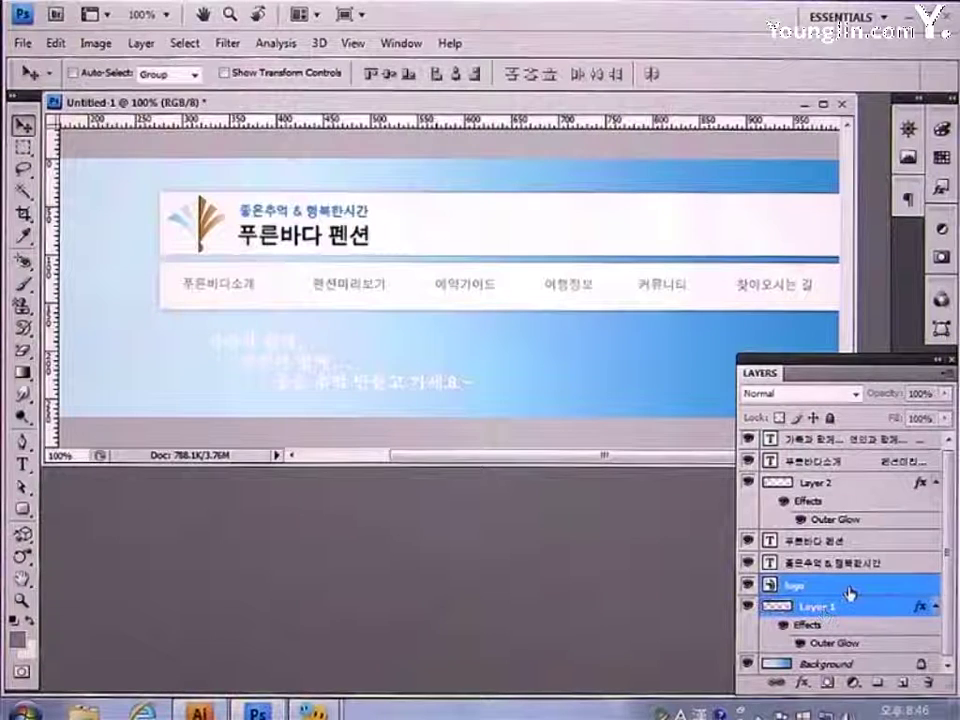
pyautogui.keyDown('shift'); pyautogui.click(898, 567); pyautogui.keyUp('shift')
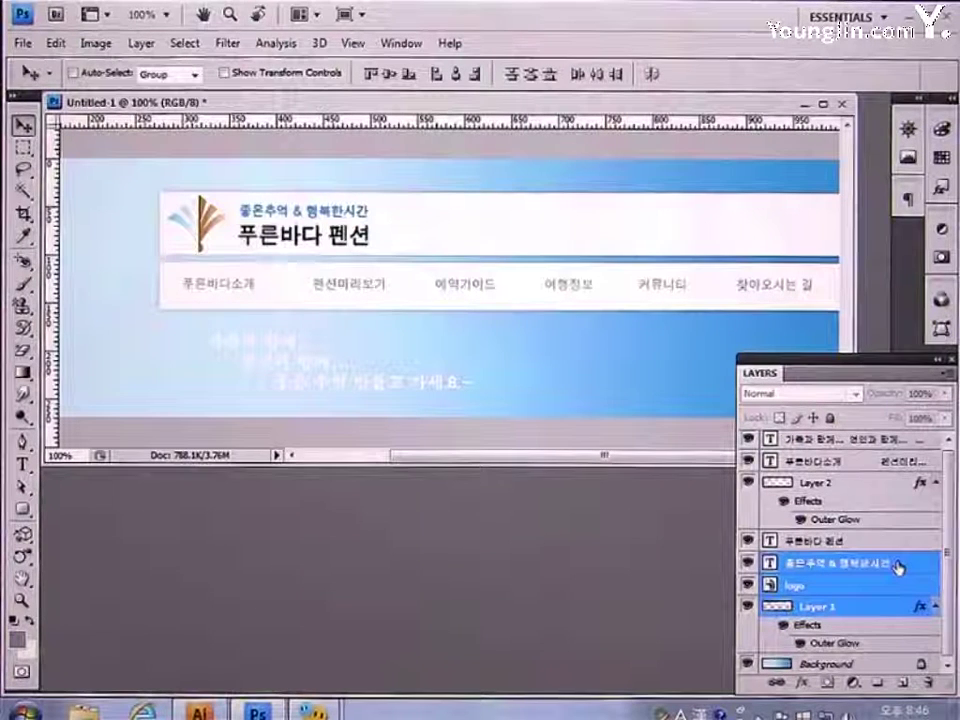
pyautogui.keyDown('shift'); pyautogui.click(898, 543); pyautogui.keyUp('shift')
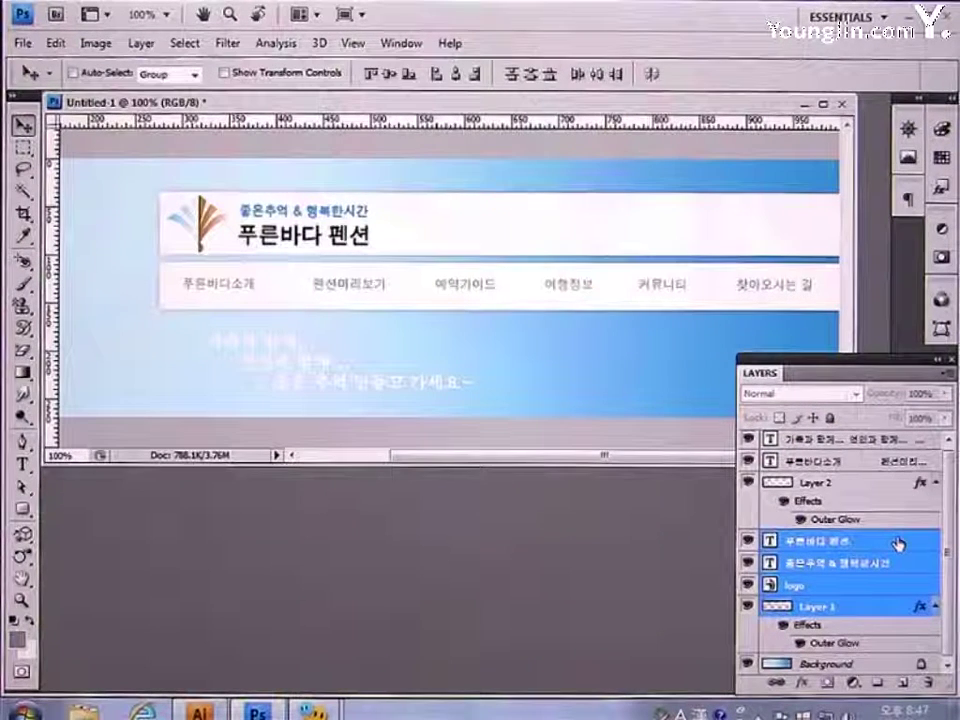
pyautogui.rightClick(868, 614)
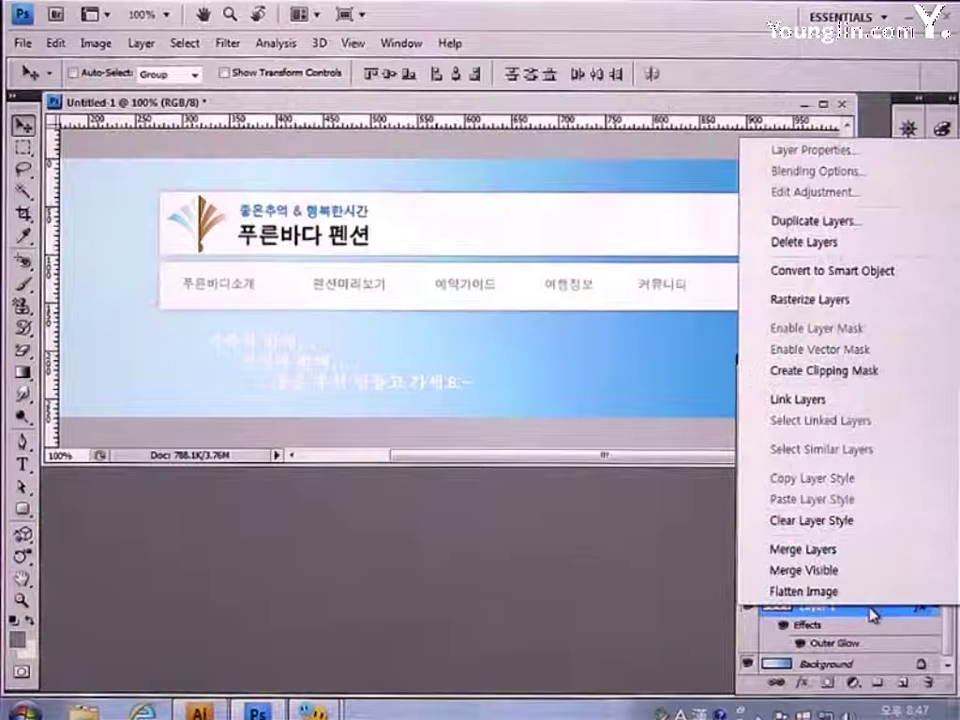
pyautogui.click(803, 549)
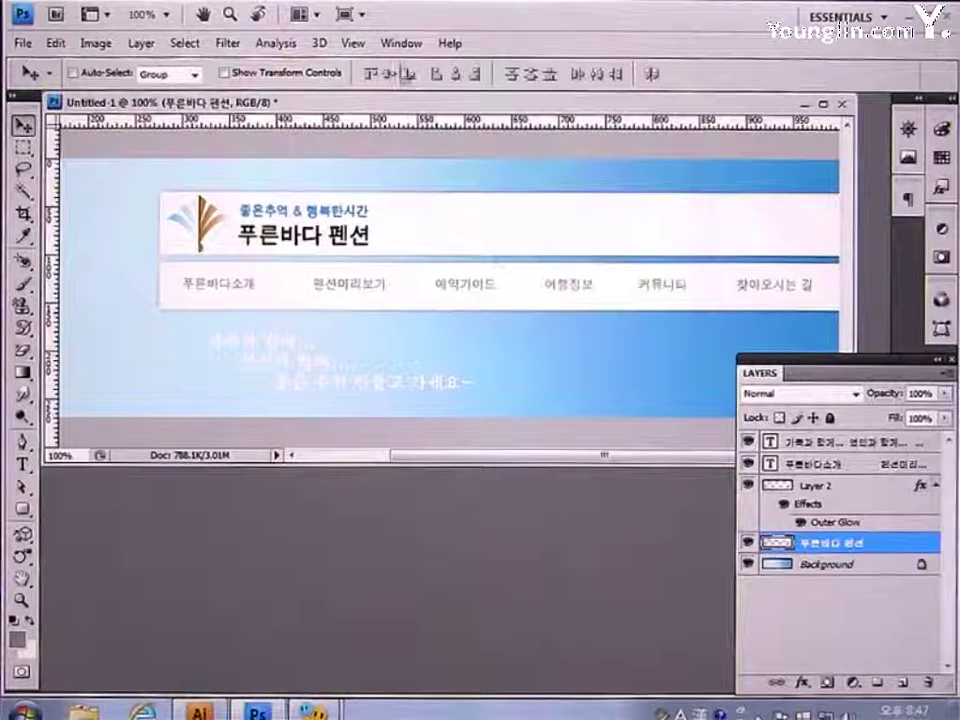
# Show the Info read-out and add vertical guides at the white logo bar's left edge and just past the title.
pyautogui.click(400, 44)
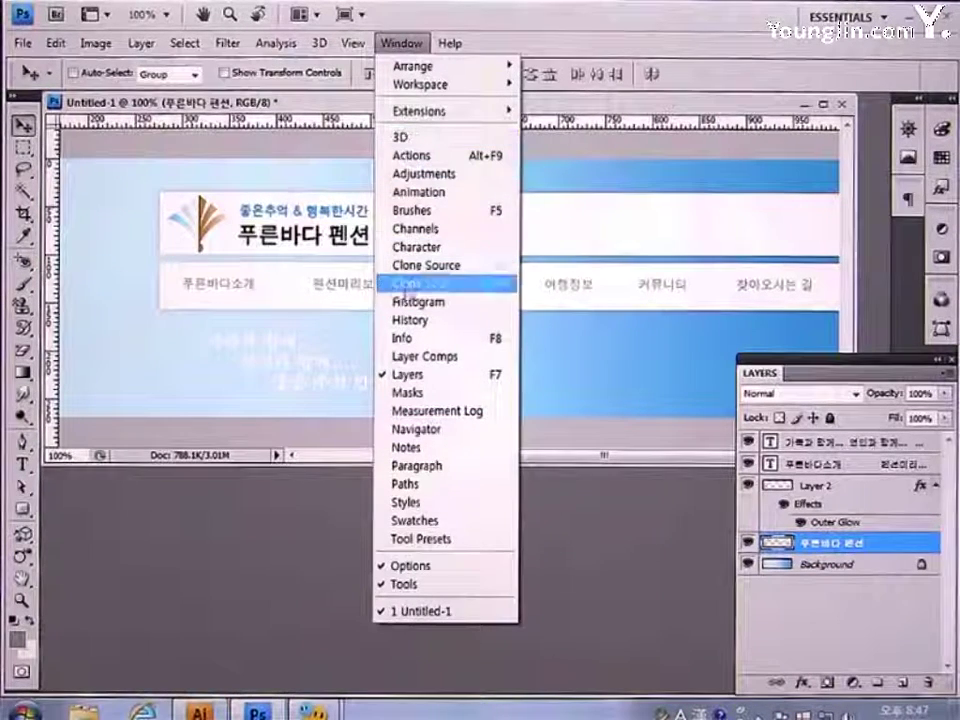
pyautogui.click(405, 339)
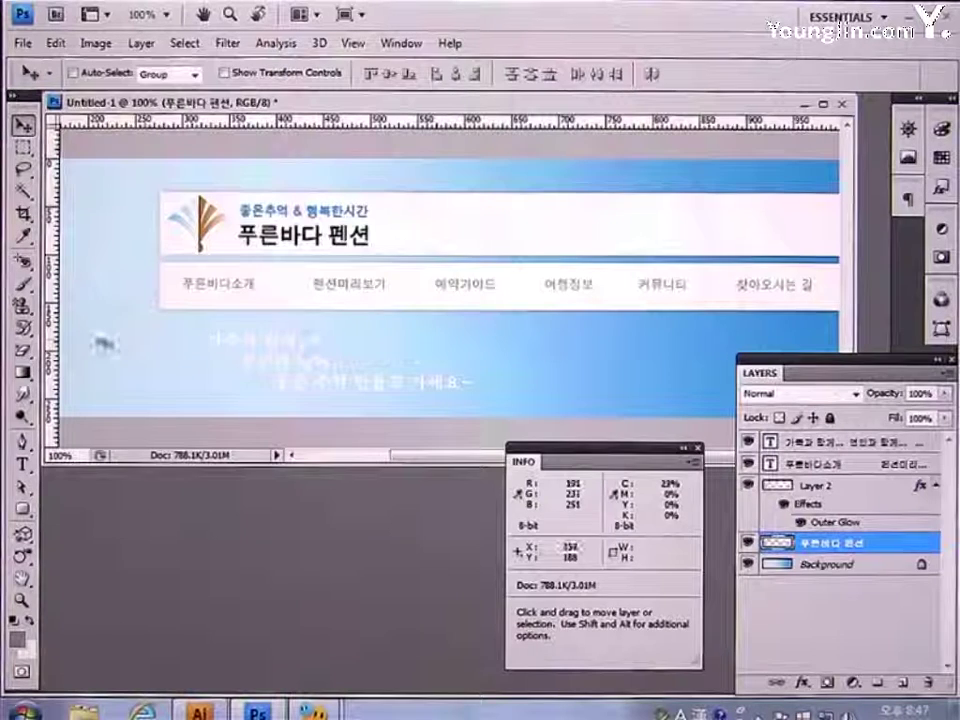
pyautogui.moveTo(55, 340); pyautogui.dragTo(398, 326)
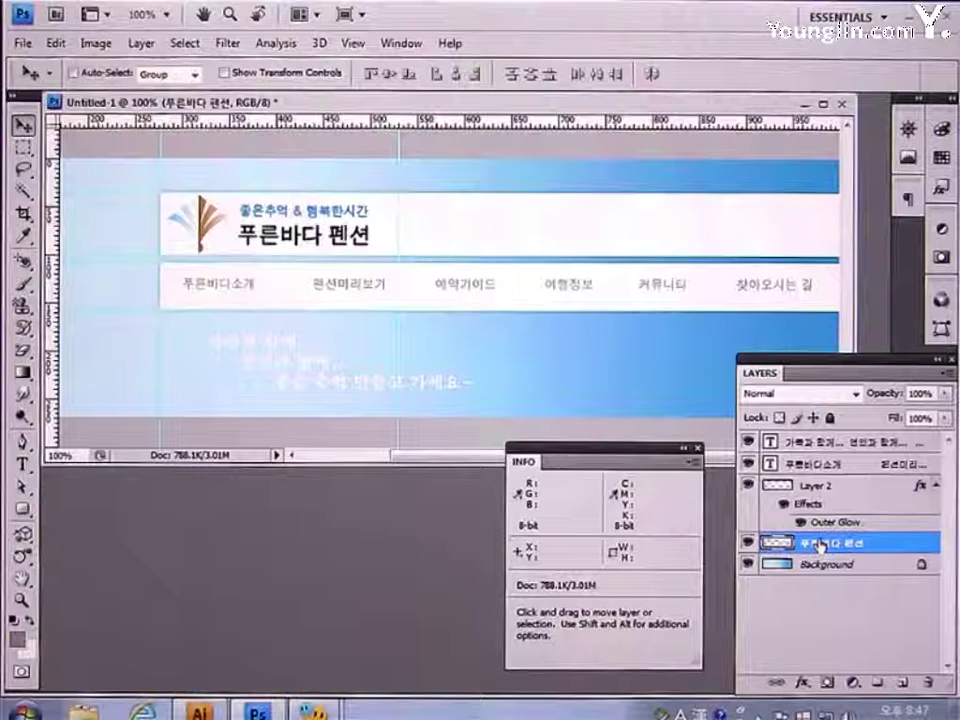
# Select the logo and title area between the guides, about 253 x 65 px, and paste a copy into a new document of that size.
pyautogui.click(24, 149)
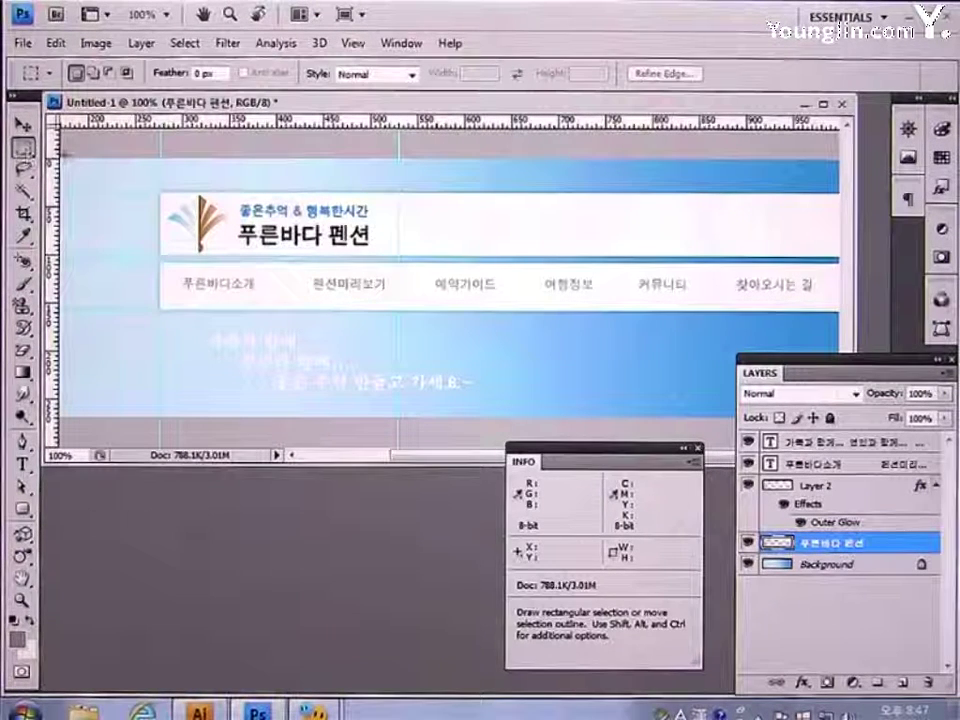
pyautogui.moveTo(161, 192); pyautogui.dragTo(233, 249)
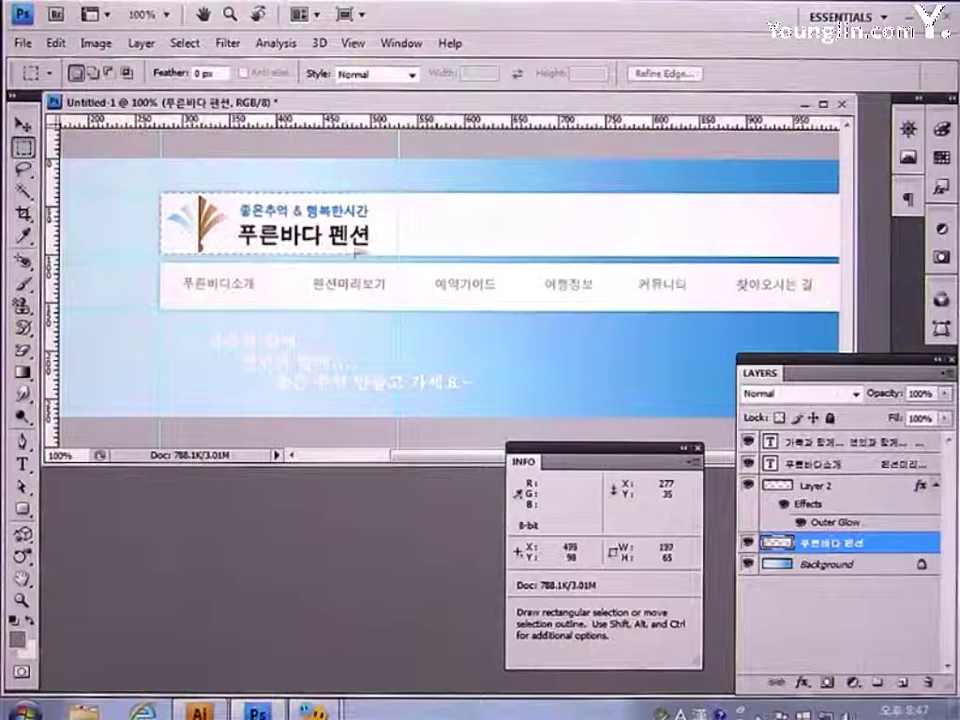
pyautogui.moveTo(356, 254); pyautogui.dragTo(392, 255)
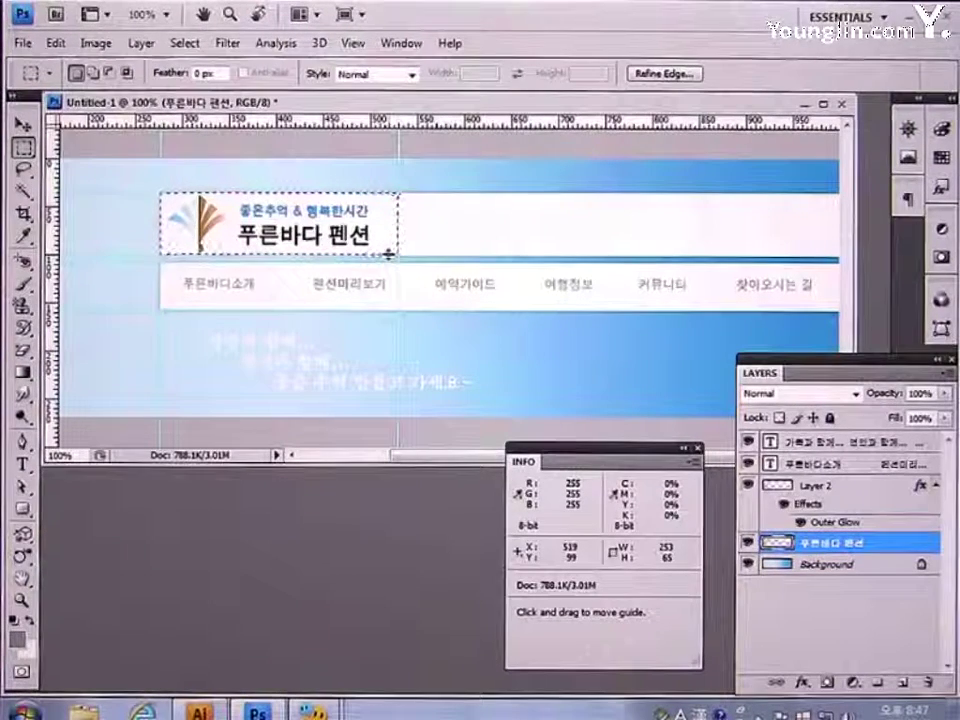
pyautogui.hotkey('ctrl', 'c')
pyautogui.hotkey('ctrl', 'n')
pyautogui.press('Return')
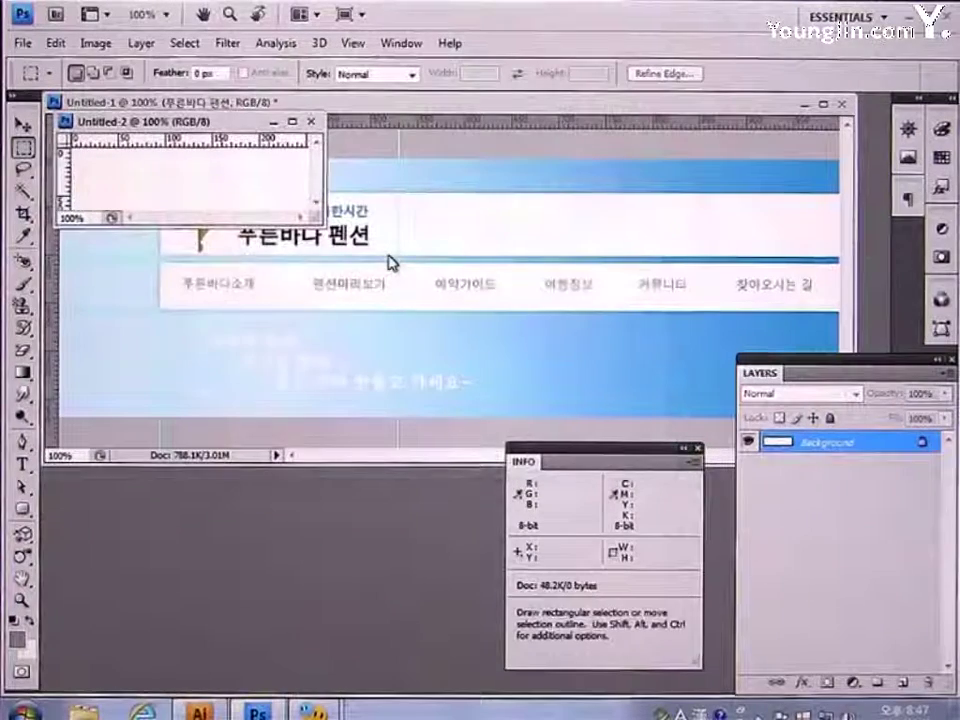
pyautogui.hotkey('ctrl', 'v')
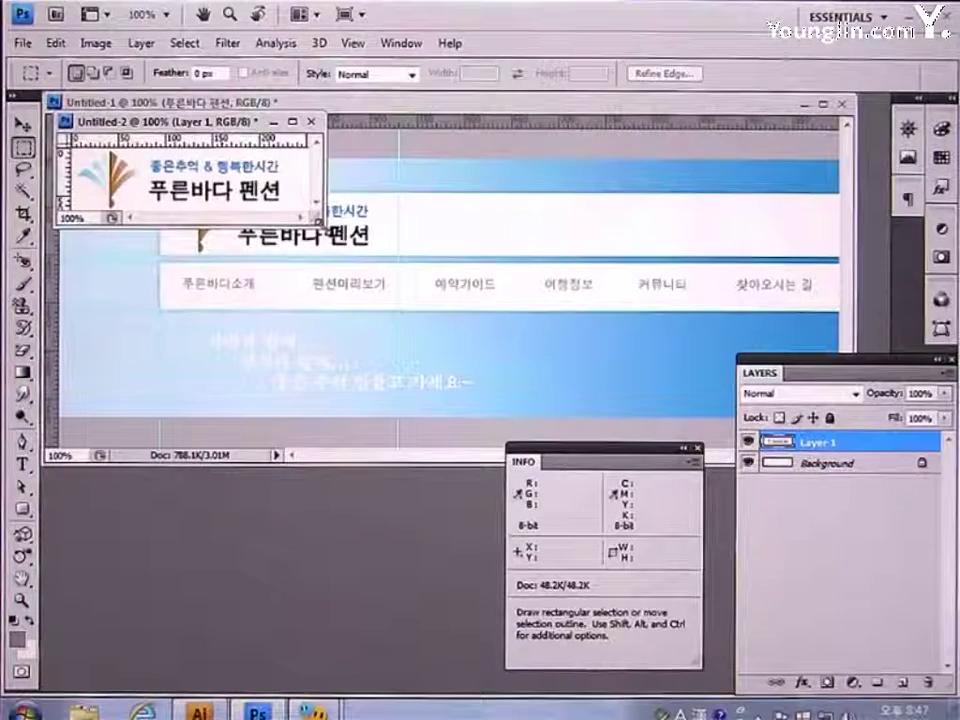
# Export the logo image for the web as a GIF named logo in the 작업 folder, and close its document without saving.
pyautogui.click(22, 43)
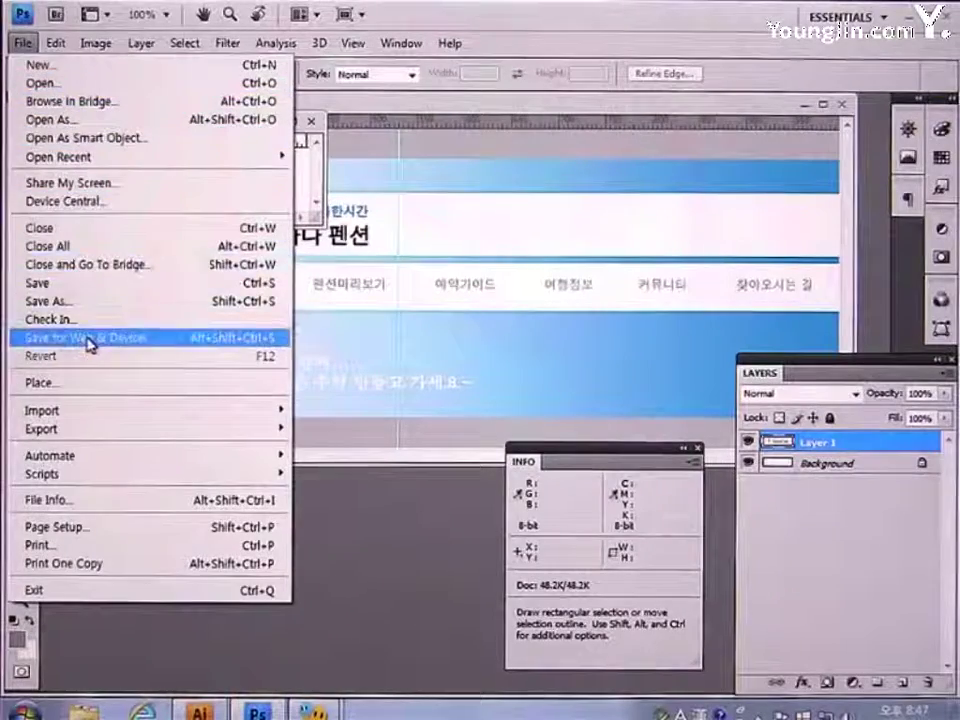
pyautogui.click(90, 344)
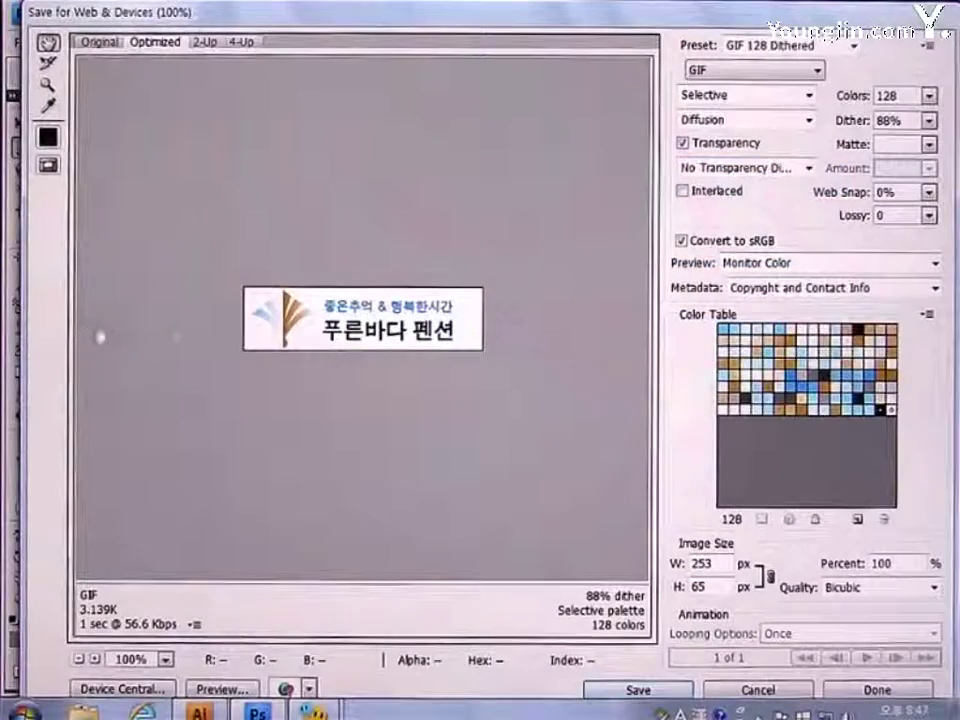
pyautogui.click(716, 72)
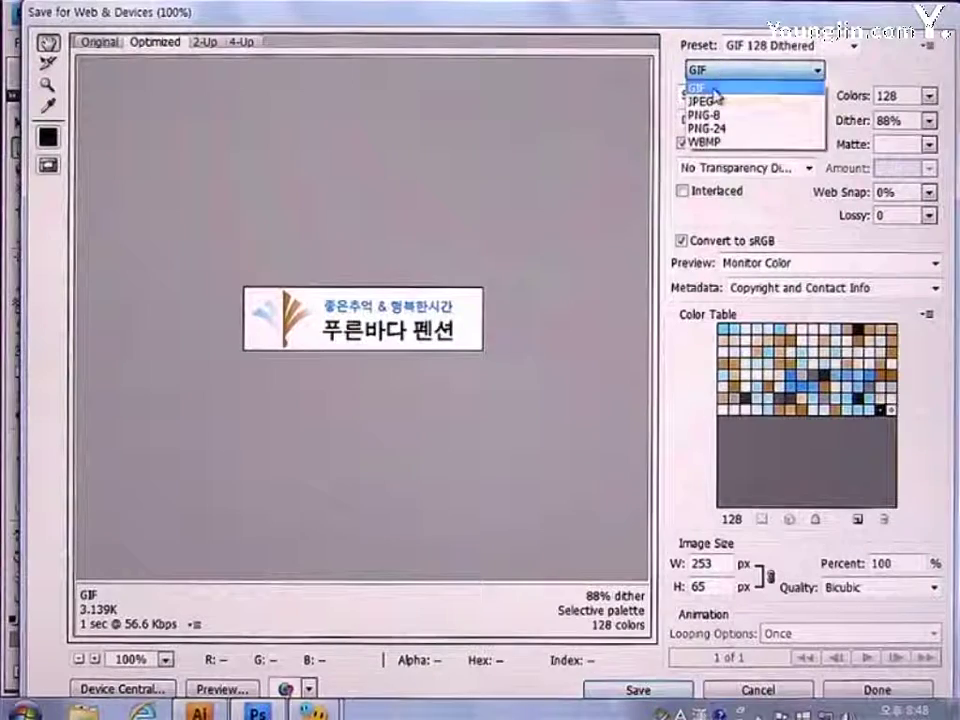
pyautogui.click(716, 90)
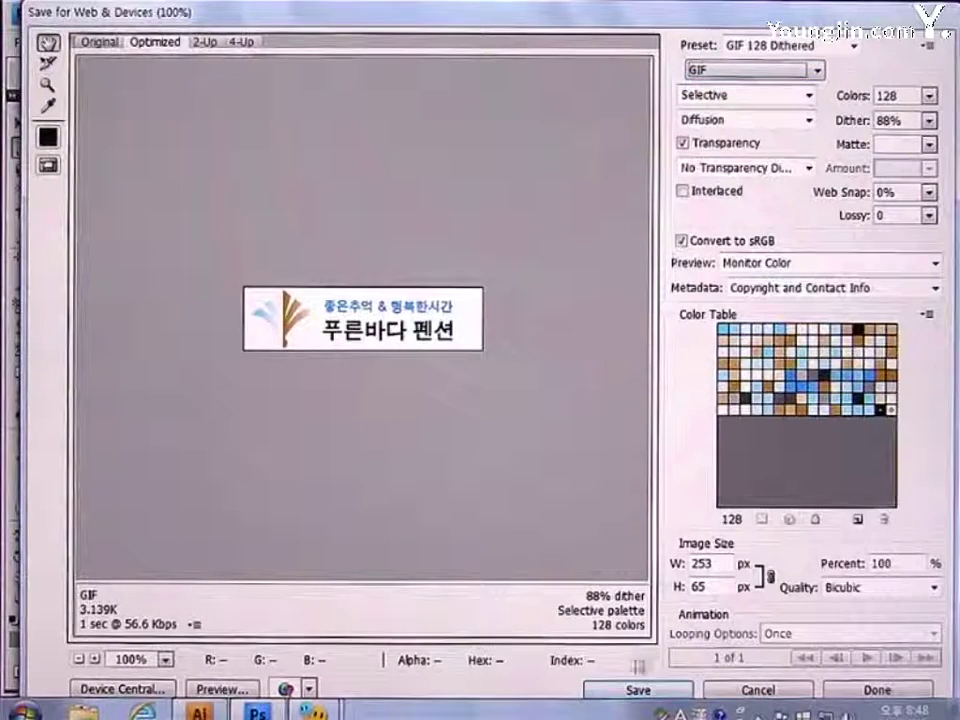
pyautogui.click(639, 690)
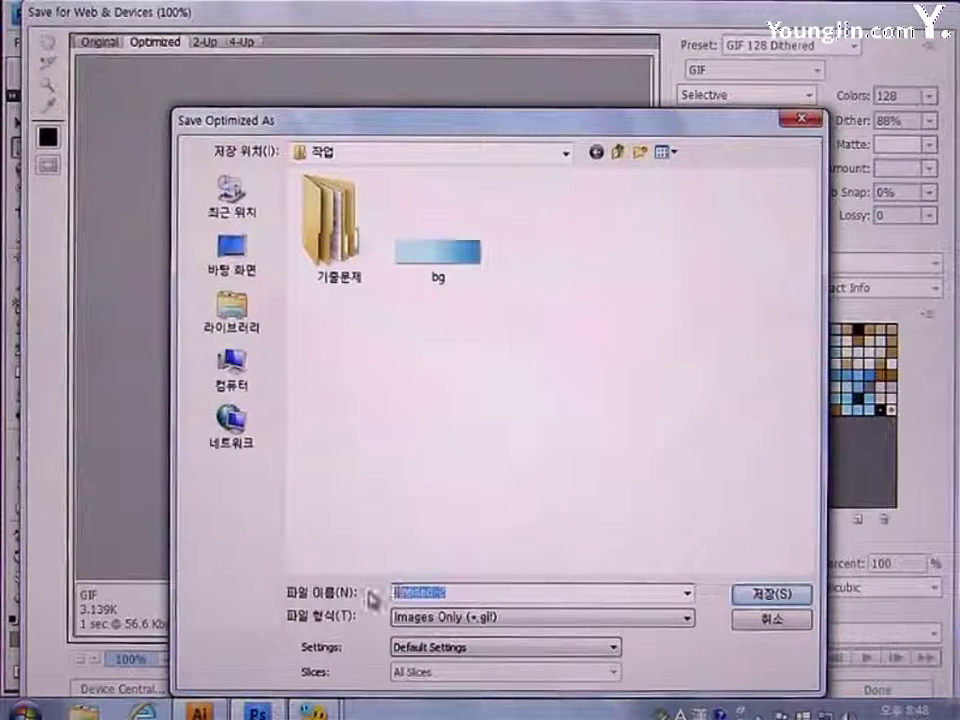
pyautogui.write('lo')
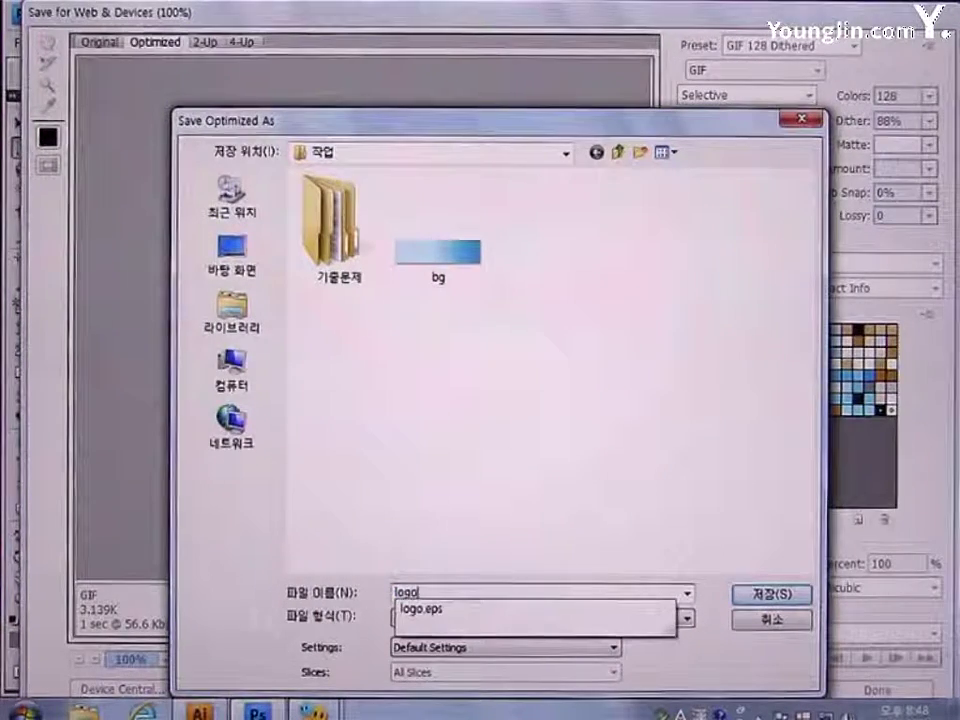
pyautogui.write('go')
pyautogui.press('Return')
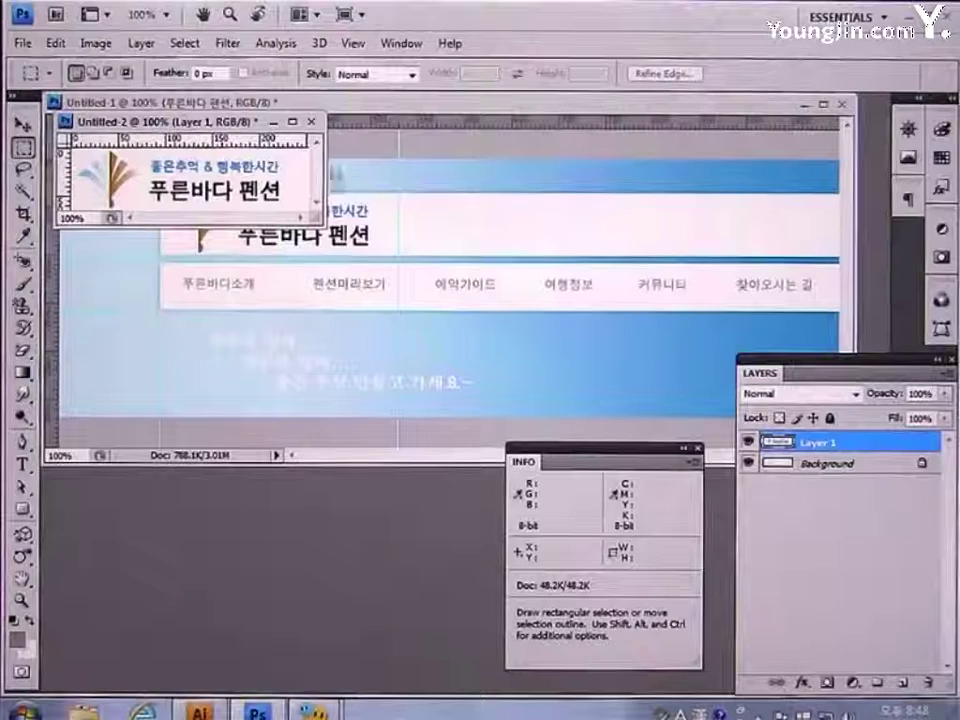
pyautogui.click(311, 121)
pyautogui.click(486, 281)
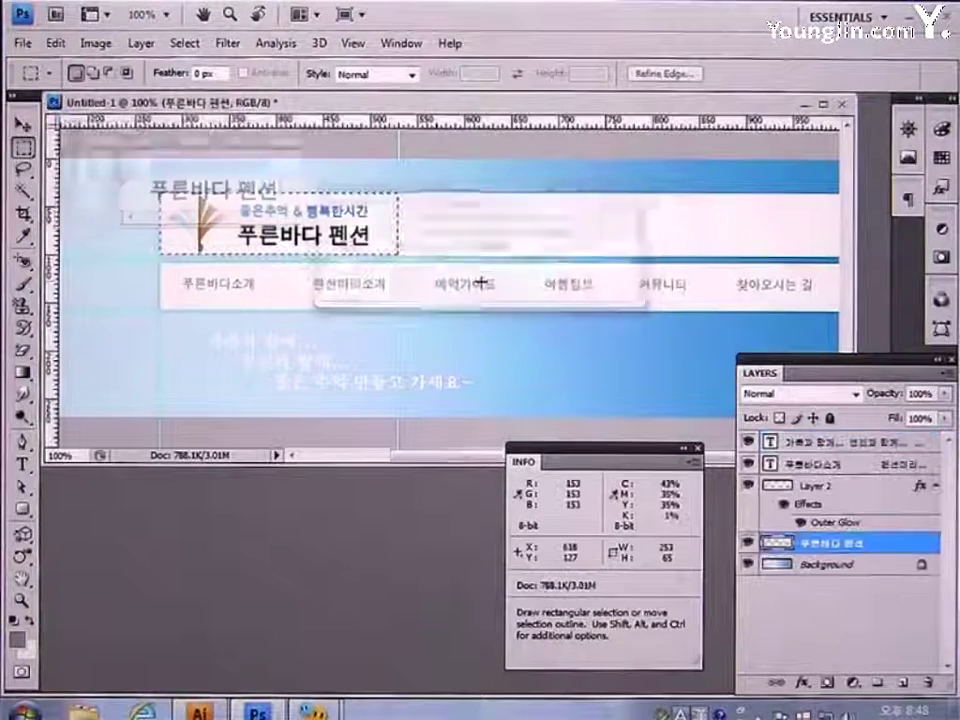
# Crop the banner document to the white menu bar, about 723 x 49 px.
pyautogui.click(22, 214)
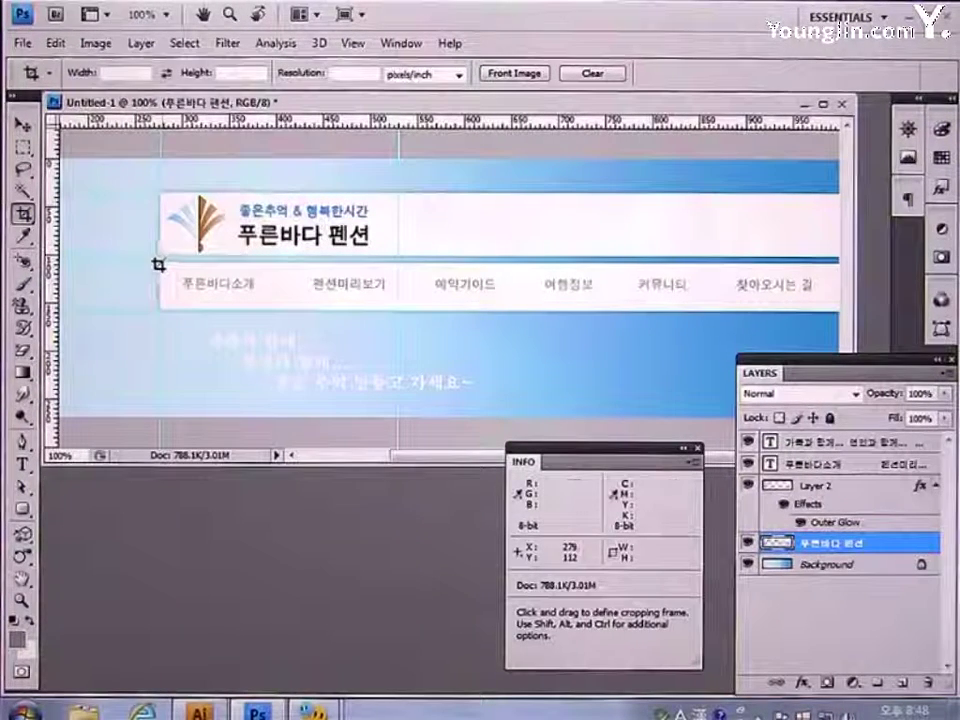
pyautogui.moveTo(158, 263); pyautogui.dragTo(862, 312)
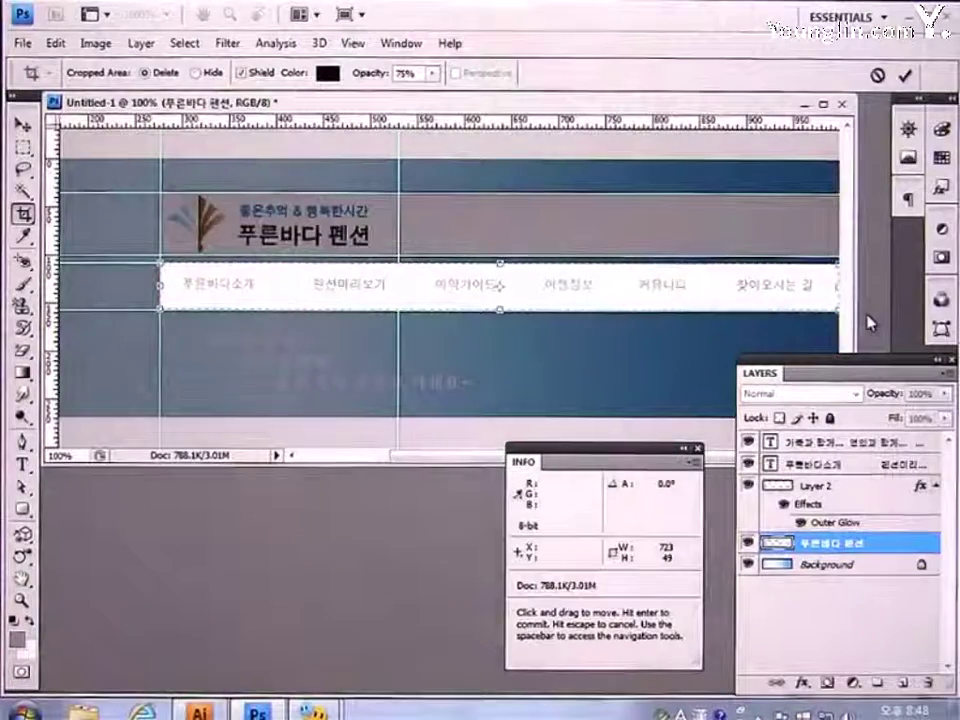
pyautogui.press('Return')
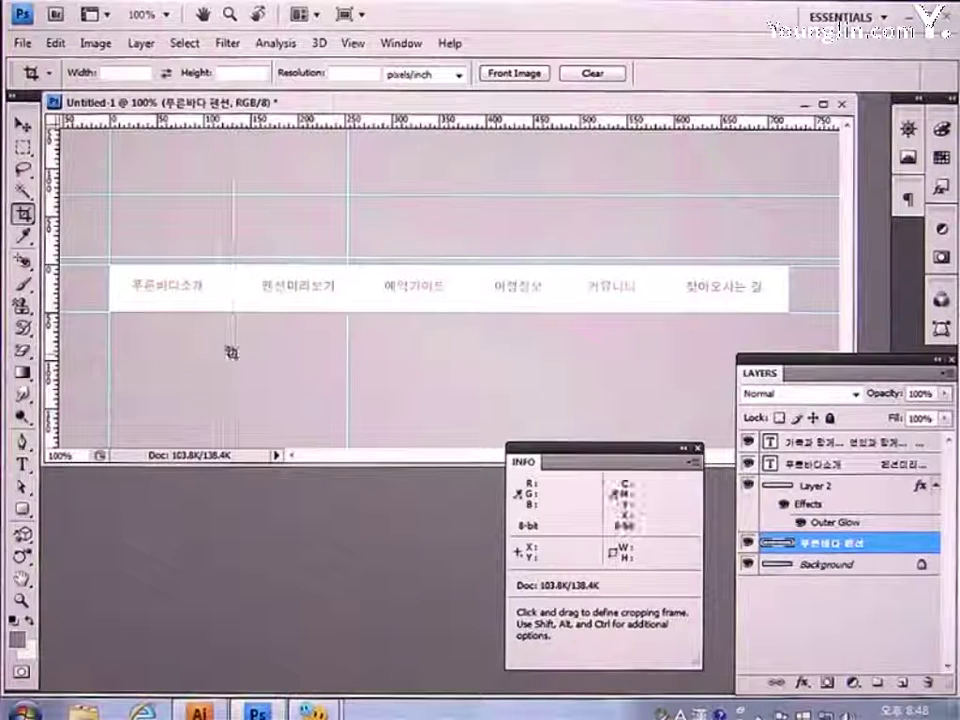
# Place vertical guides in the gaps between the six menu items.
pyautogui.click(22, 124)
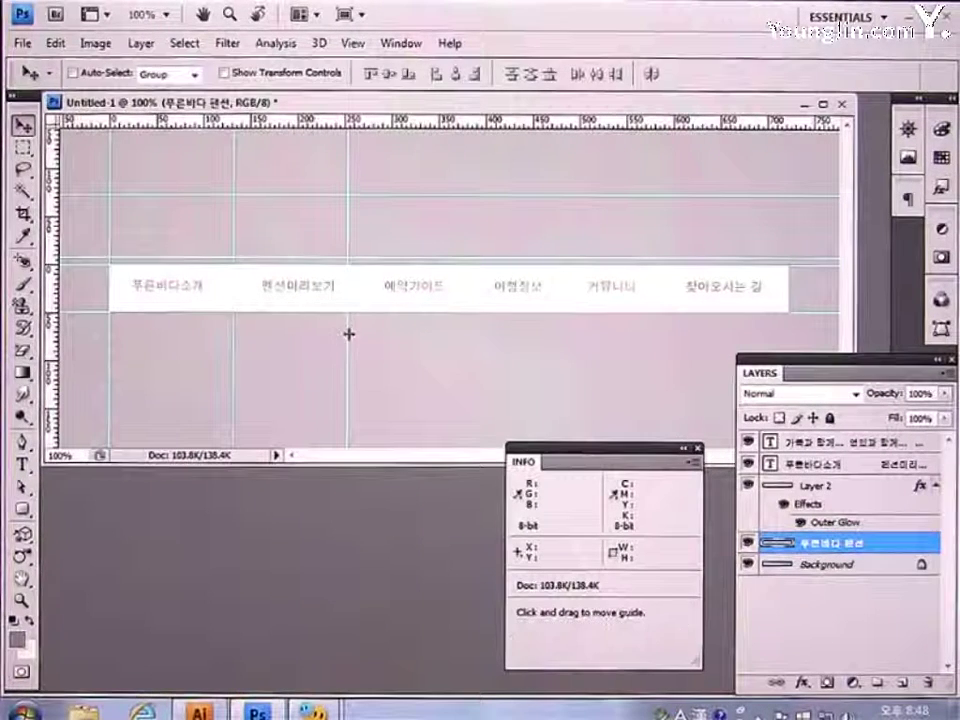
pyautogui.moveTo(348, 333); pyautogui.dragTo(467, 345)
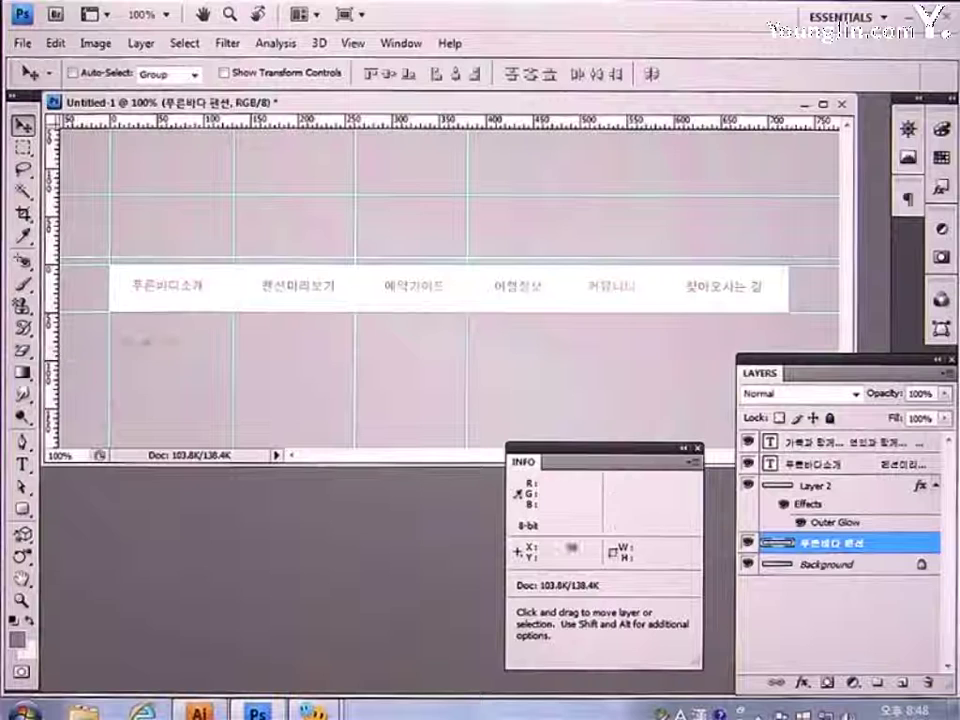
pyautogui.moveTo(140, 342); pyautogui.dragTo(562, 343)
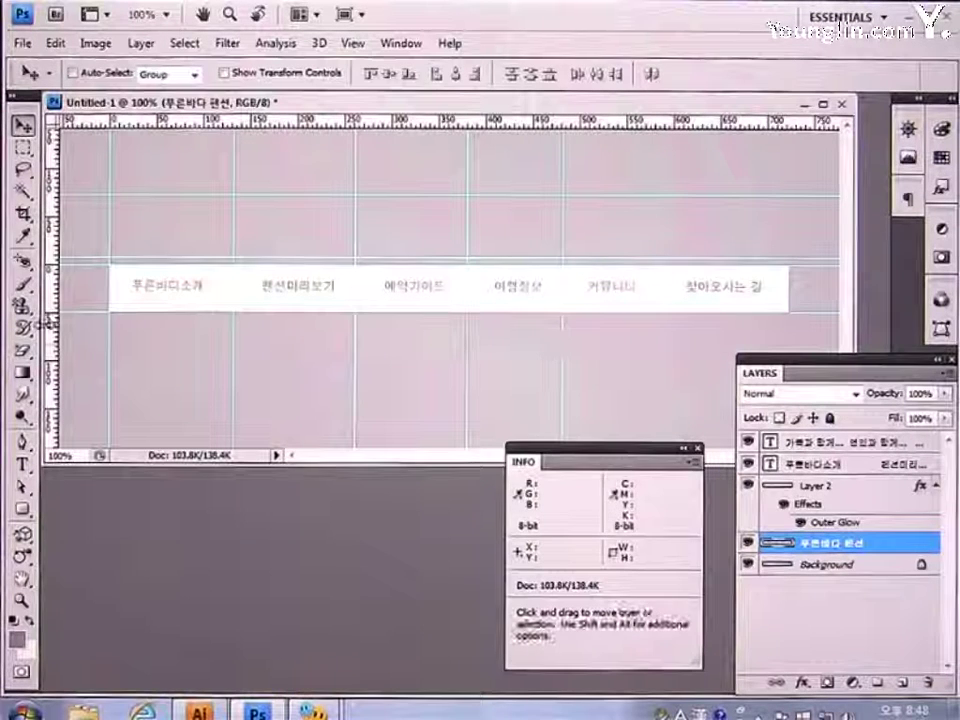
pyautogui.moveTo(56, 340); pyautogui.dragTo(660, 343)
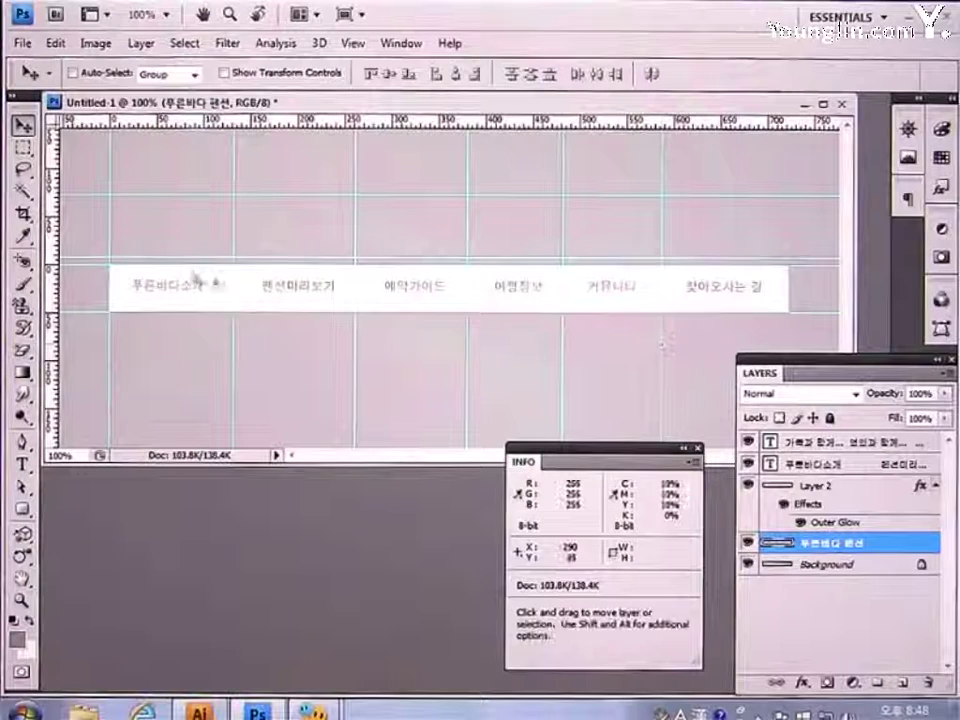
# Divide the menu bar into six slices from the guides with the Slice tool.
pyautogui.click(22, 217)
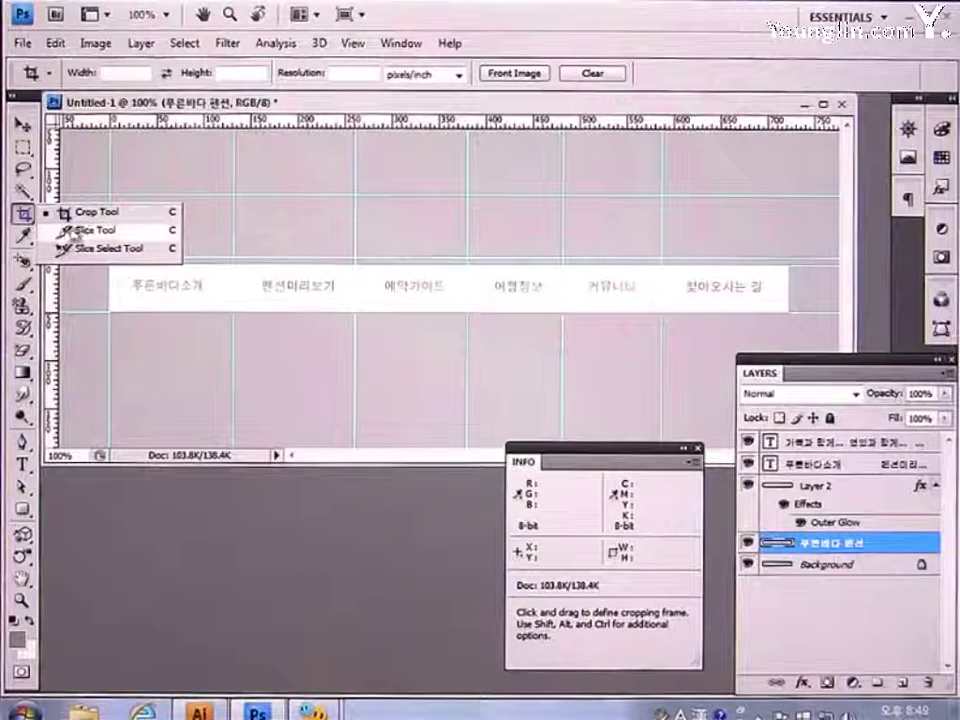
pyautogui.click(88, 230)
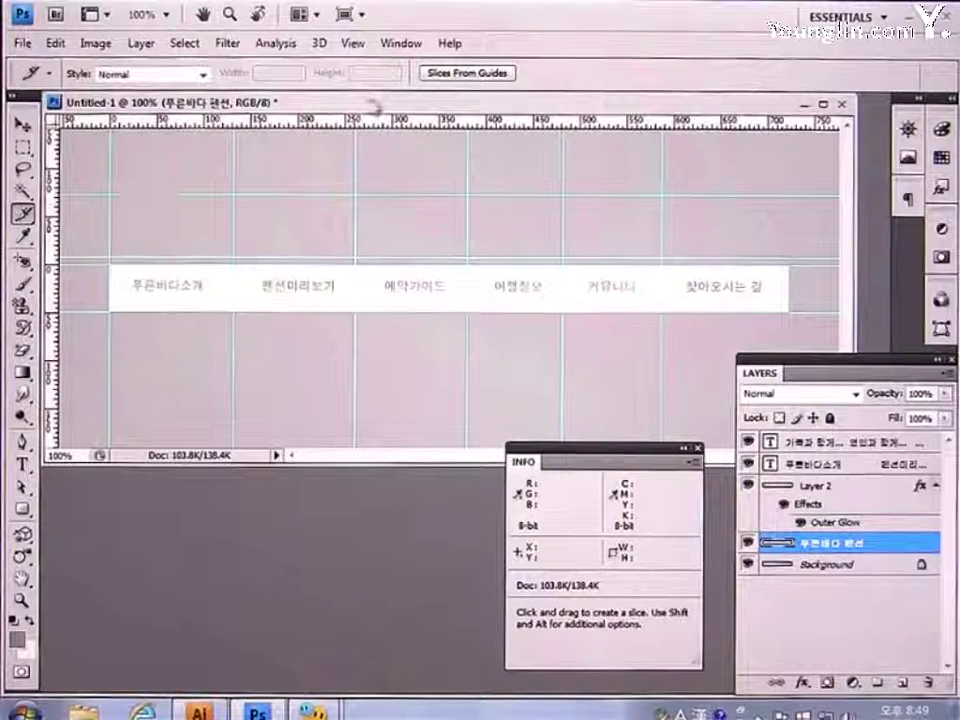
pyautogui.click(439, 78)
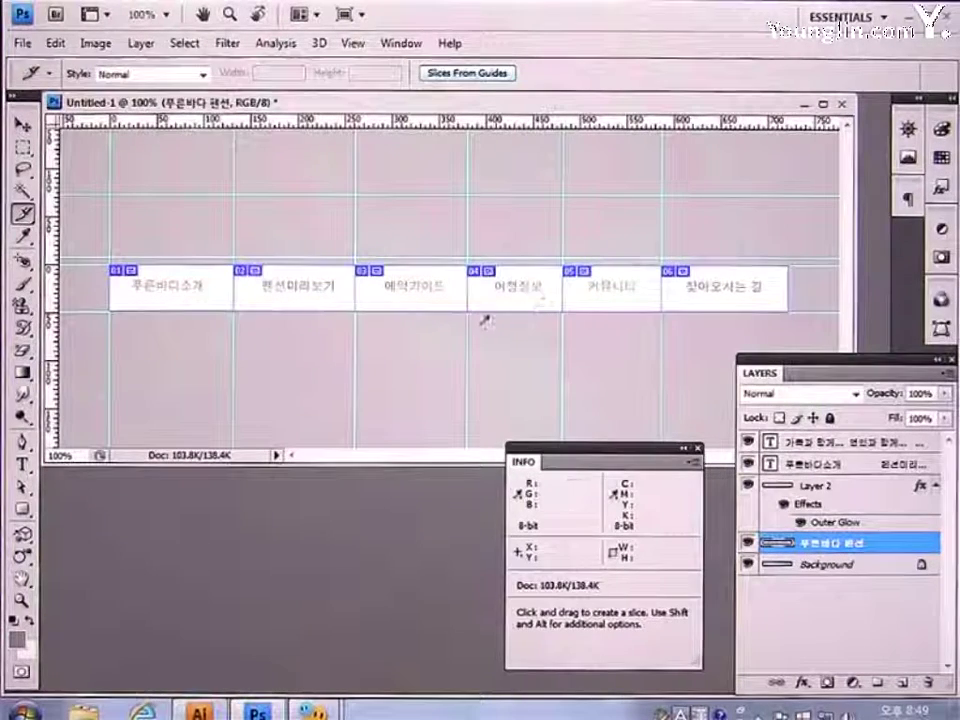
# Export all menu bar slices for the web as GIF images named menu in the 작업 folder.
pyautogui.click(22, 44)
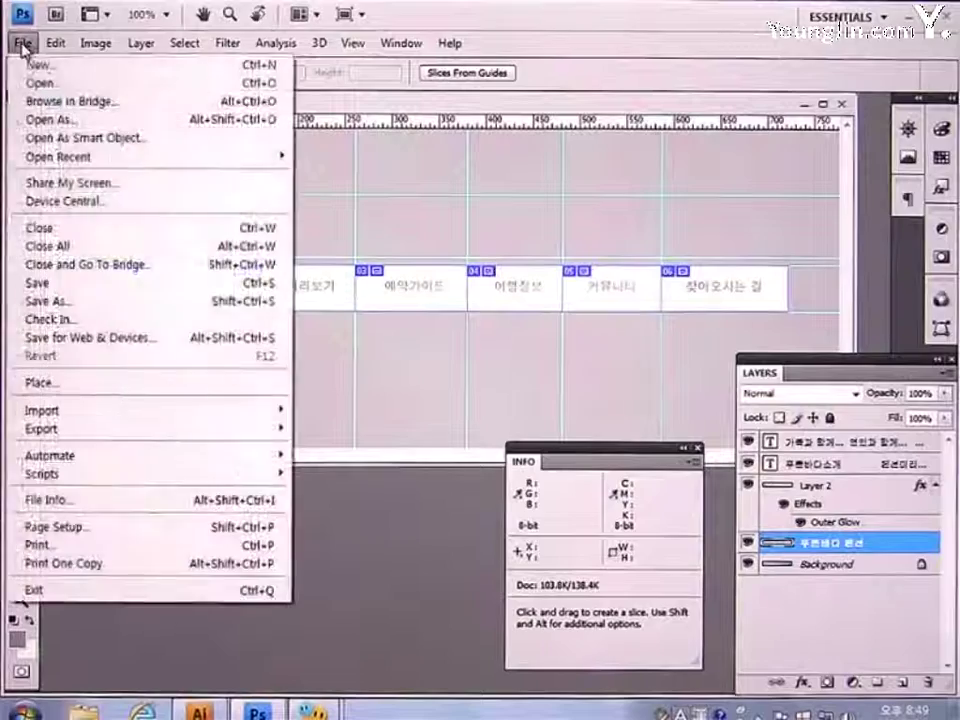
pyautogui.click(103, 337)
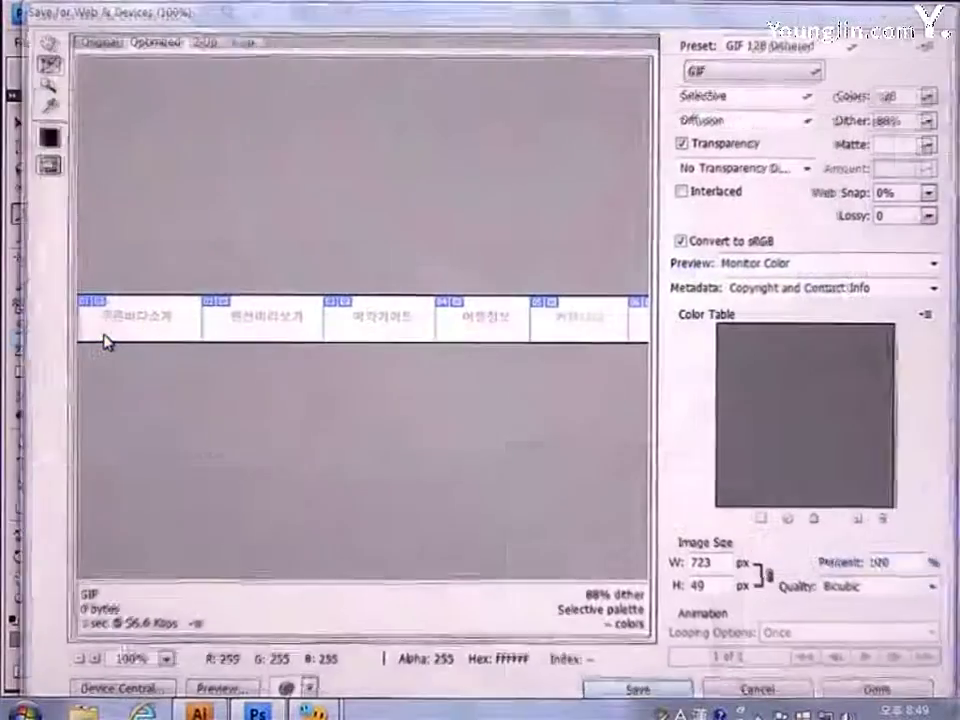
pyautogui.click(703, 73)
pyautogui.click(719, 90)
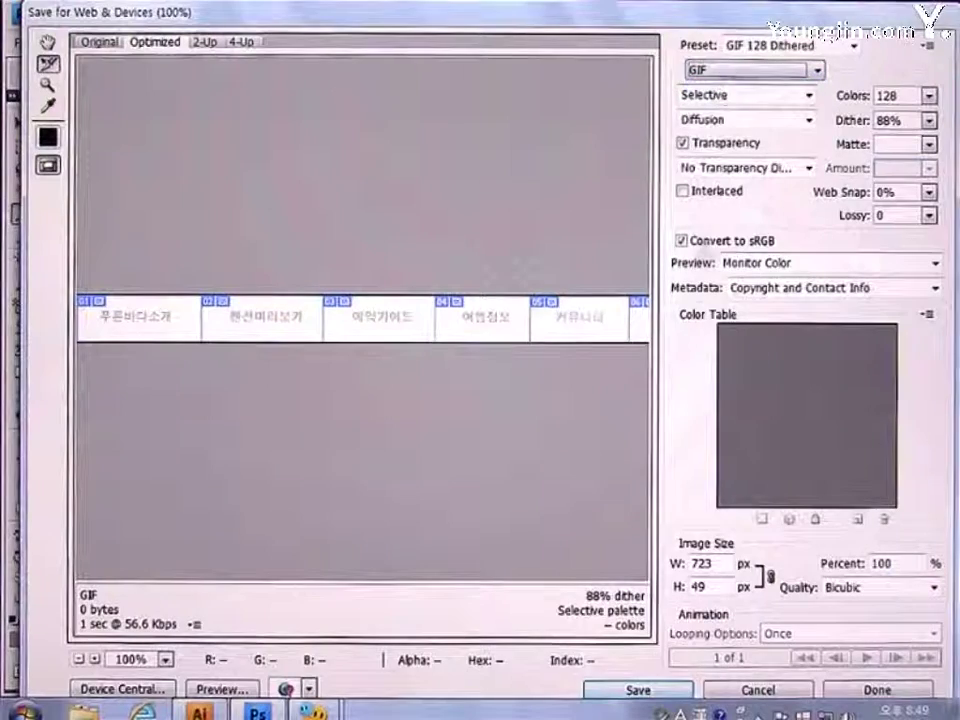
pyautogui.click(638, 690)
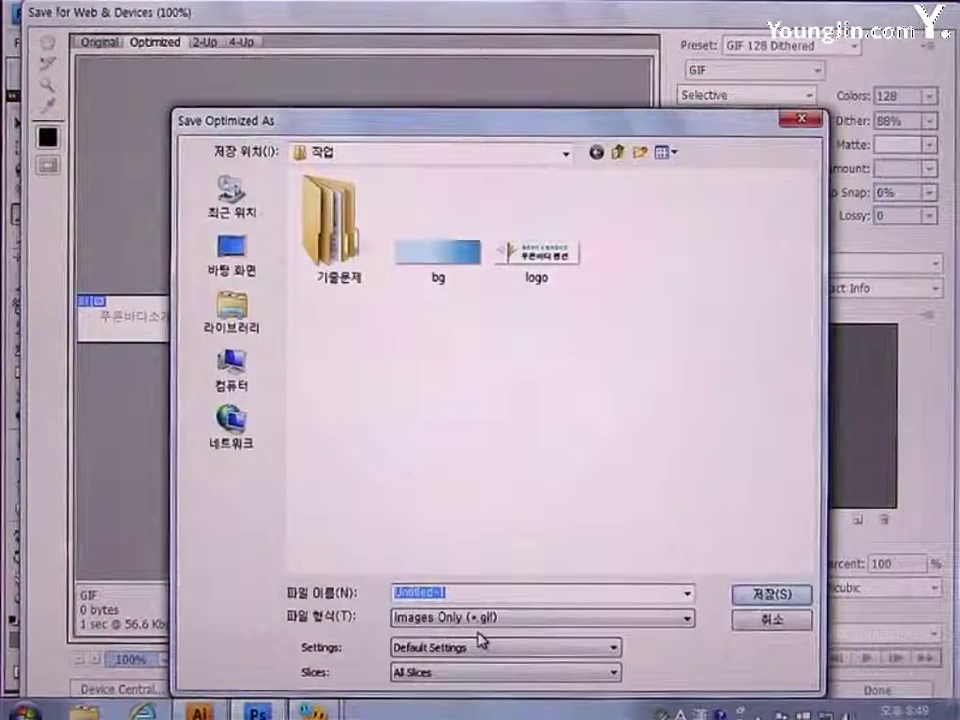
pyautogui.write('menu')
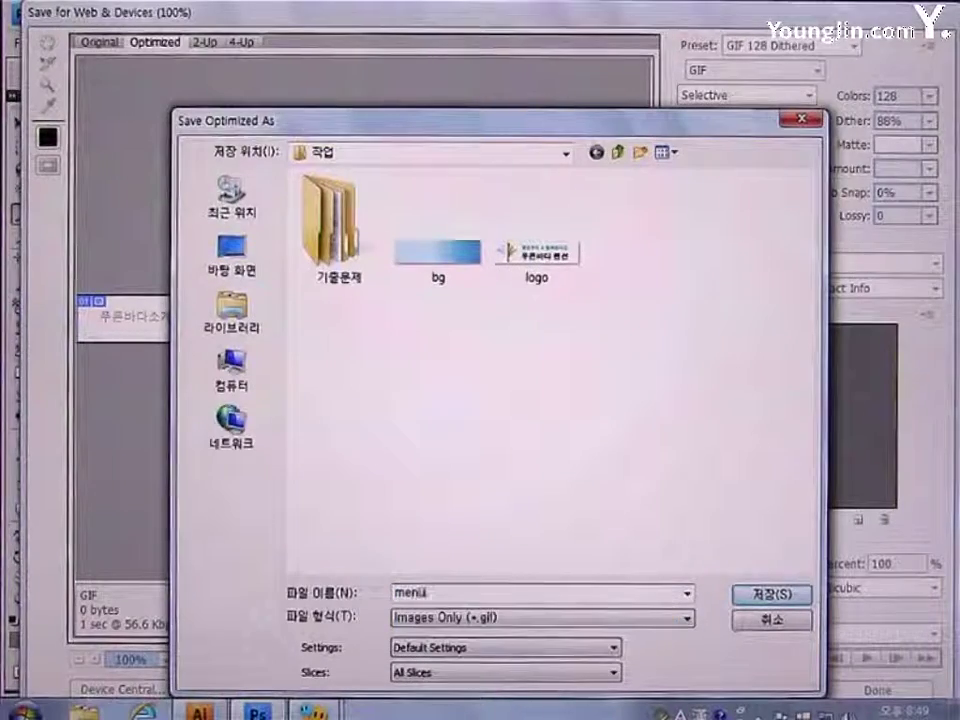
pyautogui.press('Return')
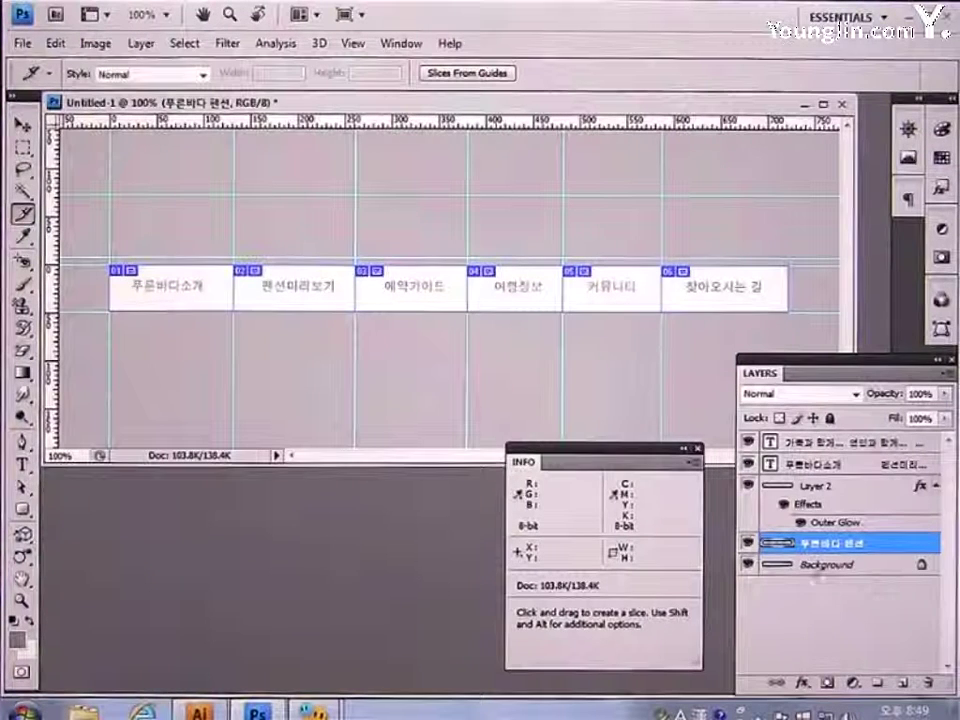
# Change the text color of the menu item text layer to 6699FF.
pyautogui.click(834, 466)
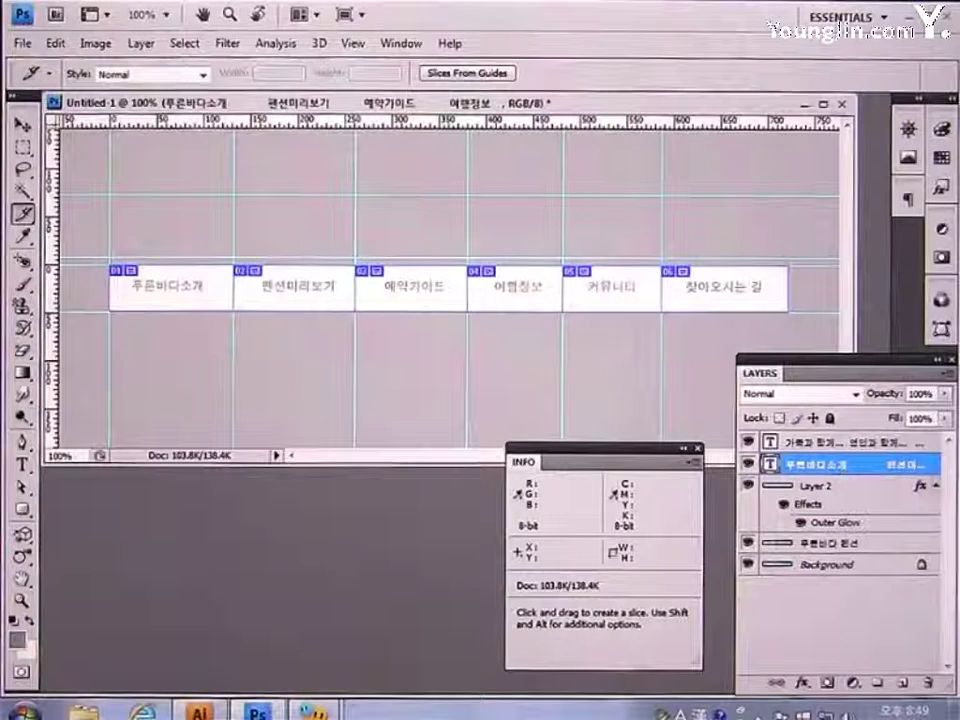
pyautogui.click(401, 43)
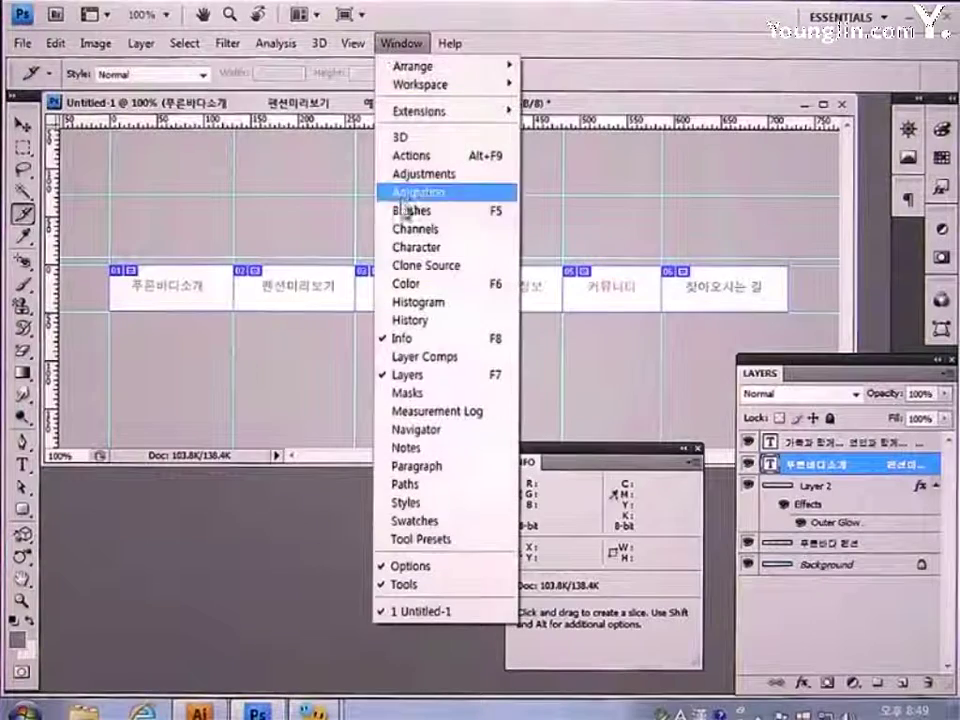
pyautogui.click(415, 247)
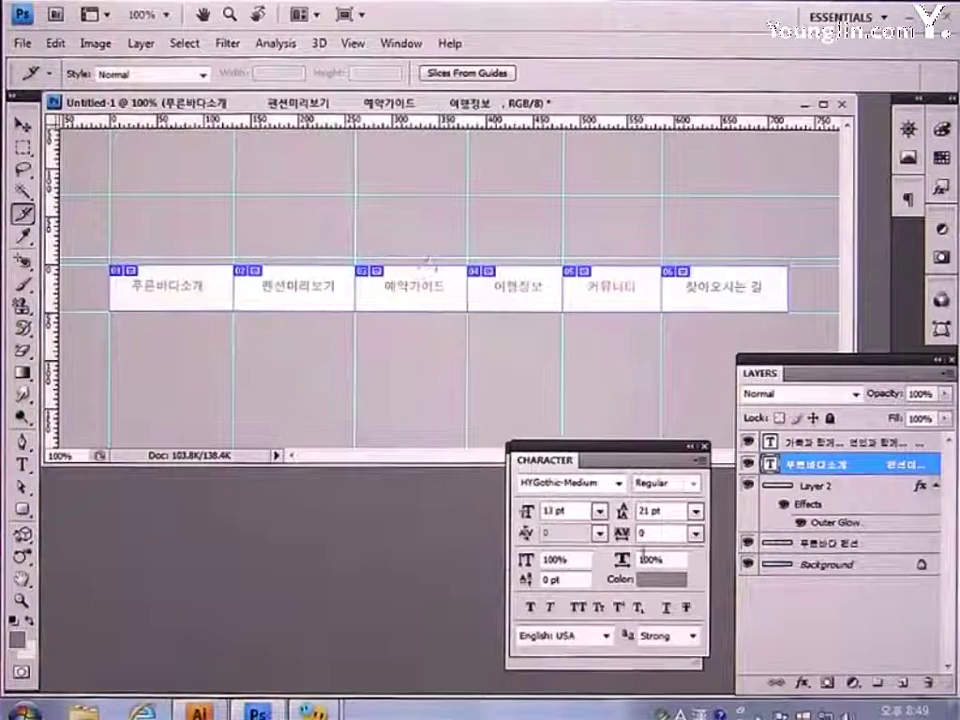
pyautogui.click(661, 579)
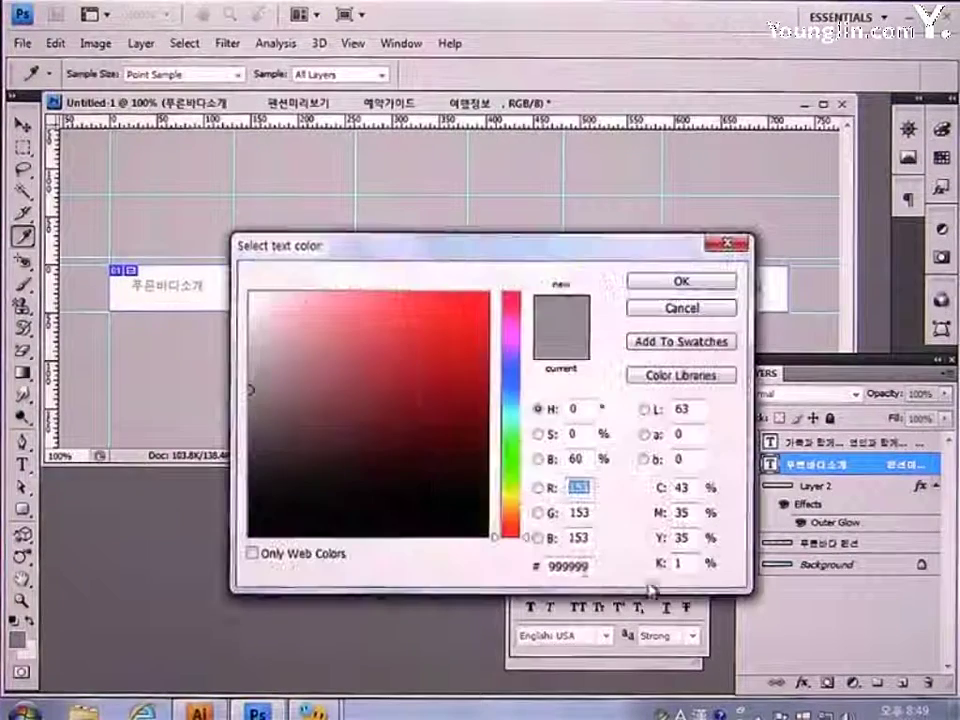
pyautogui.doubleClick(586, 567)
pyautogui.write('6699FF')
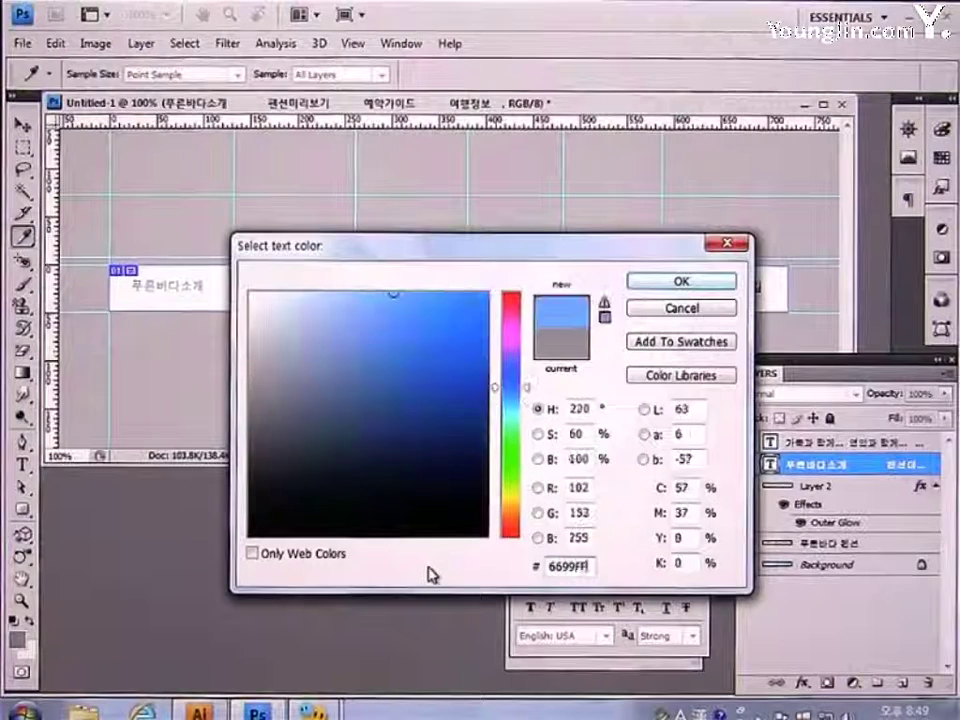
pyautogui.press('Return')
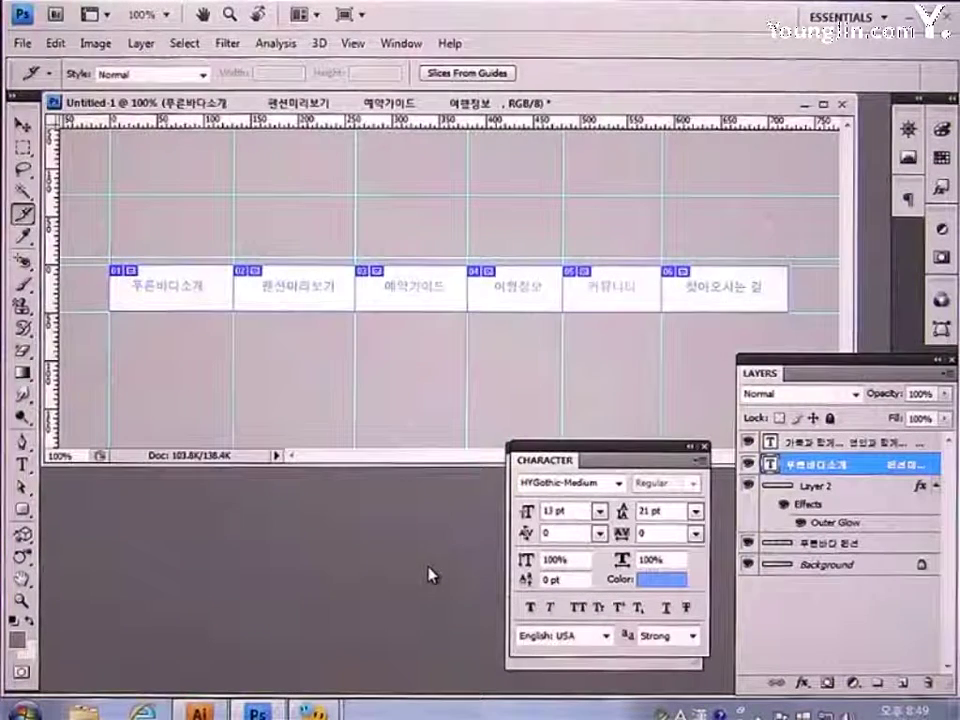
# Export all slices of the blue menu bar for the web as GIF images named menu_over in the 작업 folder.
pyautogui.click(25, 44)
pyautogui.click(124, 337)
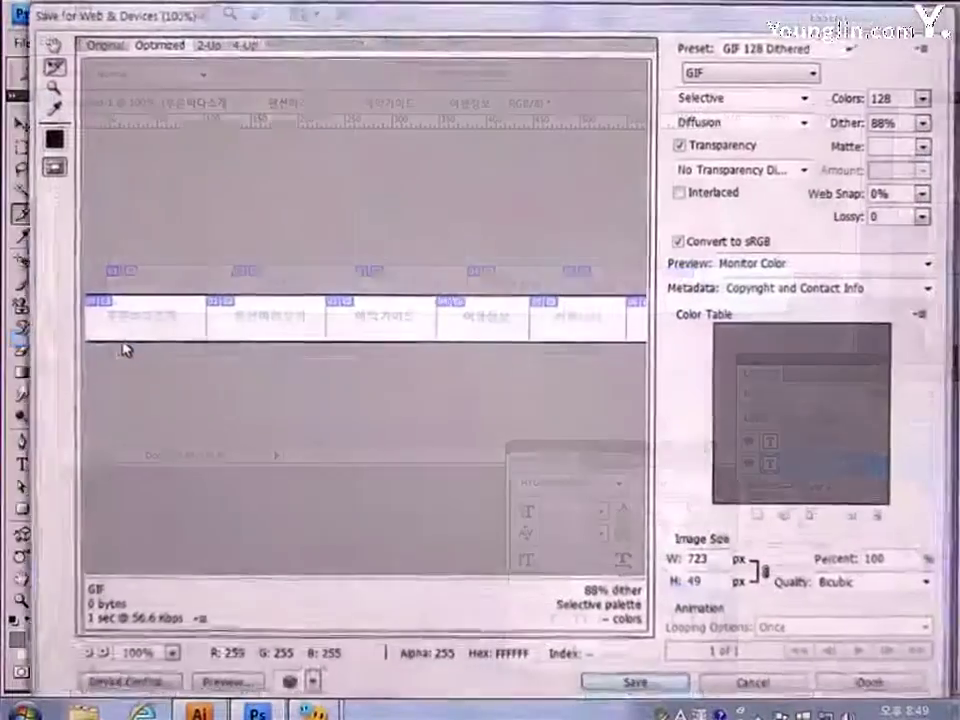
pyautogui.click(640, 690)
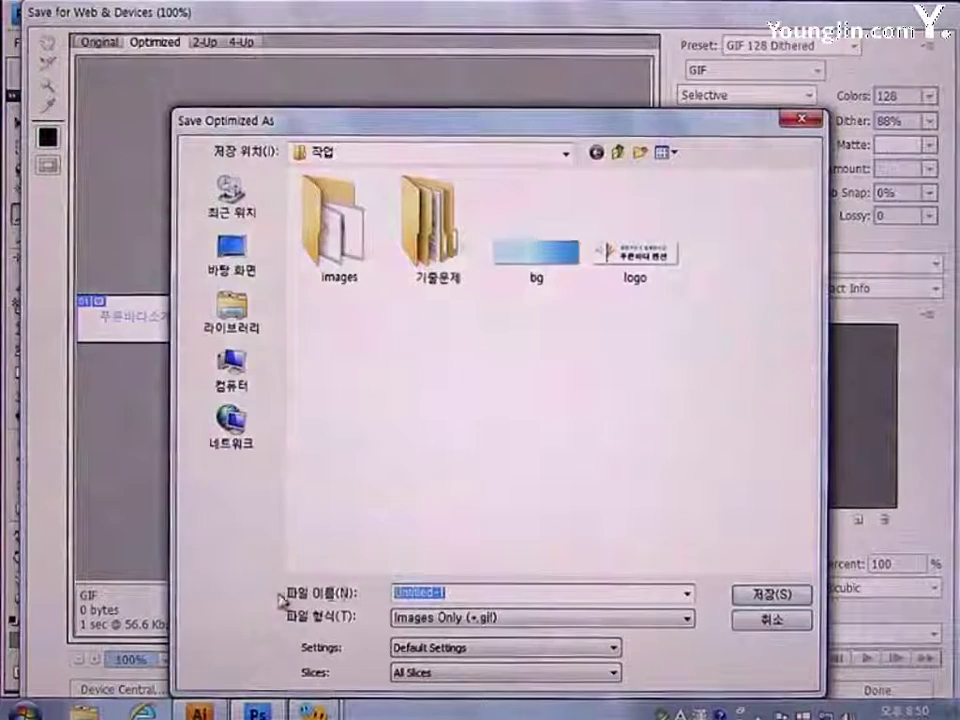
pyautogui.write('m')
pyautogui.write('el')
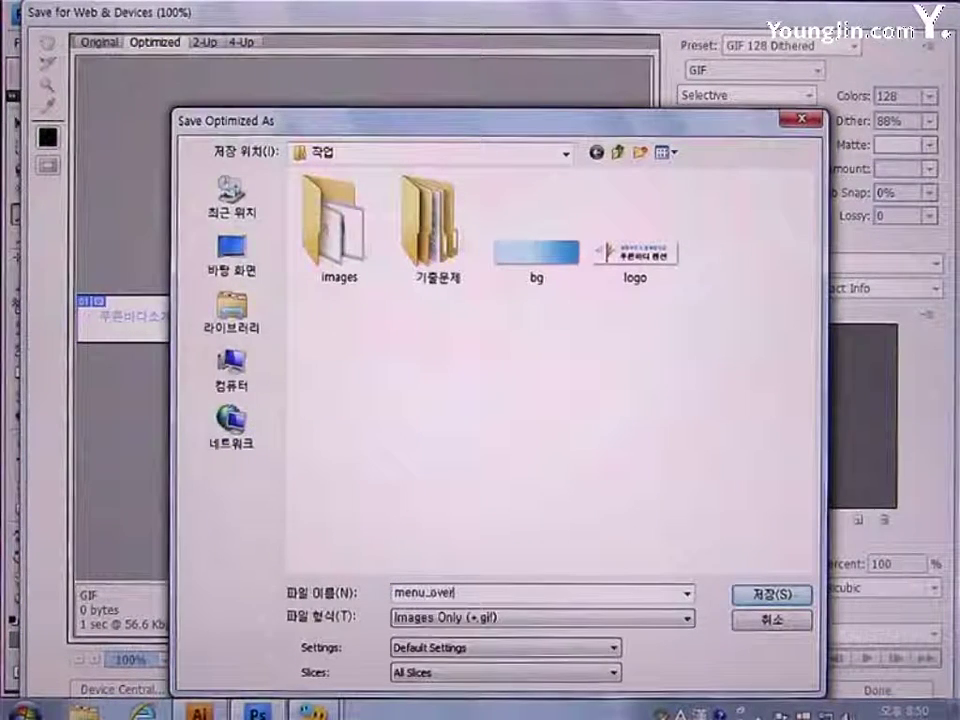
pyautogui.press('Return')
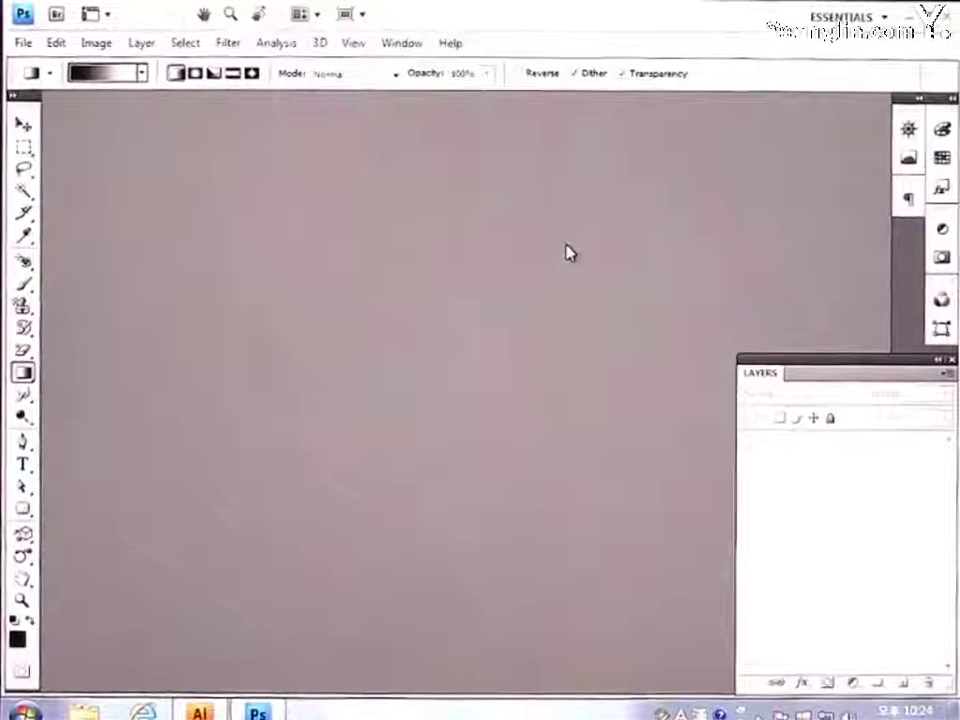
# Create a new 277 x 269 px document at 72 pixels/inch in RGB Color with a white background.
pyautogui.click(22, 43)
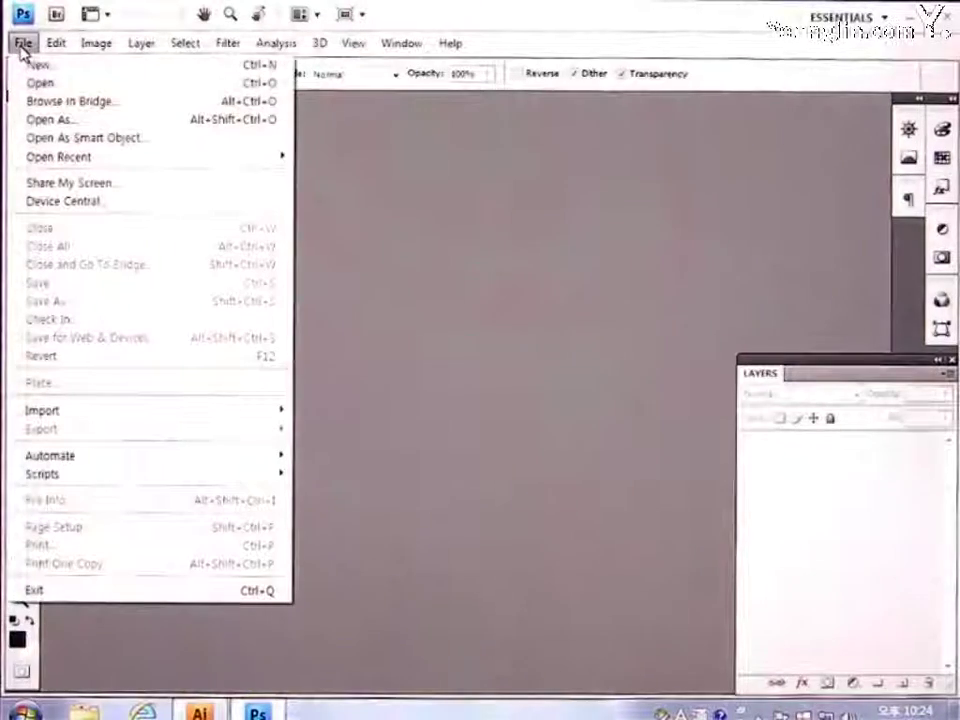
pyautogui.click(28, 81)
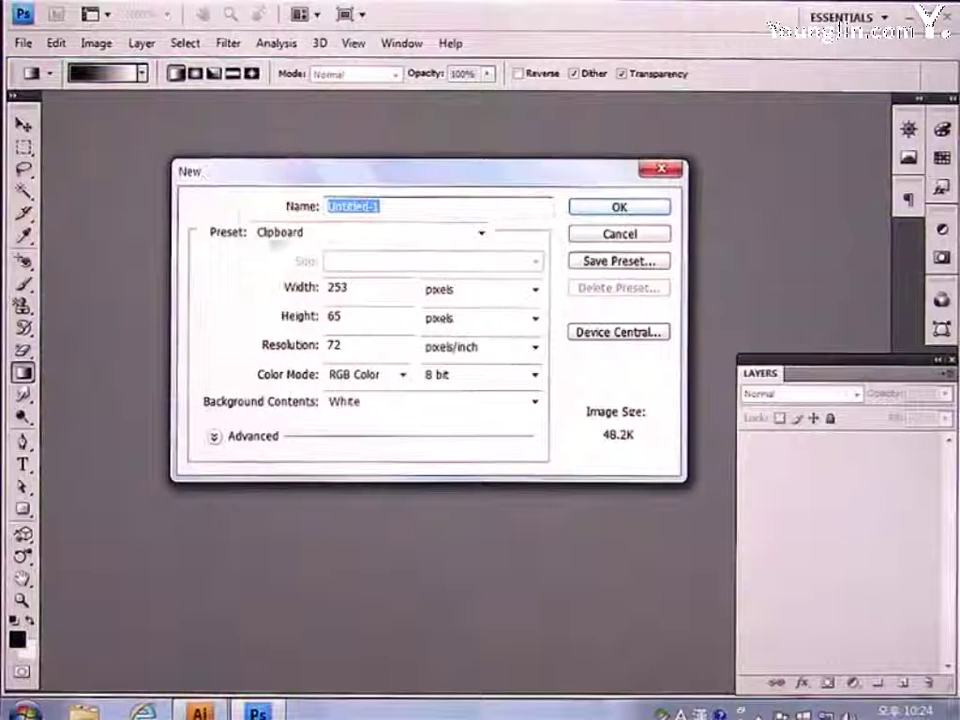
pyautogui.doubleClick(352, 286)
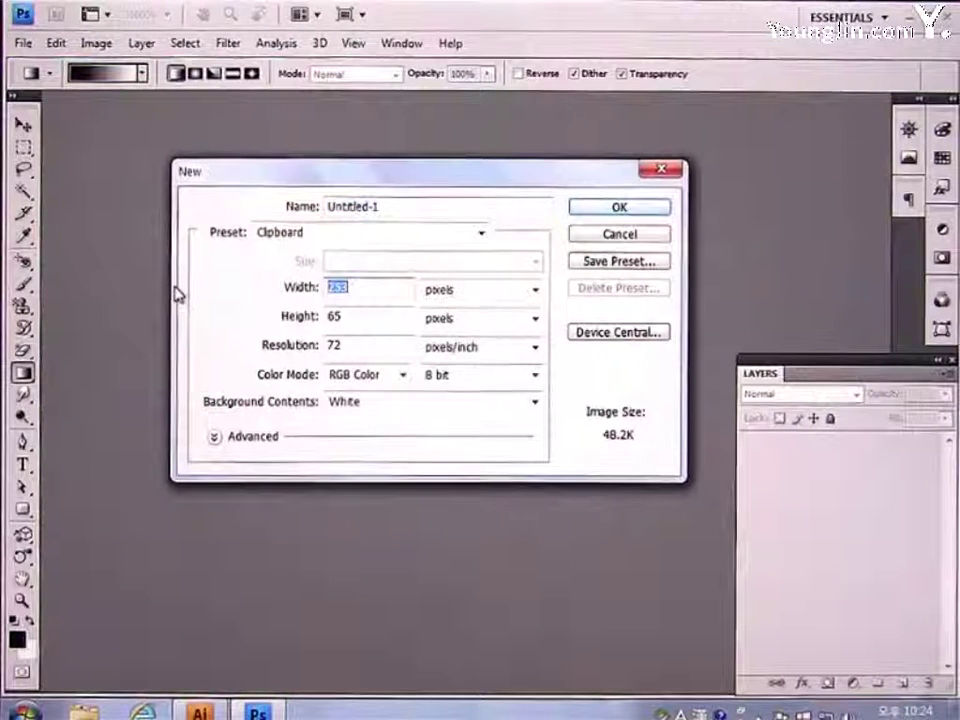
pyautogui.write('277')
pyautogui.click(467, 292)
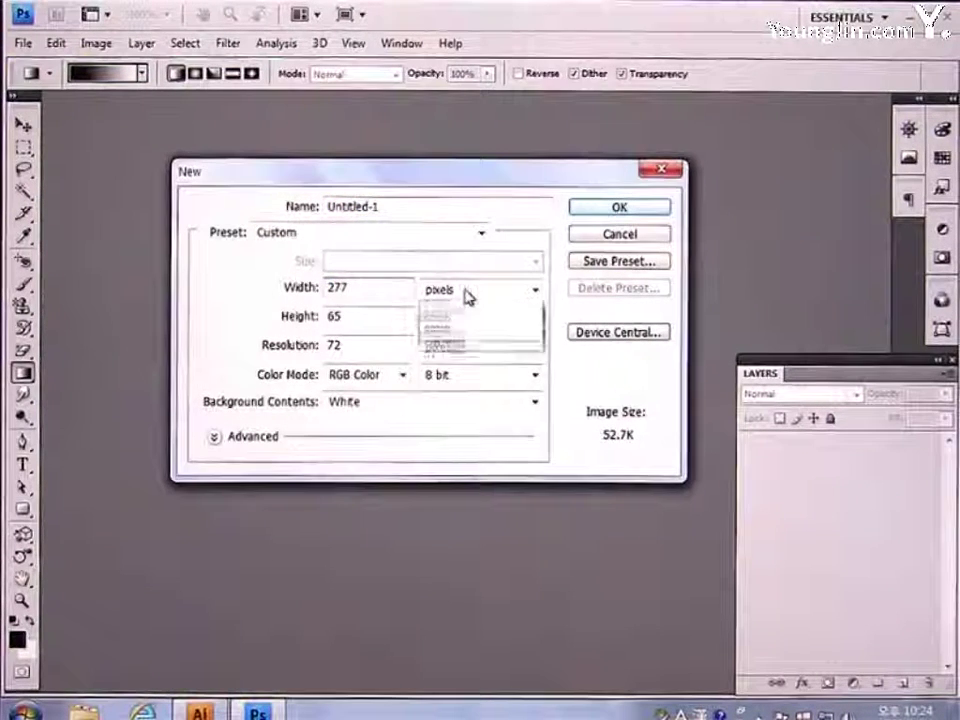
pyautogui.click(461, 309)
pyautogui.doubleClick(359, 314)
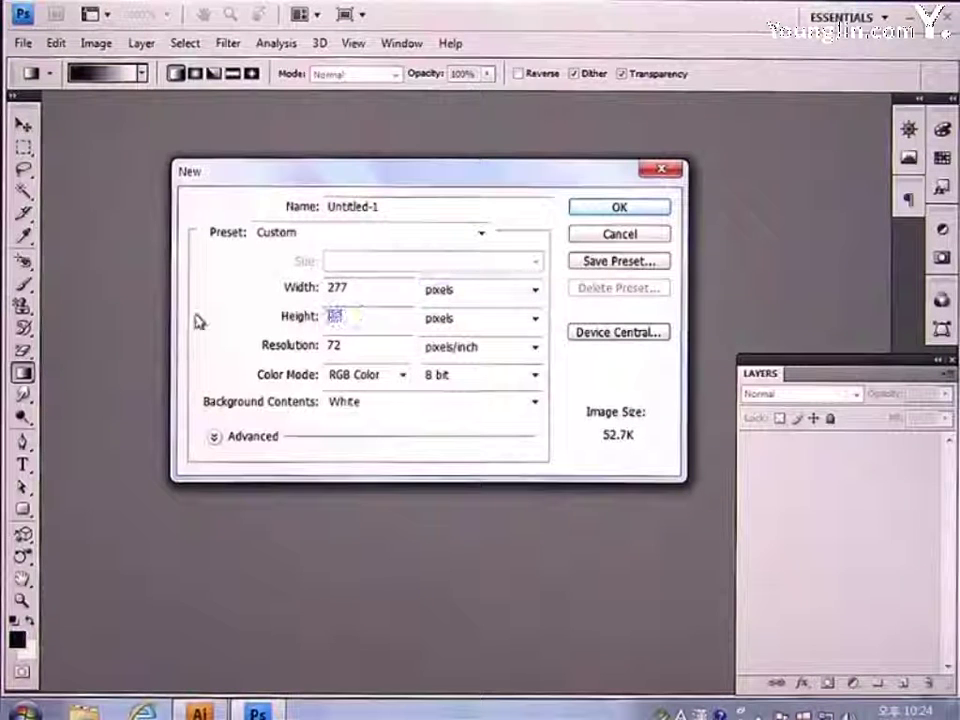
pyautogui.write('26')
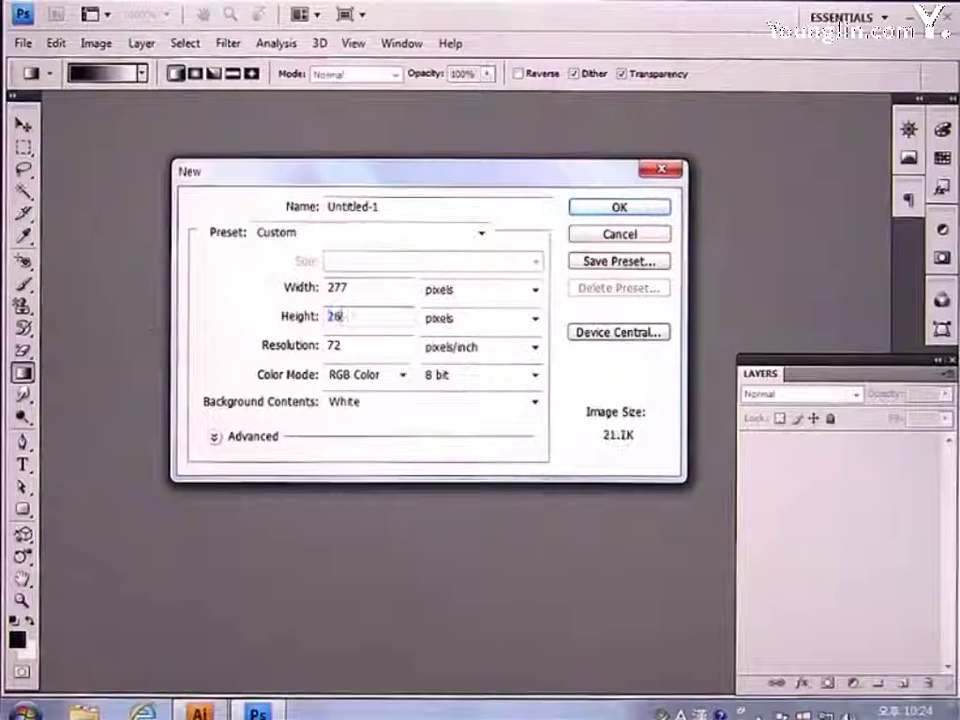
pyautogui.write('9')
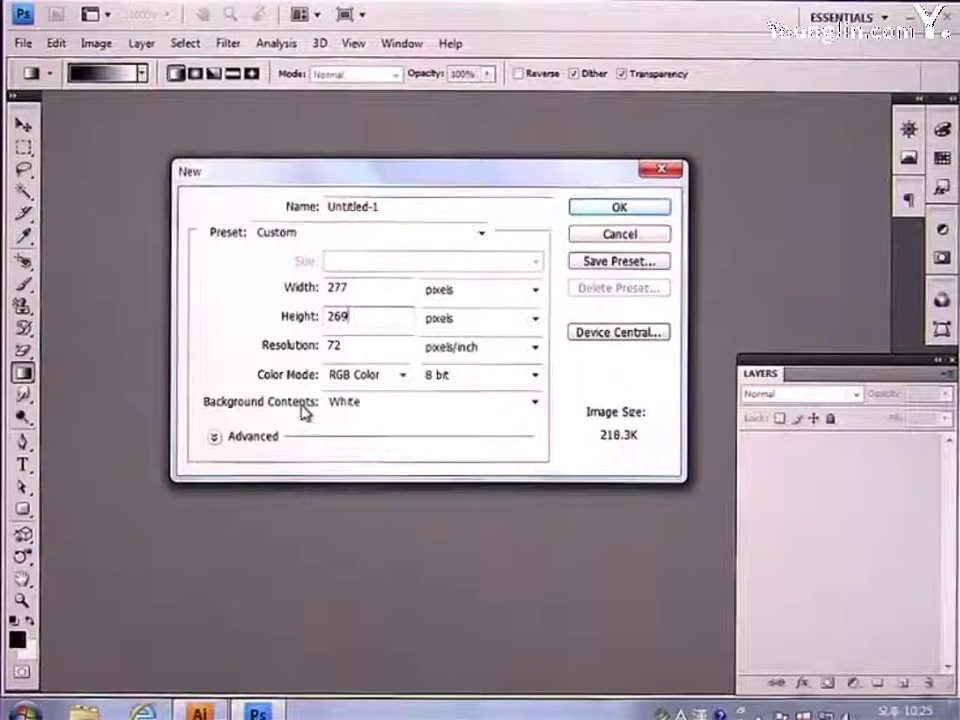
pyautogui.click(632, 205)
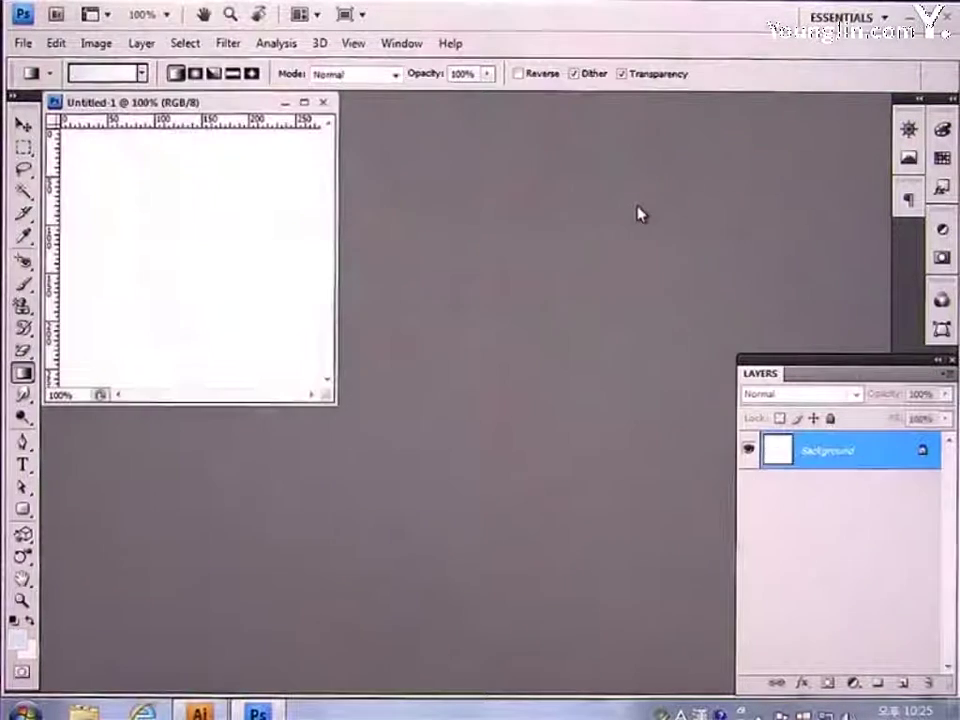
# Enlarge the new document's window and open image1 from the source folder, placing its window below the blank canvas.
pyautogui.moveTo(336, 402); pyautogui.dragTo(681, 508)
pyautogui.click(22, 43)
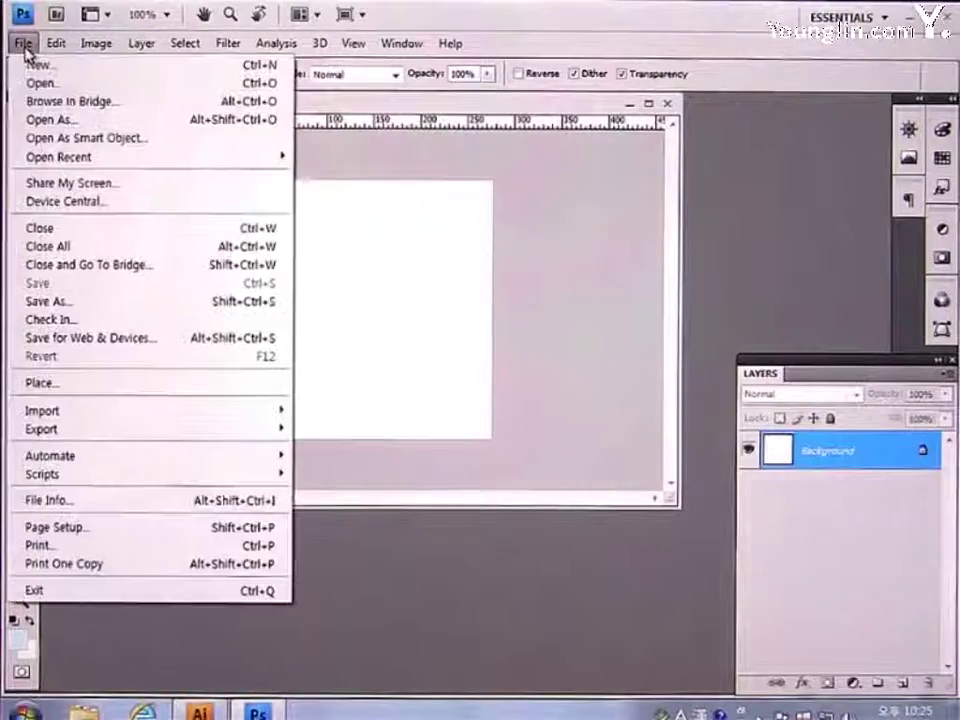
pyautogui.click(47, 81)
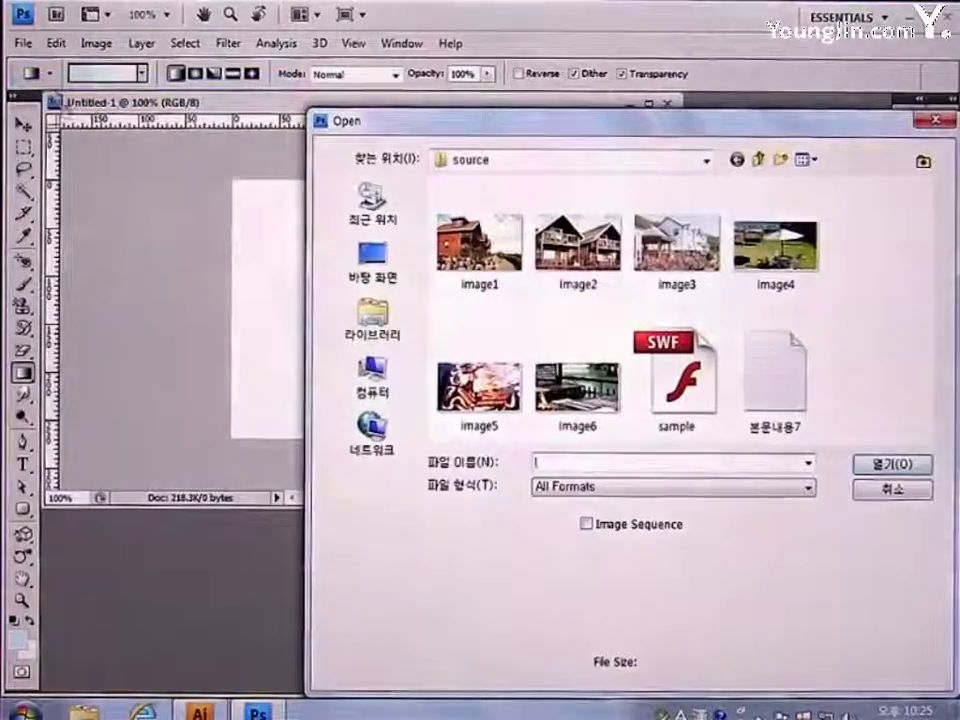
pyautogui.click(456, 261)
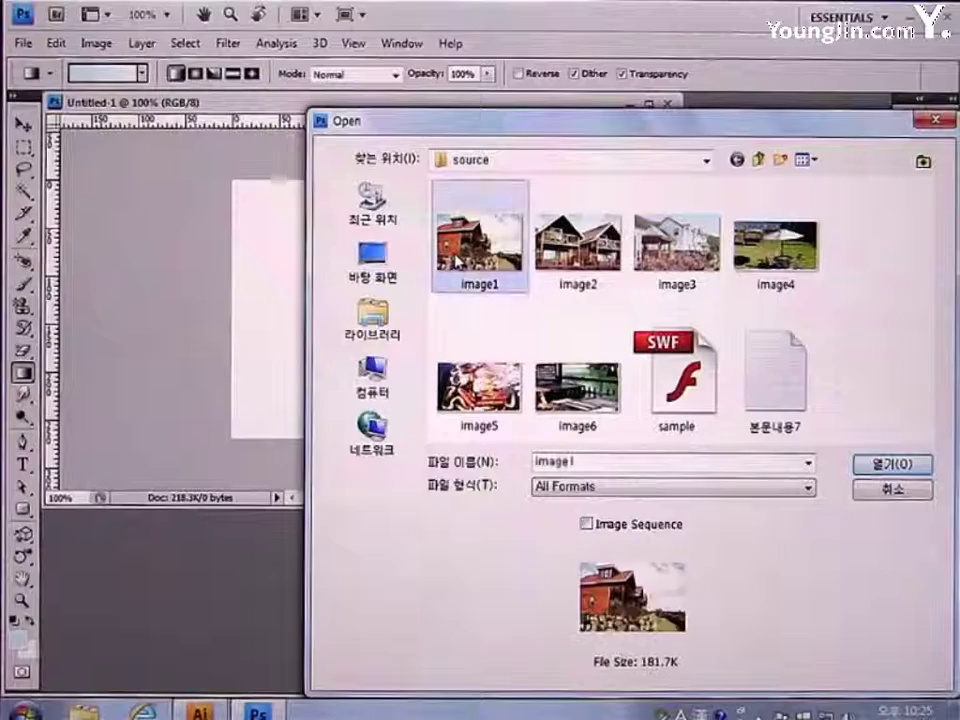
pyautogui.click(874, 472)
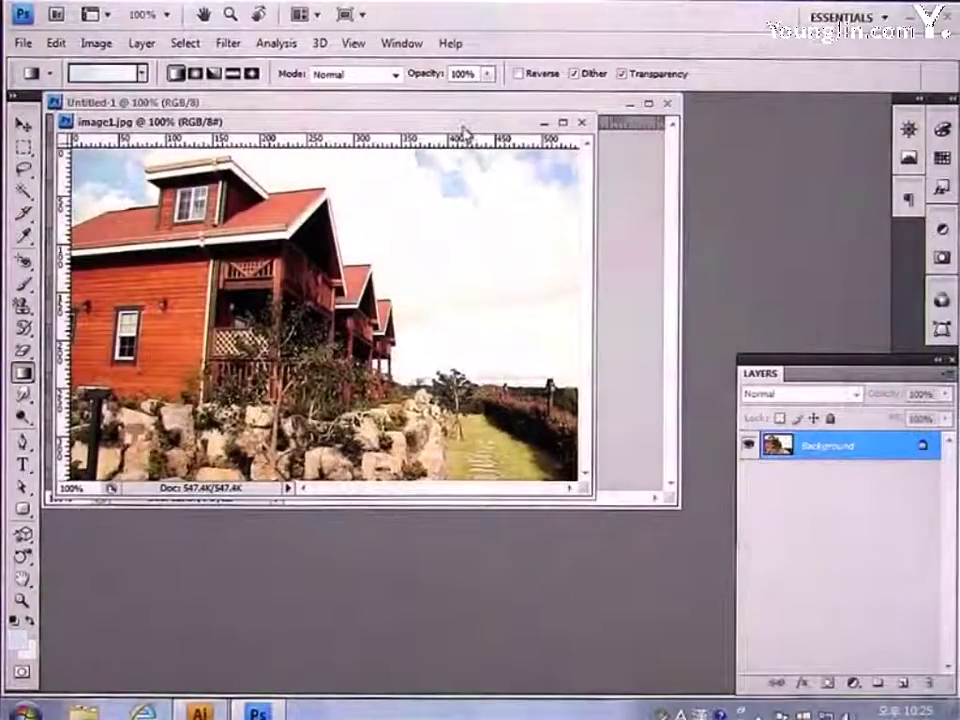
pyautogui.moveTo(463, 131); pyautogui.dragTo(471, 269)
# Copy the house photo from image1 into the blank document as a new layer and close image1.
pyautogui.press('v')
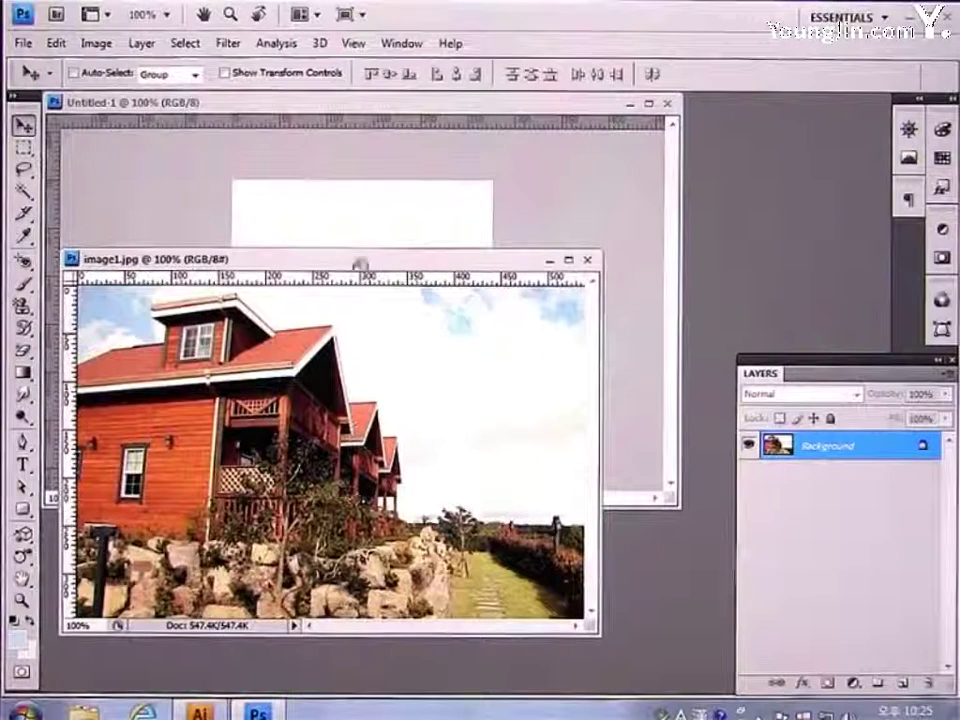
pyautogui.moveTo(358, 263); pyautogui.dragTo(366, 232)
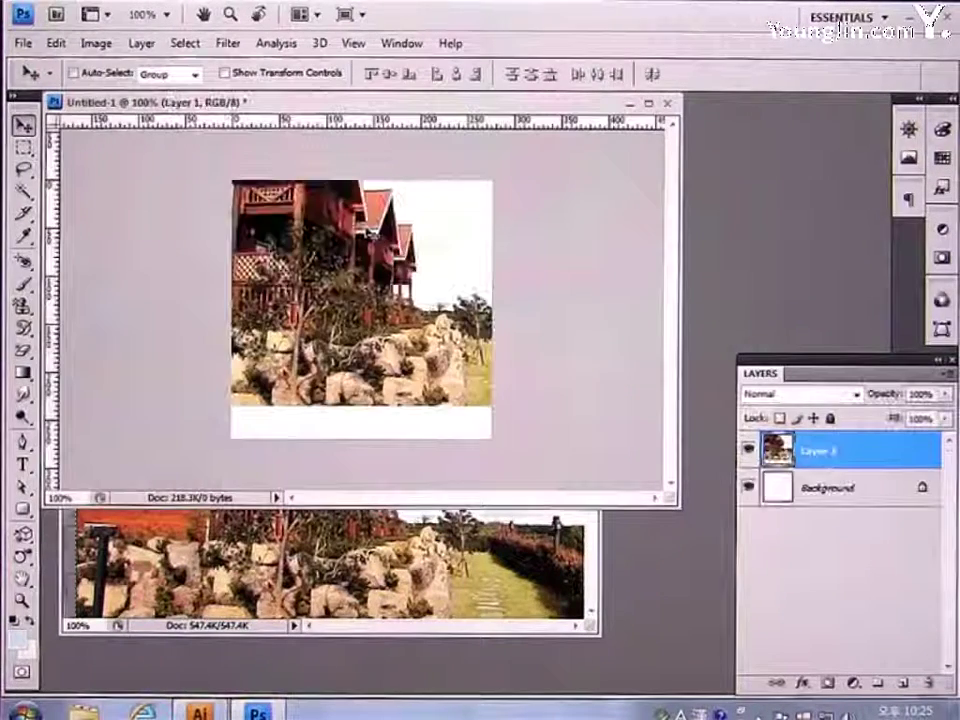
pyautogui.click(447, 562)
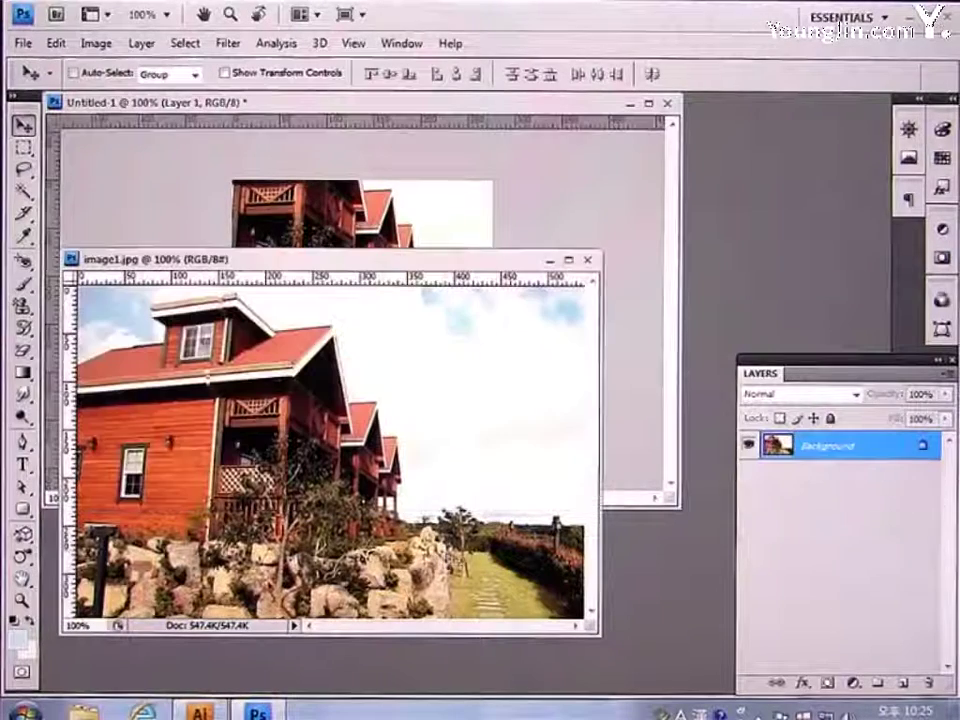
pyautogui.click(588, 260)
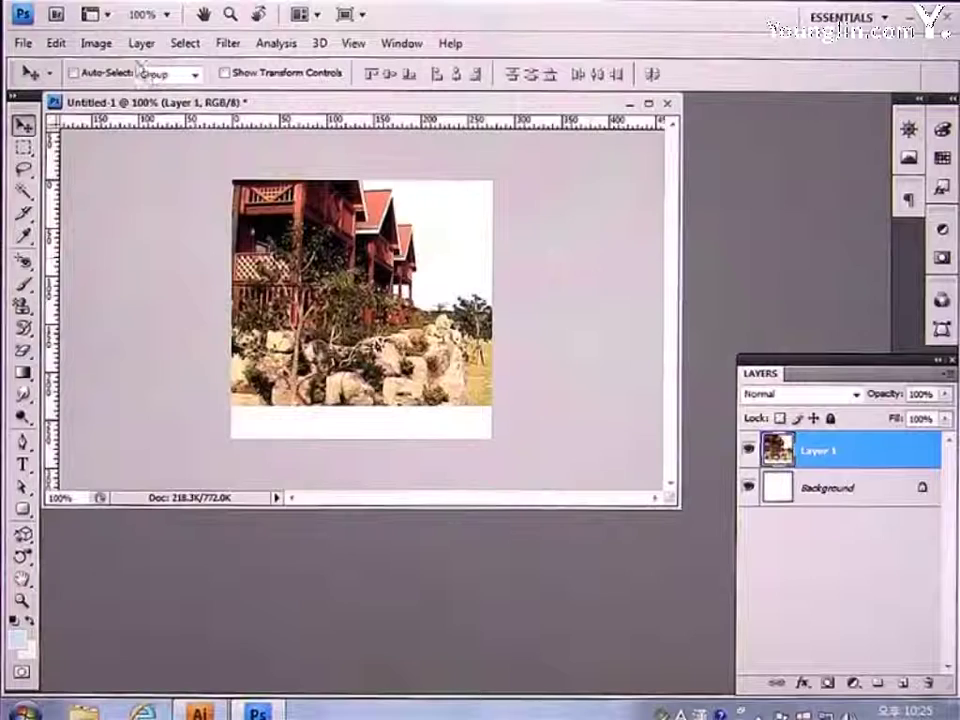
# Scale the house photo on Layer 1 proportionally to about 78.5% and position it to cover the whole canvas.
pyautogui.click(56, 43)
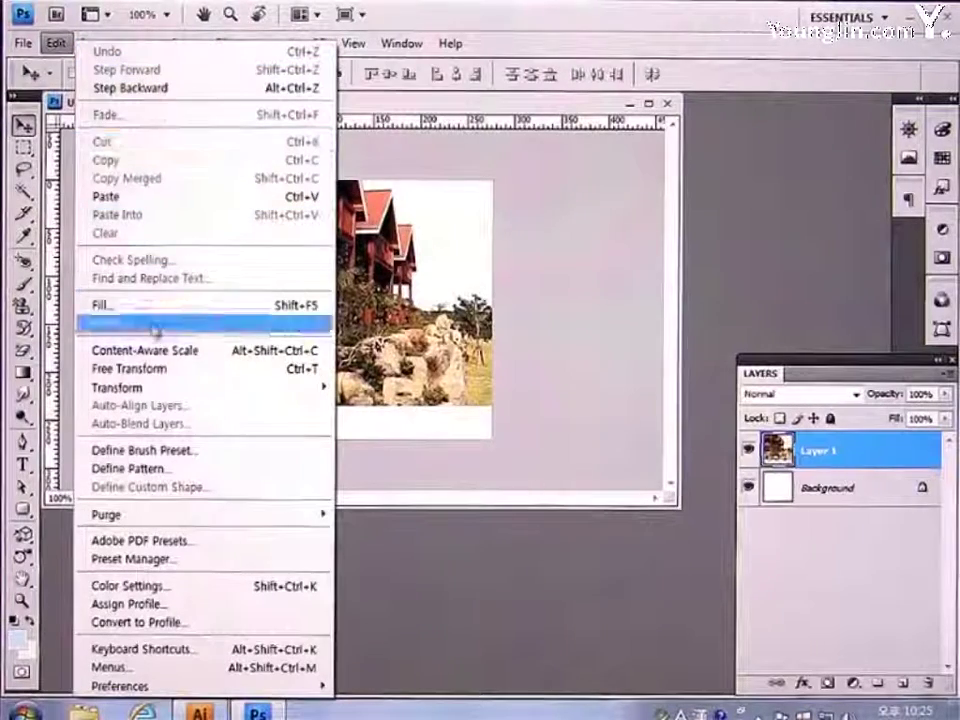
pyautogui.click(150, 372)
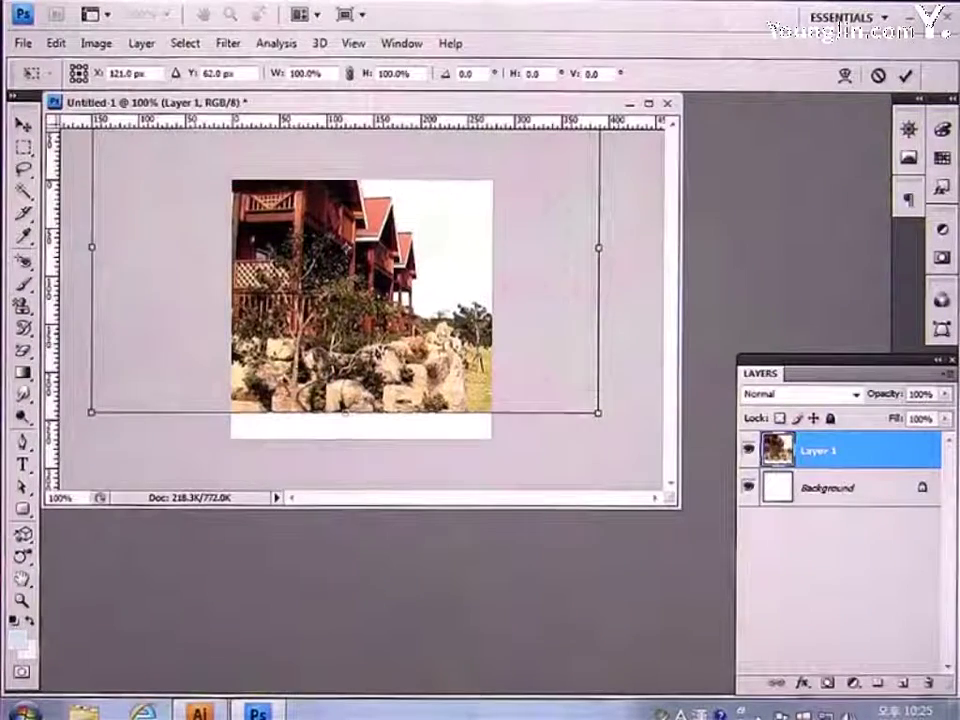
pyautogui.moveTo(535, 218); pyautogui.dragTo(535, 294)
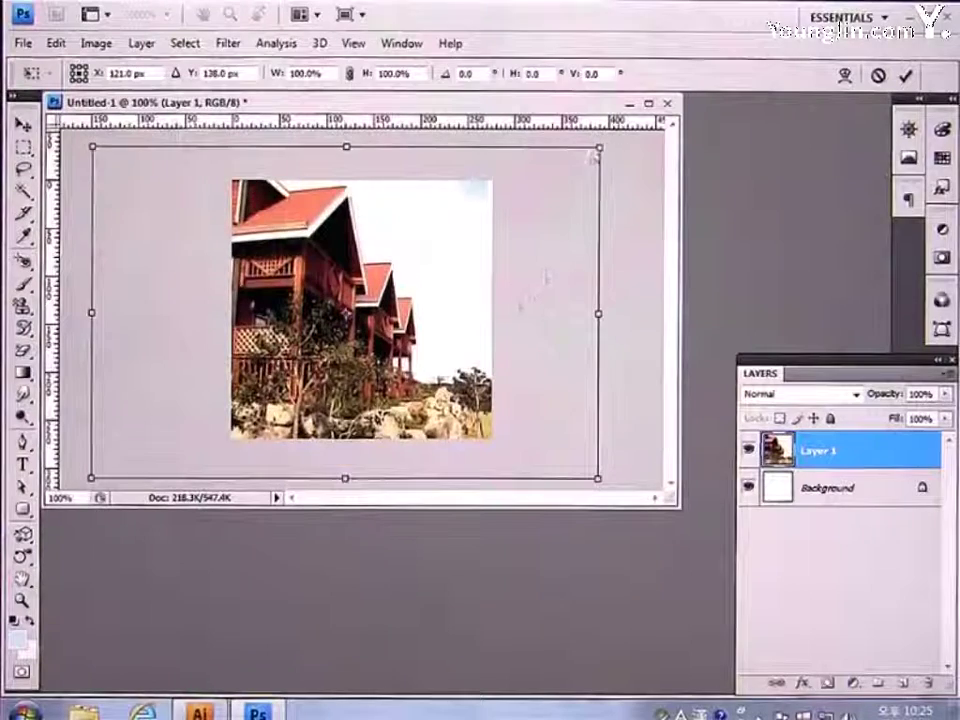
pyautogui.moveTo(595, 153); pyautogui.dragTo(558, 186)
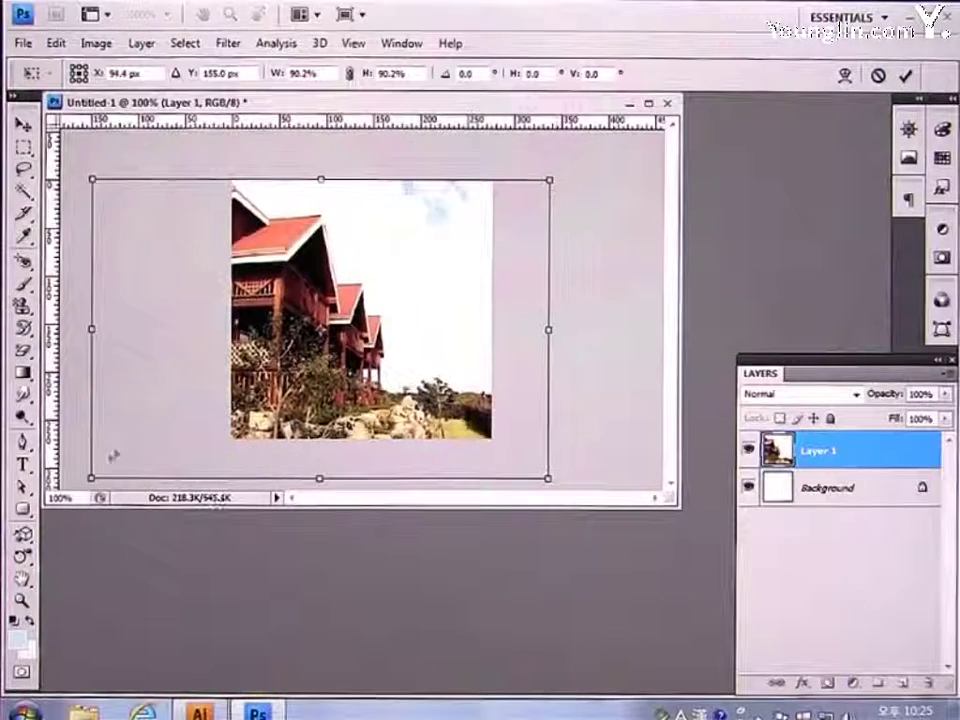
pyautogui.moveTo(92, 478); pyautogui.dragTo(150, 441)
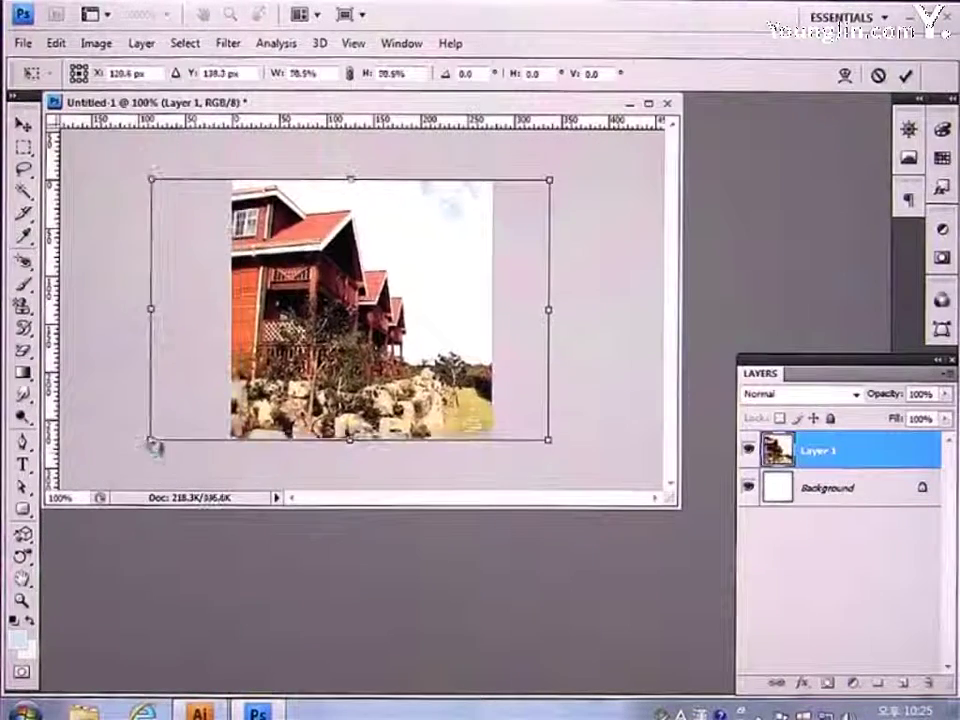
pyautogui.press('Return')
# Apply a Levels adjustment to Layer 1 with the black input level at 10 and the white input level at 220.
pyautogui.click(96, 43)
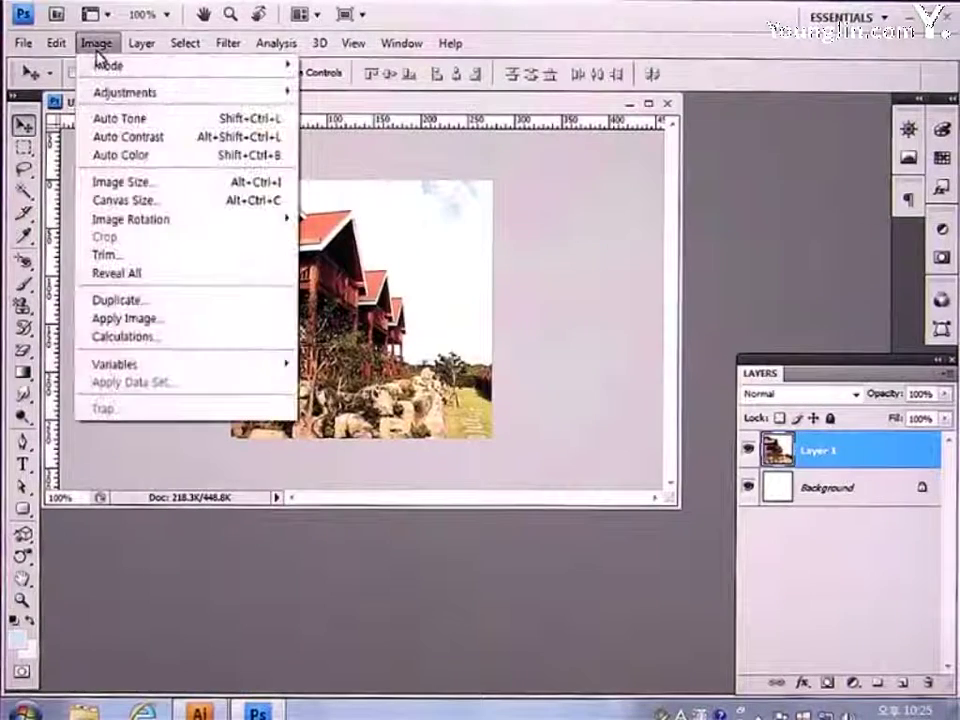
pyautogui.moveTo(100, 93)
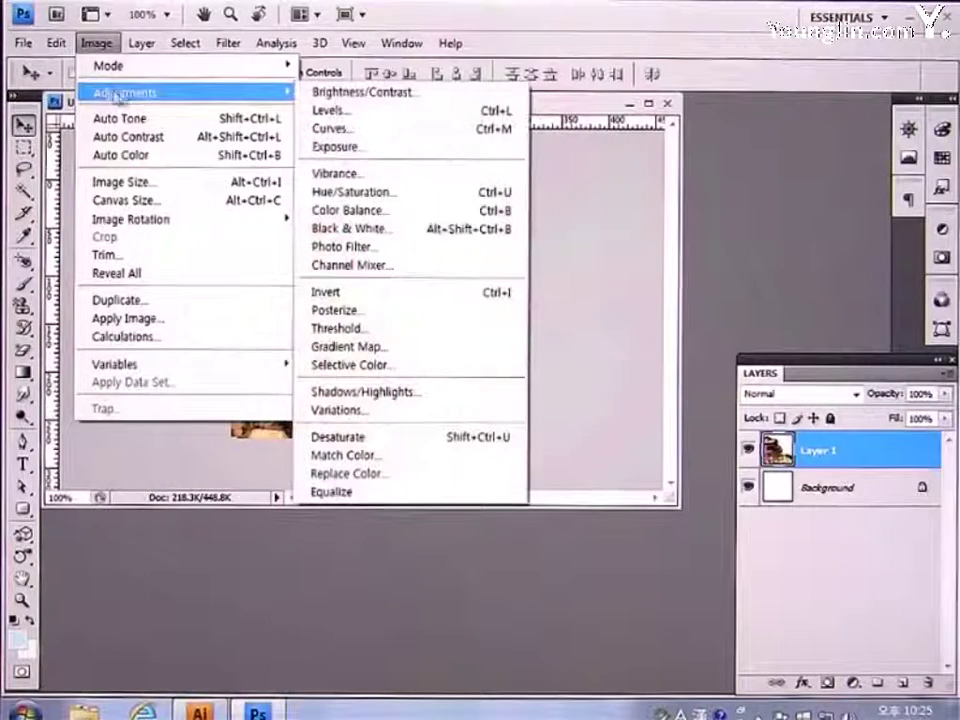
pyautogui.click(354, 110)
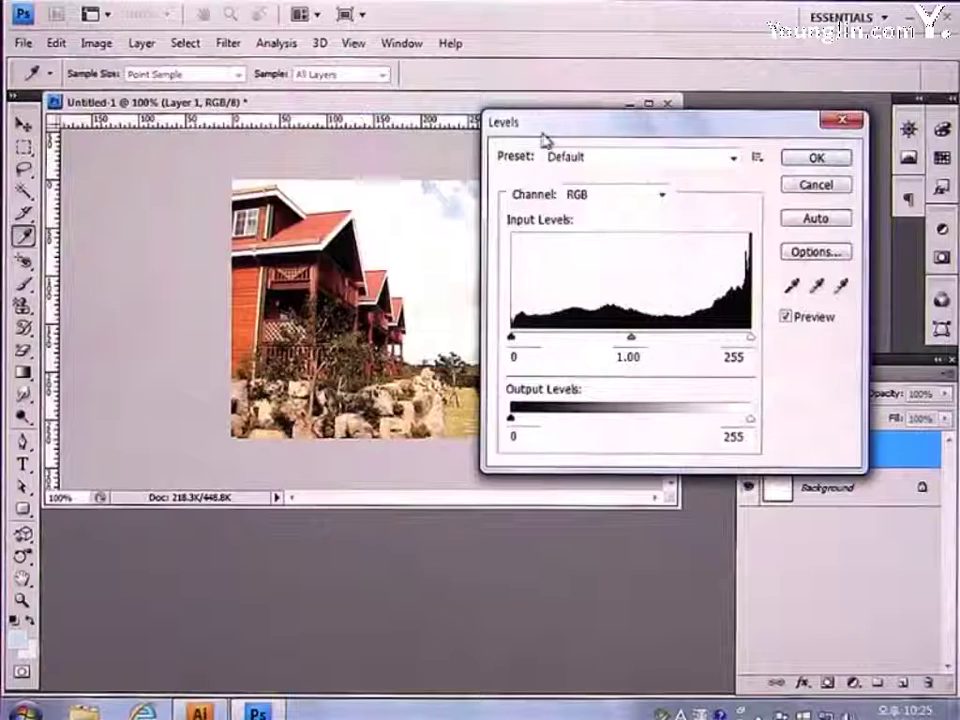
pyautogui.moveTo(566, 137); pyautogui.dragTo(574, 137)
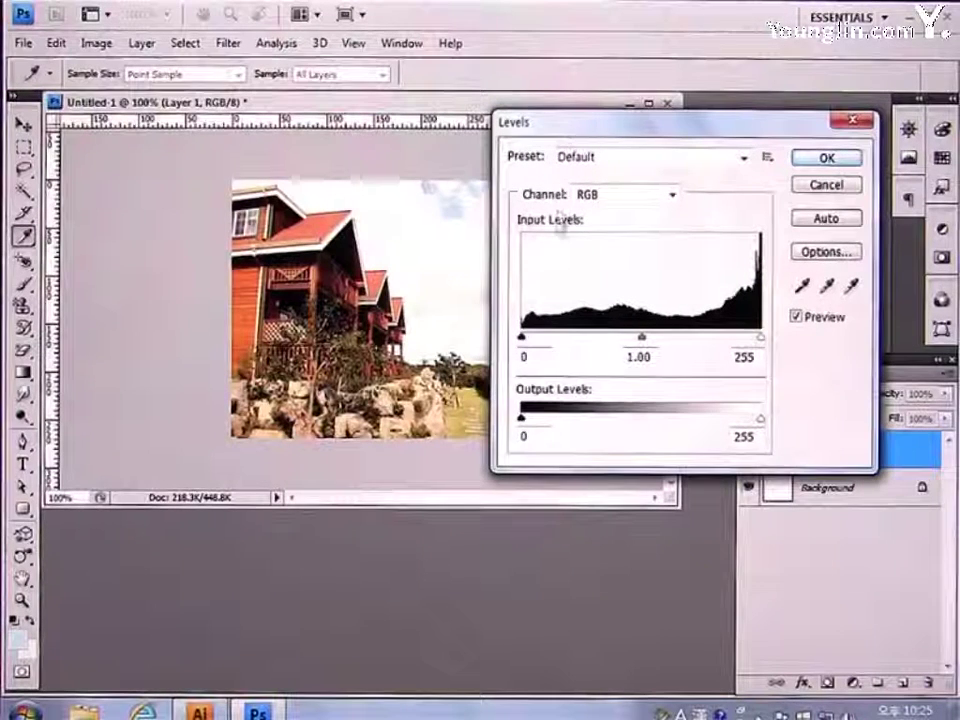
pyautogui.click(535, 356)
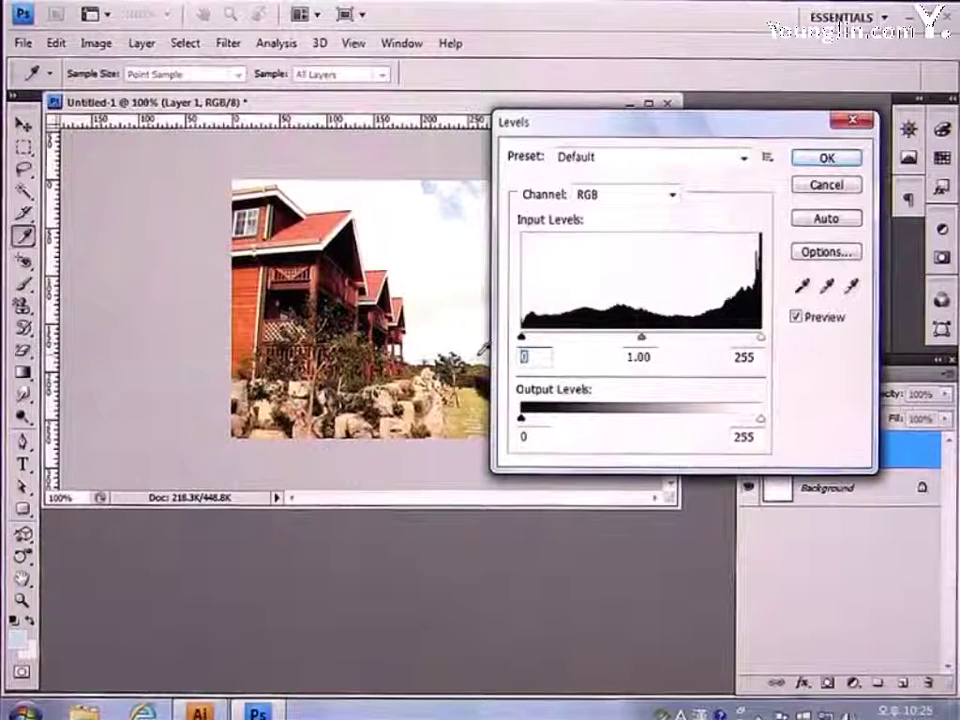
pyautogui.write('10')
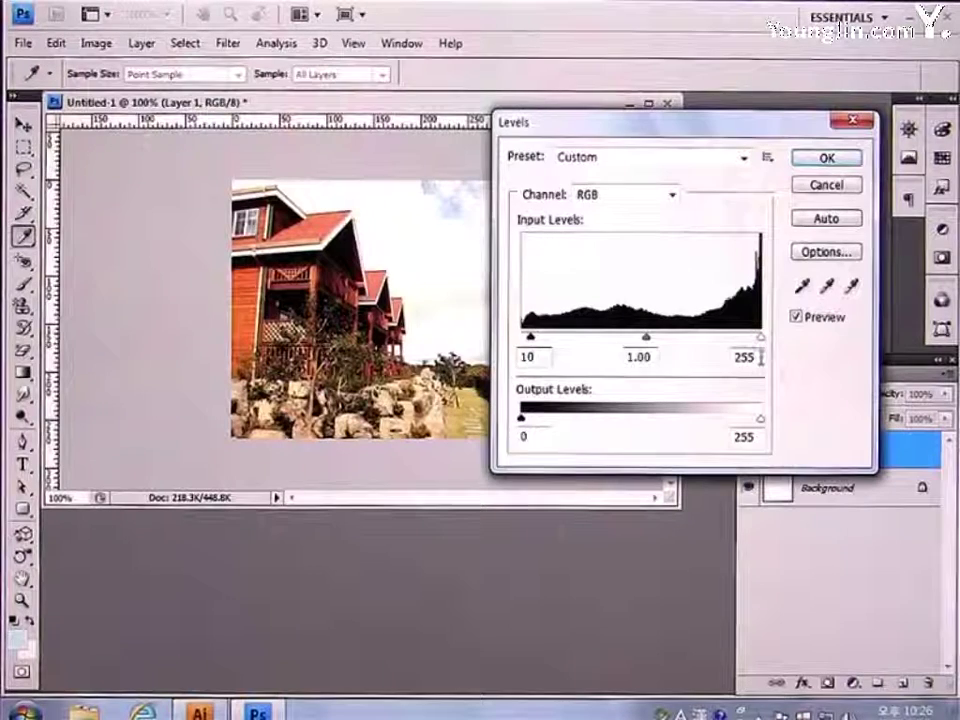
pyautogui.click(761, 357)
pyautogui.write('220')
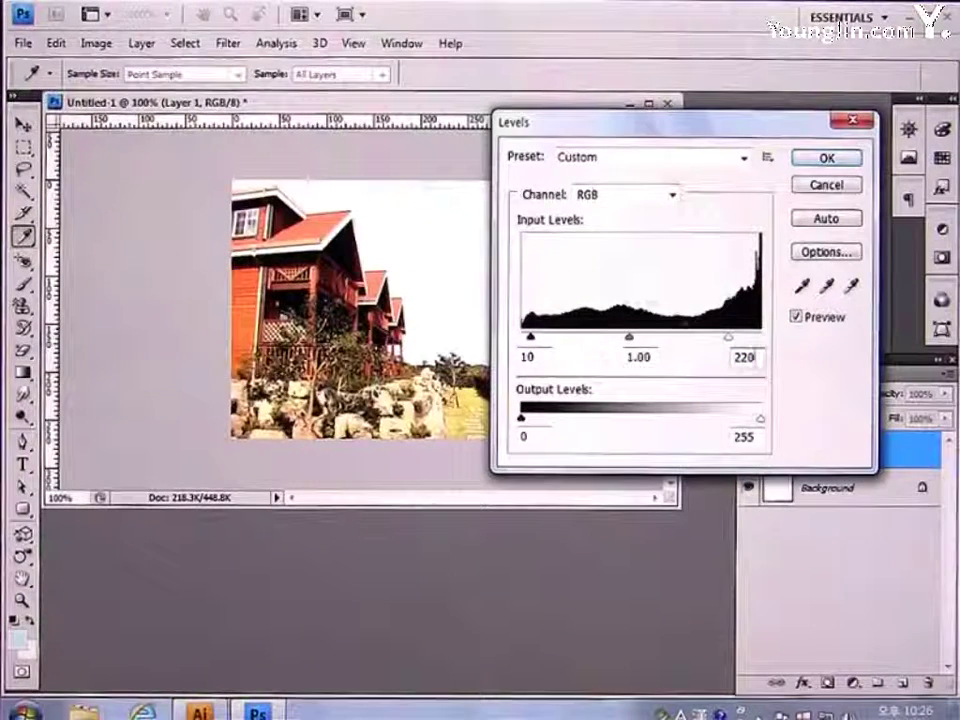
pyautogui.click(822, 158)
# Open image2 from the source folder and place its window over the lower part of the composition's window.
pyautogui.click(22, 43)
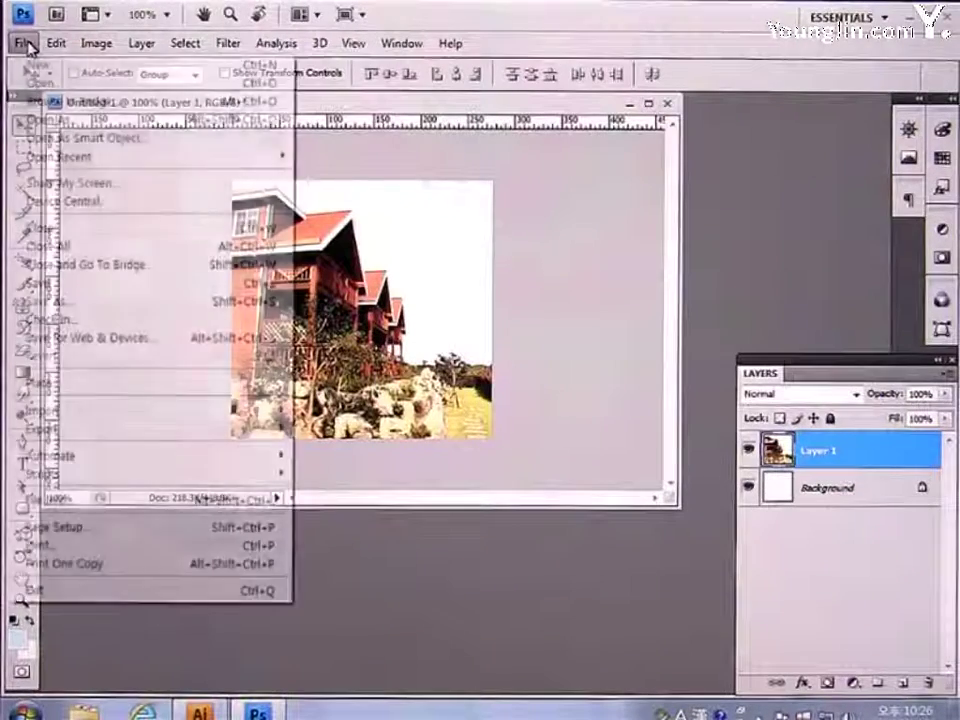
pyautogui.click(46, 84)
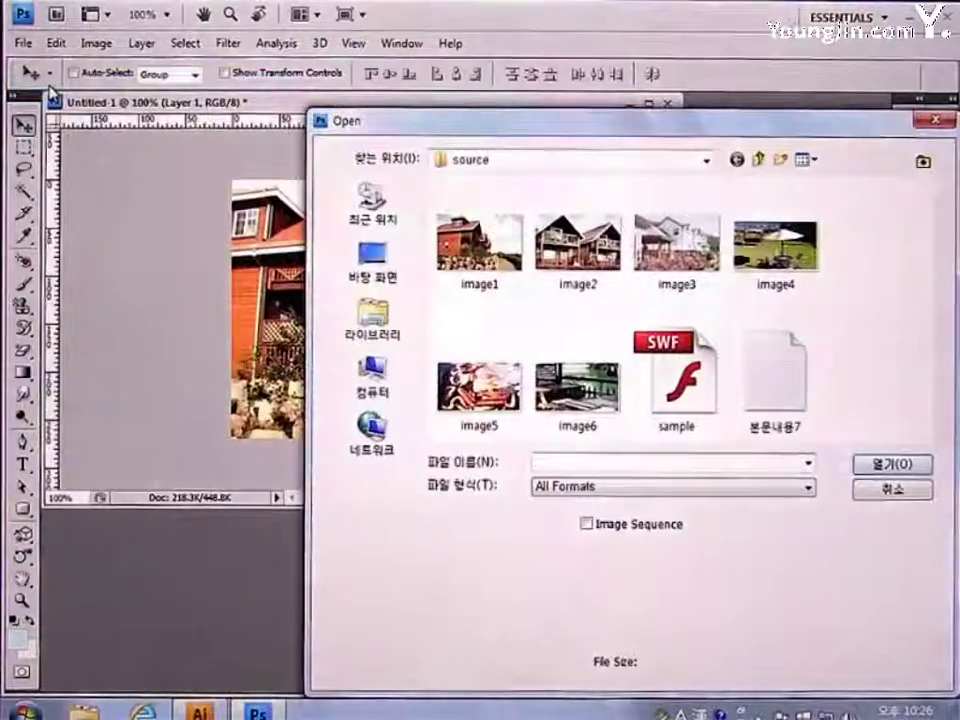
pyautogui.click(577, 265)
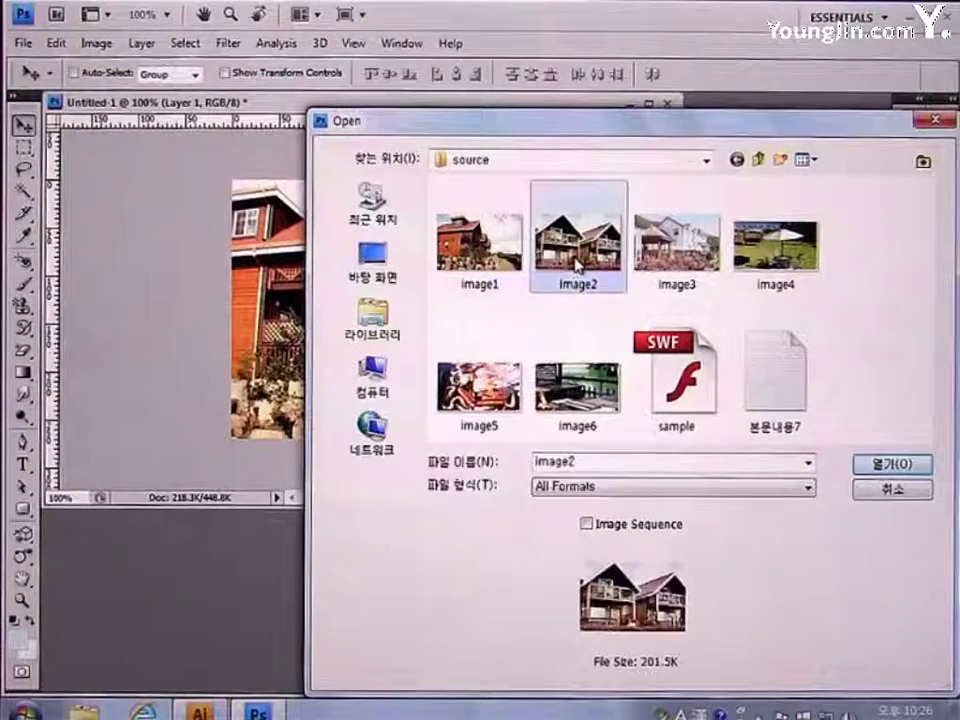
pyautogui.click(892, 464)
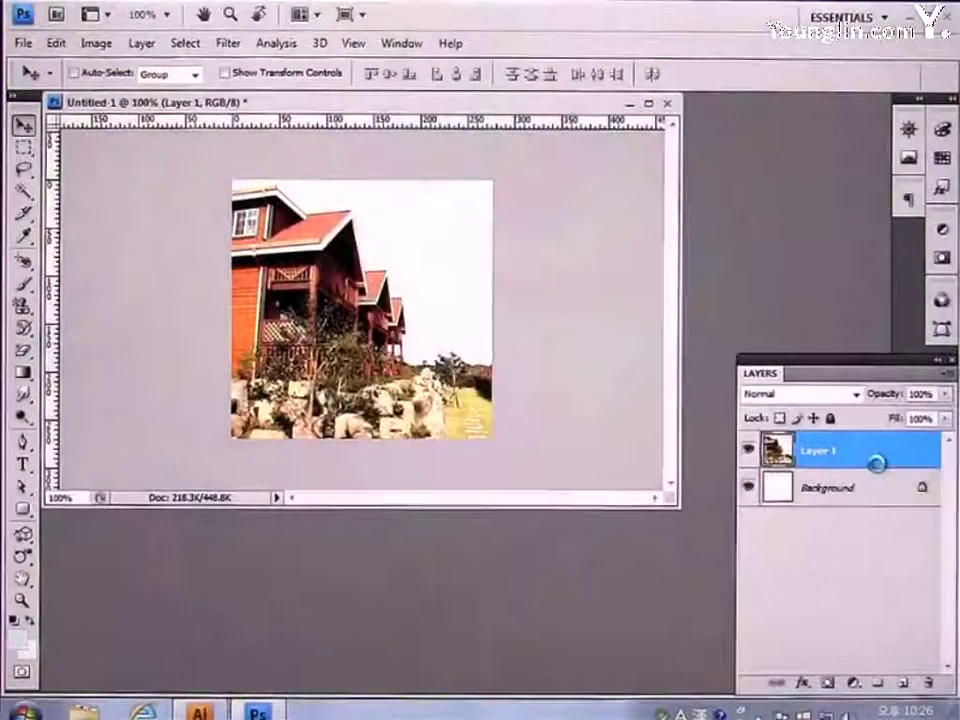
pyautogui.moveTo(416, 126); pyautogui.dragTo(453, 388)
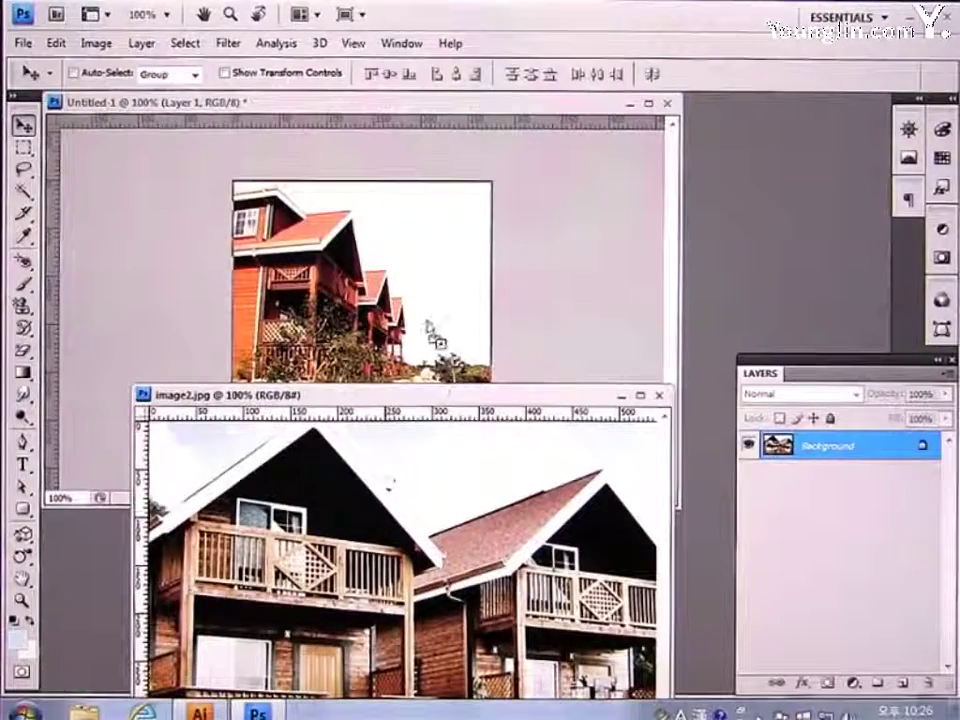
# Copy the image2 photo of the two wooden houses into the composition as a new layer and close image2.
pyautogui.moveTo(430, 330); pyautogui.dragTo(430, 330)
pyautogui.click(387, 418)
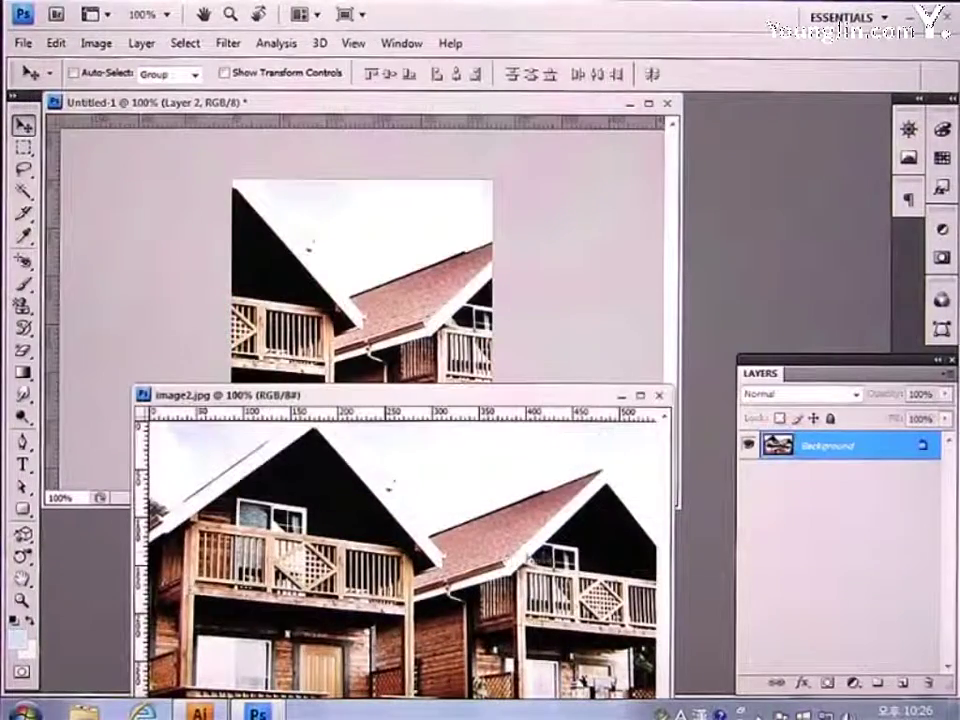
pyautogui.click(659, 395)
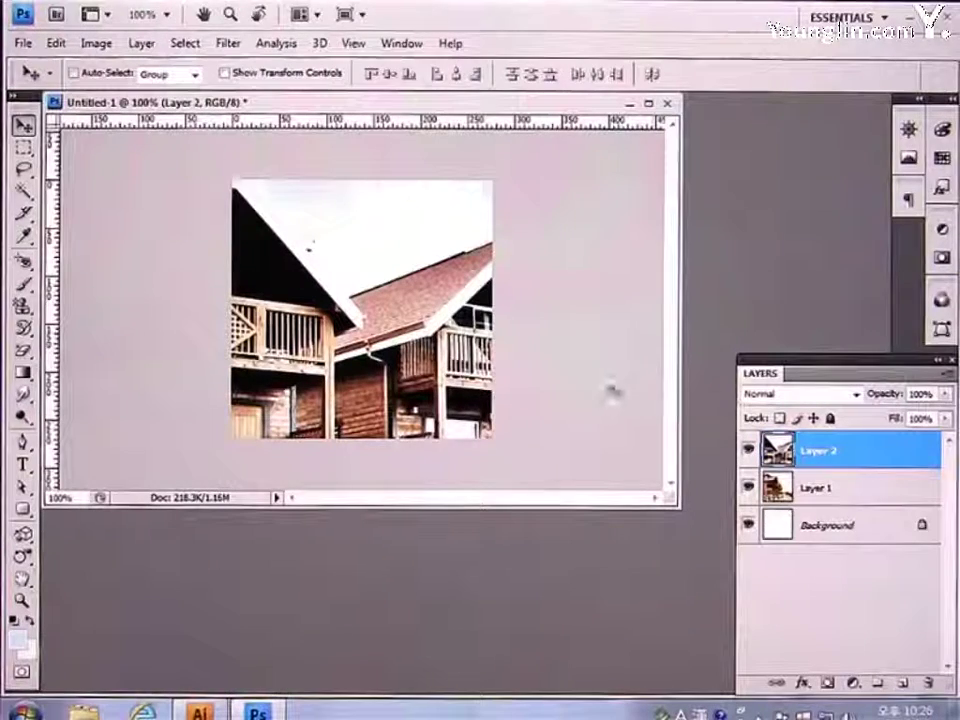
# Scale Layer 2 proportionally to about 78.9% and position it to fill the canvas with the front wooden house in view.
pyautogui.hotkey('ctrl', 't')
pyautogui.moveTo(533, 375); pyautogui.dragTo(543, 346)
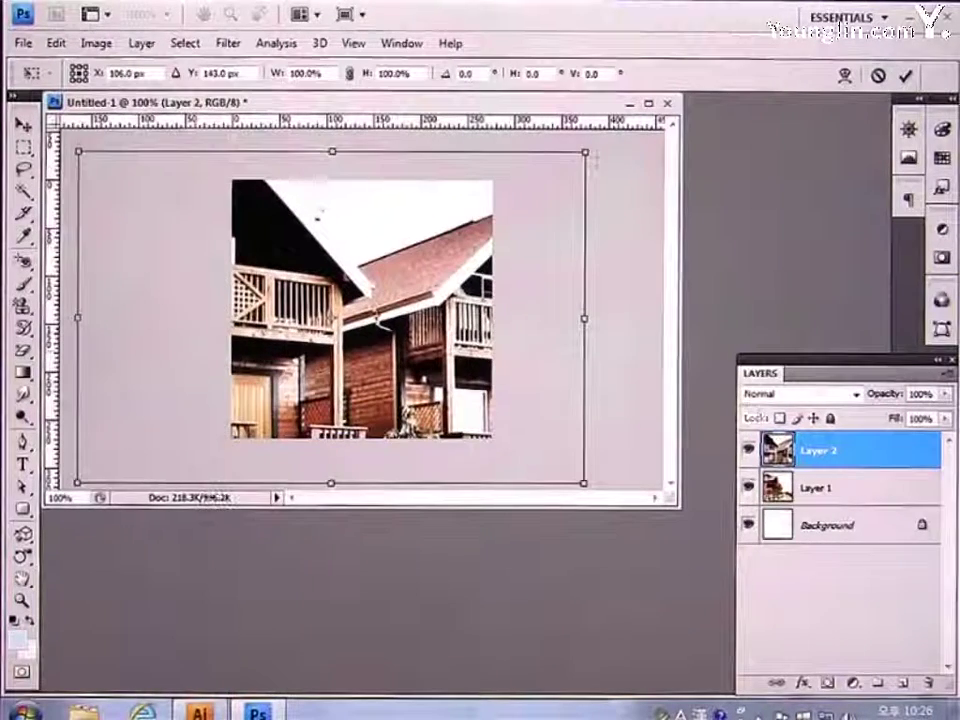
pyautogui.moveTo(590, 156); pyautogui.dragTo(548, 182)
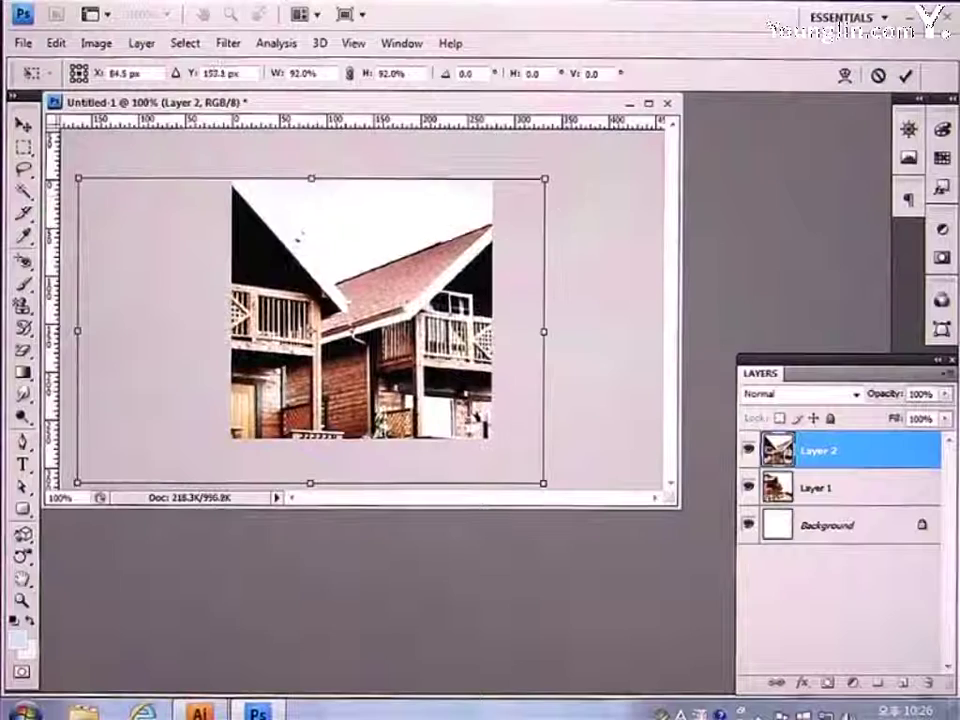
pyautogui.moveTo(77, 482); pyautogui.dragTo(147, 459)
pyautogui.moveTo(330, 228); pyautogui.dragTo(391, 228)
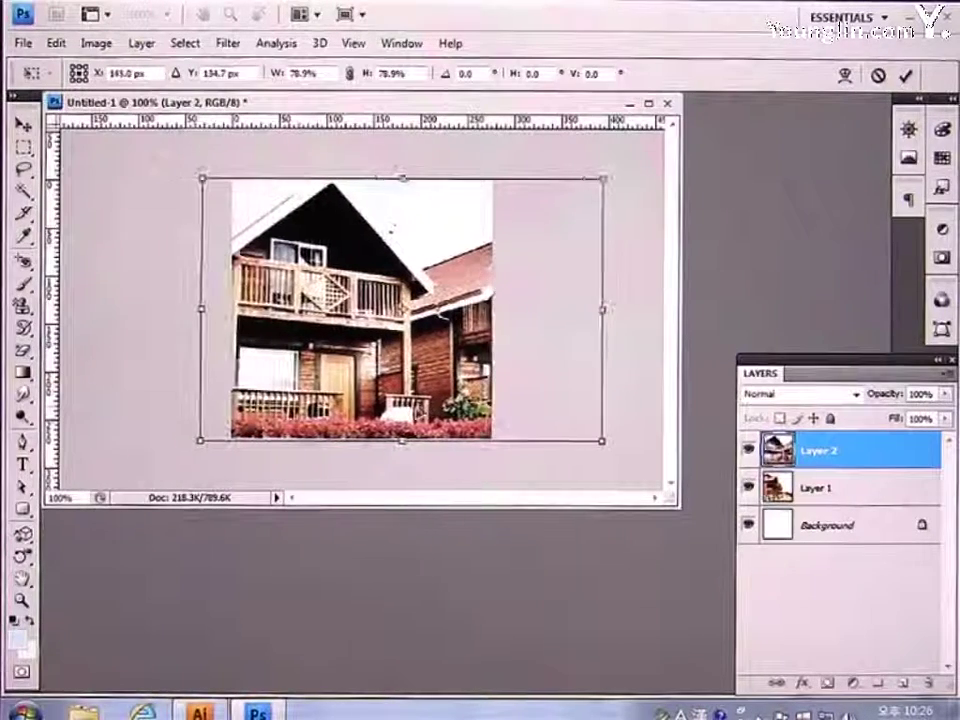
pyautogui.press('Return')
# Apply a Hue/Saturation adjustment to Layer 2 with the saturation at 30.
pyautogui.click(99, 45)
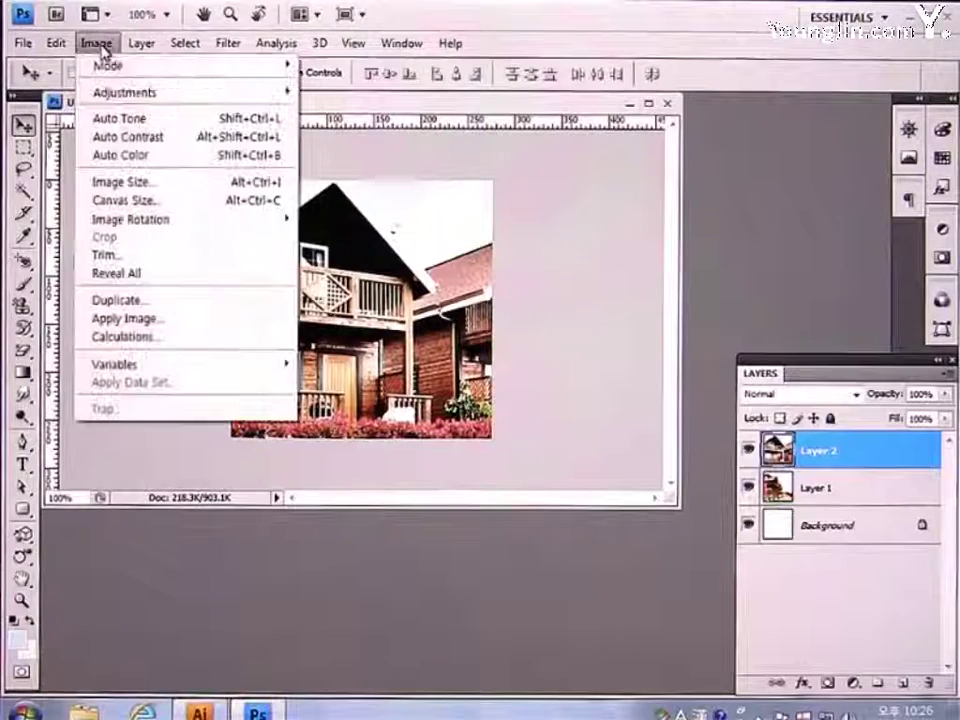
pyautogui.moveTo(184, 92)
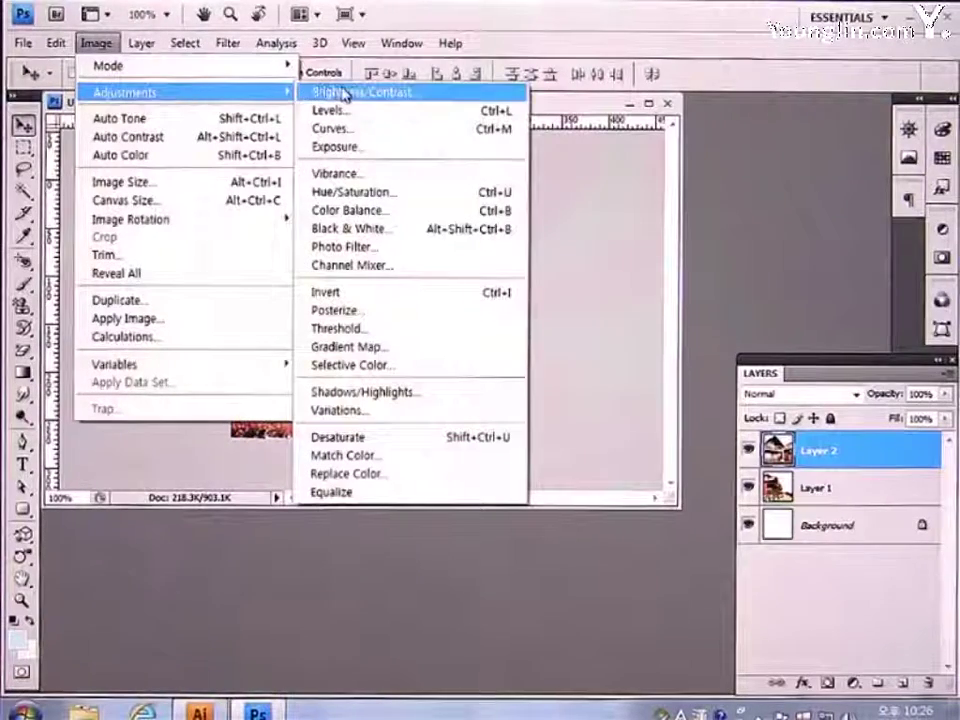
pyautogui.click(369, 192)
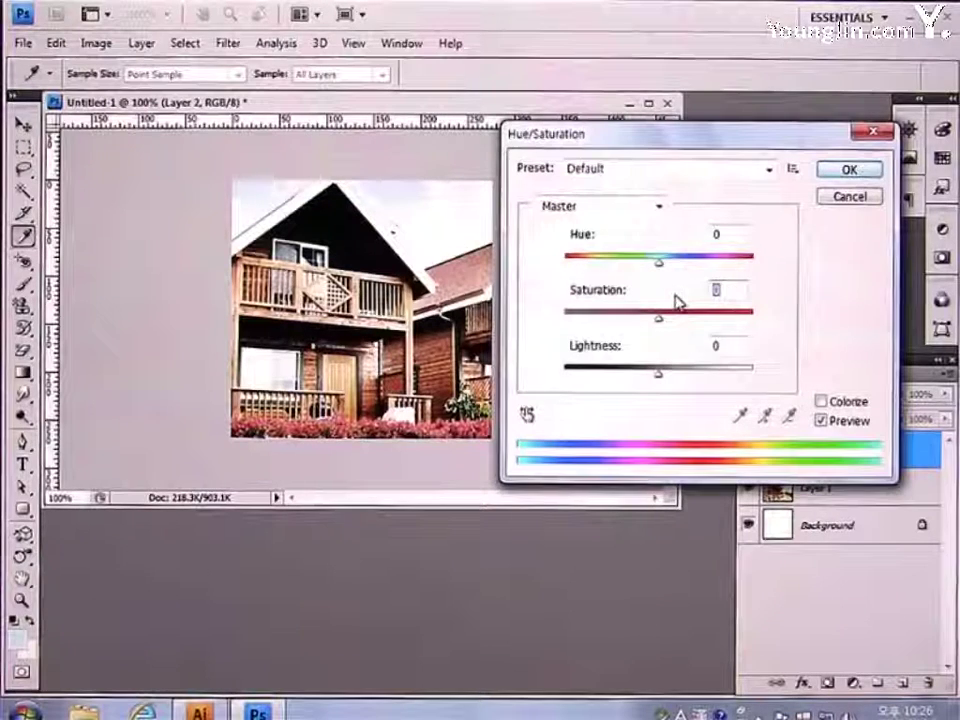
pyautogui.write('30')
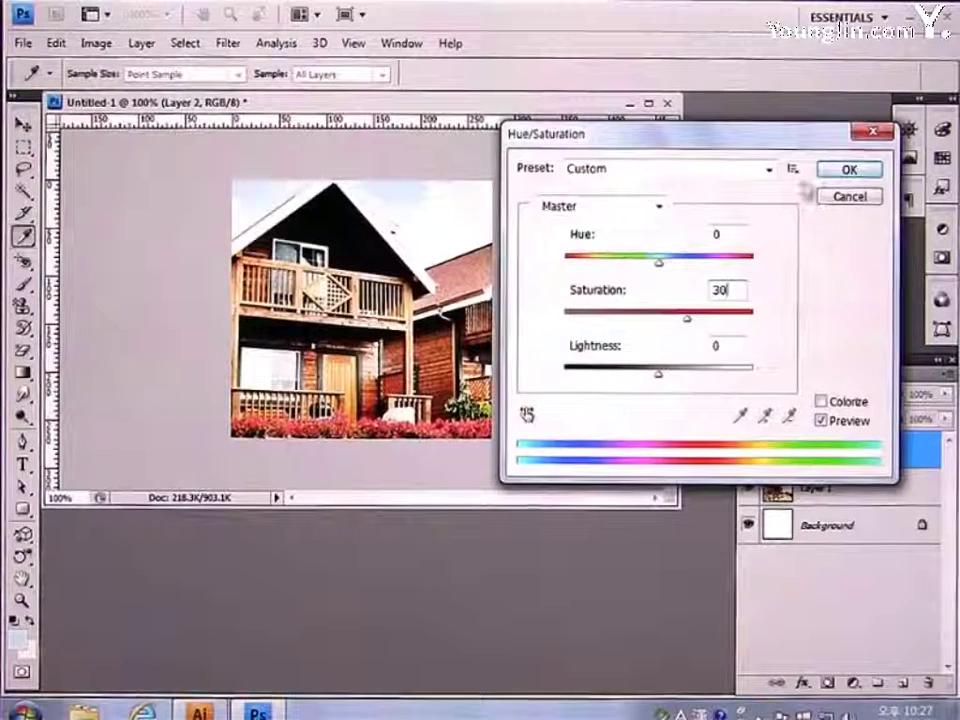
pyautogui.click(845, 170)
pyautogui.press('v')
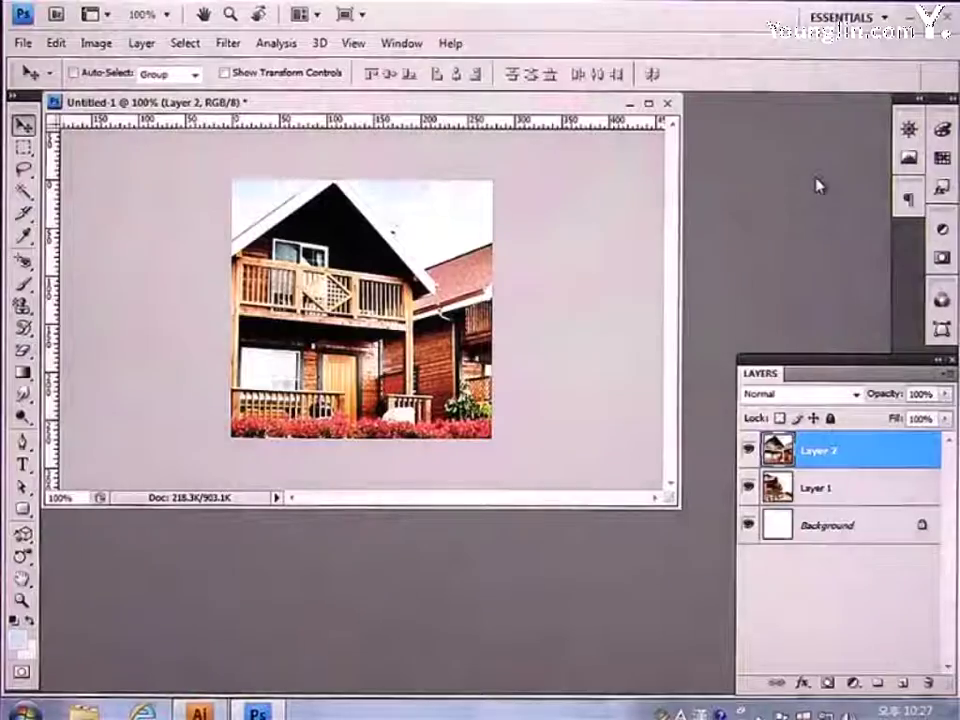
# Open image3 from the source folder and move its window down so the composition's canvas stays accessible.
pyautogui.click(22, 43)
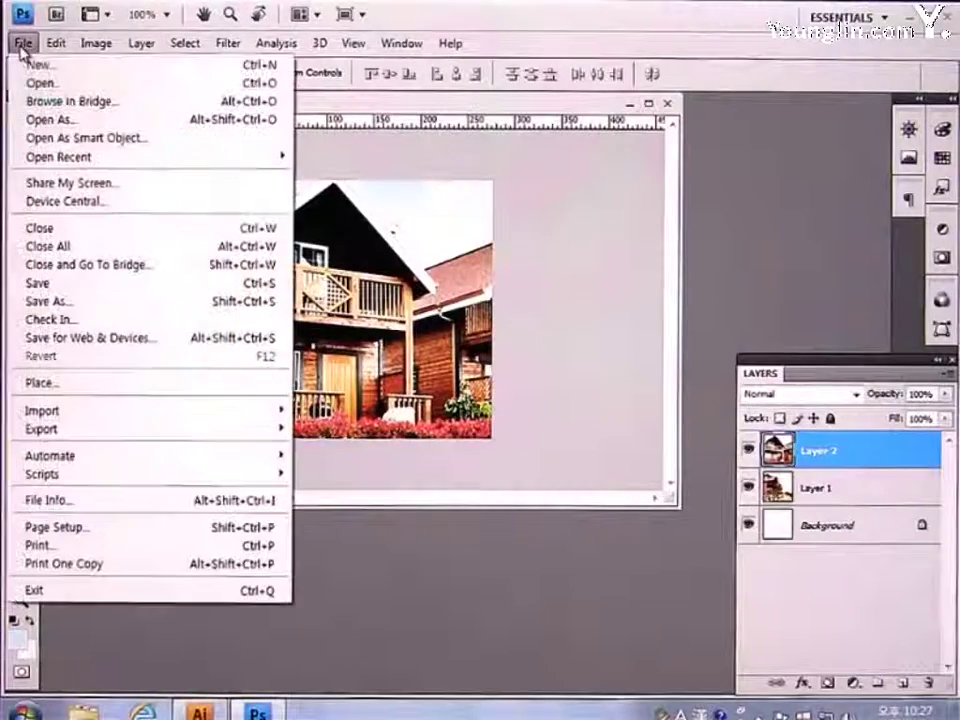
pyautogui.click(40, 82)
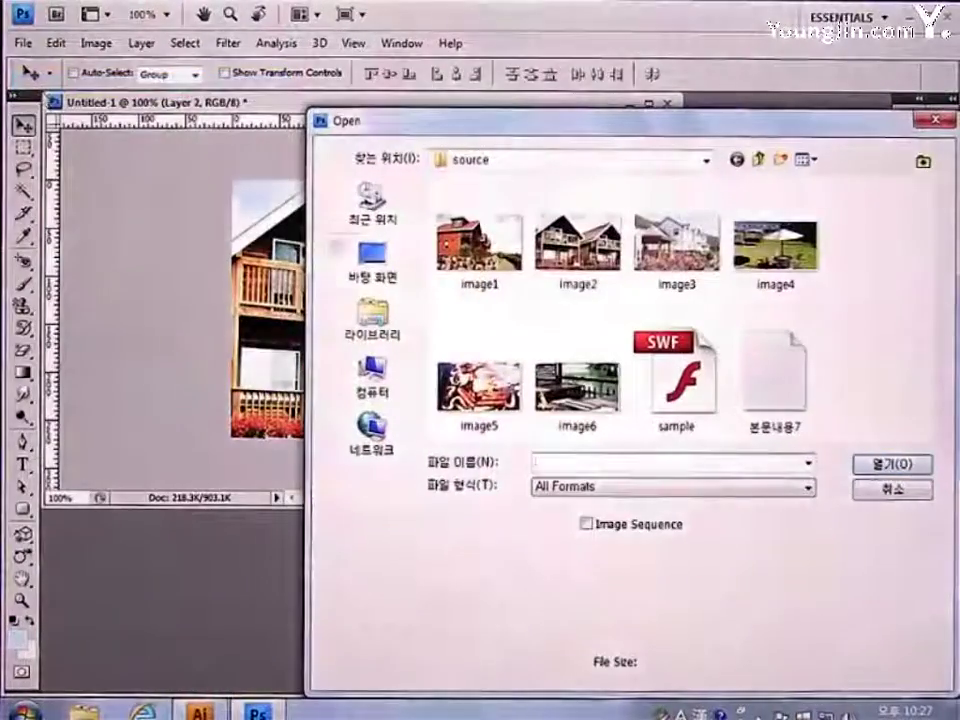
pyautogui.click(683, 265)
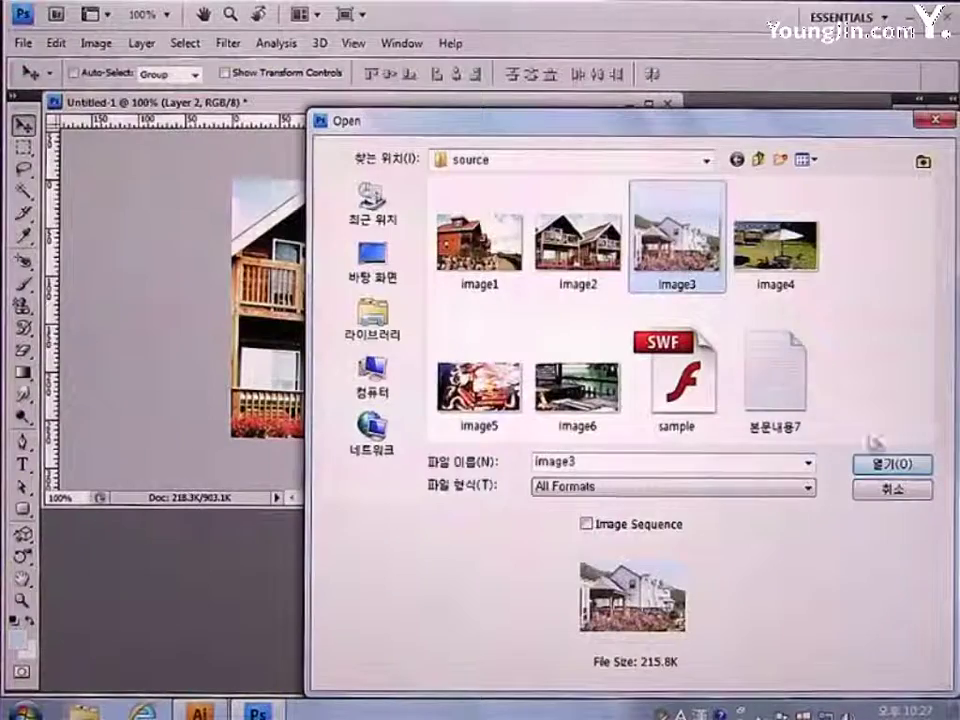
pyautogui.click(888, 463)
pyautogui.moveTo(369, 133); pyautogui.dragTo(394, 405)
# Copy the image3 photo of the white house and pavilion into the composition as a new layer and close image3.
pyautogui.moveTo(383, 506); pyautogui.dragTo(404, 289)
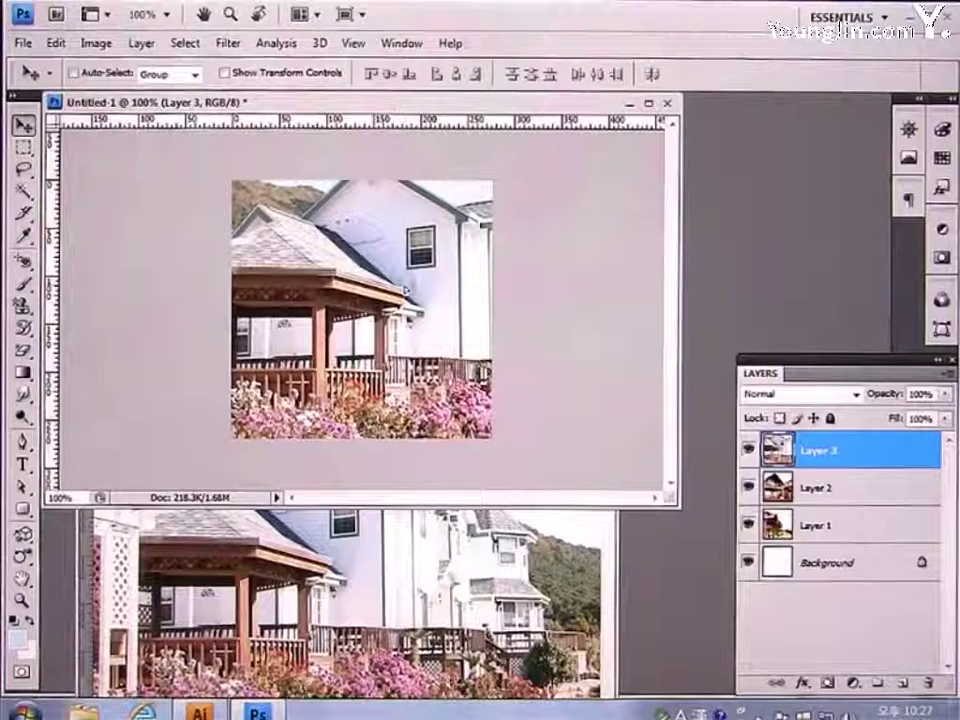
pyautogui.click(372, 514)
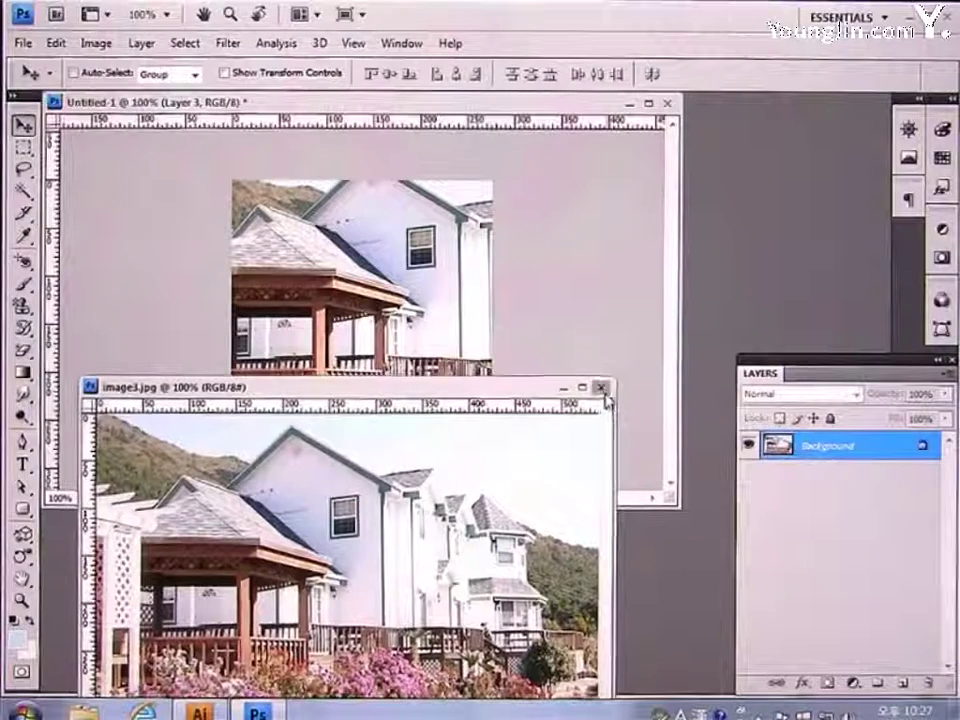
pyautogui.click(601, 388)
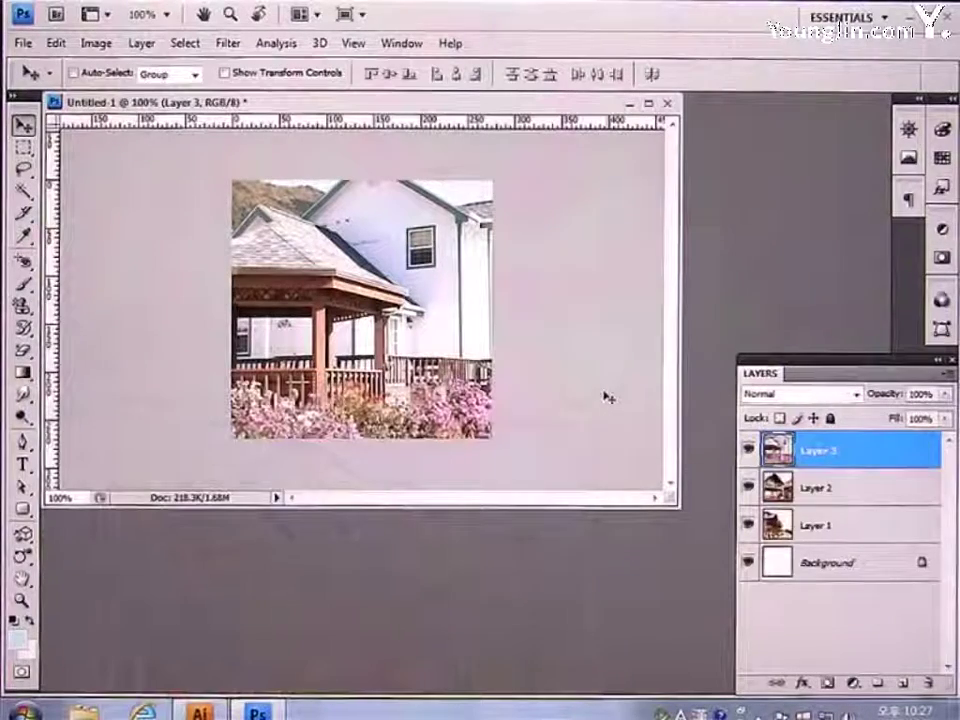
# Apply a Levels adjustment to Layer 3 with the black input level at 48 and the white input level at 238.
pyautogui.click(96, 45)
pyautogui.moveTo(232, 100)
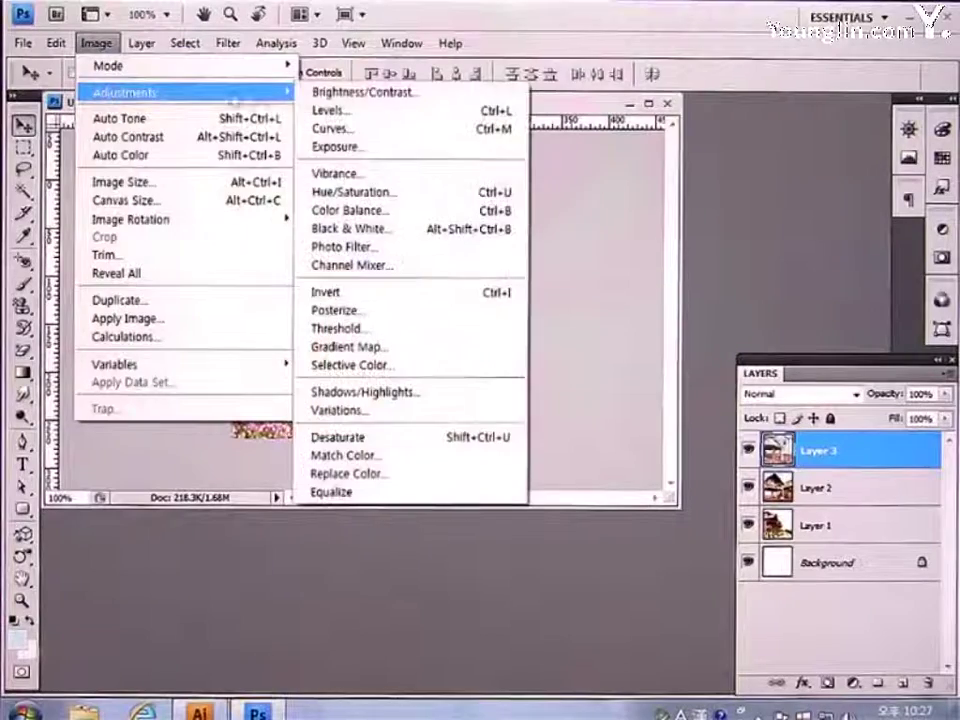
pyautogui.click(358, 110)
pyautogui.moveTo(602, 135); pyautogui.dragTo(620, 152)
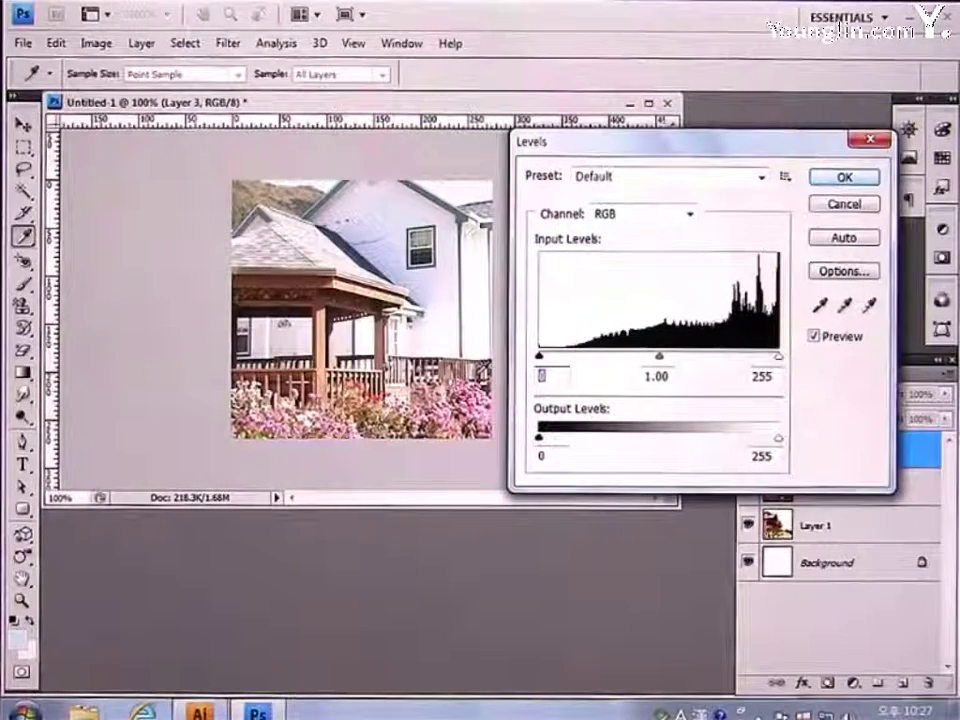
pyautogui.write('48')
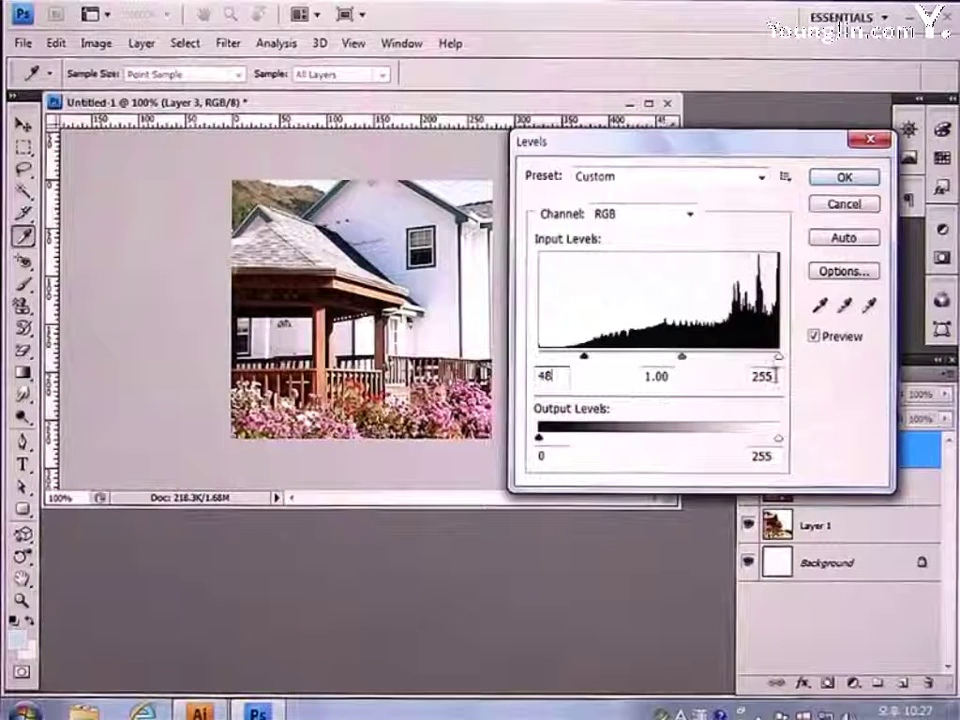
pyautogui.doubleClick(776, 376)
pyautogui.write('23')
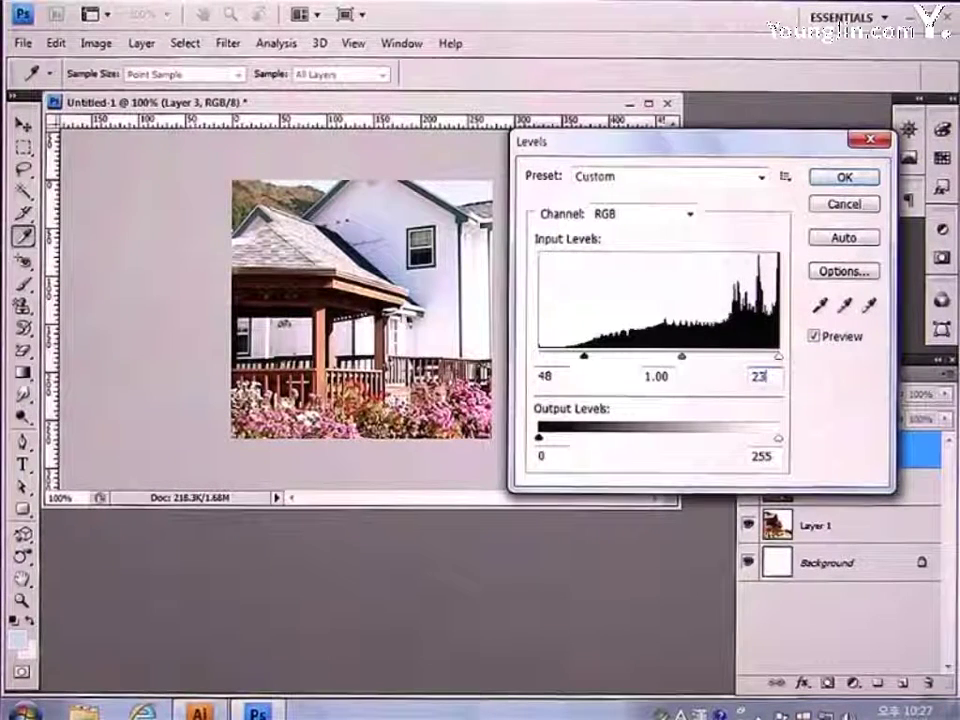
pyautogui.write('8')
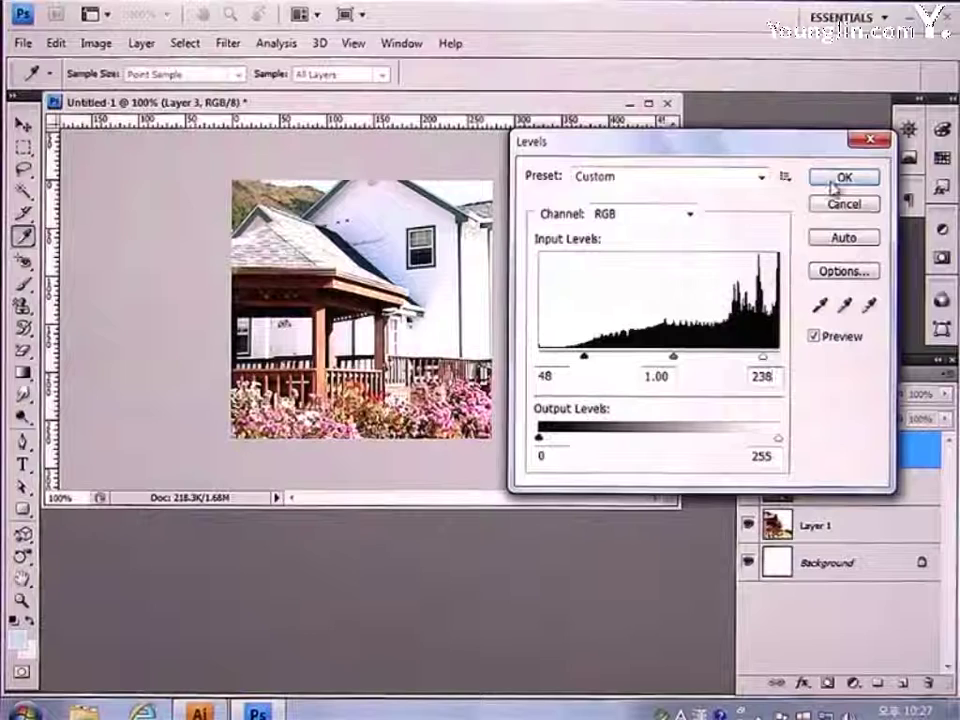
pyautogui.click(834, 186)
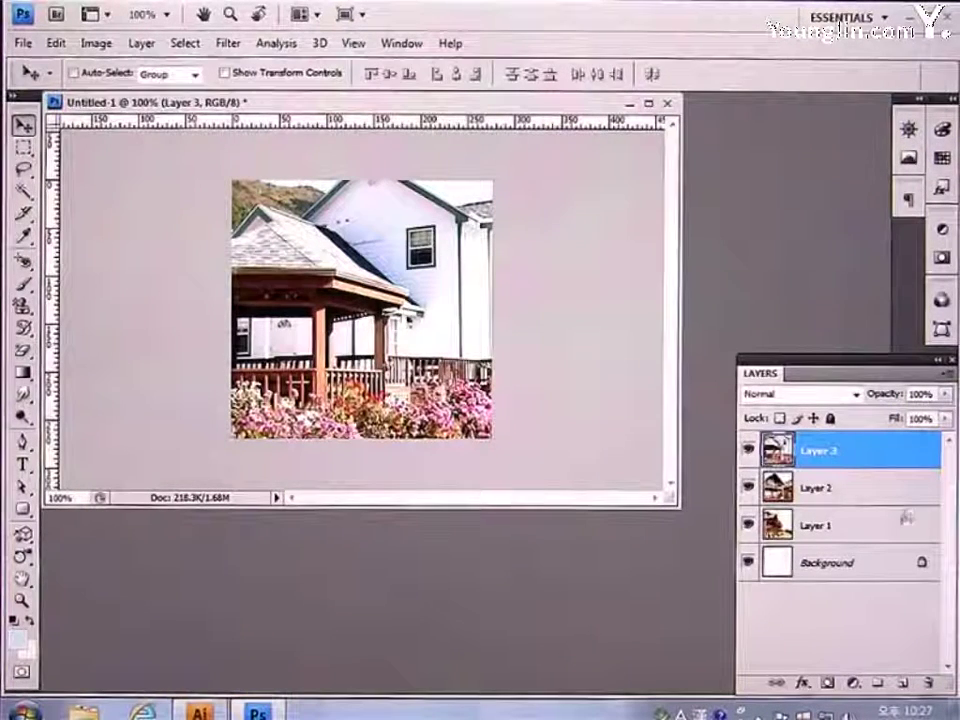
# Add a new layer above Layer 3 and fill it with the light blue foreground color C9ECFF.
pyautogui.click(903, 683)
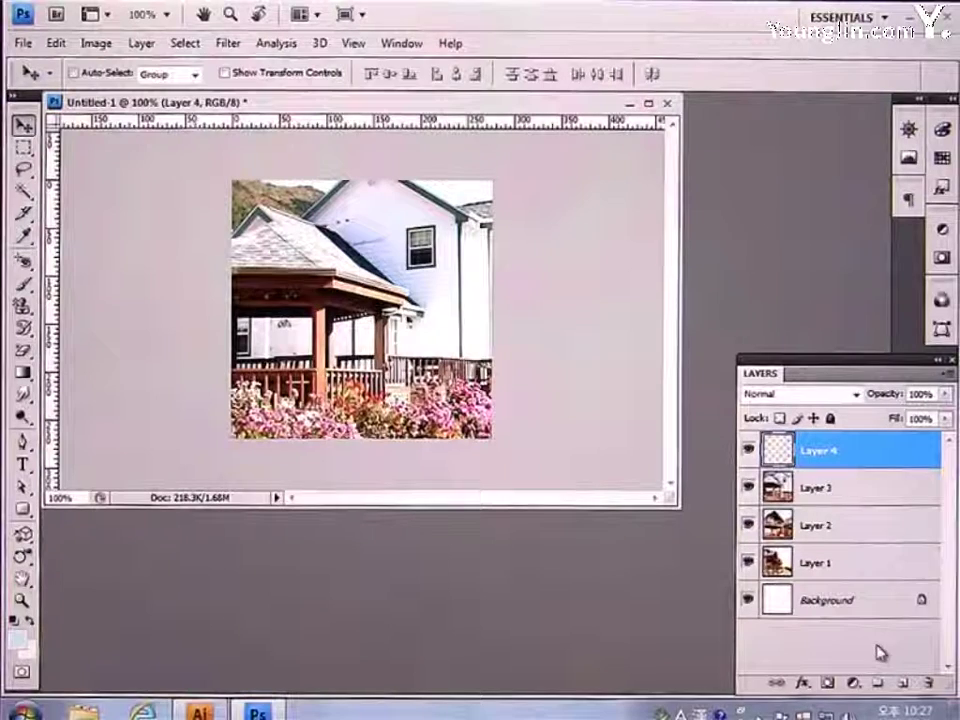
pyautogui.click(18, 637)
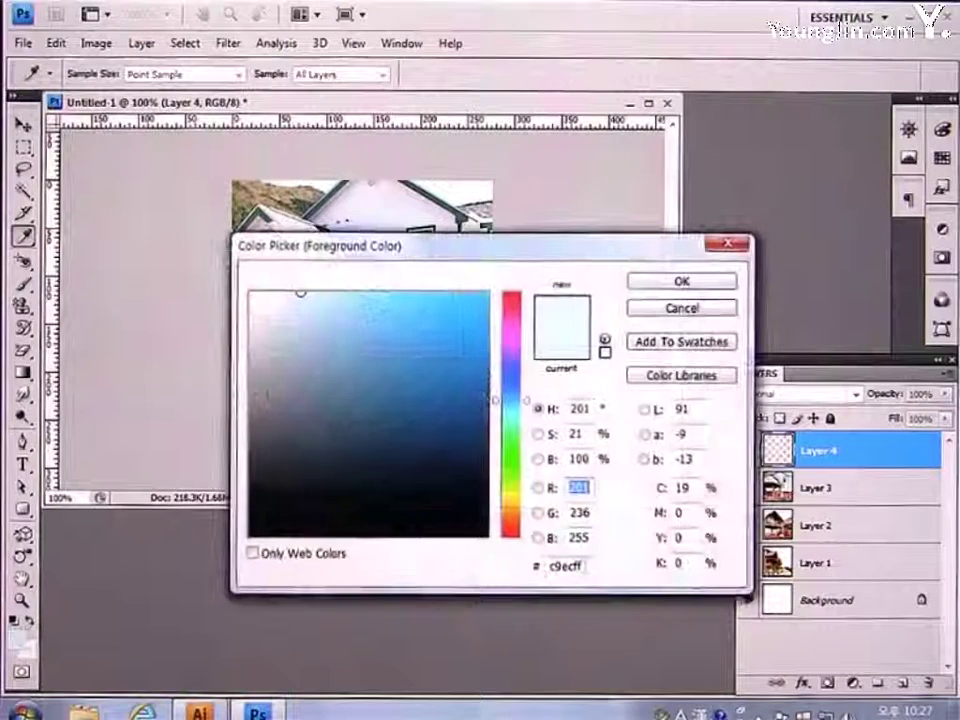
pyautogui.moveTo(579, 566); pyautogui.dragTo(421, 572)
pyautogui.write('c')
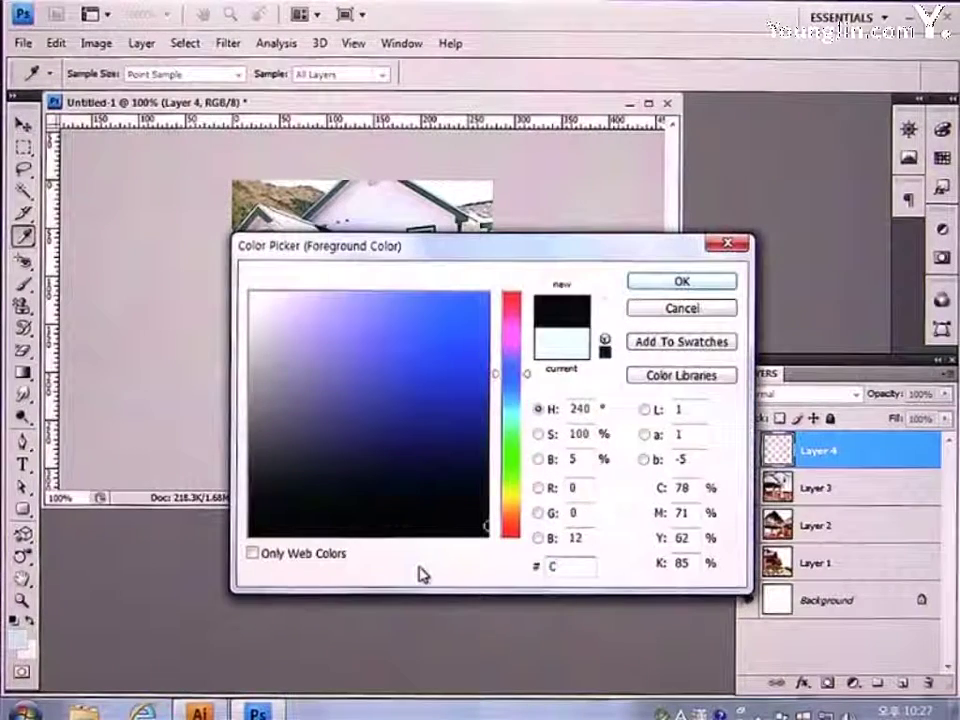
pyautogui.write('9EC')
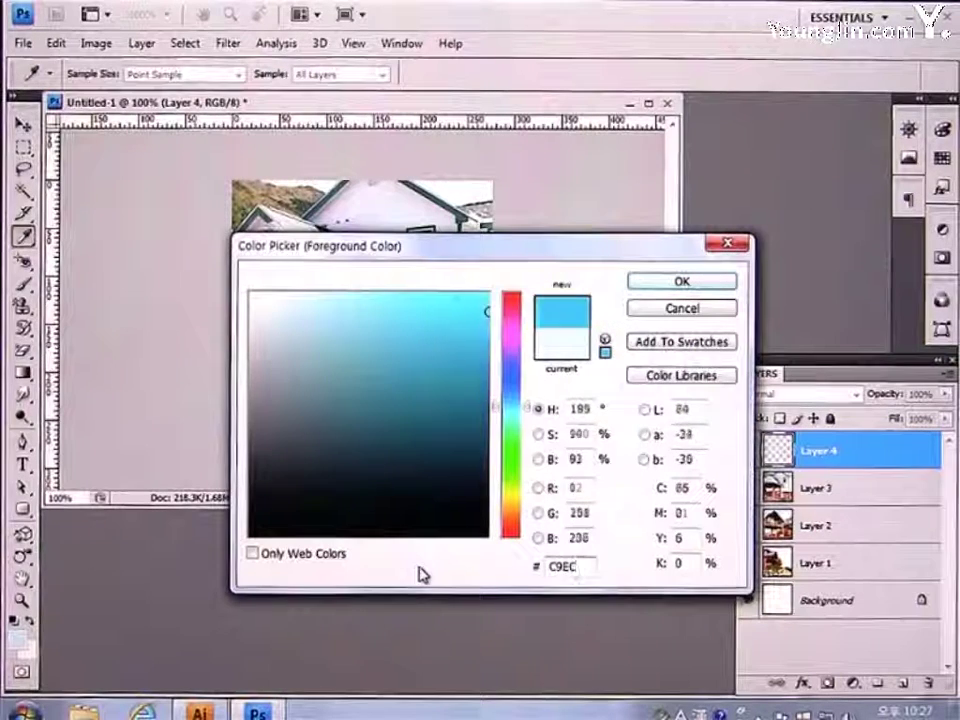
pyautogui.write('FF')
pyautogui.press('Return')
pyautogui.press('v')
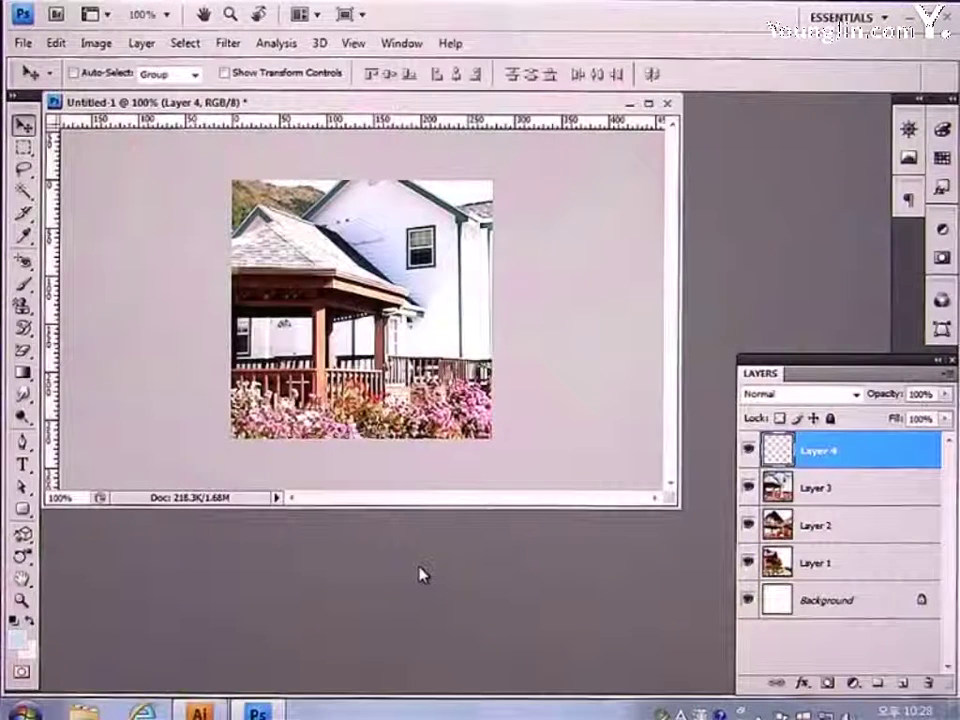
pyautogui.hotkey('alt', 'BackSpace')
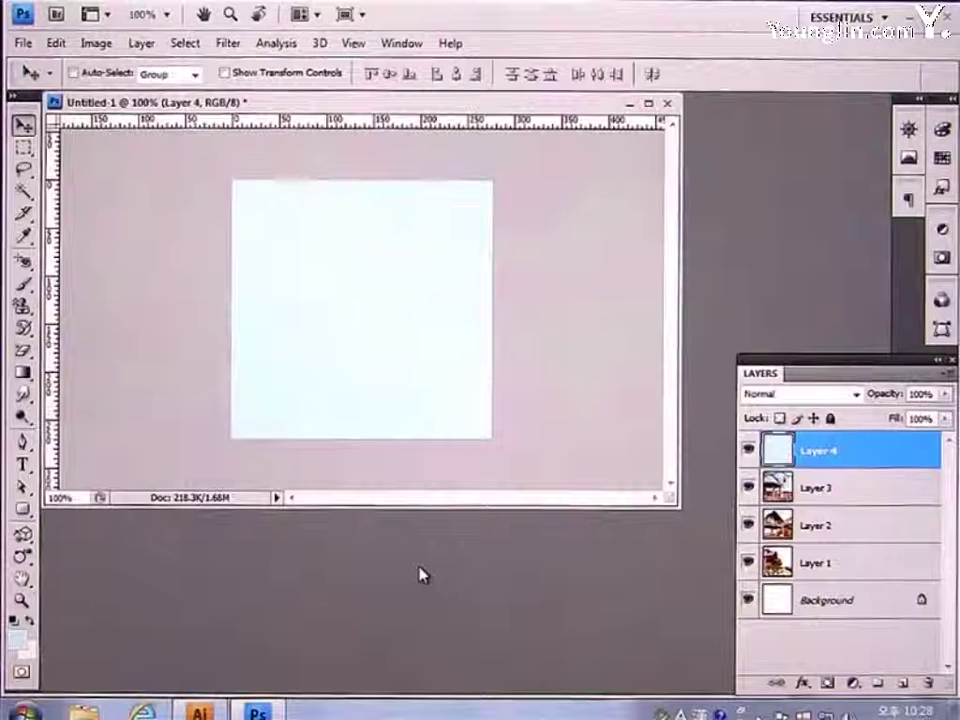
# Add a layer mask to Layer 4 and draw a horizontal black-to-white gradient so the light blue covers only the photo's right edge.
pyautogui.click(829, 684)
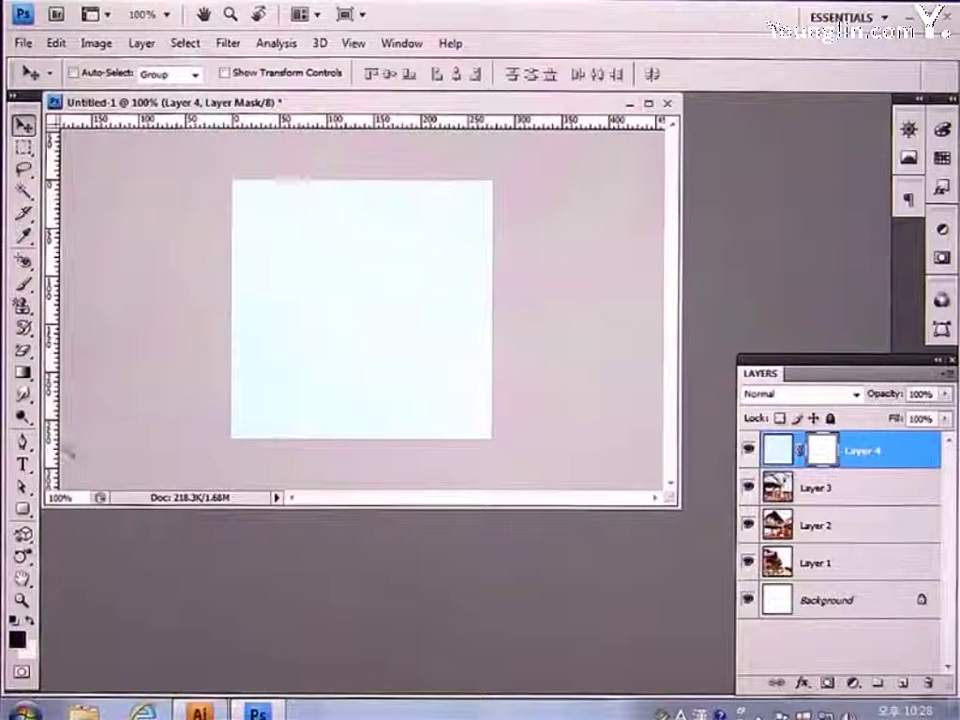
pyautogui.click(22, 373)
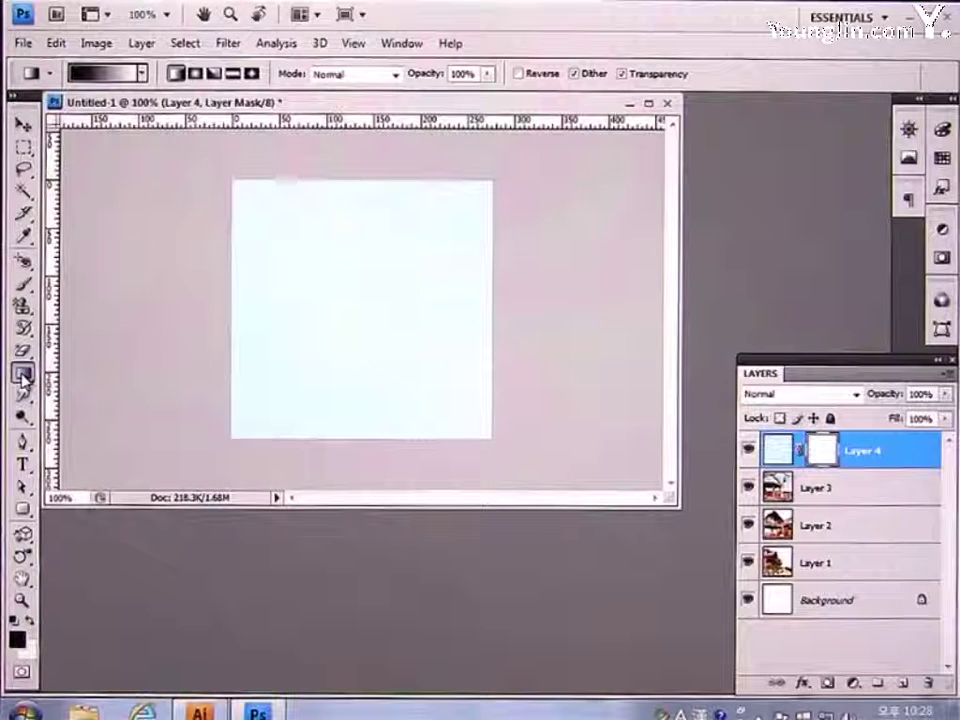
pyautogui.click(17, 638)
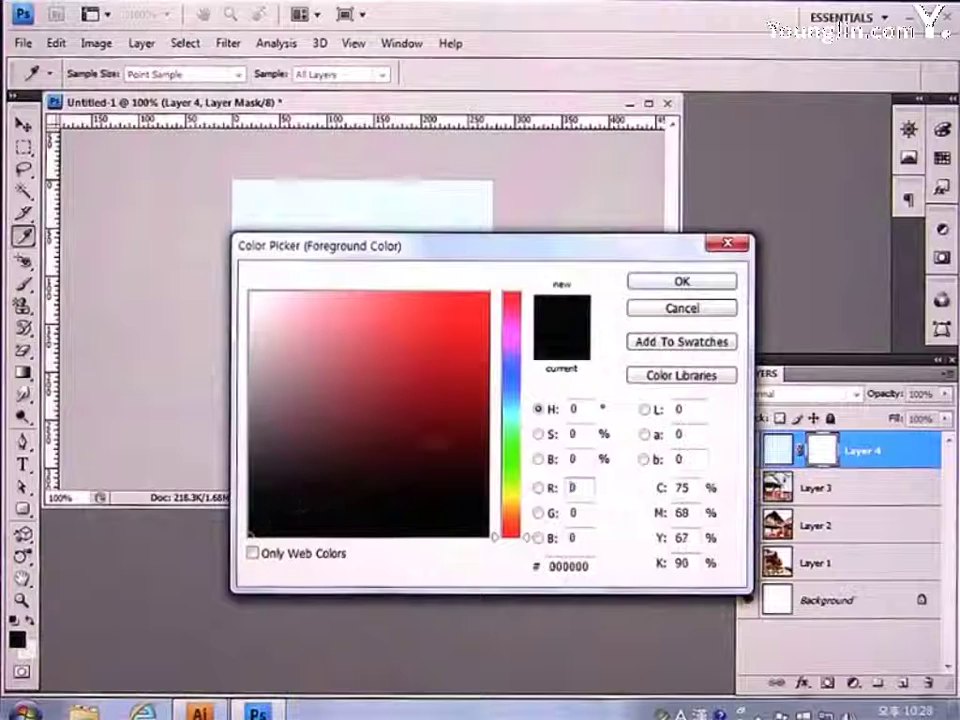
pyautogui.click(655, 283)
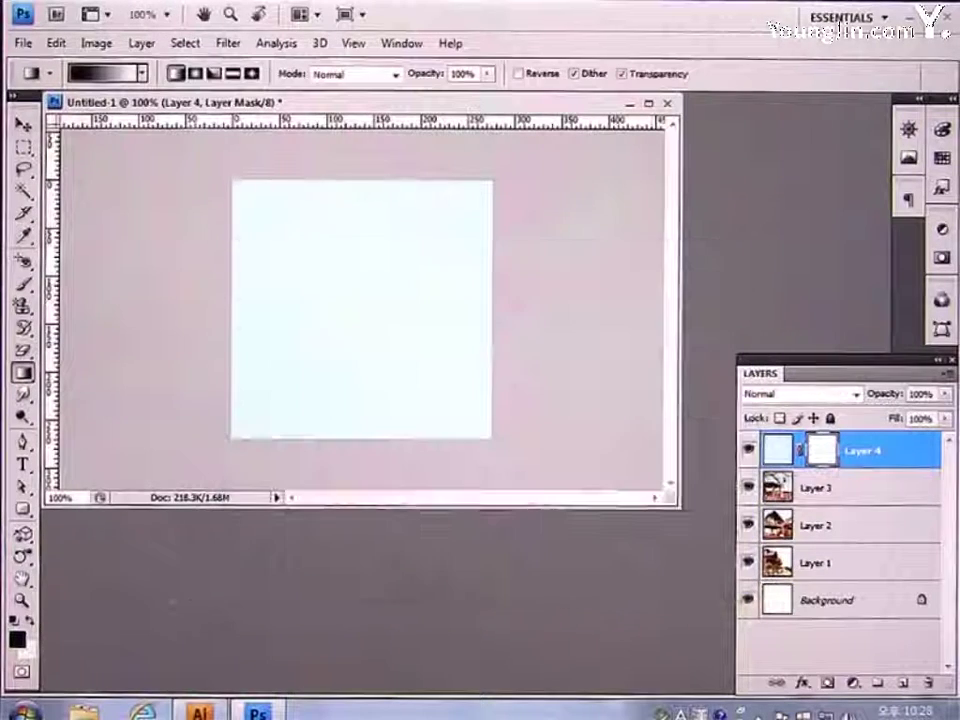
pyautogui.click(33, 651)
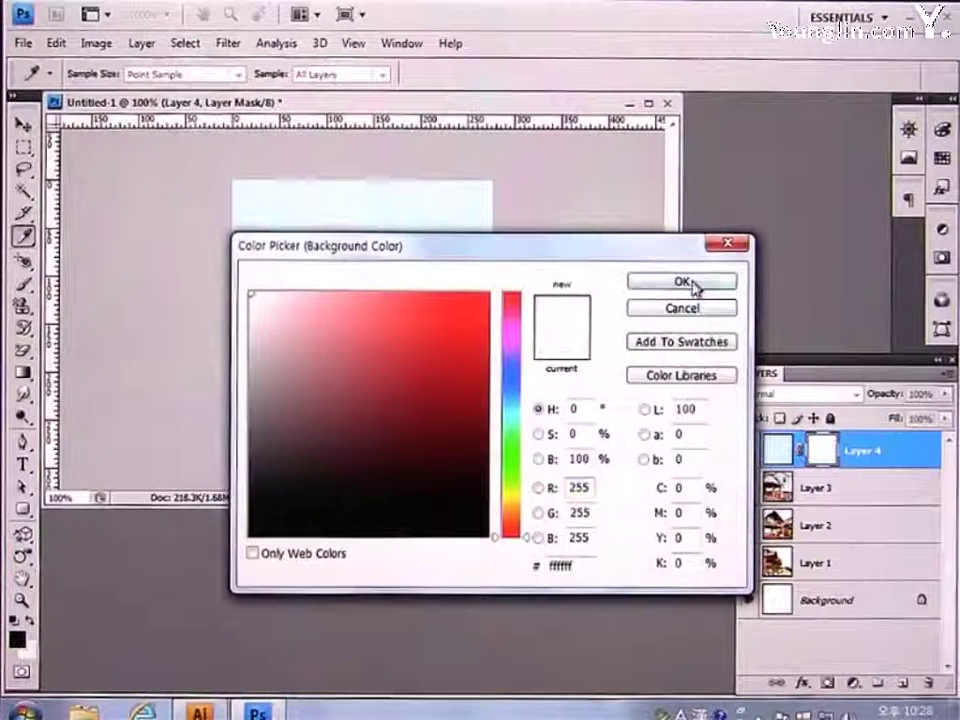
pyautogui.click(682, 282)
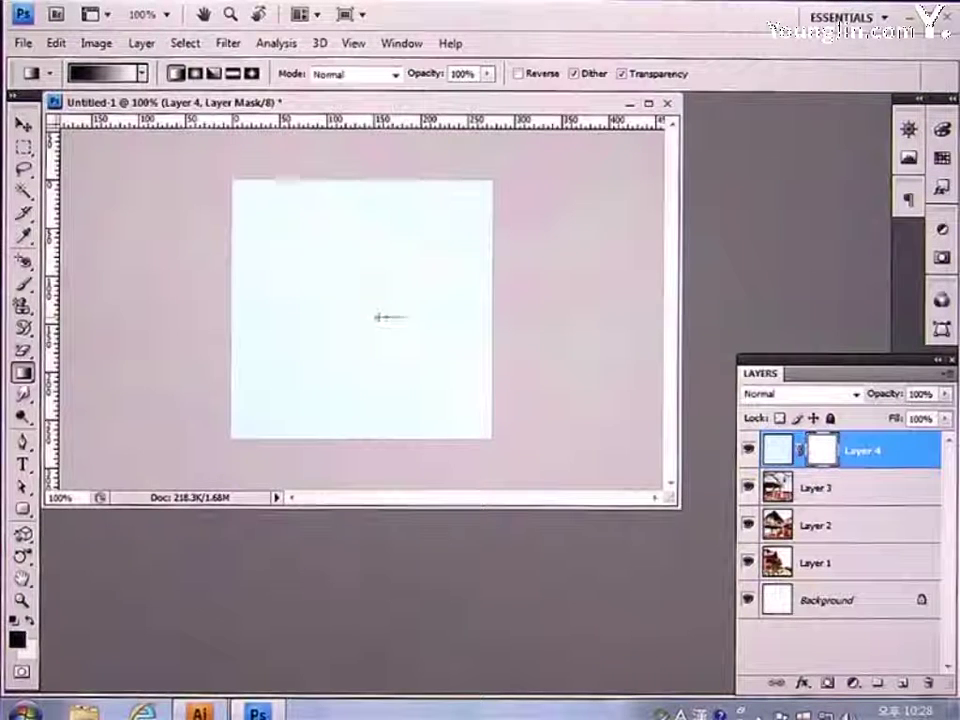
pyautogui.moveTo(408, 317); pyautogui.dragTo(476, 317)
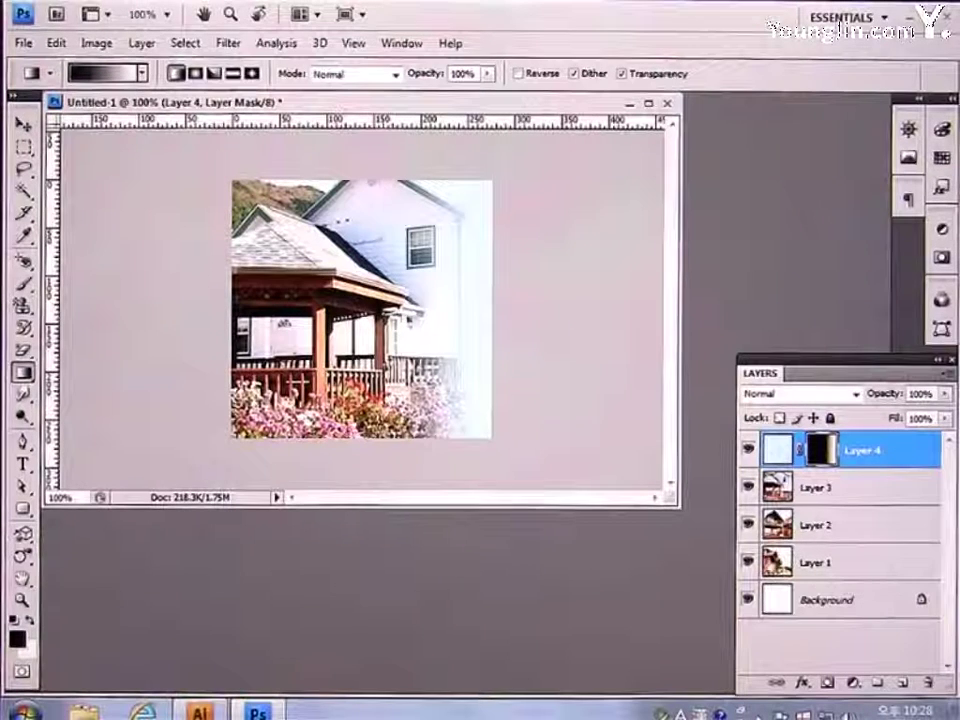
# Hide Layer 3 and Layer 2, and export the red house image for web as a PNG-24 named img1 in the 작업 folder.
pyautogui.click(748, 487)
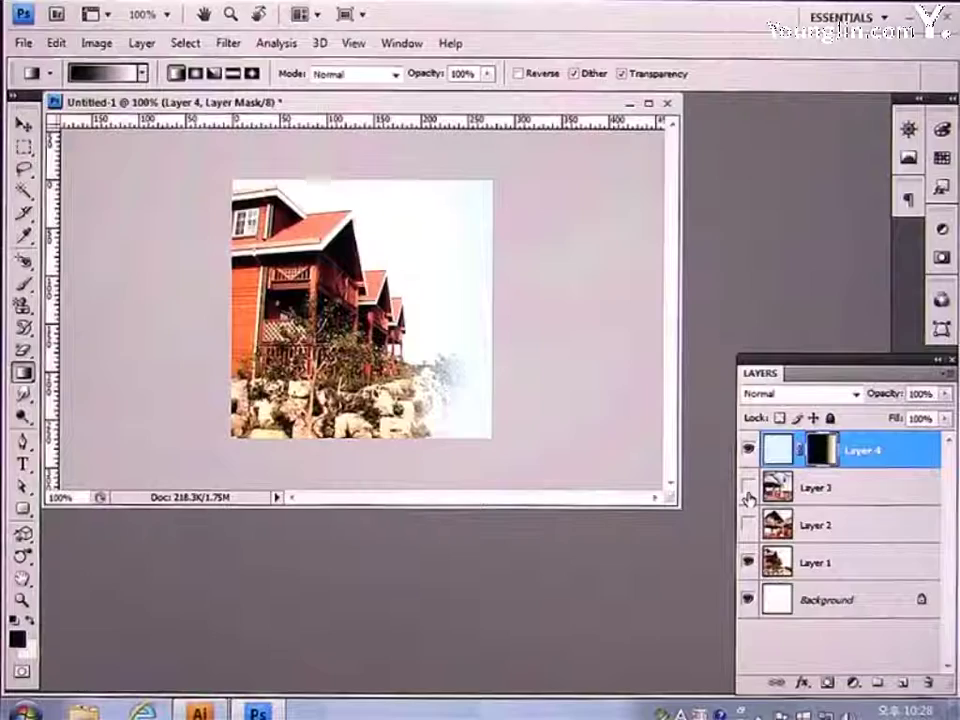
pyautogui.click(23, 43)
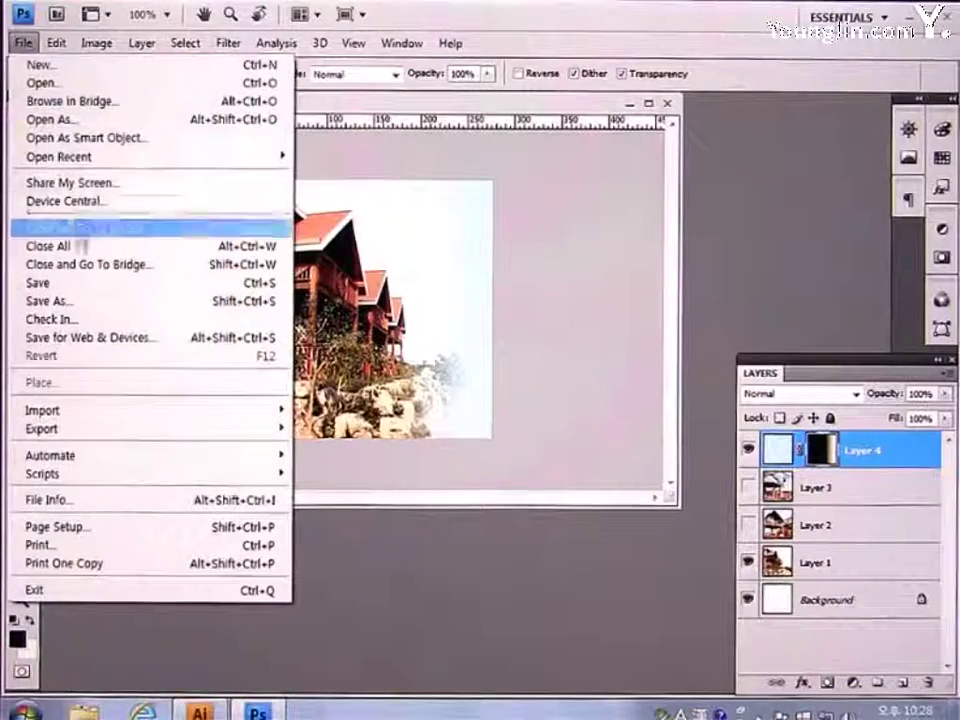
pyautogui.click(86, 338)
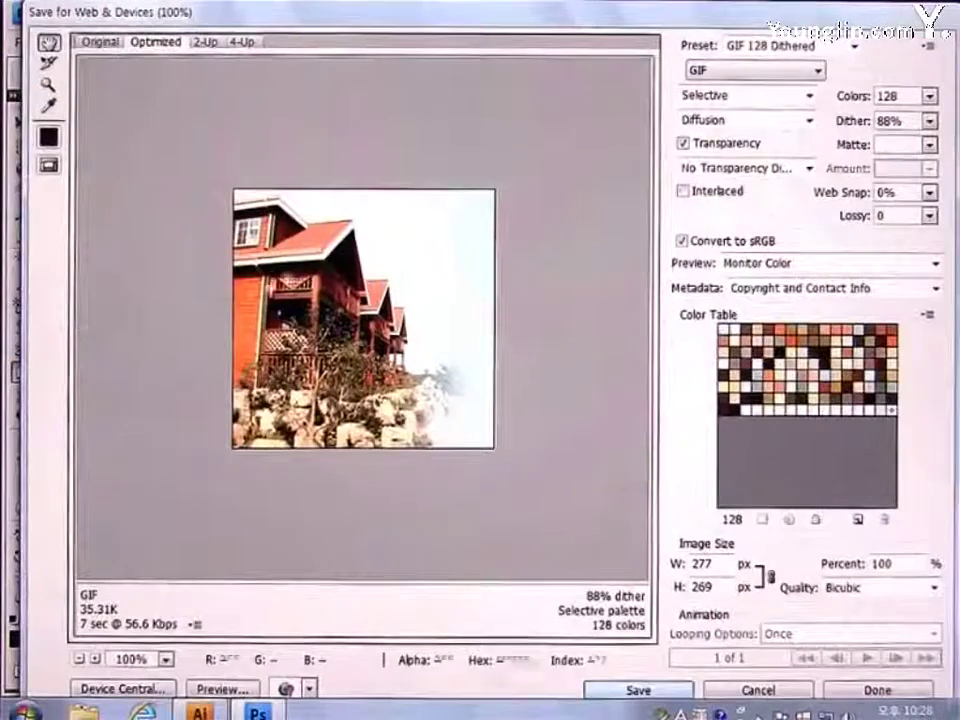
pyautogui.click(790, 46)
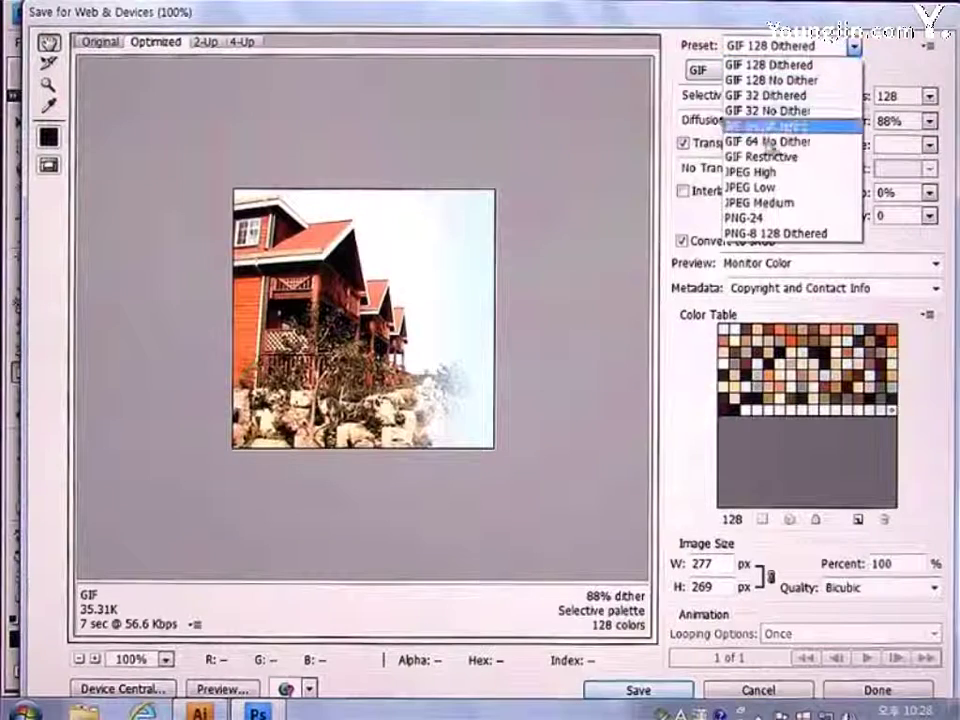
pyautogui.click(757, 219)
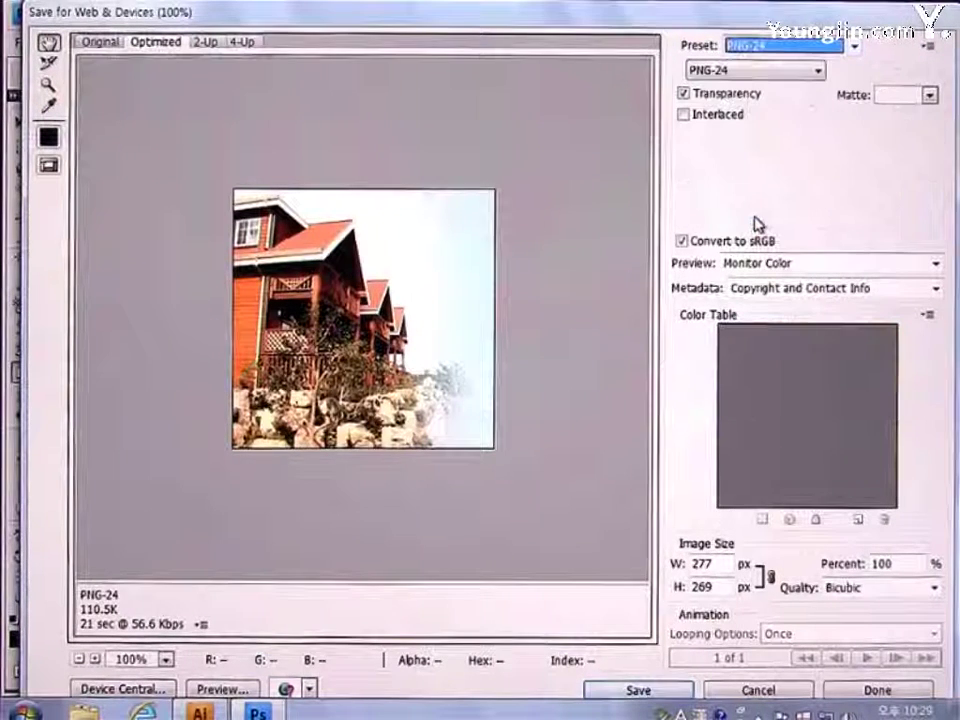
pyautogui.click(640, 690)
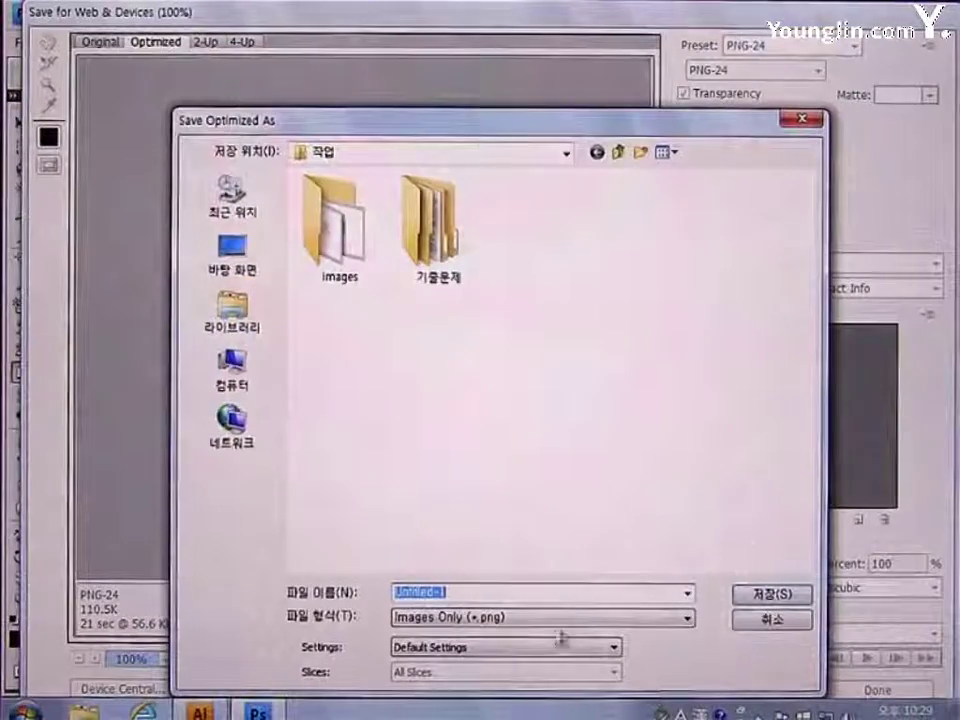
pyautogui.write('Img')
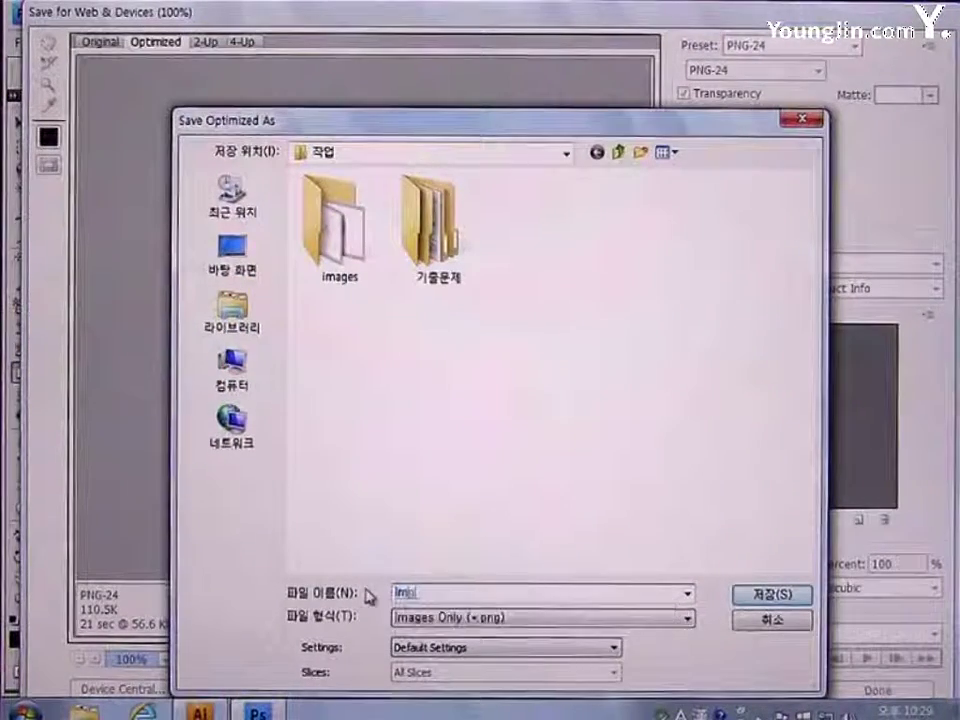
pyautogui.write('3')
pyautogui.press('Return')
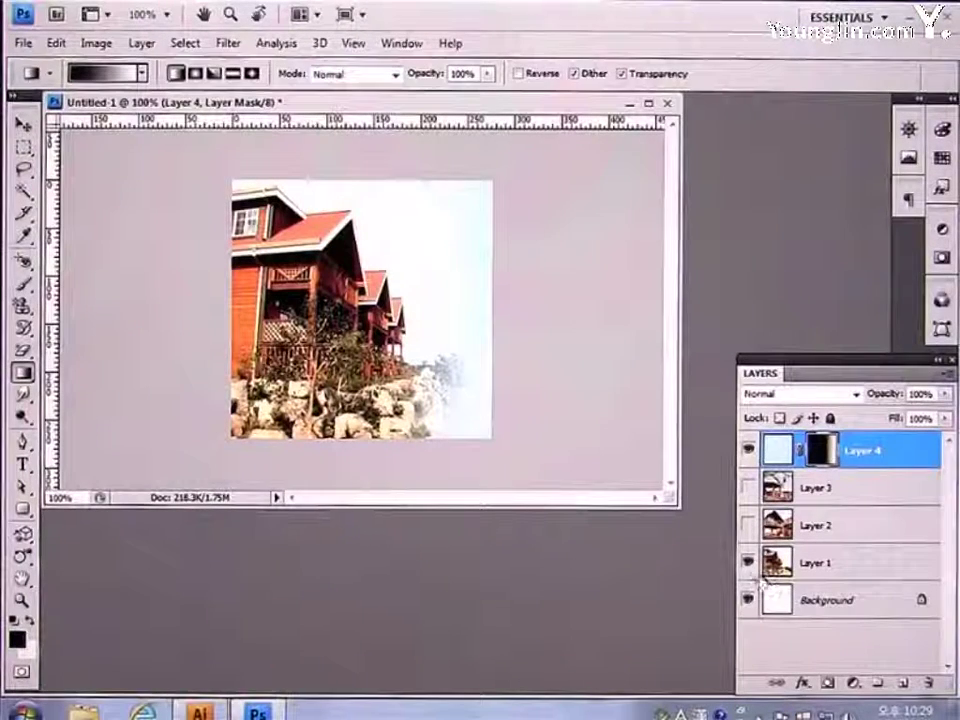
# Show Layer 2 and export the front wooden house image for web as a PNG-24 with an img-prefixed name in the 작업 folder.
pyautogui.click(749, 525)
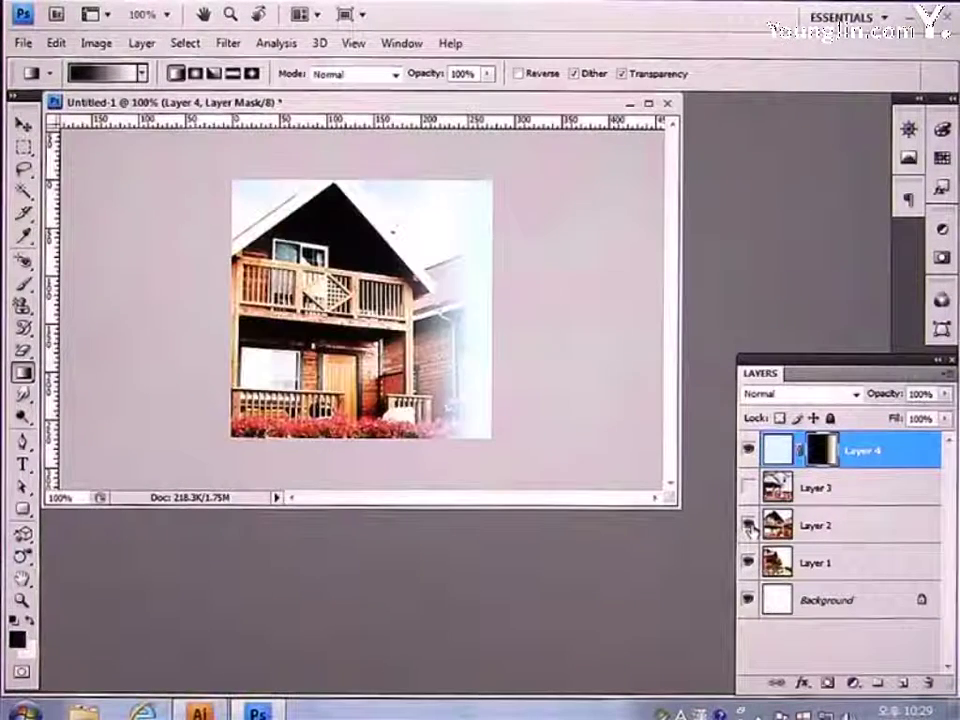
pyautogui.click(22, 43)
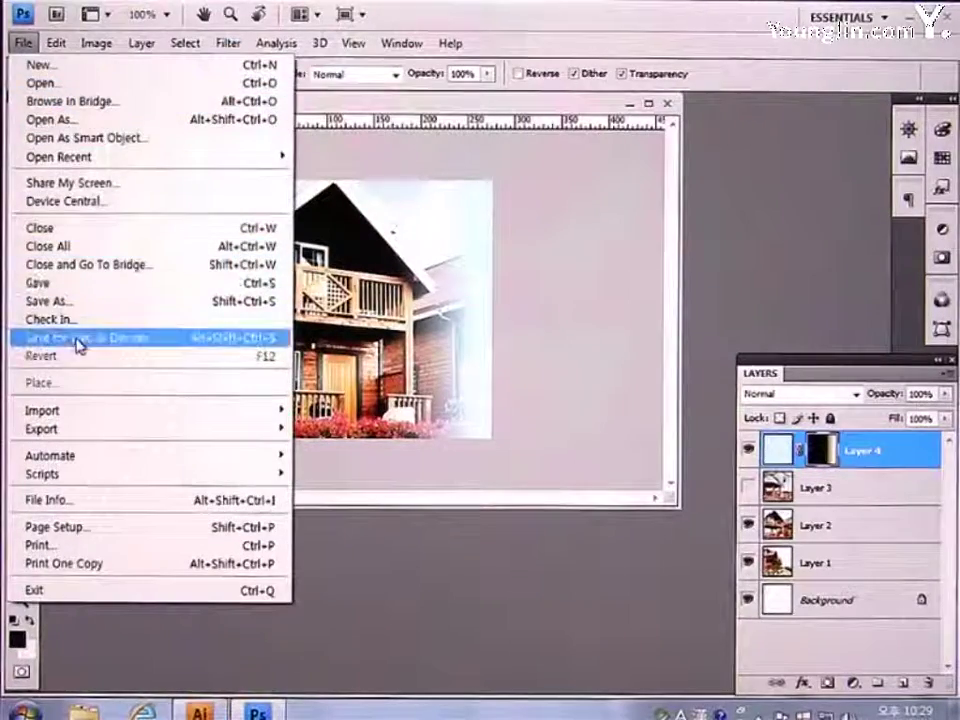
pyautogui.click(77, 340)
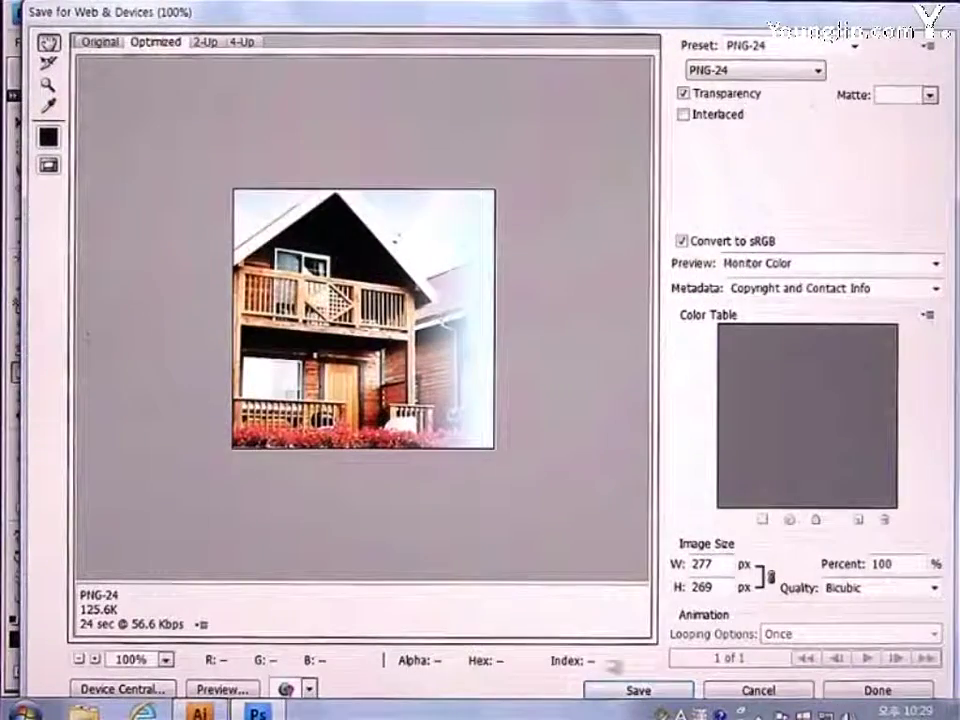
pyautogui.click(638, 689)
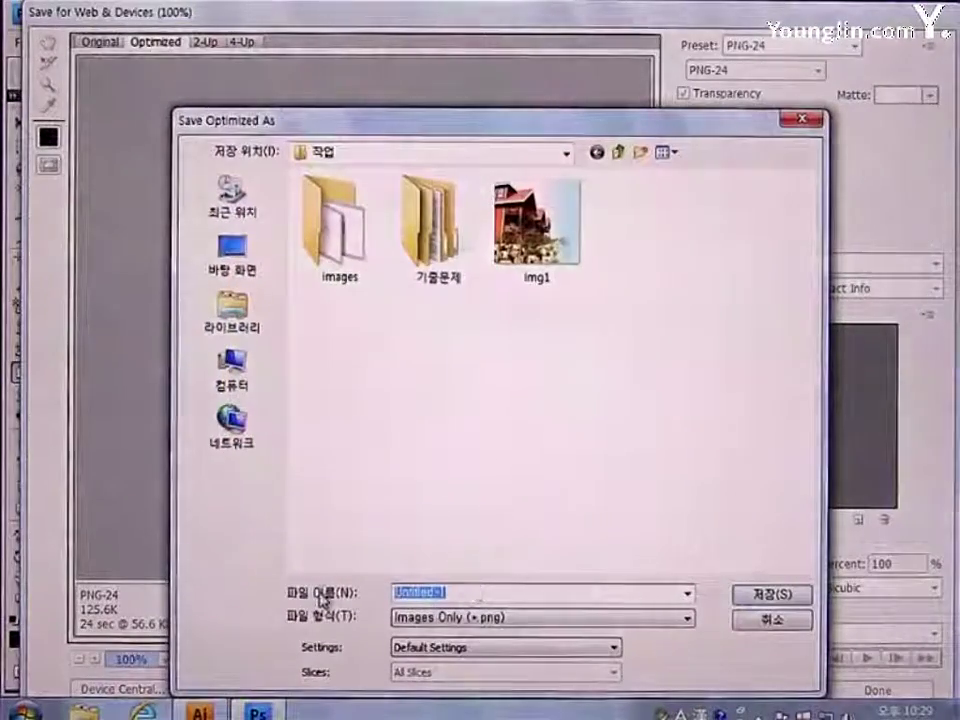
pyautogui.write('img')
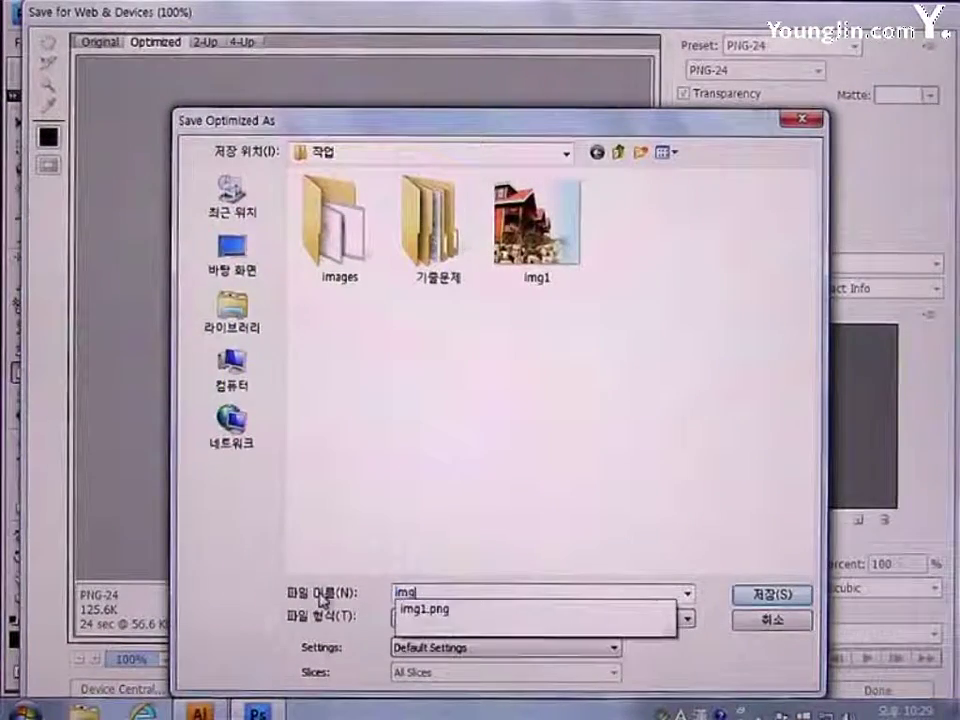
pyautogui.press('Return')
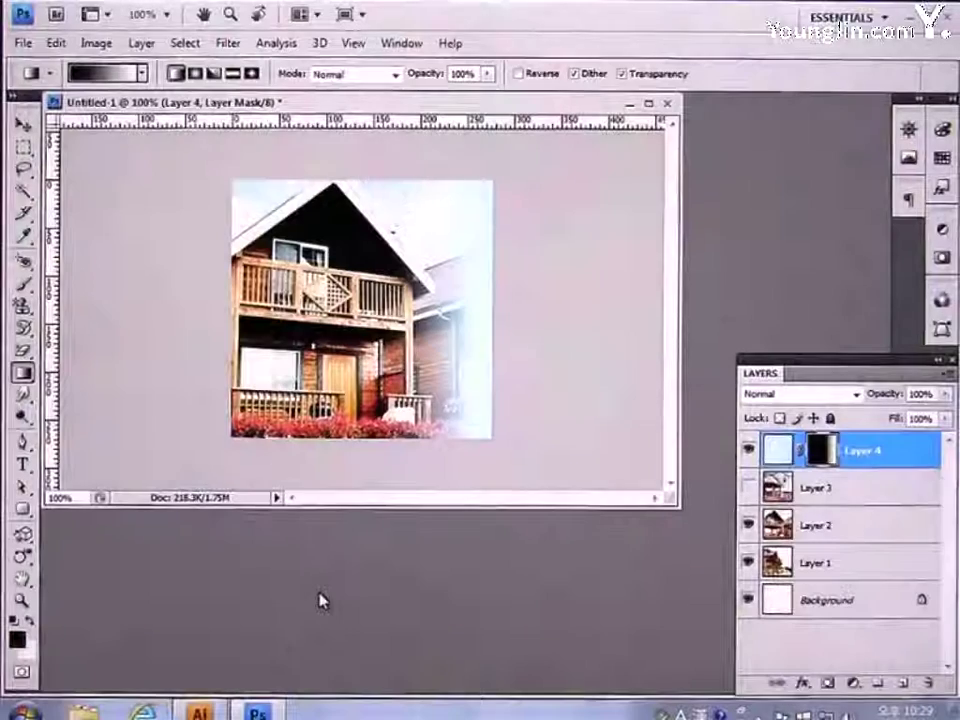
# Show Layer 3 and export the gazebo house image for web as a PNG-24 named img3 in the 작업 folder.
pyautogui.click(748, 487)
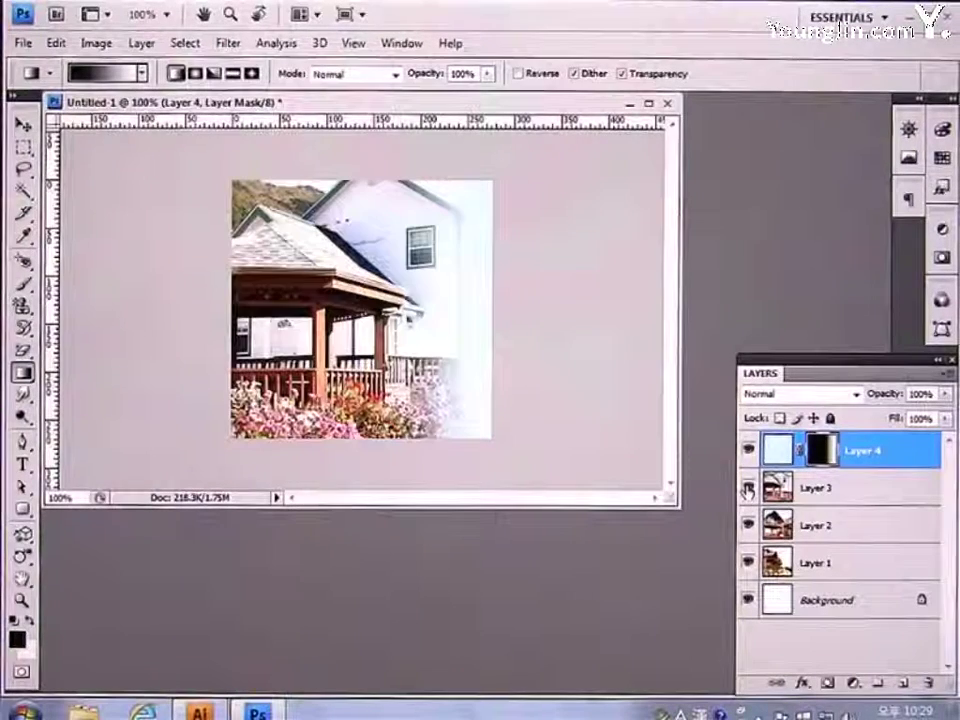
pyautogui.click(22, 43)
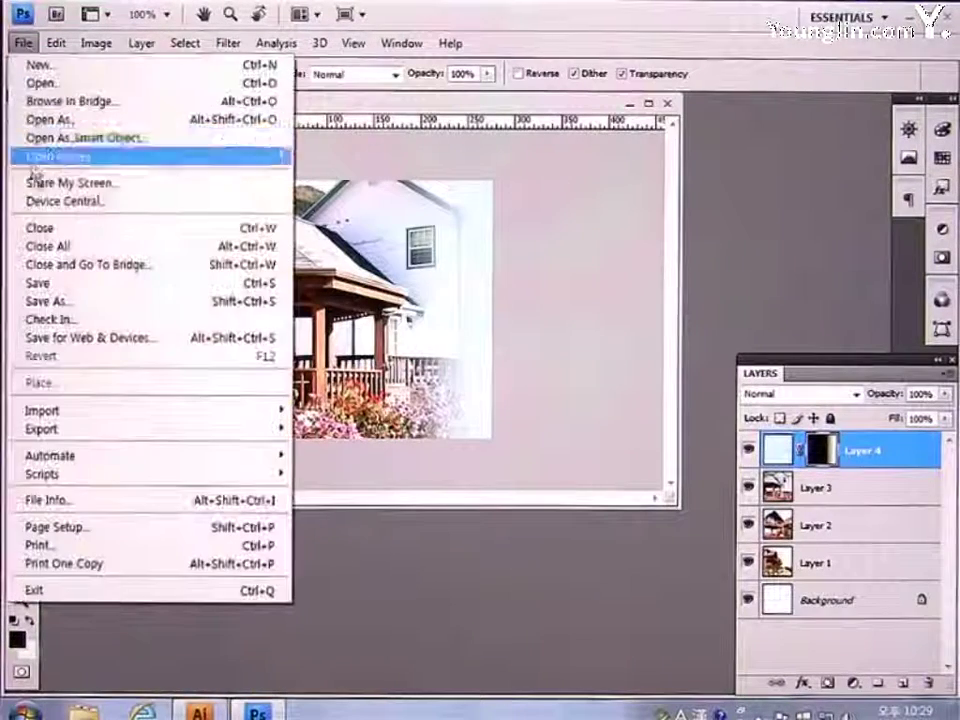
pyautogui.click(34, 338)
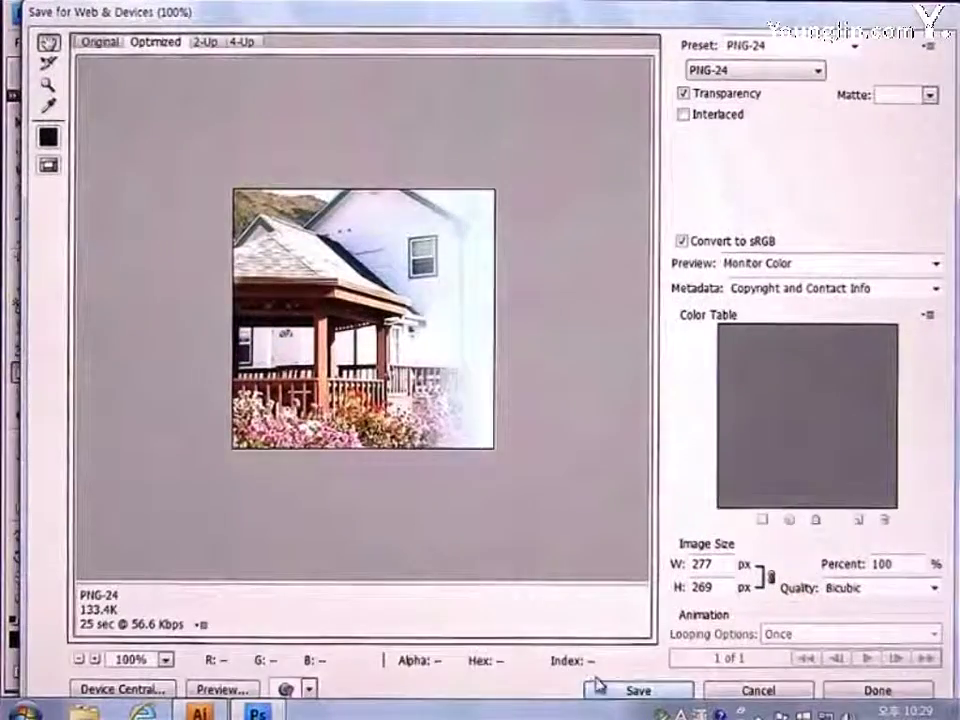
pyautogui.click(597, 684)
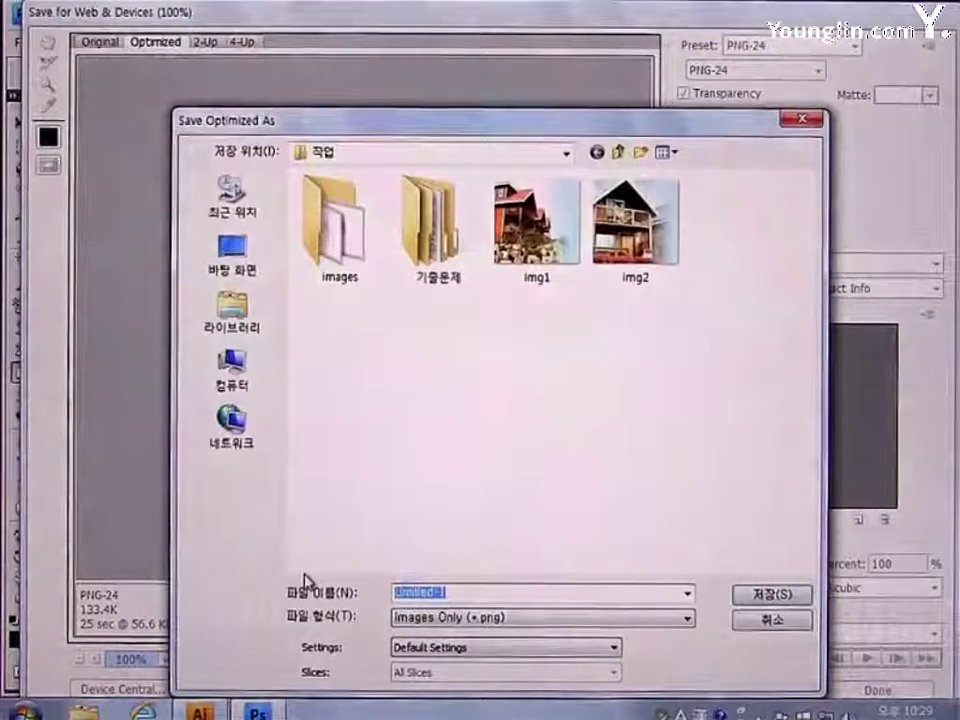
pyautogui.write('img')
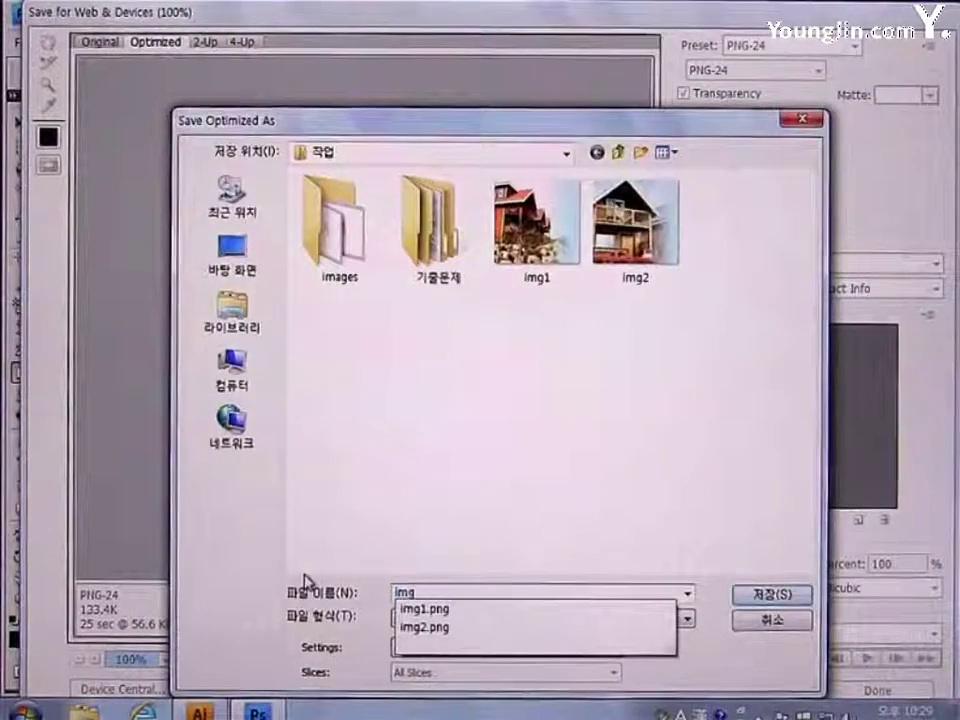
pyautogui.write('3')
pyautogui.press('Return')
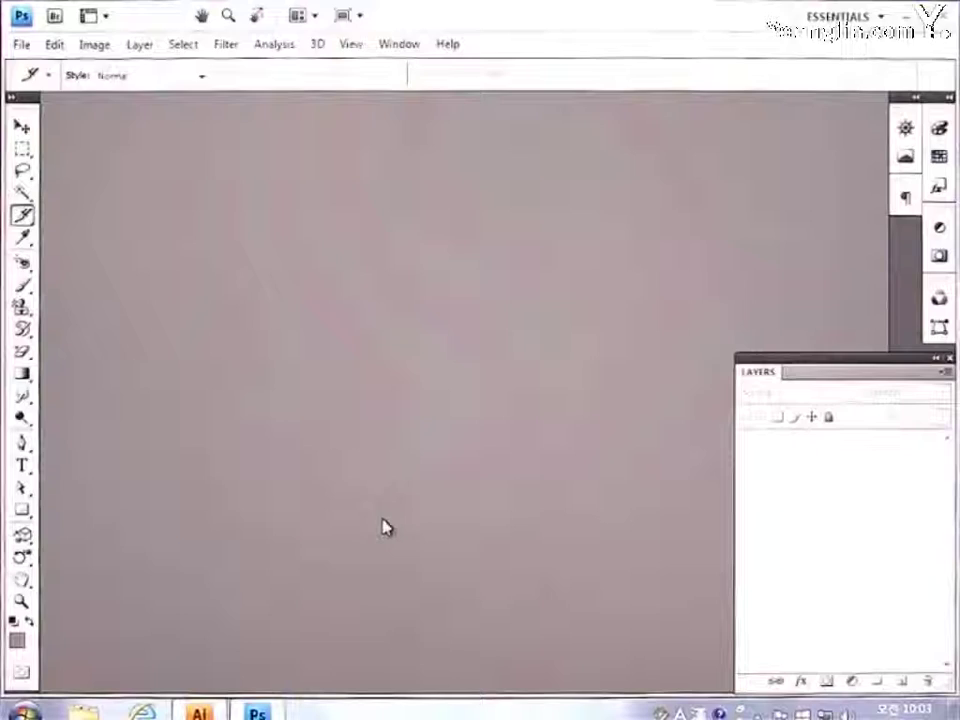
# Create a new 202 x 170 px document with a white background and enlarge its window to show space around the canvas.
pyautogui.click(24, 46)
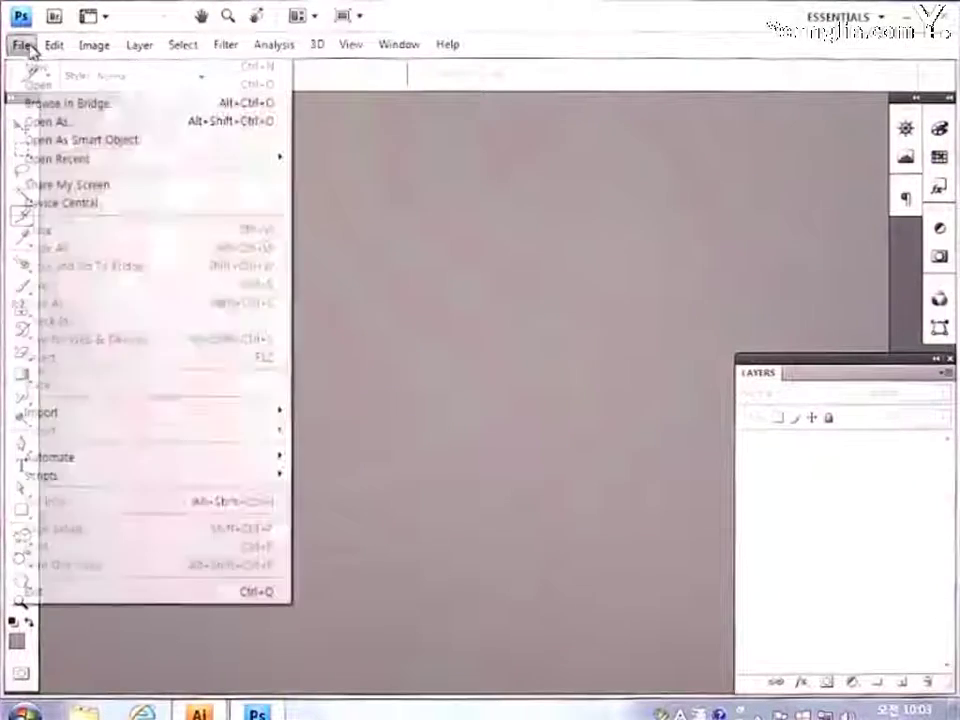
pyautogui.click(34, 67)
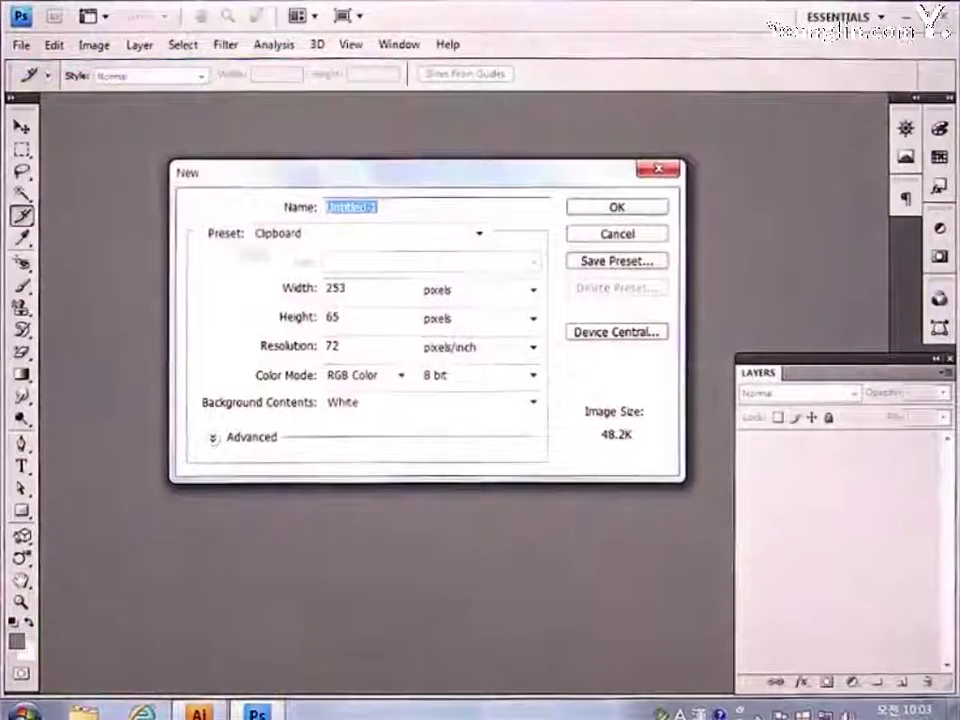
pyautogui.doubleClick(340, 288)
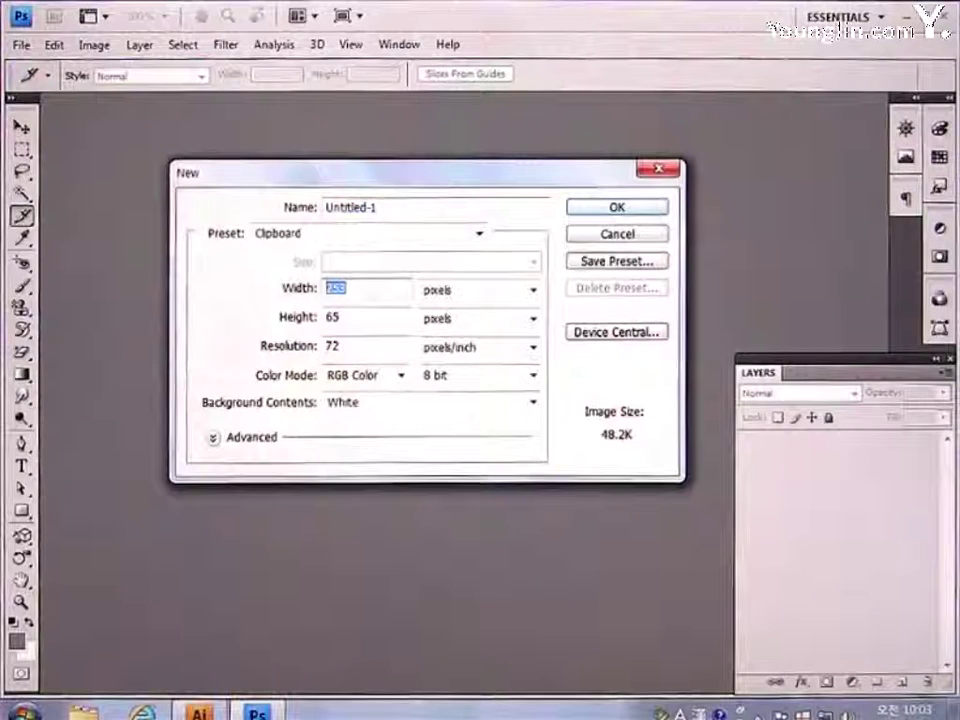
pyautogui.write('202')
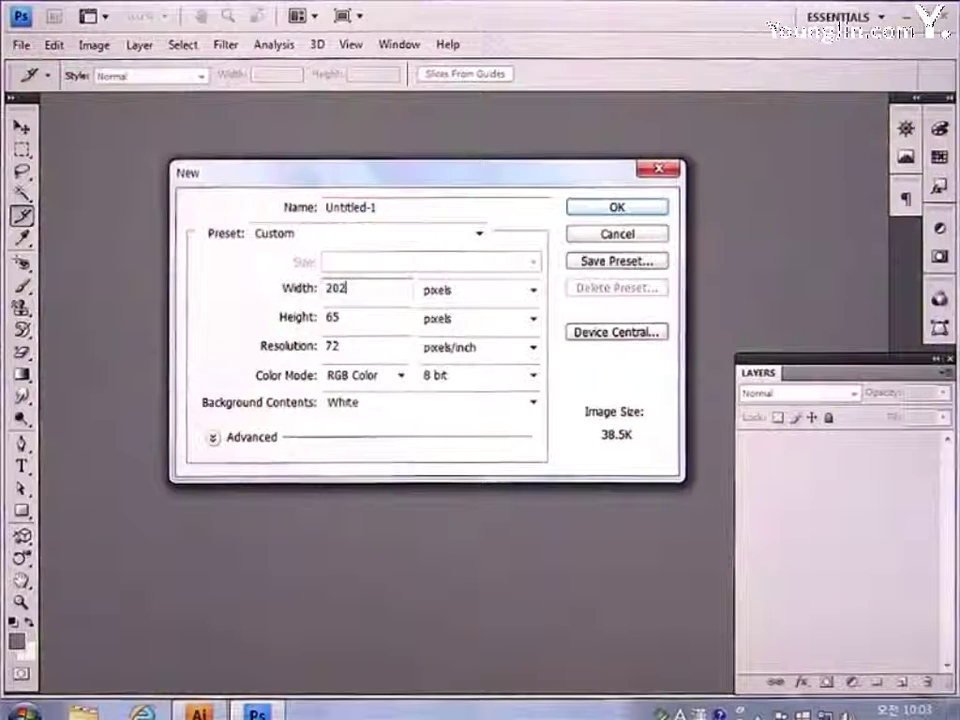
pyautogui.doubleClick(358, 315)
pyautogui.write('17')
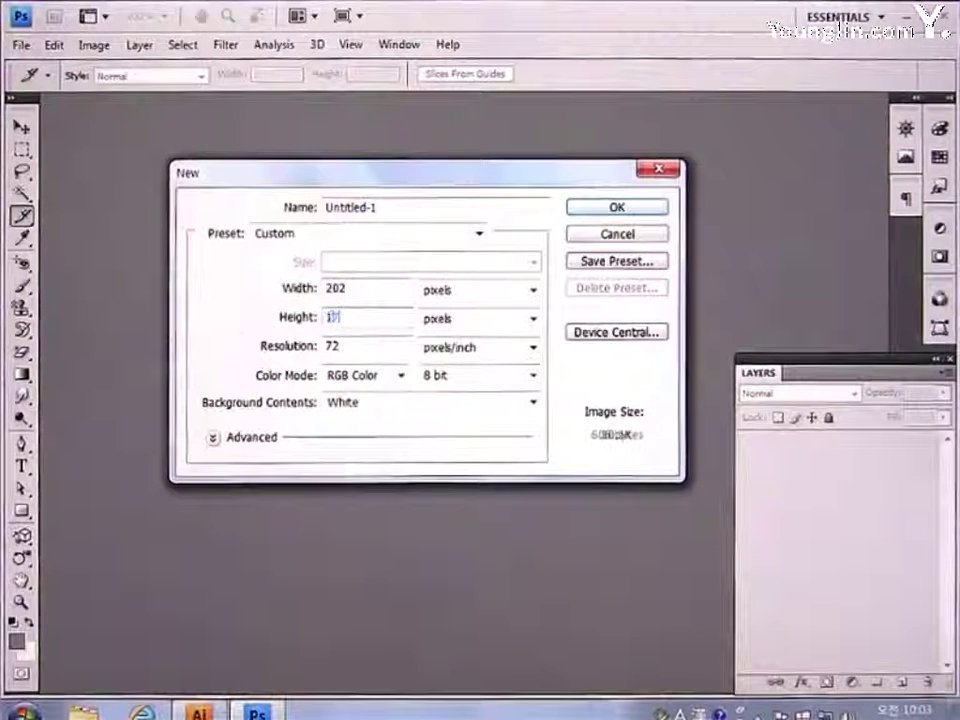
pyautogui.write('0')
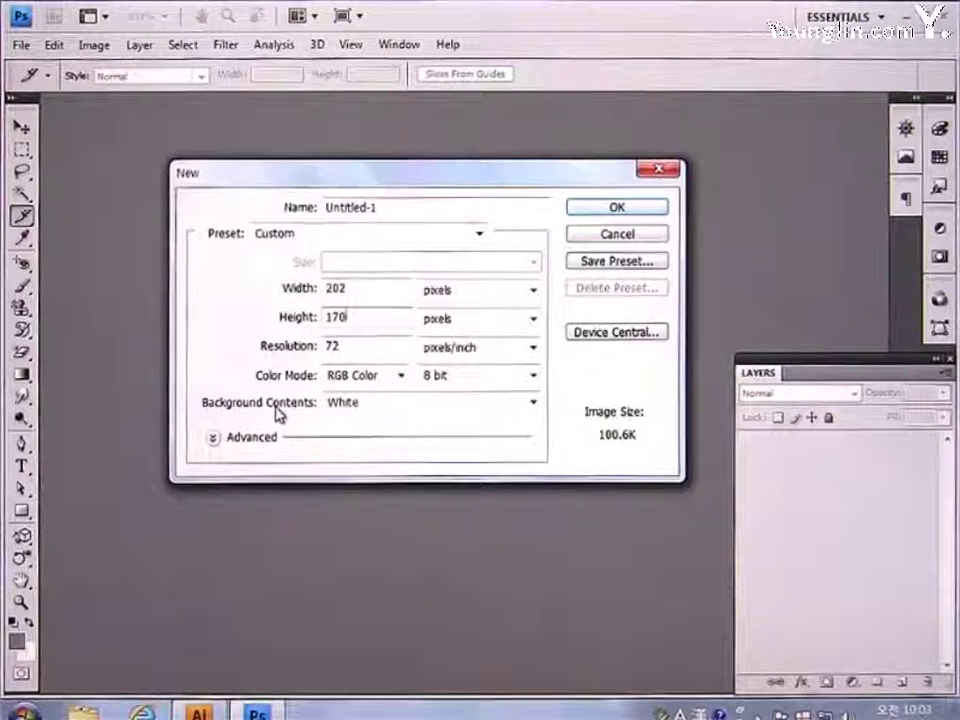
pyautogui.click(597, 210)
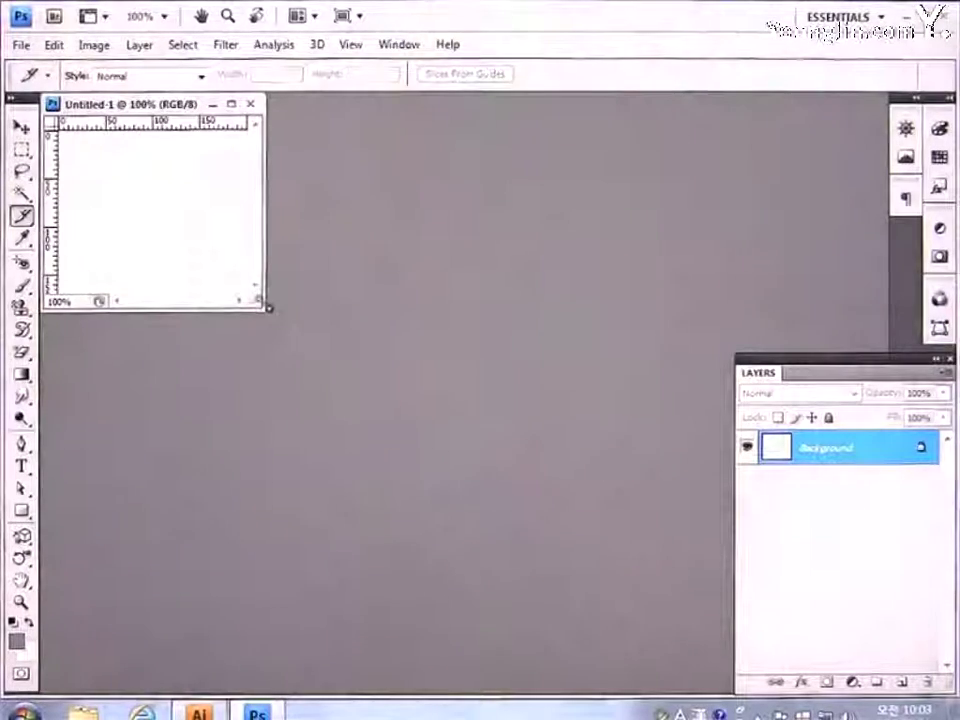
pyautogui.moveTo(268, 307); pyautogui.dragTo(379, 404)
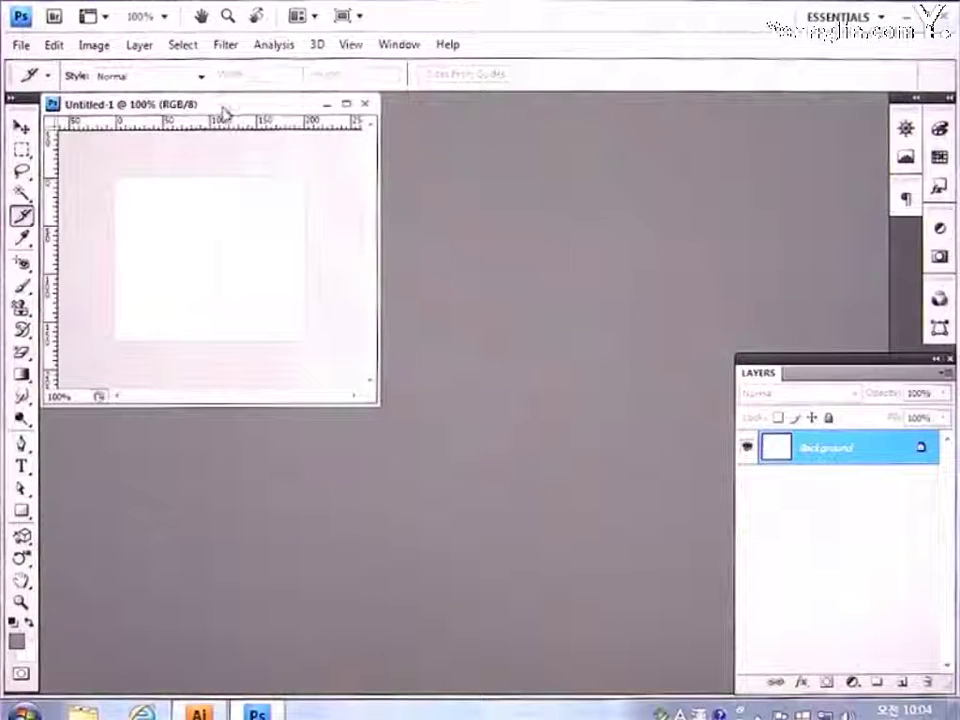
pyautogui.moveTo(224, 112); pyautogui.dragTo(268, 136)
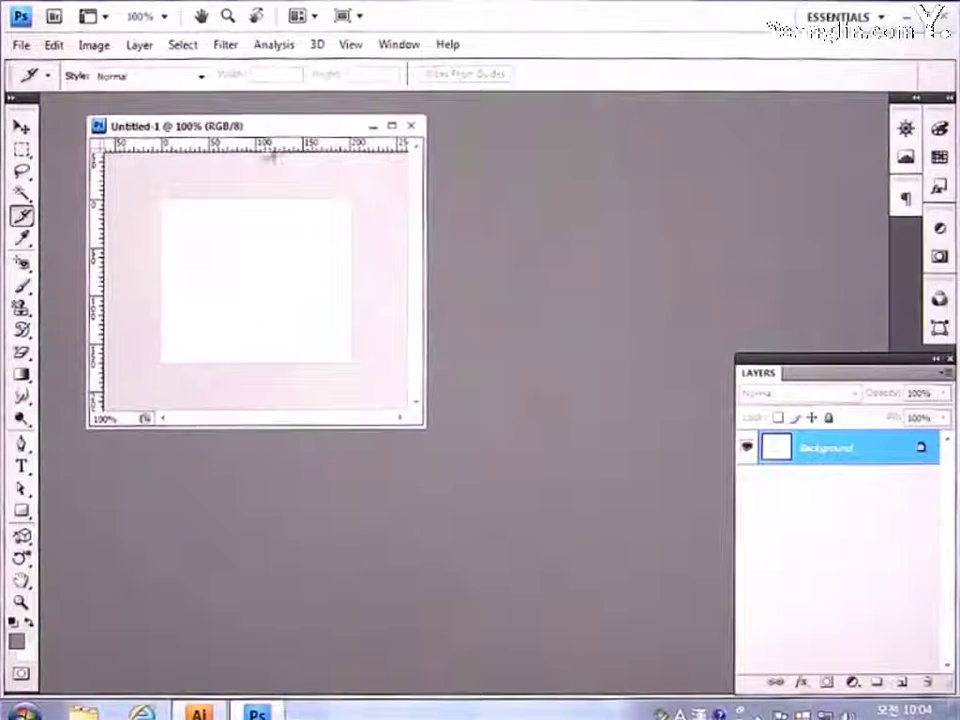
# Set the Type tool's character formatting to HYHeadLine-Medium, 18 pt, with tracking -20 and faux bold off.
pyautogui.click(23, 467)
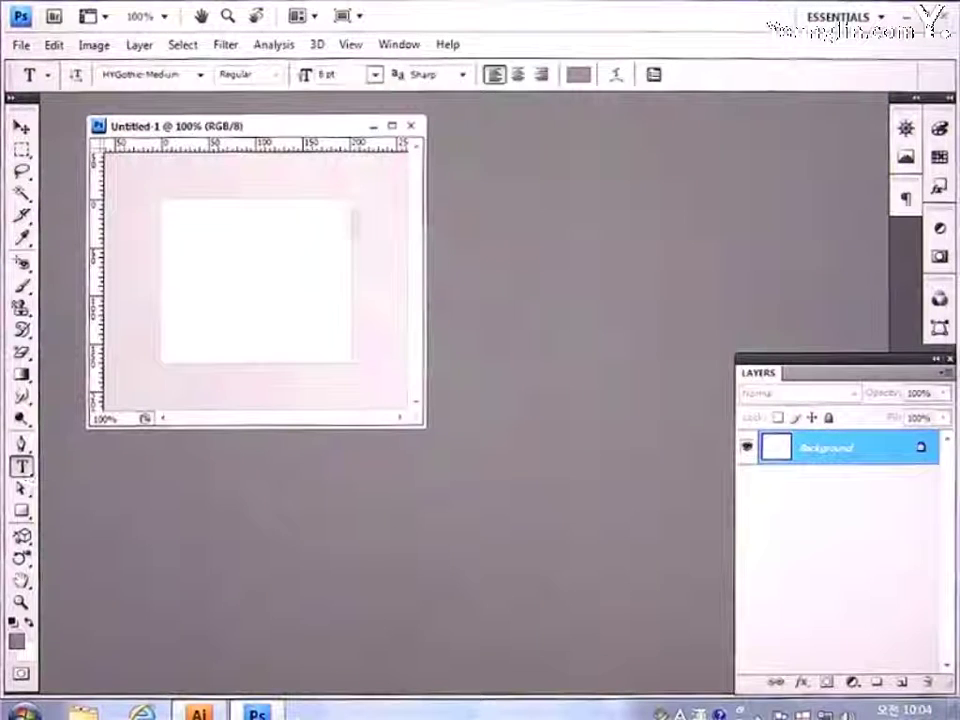
pyautogui.click(399, 44)
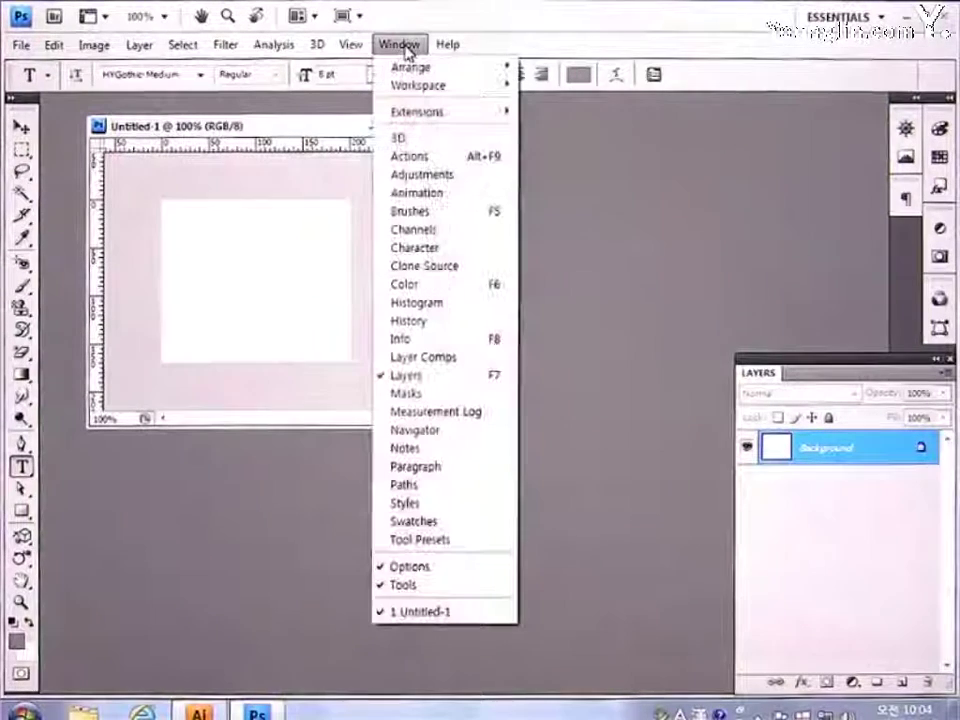
pyautogui.click(411, 246)
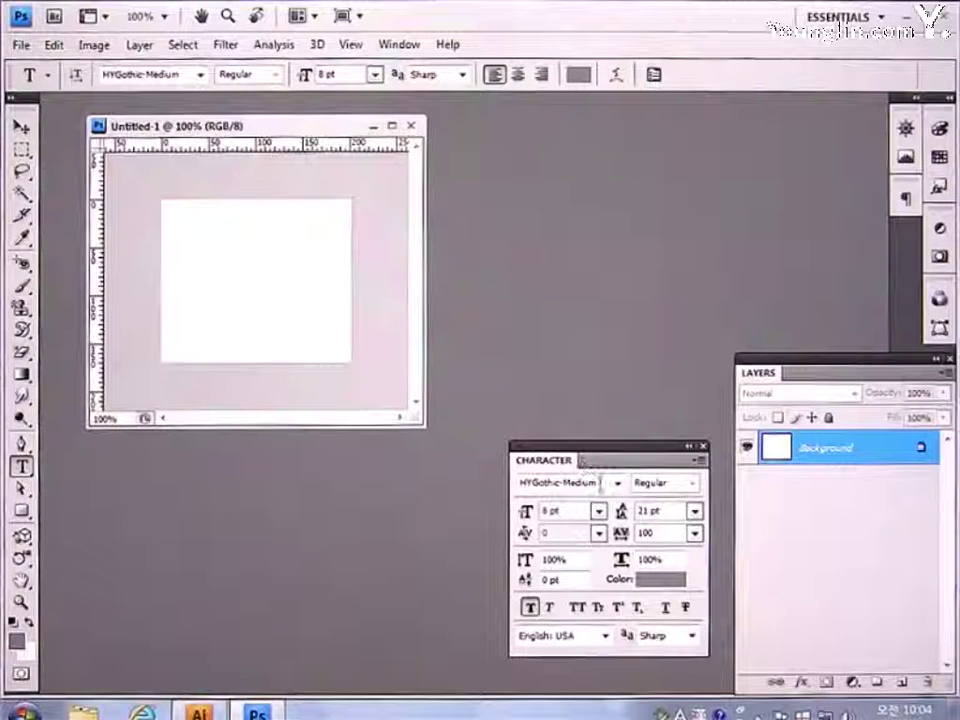
pyautogui.click(619, 484)
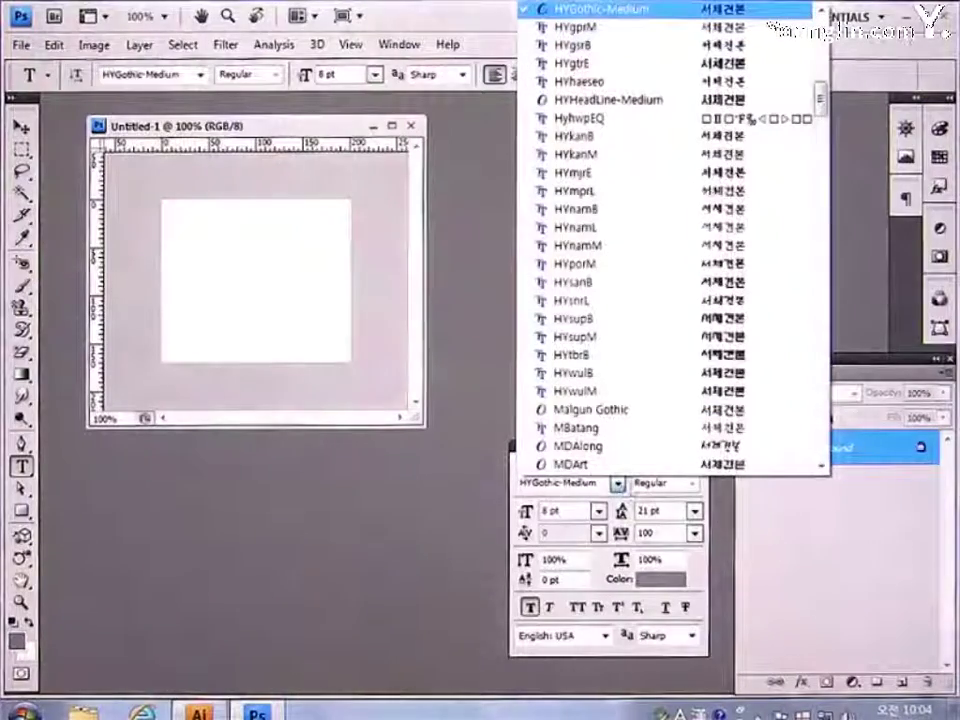
pyautogui.click(600, 100)
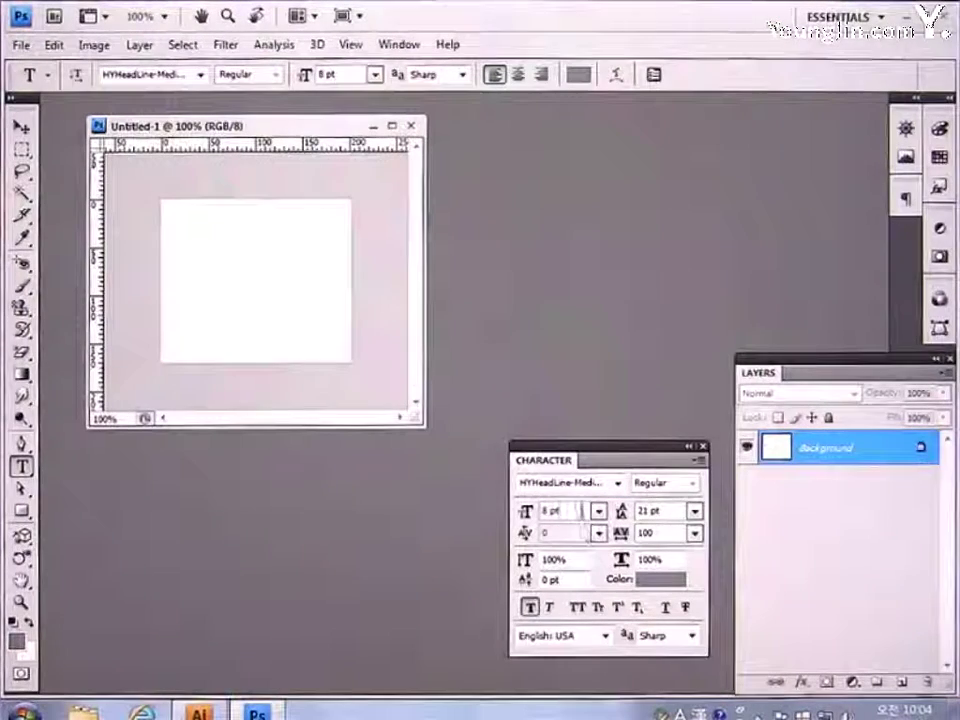
pyautogui.click(550, 510)
pyautogui.press('BackSpace')
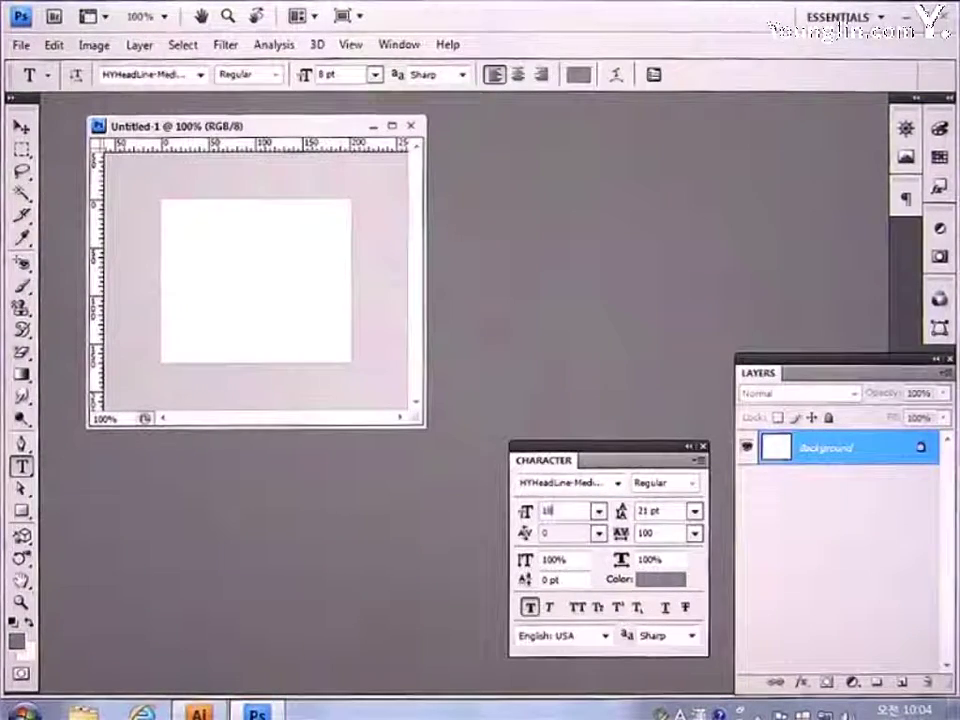
pyautogui.write('18')
pyautogui.press('Return')
pyautogui.click(655, 533)
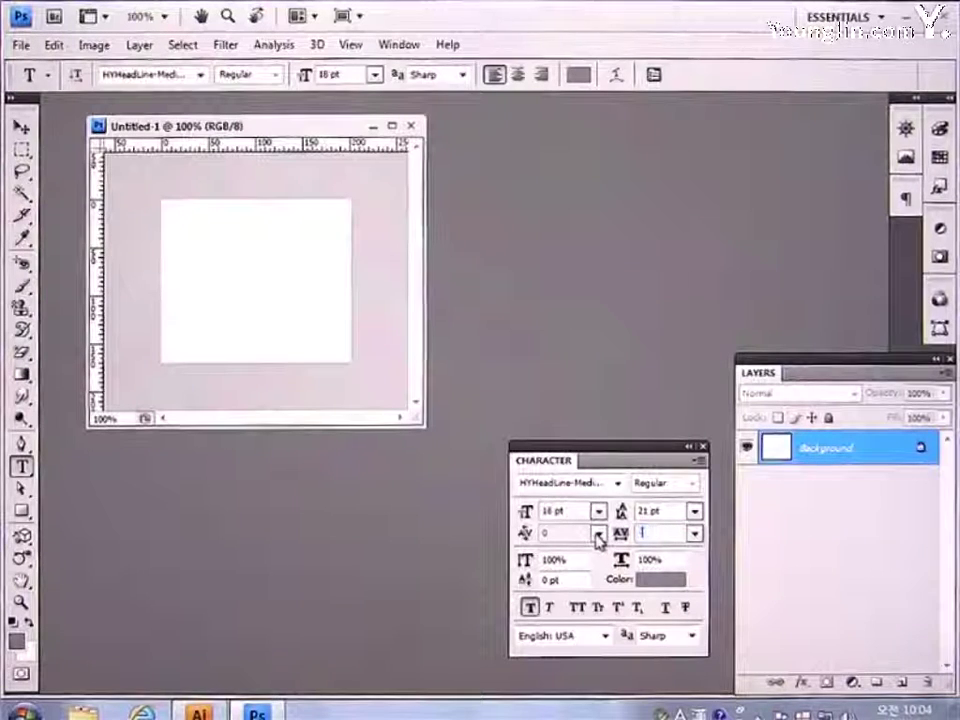
pyautogui.write('-20')
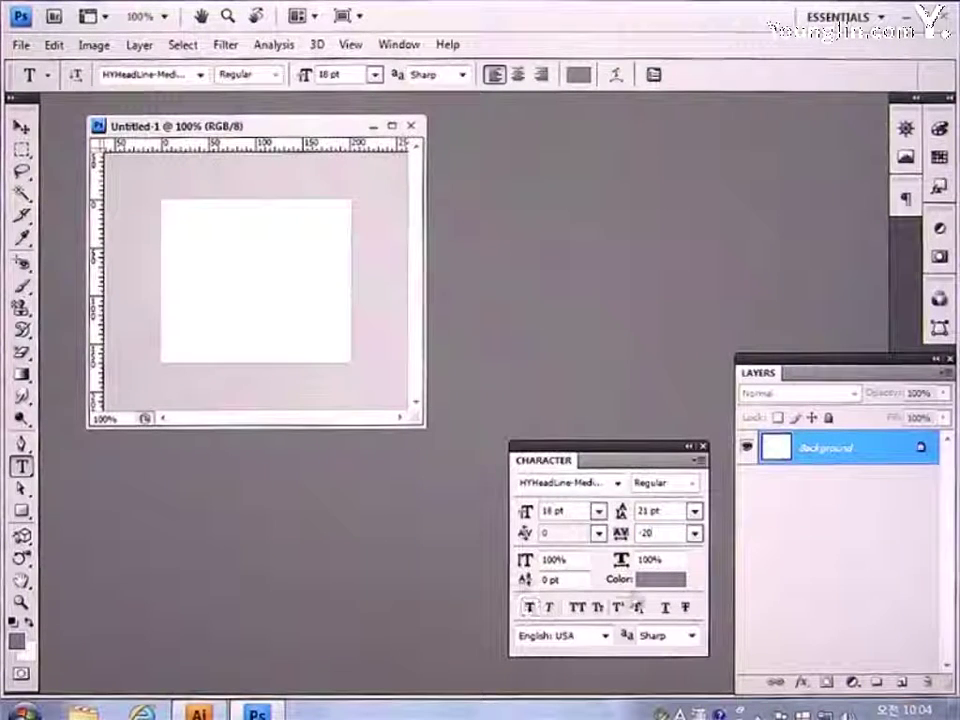
# Set the text color to the muted blue 396D84.
pyautogui.click(656, 580)
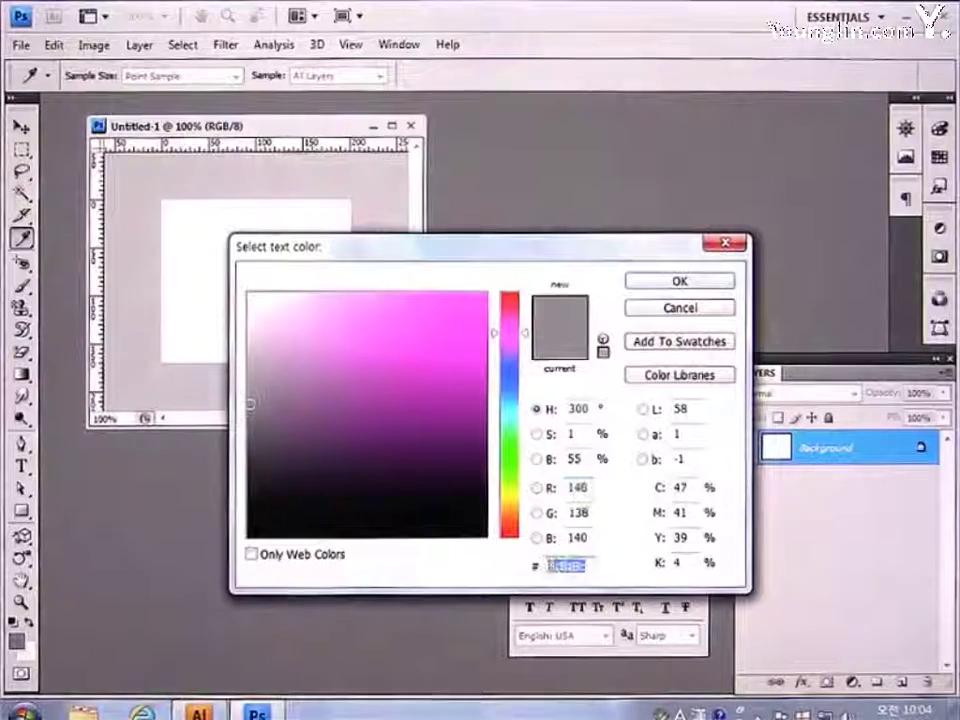
pyautogui.write('396')
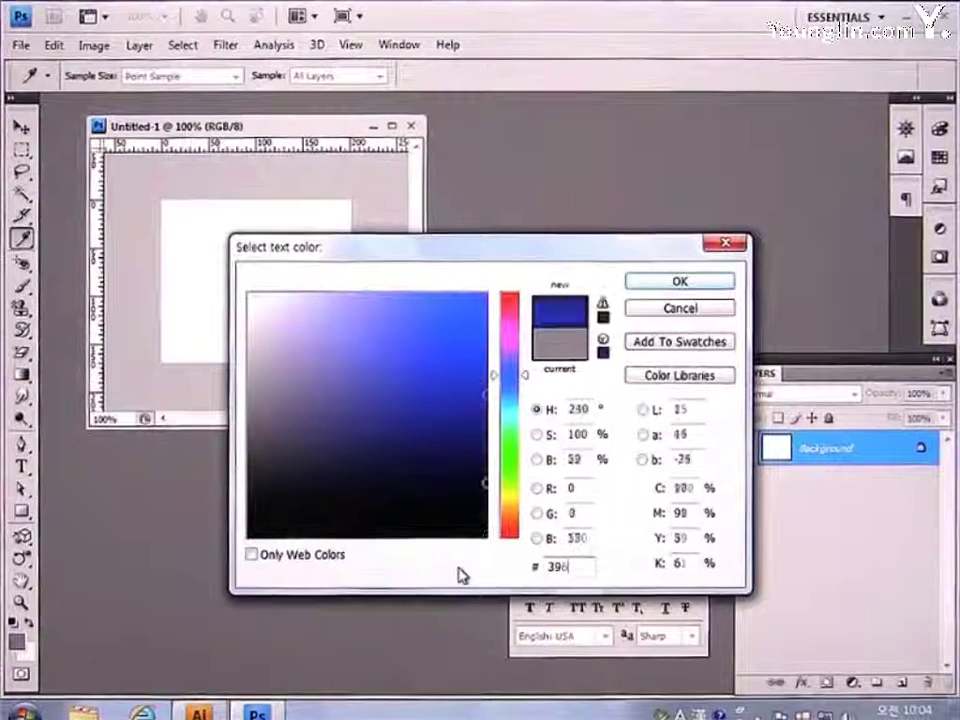
pyautogui.write('D84')
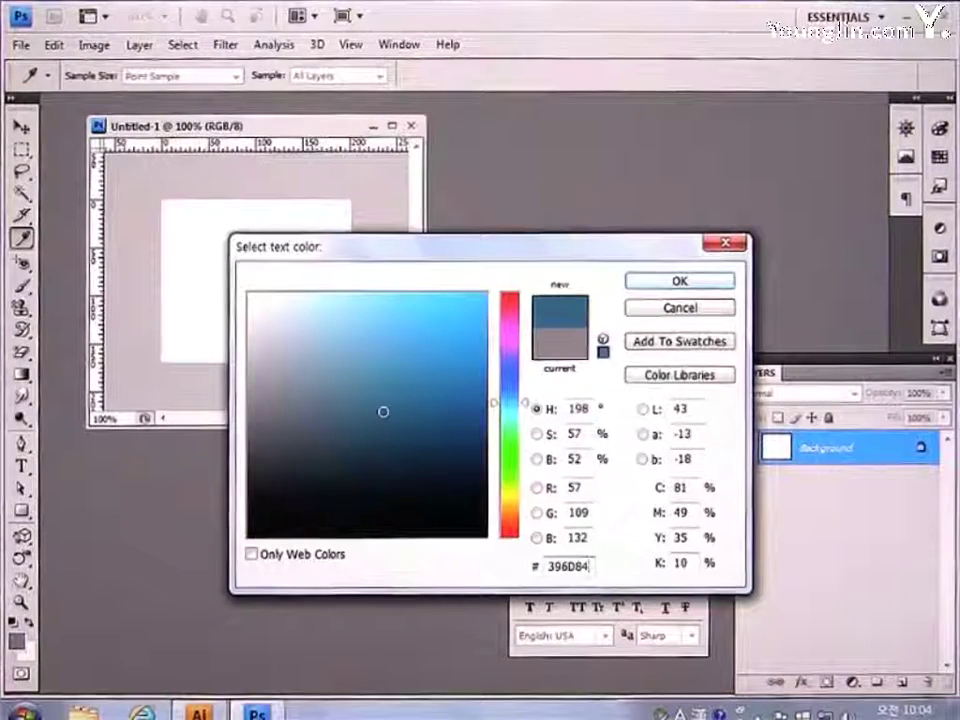
pyautogui.click(672, 283)
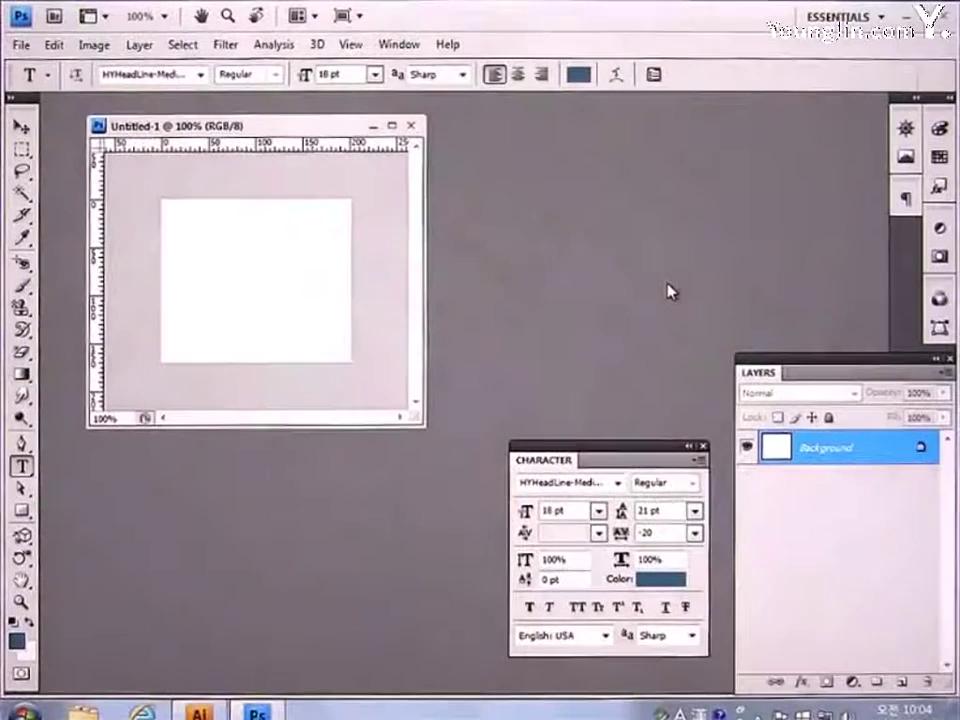
# Add the title text 펜션 미리보기 near the canvas's upper-left corner and commit it.
pyautogui.click(178, 226)
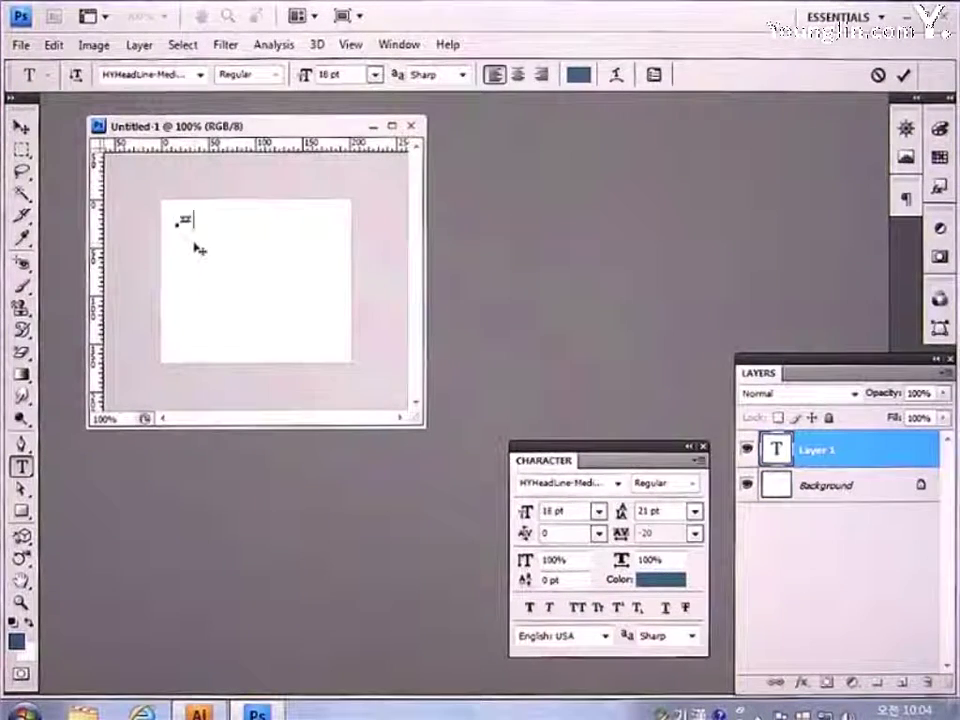
pyautogui.write('페션 밁')
pyautogui.write('보')
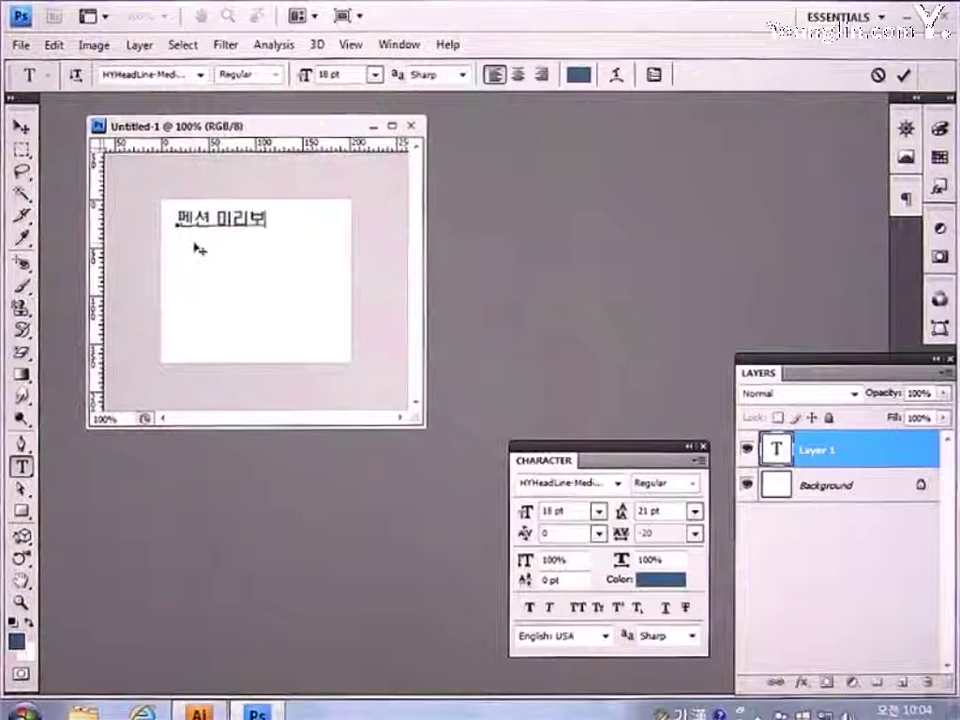
pyautogui.write('기')
pyautogui.click(22, 128)
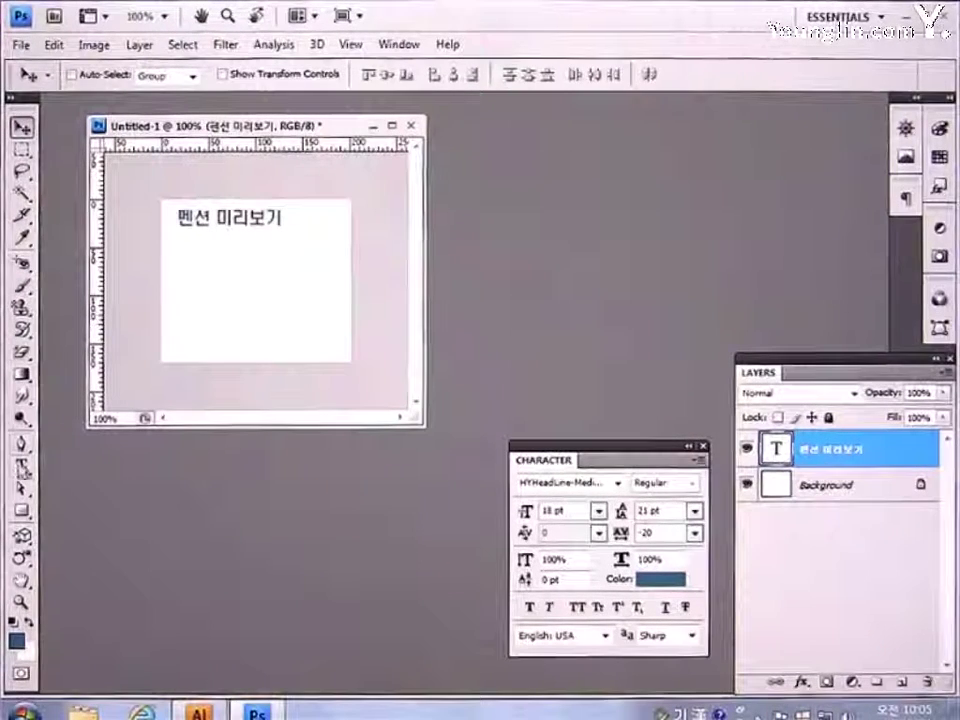
# Start a second text line below the 펜션 미리보기 title and open the font choices for it.
pyautogui.press('t')
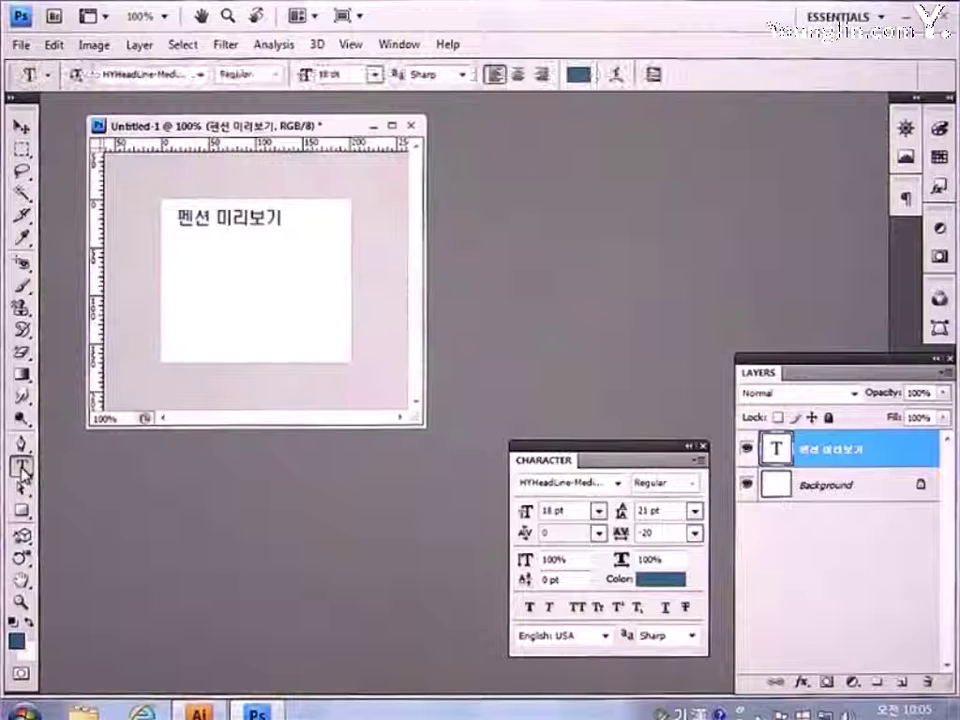
pyautogui.click(180, 258)
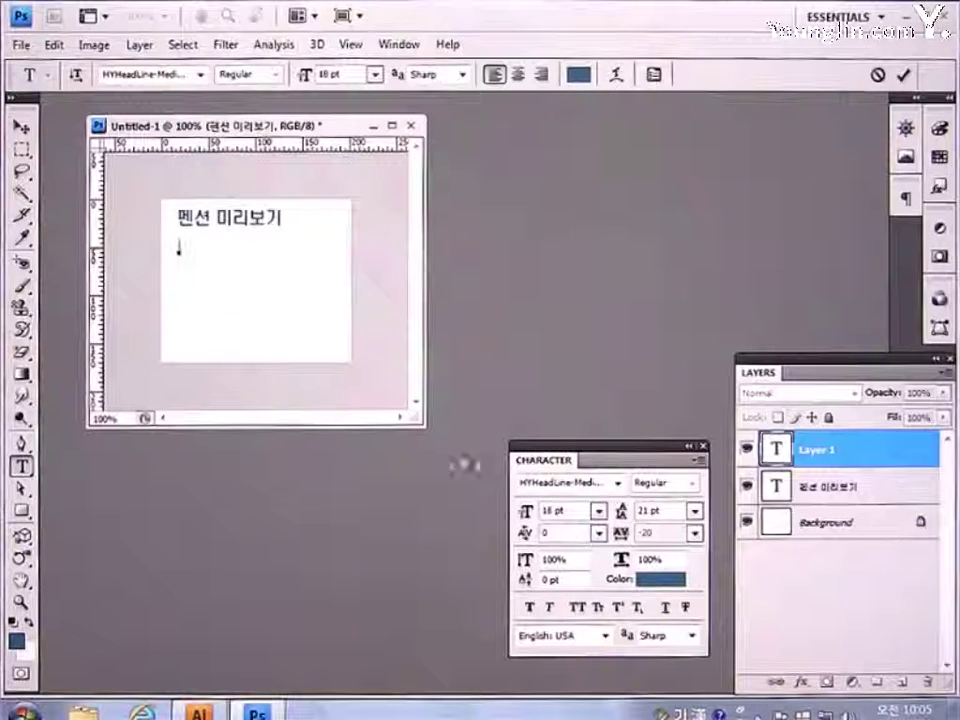
pyautogui.click(621, 483)
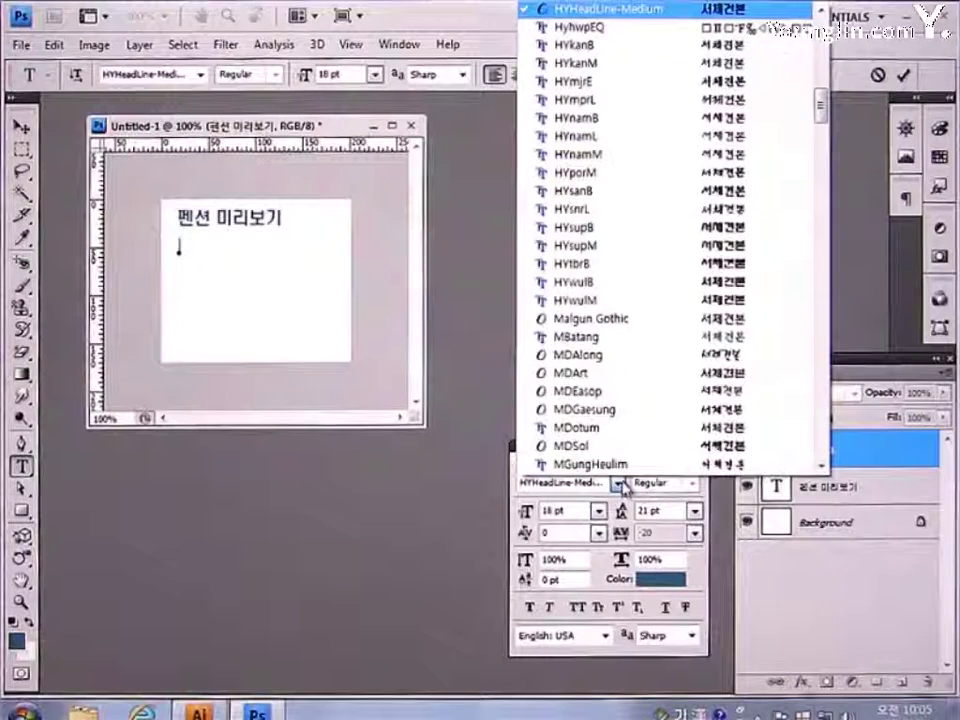
# Set the new text layer's font to HYHeadLine-Medium and its size to 13 pt.
pyautogui.click(615, 10)
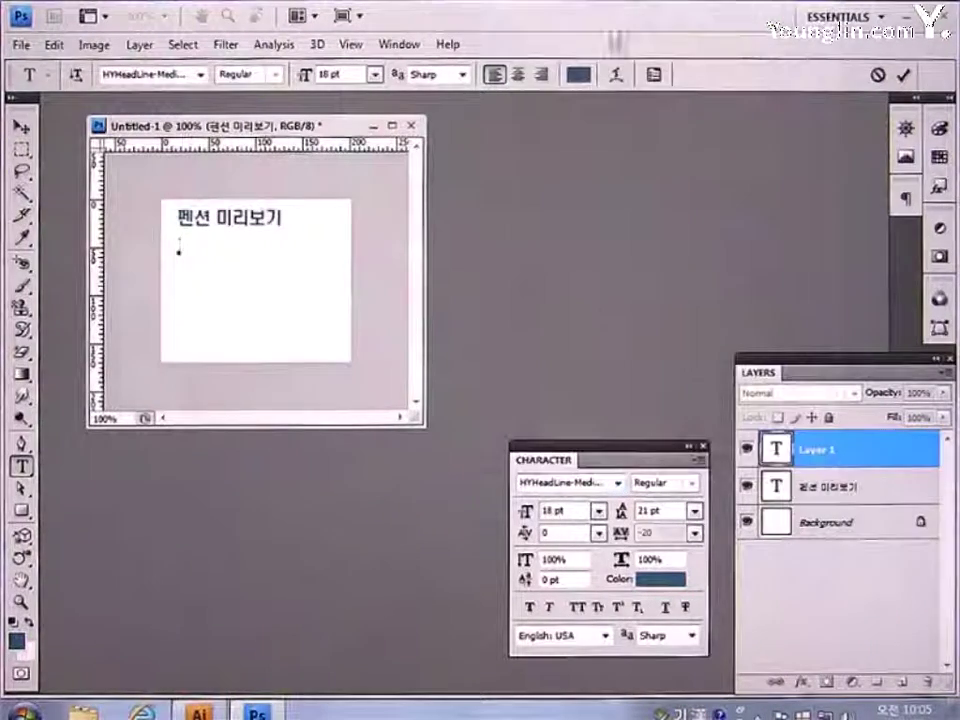
pyautogui.click(565, 511)
pyautogui.write('13')
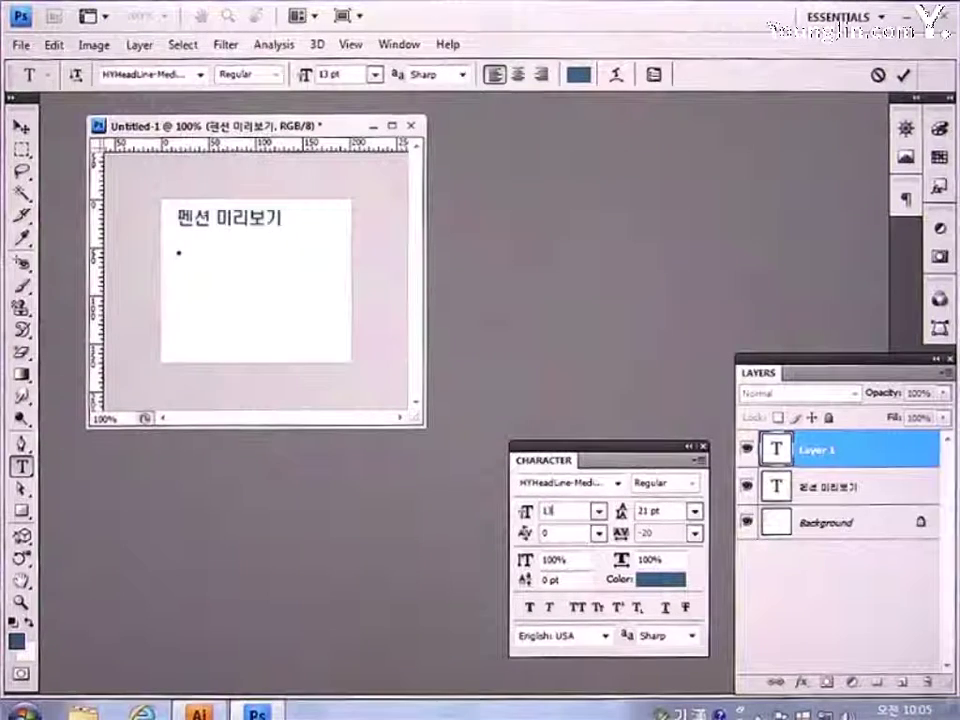
# Set the new text layer's color to hex 9BBAC8.
pyautogui.click(660, 579)
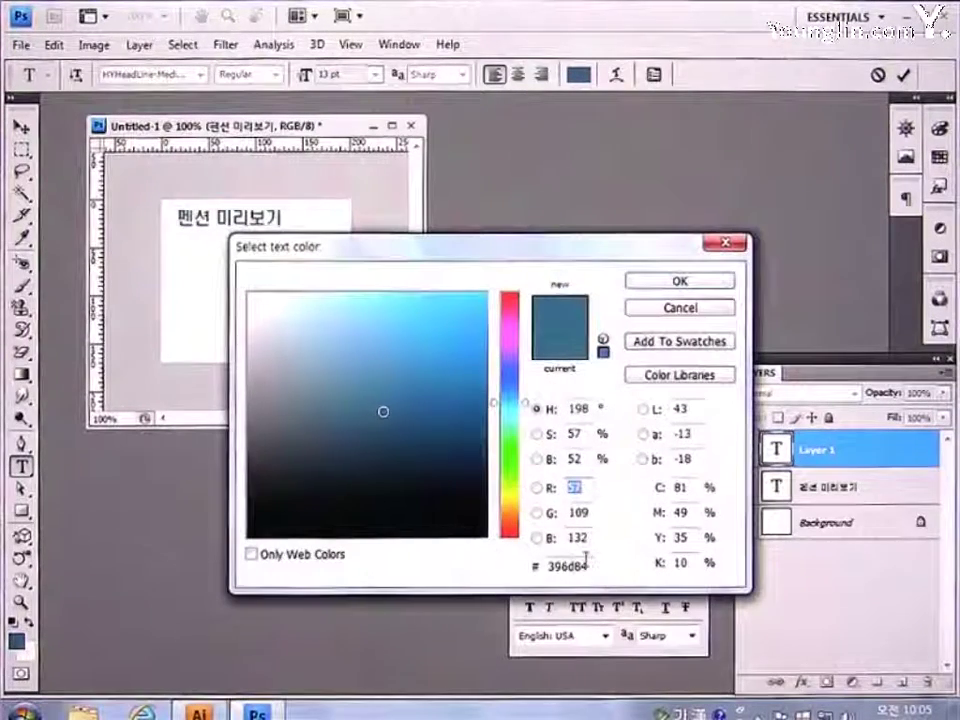
pyautogui.click(586, 562)
pyautogui.write('9')
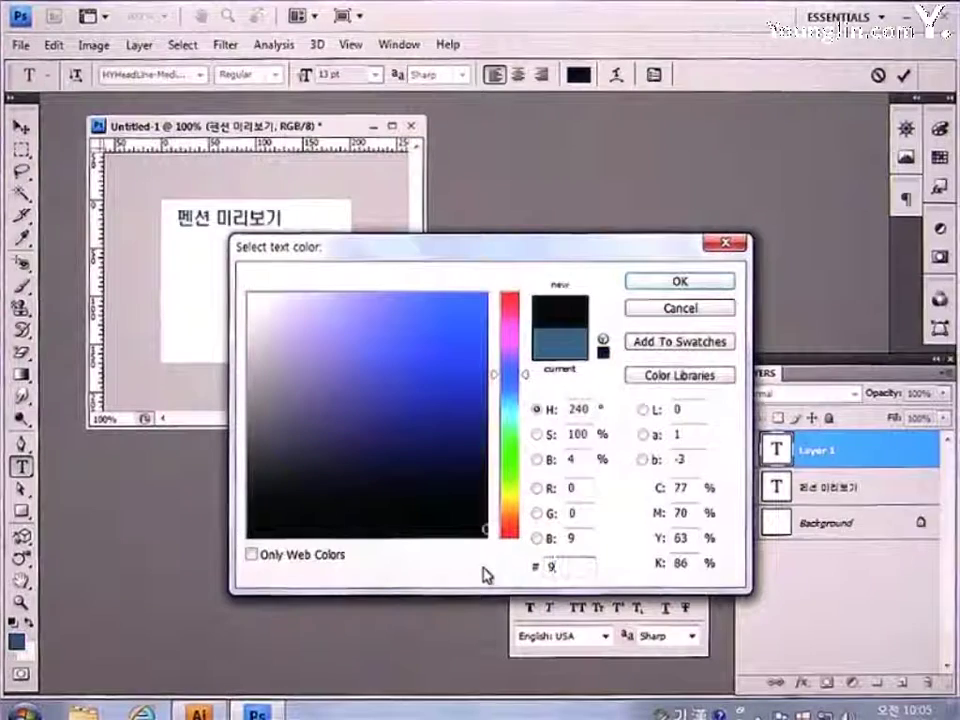
pyautogui.write('BBAC')
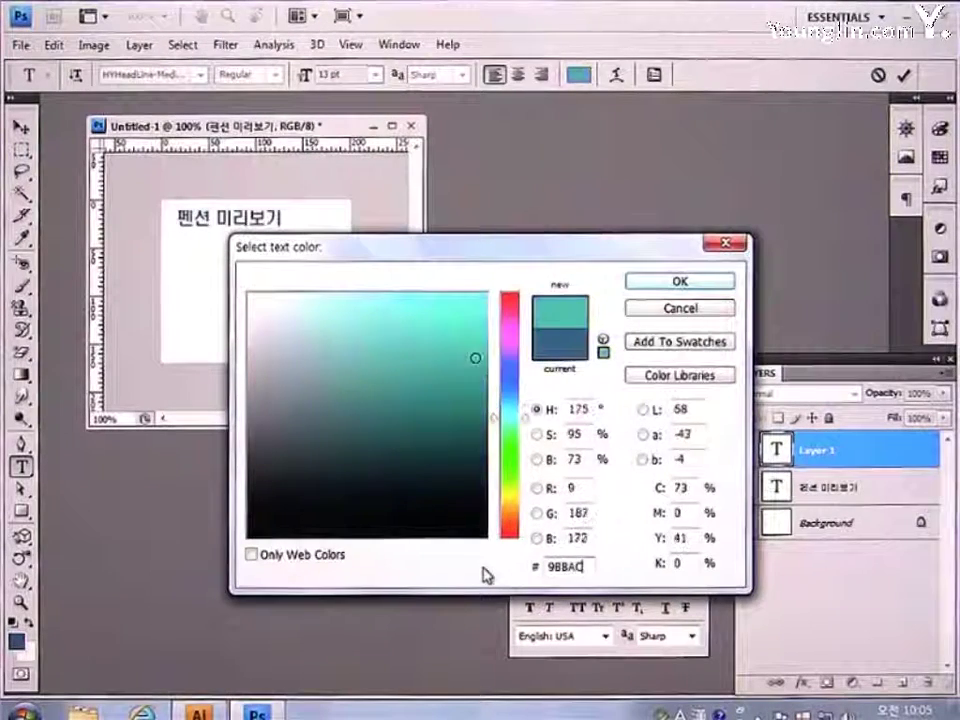
pyautogui.write('8')
pyautogui.press('Return')
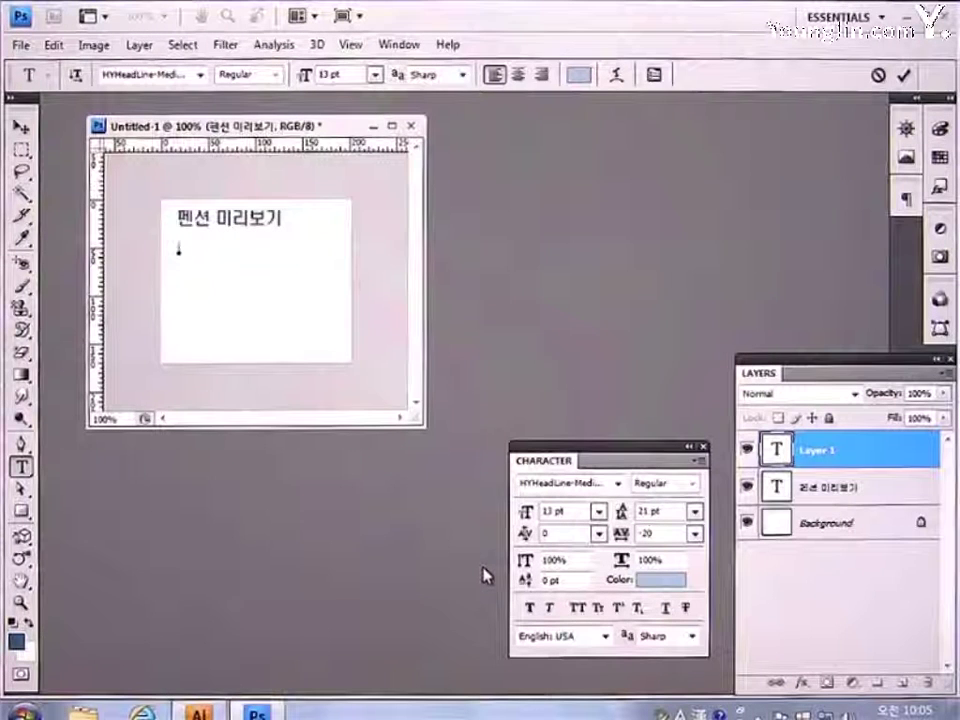
# Enter the text "Pension Preview" below the Korean title and commit it.
pyautogui.write('ㄹ')
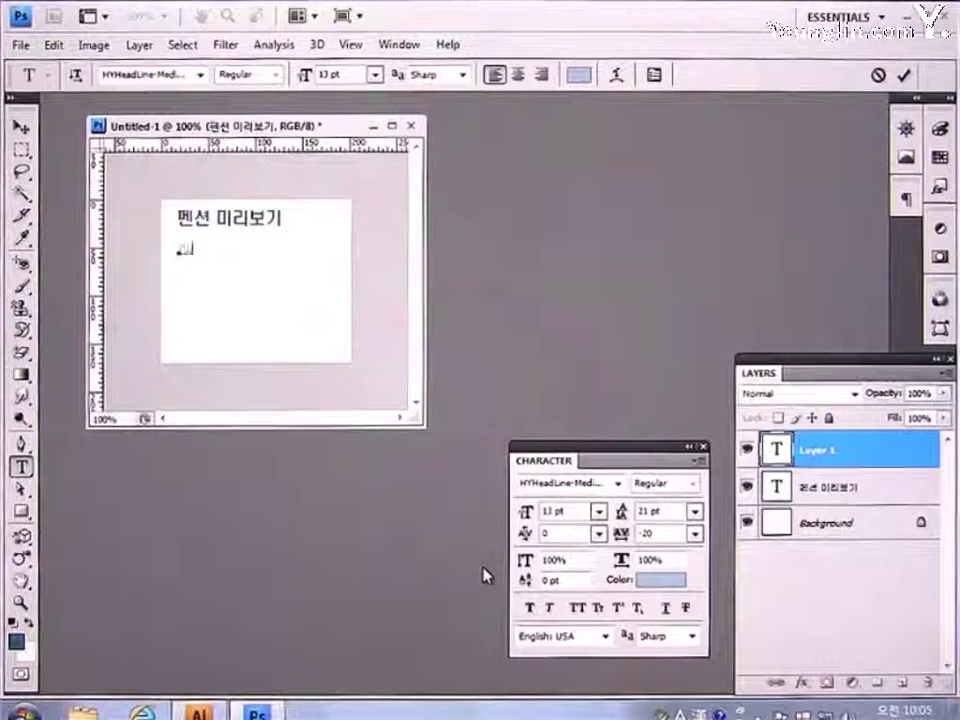
pyautogui.write('nsion')
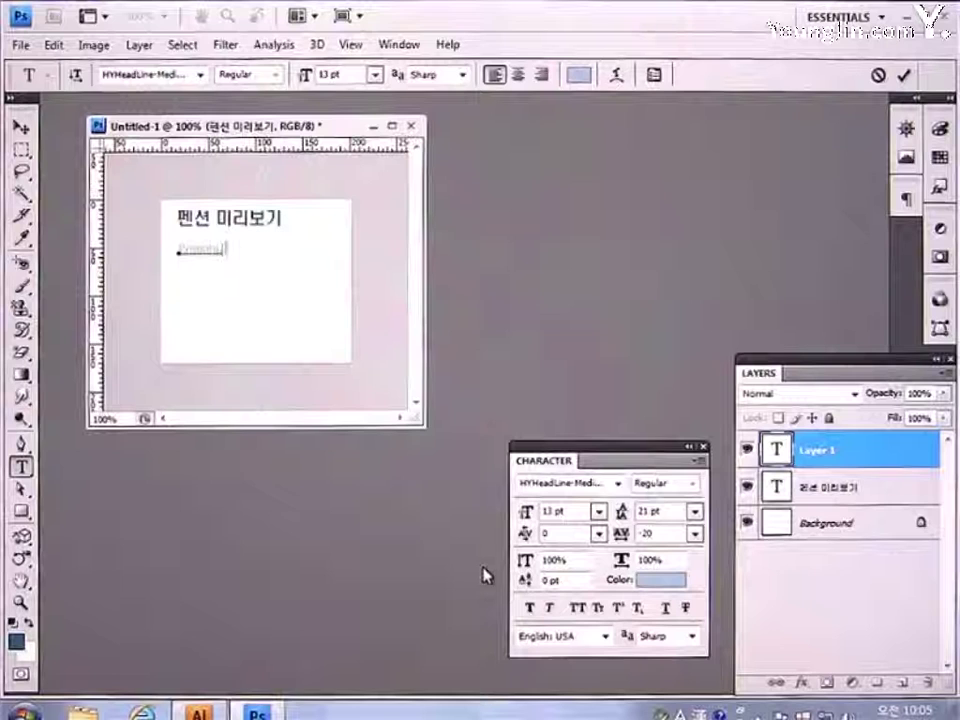
pyautogui.write(' View')
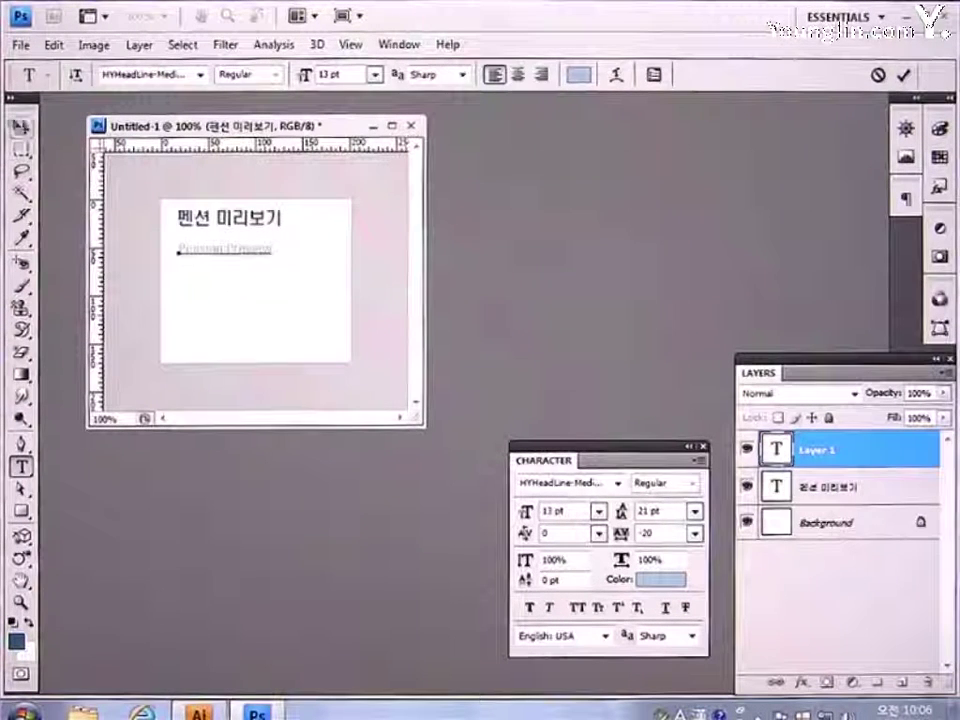
pyautogui.click(20, 127)
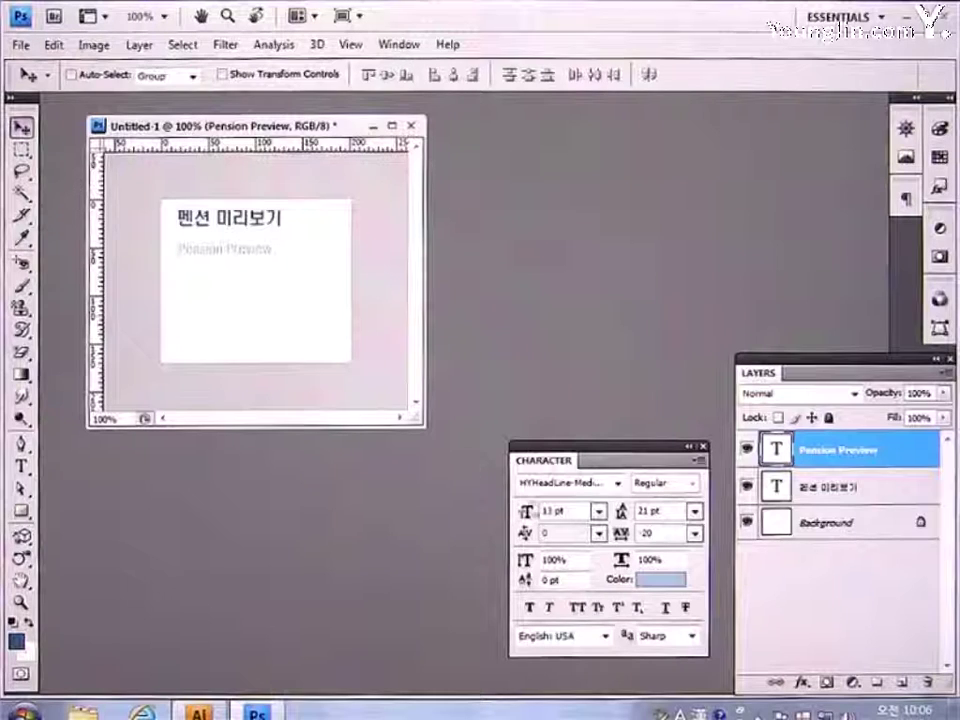
# Set the tracking of the "Pension Preview" text to 130.
pyautogui.click(655, 533)
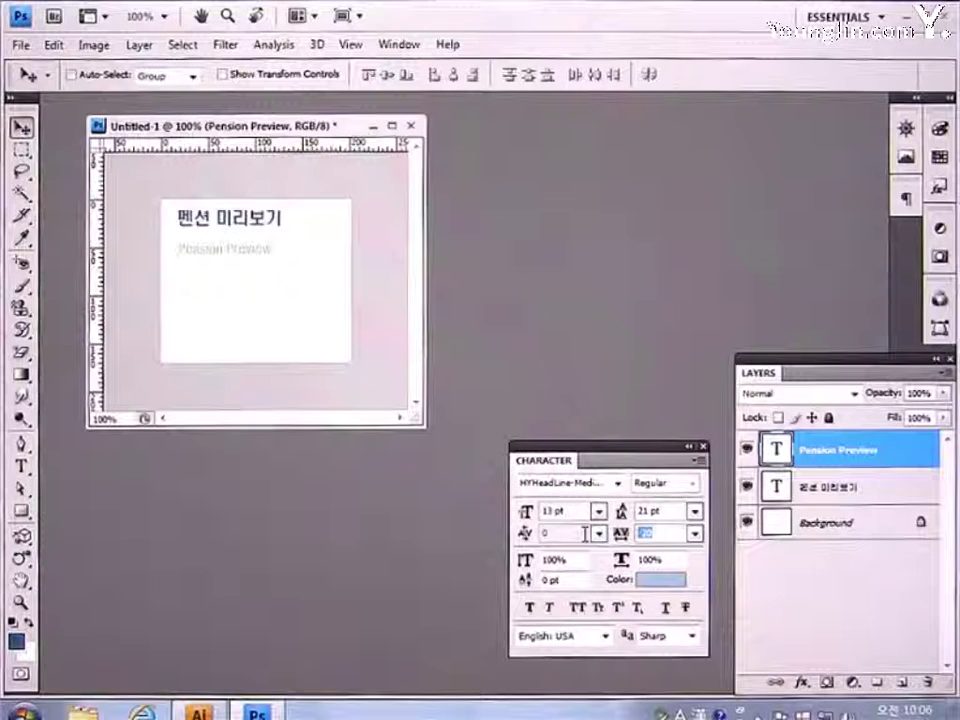
pyautogui.write('130')
pyautogui.press('Return')
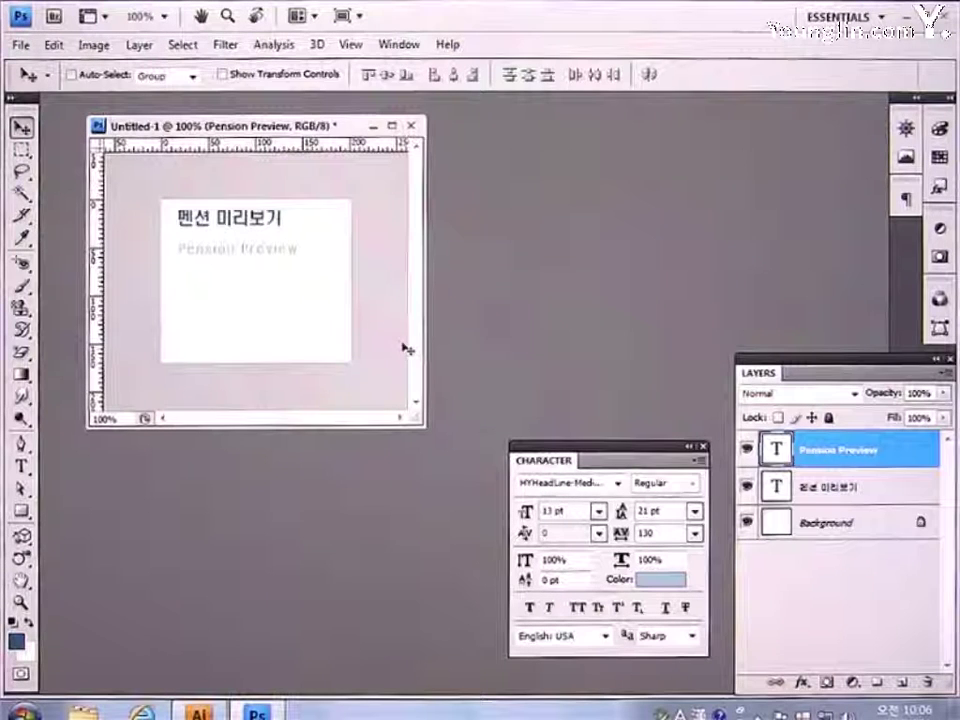
# Nudge the "Pension Preview" text up by about 12 px so it sits directly beneath the Korean title.
pyautogui.press('Up')
pyautogui.press('Up')
pyautogui.press('Up')
pyautogui.press('Up')
pyautogui.press('Up')
pyautogui.press('Up')
pyautogui.press('Up')
pyautogui.press('Up')
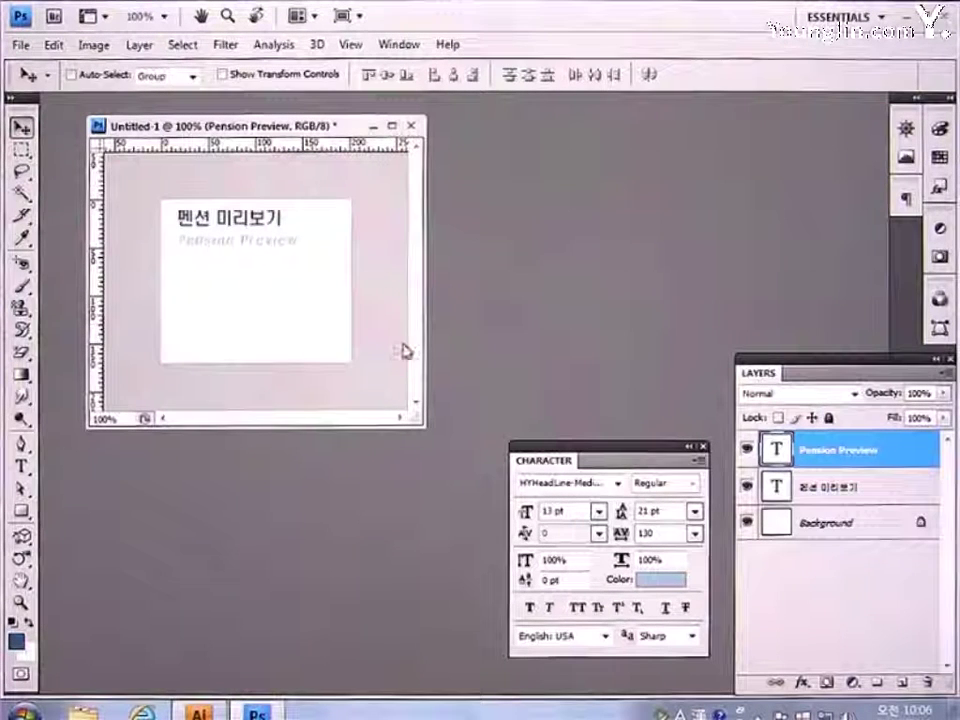
pyautogui.press('Up')
pyautogui.press('Up')
pyautogui.press('Up')
pyautogui.press('Up')
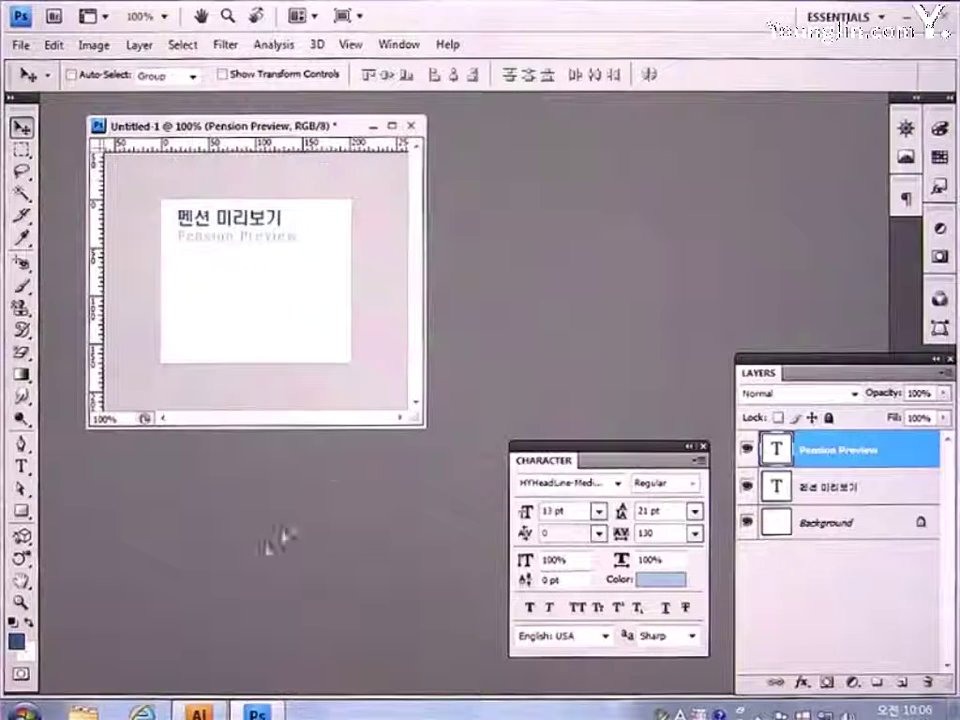
# Change the foreground color to white.
pyautogui.press('i')
pyautogui.click(16, 640)
pyautogui.click(185, 393)
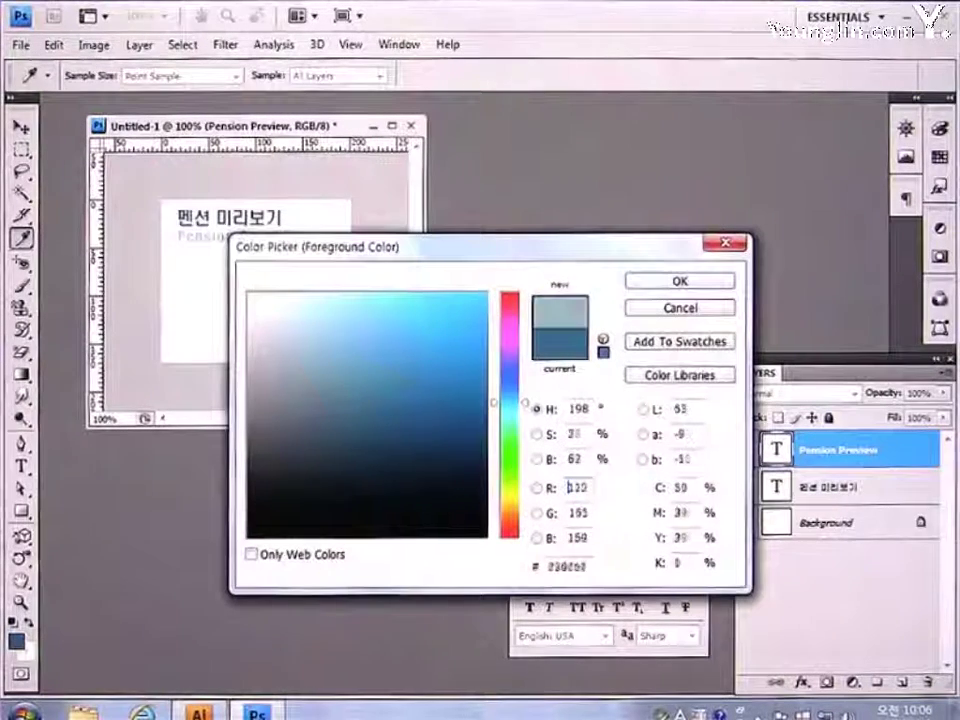
pyautogui.click(166, 212)
pyautogui.click(257, 212)
pyautogui.click(681, 283)
pyautogui.press('v')
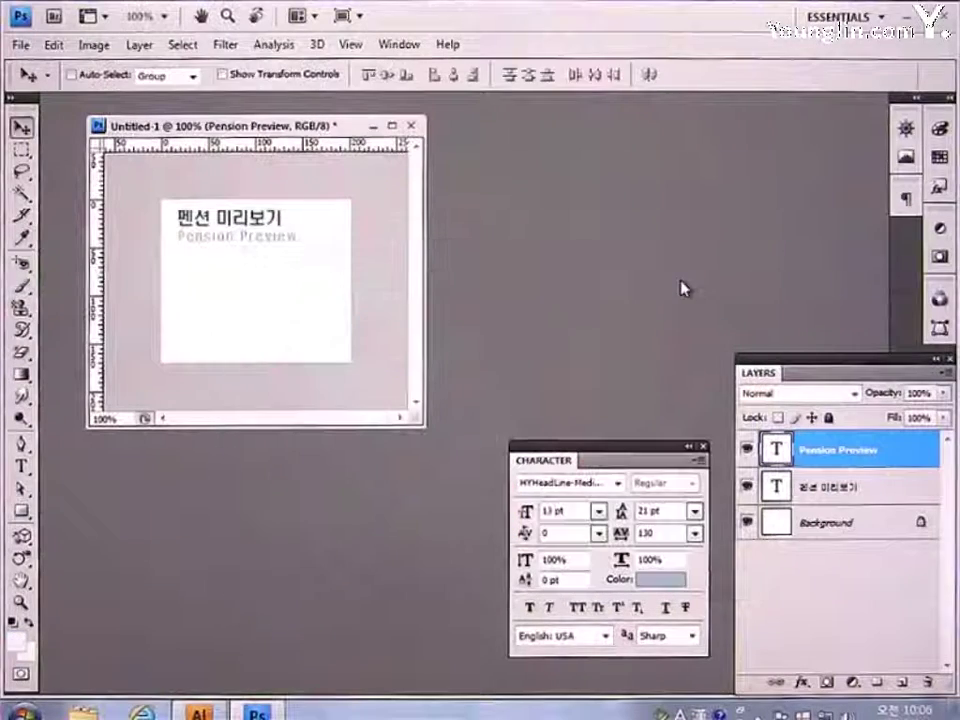
# Draw a thin white rectangle shape below the "Pension Preview" text, spanning most of the canvas width.
pyautogui.click(21, 511)
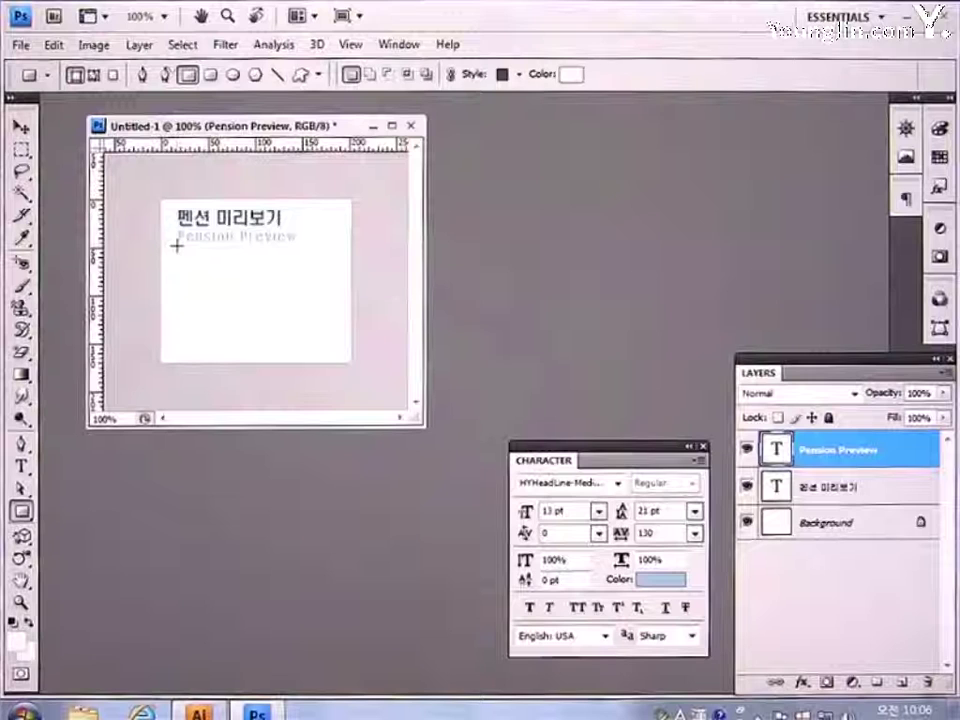
pyautogui.moveTo(177, 246)
pyautogui.mouseDown()
pyautogui.moveTo(232, 263)
pyautogui.moveTo(337, 268)
pyautogui.mouseUp()
pyautogui.click(21, 127)
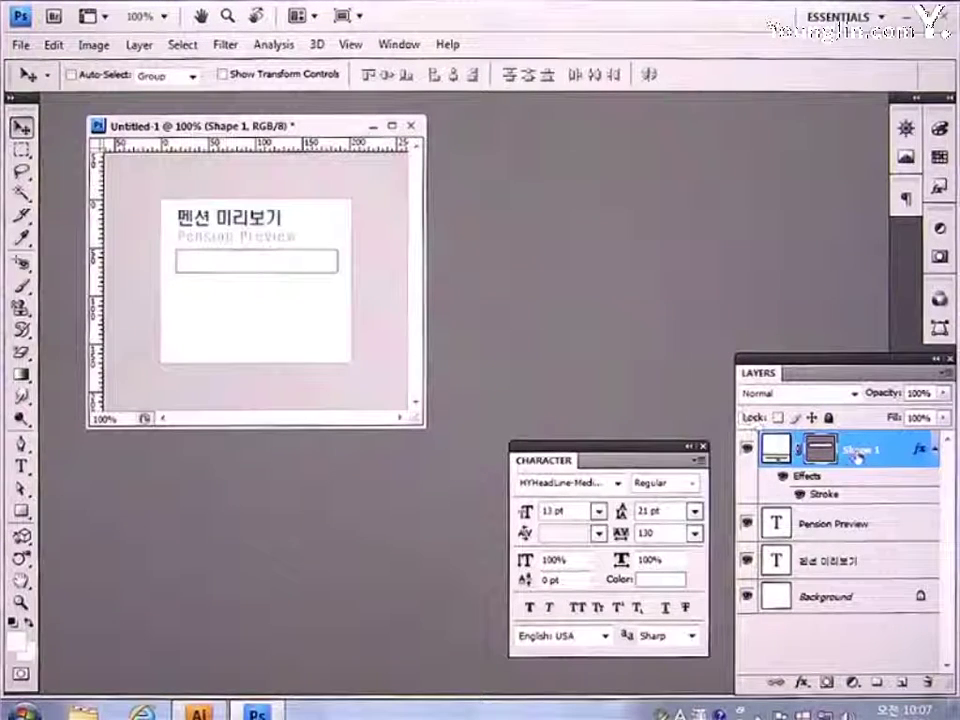
# Set the rectangle layer's Stroke effect to size 1 px with position Outside.
pyautogui.doubleClick(887, 458)
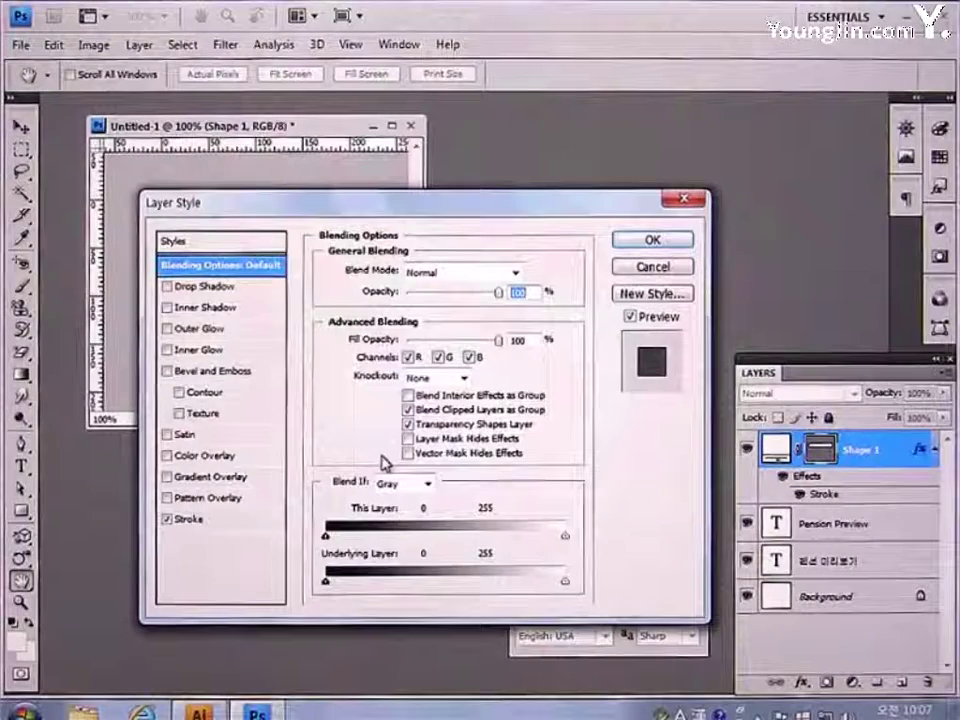
pyautogui.click(196, 522)
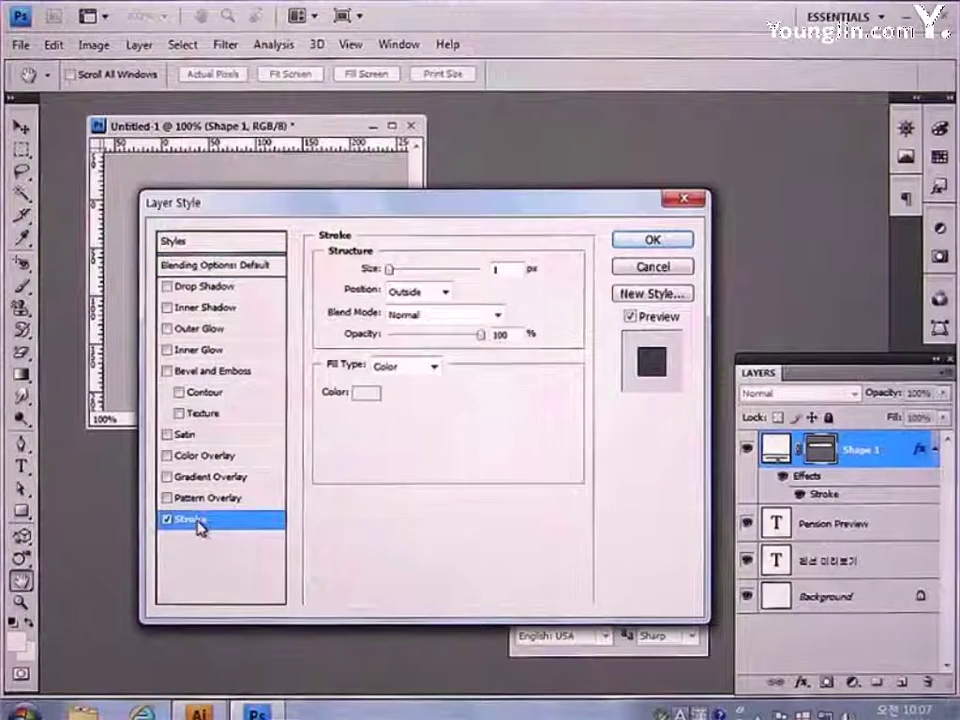
pyautogui.doubleClick(514, 266)
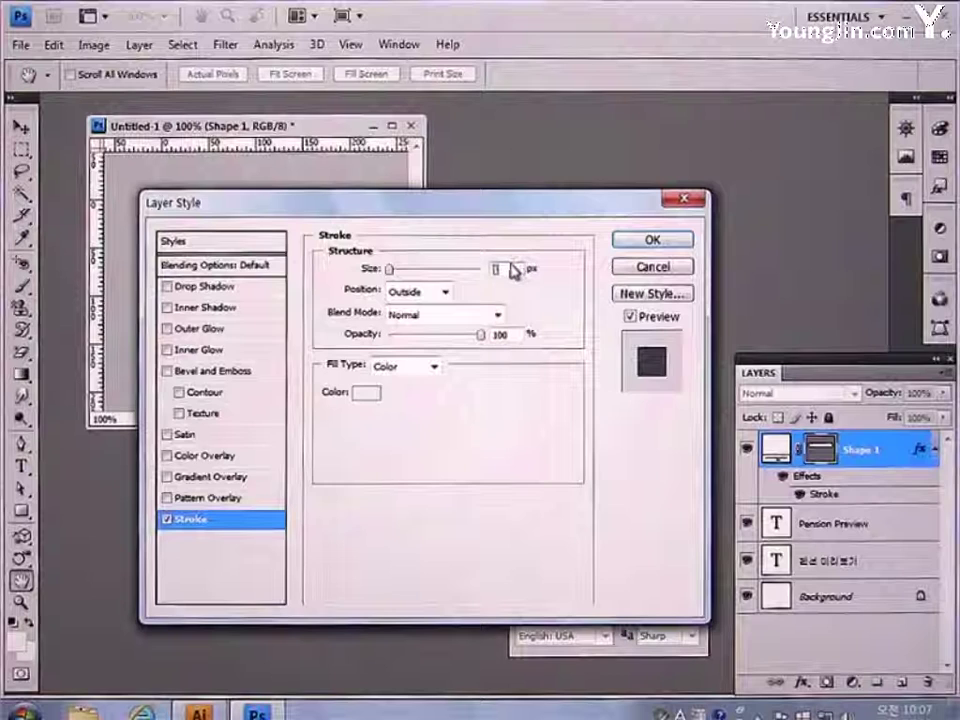
pyautogui.write('1')
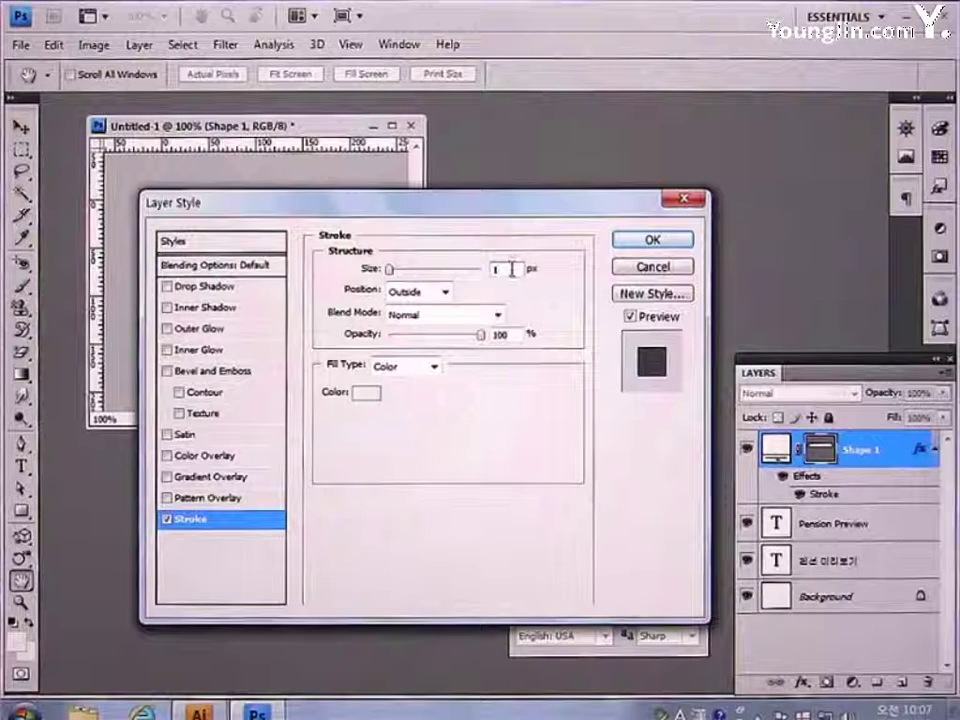
pyautogui.click(446, 297)
pyautogui.click(430, 312)
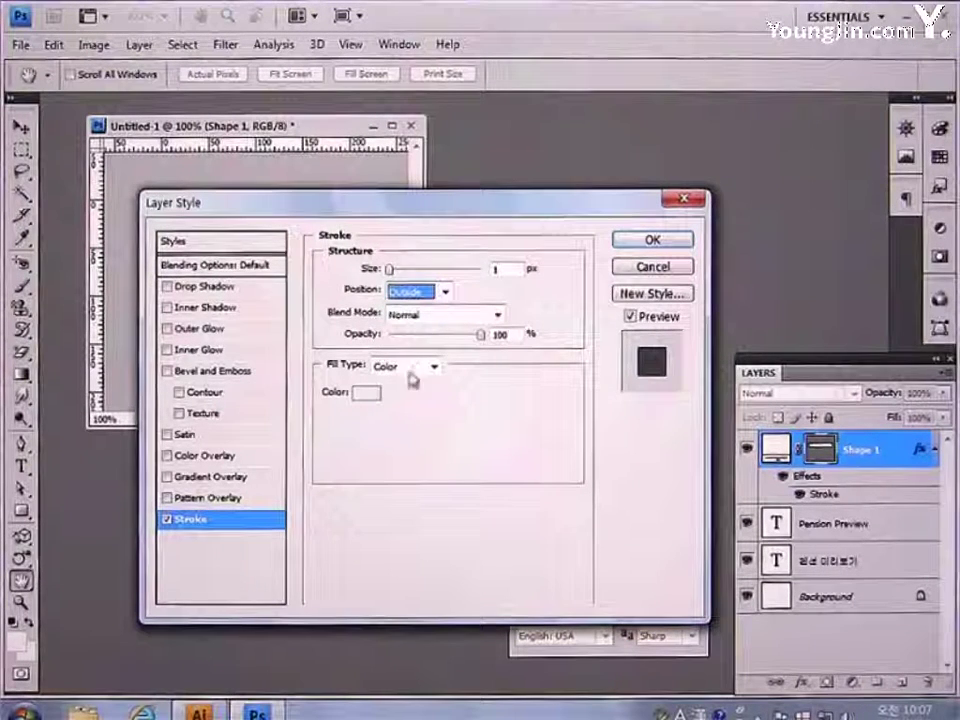
# Set the rectangle's stroke color to hex ECECEC and apply the layer style.
pyautogui.click(365, 394)
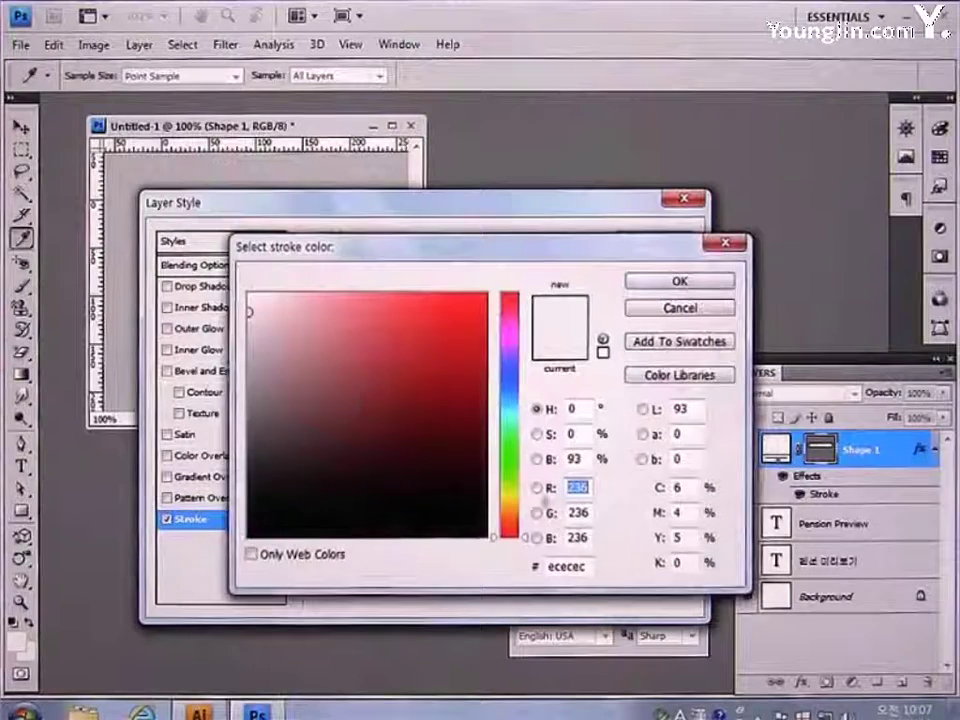
pyautogui.click(590, 566)
pyautogui.moveTo(590, 566); pyautogui.dragTo(576, 566)
pyautogui.write('CECEC')
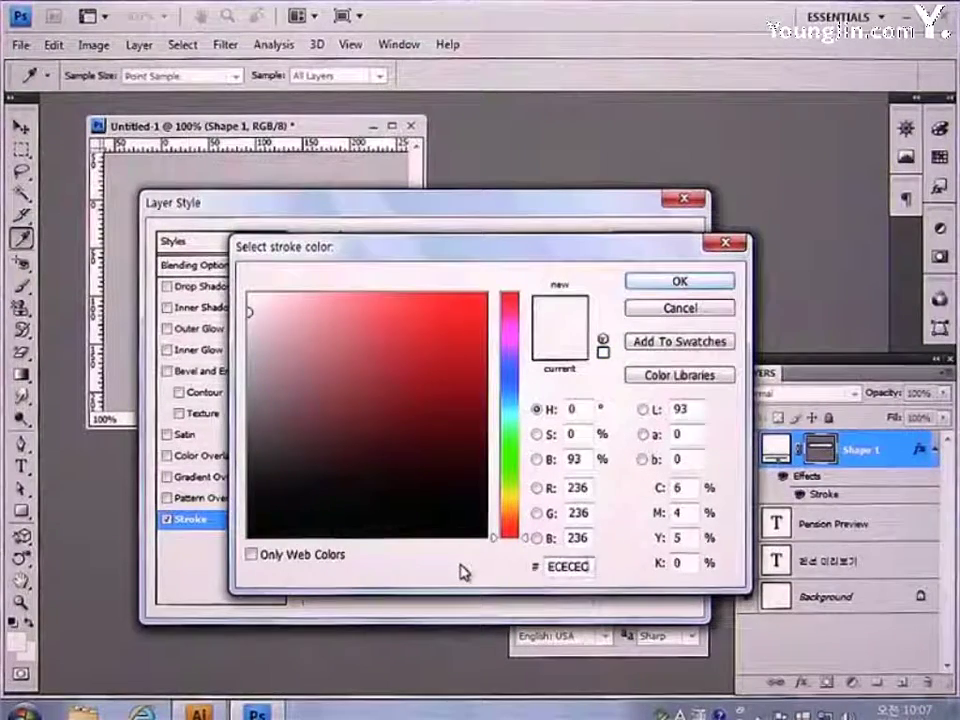
pyautogui.press('Return')
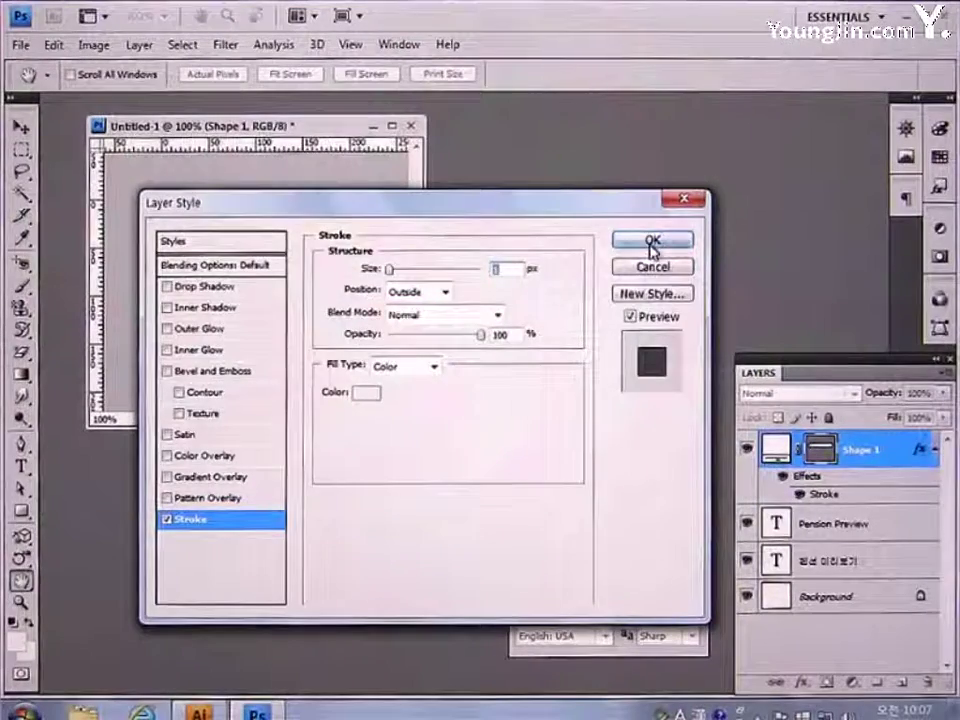
pyautogui.click(651, 244)
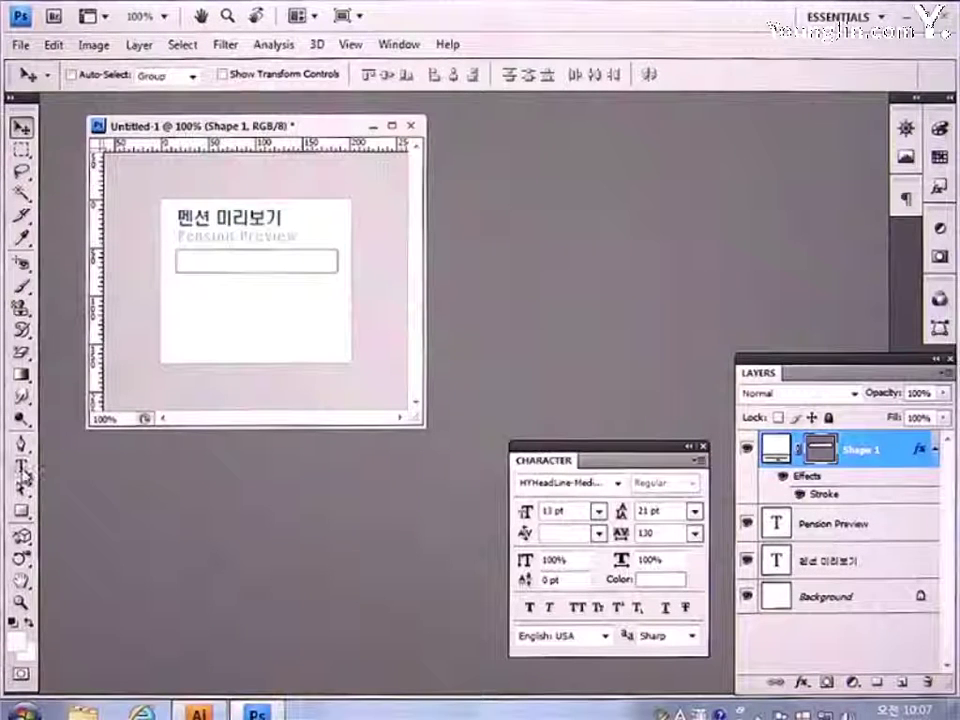
# Set the Type tool's character formatting to HYGothic-Medium, 12 pt, with tracking 100 and faux bold.
pyautogui.click(21, 466)
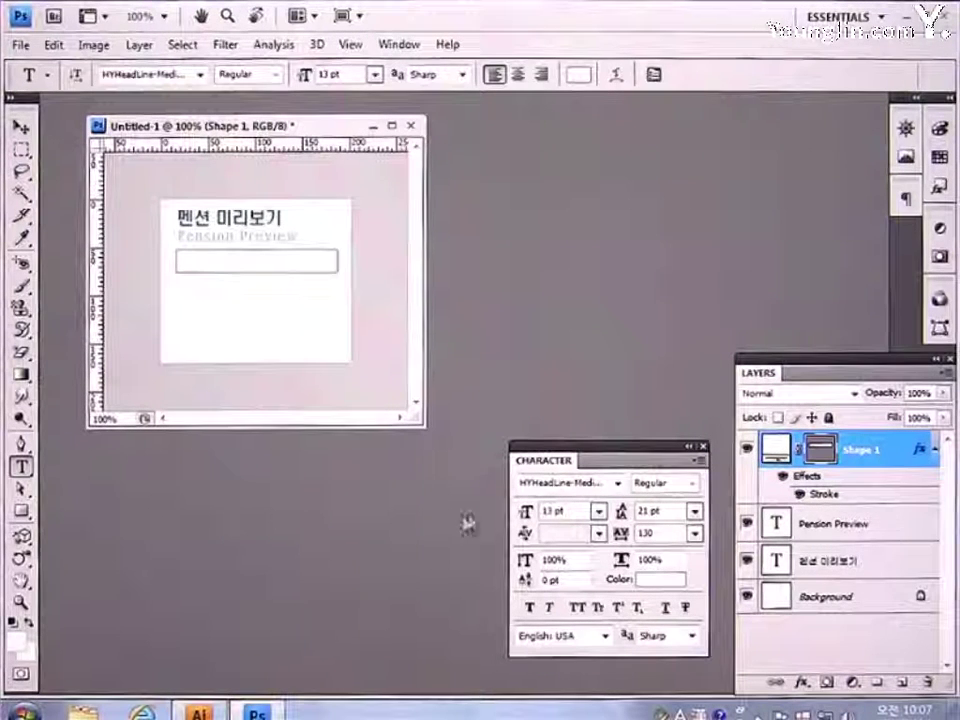
pyautogui.scroll(5, 620, 484)
pyautogui.click(620, 483)
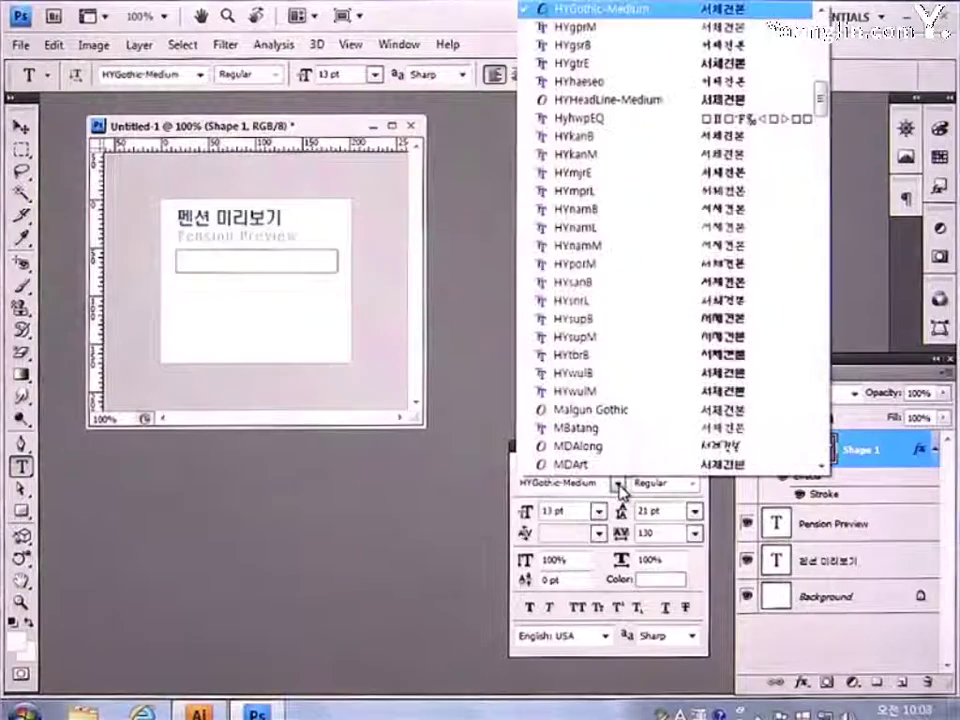
pyautogui.click(635, 22)
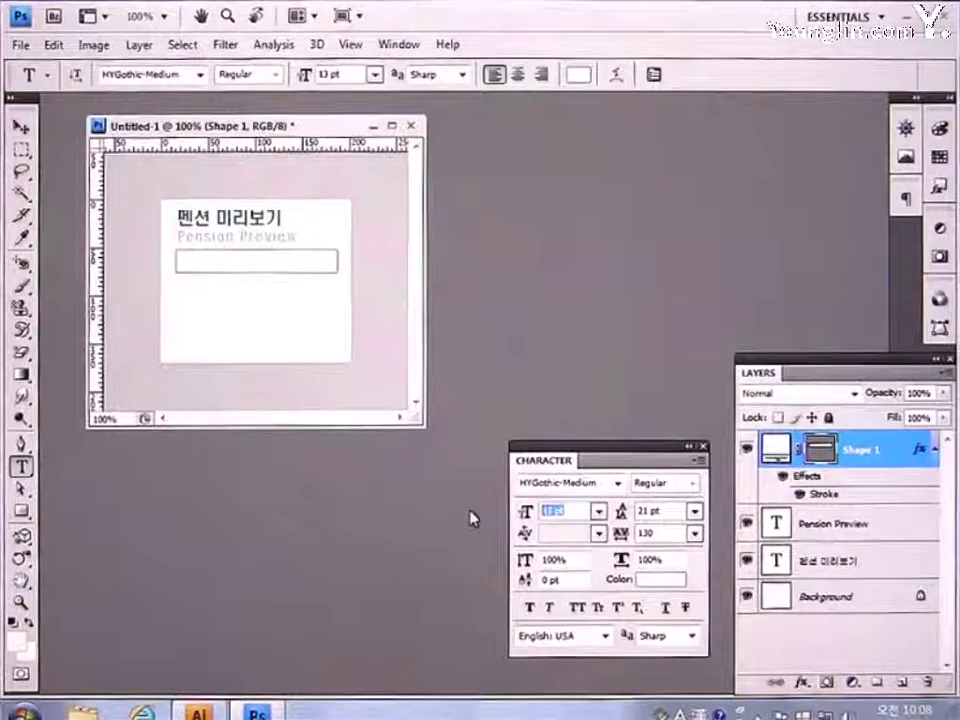
pyautogui.write('12')
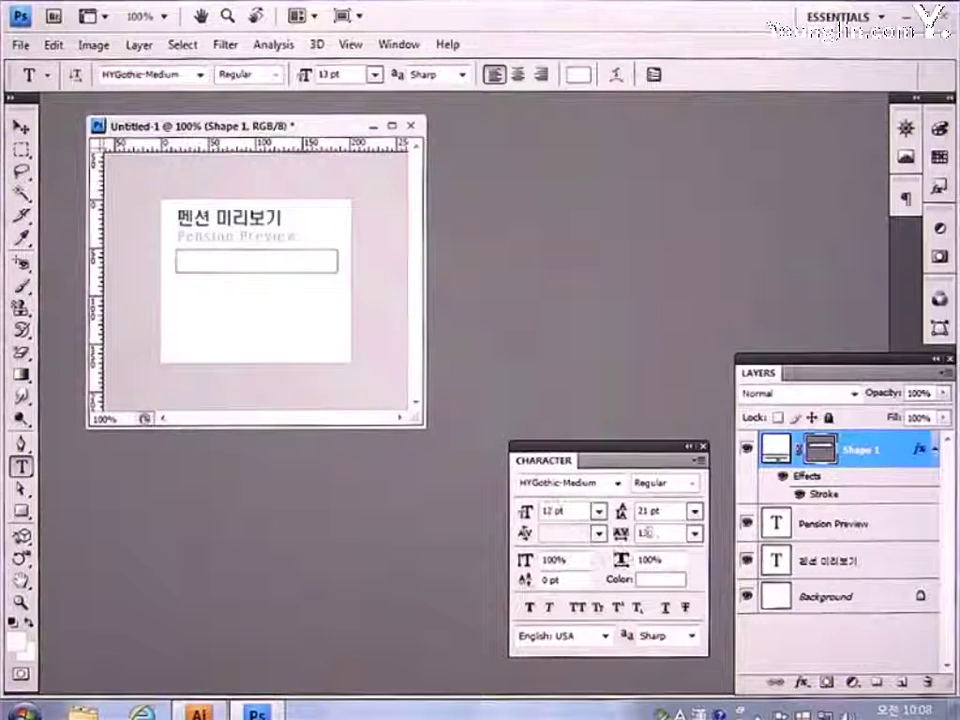
pyautogui.click(646, 533)
pyautogui.write('100')
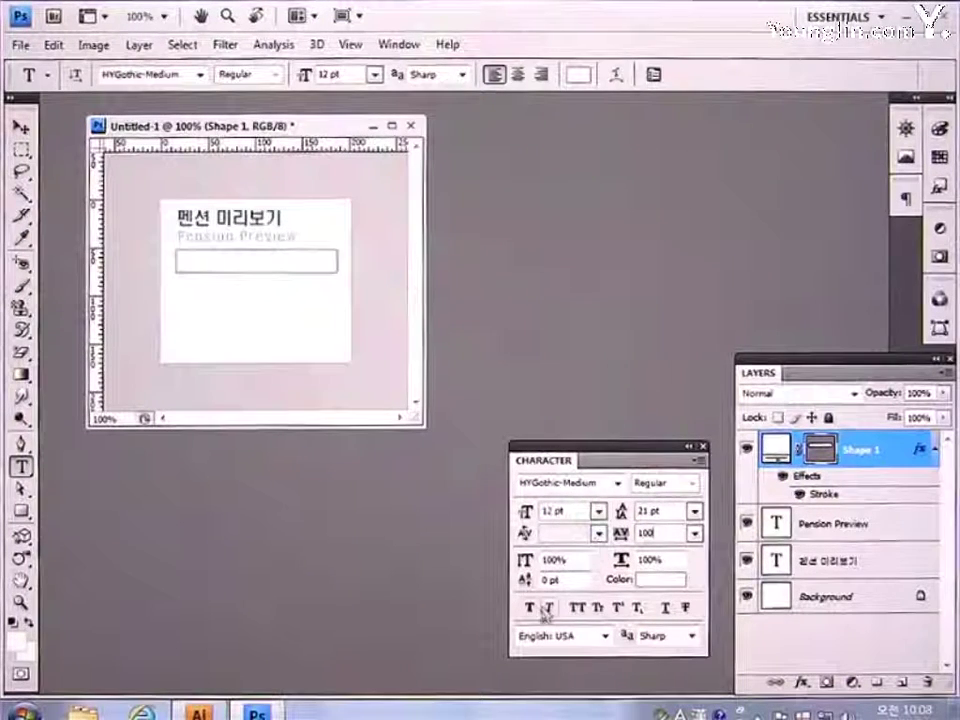
# Set the text color to hex 8C8A8C for the box label.
pyautogui.click(664, 580)
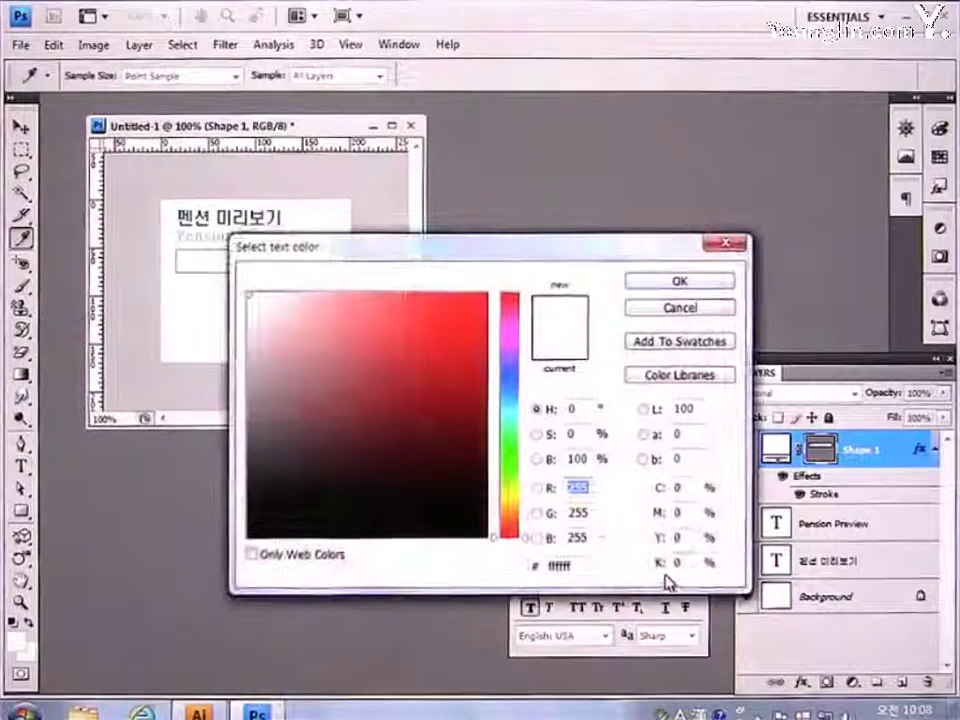
pyautogui.click(568, 566)
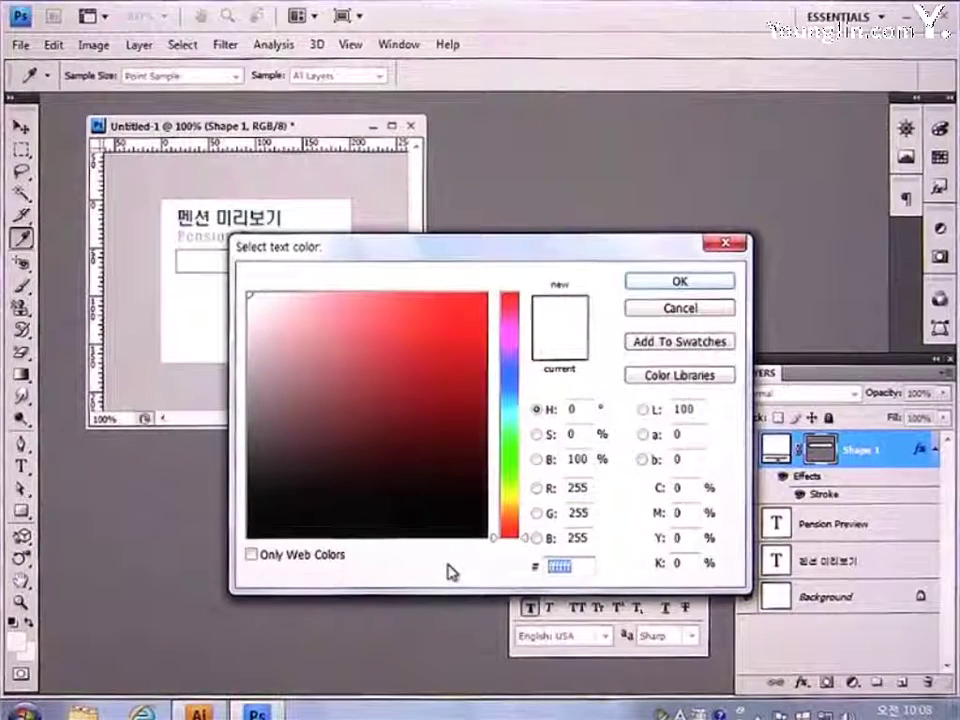
pyautogui.write('8C8')
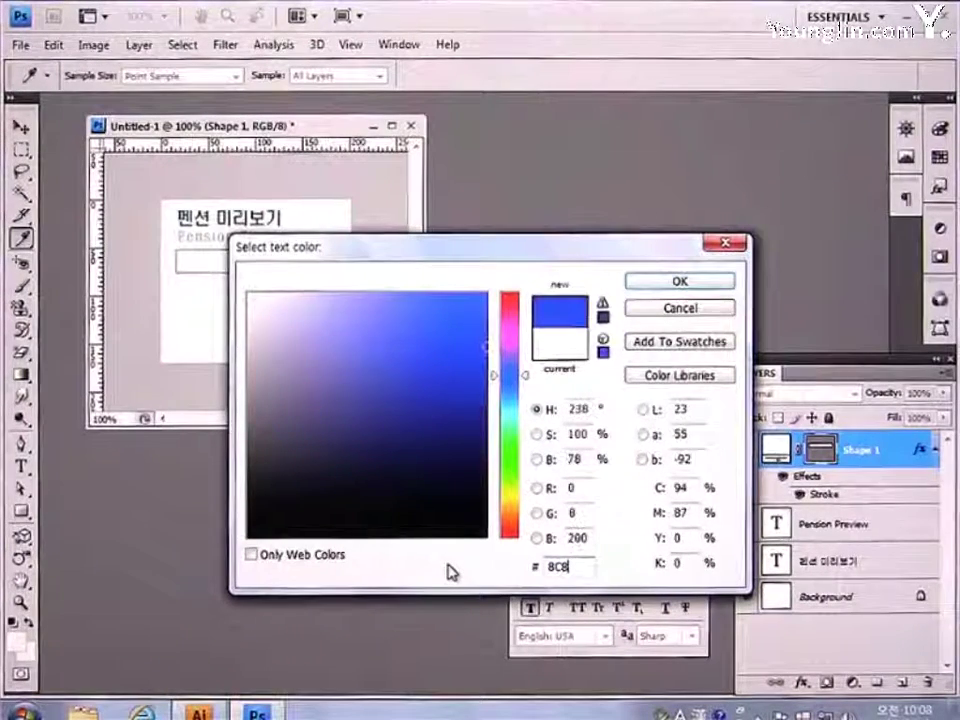
pyautogui.write('A8C')
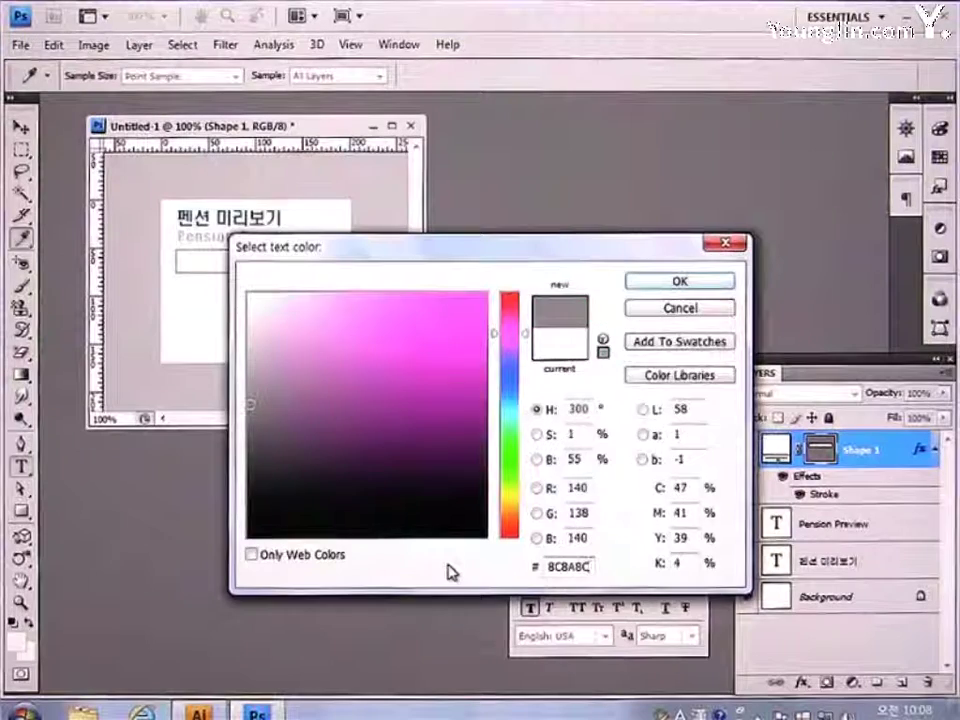
pyautogui.press('Return')
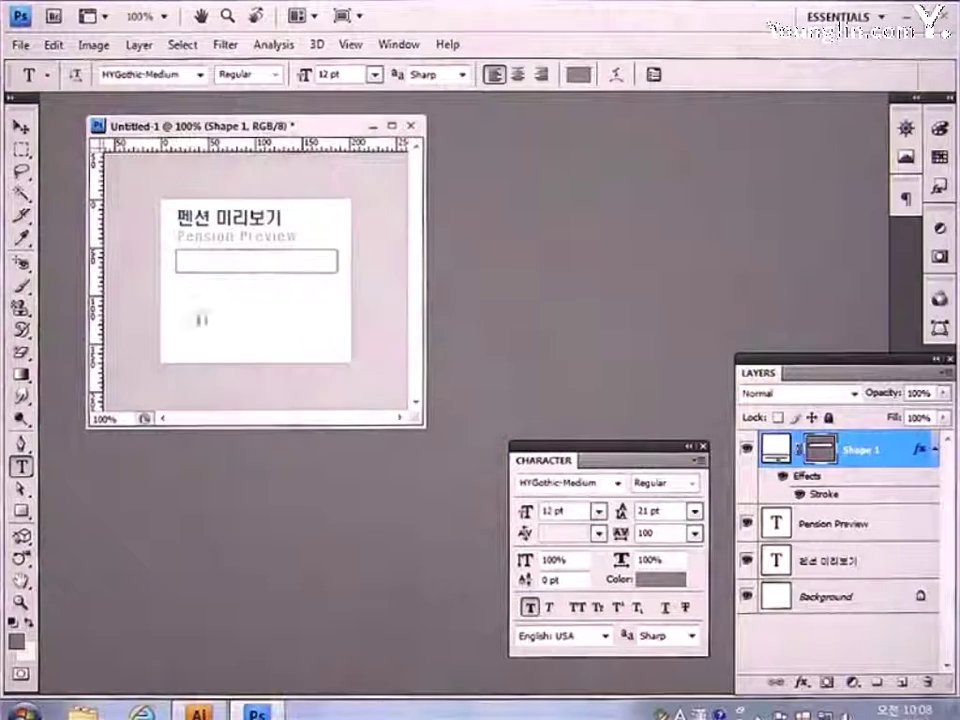
# Add the text "객실보기" and place it inside the outlined box below "Pension Preview".
pyautogui.click(195, 313)
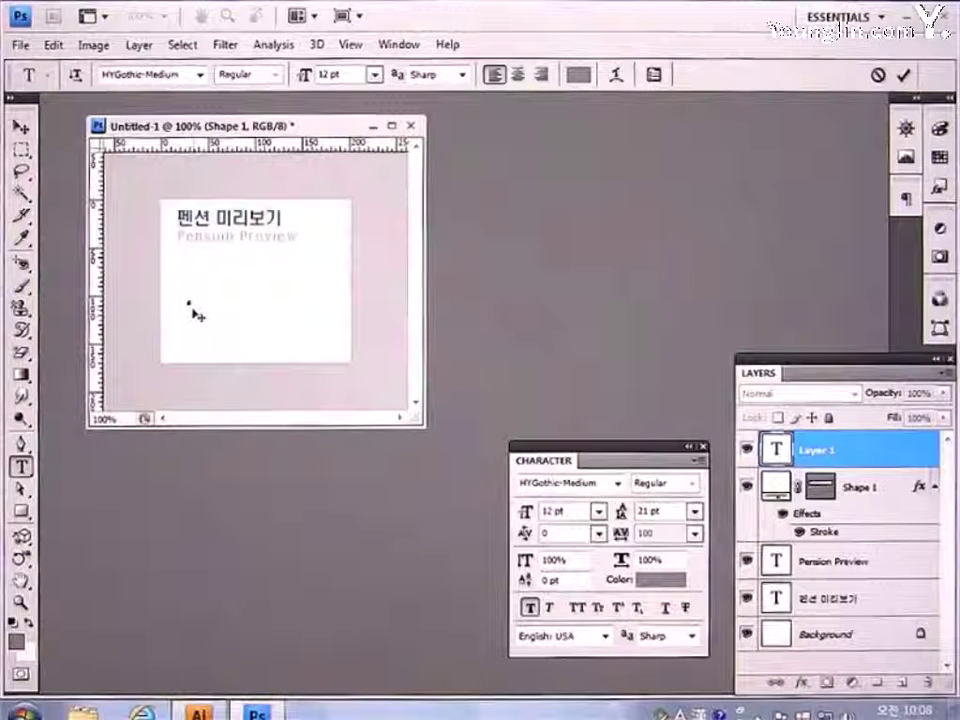
pyautogui.write('레')
pyautogui.write('실')
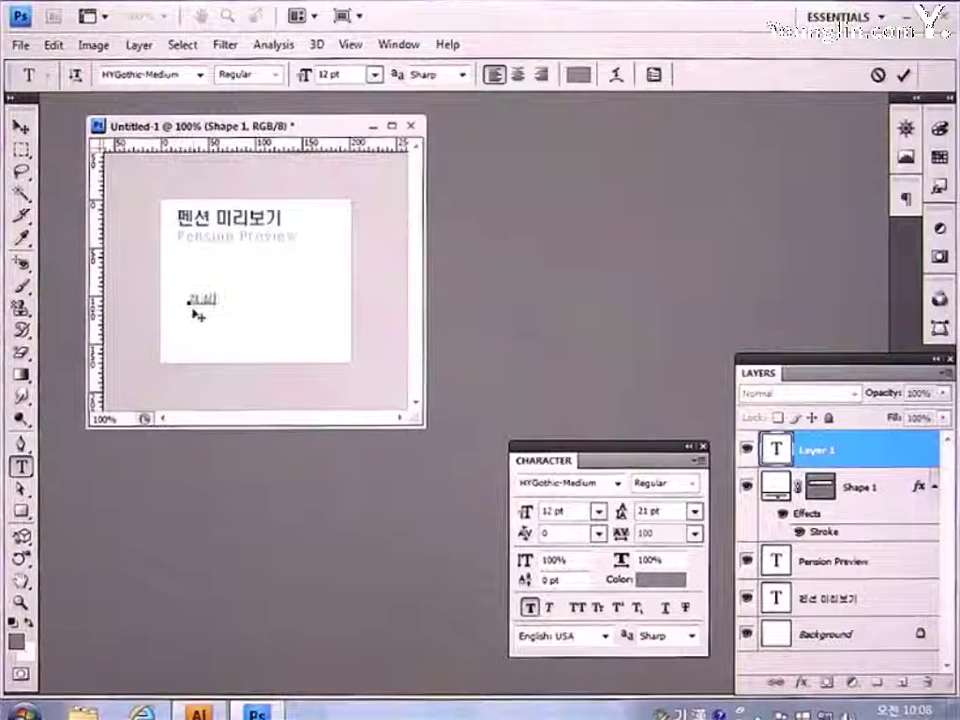
pyautogui.write('보기')
pyautogui.click(20, 126)
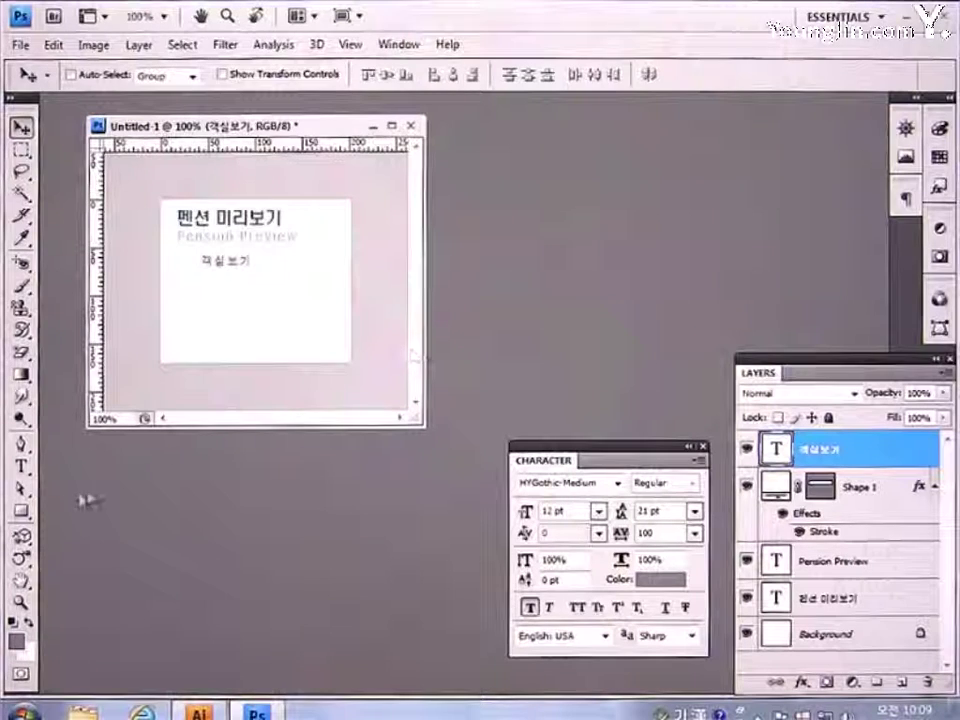
# Create a separate text layer below the box containing the solid right-pointing triangle symbol ▶.
pyautogui.press('t')
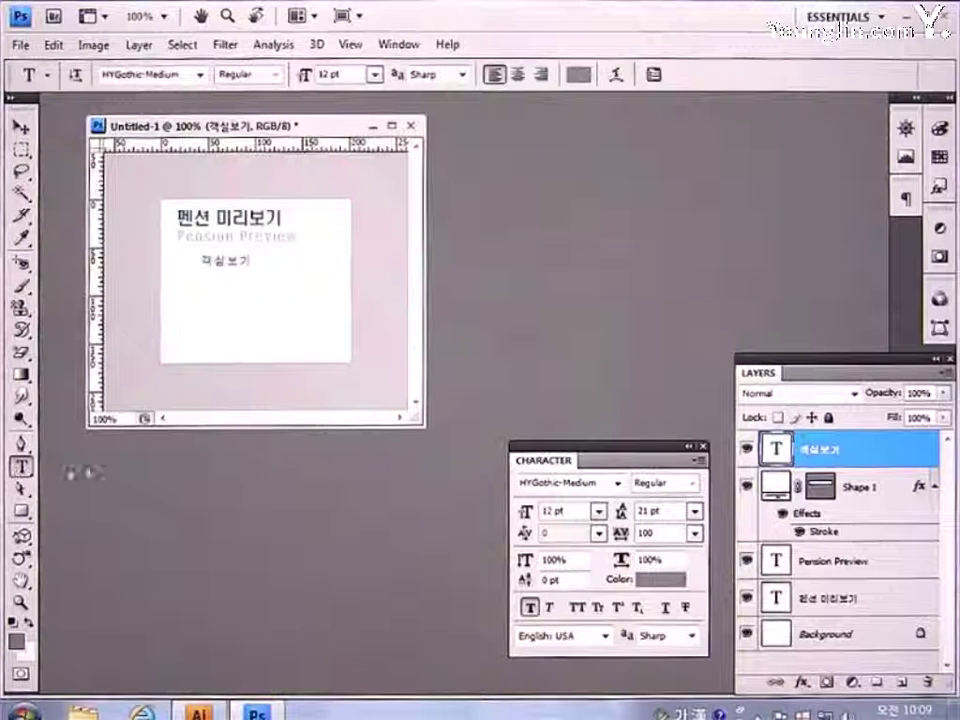
pyautogui.click(187, 305)
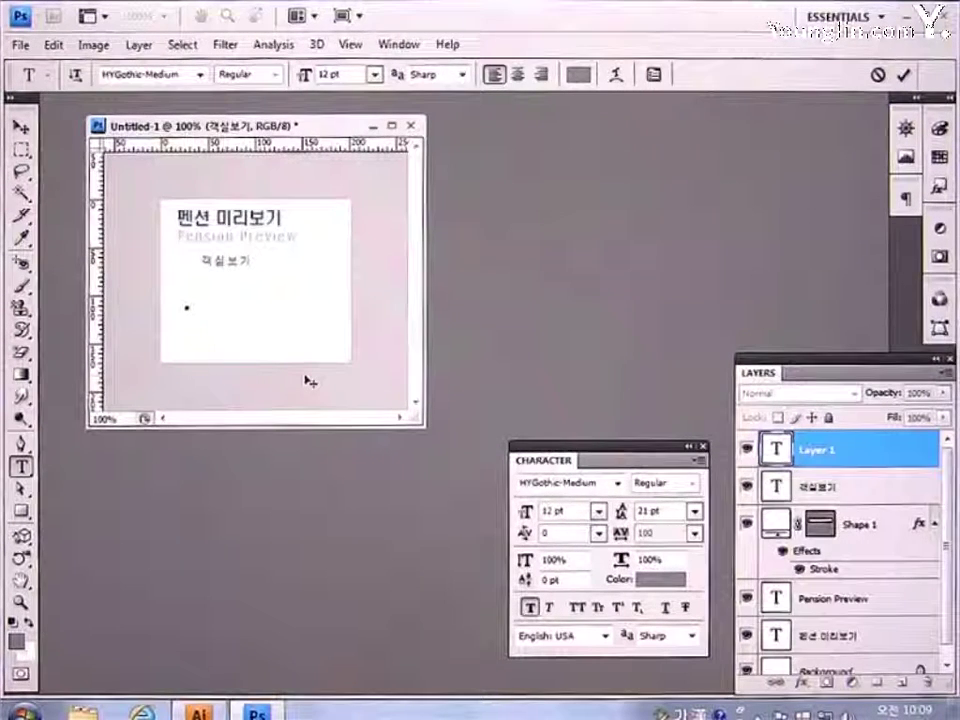
pyautogui.write('ㅁ')
pyautogui.press('Hangul_Hanja')
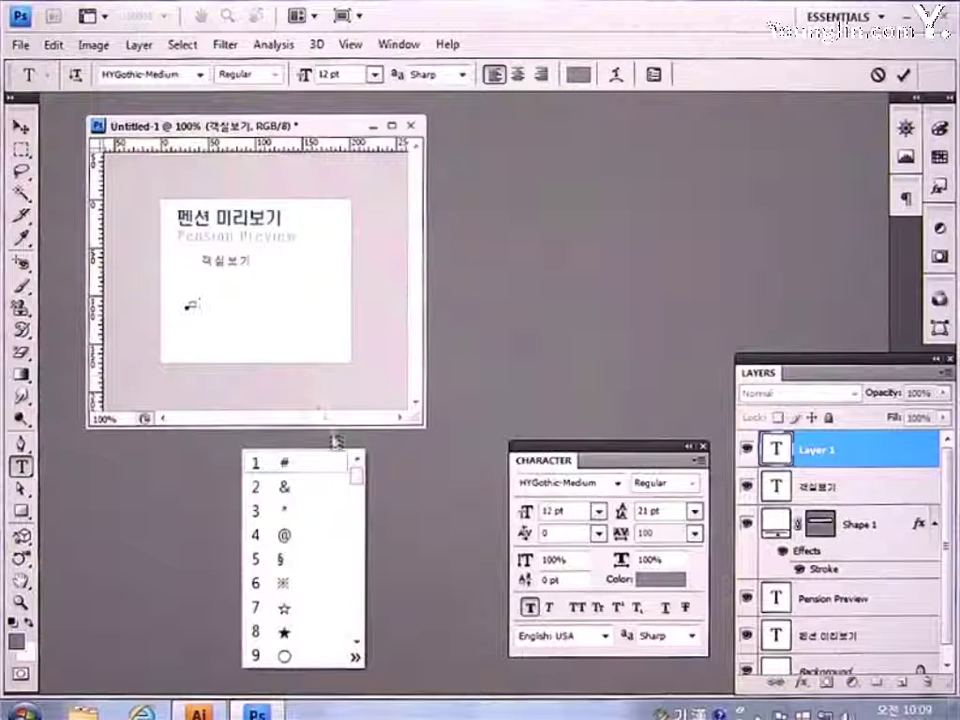
pyautogui.moveTo(356, 480); pyautogui.dragTo(356, 533)
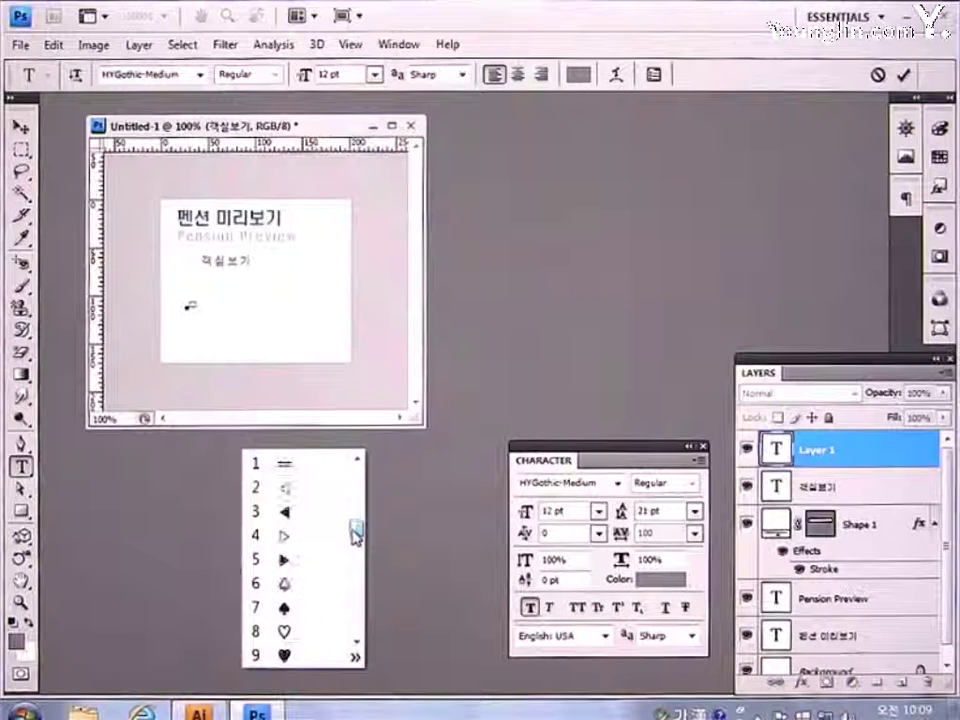
pyautogui.click(286, 566)
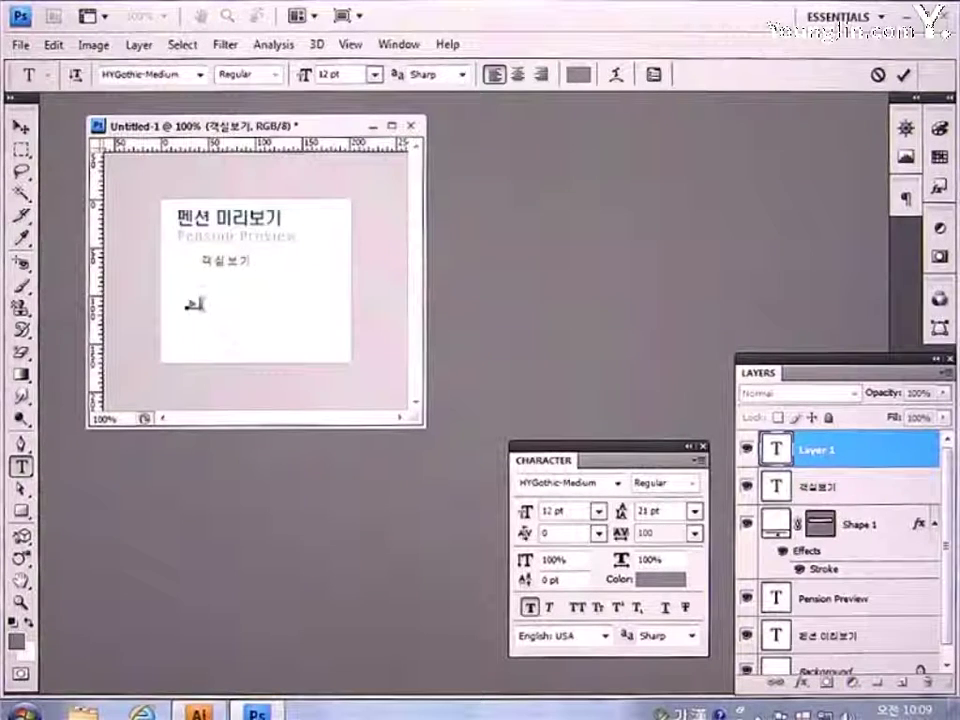
# Set the triangle symbol's color to black (000000) and its font size to 8 pt.
pyautogui.moveTo(184, 305); pyautogui.dragTo(203, 305)
pyautogui.click(652, 579)
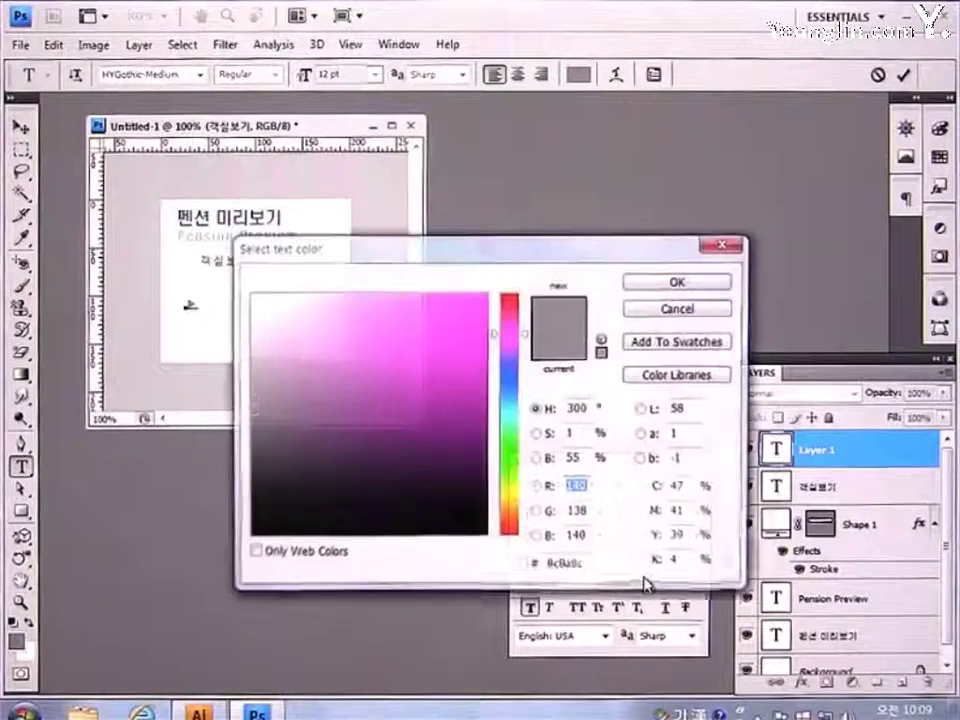
pyautogui.moveTo(336, 463); pyautogui.dragTo(224, 551)
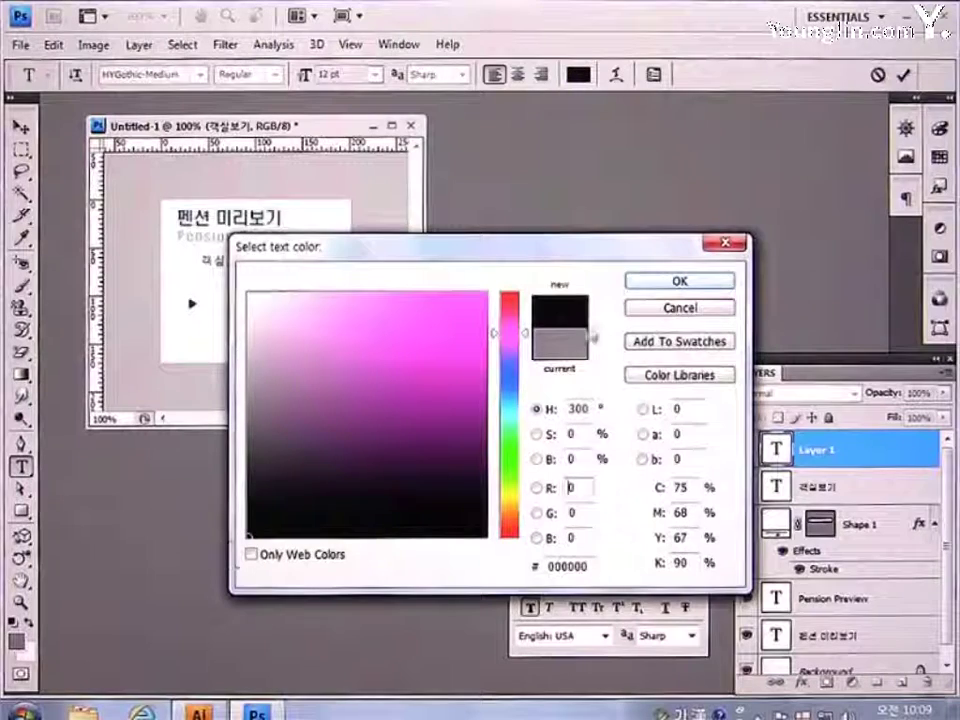
pyautogui.click(652, 281)
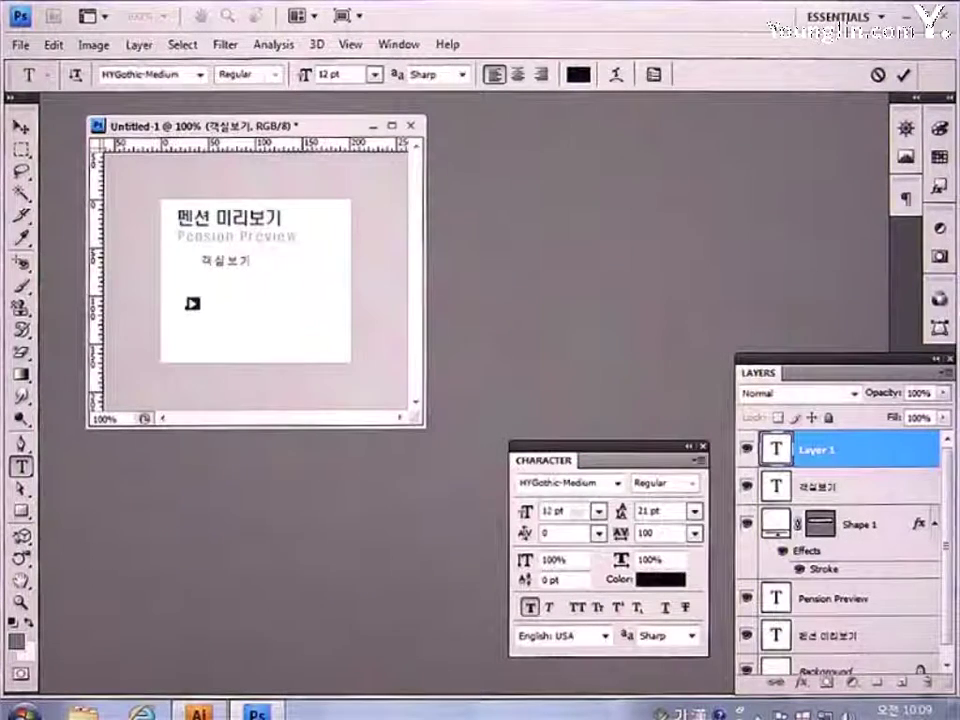
pyautogui.click(553, 510)
pyautogui.write('8')
pyautogui.press('Return')
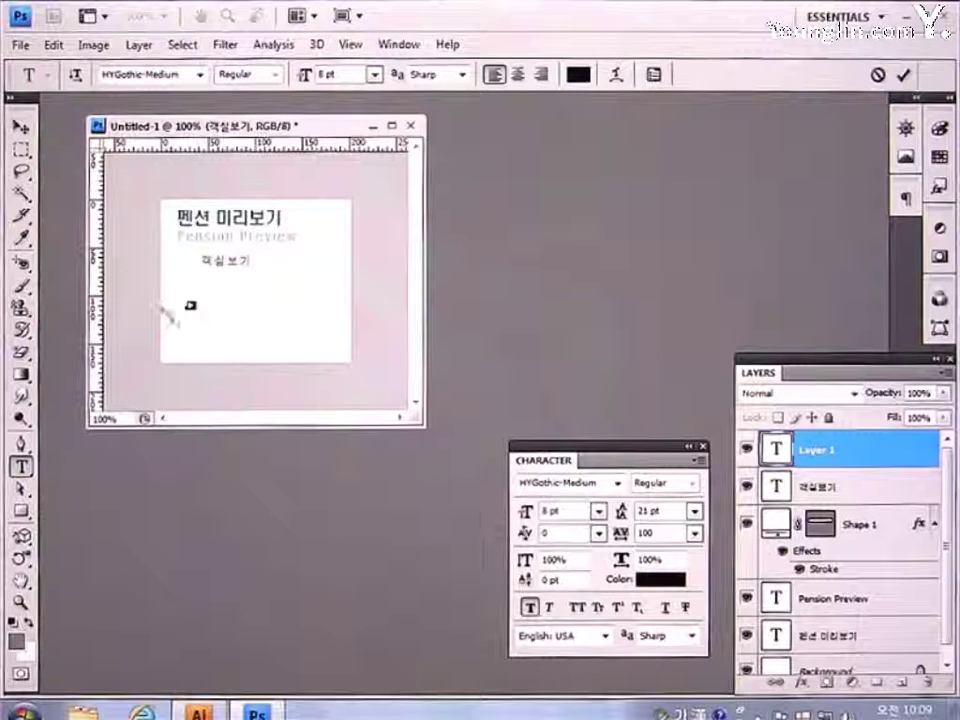
# Move the triangle symbol into the outlined box, just before the "객실보기" text with a small gap.
pyautogui.click(20, 127)
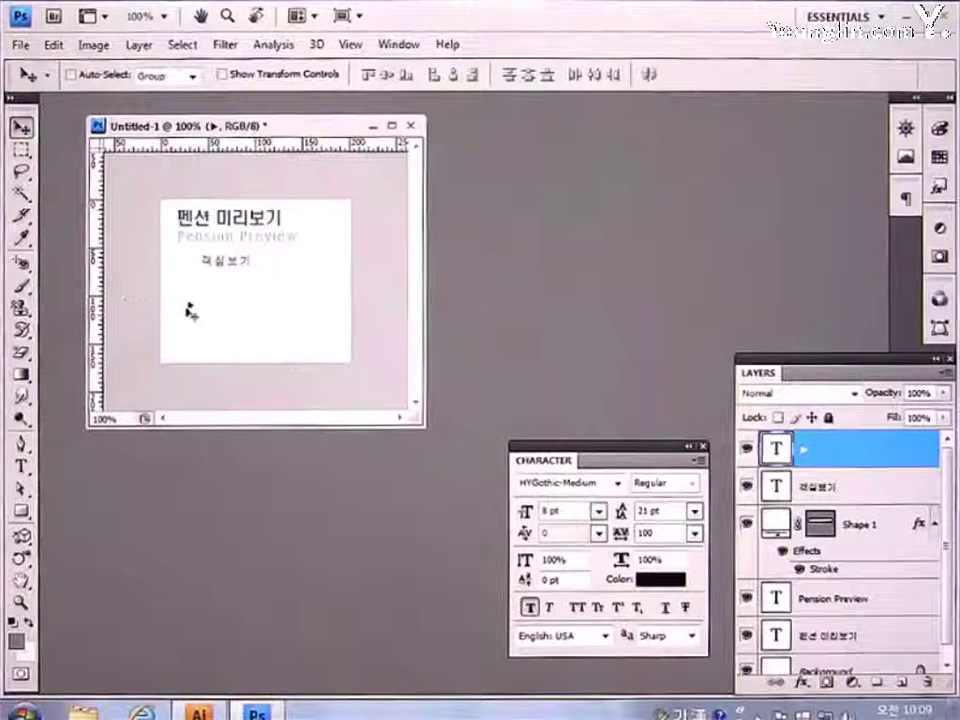
pyautogui.moveTo(190, 312); pyautogui.dragTo(195, 259)
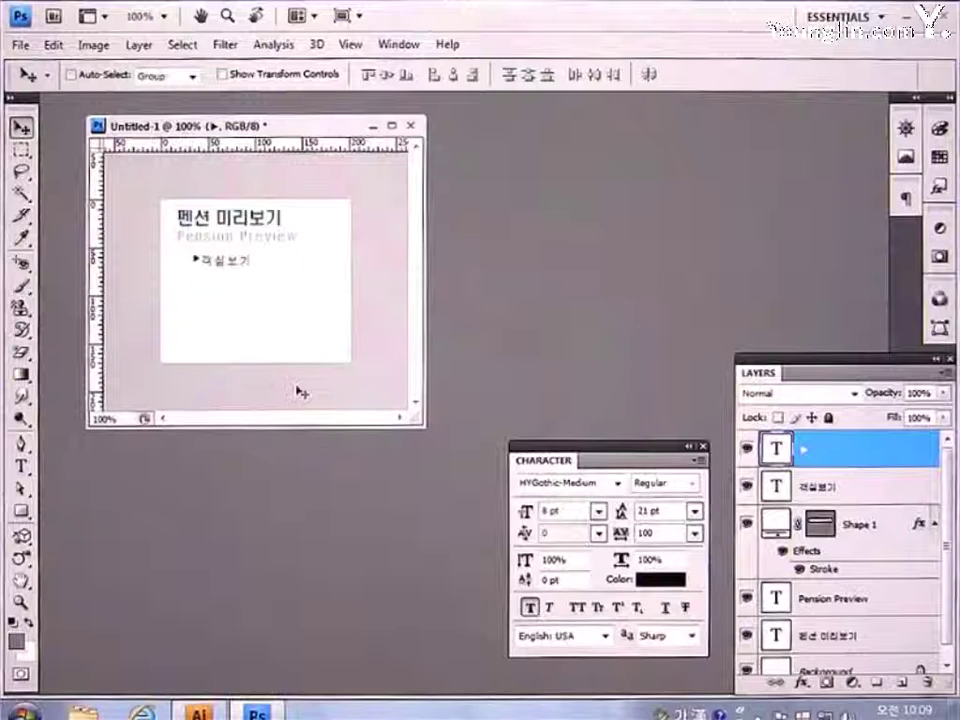
pyautogui.press('Left')
pyautogui.press('Left')
pyautogui.press('Left')
pyautogui.press('Left')
pyautogui.press('Left')
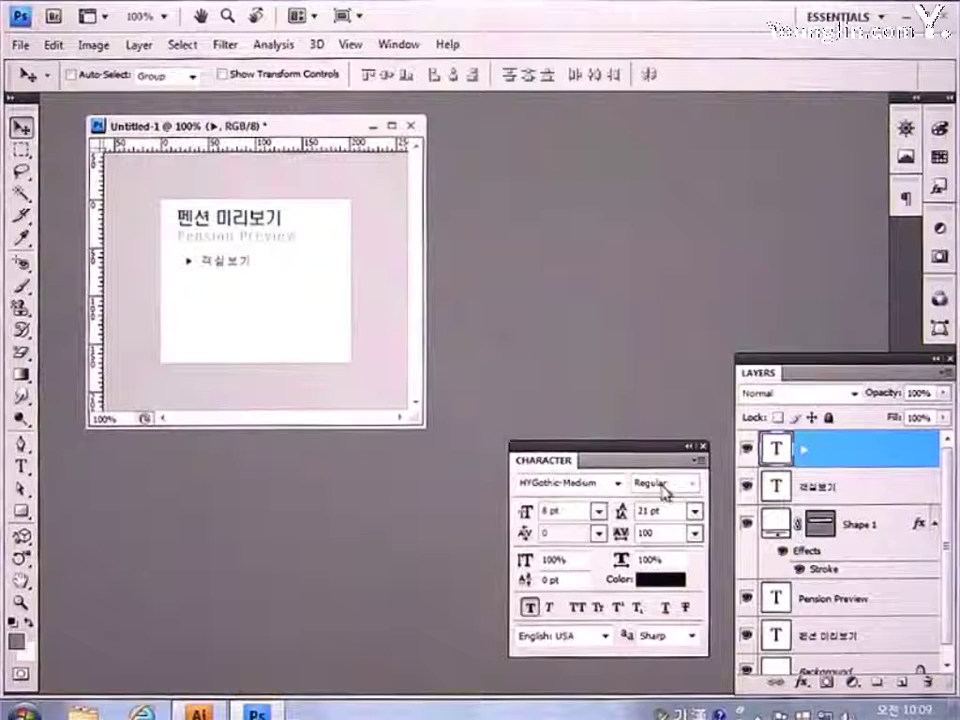
# Group the Shape 1, "객실보기" and triangle layers together.
pyautogui.click(850, 524)
pyautogui.keyDown('shift'); pyautogui.click(868, 488); pyautogui.keyUp('shift')
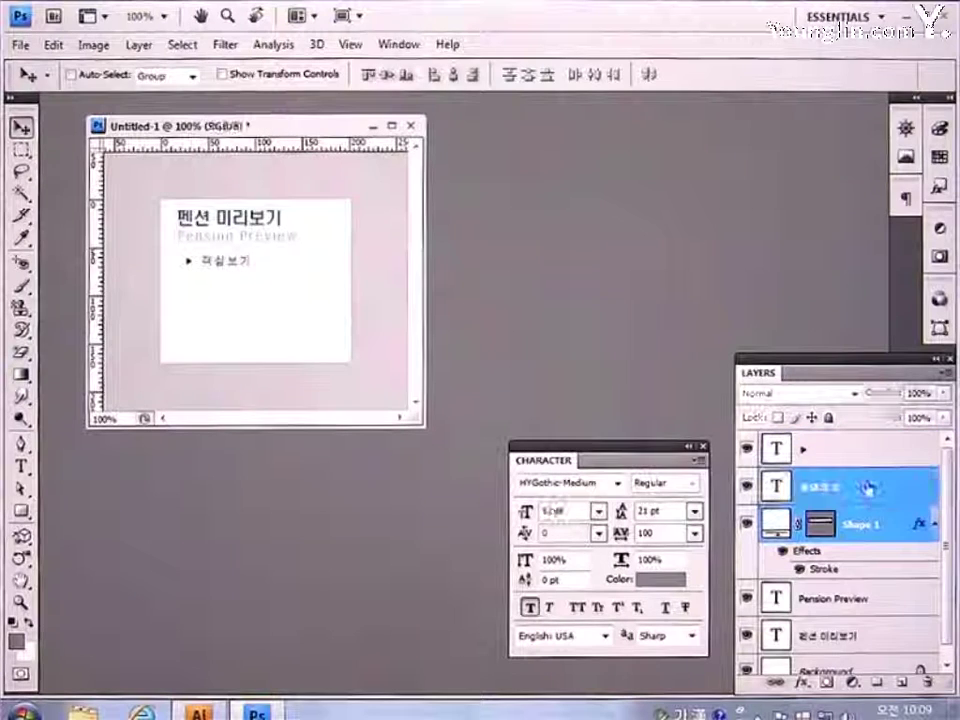
pyautogui.keyDown('shift'); pyautogui.click(876, 450); pyautogui.keyUp('shift')
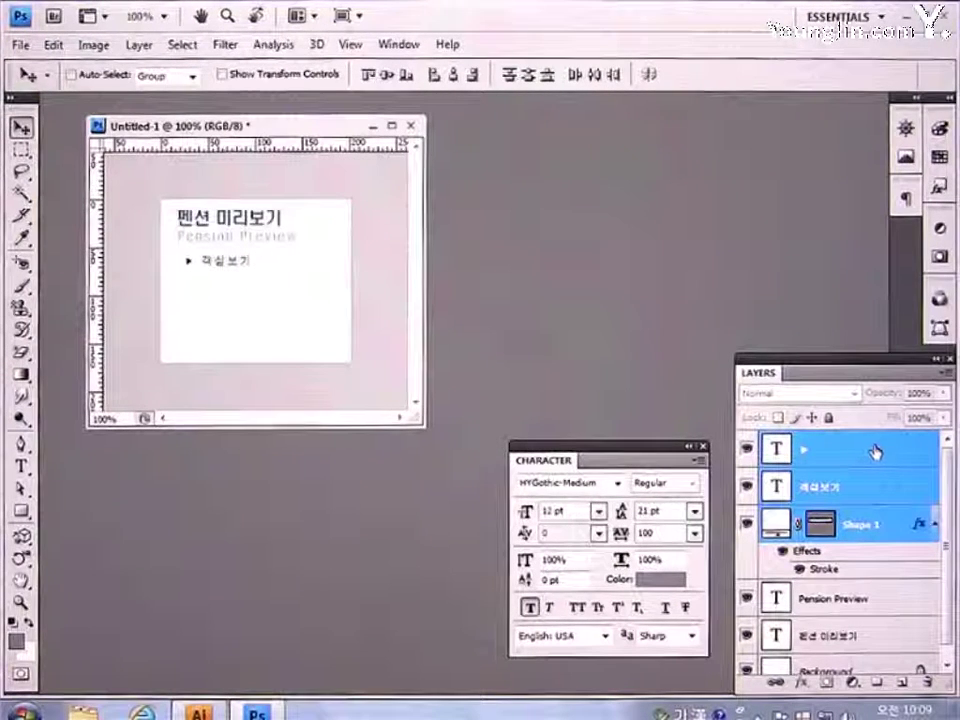
pyautogui.click(139, 45)
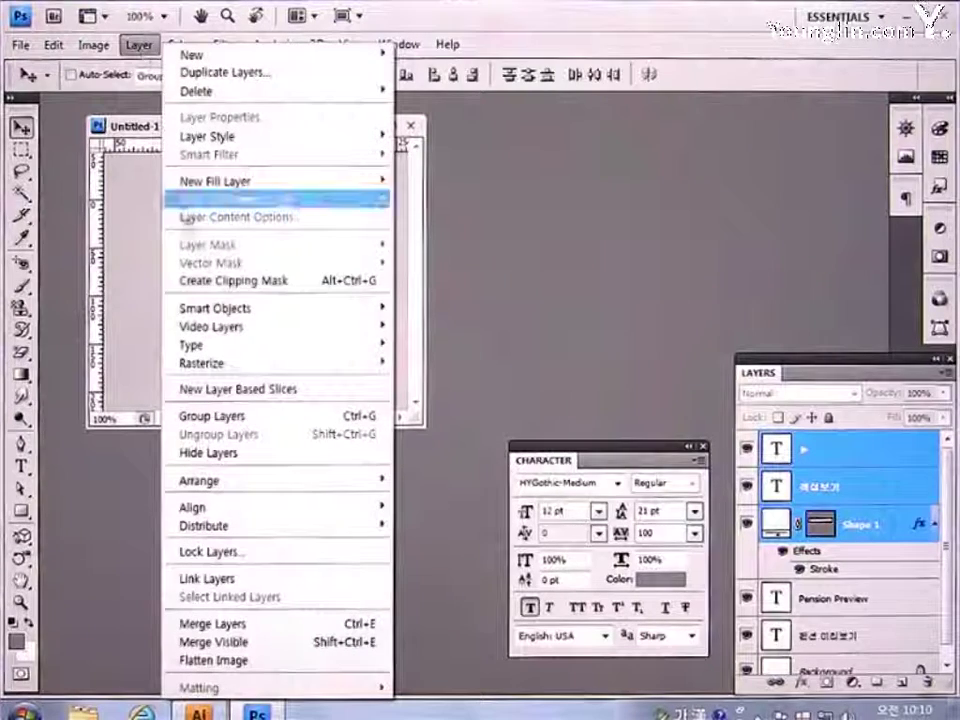
pyautogui.click(185, 416)
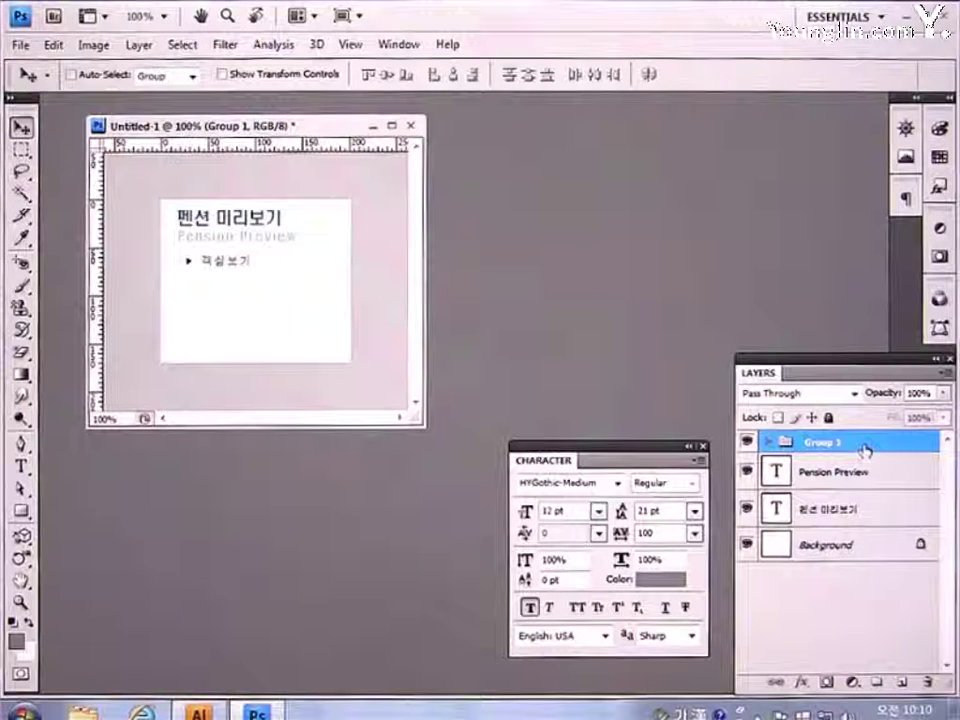
# Duplicate the button group and position the copy directly beneath the original box.
pyautogui.moveTo(864, 450); pyautogui.dragTo(900, 681)
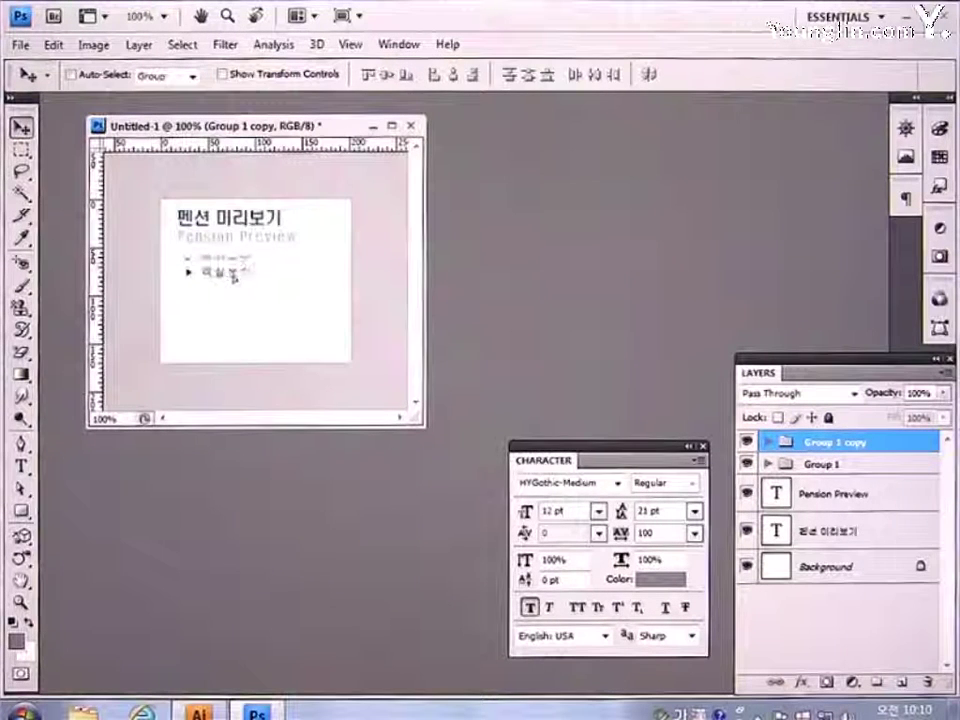
pyautogui.moveTo(238, 270); pyautogui.dragTo(236, 293)
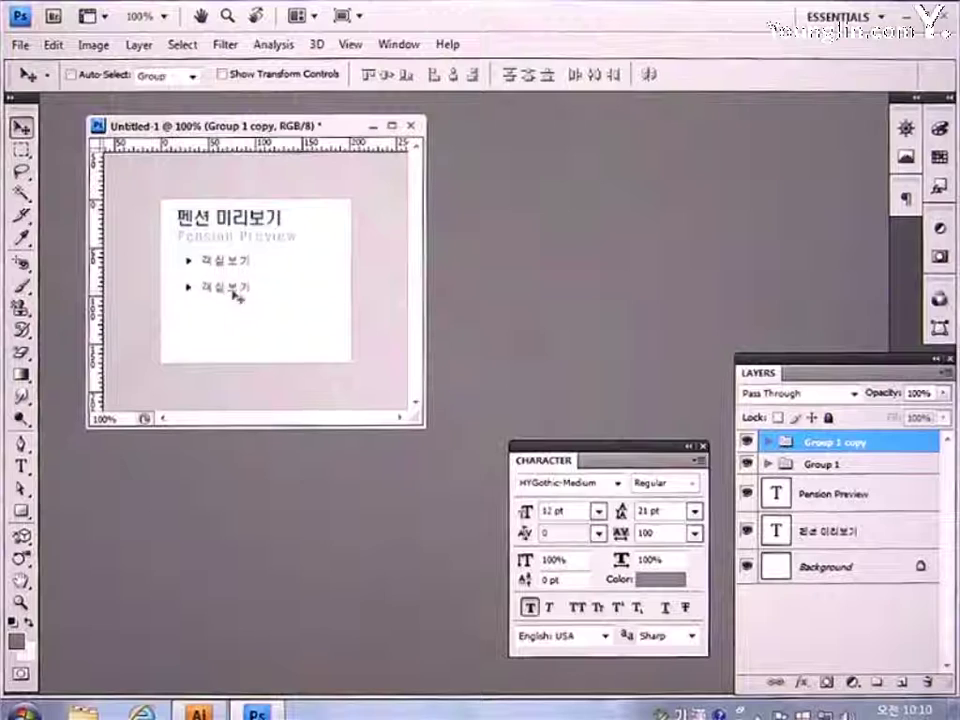
pyautogui.moveTo(236, 293); pyautogui.dragTo(236, 298)
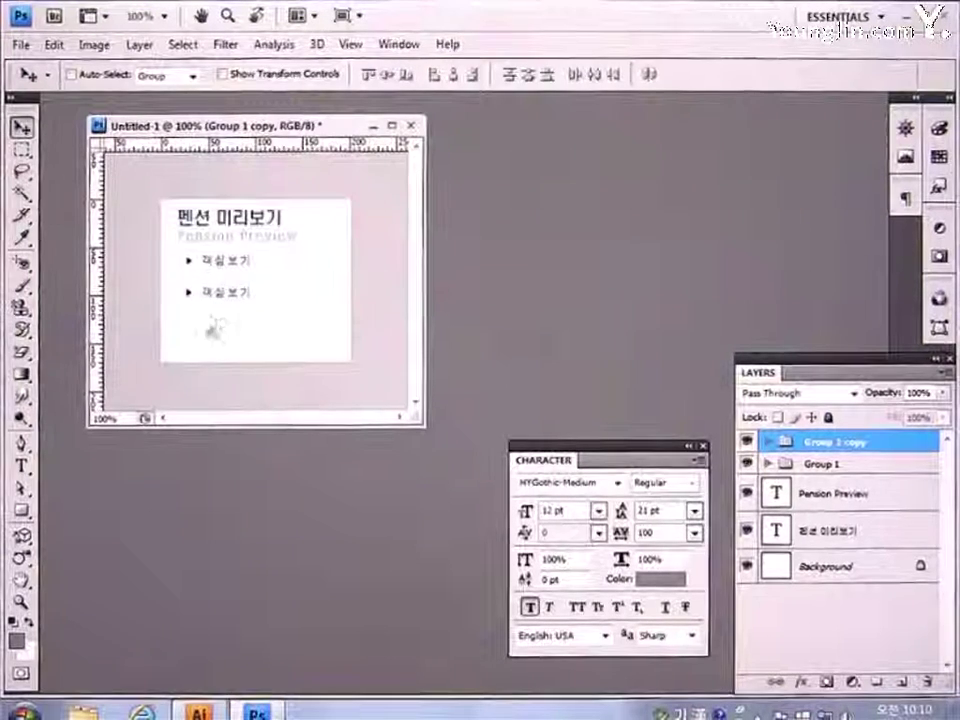
# Replace the label text in the second button with "외부보기".
pyautogui.click(21, 466)
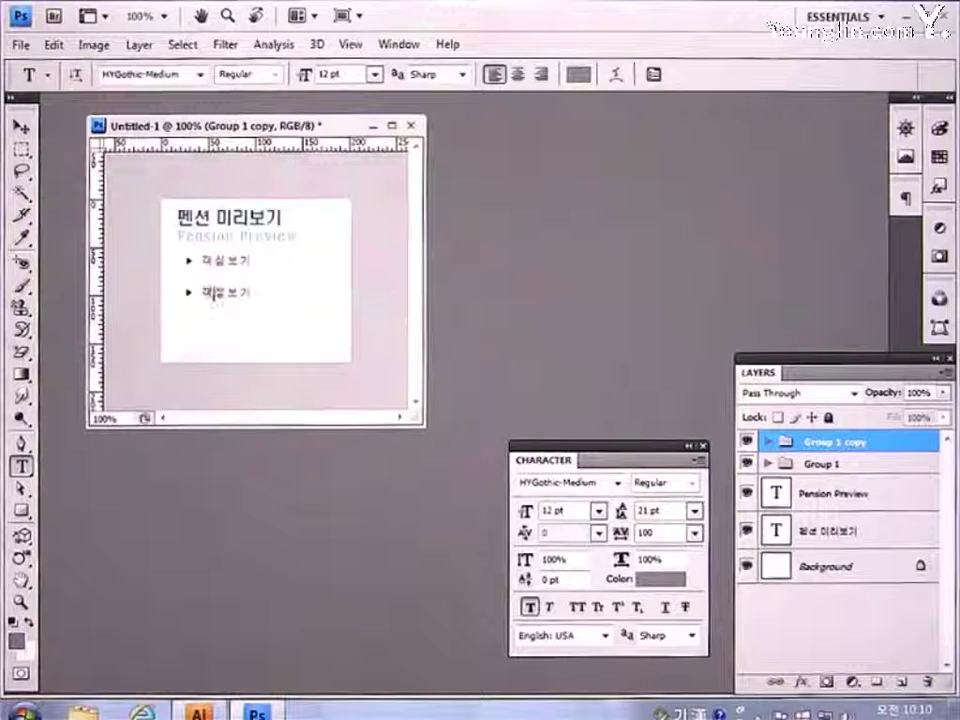
pyautogui.click(210, 295)
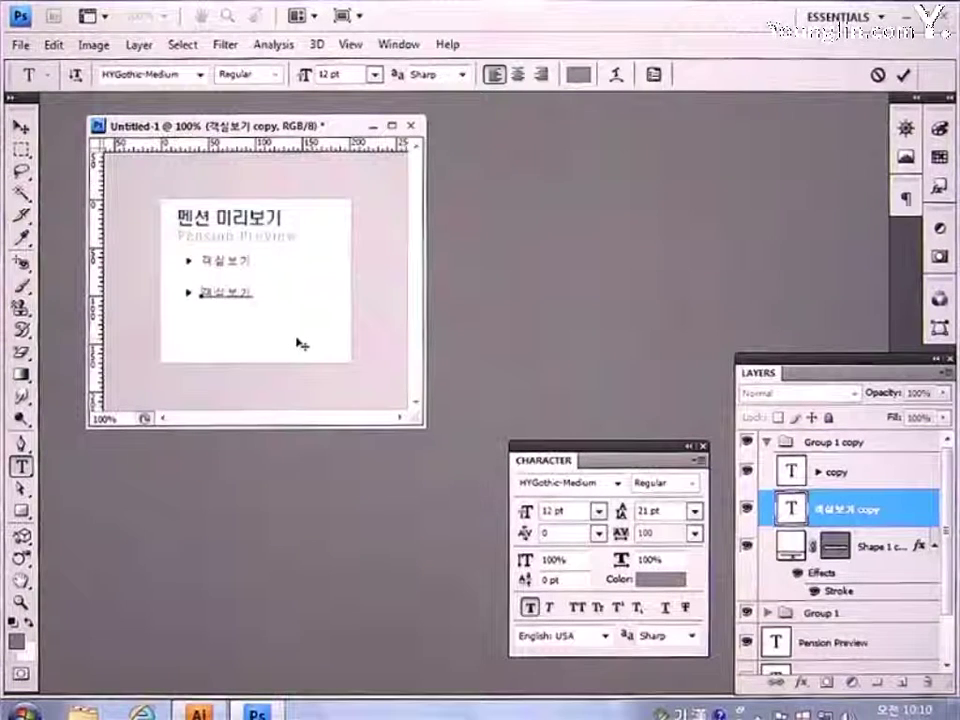
pyautogui.hotkey('ctrl', 'a')
pyautogui.write('ㄱ')
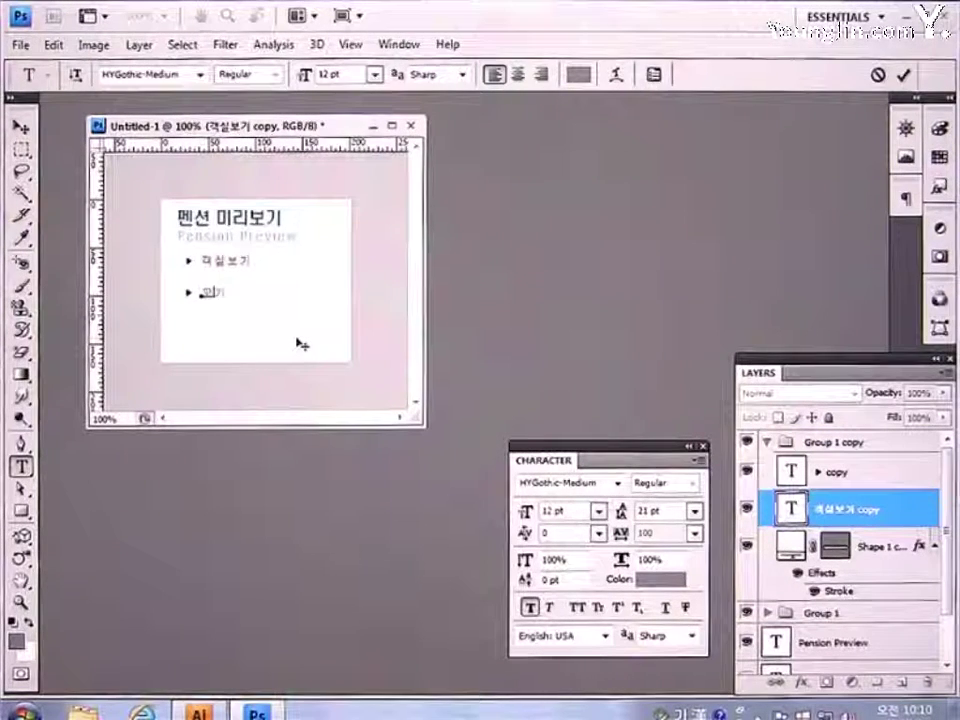
pyautogui.write('부보기')
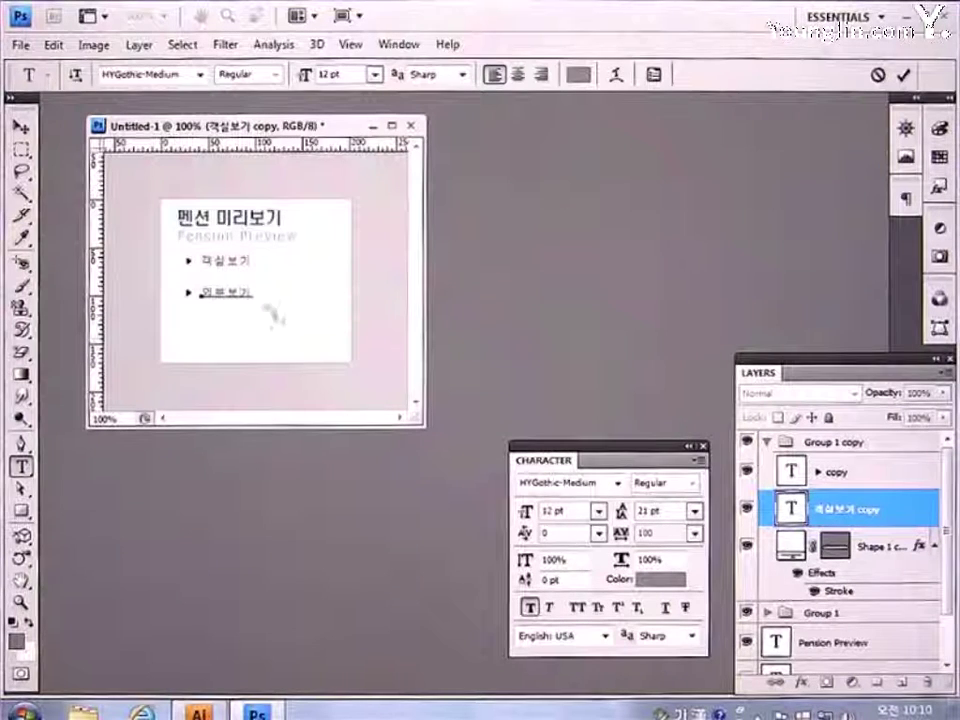
pyautogui.click(22, 127)
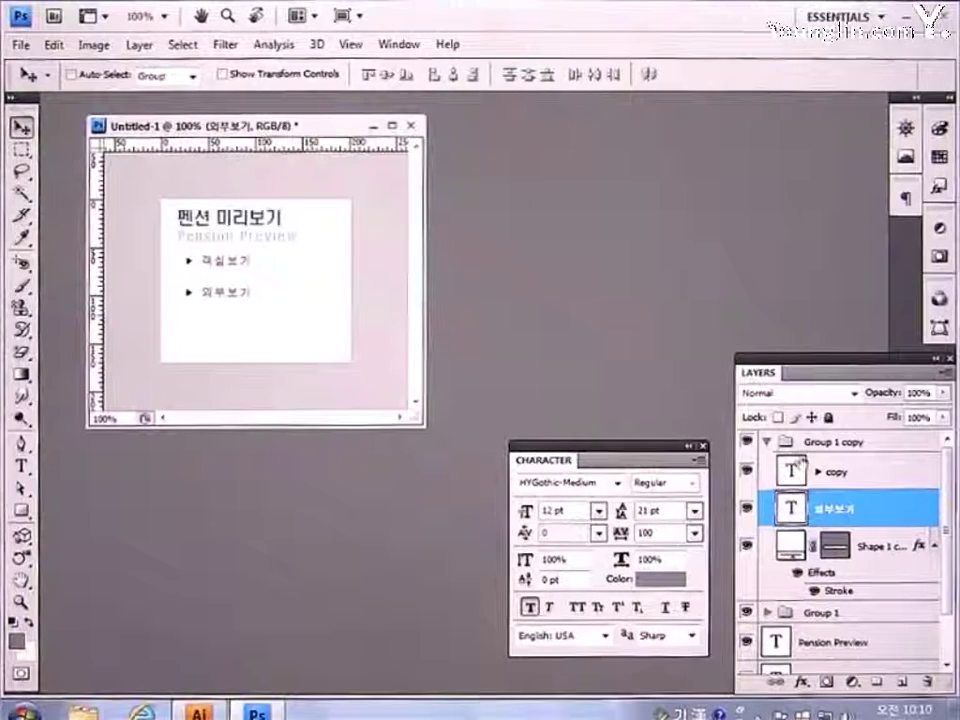
# Duplicate the "외부보기" button group twice and stack the copies below it as evenly spaced third and fourth rows.
pyautogui.click(767, 441)
pyautogui.click(836, 444)
pyautogui.moveTo(836, 444); pyautogui.dragTo(903, 680)
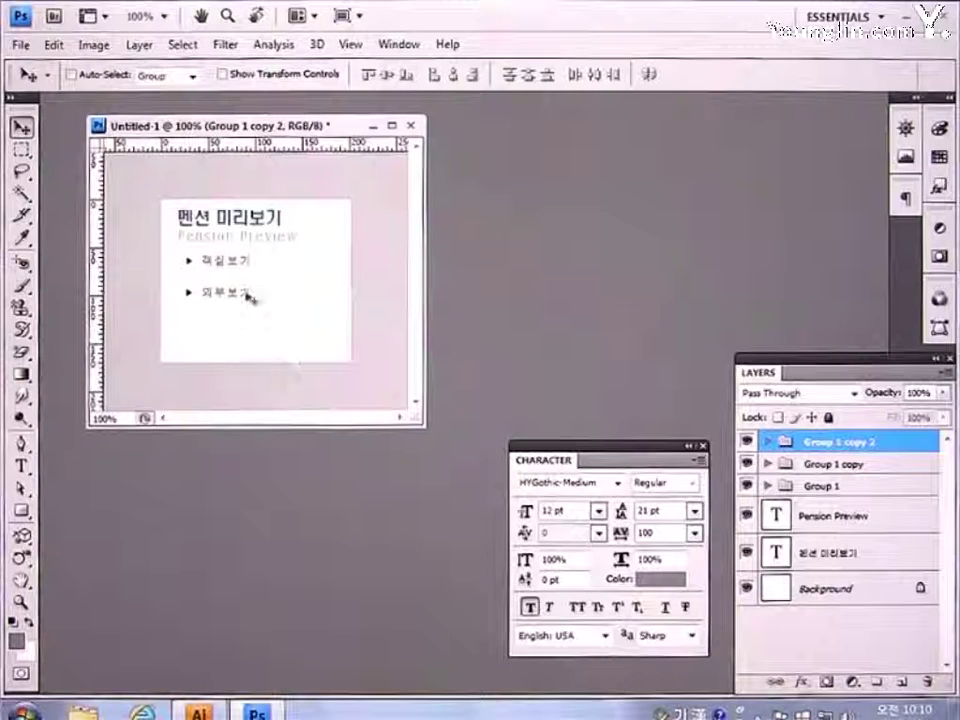
pyautogui.moveTo(249, 297); pyautogui.dragTo(249, 328)
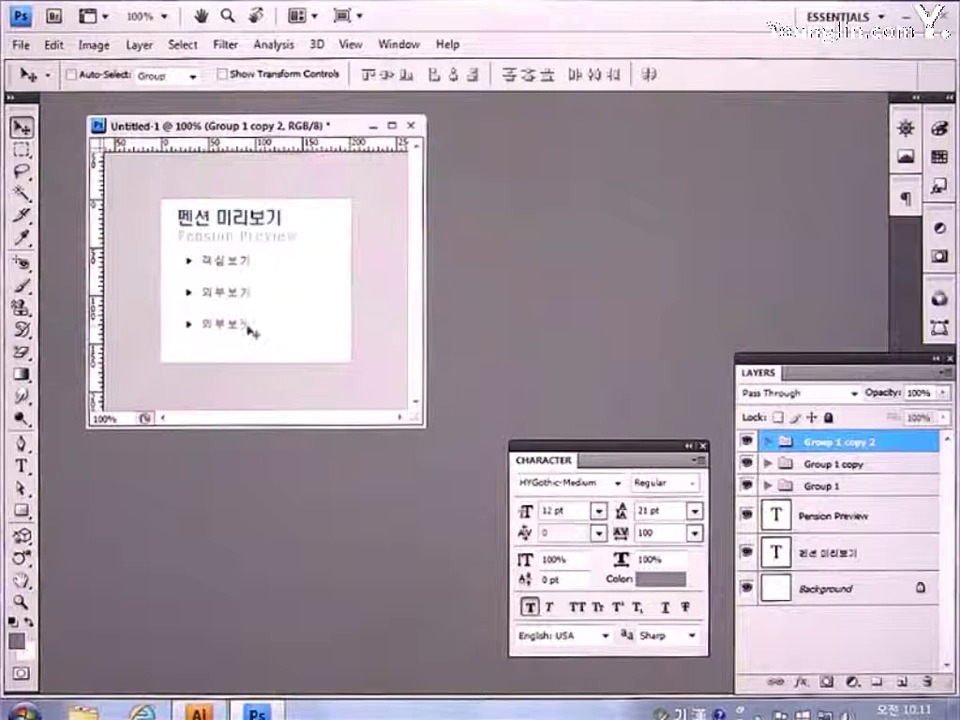
pyautogui.moveTo(840, 442); pyautogui.dragTo(922, 678)
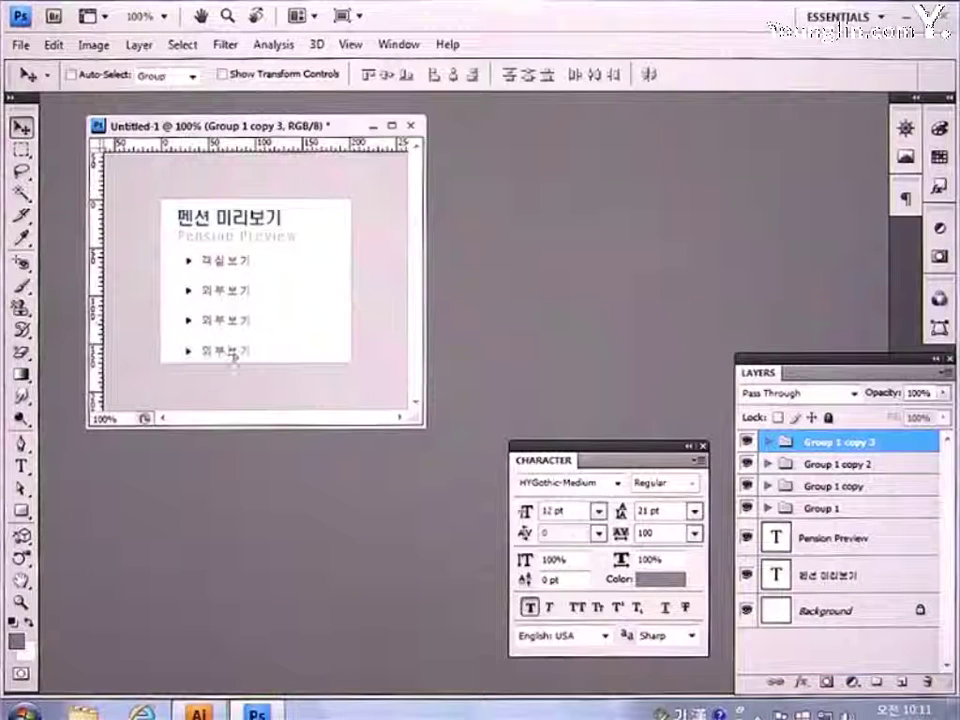
# Nudge the fourth button group upward until its box sits clear inside the canvas's lower edge.
pyautogui.press('Up')
pyautogui.press('Up')
pyautogui.press('Up')
pyautogui.press('Up')
pyautogui.press('Up')
pyautogui.press('Up')
pyautogui.press('Up')
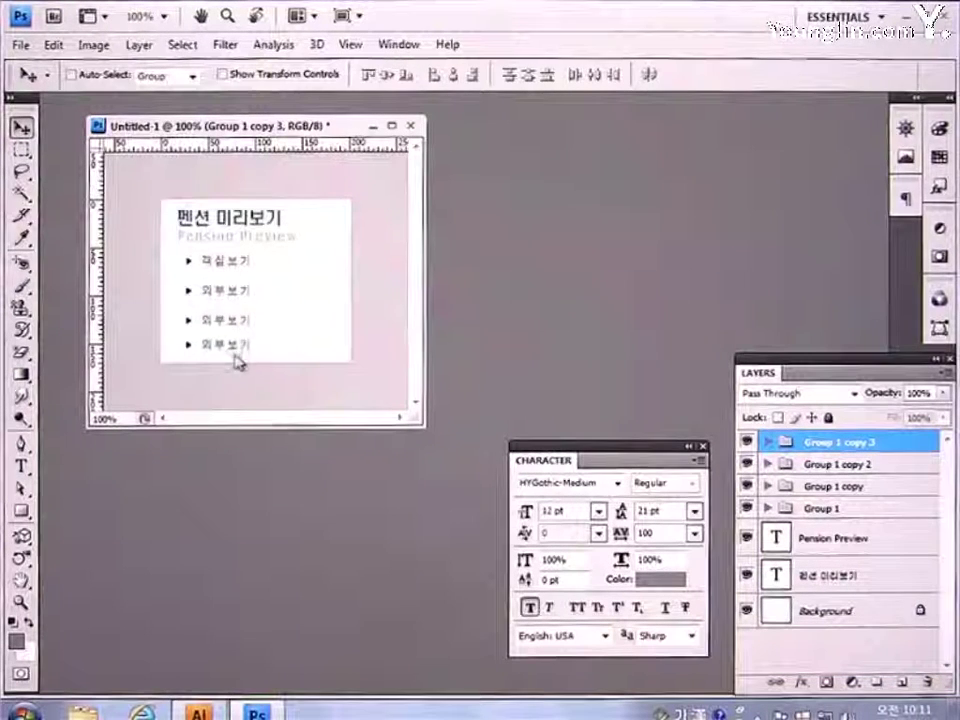
pyautogui.press('Up')
pyautogui.press('Up')
pyautogui.press('Up')
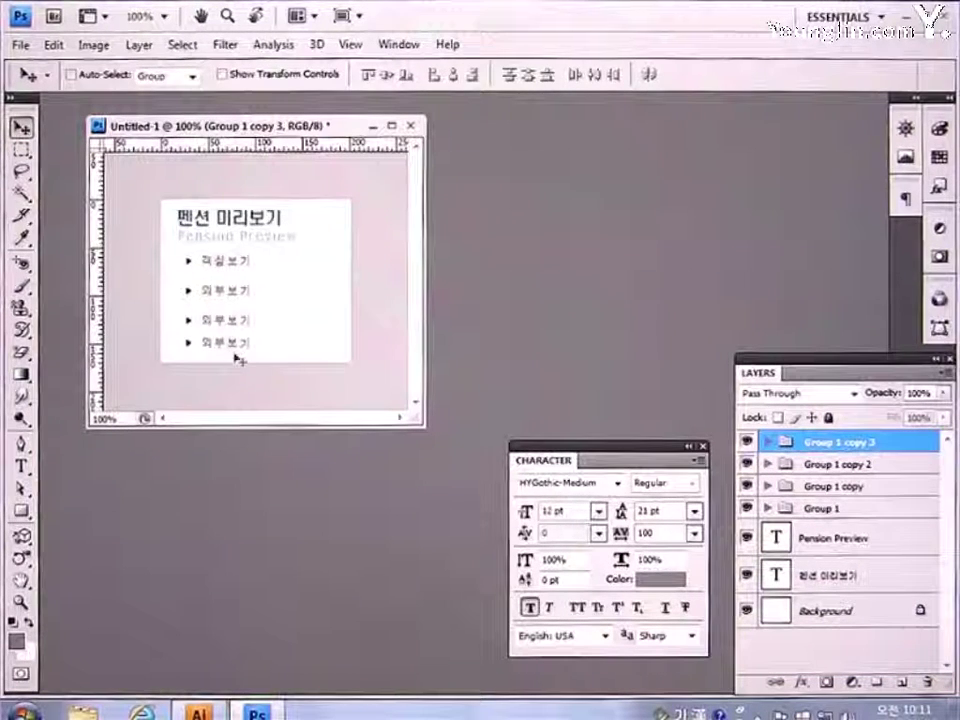
# Nudge the third and second button groups upward so that all four rows are evenly spaced.
pyautogui.click(826, 466)
pyautogui.press('Up')
pyautogui.press('Up')
pyautogui.press('Up')
pyautogui.press('Up')
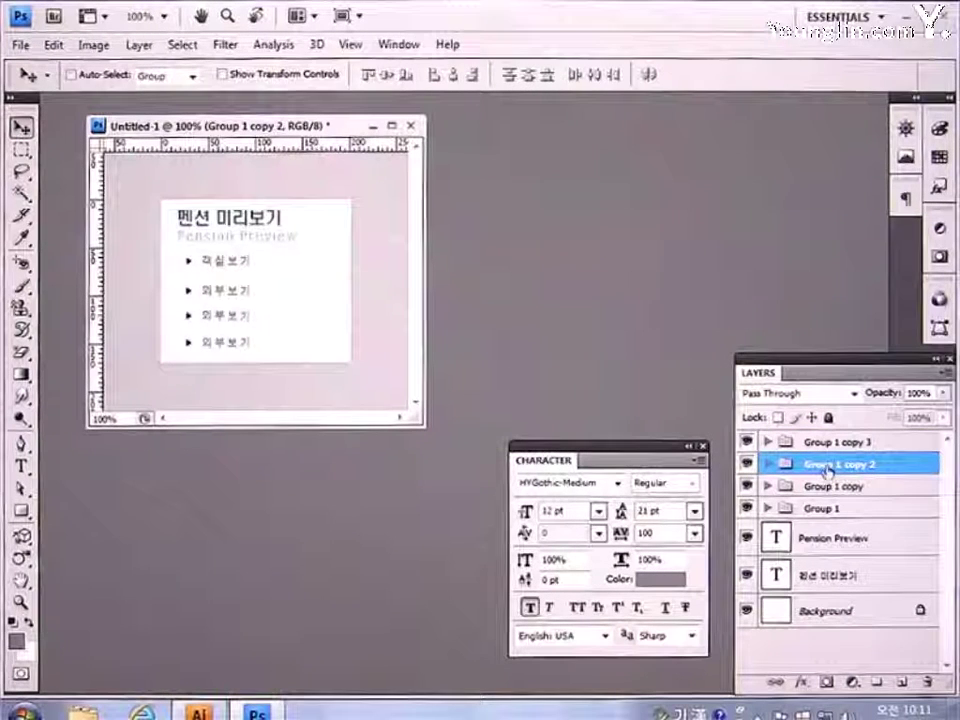
pyautogui.click(831, 486)
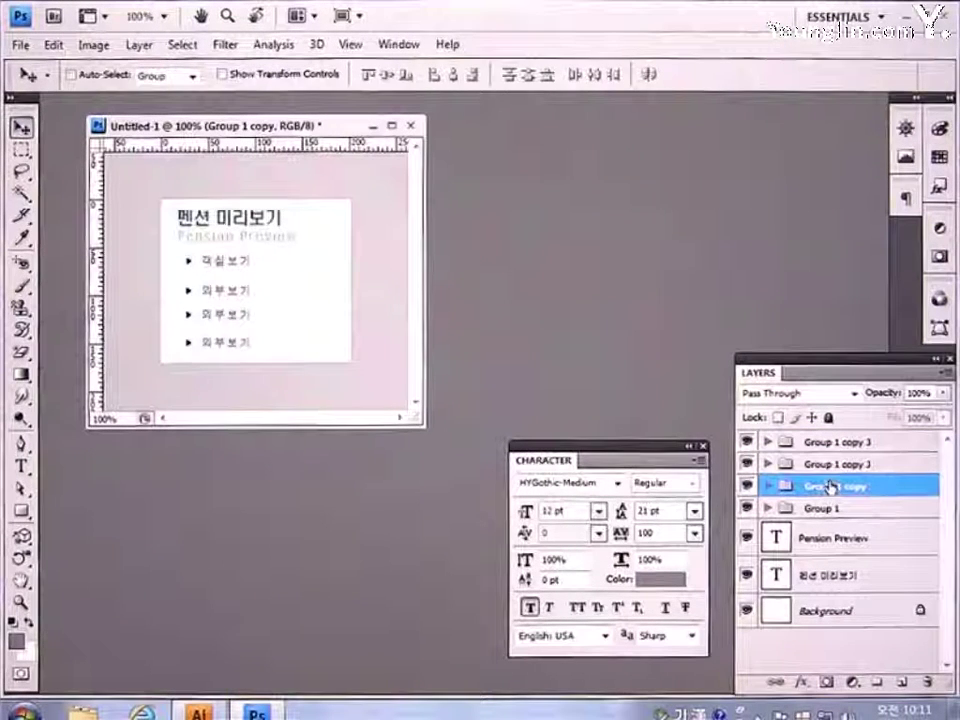
pyautogui.press('Up')
pyautogui.press('Up')
pyautogui.press('Up')
pyautogui.click(830, 442)
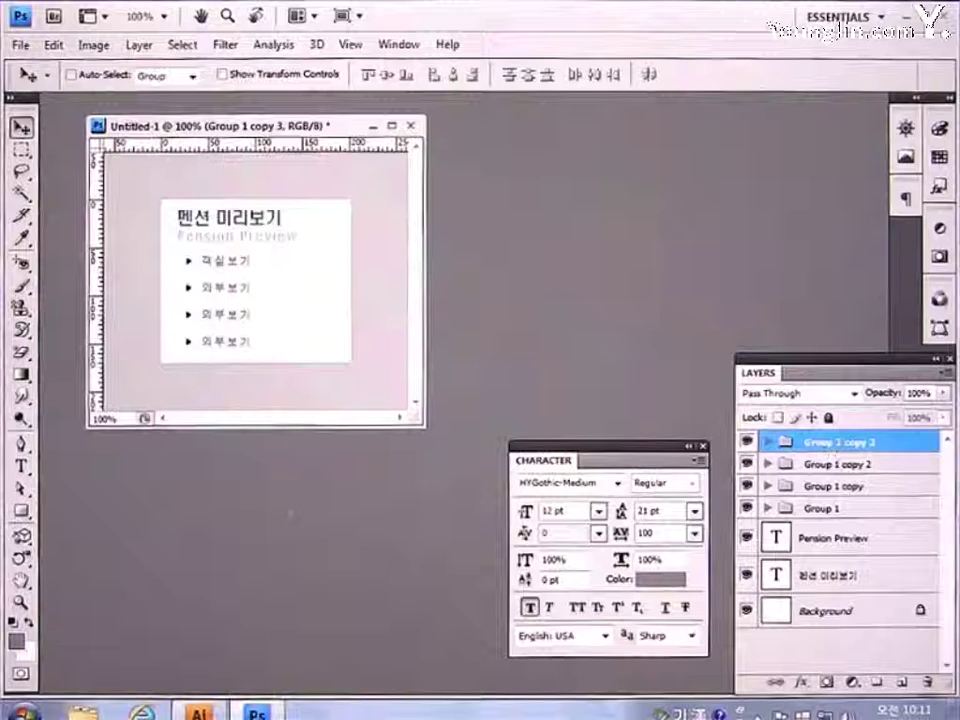
# Replace the label text in the third button with "부대시설 보기".
pyautogui.click(21, 466)
pyautogui.click(279, 363)
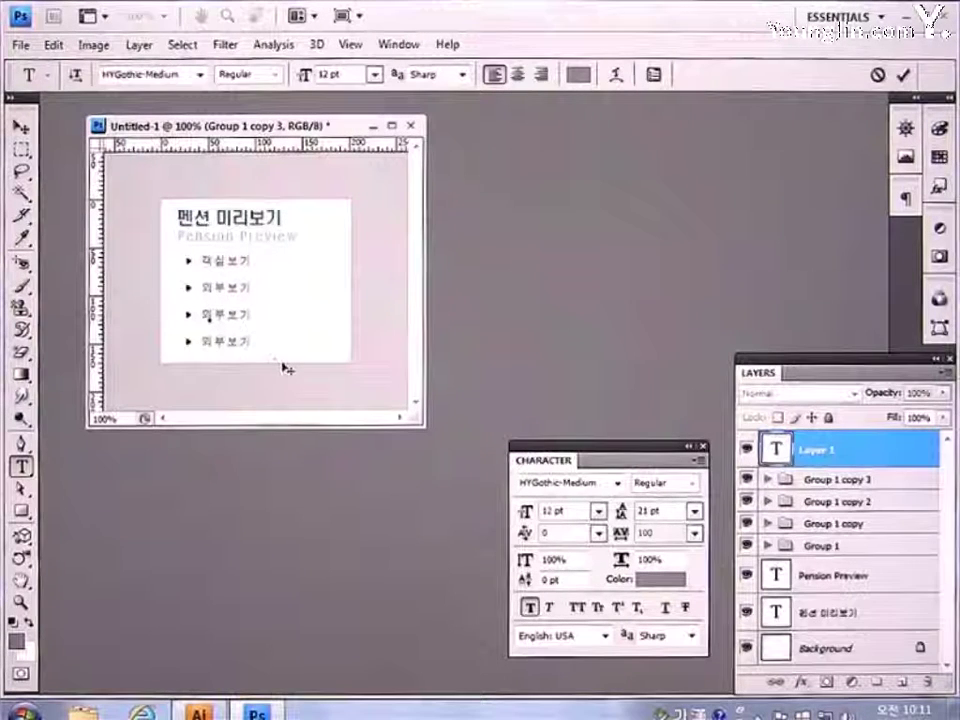
pyautogui.press('Escape')
pyautogui.click(212, 313)
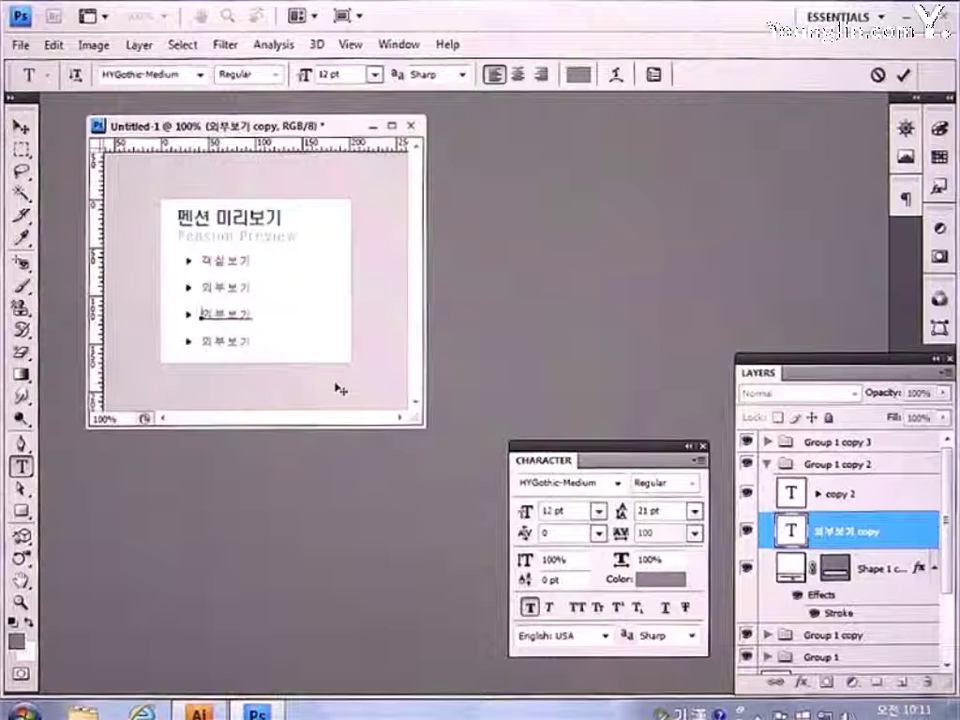
pyautogui.press('Delete')
pyautogui.press('Delete')
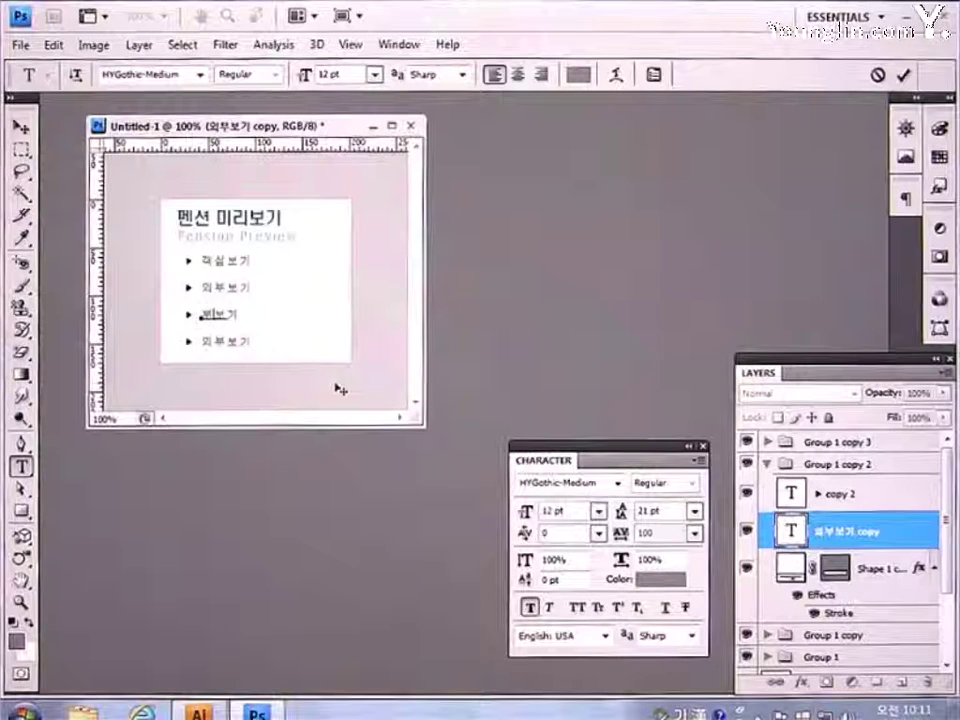
pyautogui.write('부대시설')
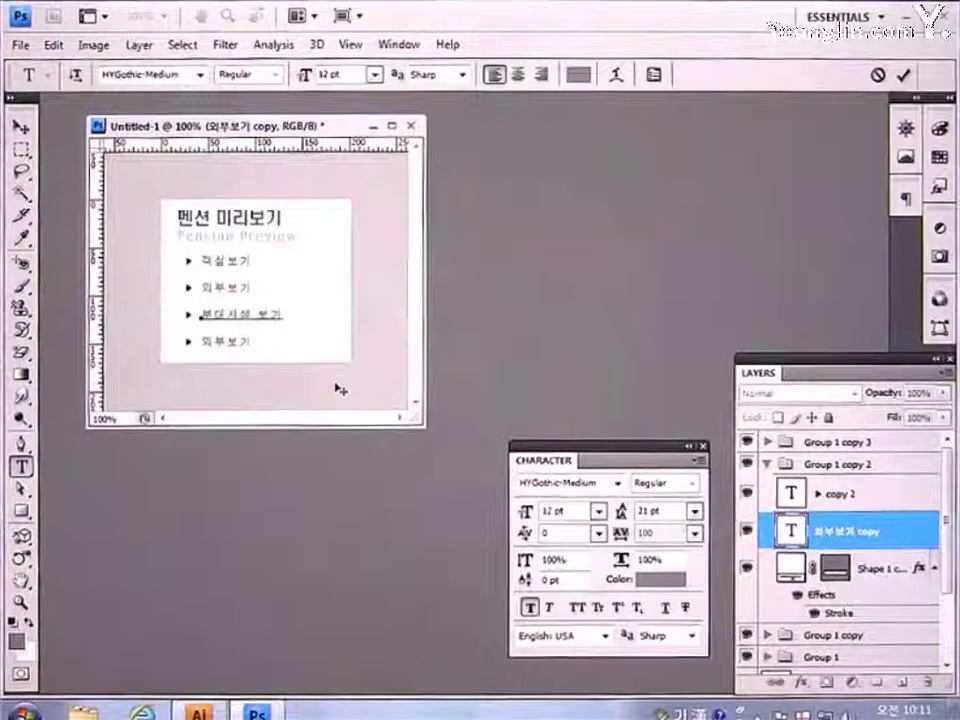
pyautogui.click(20, 127)
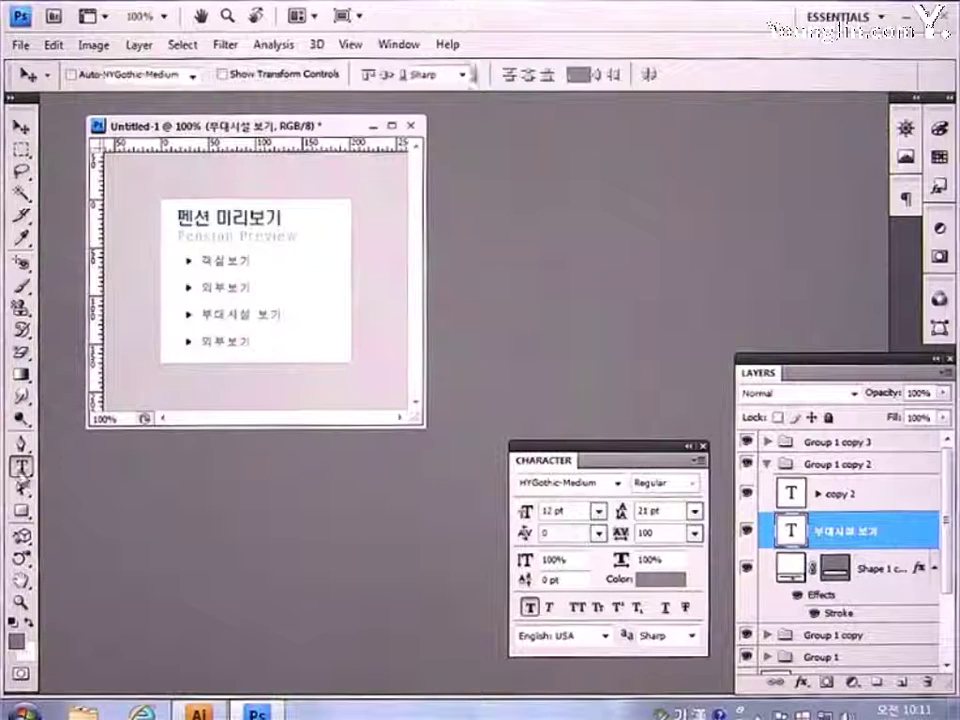
# Replace the label text in the fourth button with "주변관광 보기".
pyautogui.press('t')
pyautogui.click(222, 341)
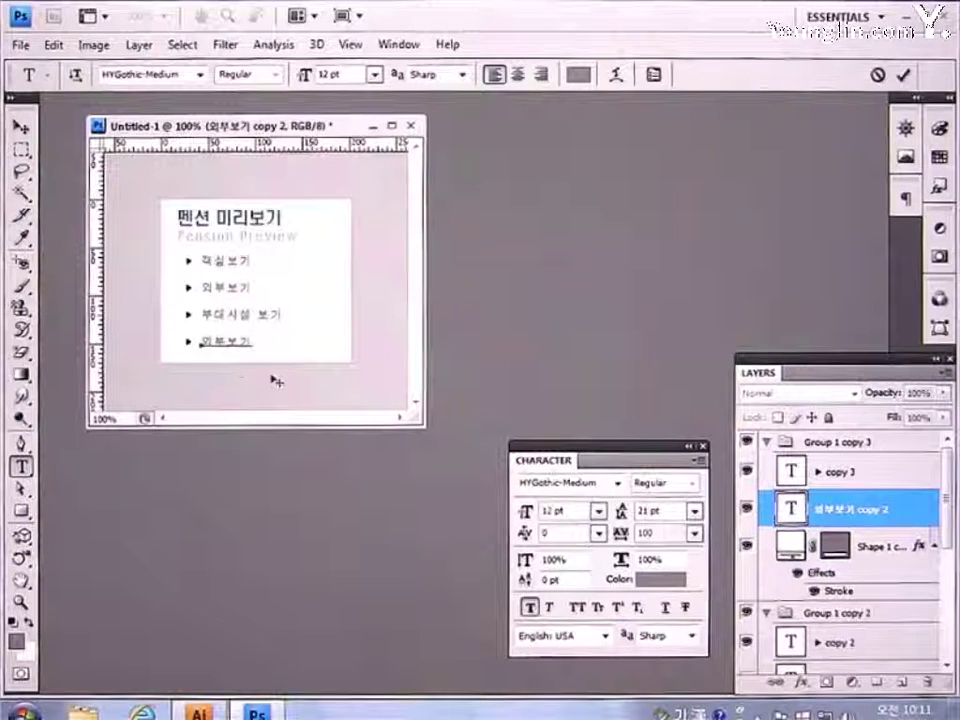
pyautogui.press('Delete')
pyautogui.press('Delete')
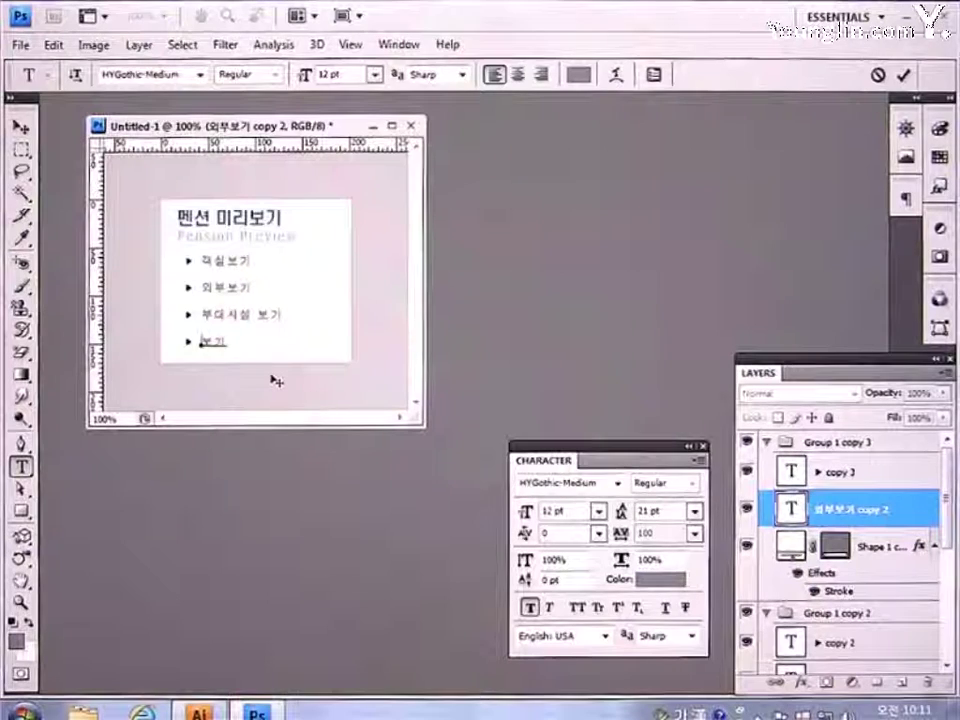
pyautogui.write('주변 경')
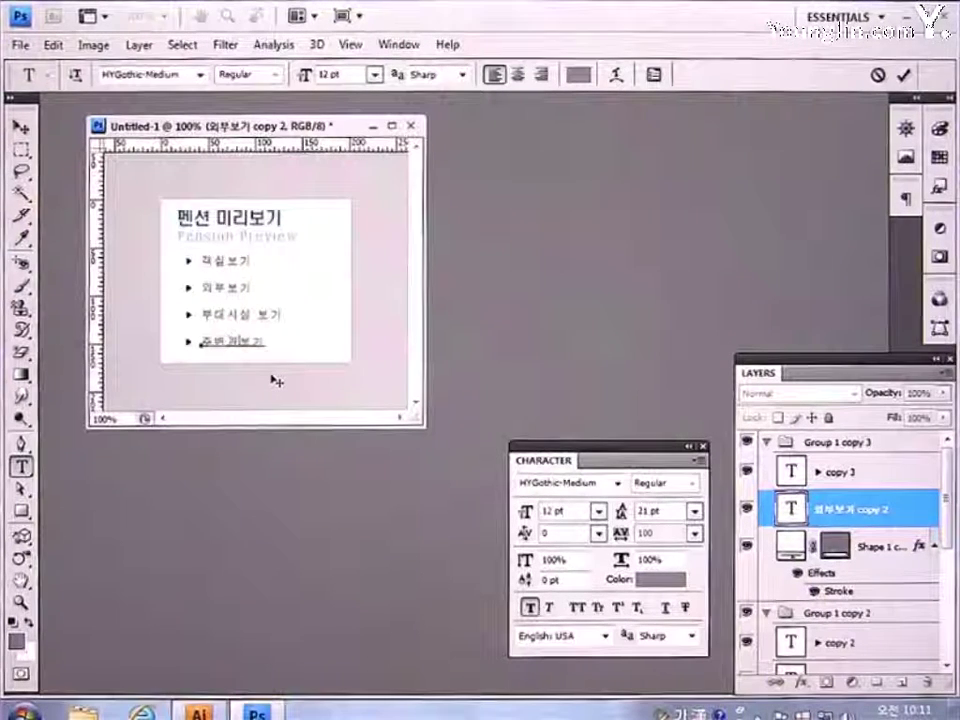
pyautogui.write('광')
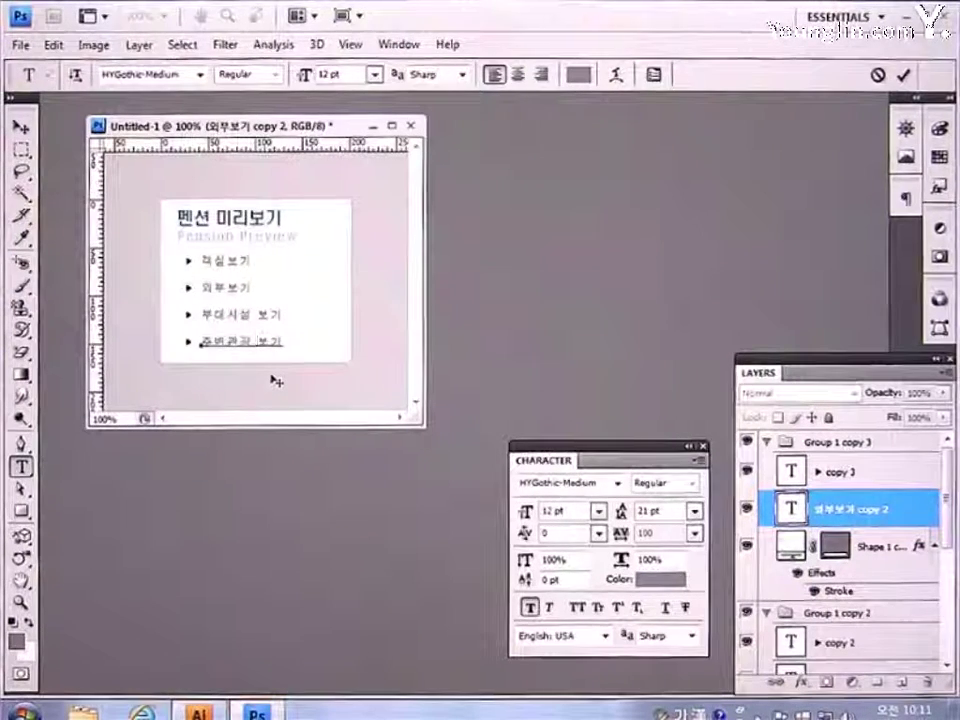
pyautogui.click(20, 125)
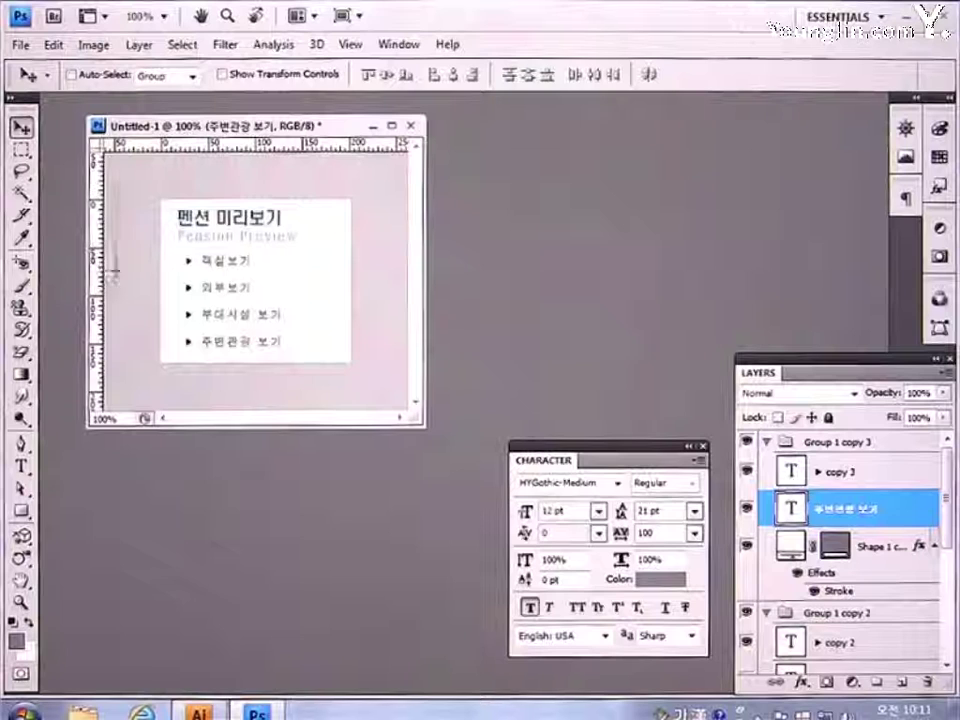
# Place guides slightly inside all four canvas edges, turning snapping off while fine-positioning the lower one and back on once it is placed.
pyautogui.moveTo(113, 270); pyautogui.dragTo(173, 186)
pyautogui.moveTo(100, 208); pyautogui.dragTo(270, 197)
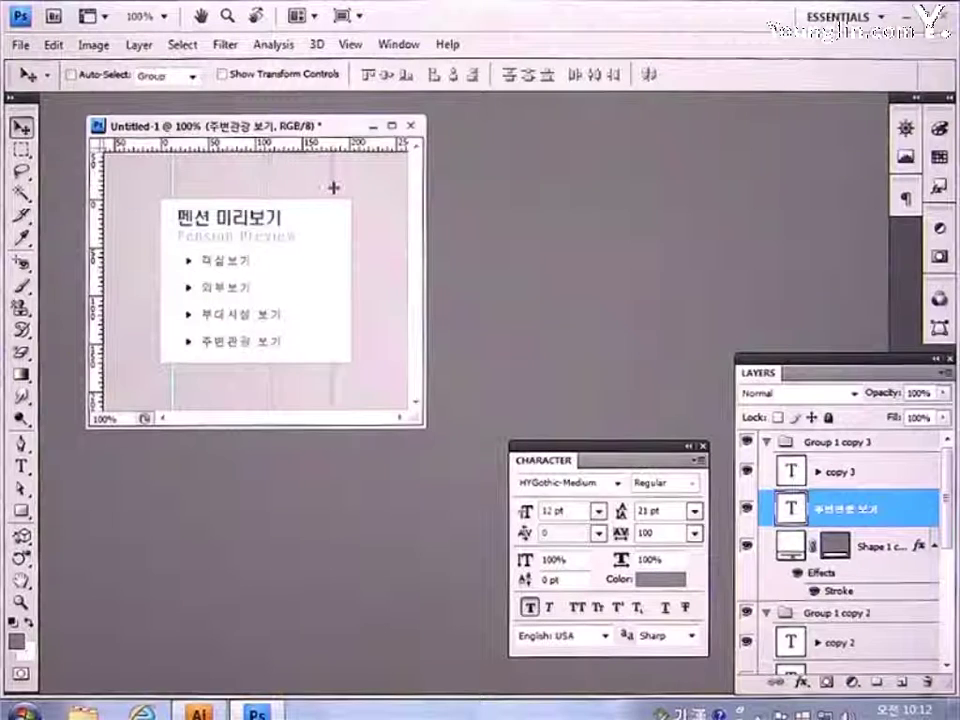
pyautogui.moveTo(333, 187); pyautogui.dragTo(379, 208)
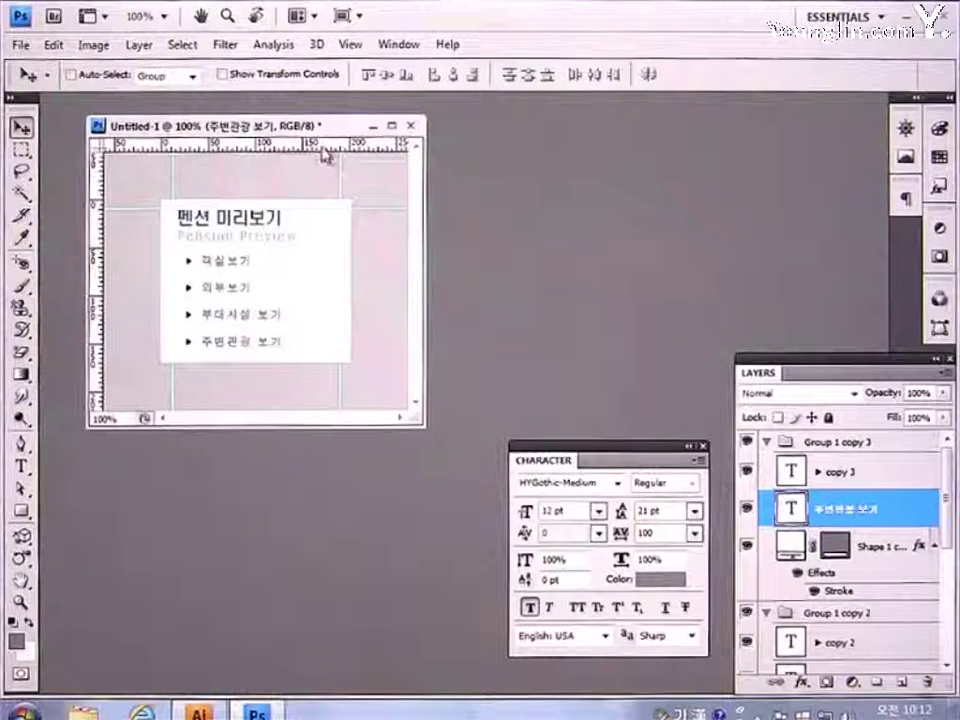
pyautogui.moveTo(326, 153); pyautogui.dragTo(337, 362)
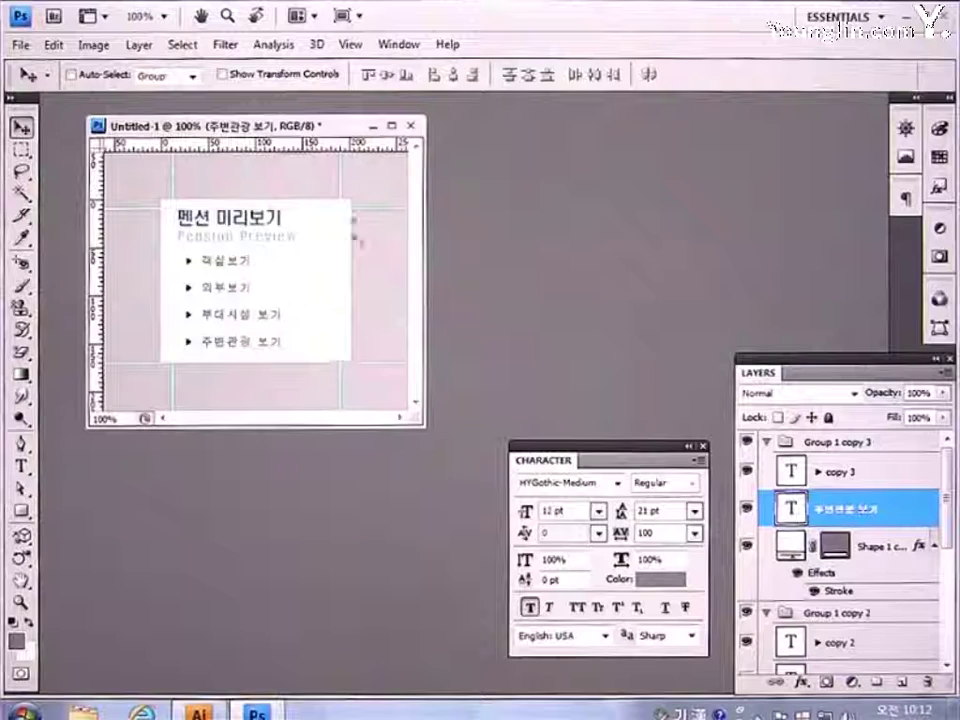
pyautogui.click(350, 44)
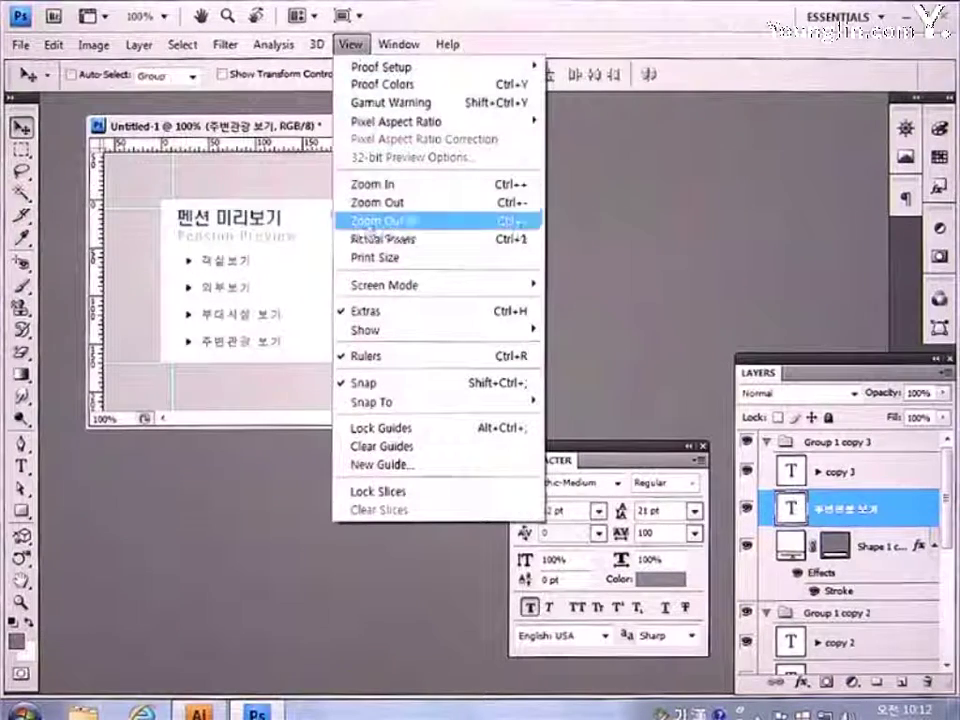
pyautogui.click(376, 382)
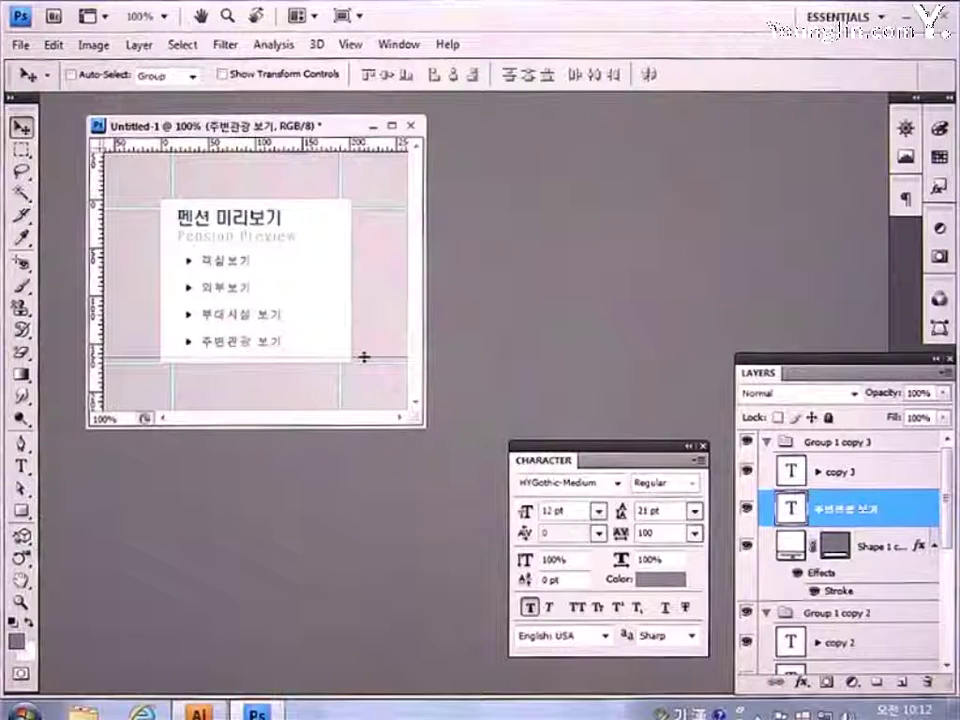
pyautogui.click(352, 44)
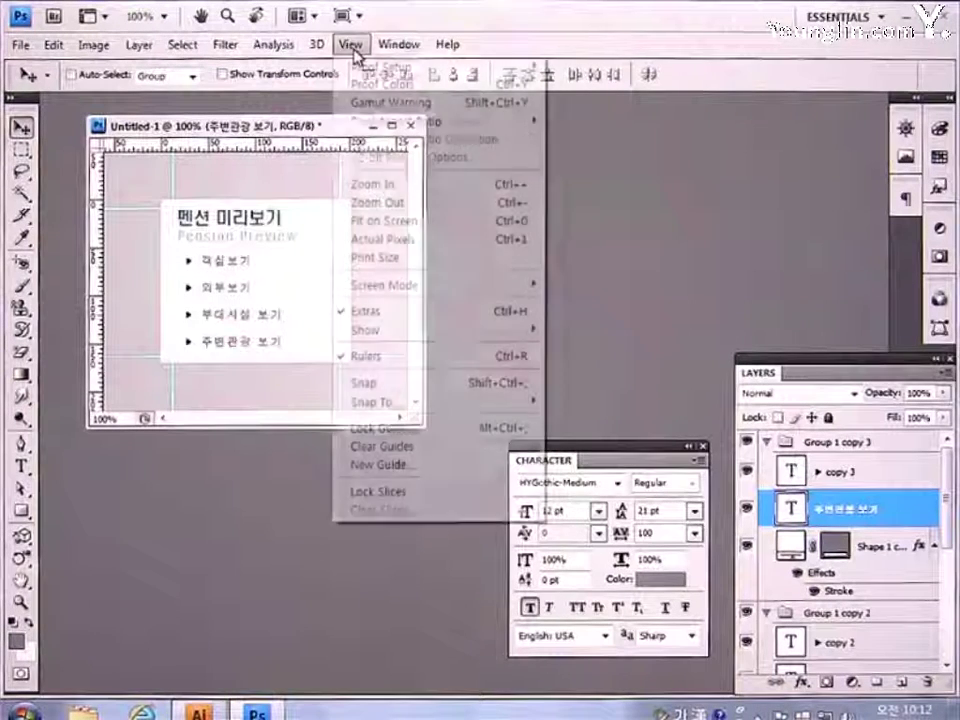
pyautogui.click(372, 386)
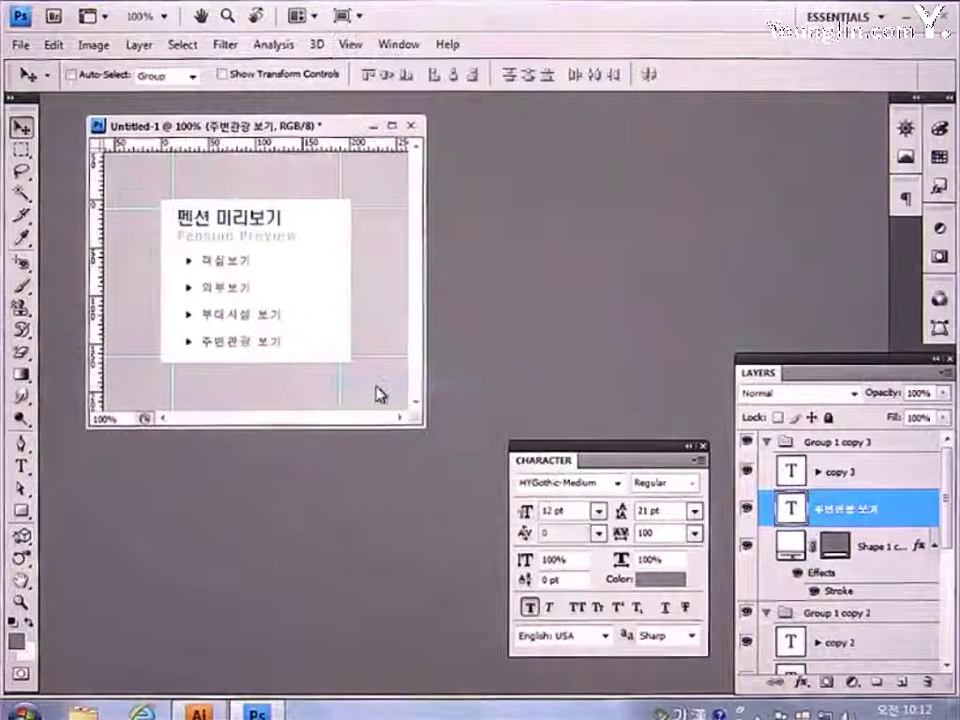
# Crop the banner to the rectangle enclosed by the four guides and clear the guides.
pyautogui.click(21, 215)
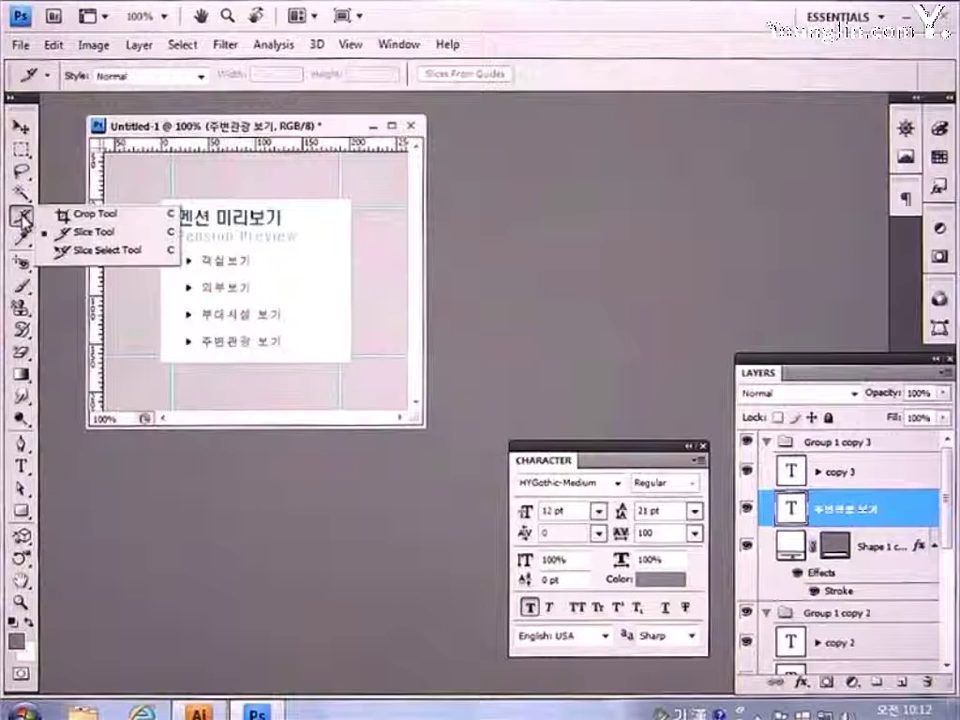
pyautogui.click(72, 214)
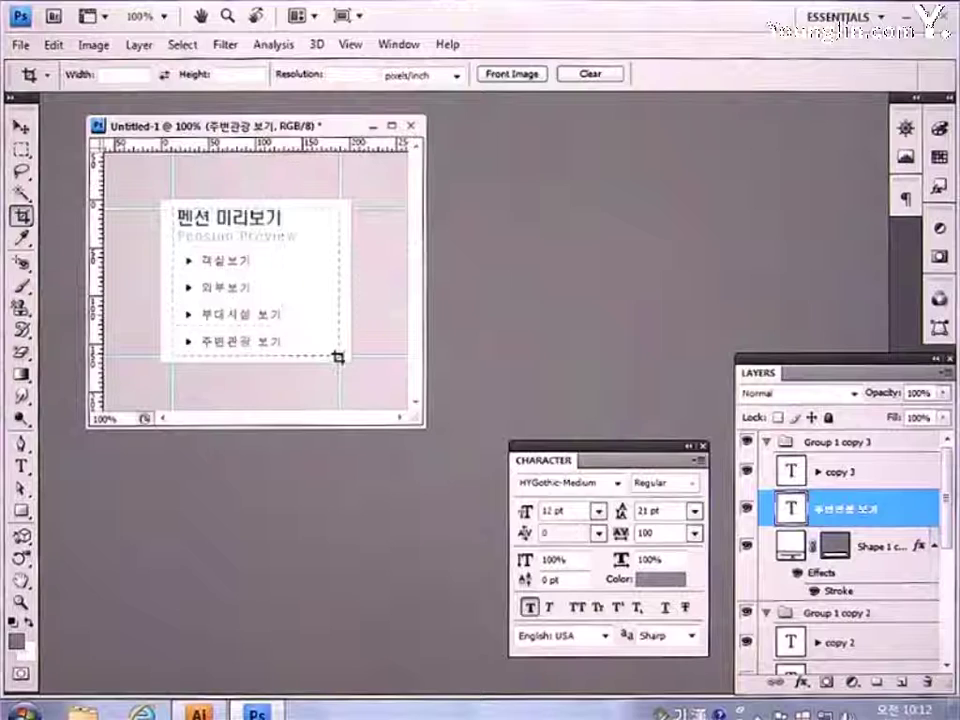
pyautogui.moveTo(338, 357); pyautogui.dragTo(342, 357)
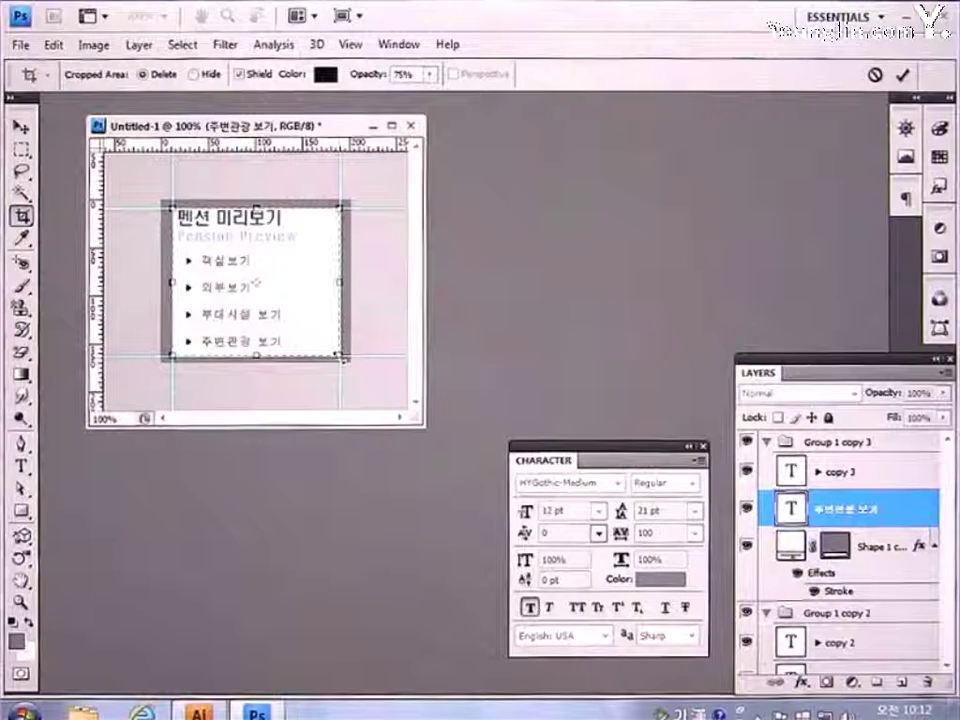
pyautogui.press('Escape')
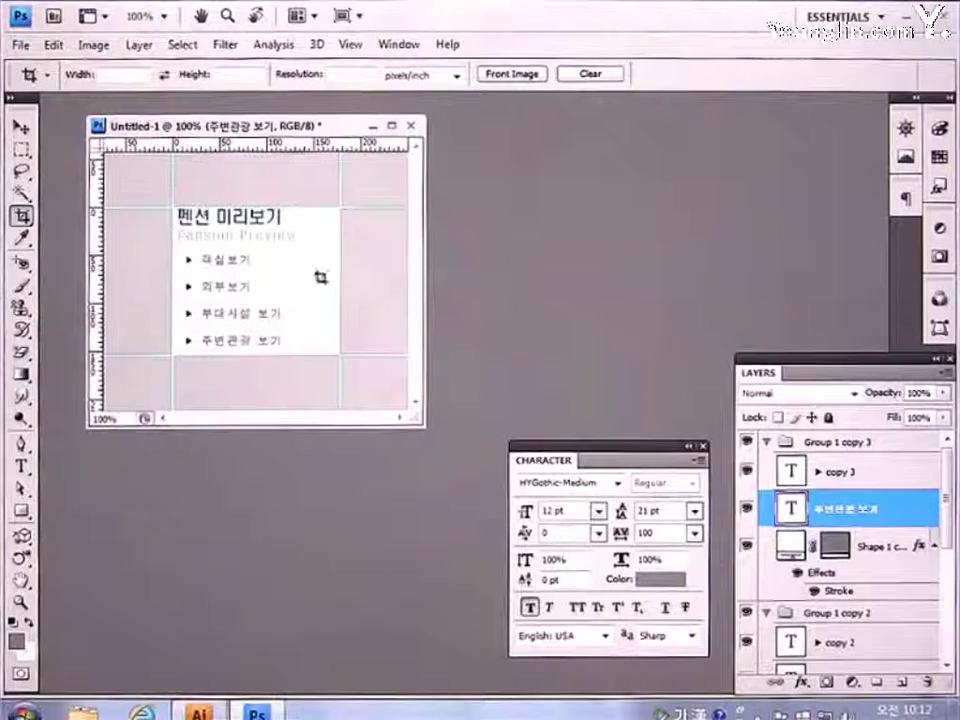
pyautogui.click(358, 44)
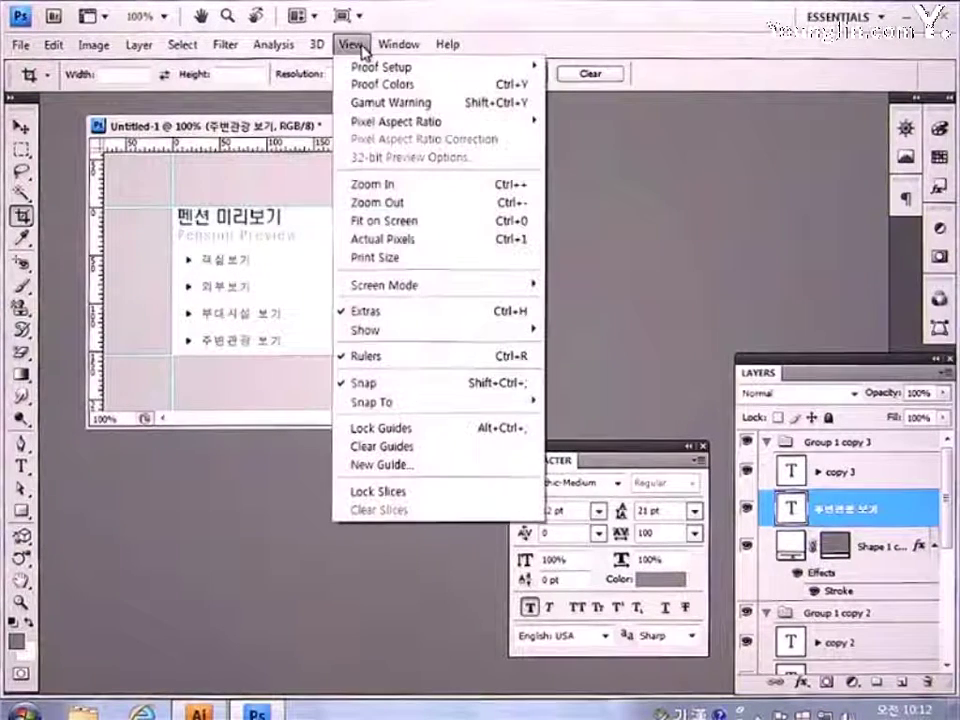
pyautogui.click(400, 447)
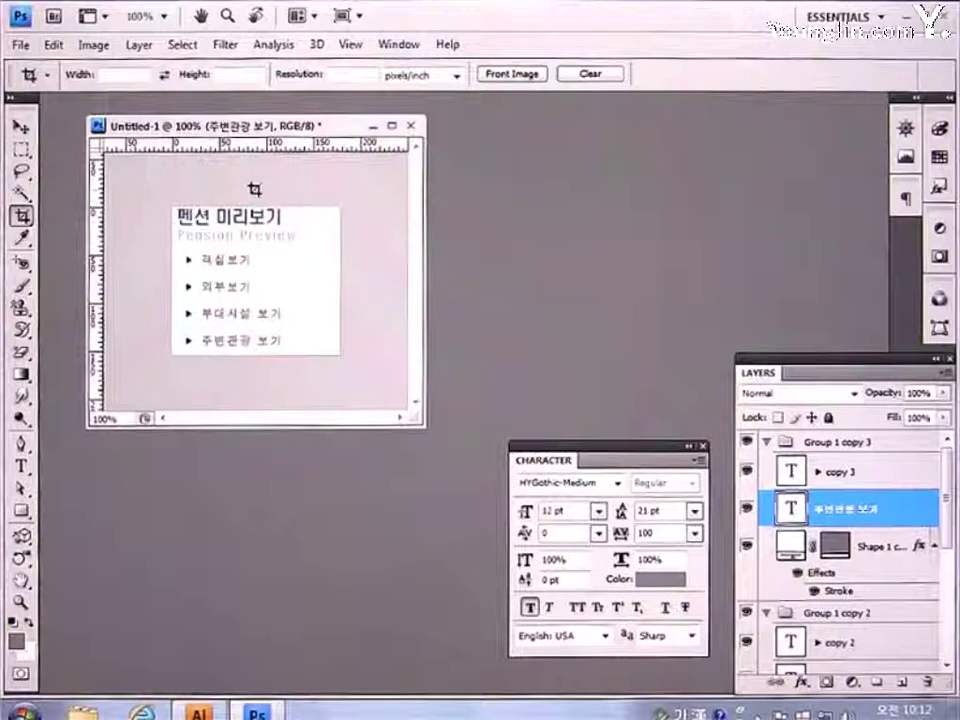
# Place four horizontal guides, one above the first button and one in each gap between the button rows.
pyautogui.press('z')
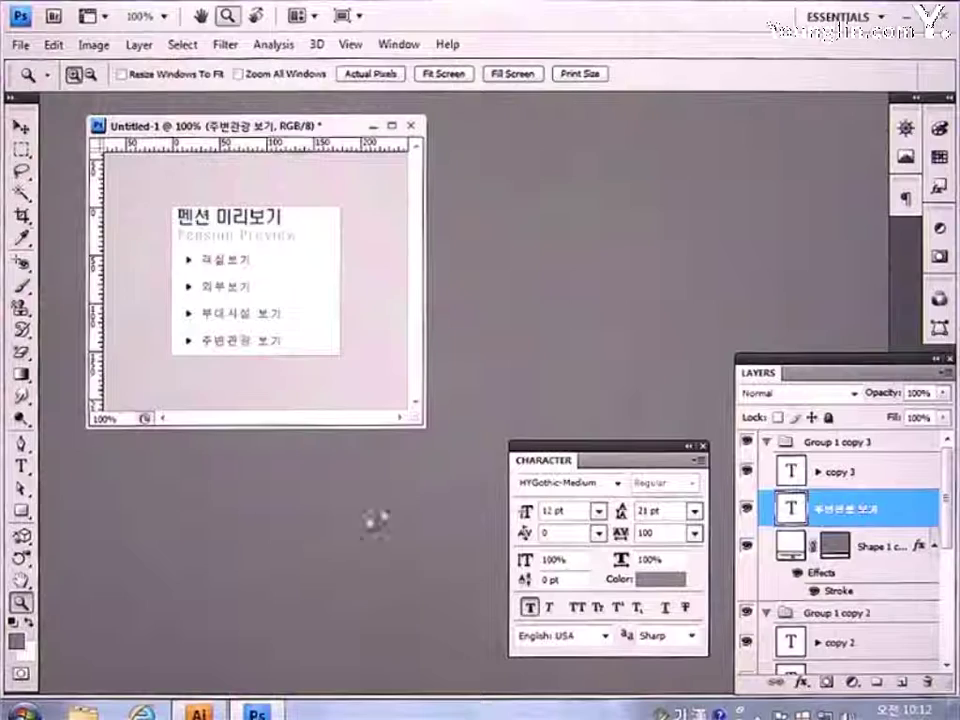
pyautogui.click(319, 326)
pyautogui.moveTo(422, 425); pyautogui.dragTo(512, 562)
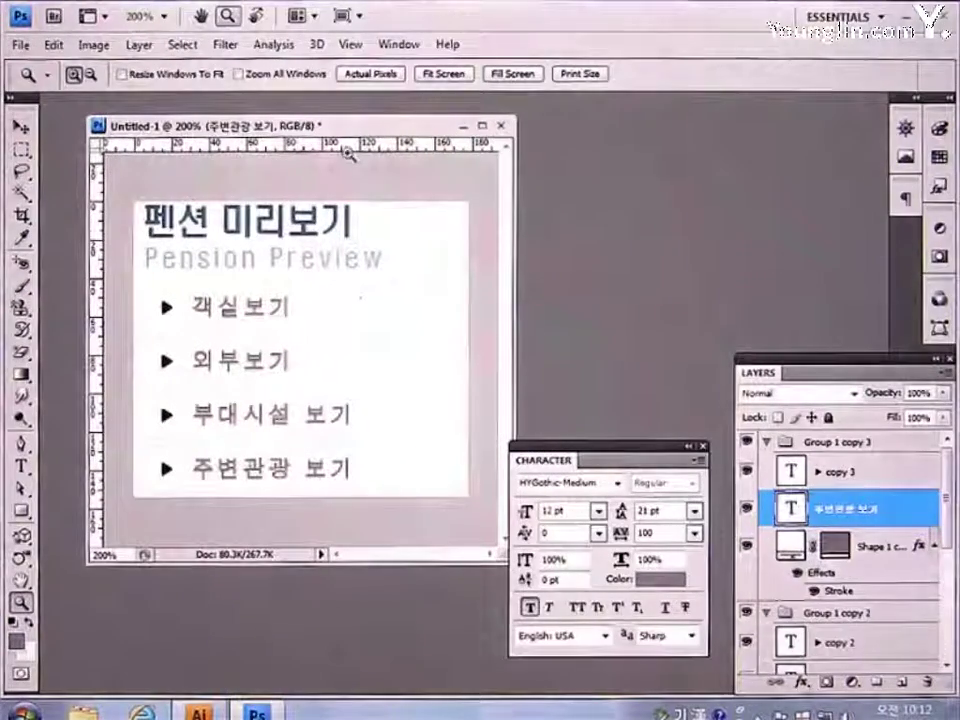
pyautogui.press('v')
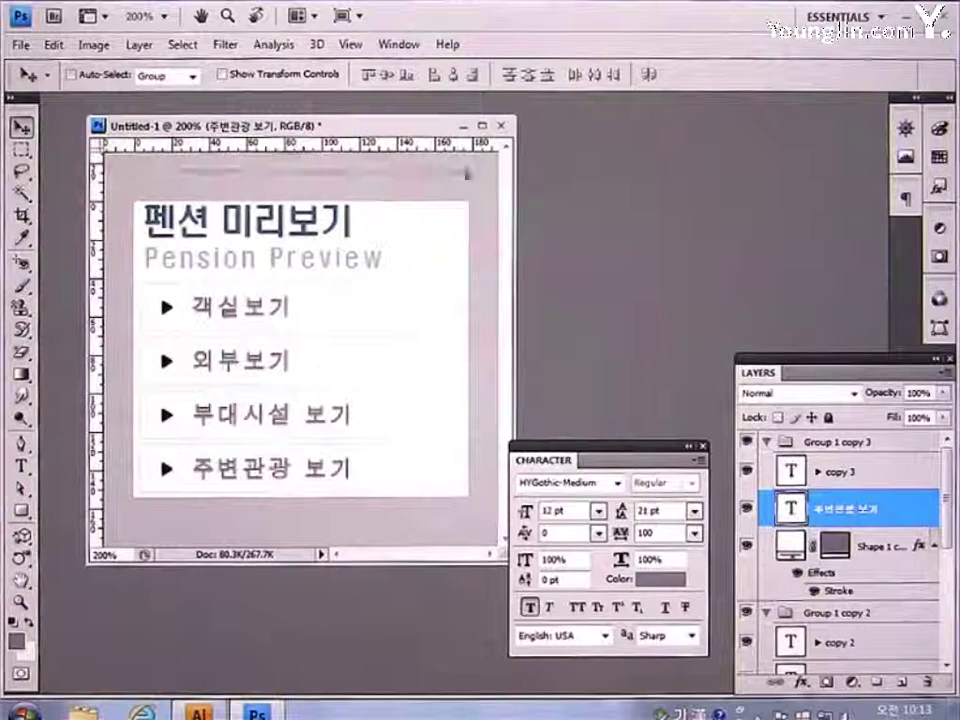
pyautogui.moveTo(468, 173); pyautogui.dragTo(486, 386)
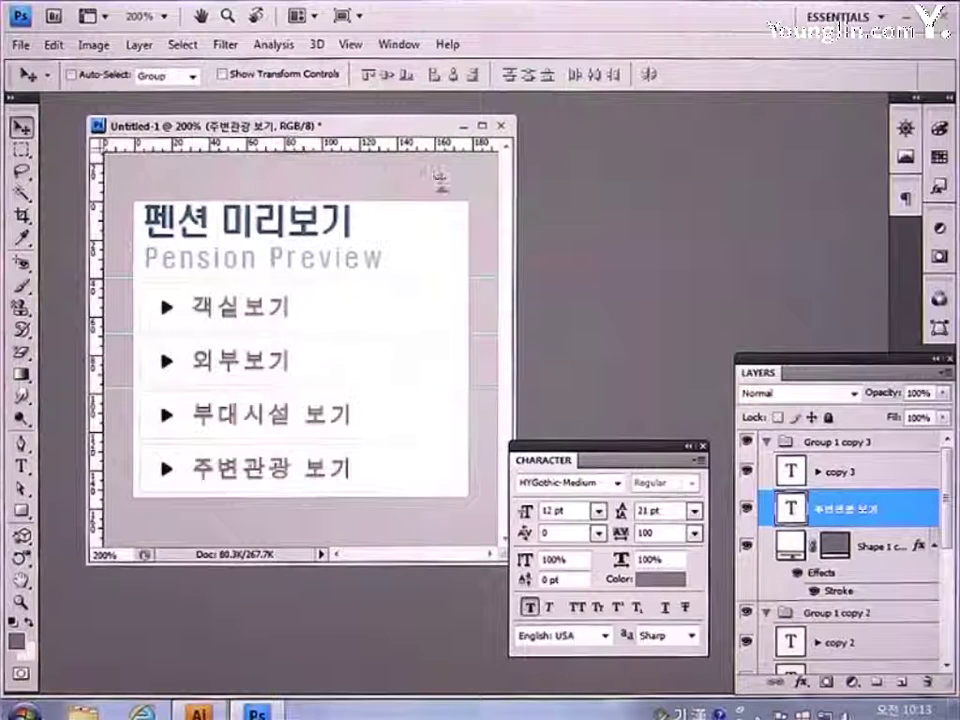
pyautogui.moveTo(437, 178); pyautogui.dragTo(480, 441)
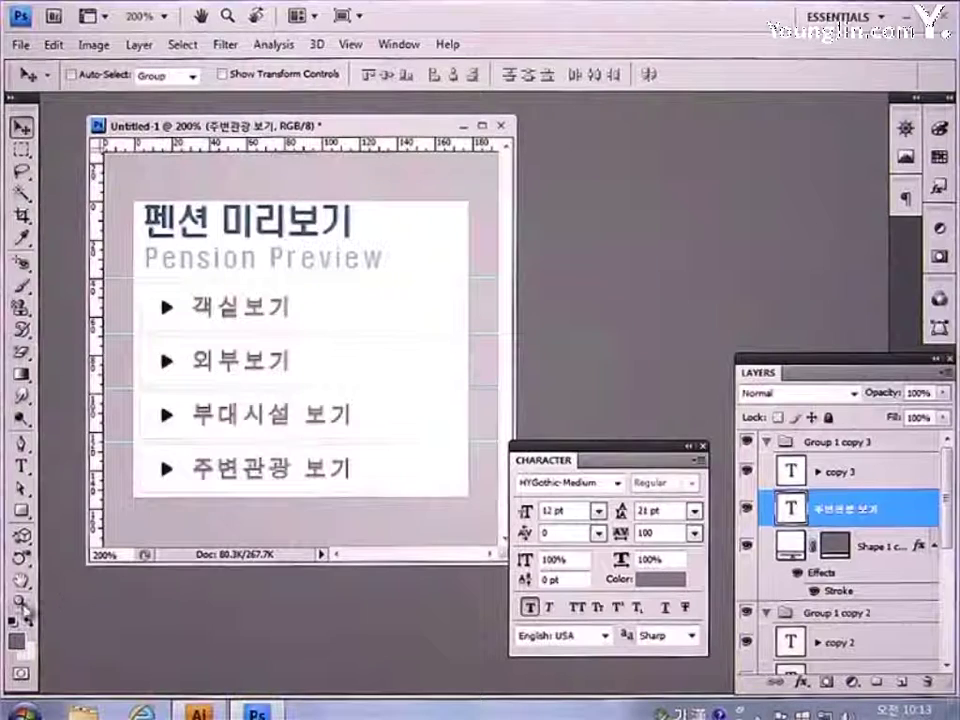
# Slice the banner along its four horizontal guides.
pyautogui.doubleClick(21, 604)
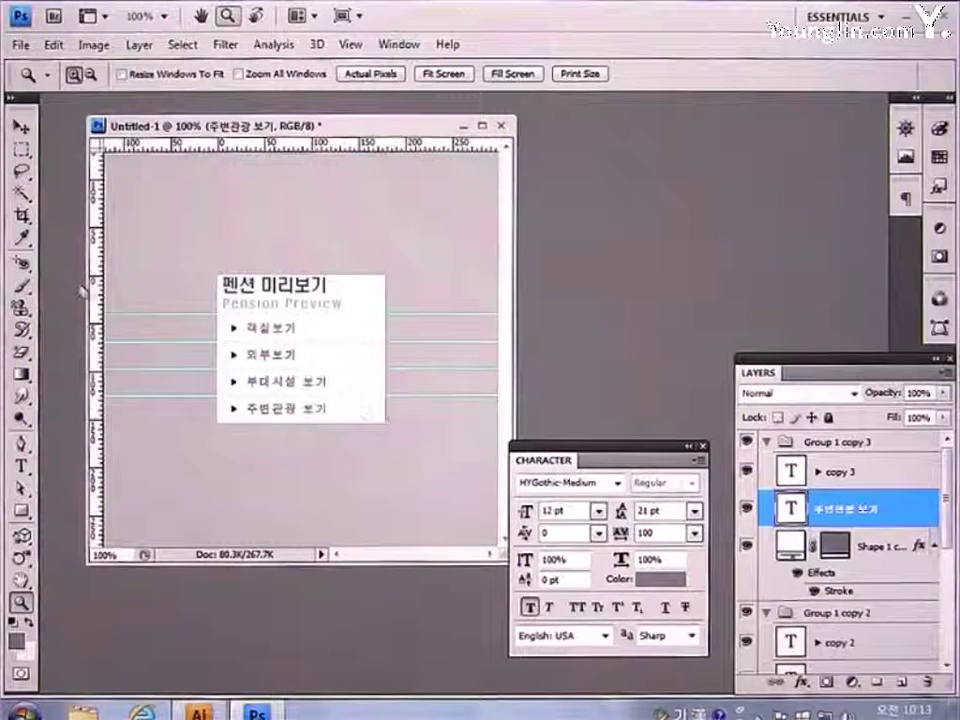
pyautogui.click(21, 215)
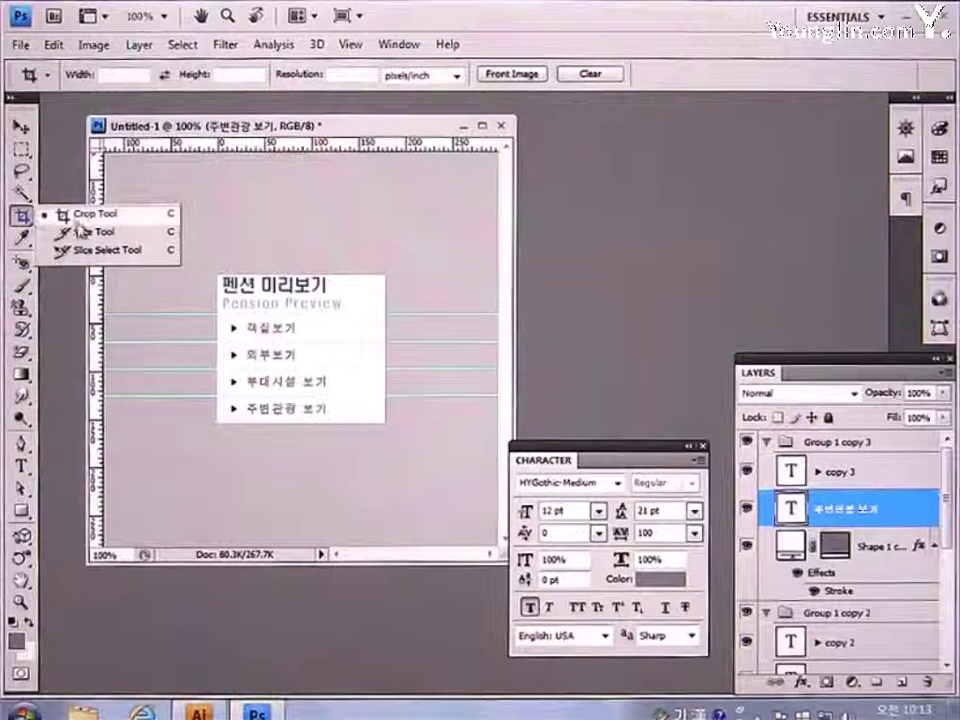
pyautogui.click(82, 232)
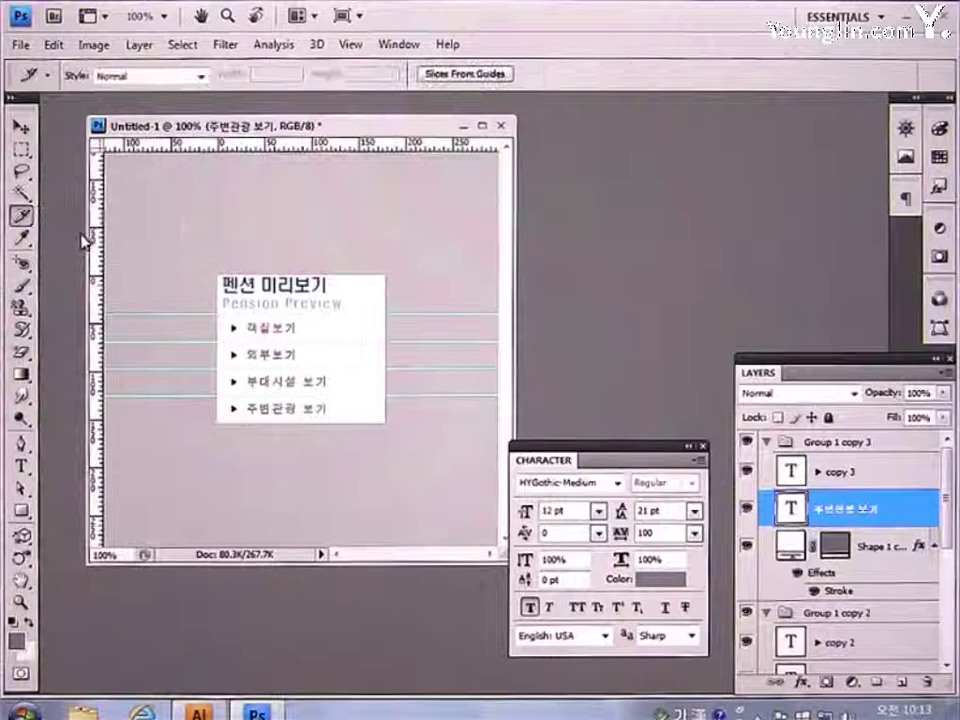
pyautogui.click(464, 76)
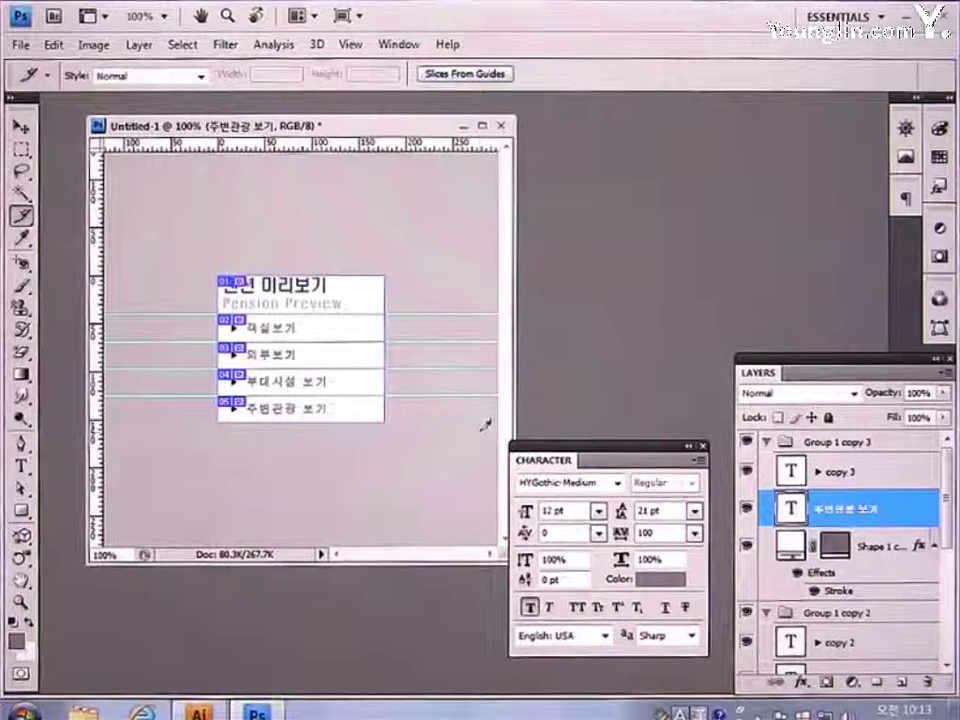
# Export all slices for the web as GIF images named leftmenu in the 작업 folder.
pyautogui.click(20, 44)
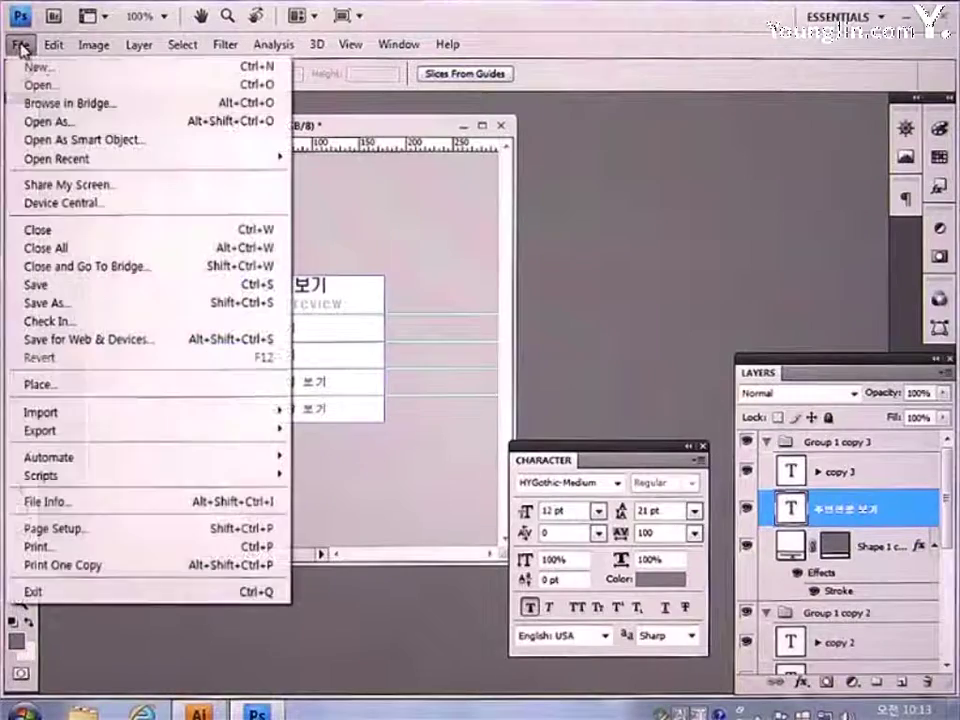
pyautogui.click(130, 341)
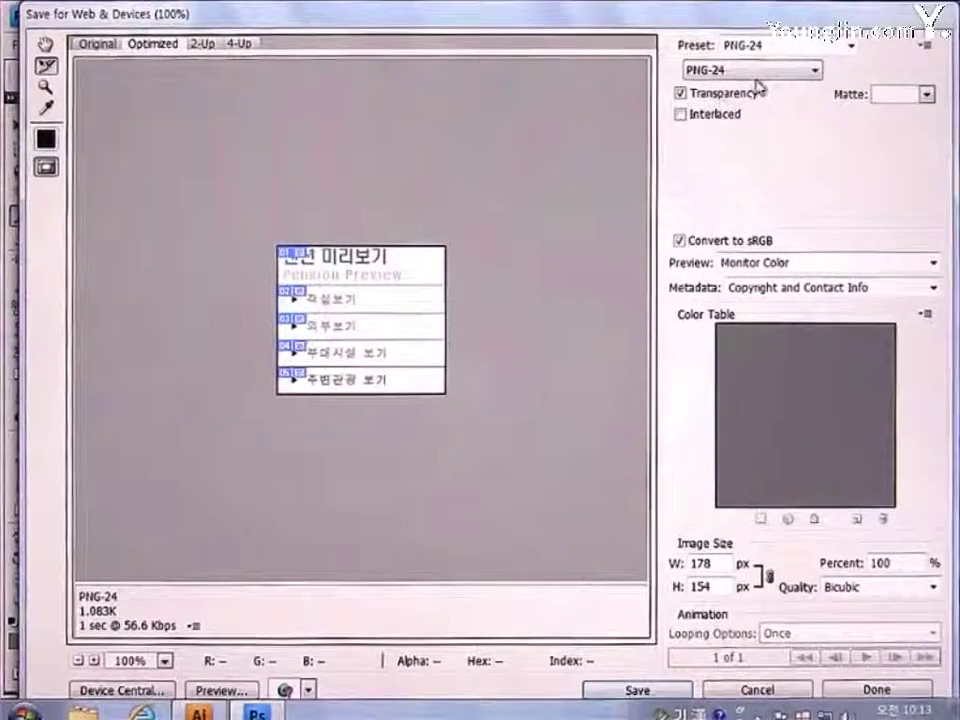
pyautogui.click(752, 70)
pyautogui.click(755, 92)
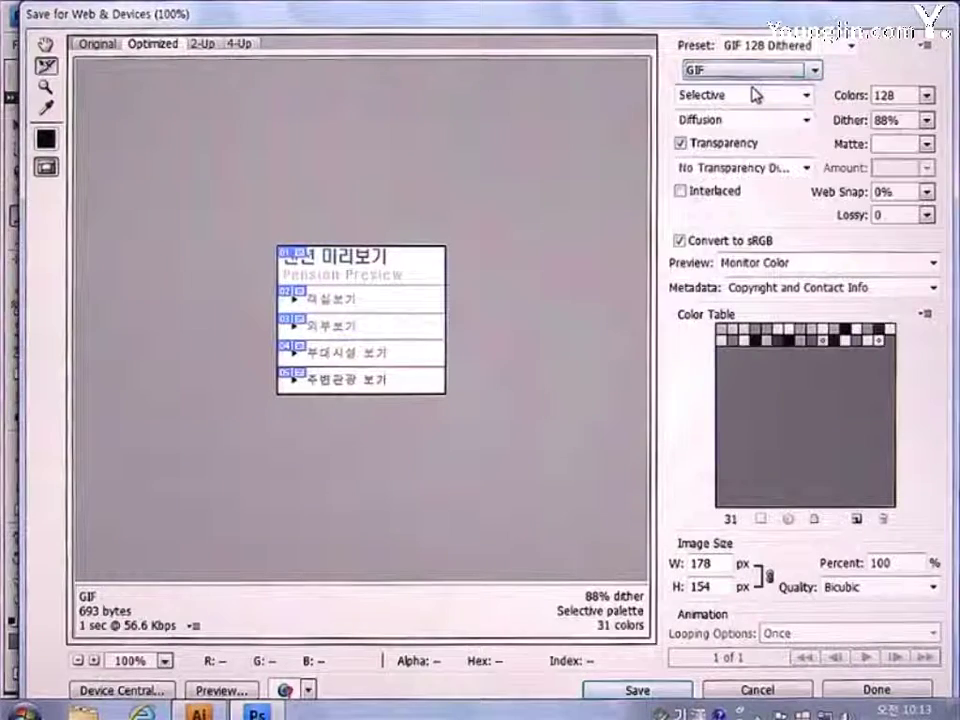
pyautogui.click(640, 691)
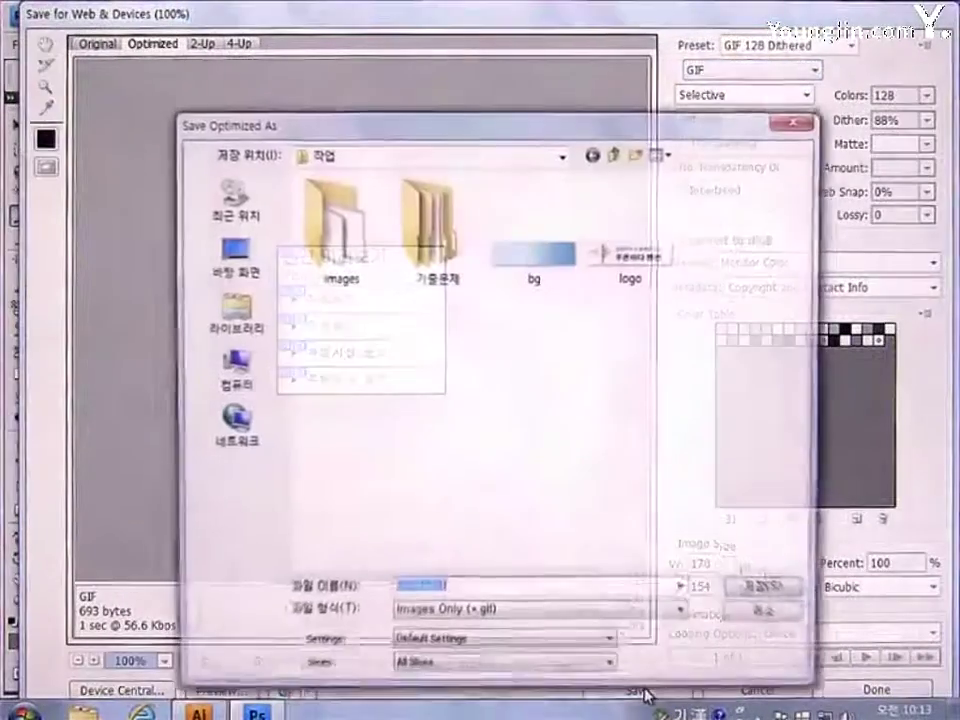
pyautogui.click(455, 595)
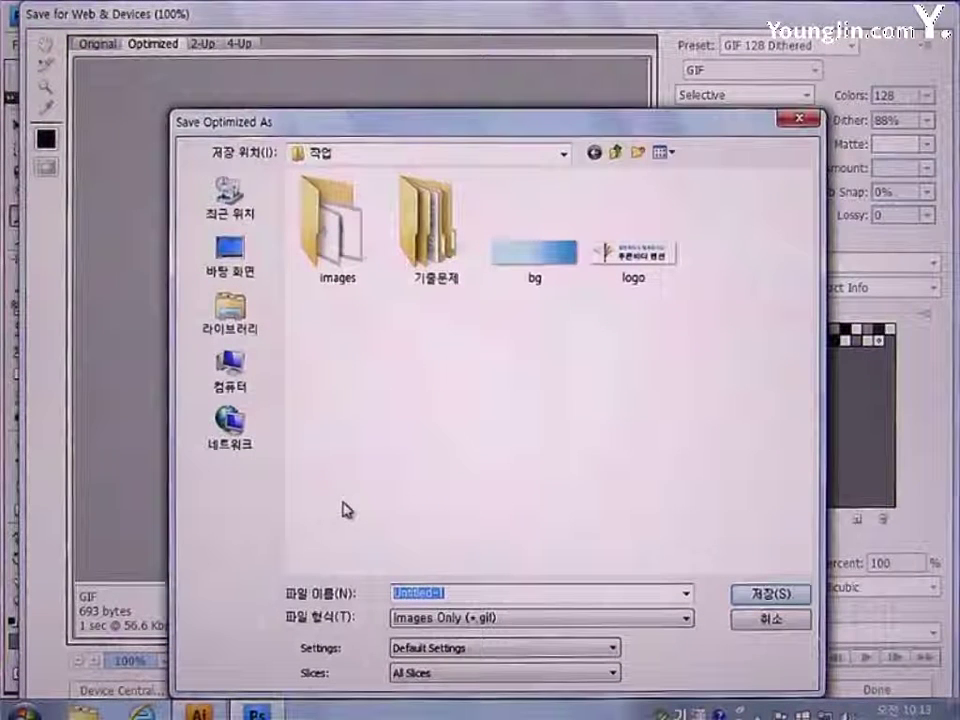
pyautogui.write('leftme')
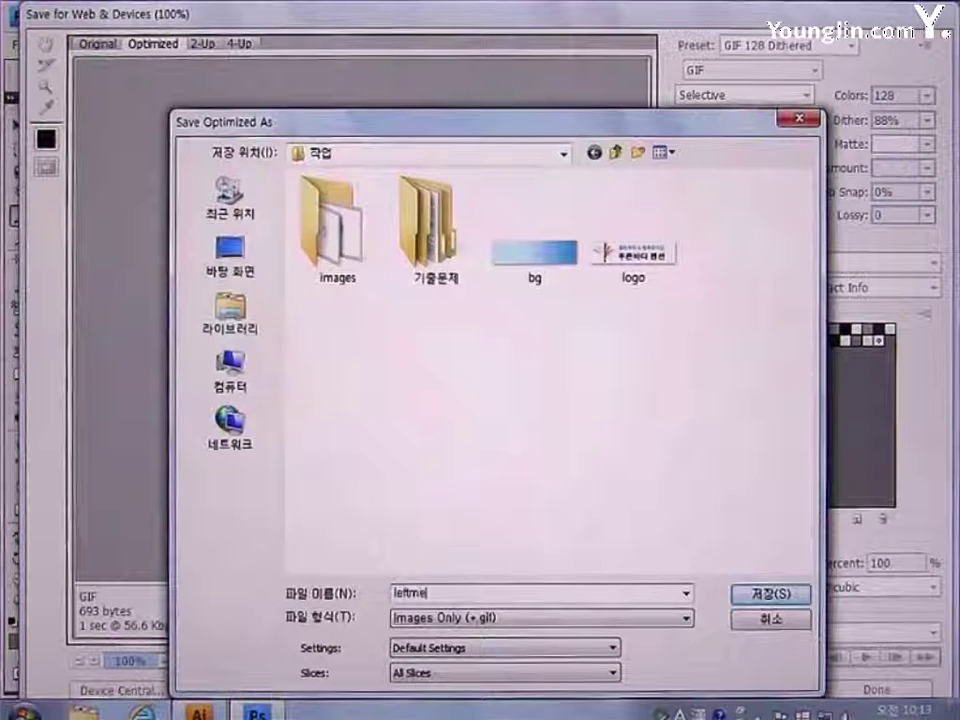
pyautogui.write('nu')
pyautogui.press('Return')
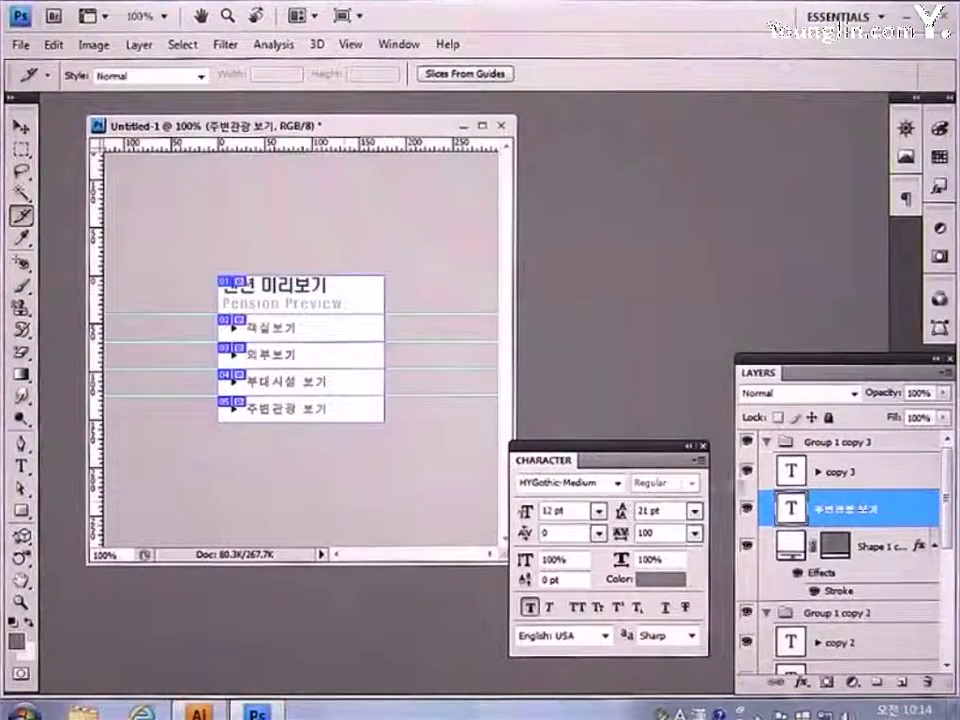
# Fill the second button's shape with color #638EA5, collapsing the layer groups above it.
pyautogui.click(767, 441)
pyautogui.click(767, 464)
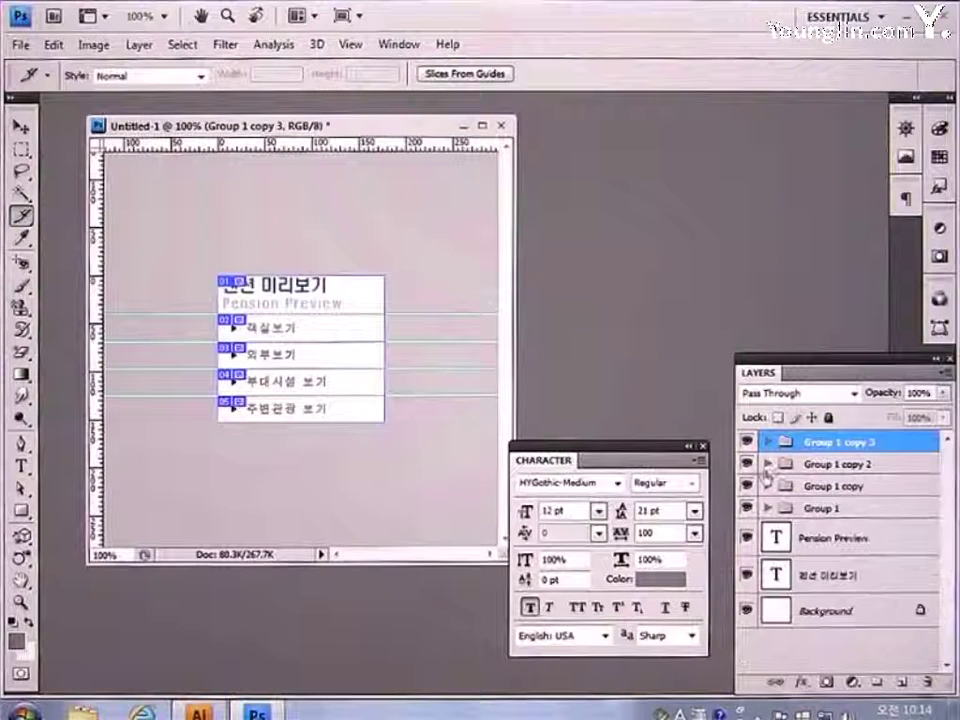
pyautogui.click(767, 486)
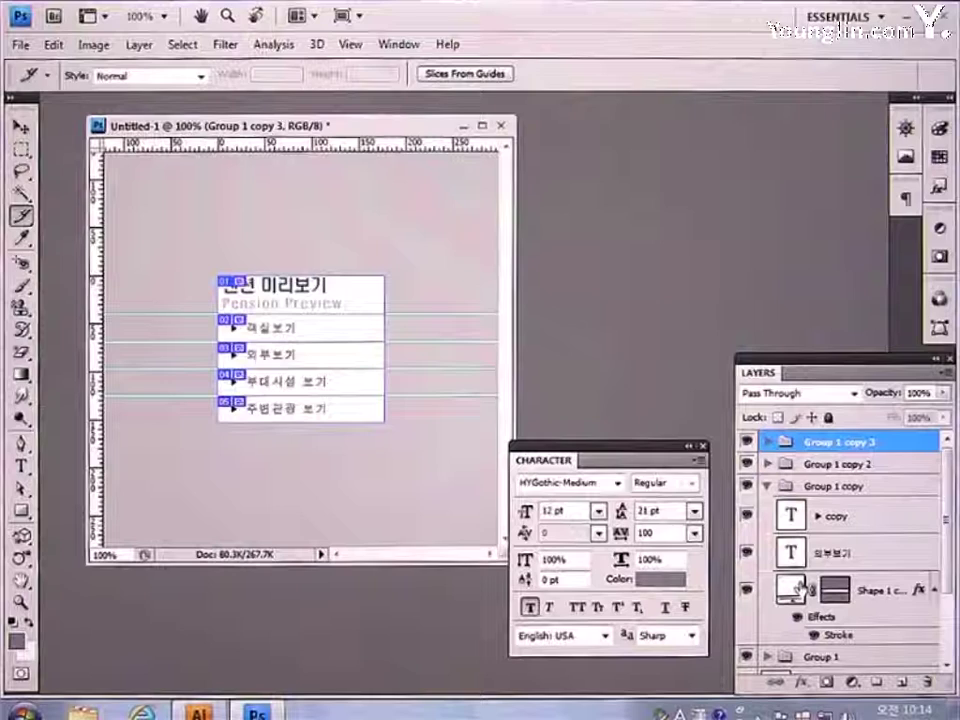
pyautogui.doubleClick(797, 590)
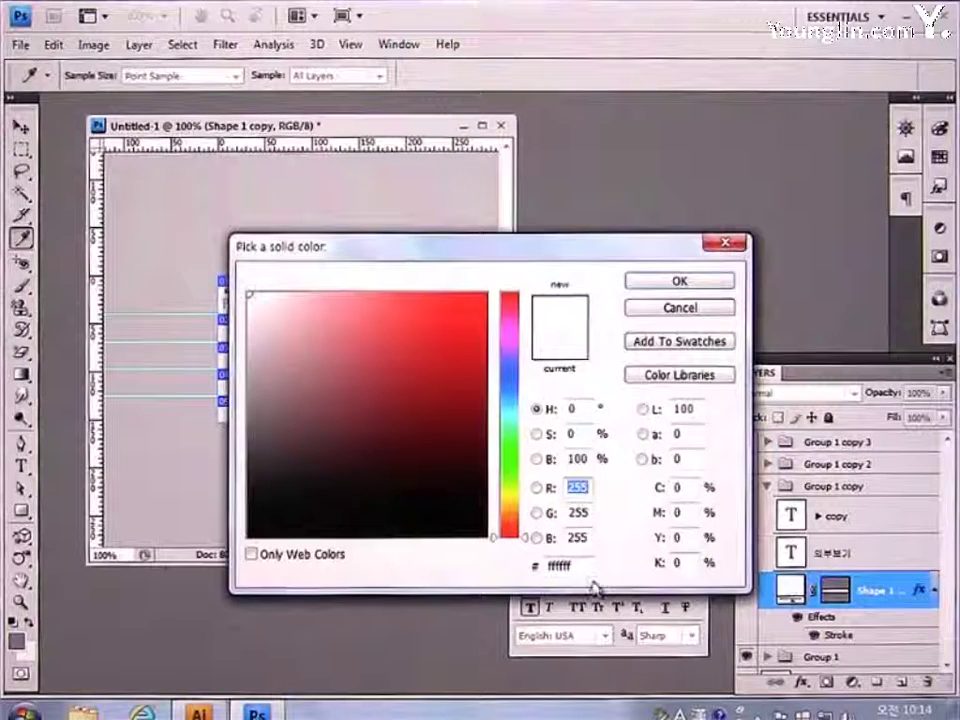
pyautogui.moveTo(585, 568); pyautogui.dragTo(501, 572)
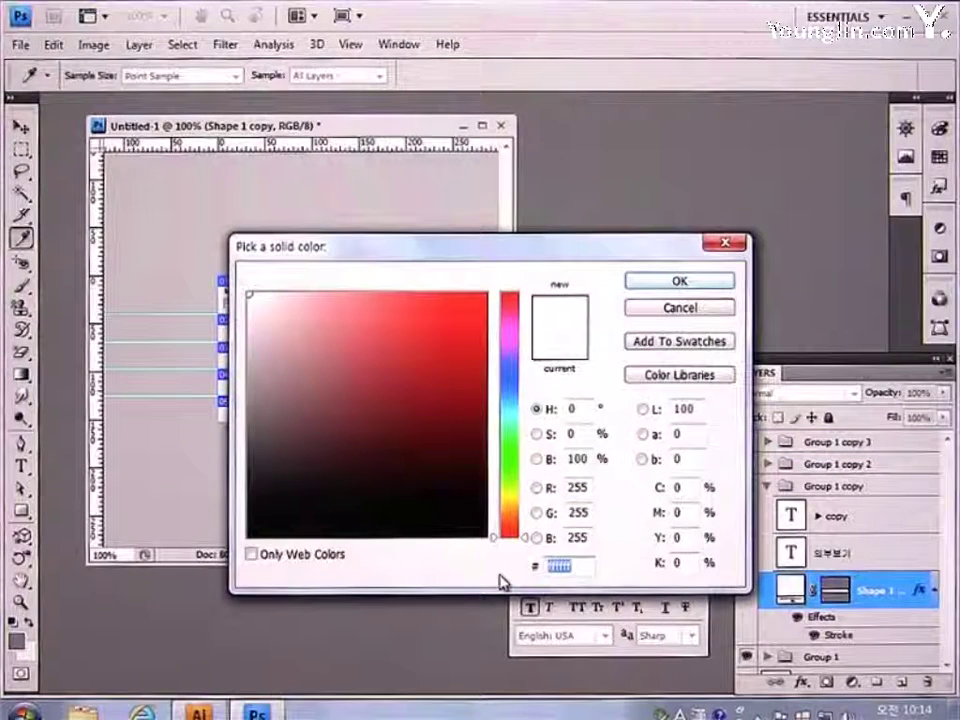
pyautogui.write('63')
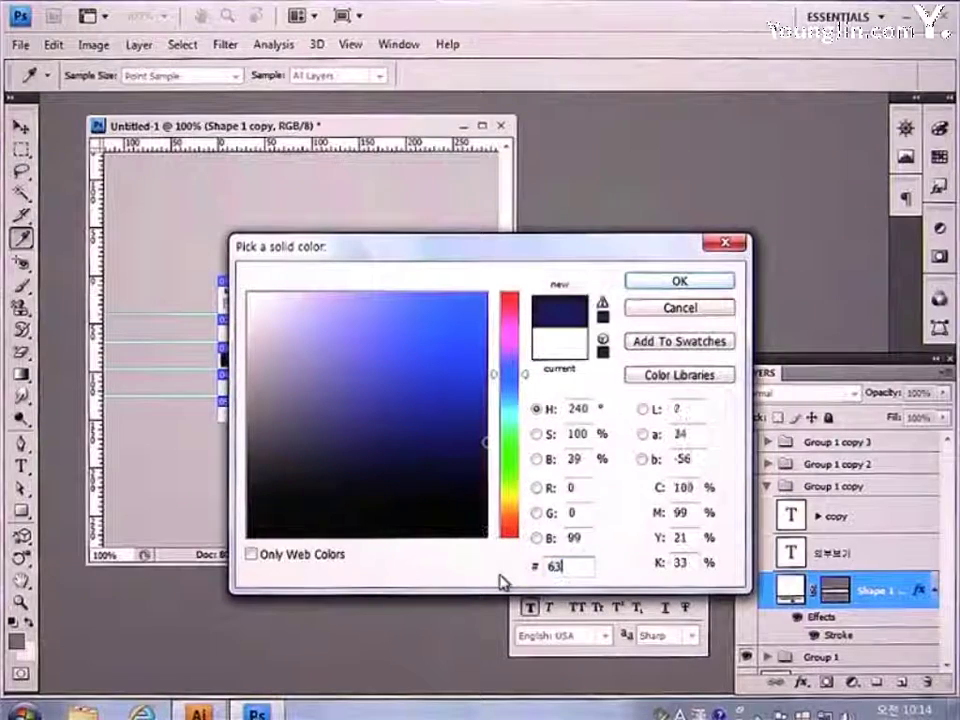
pyautogui.write('8EA5')
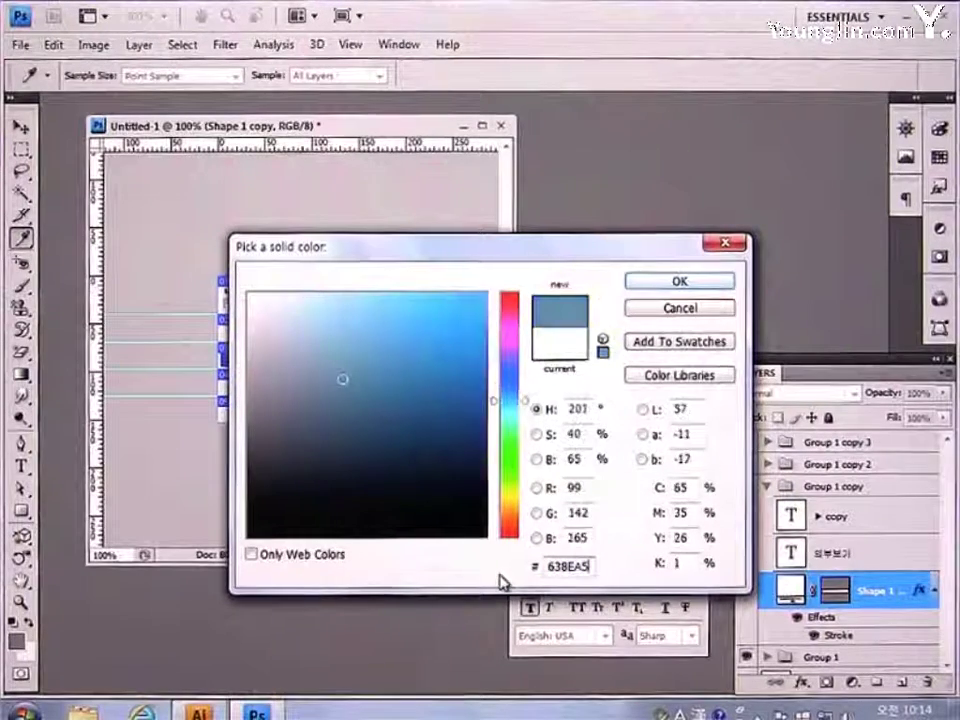
pyautogui.press('Return')
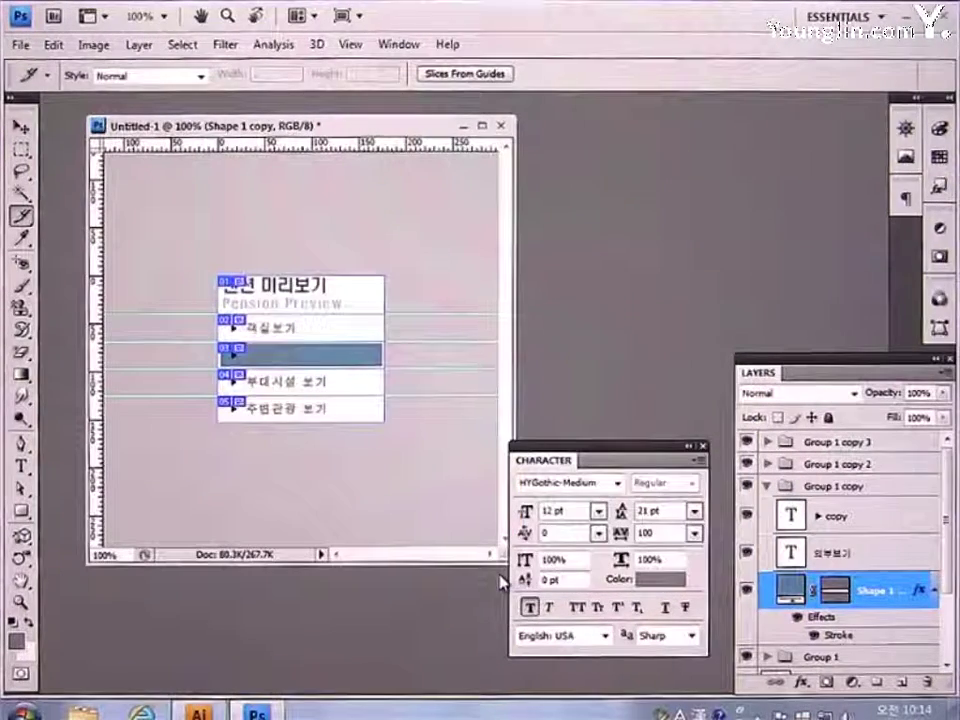
# Recolor the second button's "외부보기" label and its arrow to white.
pyautogui.click(840, 552)
pyautogui.click(660, 579)
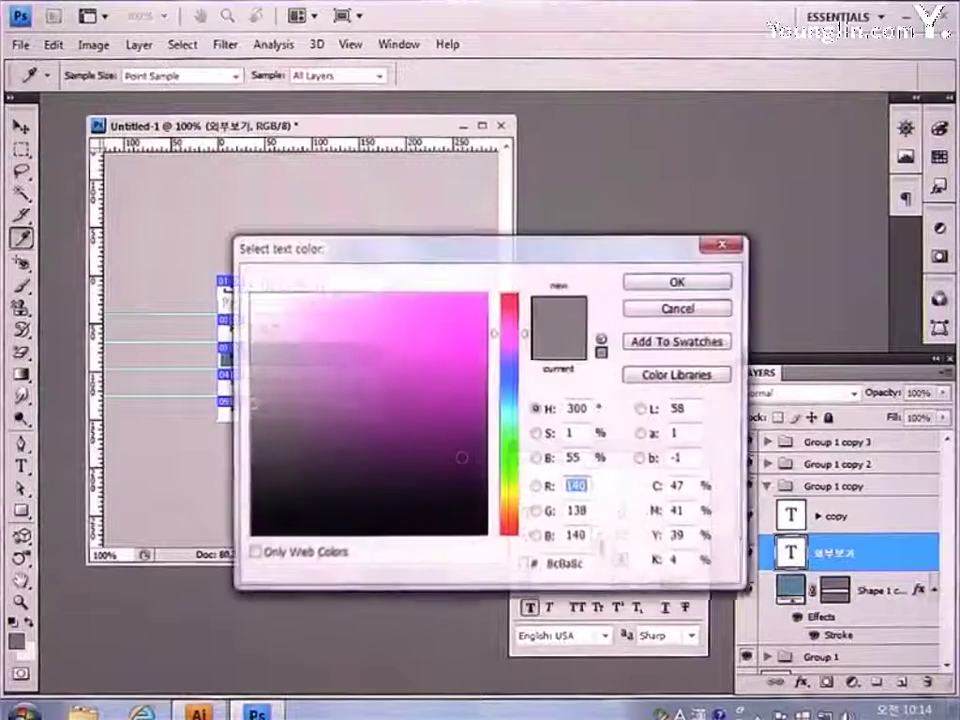
pyautogui.click(252, 295)
pyautogui.click(677, 282)
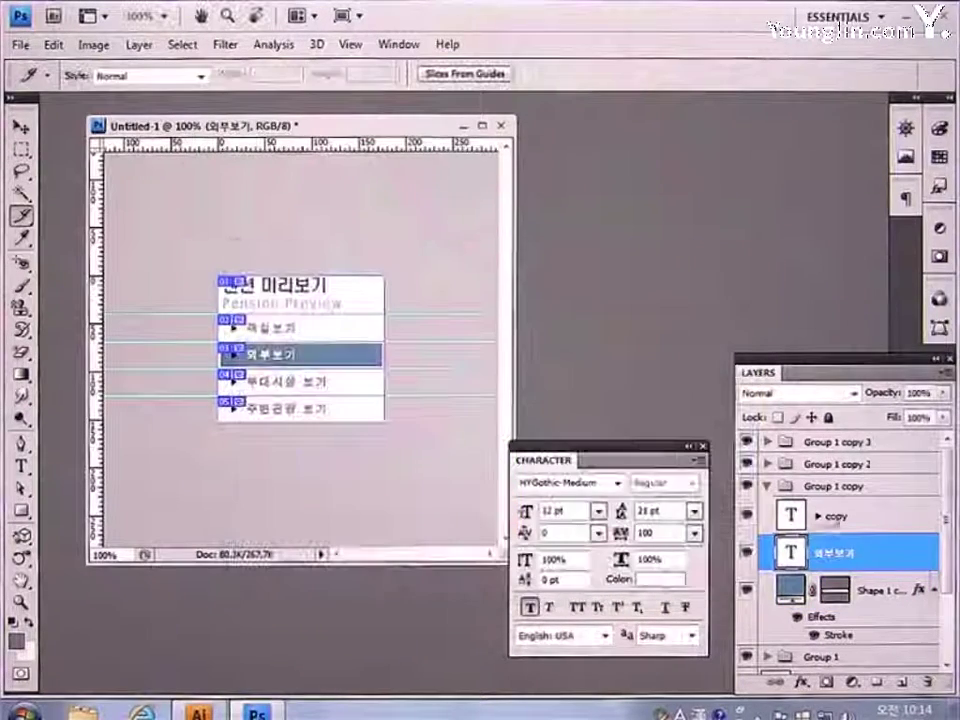
pyautogui.click(836, 517)
pyautogui.click(655, 580)
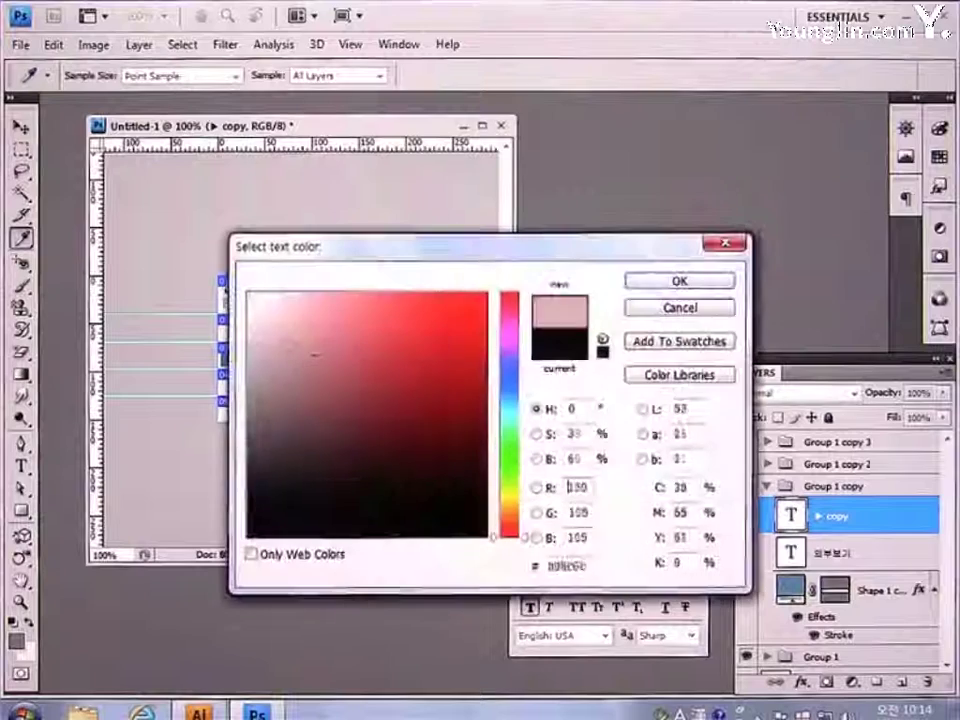
pyautogui.click(652, 284)
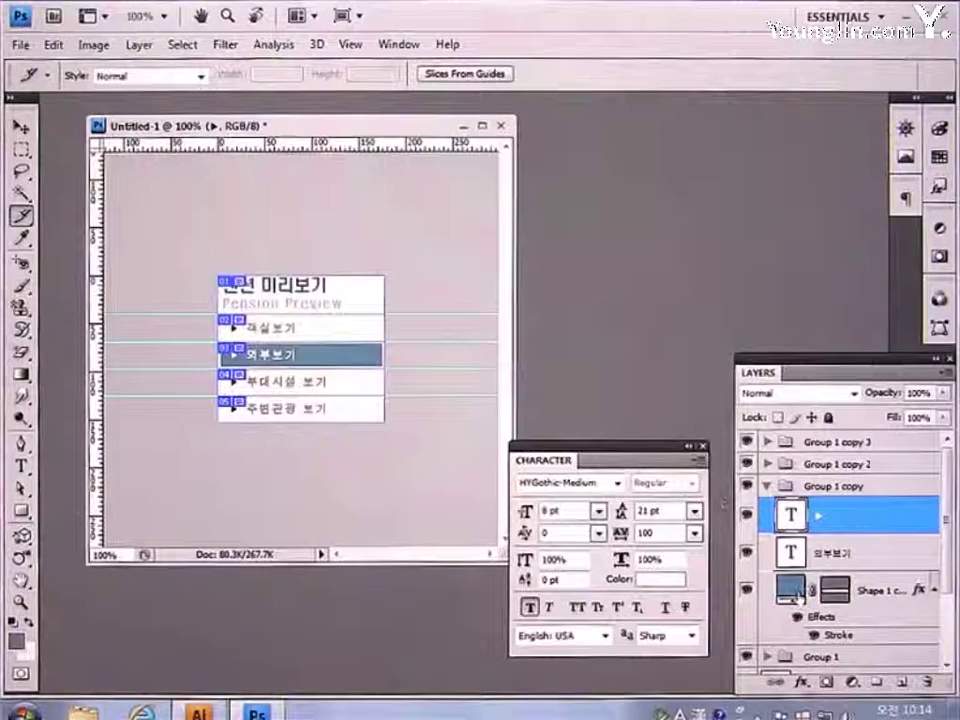
# Fill the third button's shape with color #638EA5.
pyautogui.click(766, 486)
pyautogui.click(766, 464)
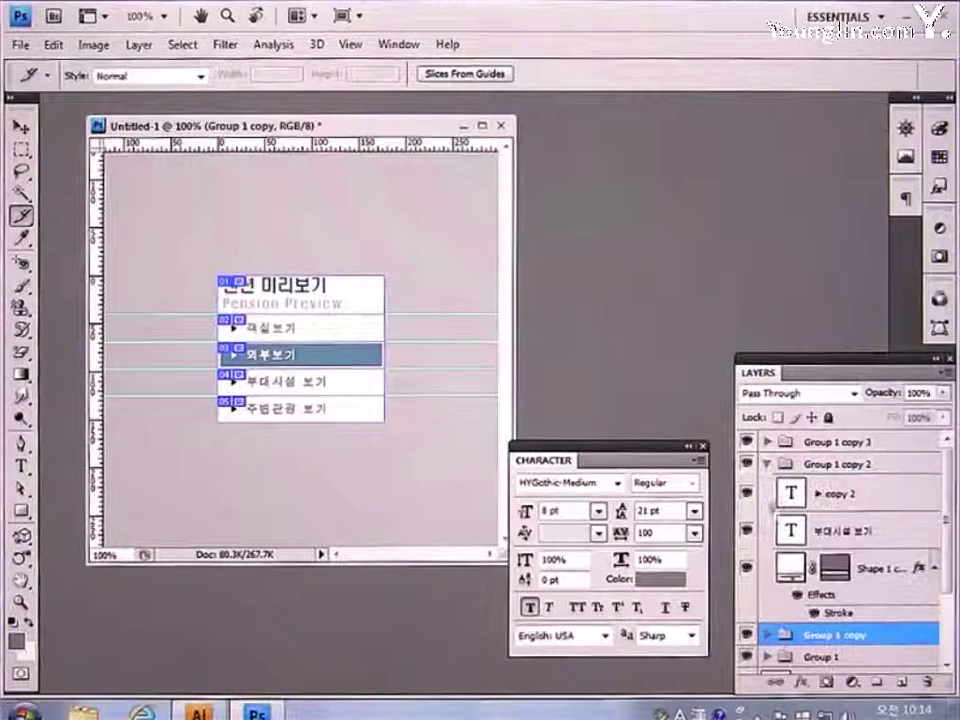
pyautogui.doubleClick(791, 568)
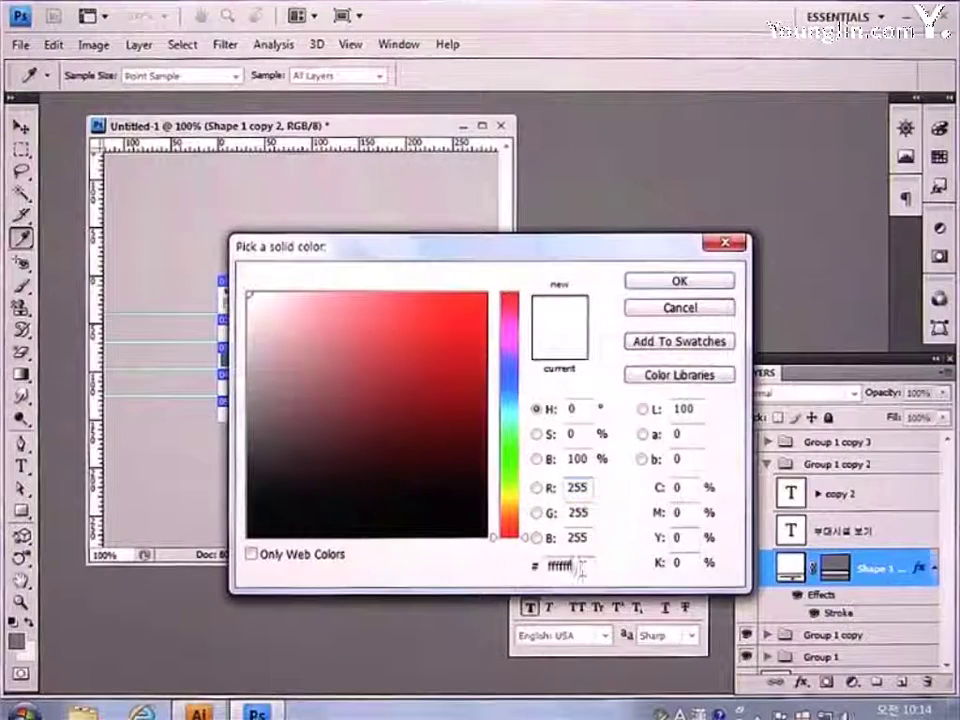
pyautogui.moveTo(580, 567); pyautogui.dragTo(421, 572)
pyautogui.write('638')
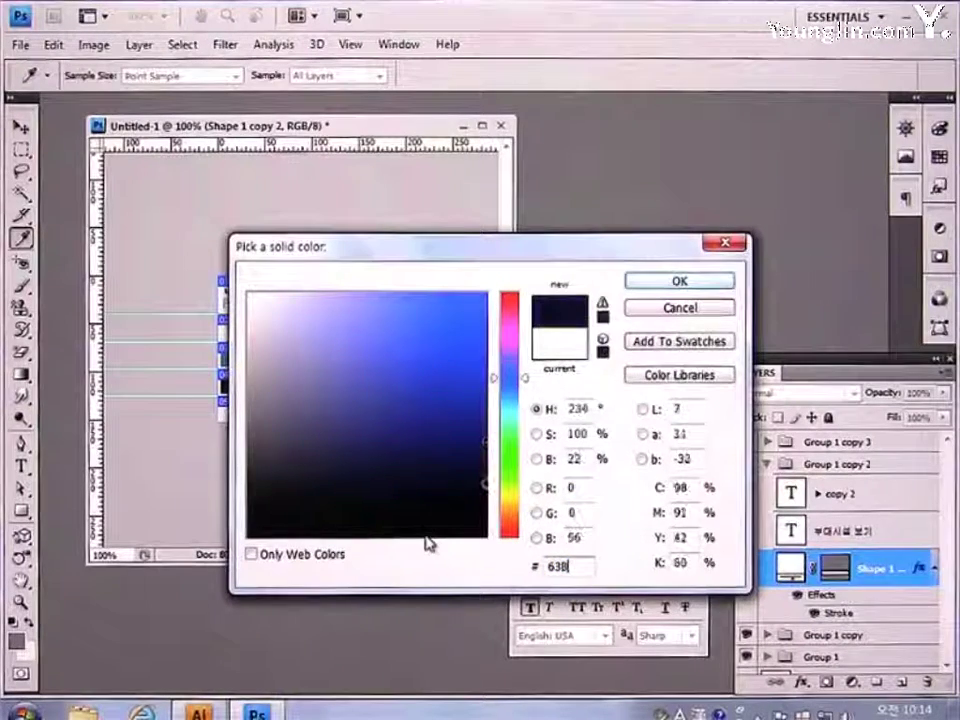
pyautogui.write('ea5')
pyautogui.press('Return')
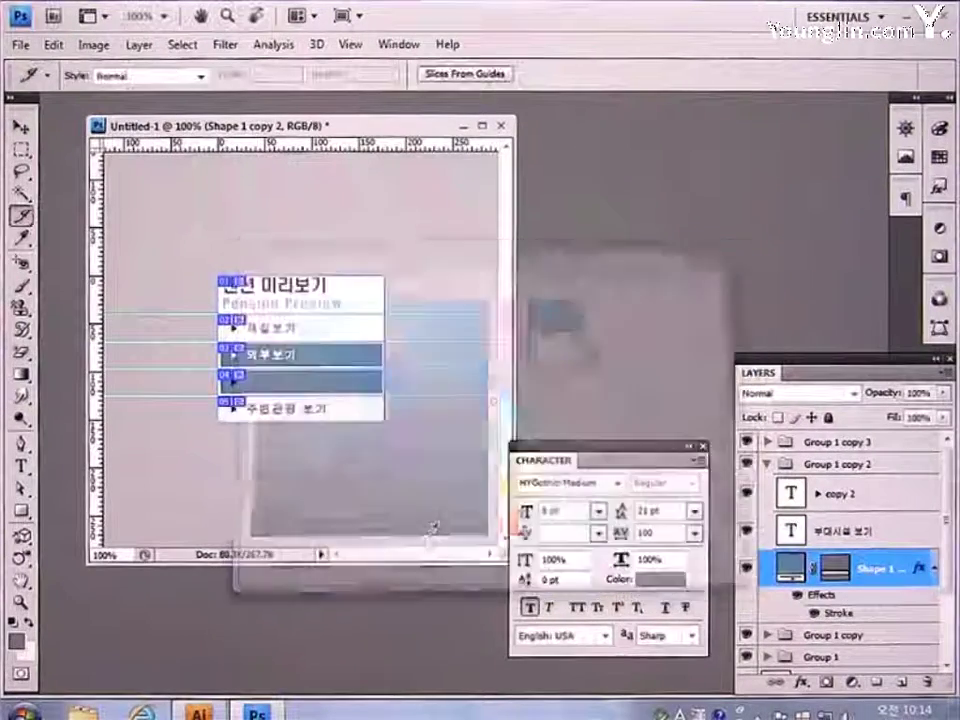
# Recolor the third button's "부대시설 보기" label and its arrow to white.
pyautogui.click(866, 522)
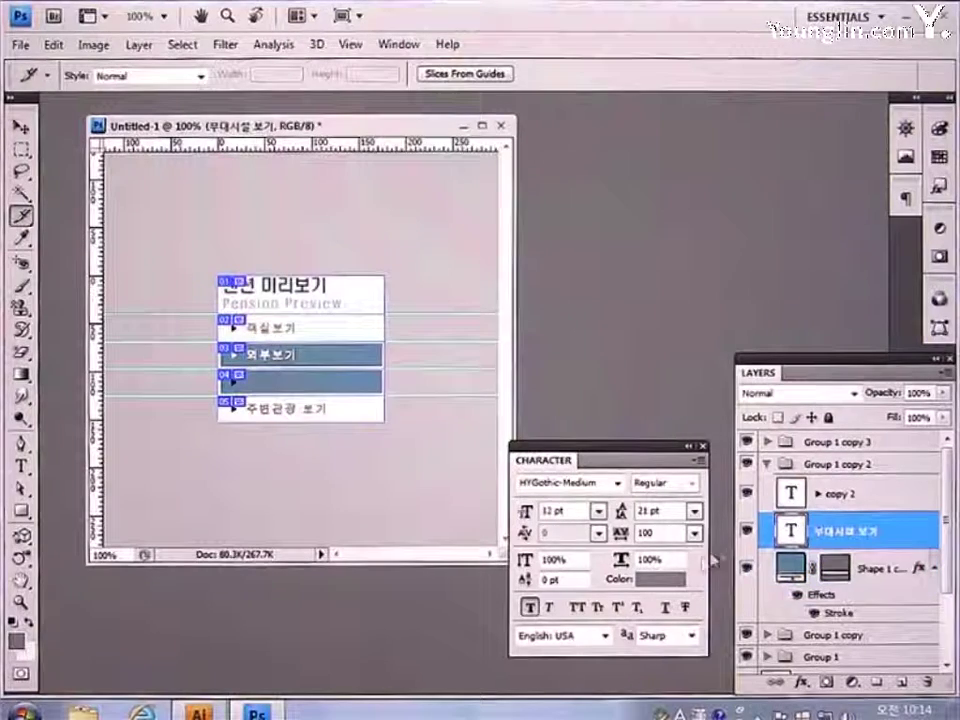
pyautogui.click(661, 585)
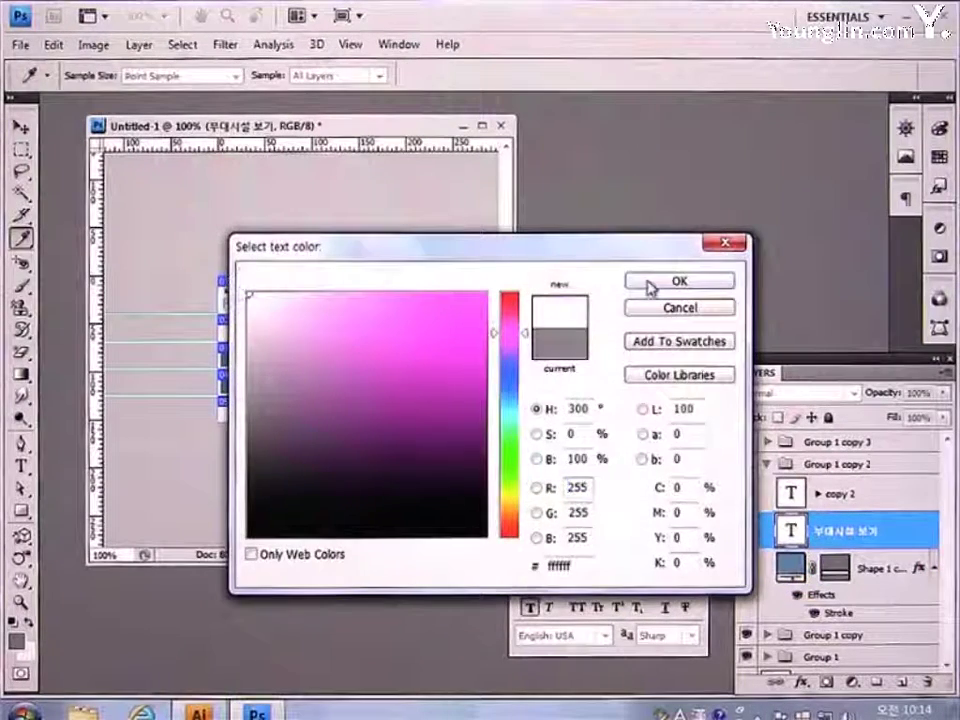
pyautogui.click(679, 282)
pyautogui.click(850, 493)
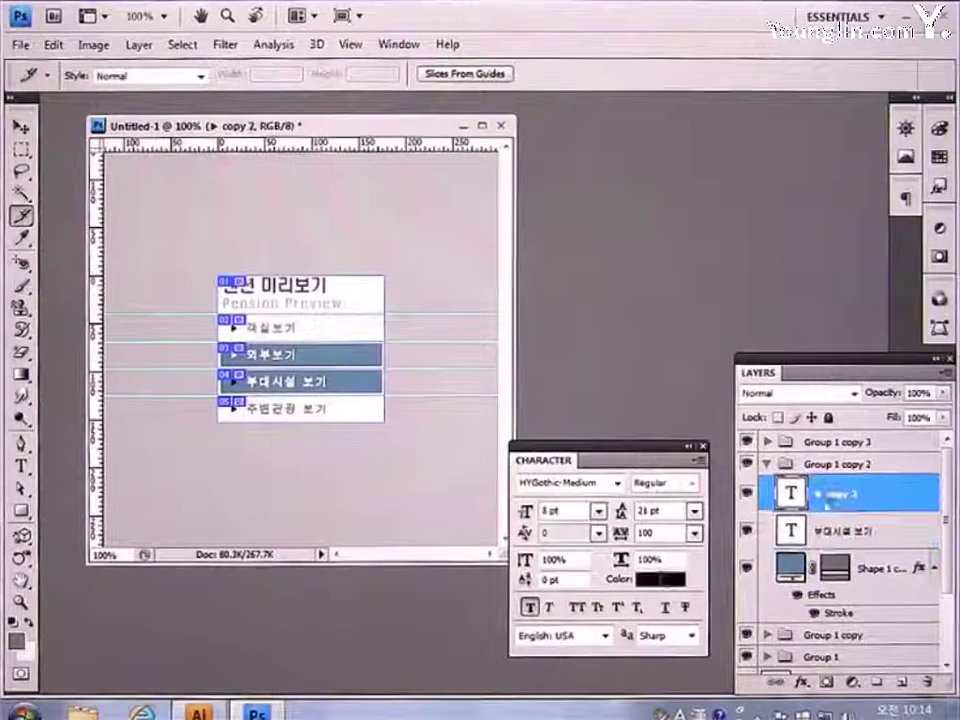
pyautogui.click(655, 588)
pyautogui.click(252, 288)
pyautogui.click(679, 281)
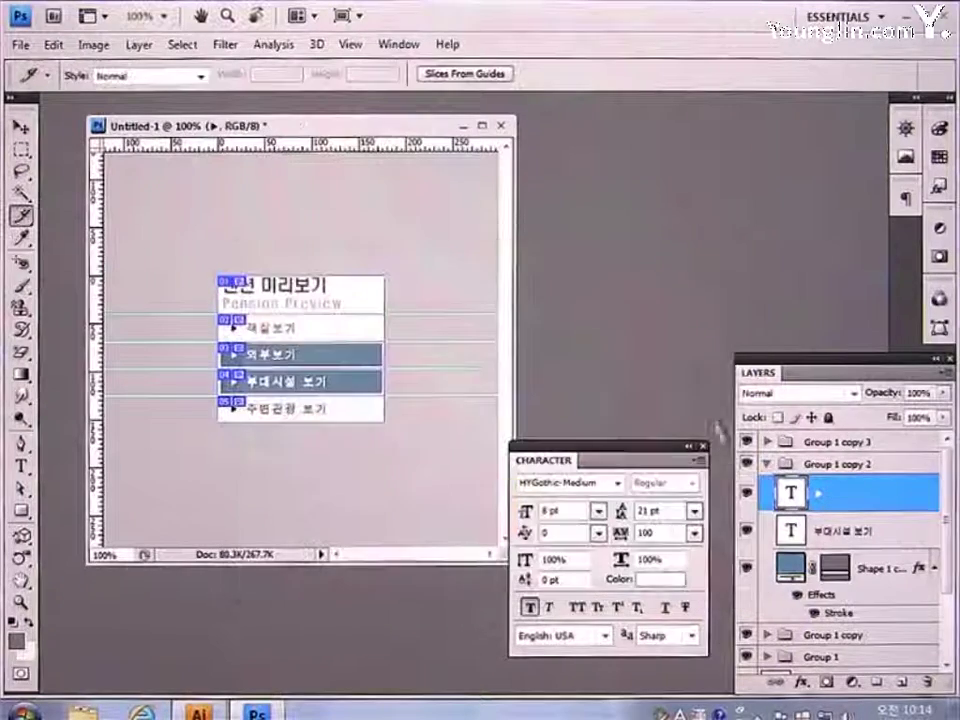
# Fill the fourth button's shape with color #638EA5.
pyautogui.click(766, 464)
pyautogui.click(766, 441)
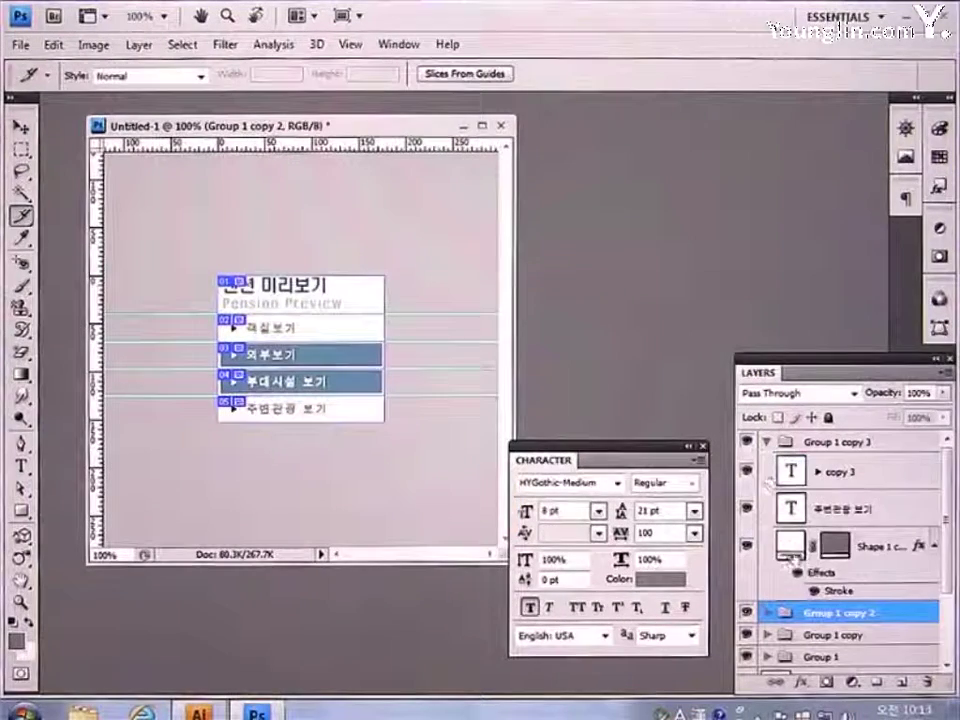
pyautogui.doubleClick(790, 546)
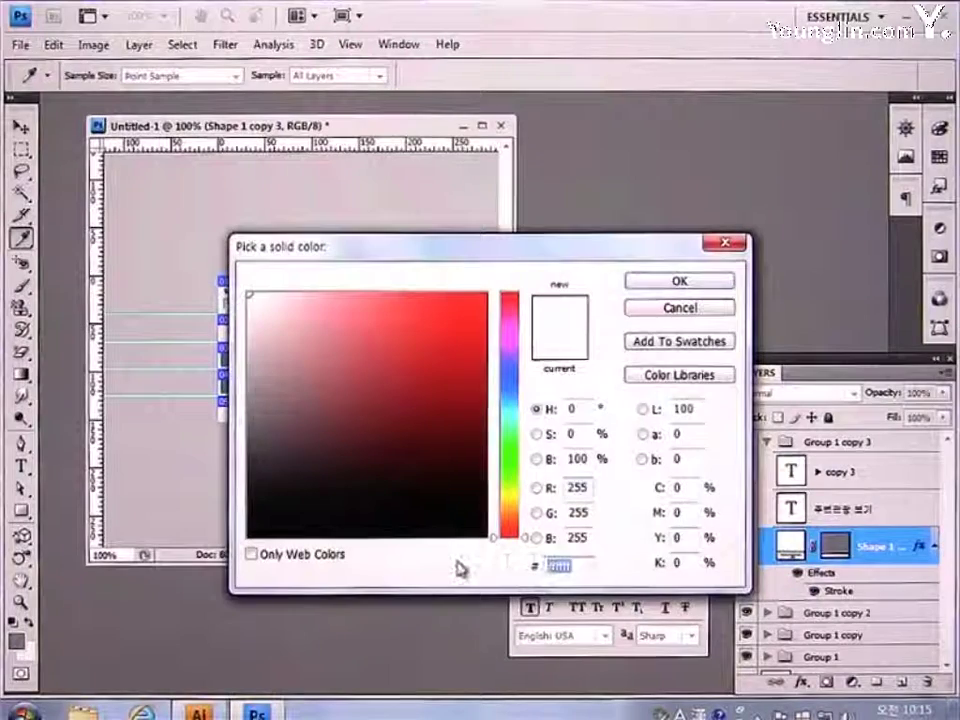
pyautogui.write('638EA')
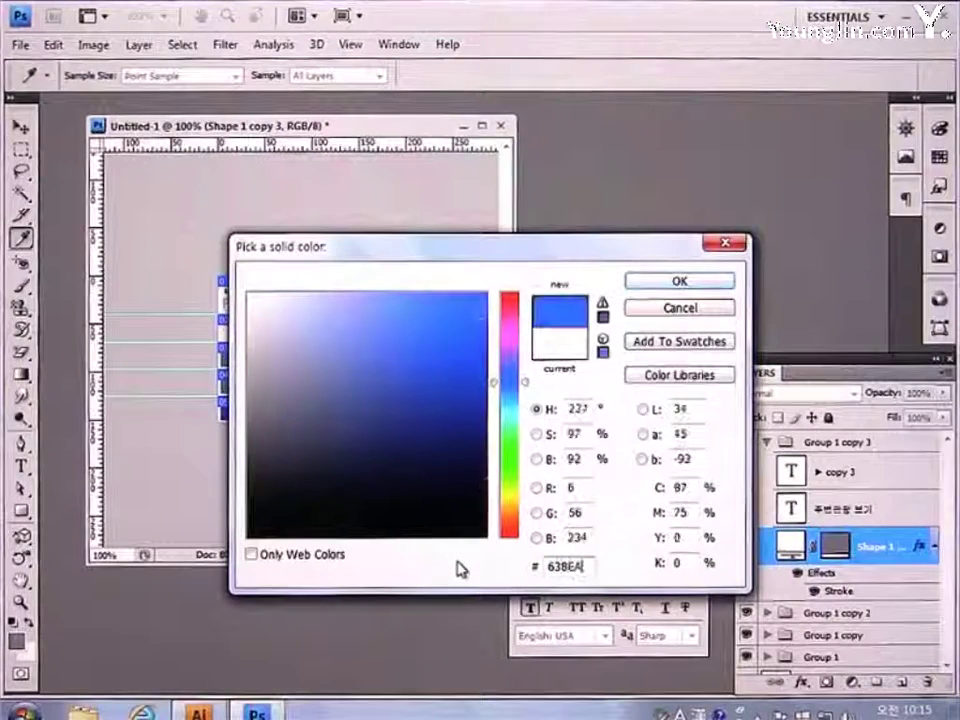
pyautogui.write('5')
pyautogui.press('Return')
pyautogui.press('c')
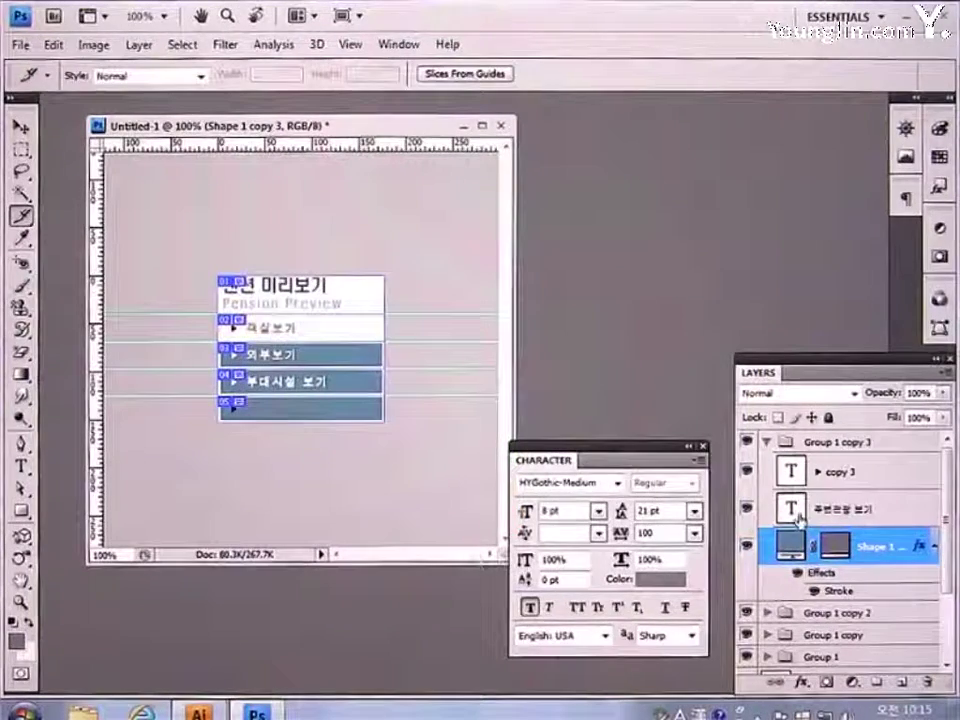
# Recolor the fourth button's "주변관광 보기" label and its arrow to white.
pyautogui.click(800, 512)
pyautogui.click(660, 579)
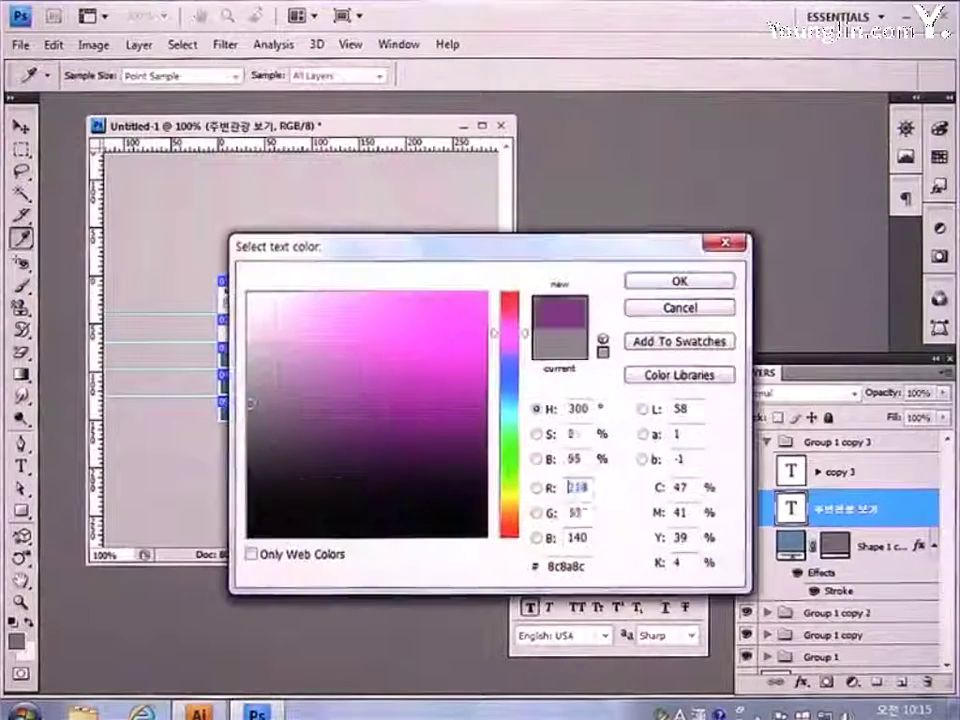
pyautogui.click(249, 293)
pyautogui.click(679, 281)
pyautogui.click(840, 471)
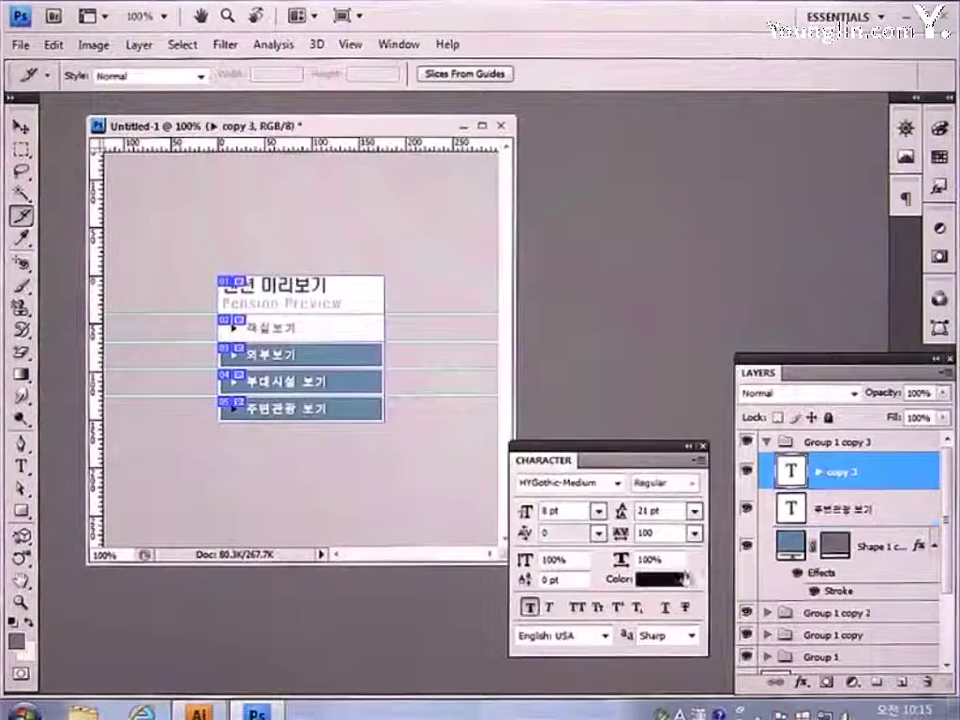
pyautogui.click(684, 578)
pyautogui.click(249, 290)
pyautogui.click(679, 281)
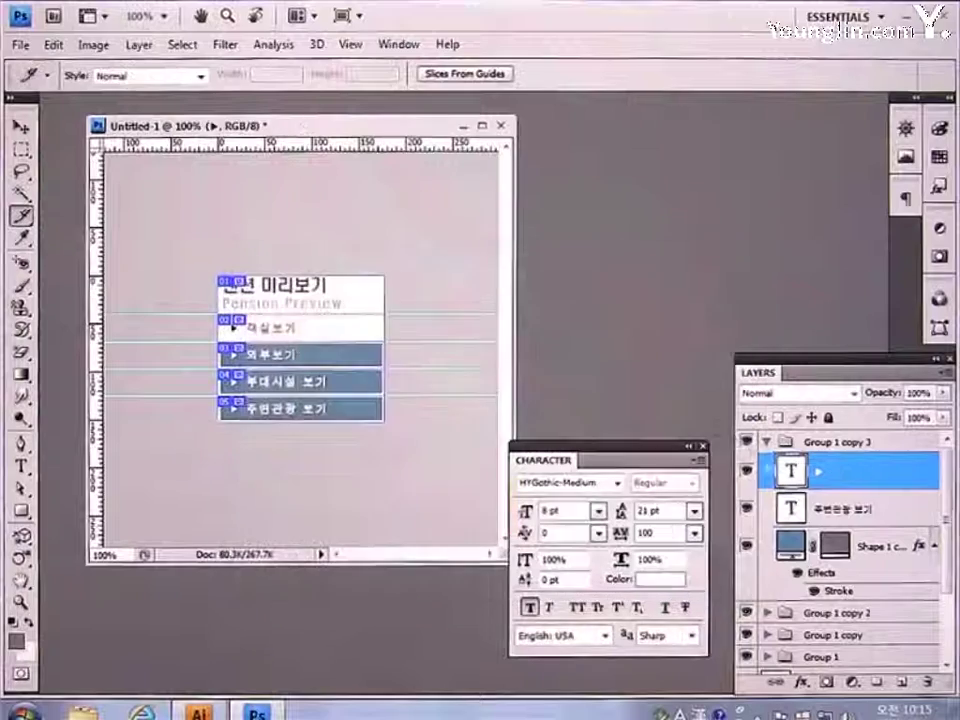
pyautogui.click(766, 441)
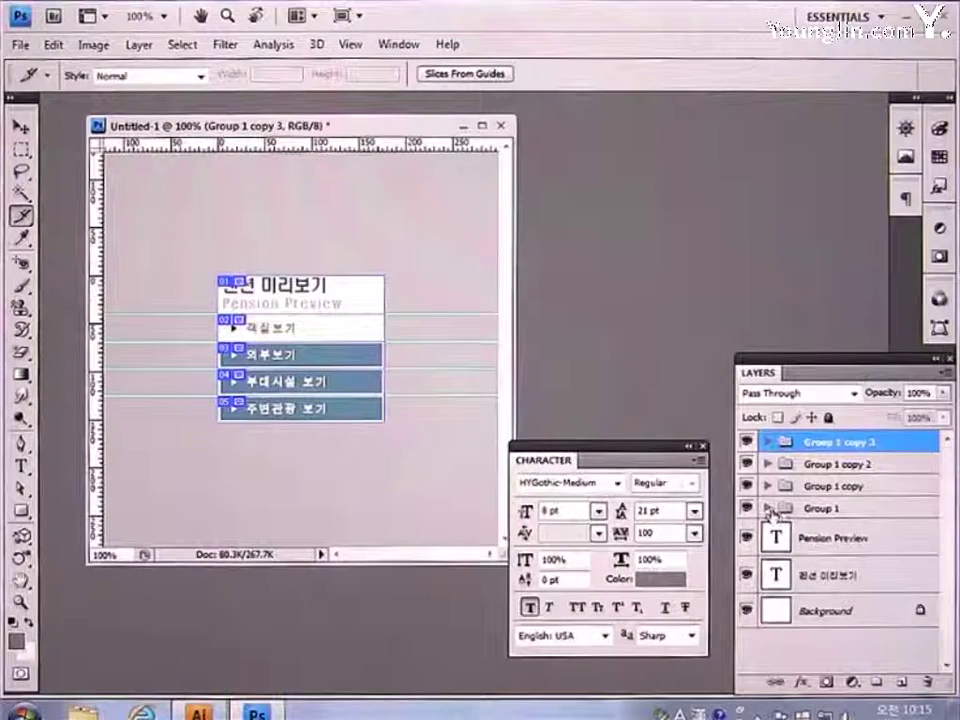
# Fill the first button's shape with color #638EA5.
pyautogui.click(767, 508)
pyautogui.doubleClick(790, 611)
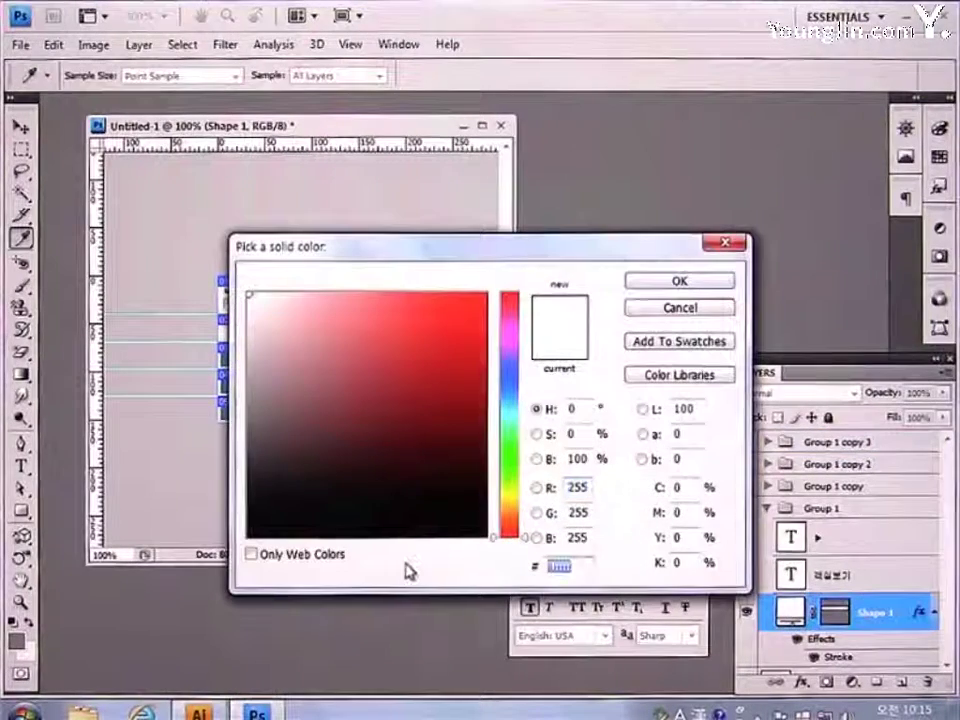
pyautogui.write('638EA5')
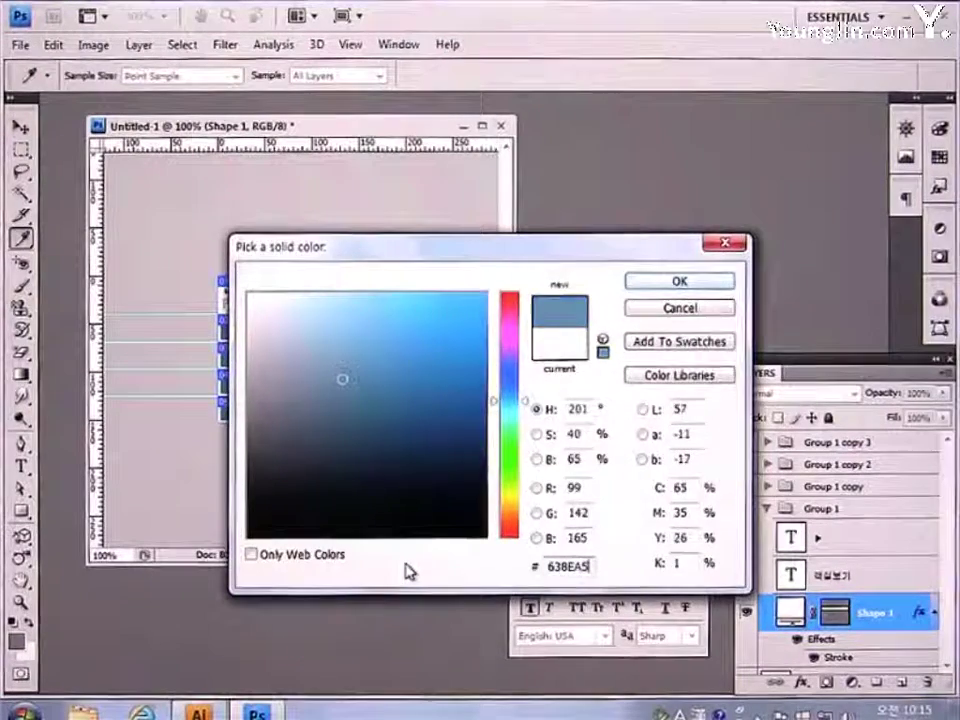
pyautogui.press('Return')
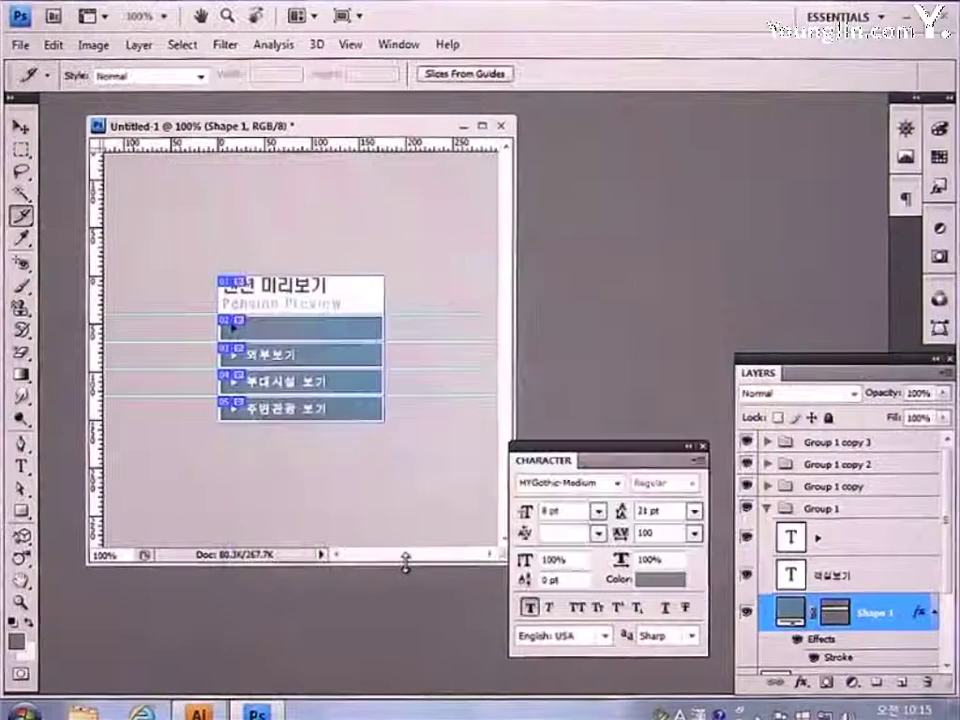
# Recolor the first button's "객실보기" label and its arrow to white.
pyautogui.click(822, 573)
pyautogui.click(678, 582)
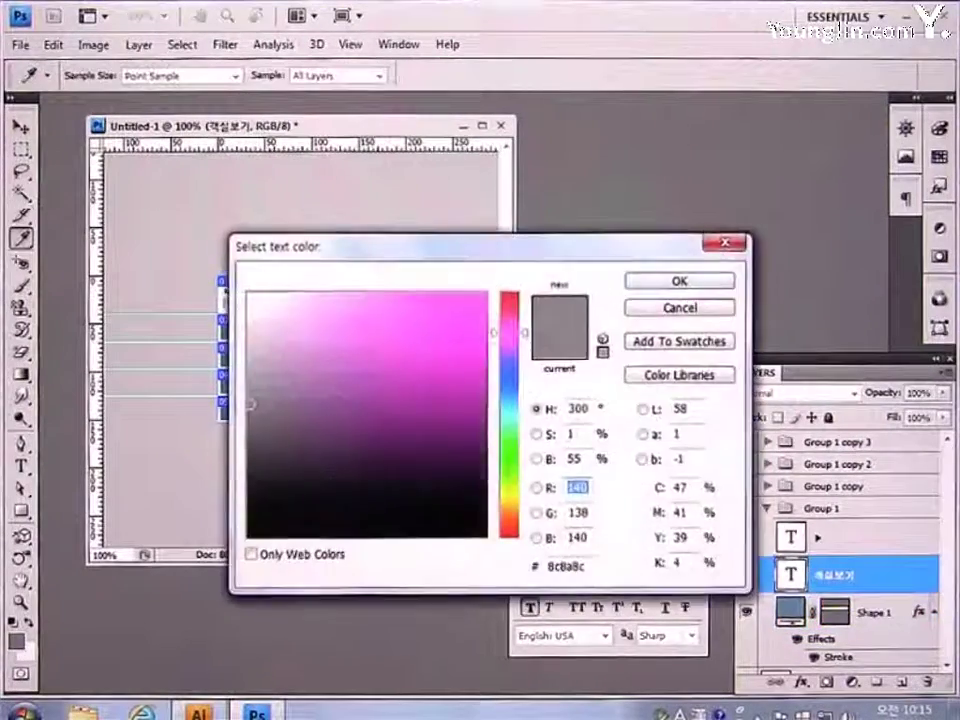
pyautogui.click(247, 290)
pyautogui.click(652, 290)
pyautogui.click(870, 537)
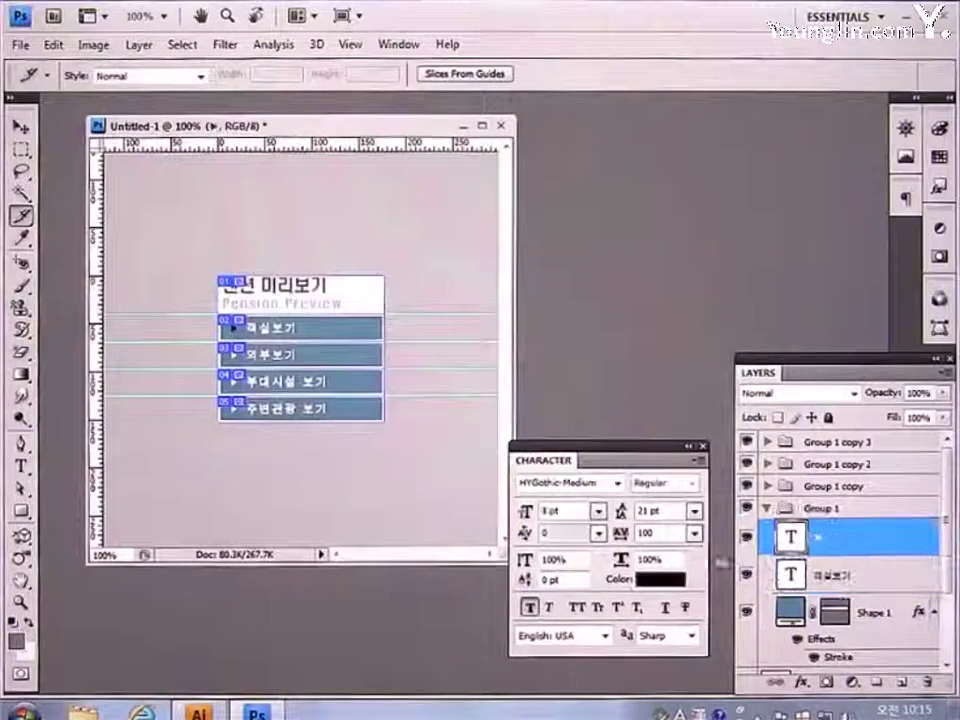
pyautogui.click(671, 579)
pyautogui.click(249, 295)
pyautogui.click(676, 284)
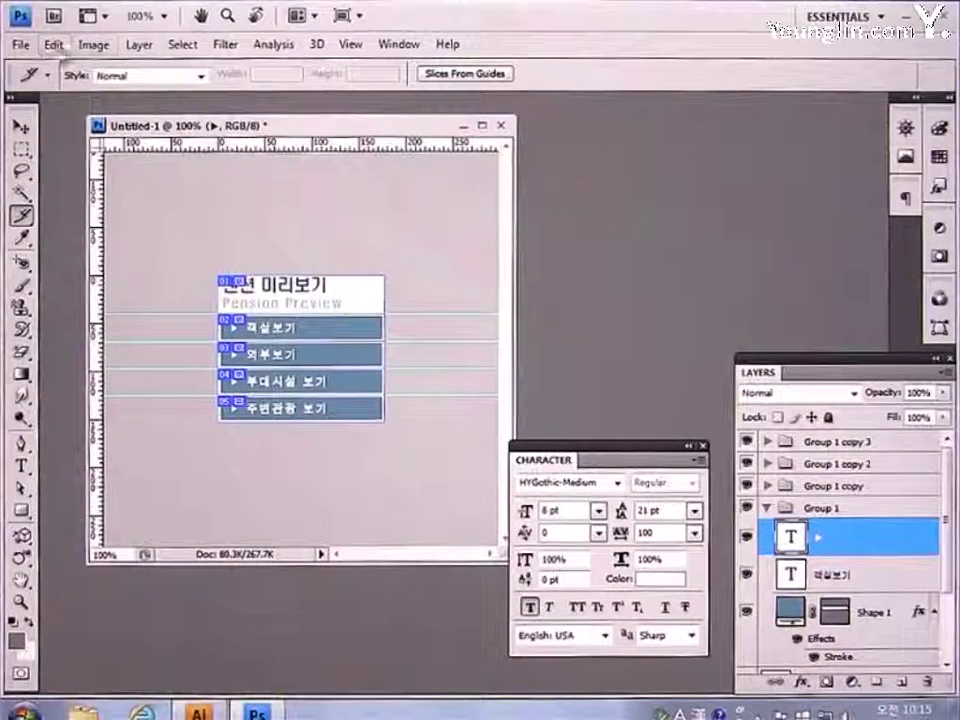
# Export all slices of the menu for the web as GIF images named leftmenu_sel.
pyautogui.click(20, 44)
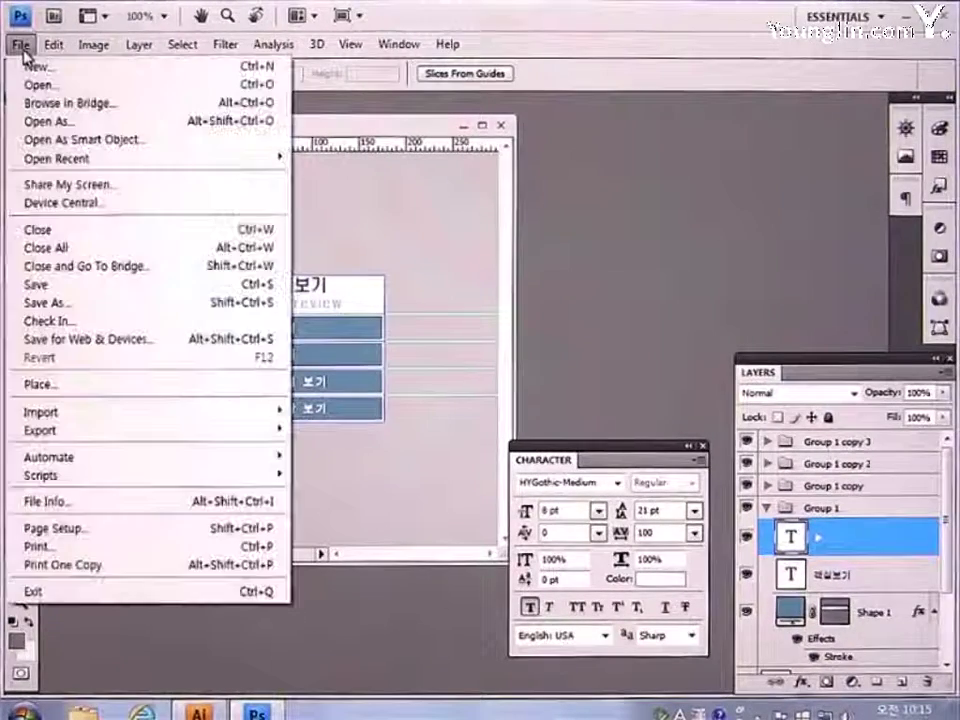
pyautogui.click(133, 347)
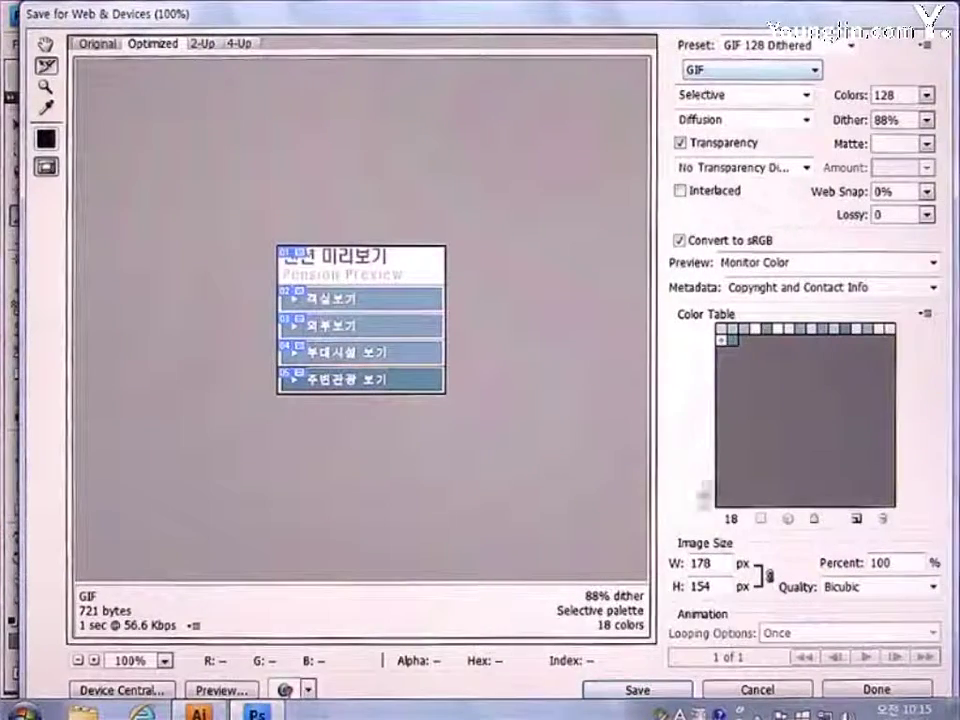
pyautogui.click(640, 690)
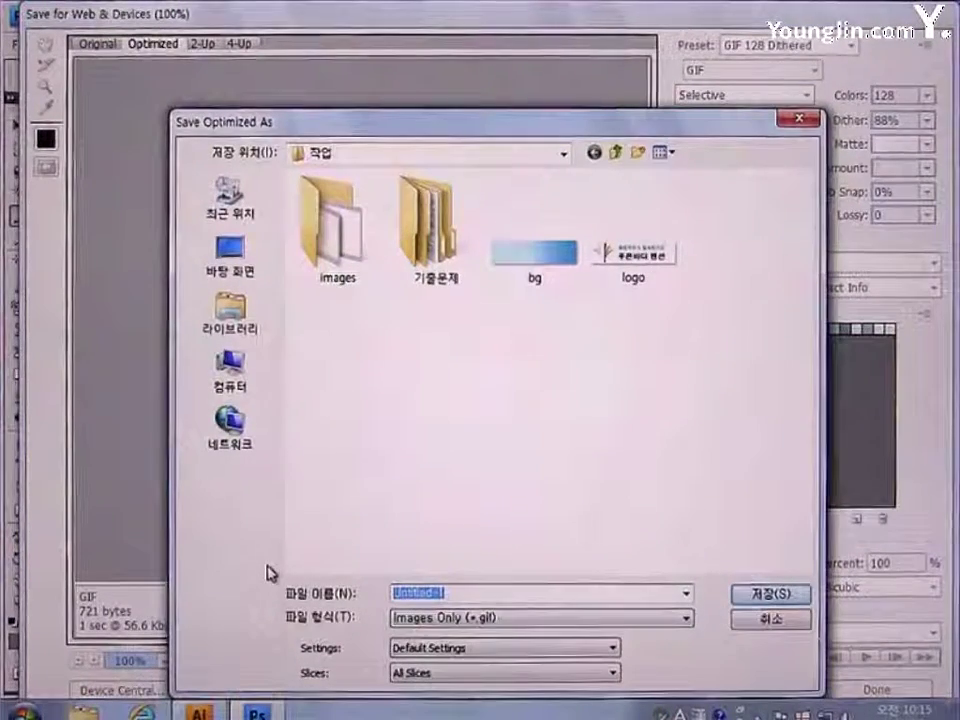
pyautogui.write('lel')
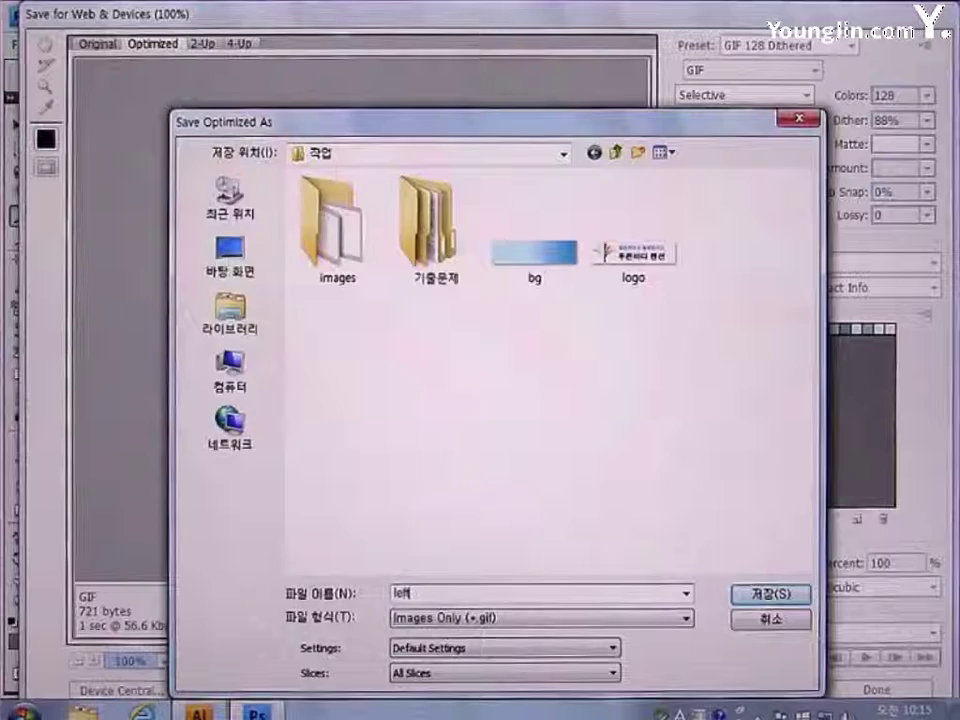
pyautogui.write('tmenu')
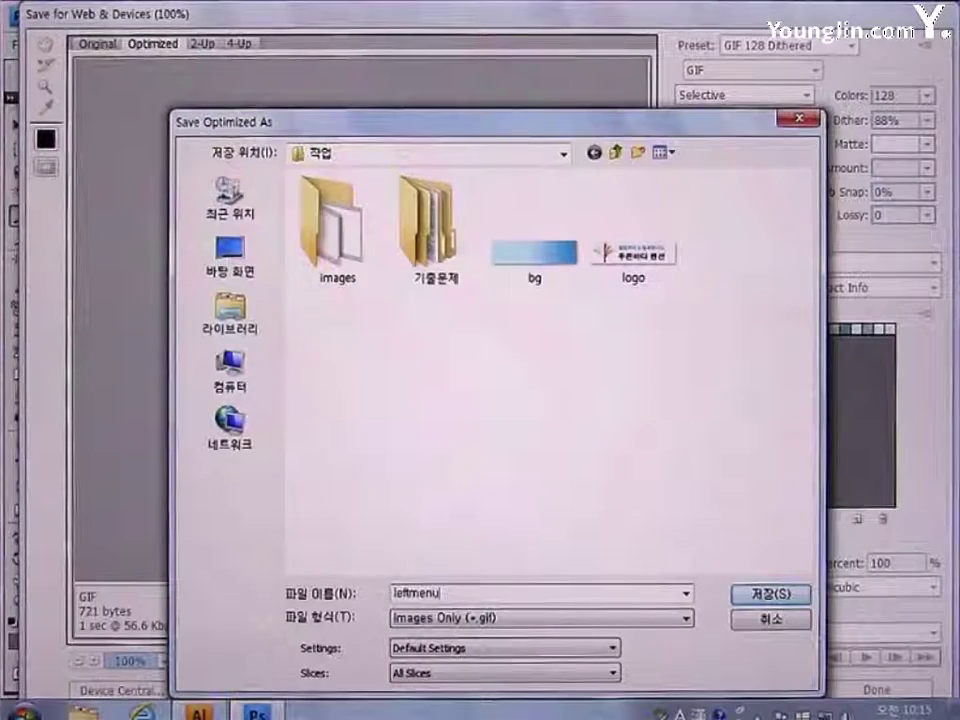
pyautogui.write('_sel')
pyautogui.press('Return')
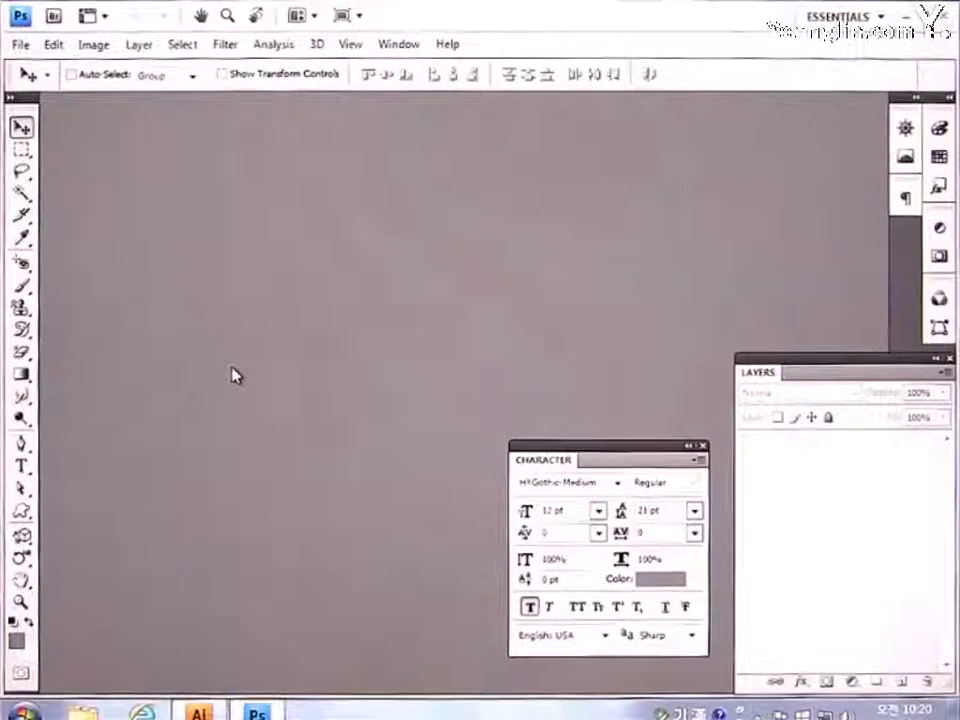
# Create a new 100 × 24 pixel RGB document at 72 pixels/inch with a white background.
pyautogui.click(21, 44)
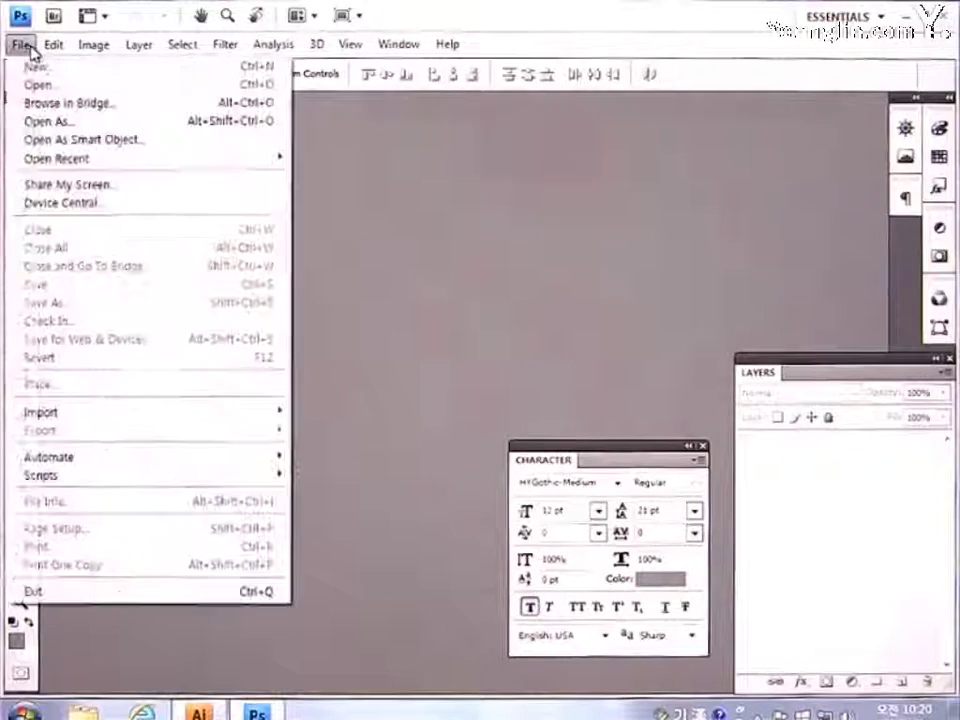
pyautogui.click(40, 66)
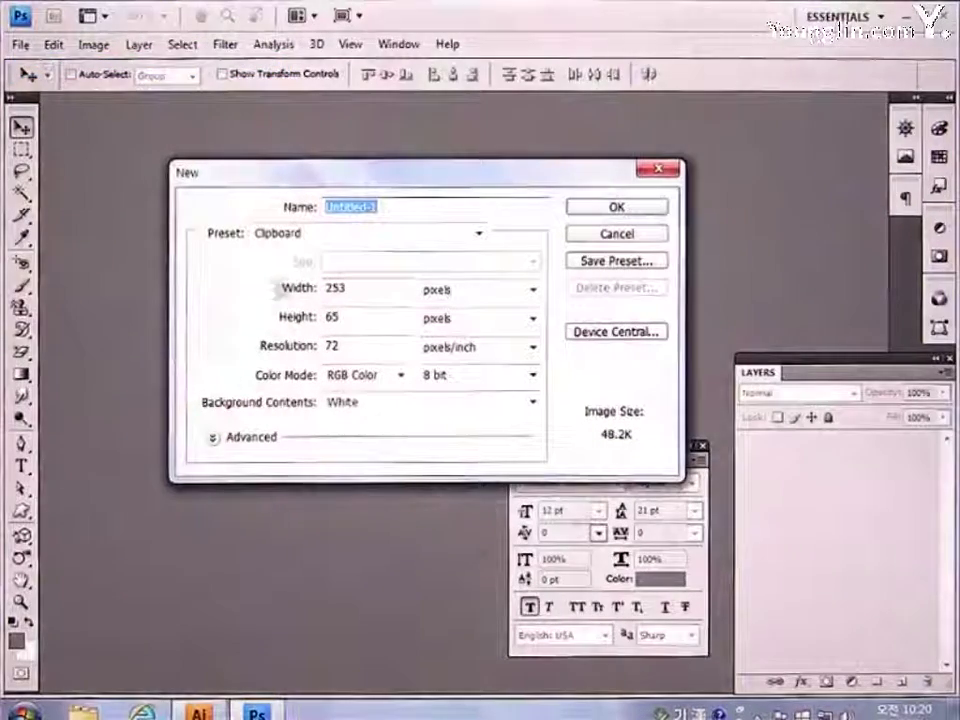
pyautogui.moveTo(354, 287); pyautogui.dragTo(270, 293)
pyautogui.write('10')
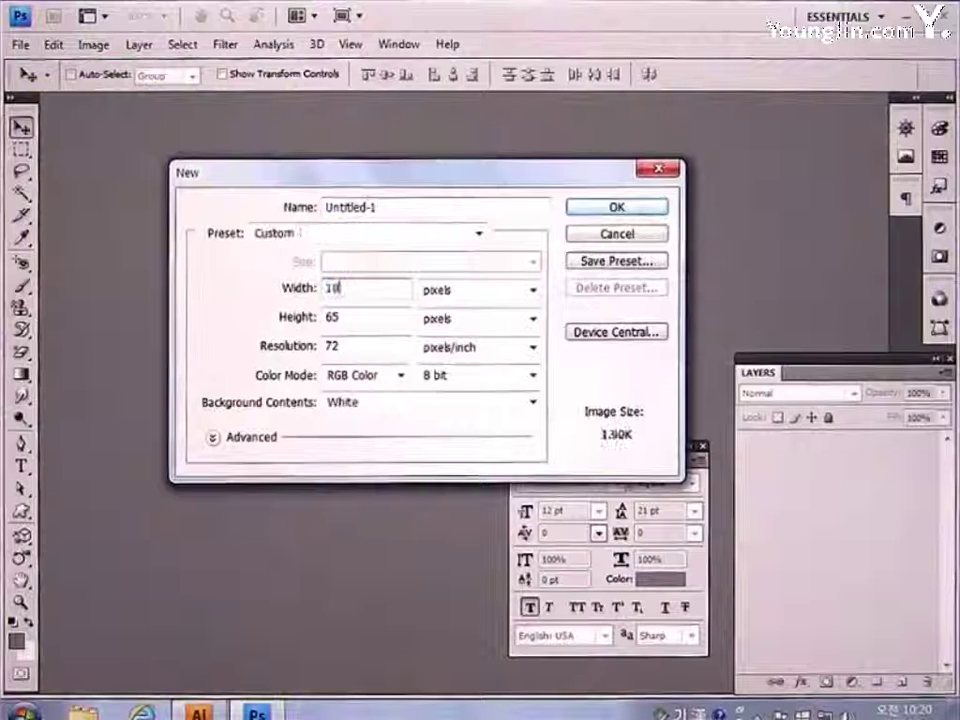
pyautogui.write('0')
pyautogui.click(364, 318)
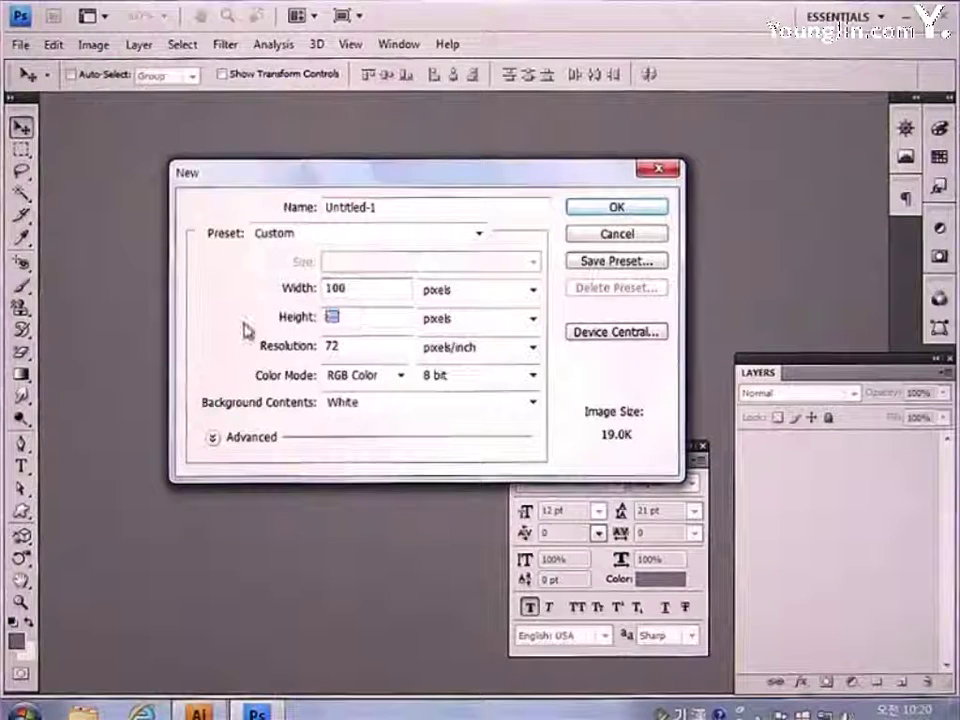
pyautogui.write('24')
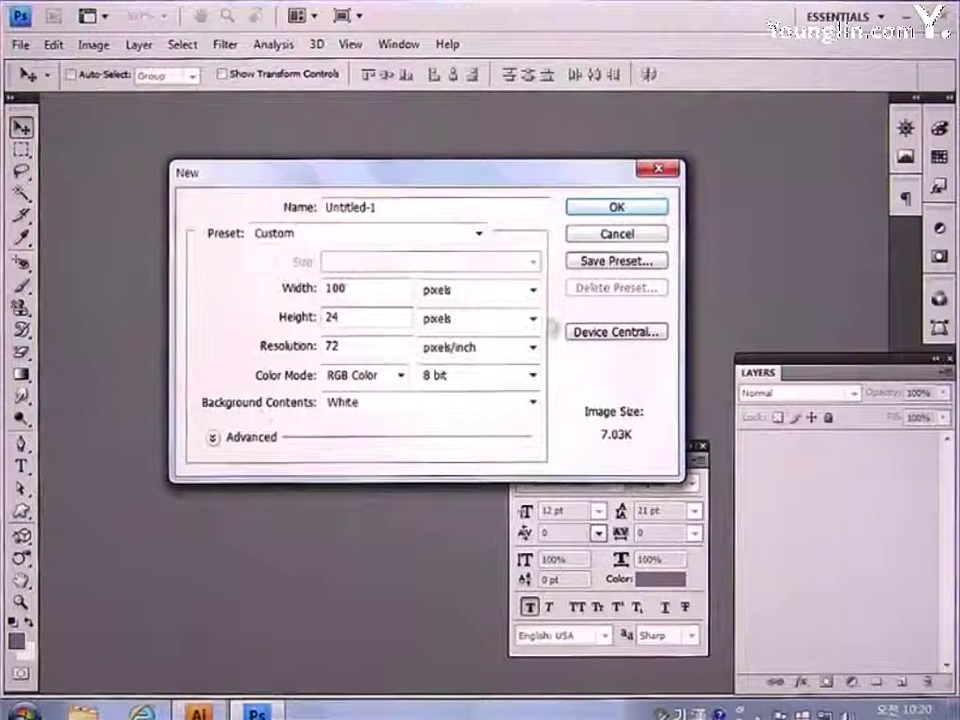
pyautogui.click(606, 212)
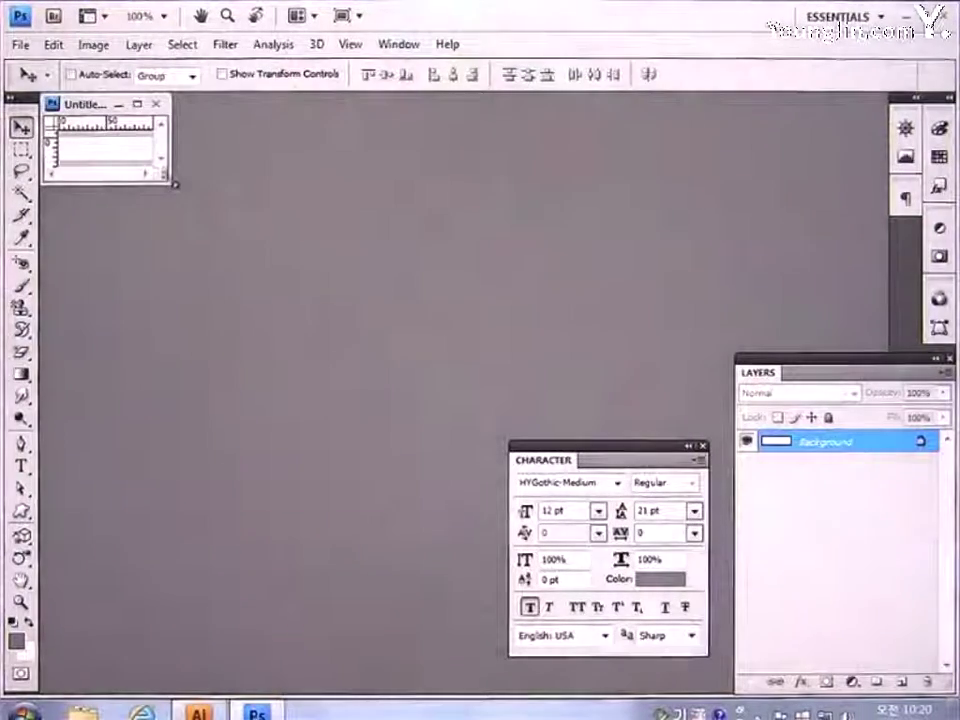
# Set the foreground color to #9FFF39.
pyautogui.moveTo(175, 184); pyautogui.dragTo(396, 321)
pyautogui.click(20, 602)
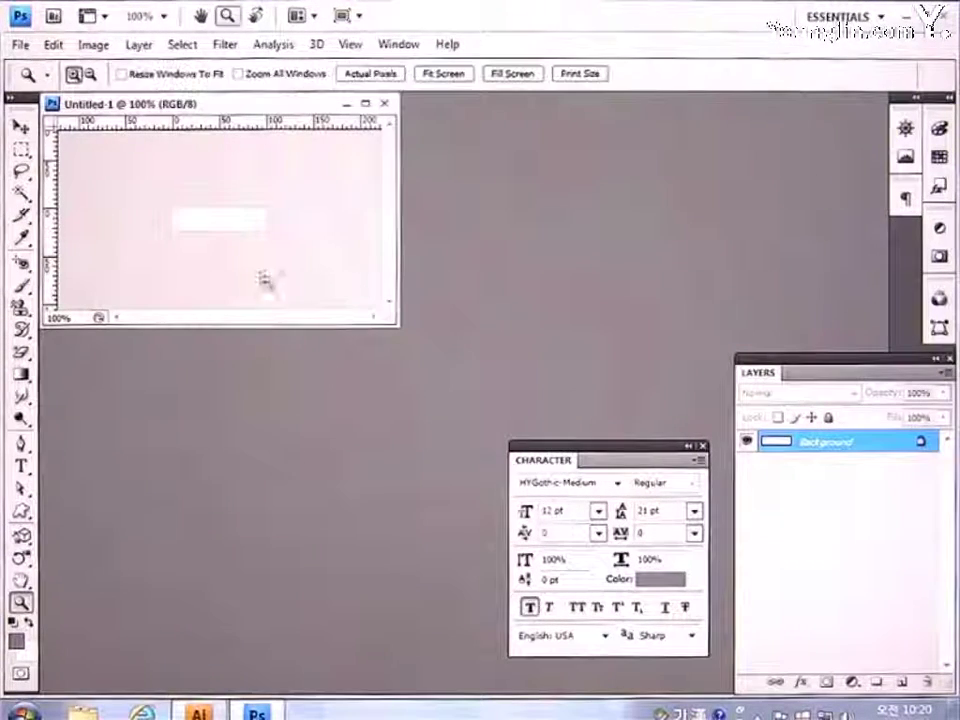
pyautogui.click(231, 223)
pyautogui.click(262, 242)
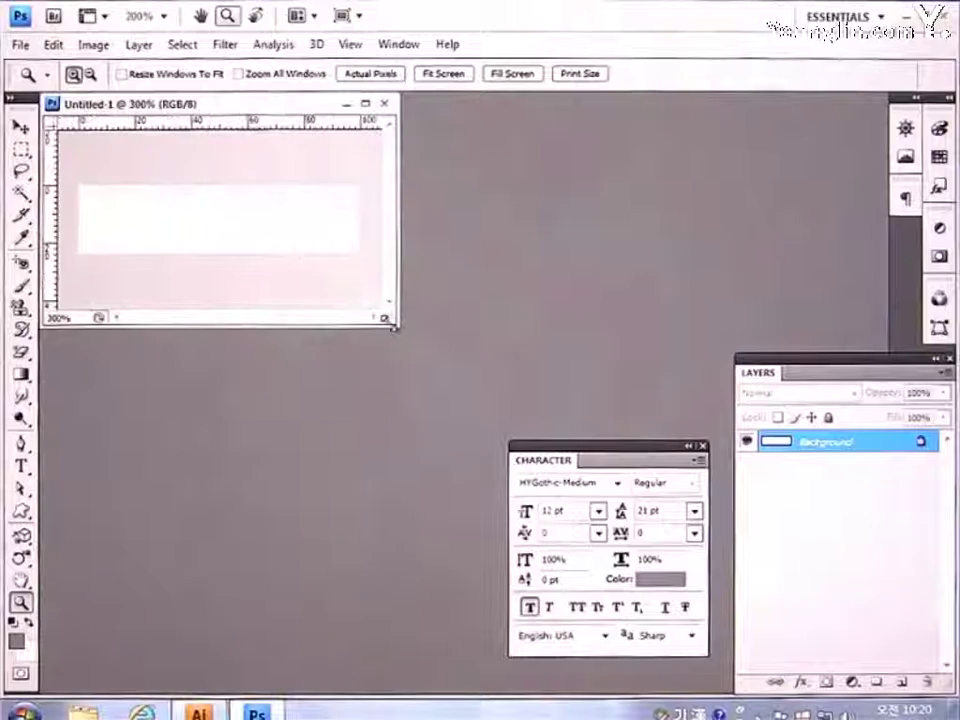
pyautogui.moveTo(396, 322); pyautogui.dragTo(429, 345)
pyautogui.moveTo(293, 106); pyautogui.dragTo(350, 163)
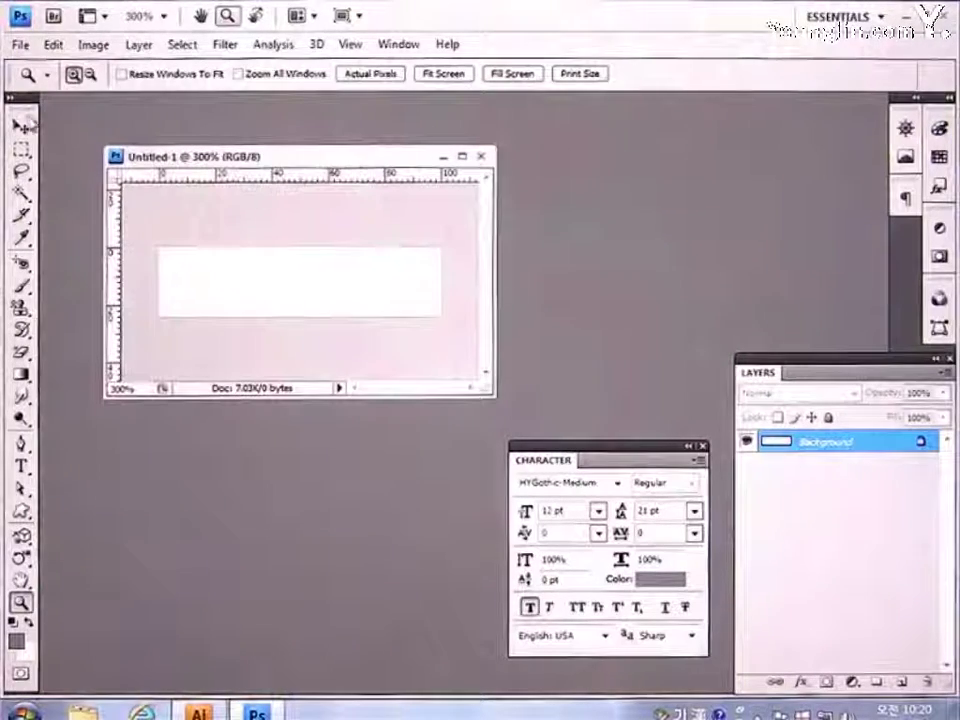
pyautogui.click(20, 125)
pyautogui.click(15, 640)
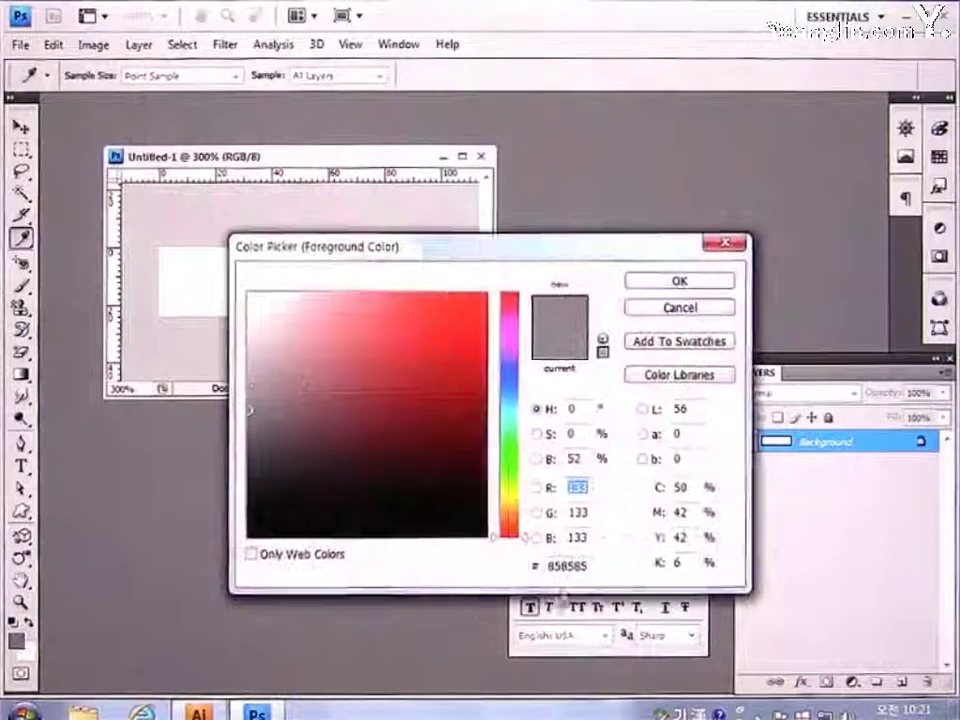
pyautogui.doubleClick(585, 565)
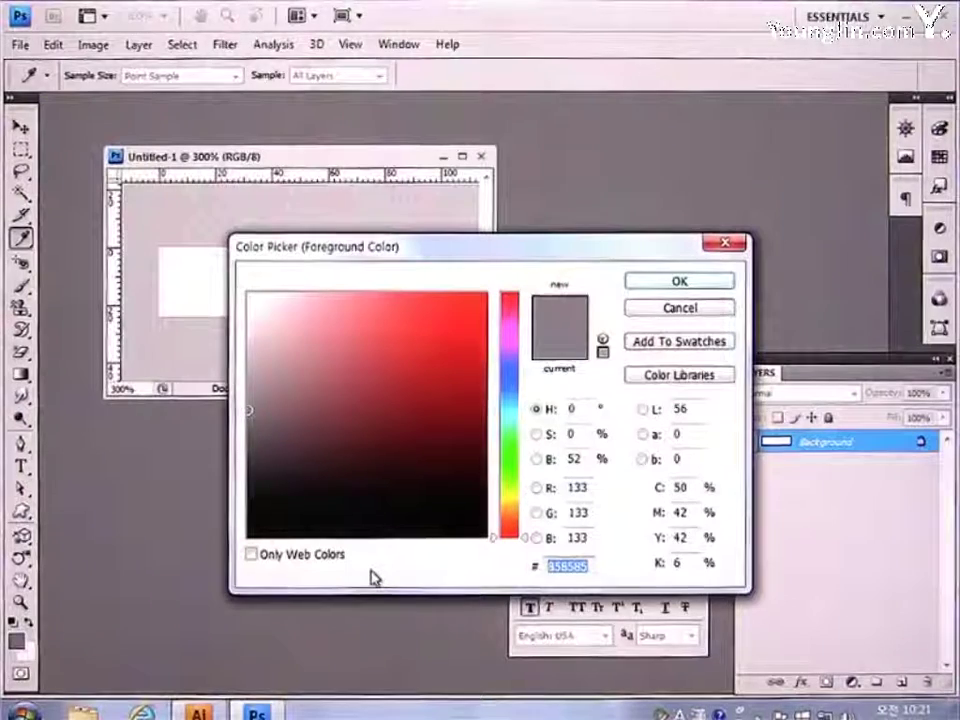
pyautogui.write('9FF')
pyautogui.write('F39')
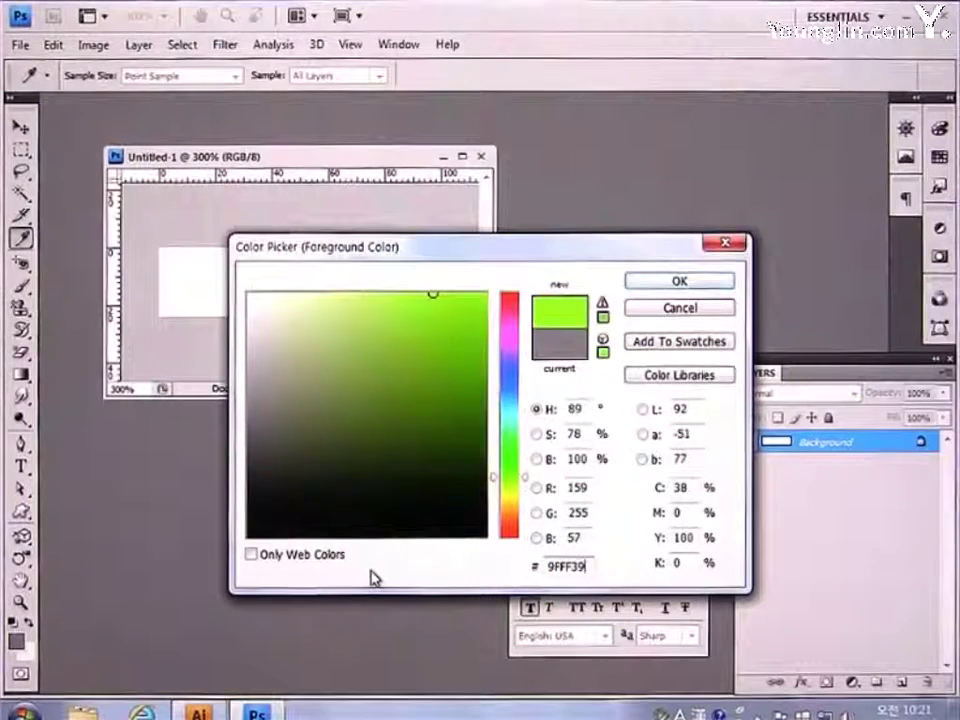
pyautogui.press('Return')
pyautogui.press('v')
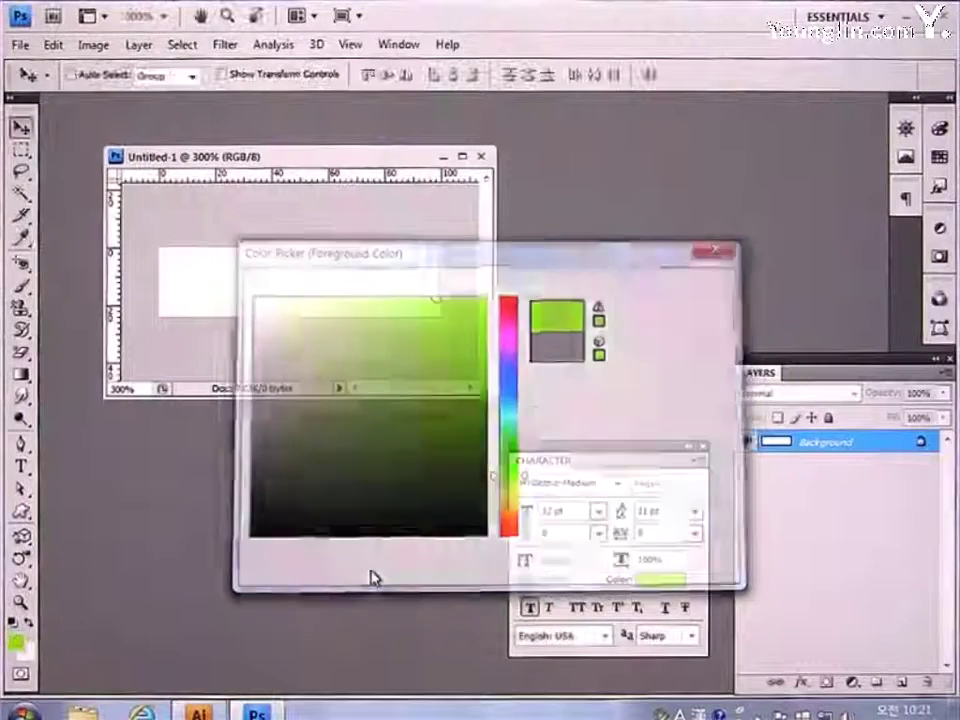
# Draw a four-leaf clover custom shape about 20 px wide at the canvas's left end and shift it slightly up and left.
pyautogui.click(22, 511)
pyautogui.click(116, 601)
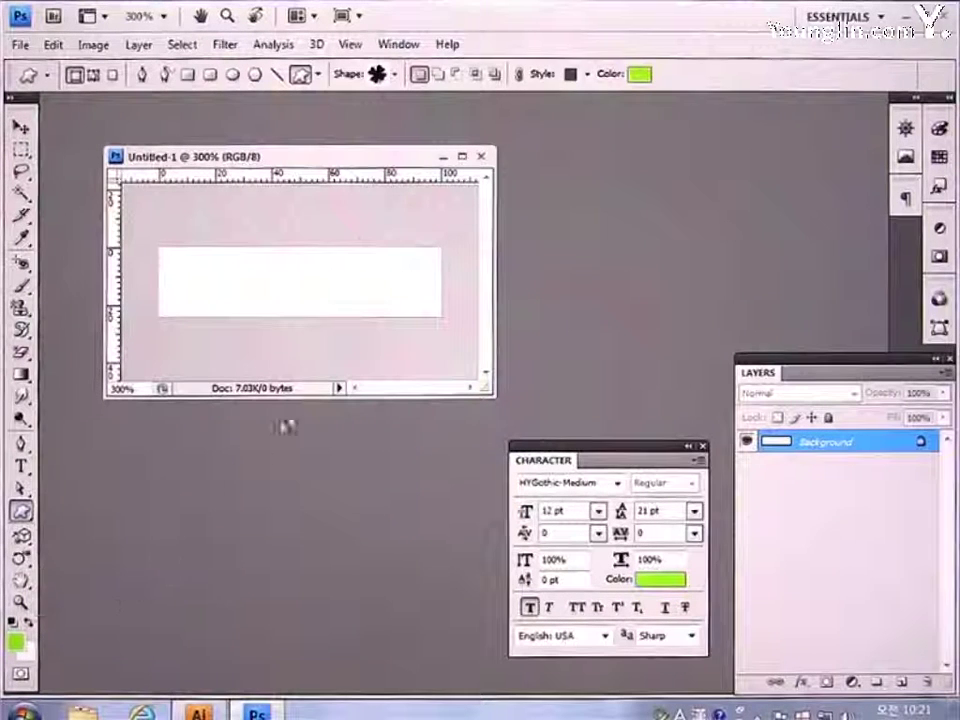
pyautogui.click(396, 76)
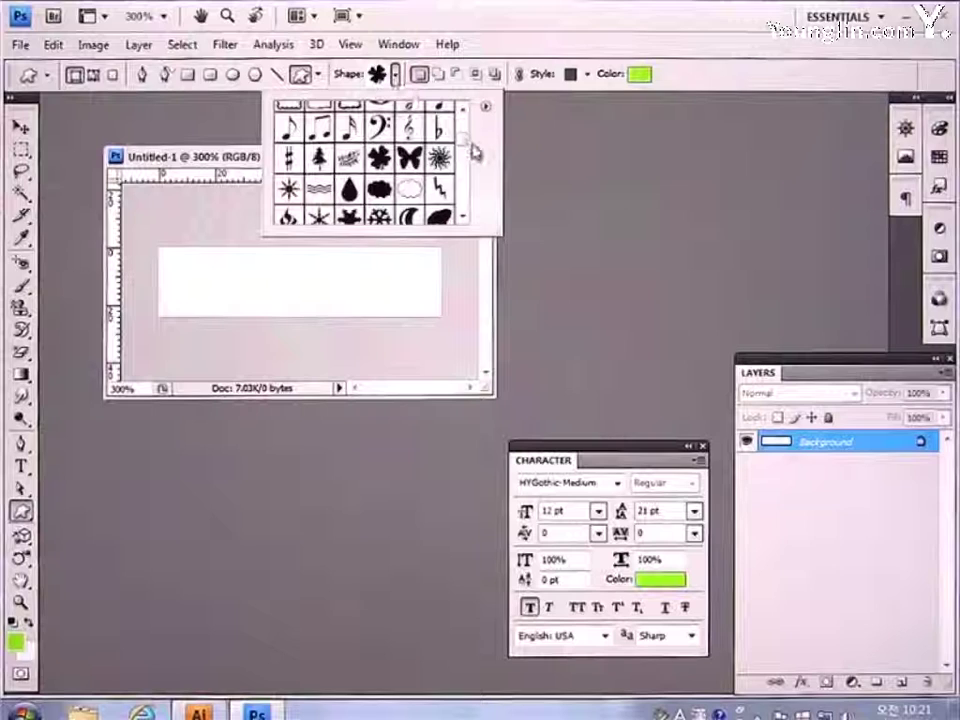
pyautogui.moveTo(465, 124); pyautogui.dragTo(464, 140)
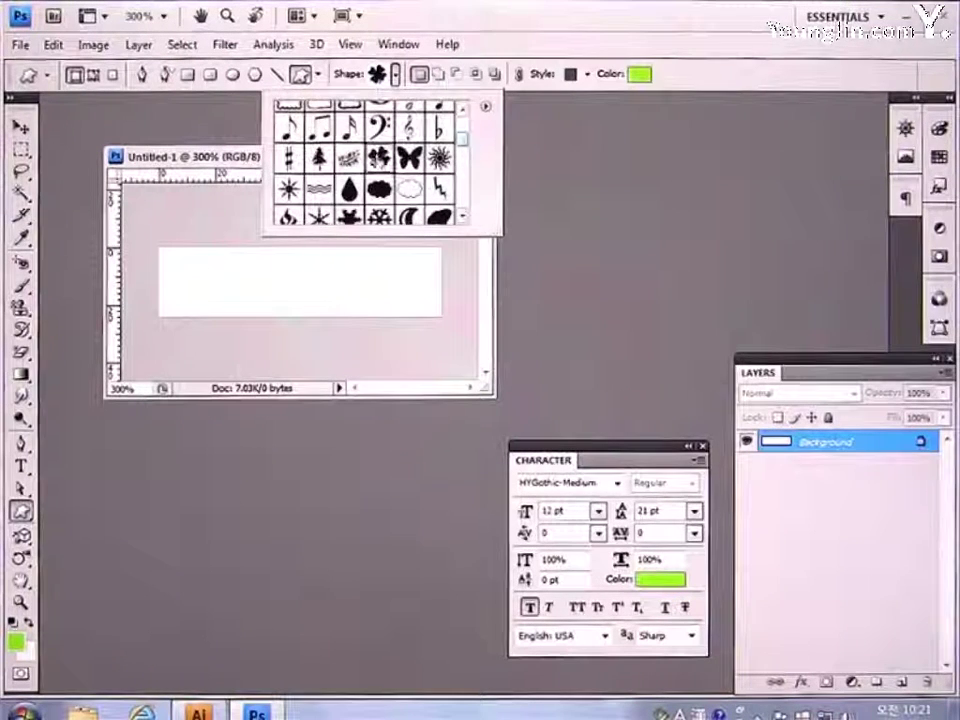
pyautogui.click(381, 160)
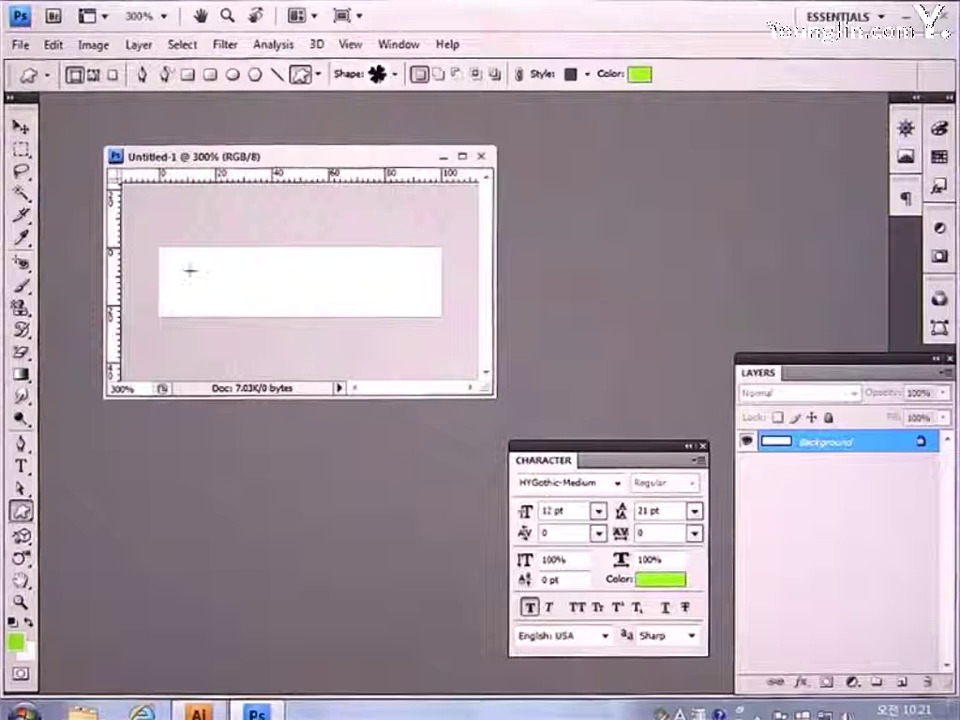
pyautogui.moveTo(168, 257); pyautogui.dragTo(228, 318)
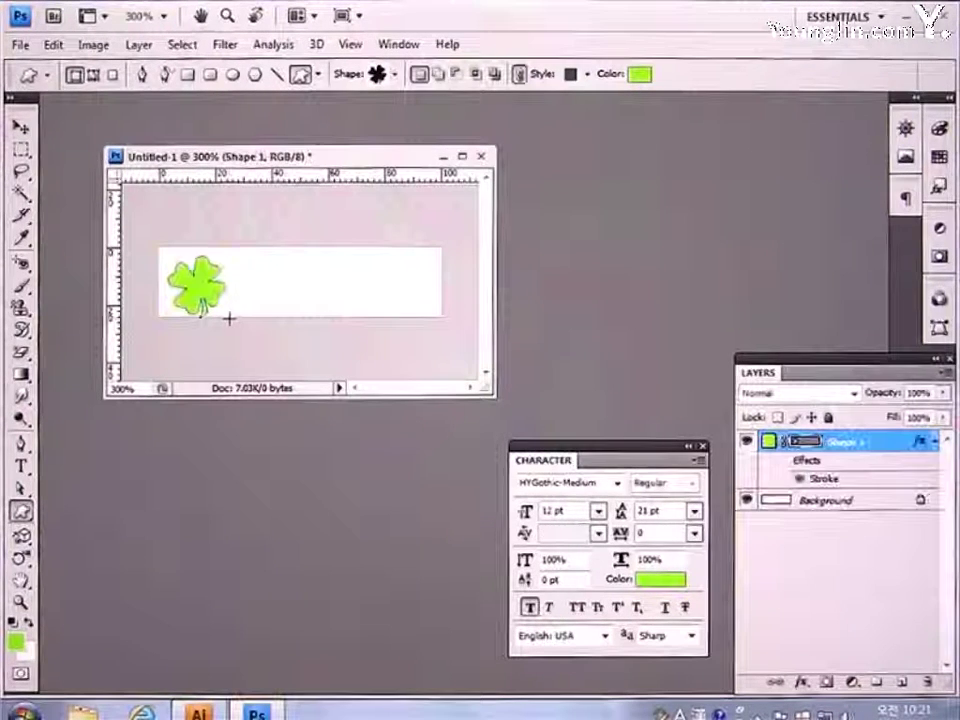
pyautogui.click(22, 127)
pyautogui.moveTo(109, 296); pyautogui.dragTo(107, 290)
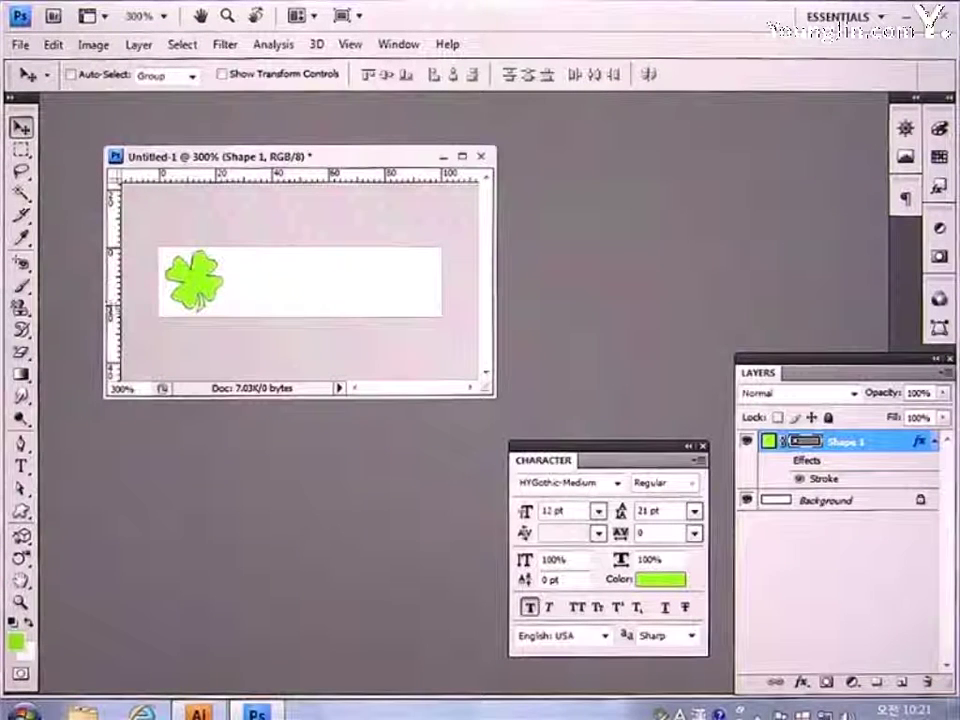
# Set the type options to HYGothic-Medium, 12 pt, with text color #858585.
pyautogui.click(21, 466)
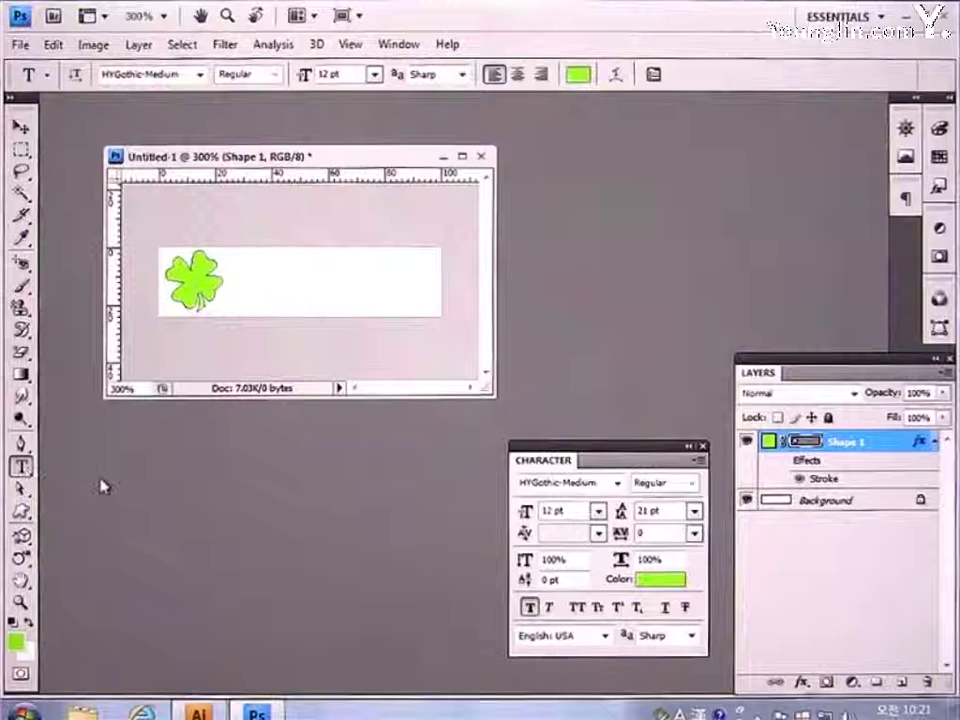
pyautogui.click(619, 483)
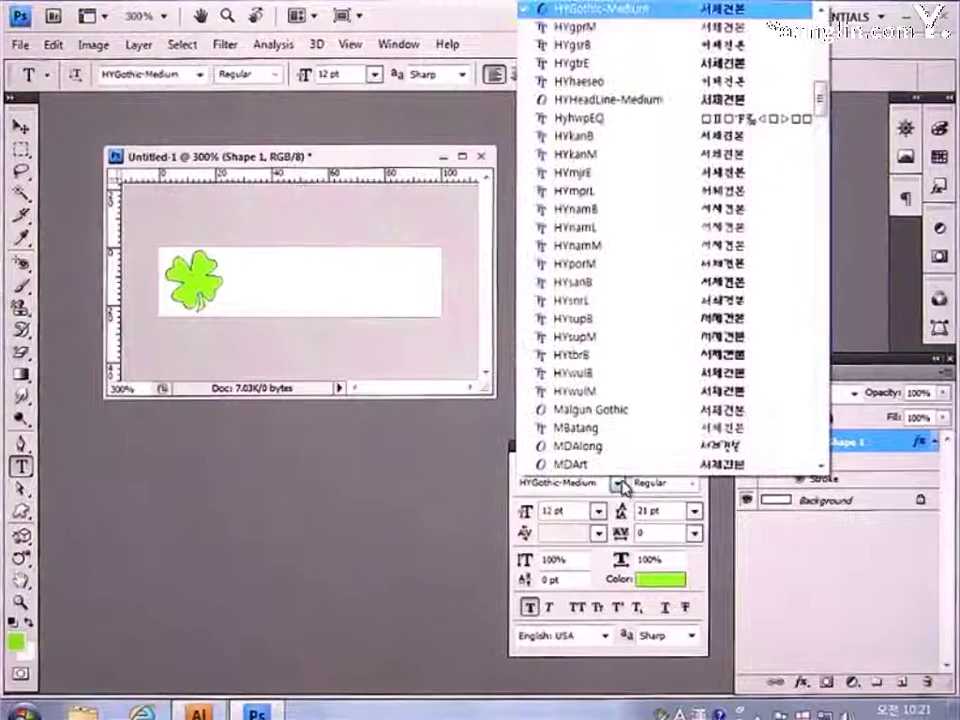
pyautogui.click(649, 12)
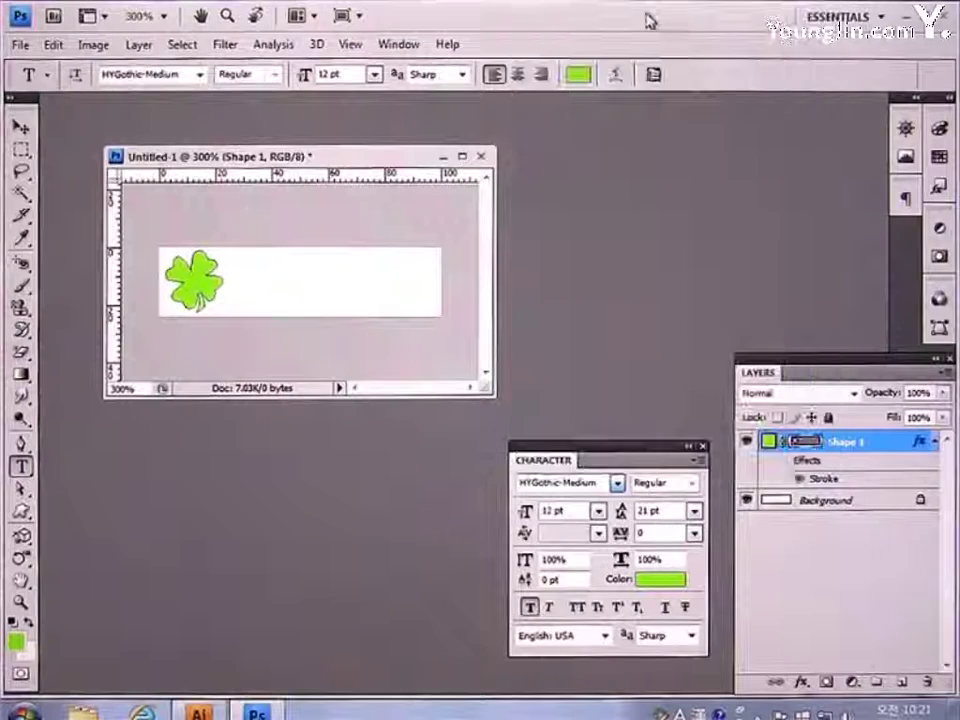
pyautogui.click(566, 511)
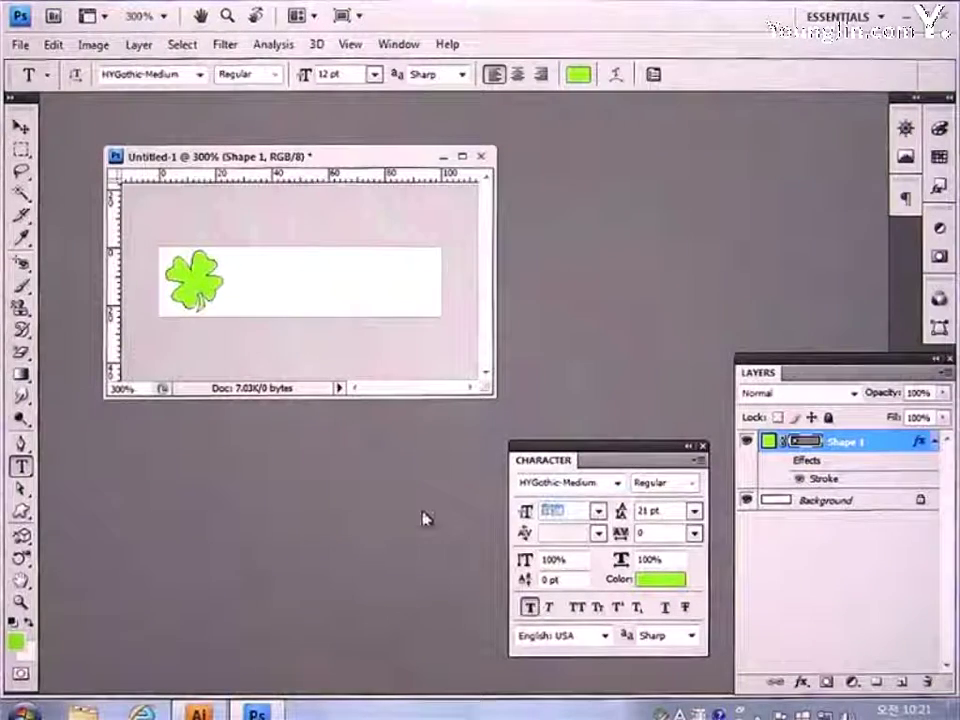
pyautogui.write('12')
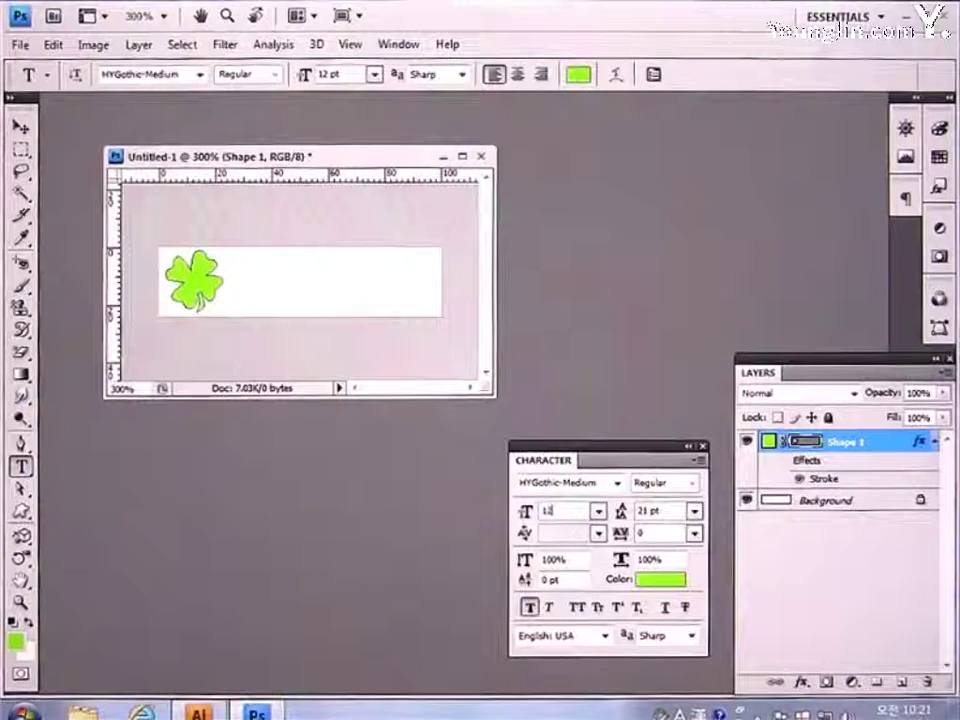
pyautogui.click(664, 580)
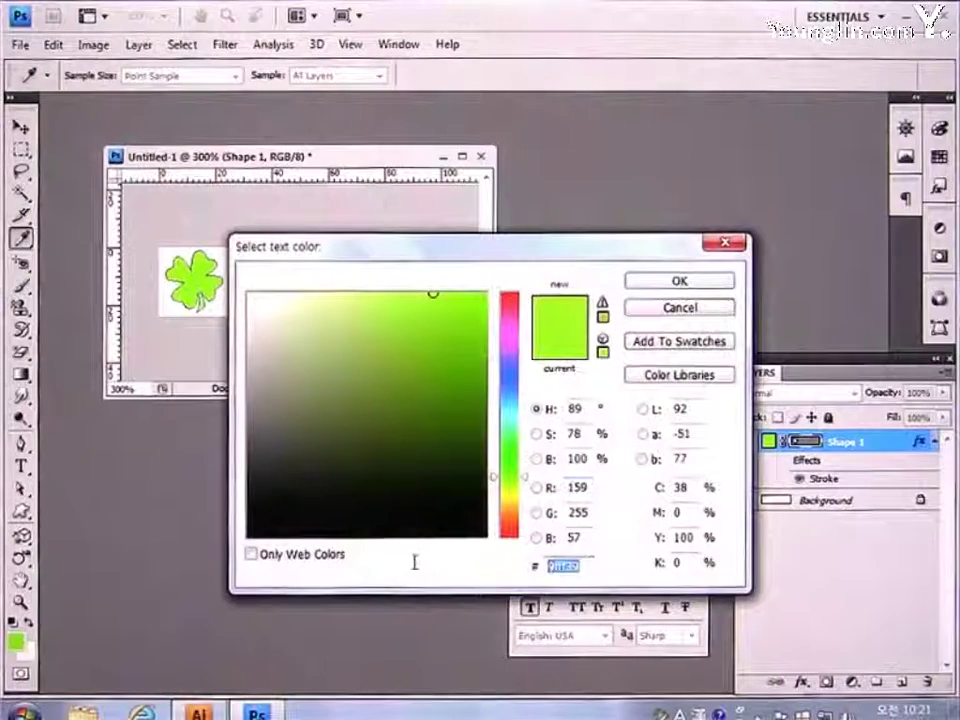
pyautogui.write('858585')
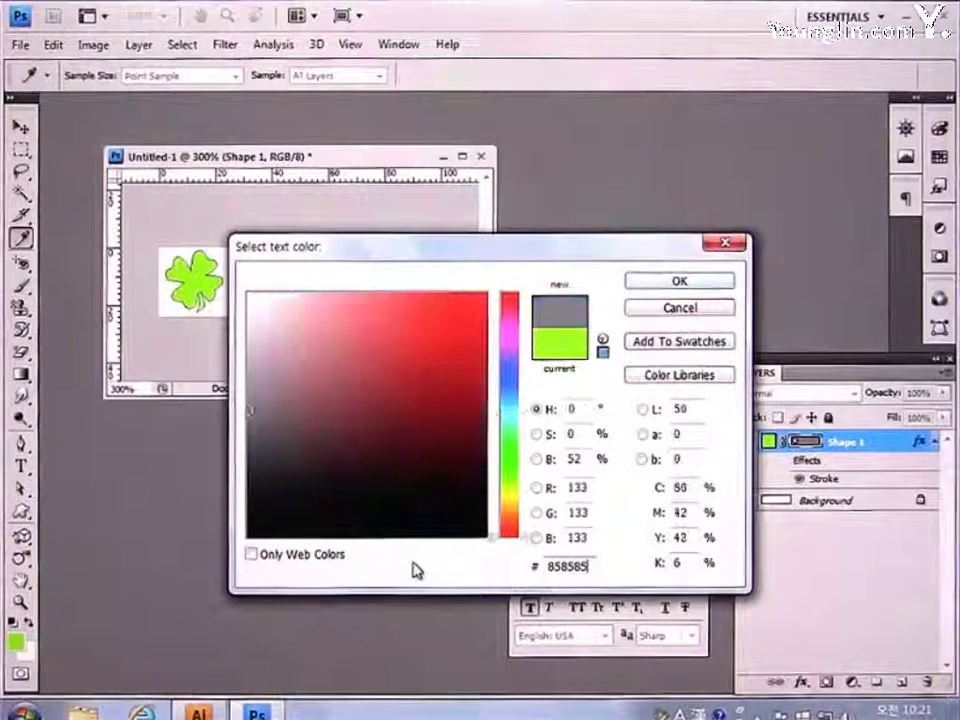
pyautogui.press('Return')
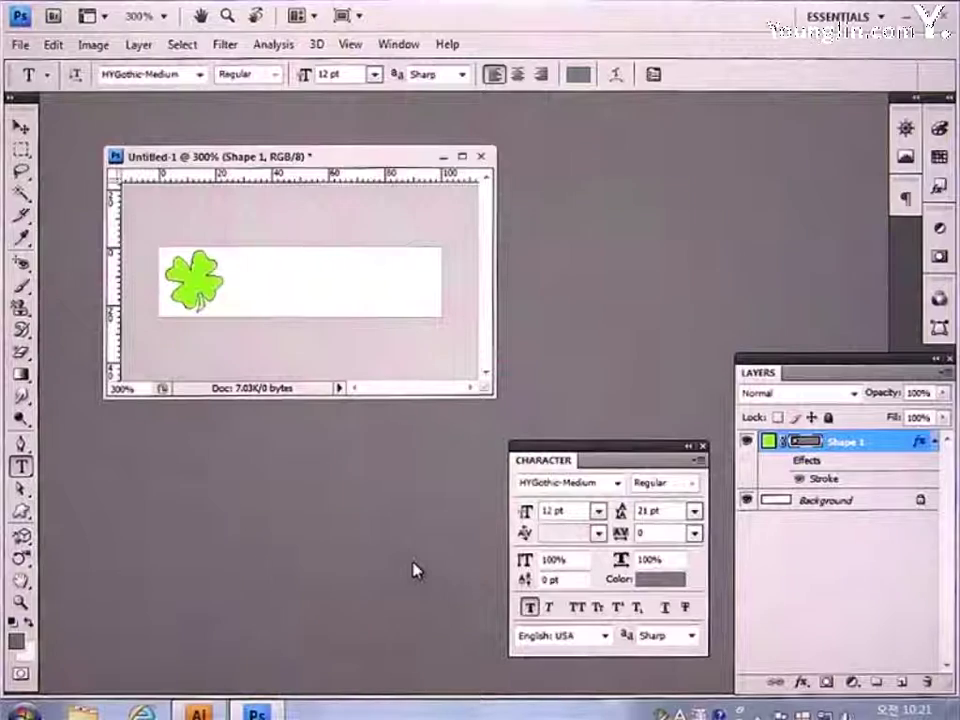
# Add the text "야외 파라솔" beside the clover on the white canvas.
pyautogui.click(241, 286)
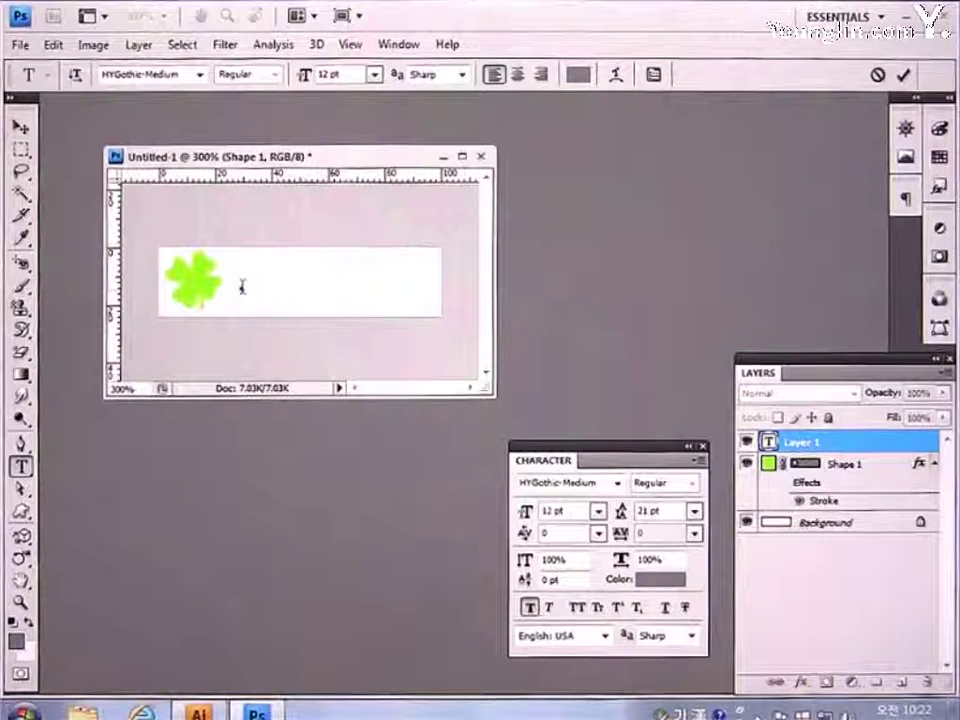
pyautogui.write('야외 파라')
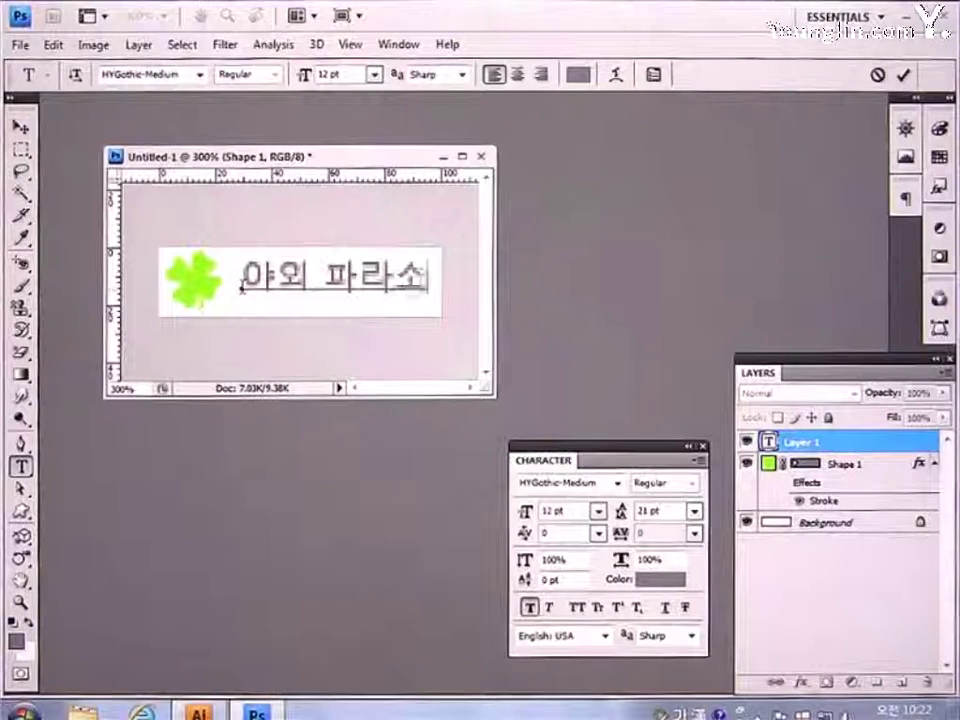
pyautogui.write('솔')
pyautogui.click(20, 126)
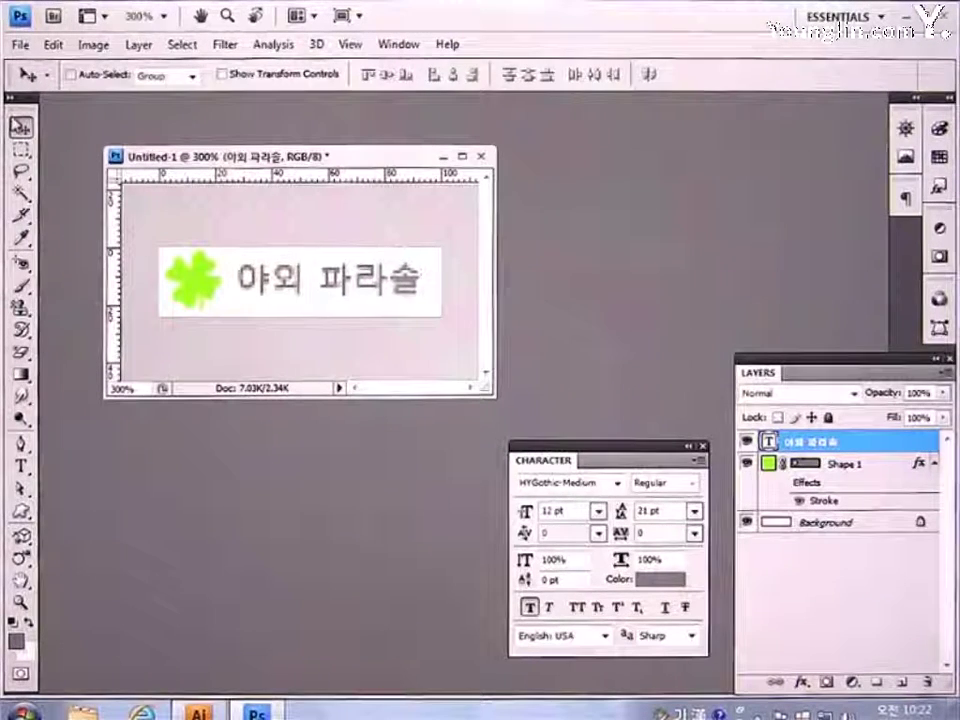
# Export the 야외 파라솔 title for the web as a GIF named titlebar1 in the 작업 folder.
pyautogui.click(18, 44)
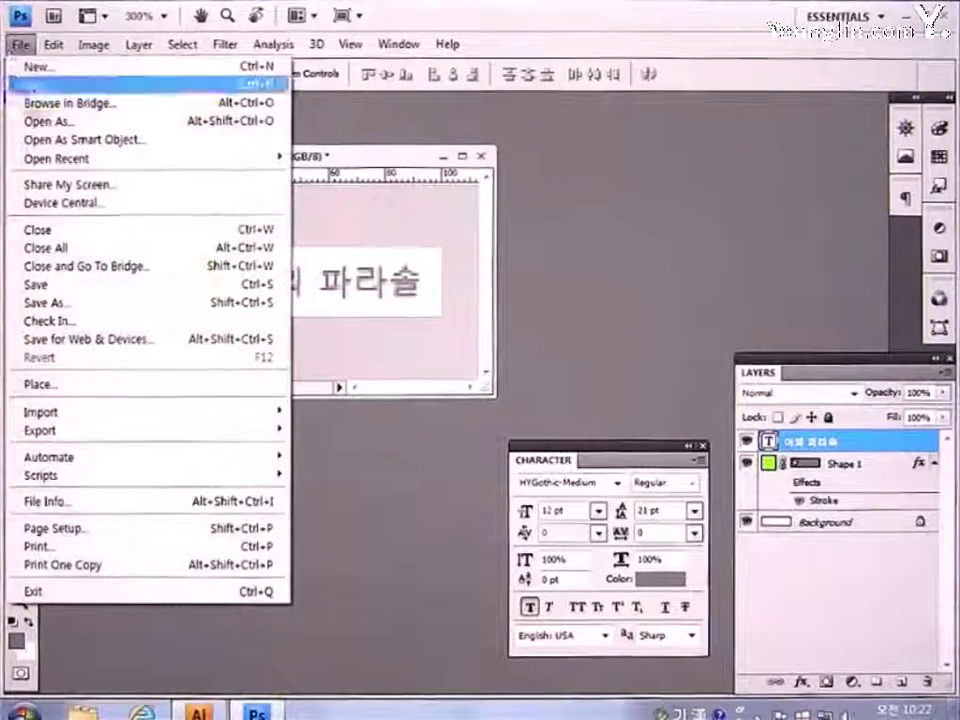
pyautogui.click(72, 339)
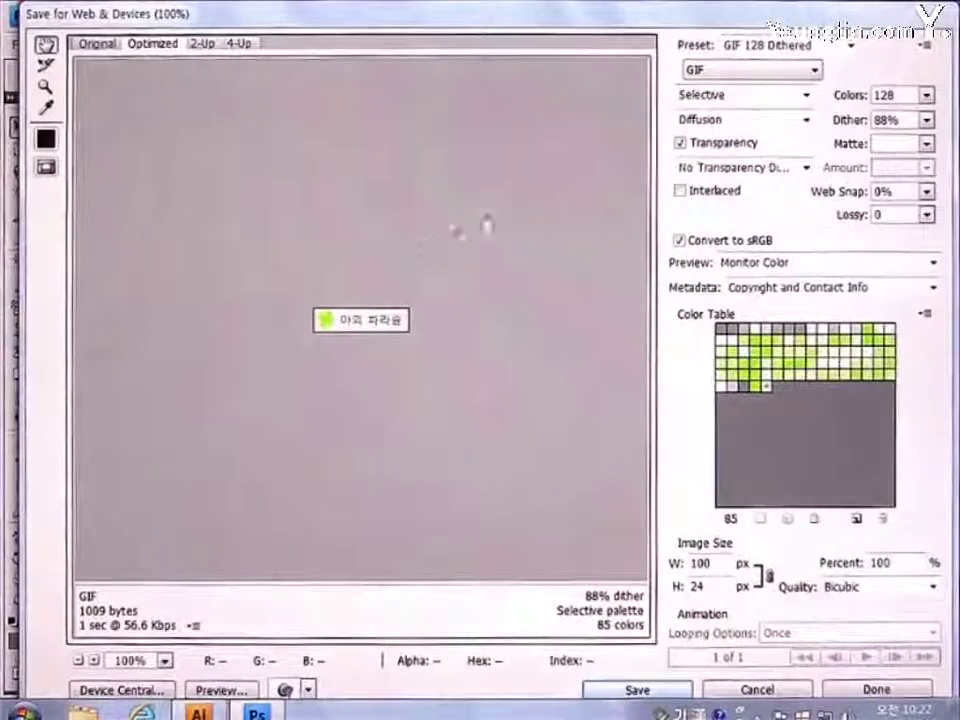
pyautogui.click(740, 69)
pyautogui.click(729, 86)
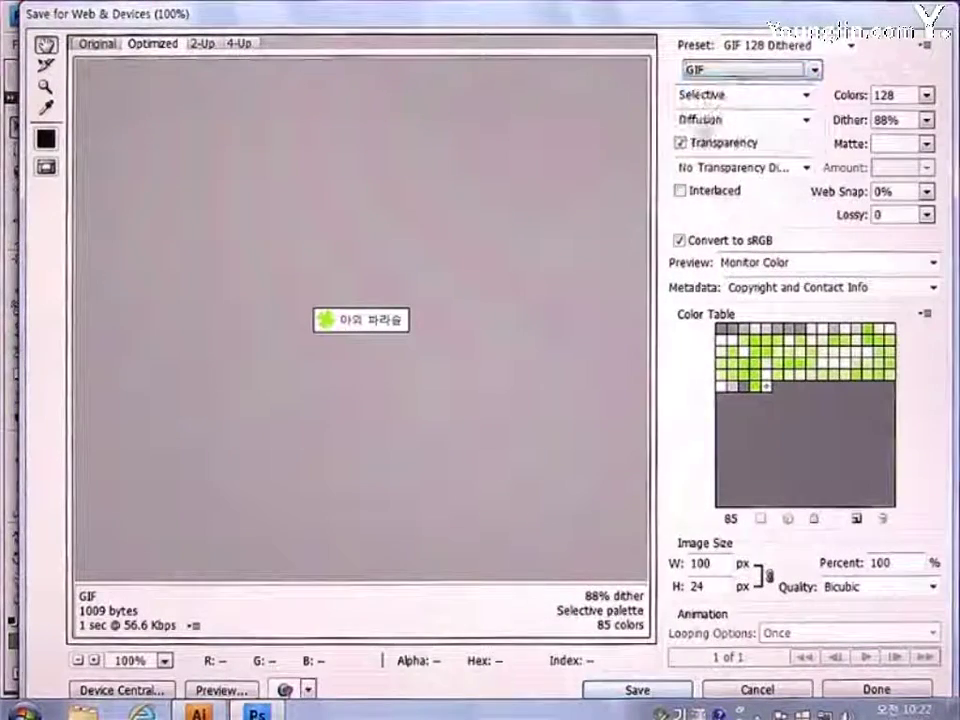
pyautogui.click(628, 689)
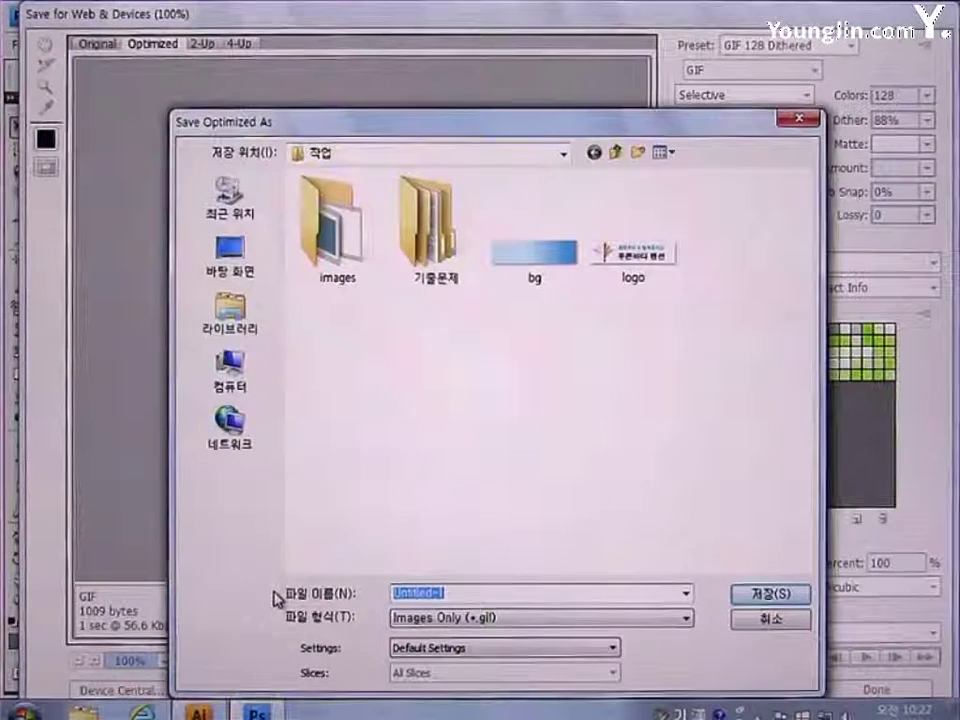
pyautogui.write('titleb')
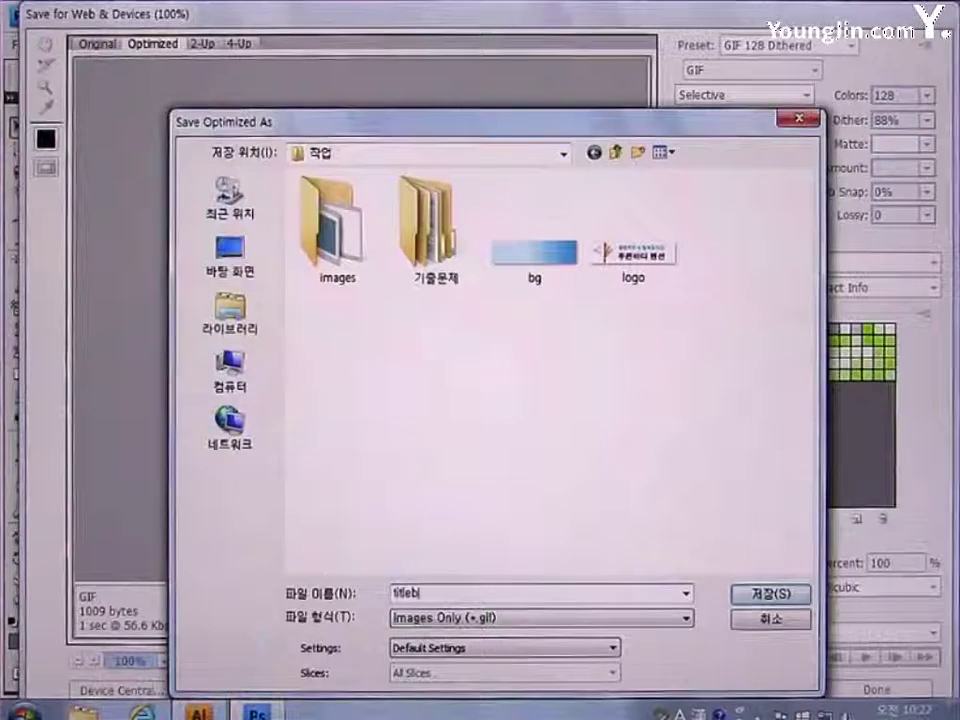
pyautogui.write('ar')
pyautogui.press('Return')
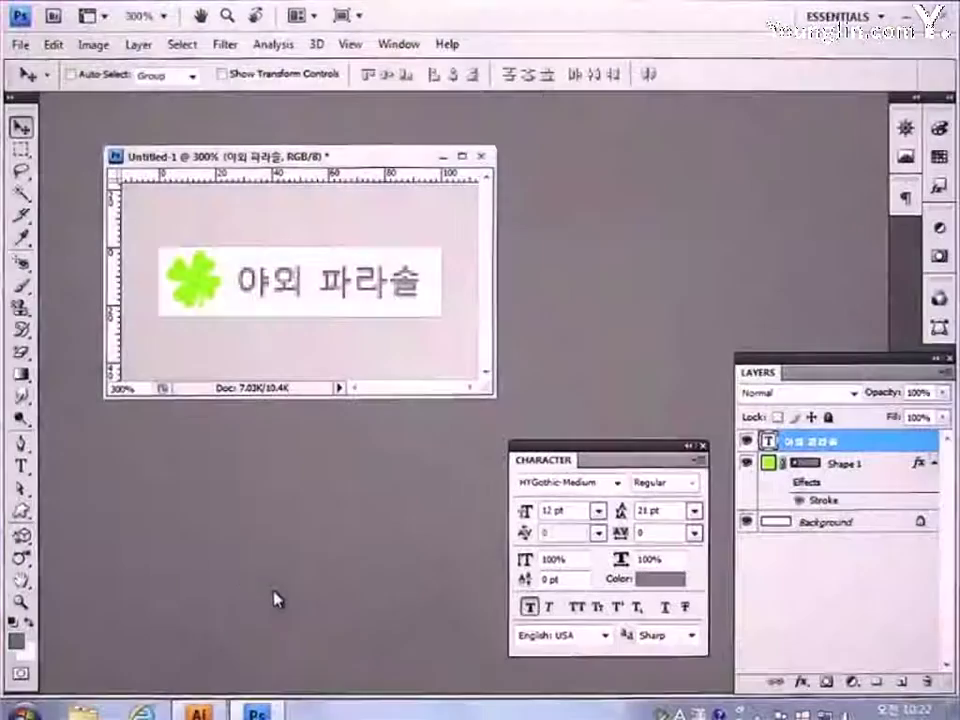
# Replace the title text beside the clover with "테라스".
pyautogui.click(21, 466)
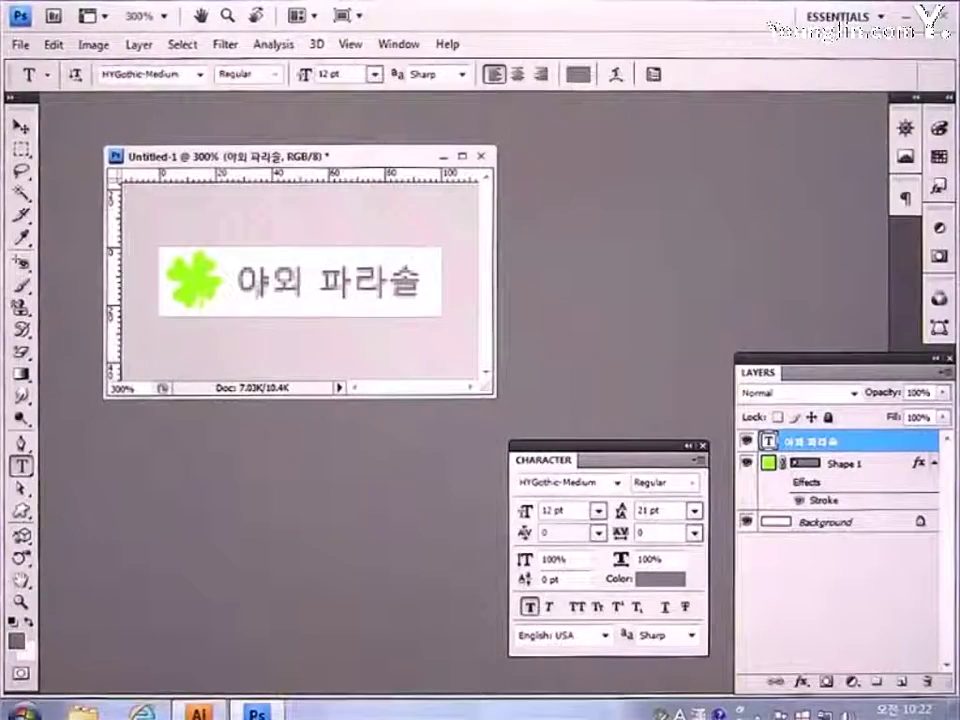
pyautogui.click(391, 281)
pyautogui.press('BackSpace')
pyautogui.press('BackSpace')
pyautogui.press('BackSpace')
pyautogui.press('BackSpace')
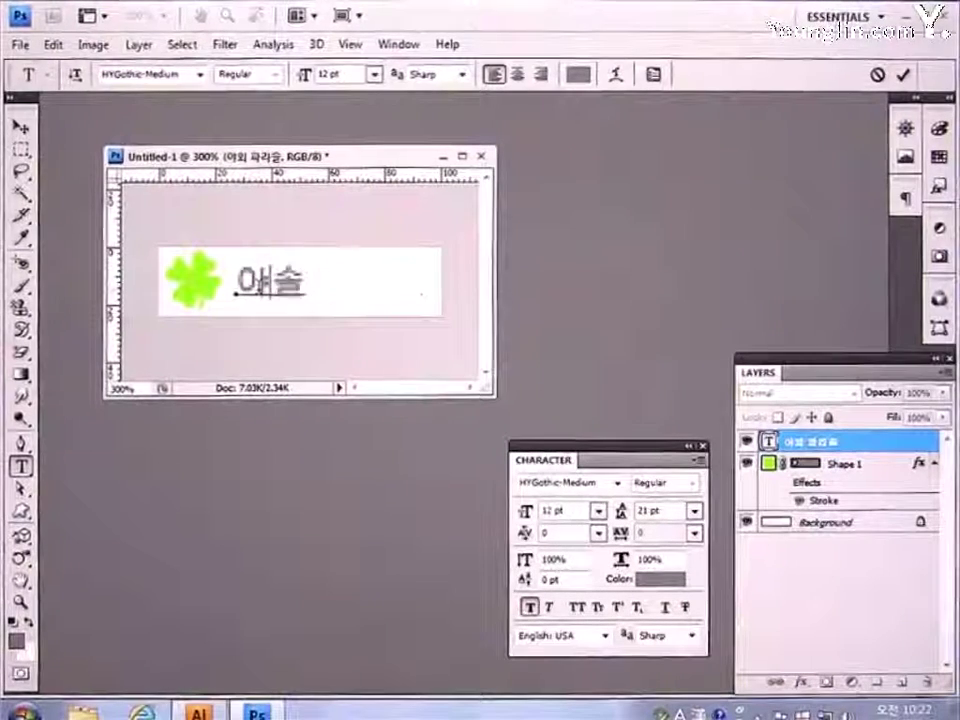
pyautogui.press('BackSpace')
pyautogui.press('BackSpace')
pyautogui.write('ㅇ')
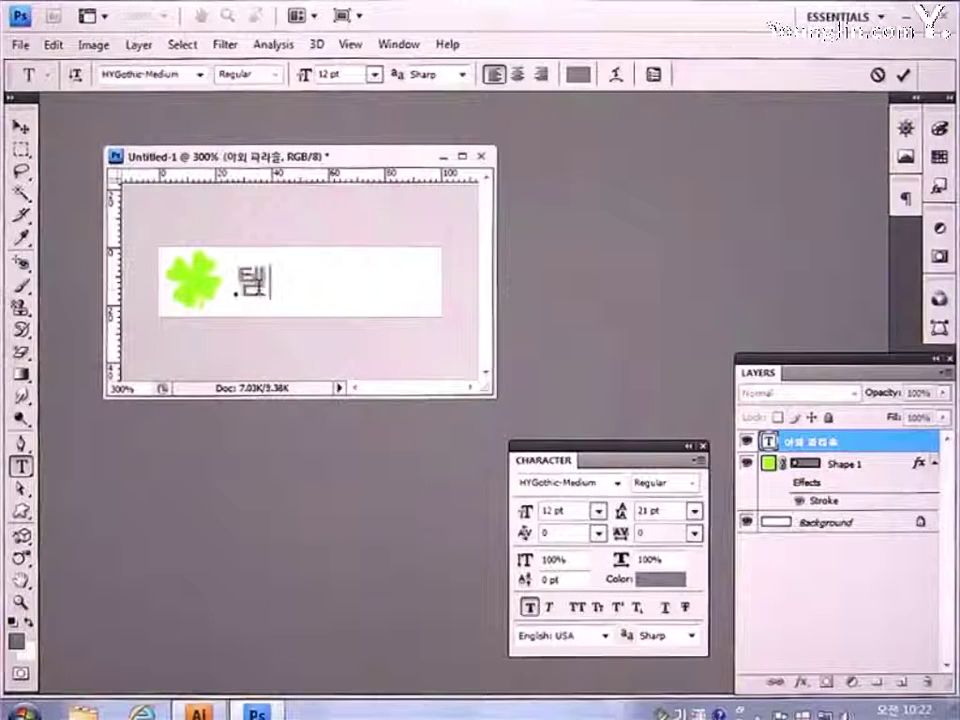
pyautogui.write('라스')
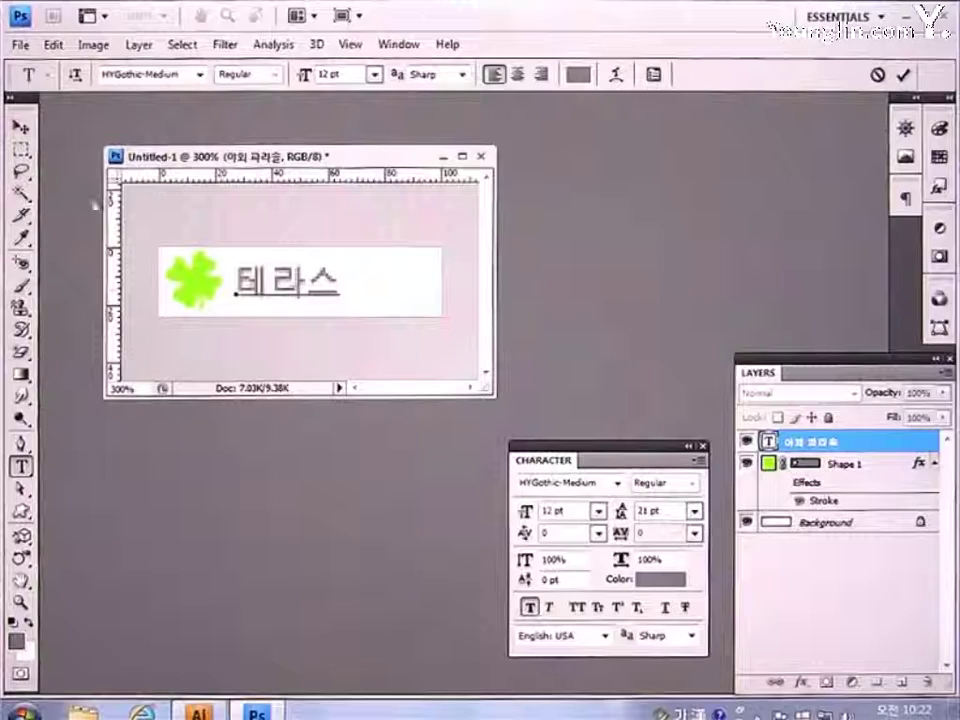
pyautogui.click(20, 127)
# Export the 테라스 title for the web as a GIF in the 작업 folder, with a file name beginning with titlebar.
pyautogui.click(20, 44)
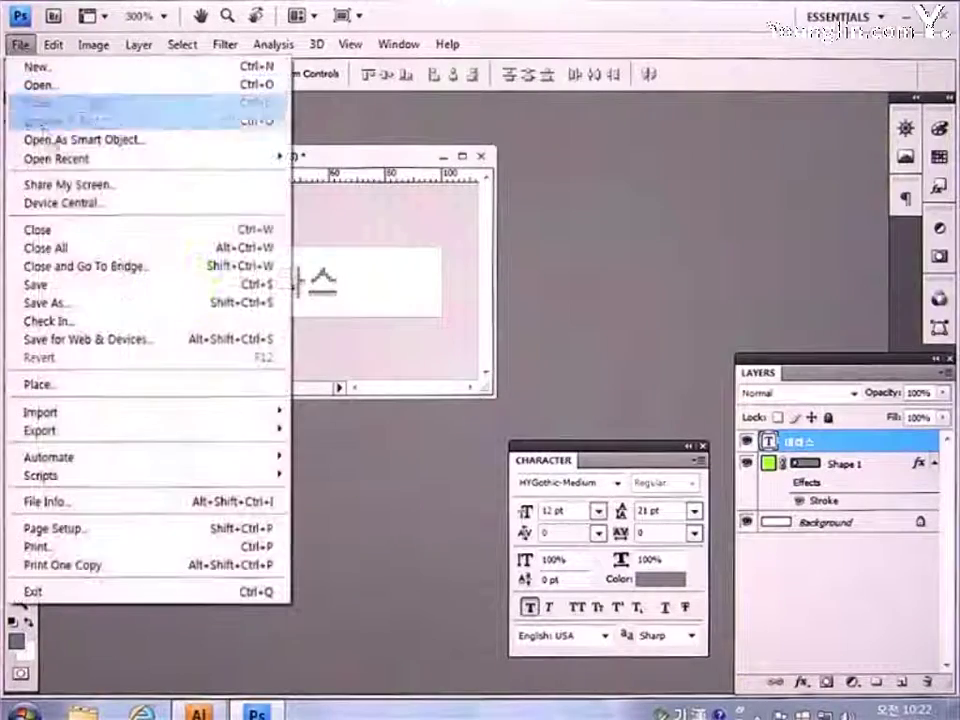
pyautogui.click(80, 339)
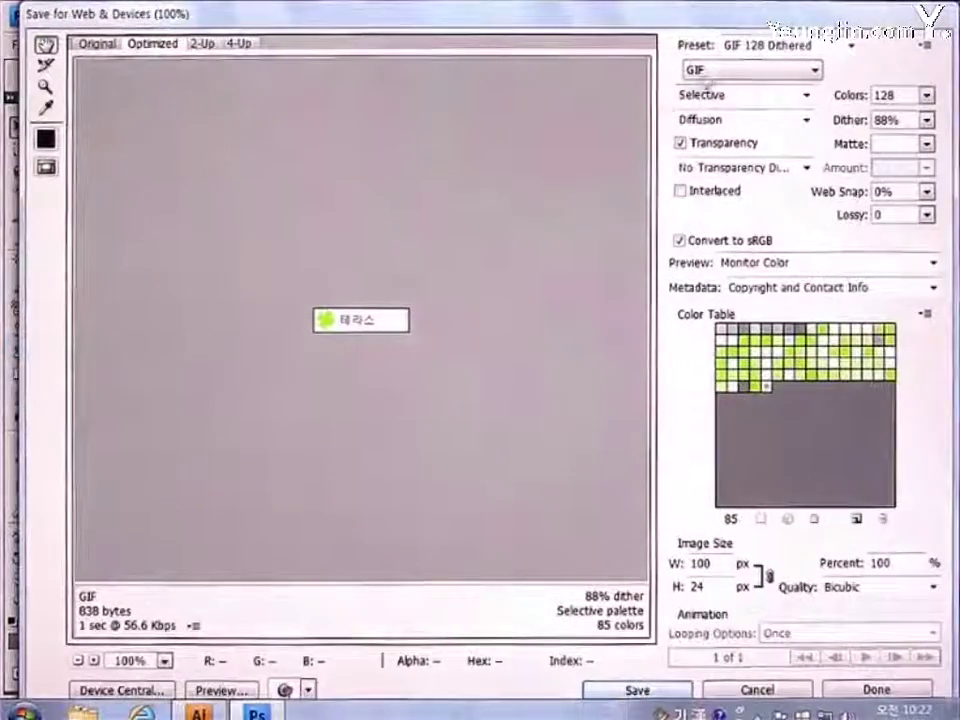
pyautogui.click(637, 690)
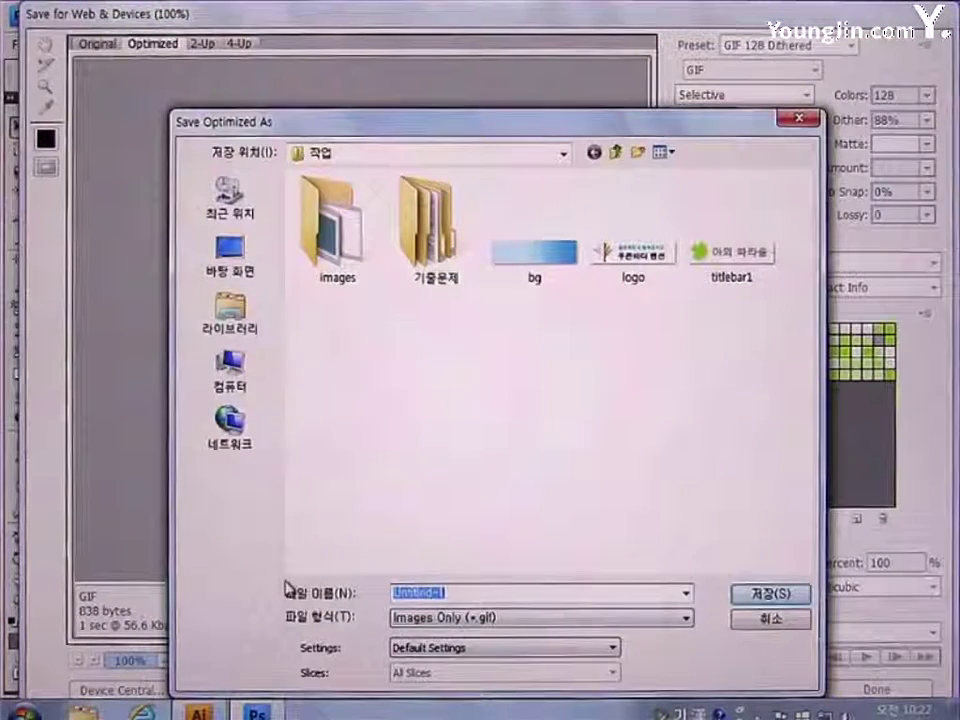
pyautogui.write('t')
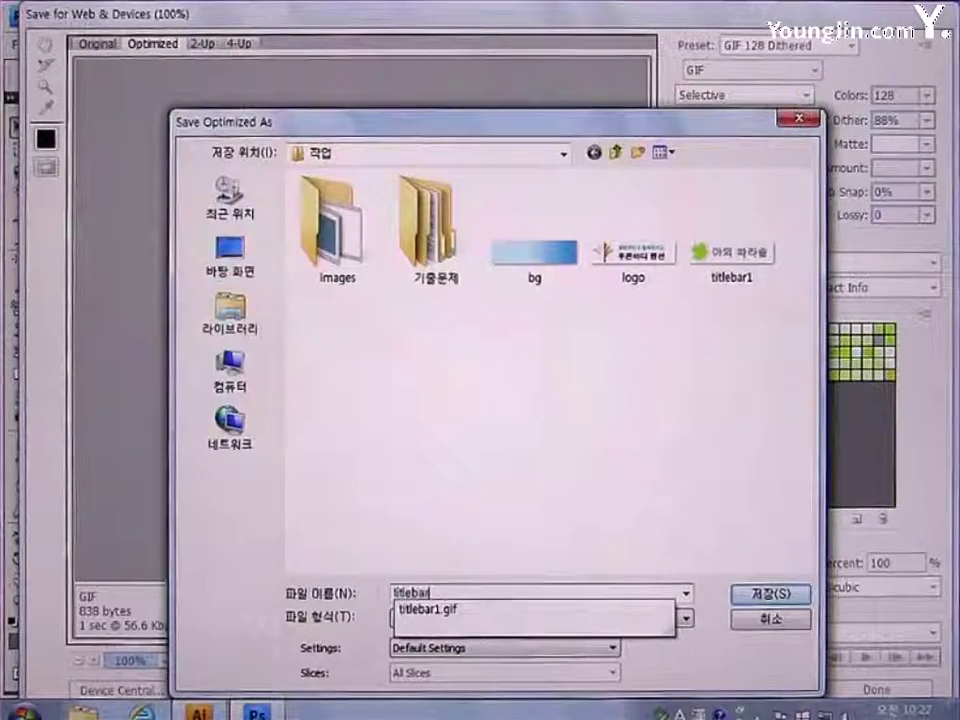
pyautogui.press('Return')
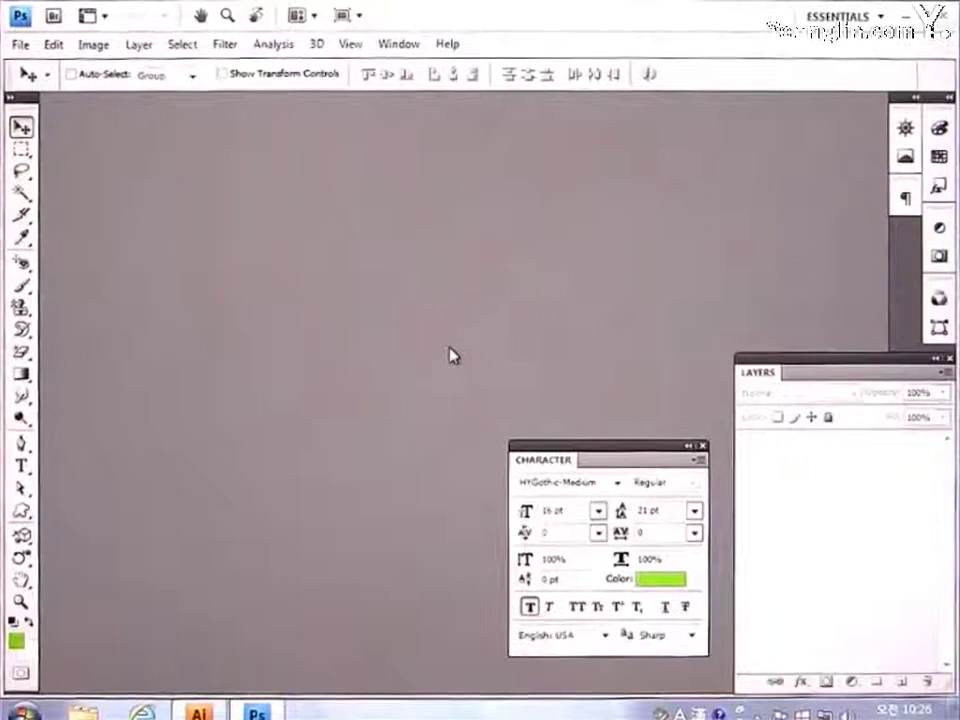
# Create a new 480 × 30 pixel RGB document at 72 pixels/inch with a white background.
pyautogui.click(20, 44)
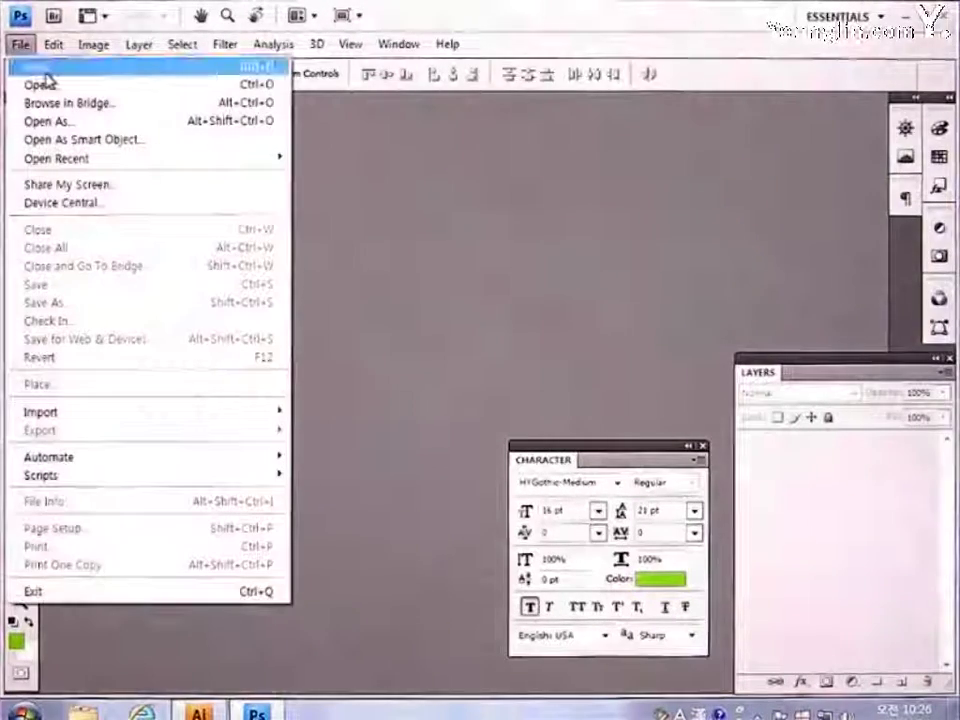
pyautogui.click(45, 68)
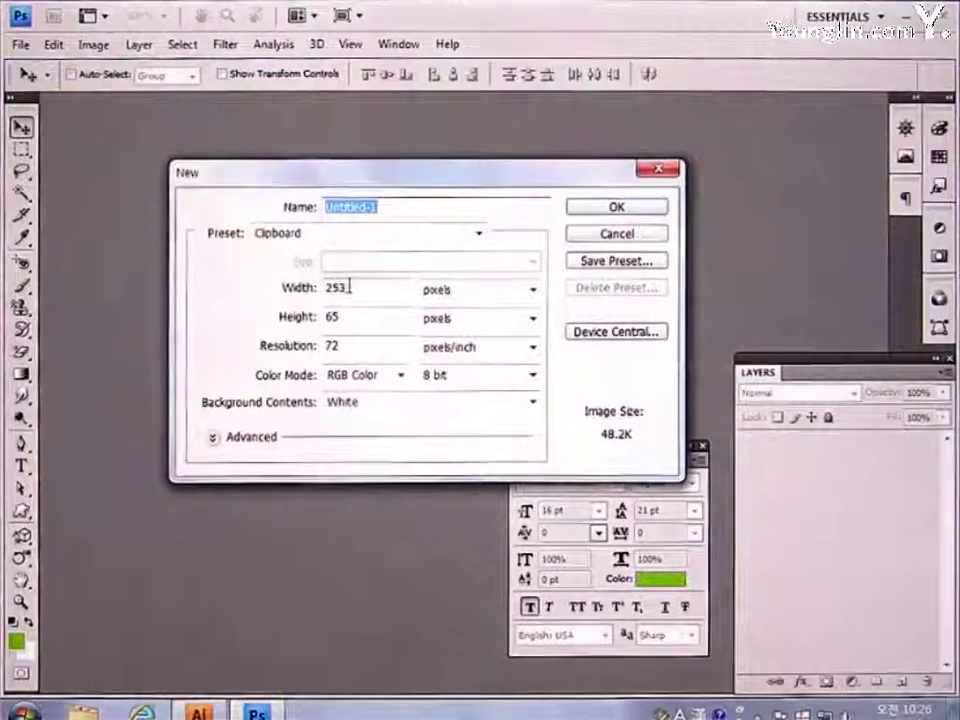
pyautogui.doubleClick(349, 287)
pyautogui.write('480')
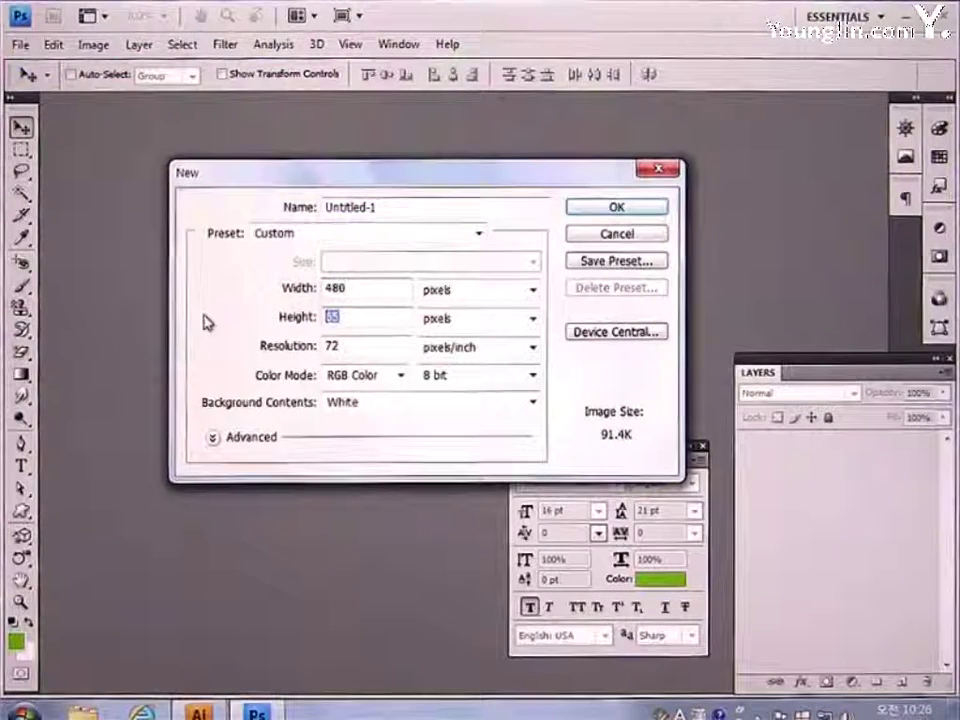
pyautogui.write('30')
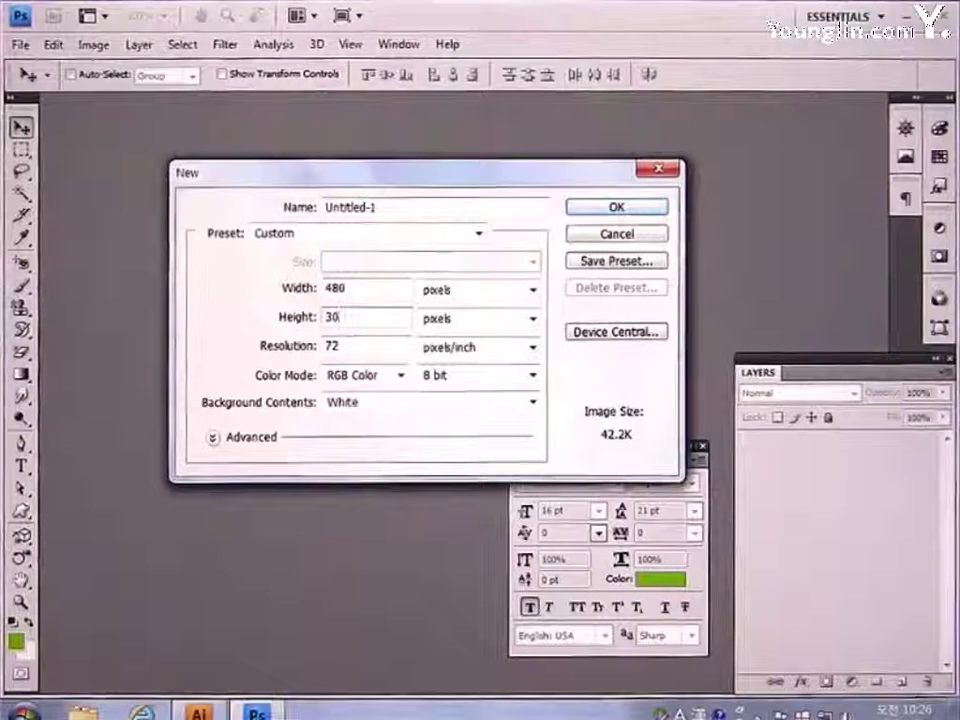
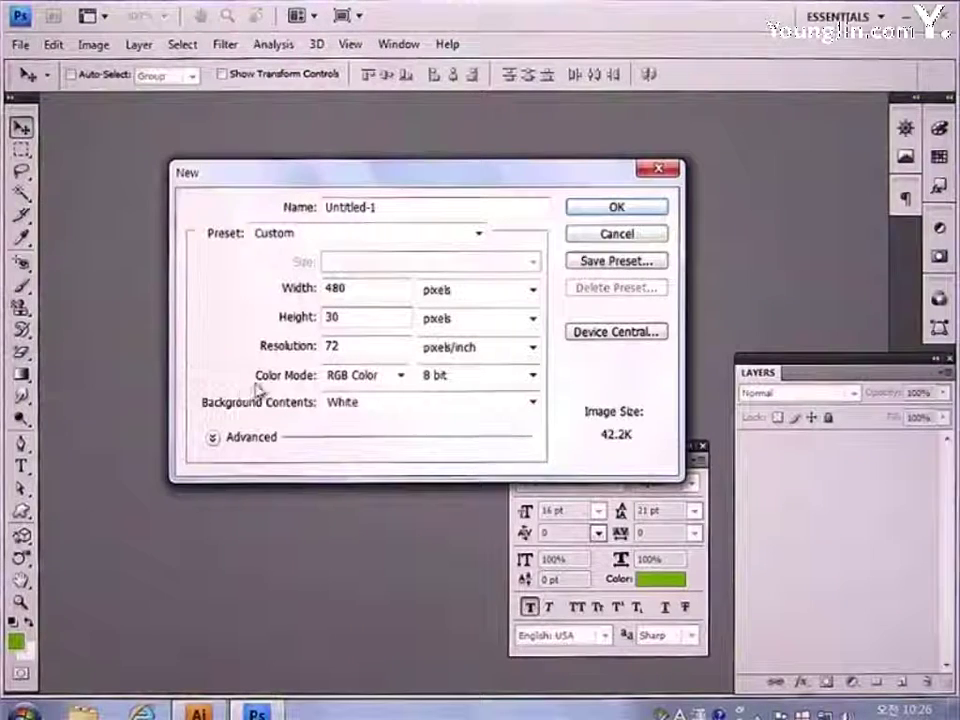
pyautogui.click(616, 206)
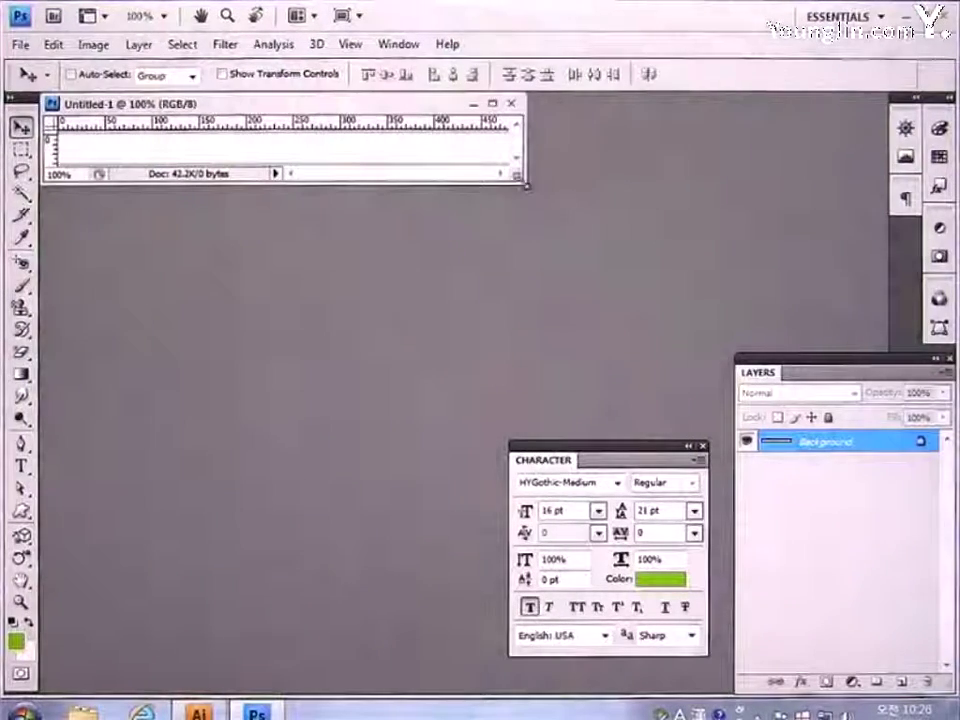
# Set the Type tool's text color to #89CD11, with HYGothic-Medium at 16 pt as the font.
pyautogui.moveTo(527, 186); pyautogui.dragTo(770, 318)
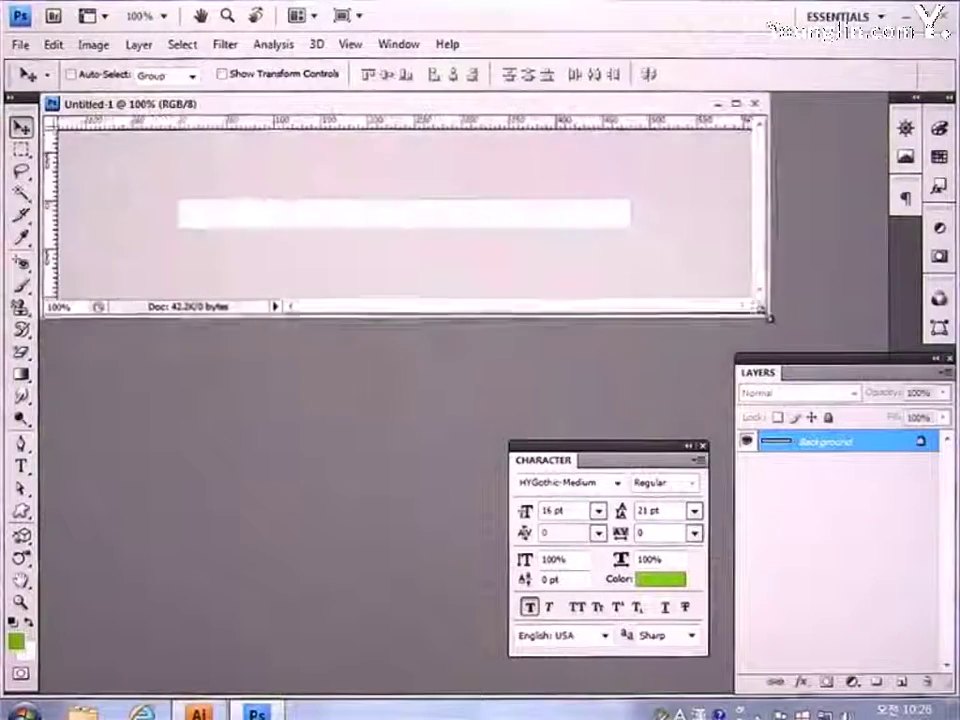
pyautogui.click(21, 602)
pyautogui.click(231, 216)
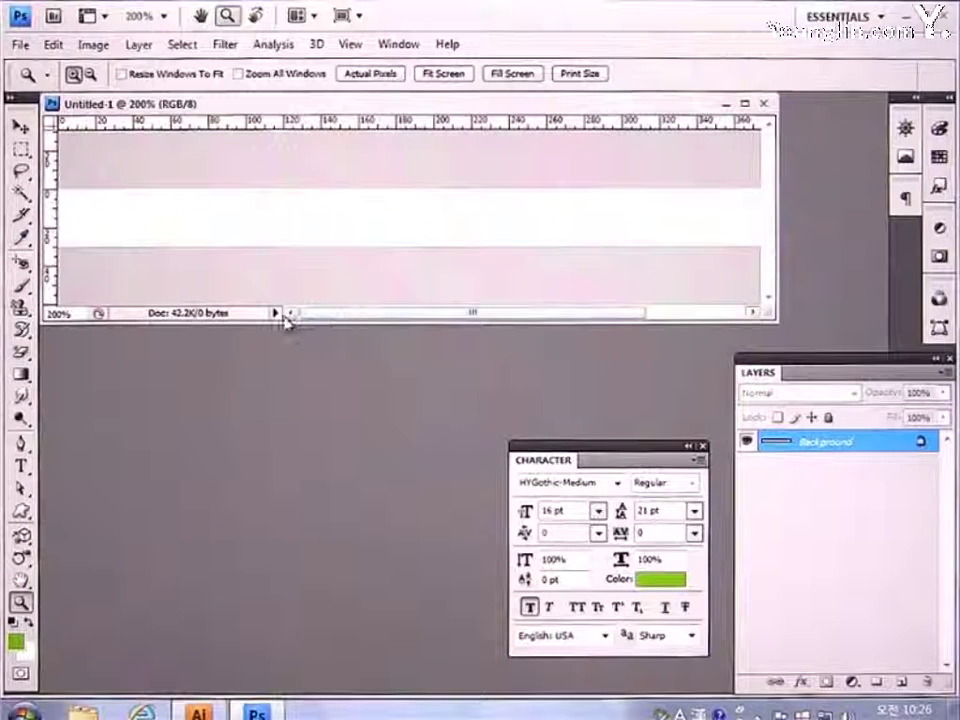
pyautogui.click(20, 466)
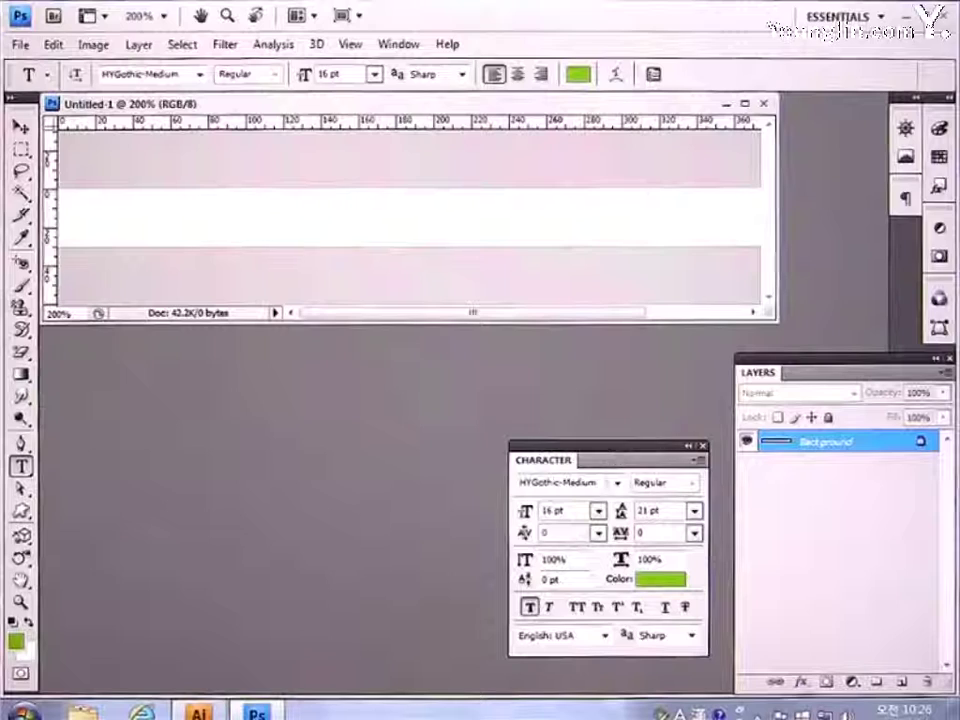
pyautogui.click(617, 482)
pyautogui.click(614, 8)
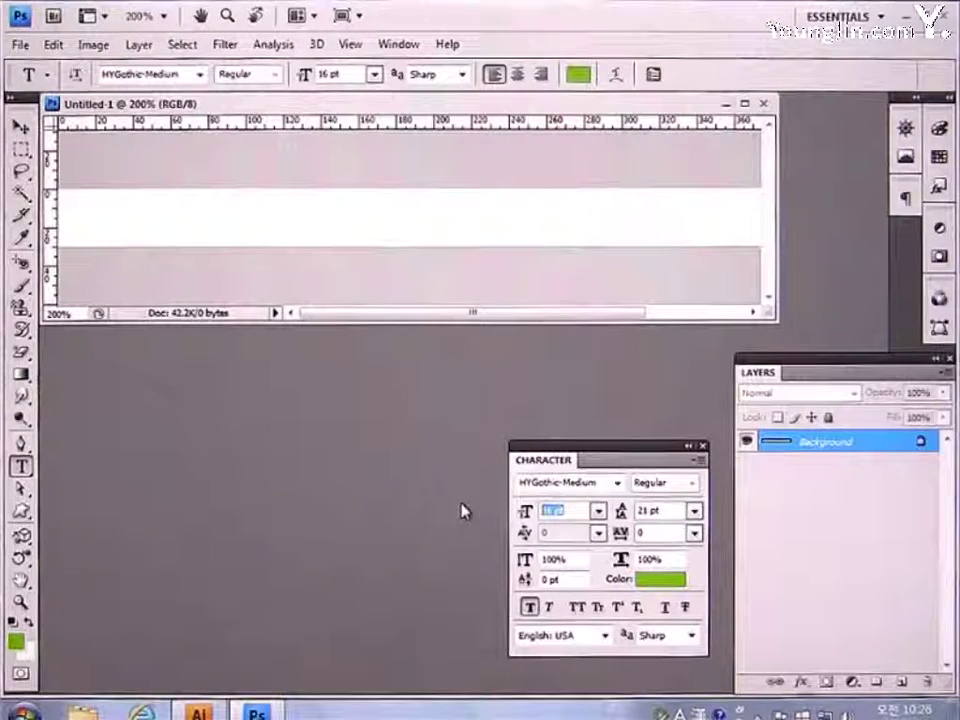
pyautogui.click(656, 581)
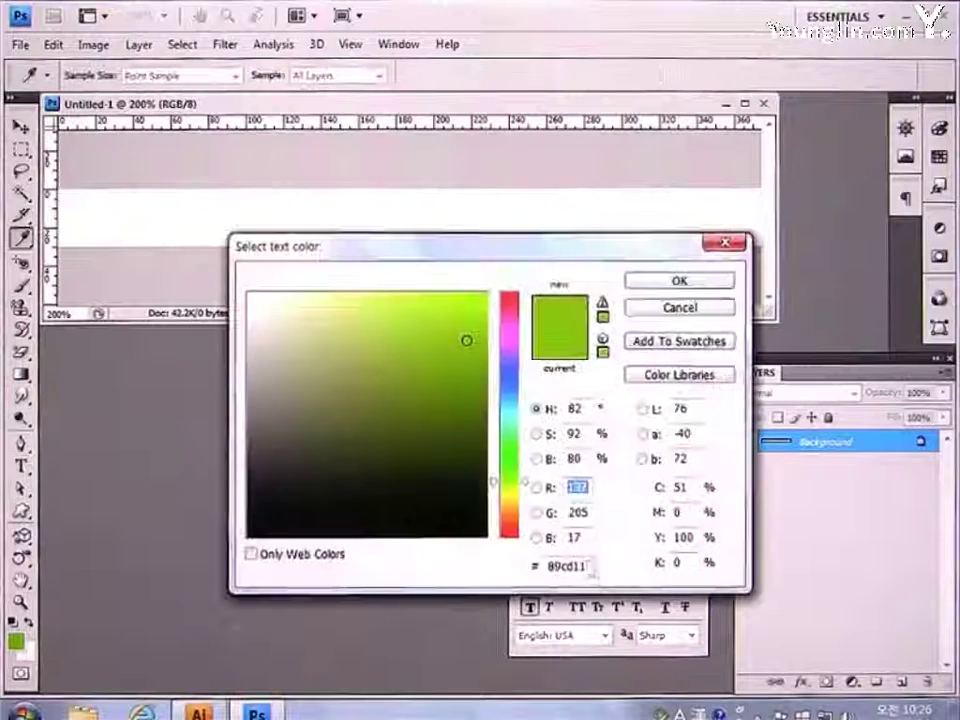
pyautogui.click(583, 566)
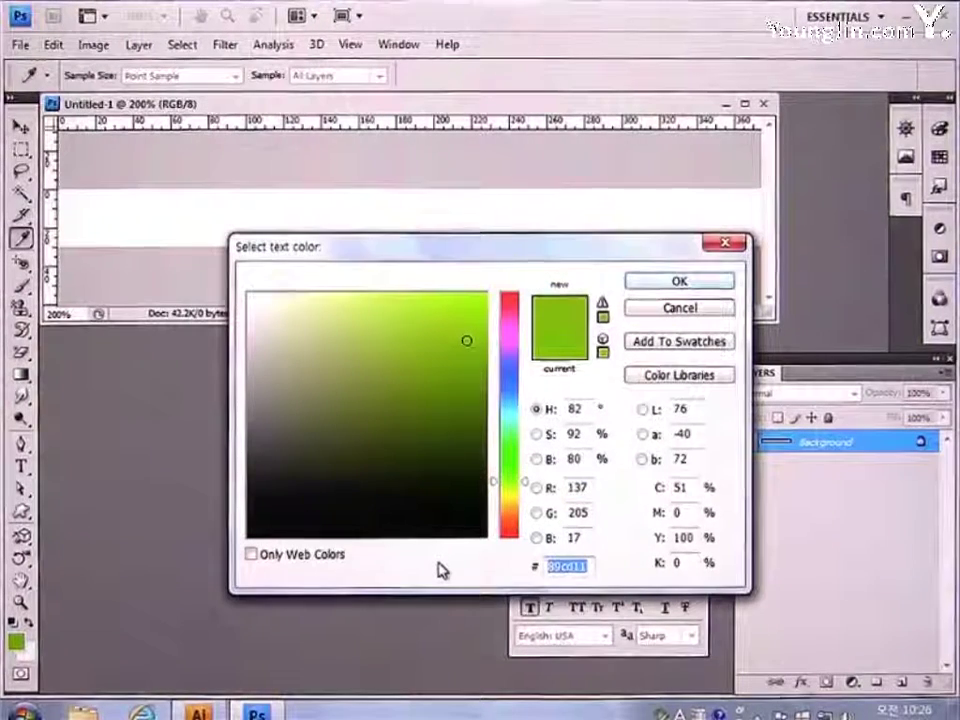
pyautogui.write('89CD1')
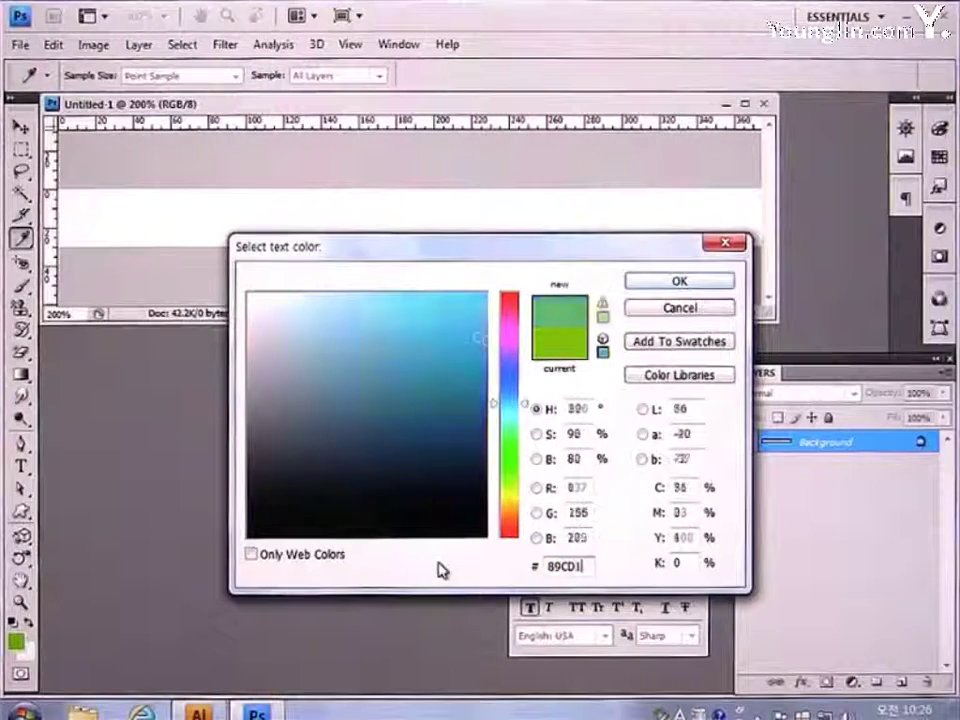
pyautogui.write('1')
pyautogui.press('Return')
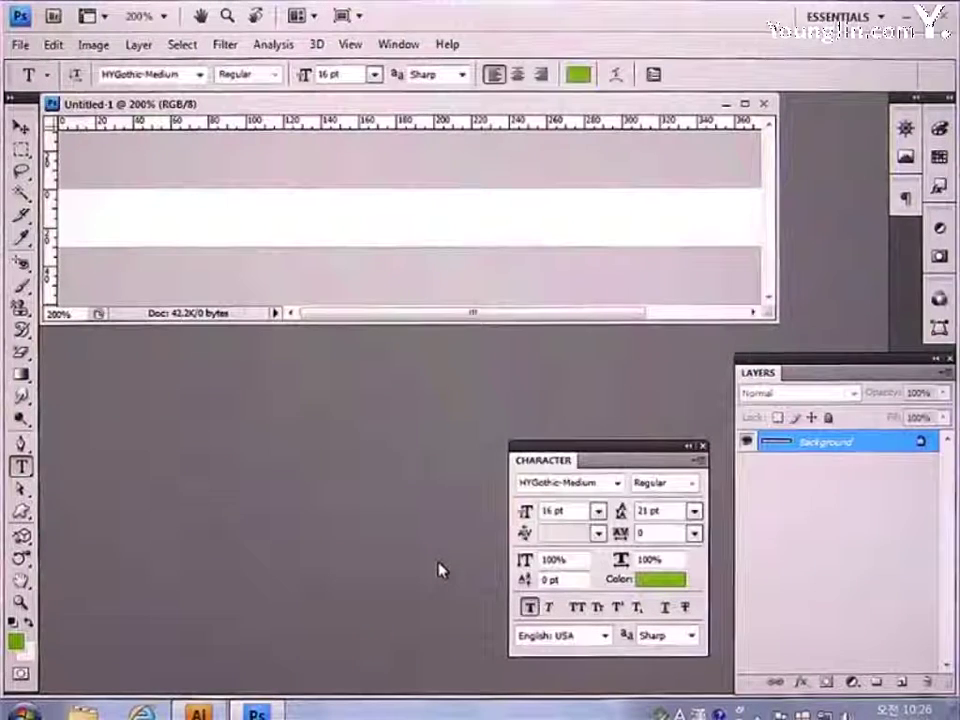
# Add the text "Open Parasol" near the left end of the white banner.
pyautogui.click(80, 219)
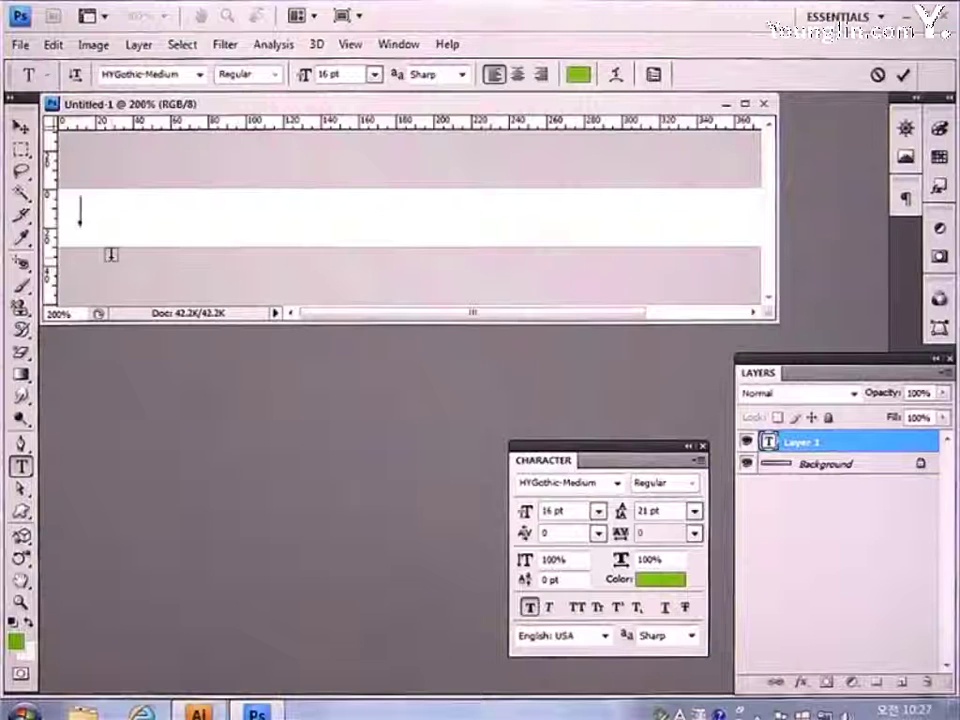
pyautogui.write('Open')
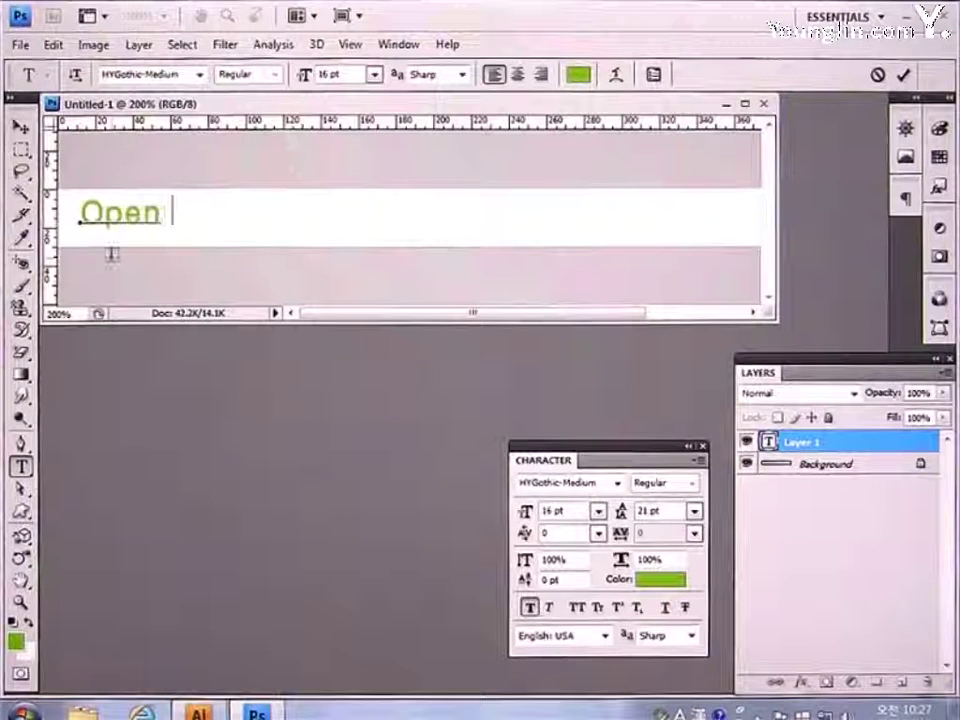
pyautogui.write(' Para')
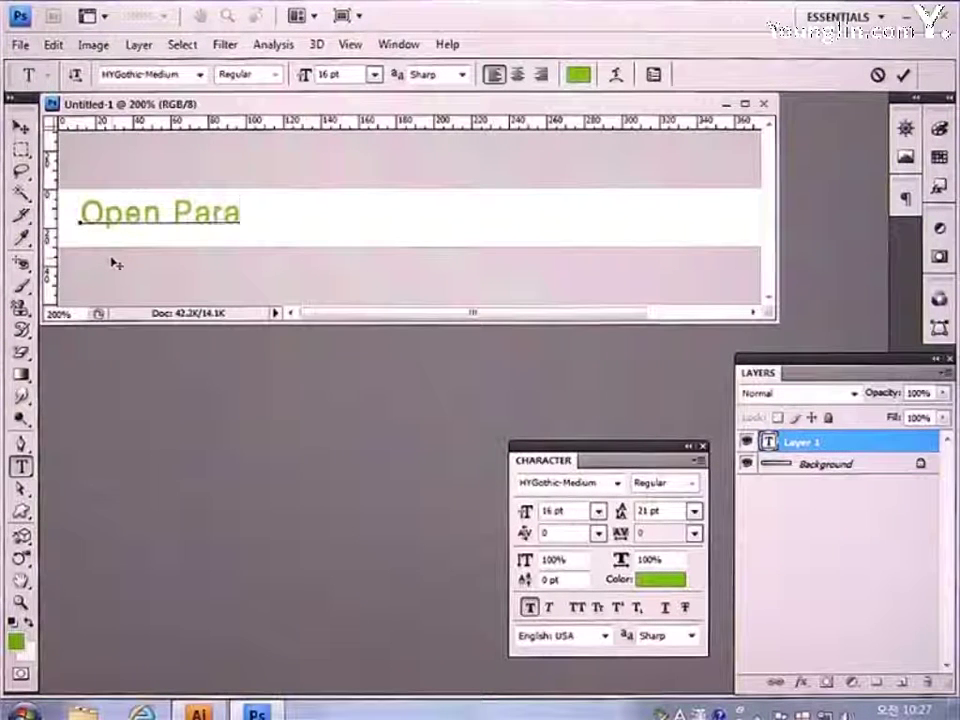
pyautogui.write('sol')
pyautogui.click(20, 127)
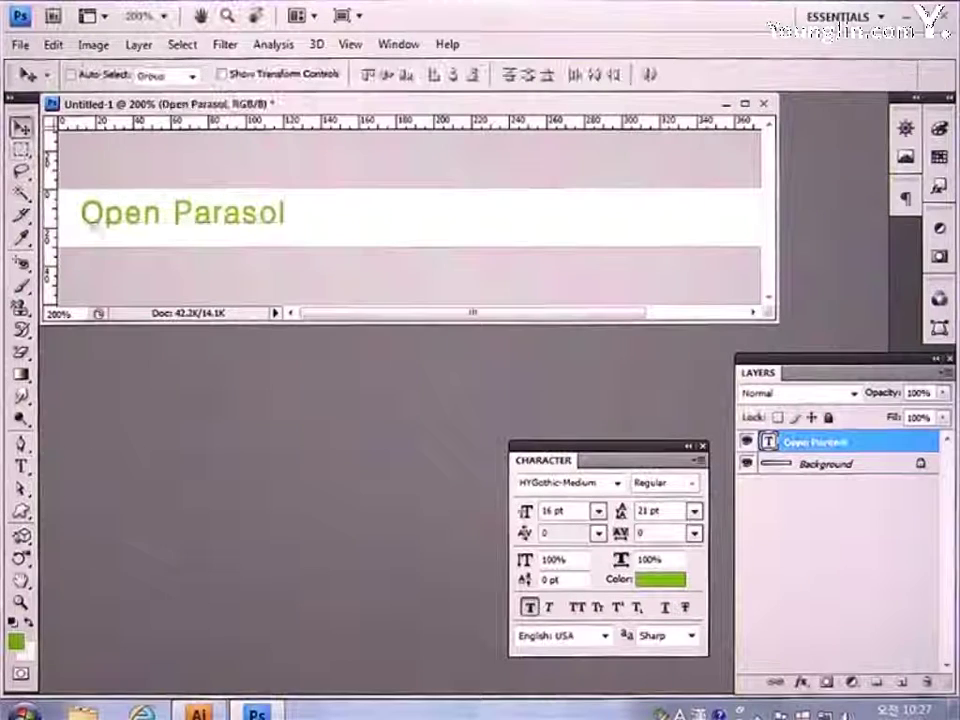
# Nudge the Open Parasol text about 8 px left and 3 px down within the banner.
pyautogui.press('Left')
pyautogui.press('Left')
pyautogui.press('Left')
pyautogui.press('Left')
pyautogui.press('Down')
pyautogui.press('Down')
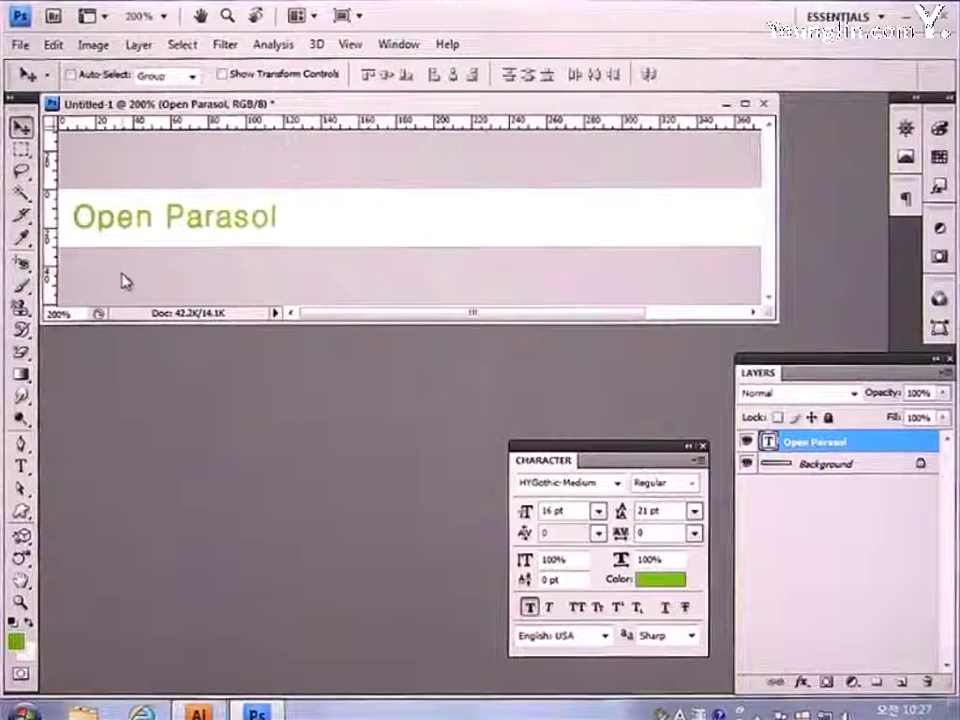
pyautogui.press('Left')
pyautogui.press('Left')
pyautogui.press('Left')
pyautogui.press('Down')
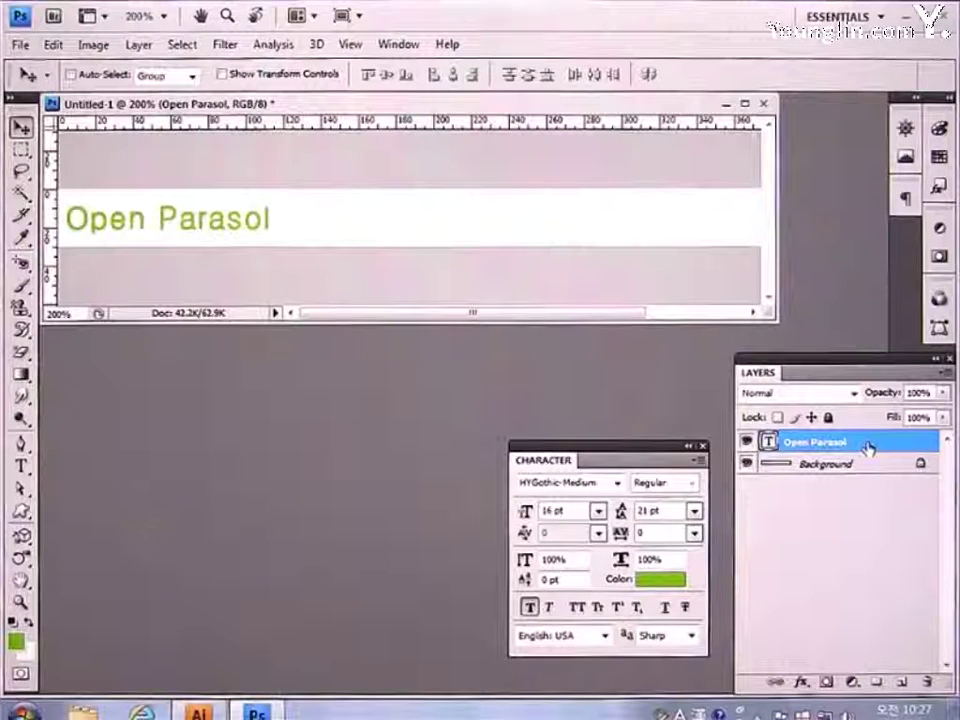
# Duplicate the Open Parasol text layer, hide the original, and replace the copy's text with "Barbecue Party".
pyautogui.hotkey('ctrl', 'j')
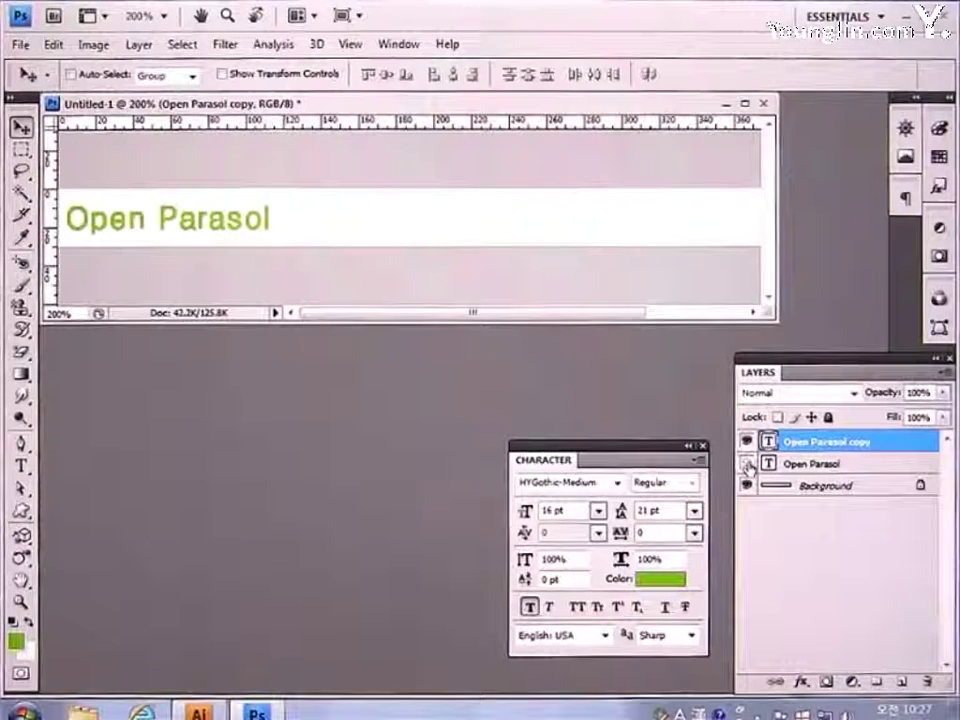
pyautogui.click(746, 465)
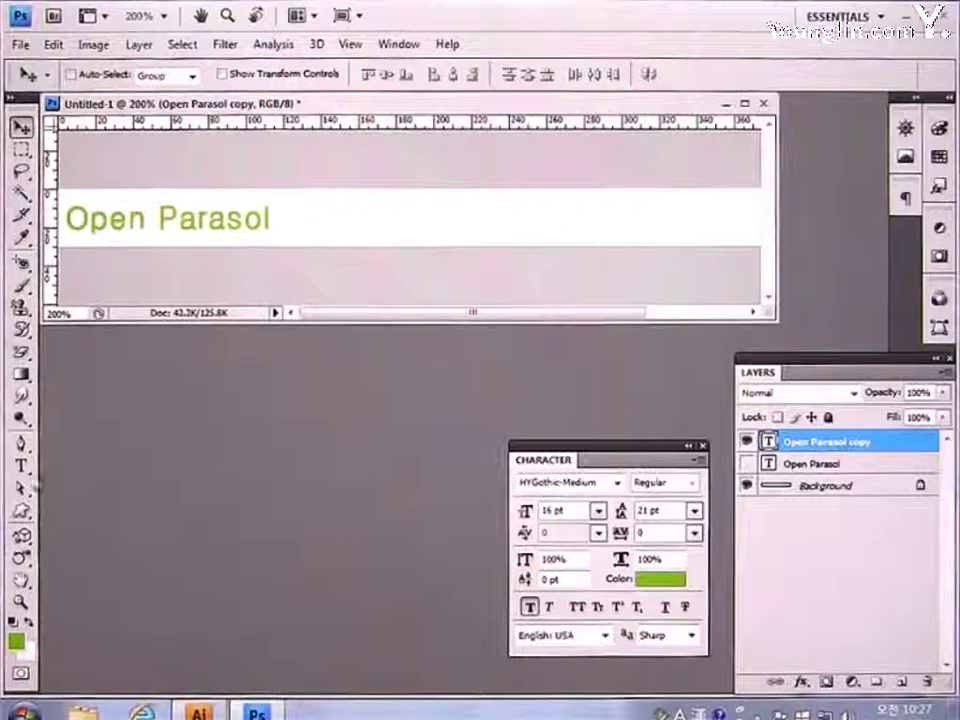
pyautogui.click(20, 465)
pyautogui.moveTo(91, 218); pyautogui.dragTo(294, 216)
pyautogui.press('BackSpace')
pyautogui.press('BackSpace')
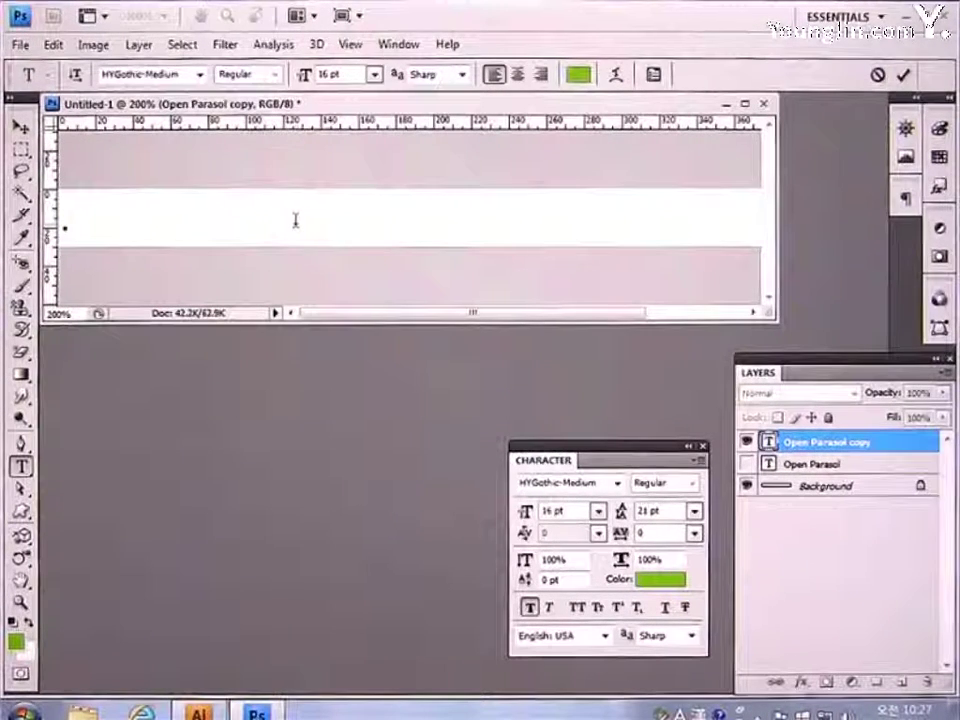
pyautogui.write('Ba')
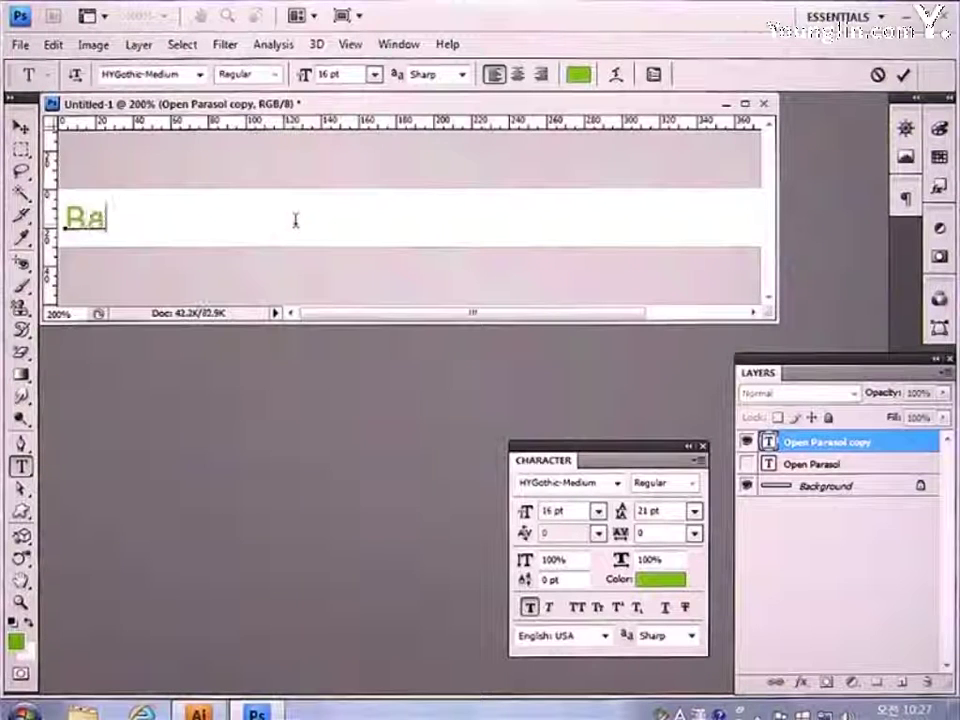
pyautogui.write('rbecue')
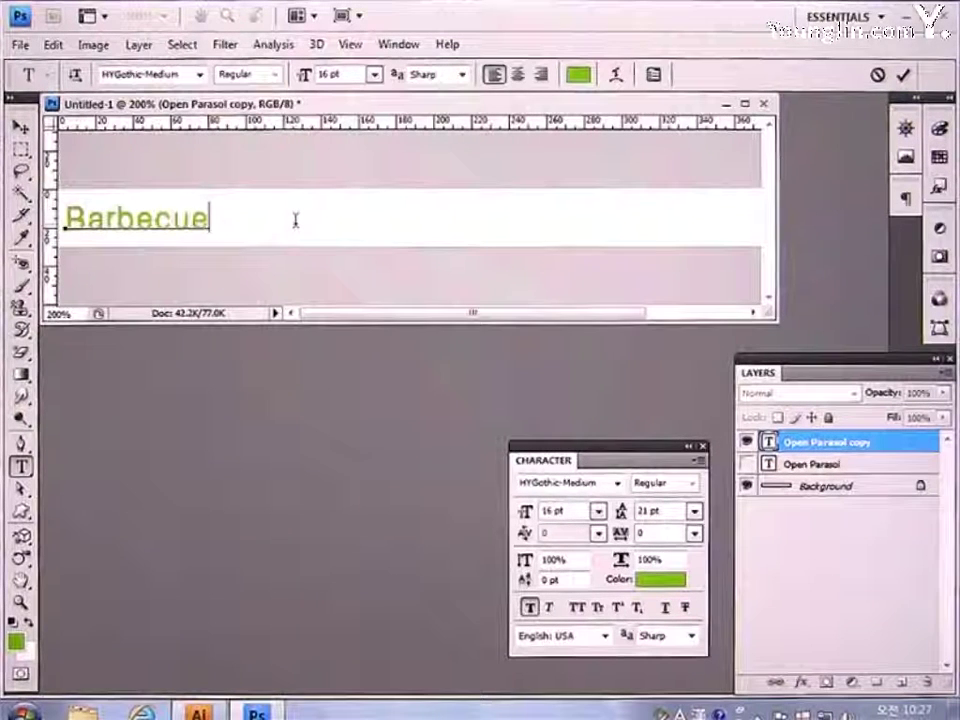
pyautogui.write(' Part')
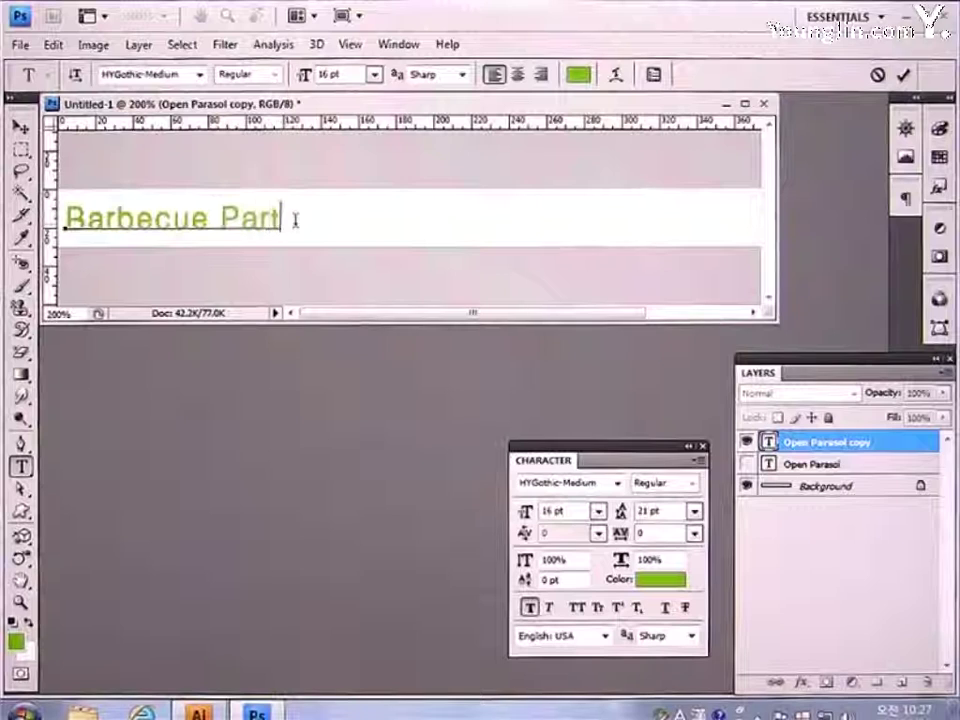
pyautogui.write('y')
pyautogui.click(22, 127)
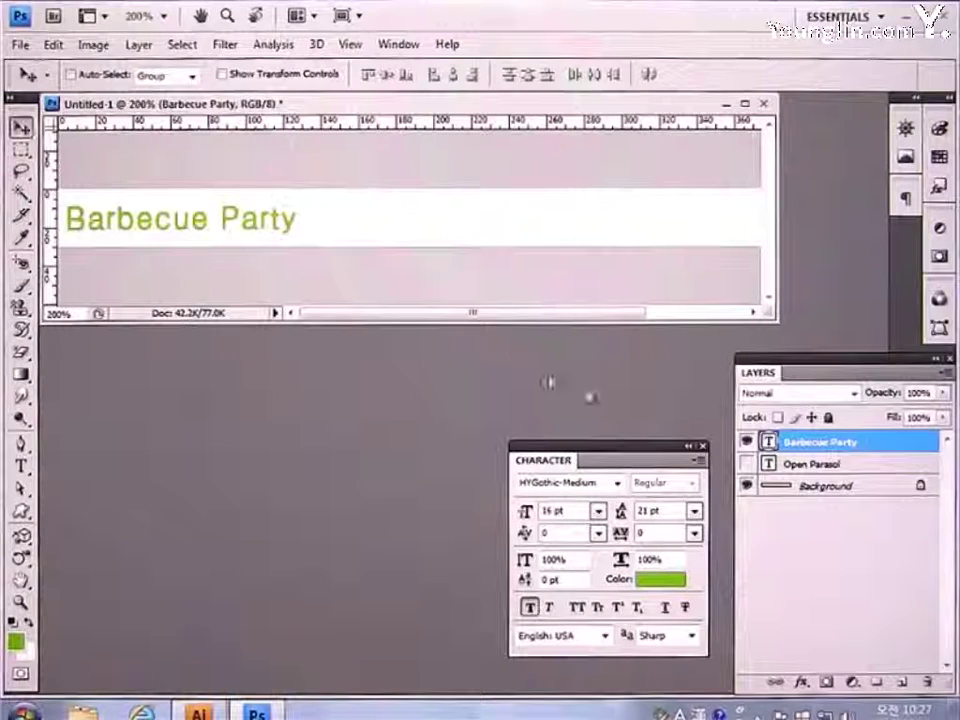
# Duplicate the Barbecue Party text layer, hide the original, and replace the copy's text with "Terrace".
pyautogui.hotkey('ctrl', 'j')
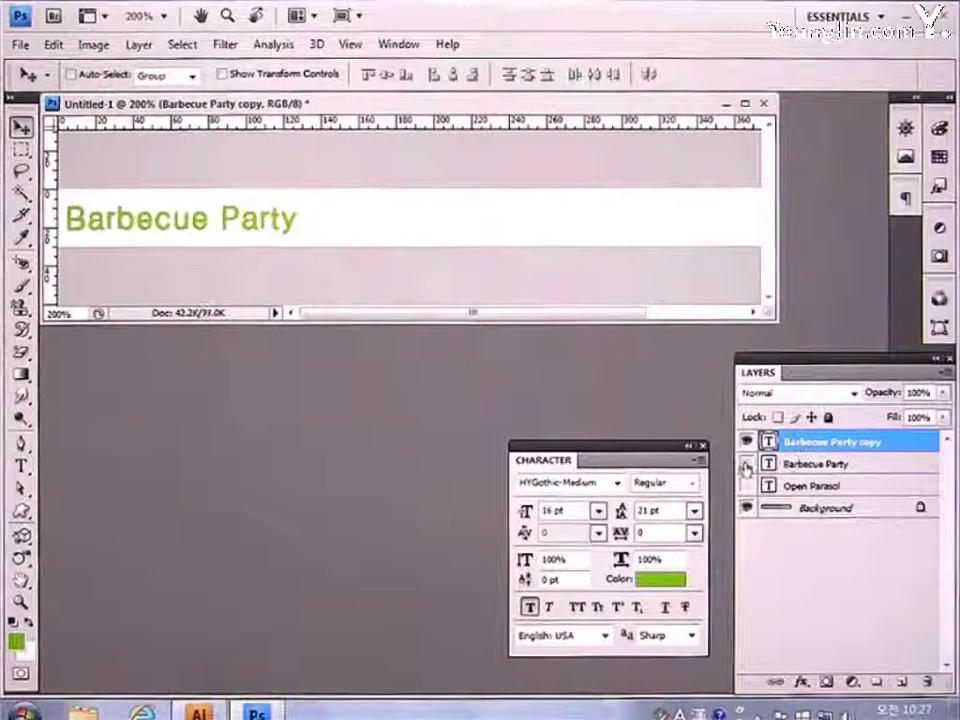
pyautogui.click(21, 464)
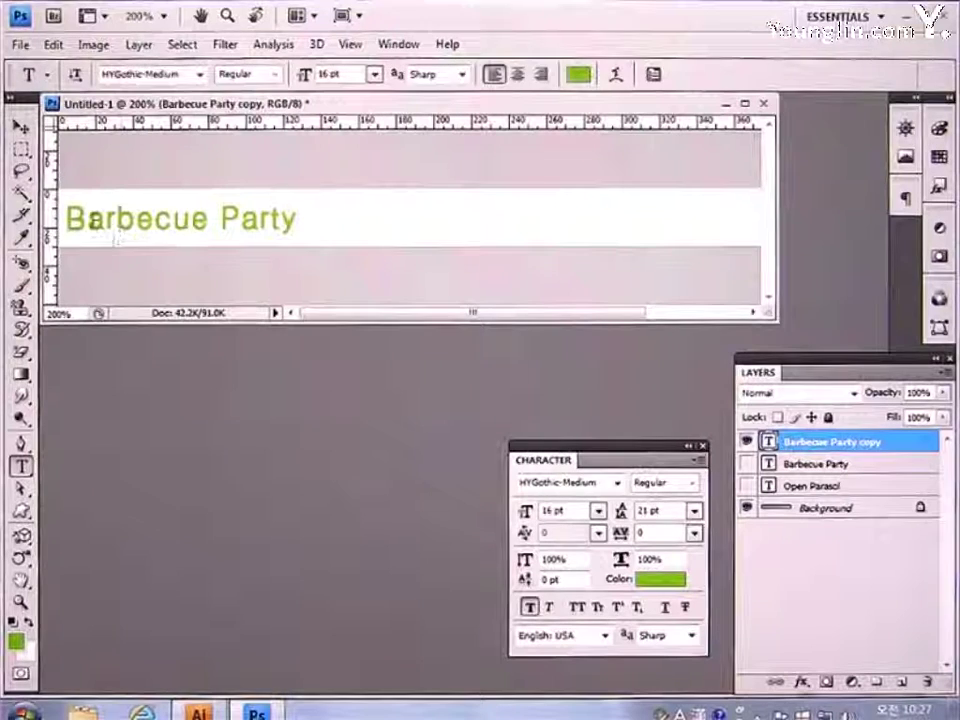
pyautogui.moveTo(81, 218); pyautogui.dragTo(418, 227)
pyautogui.press('BackSpace')
pyautogui.press('BackSpace')
pyautogui.write('T')
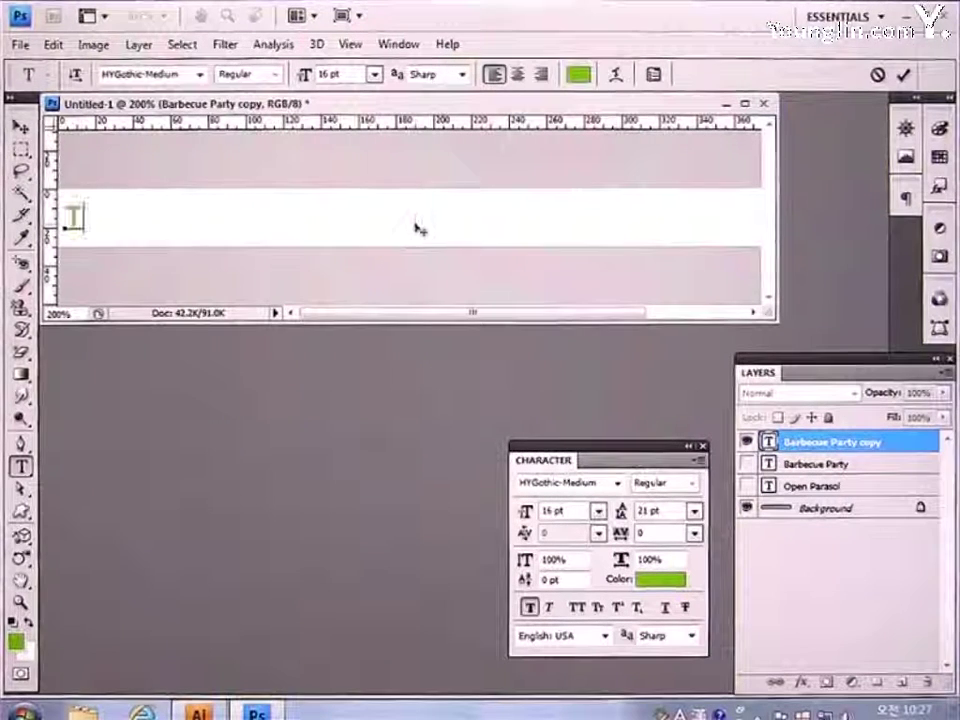
pyautogui.write('errac')
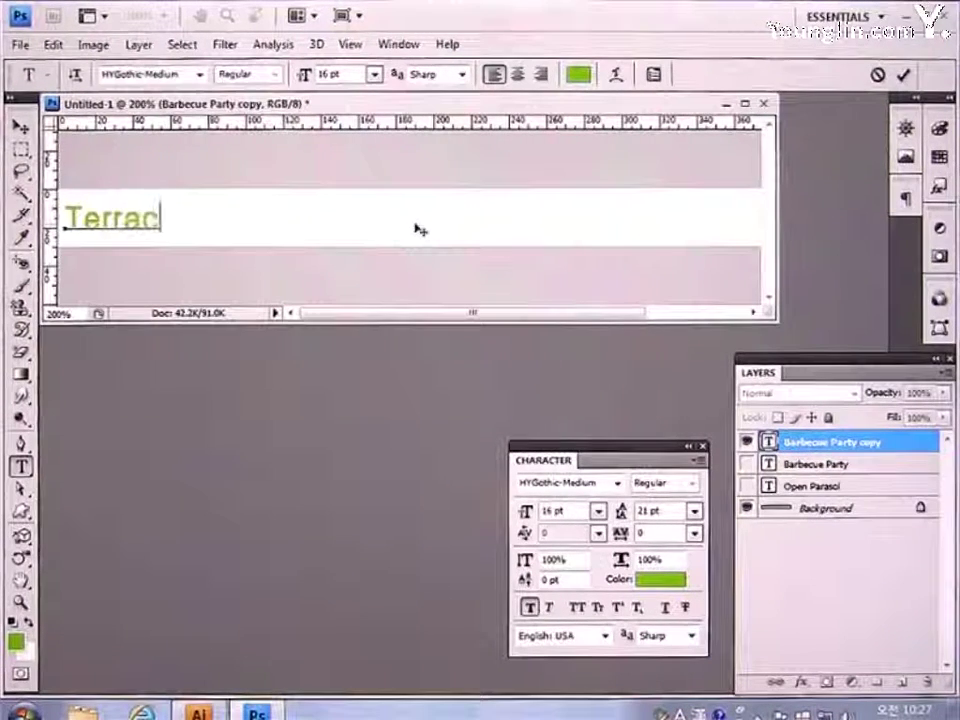
pyautogui.write('e')
pyautogui.click(22, 128)
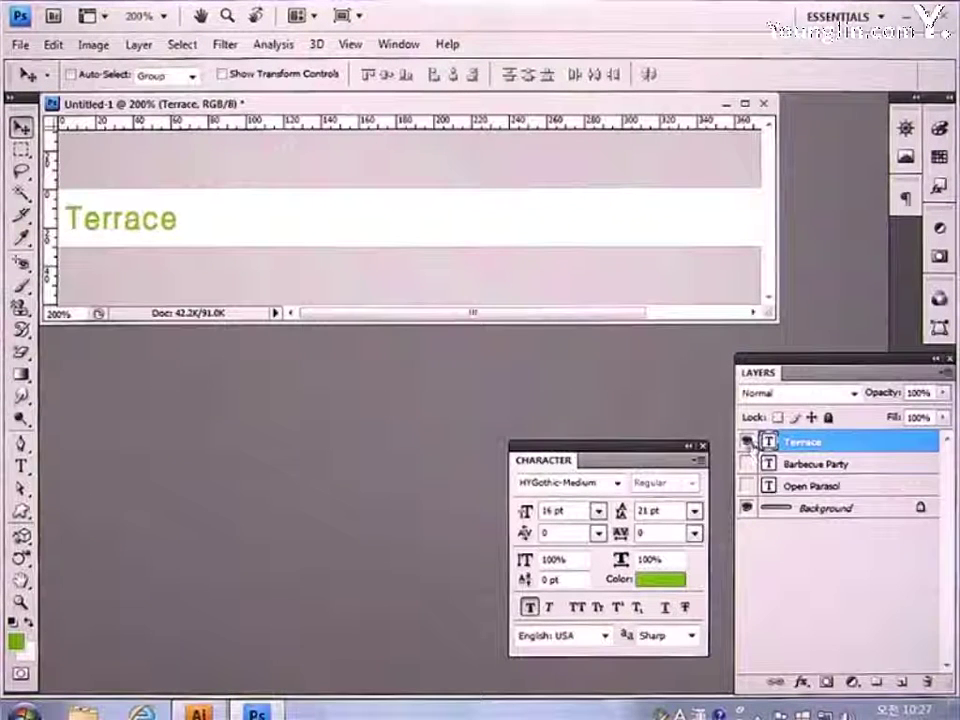
# Show only the Open Parasol text over the background and export it as a GIF in the 작업 folder, with a file name beginning with titlebar.
pyautogui.click(747, 441)
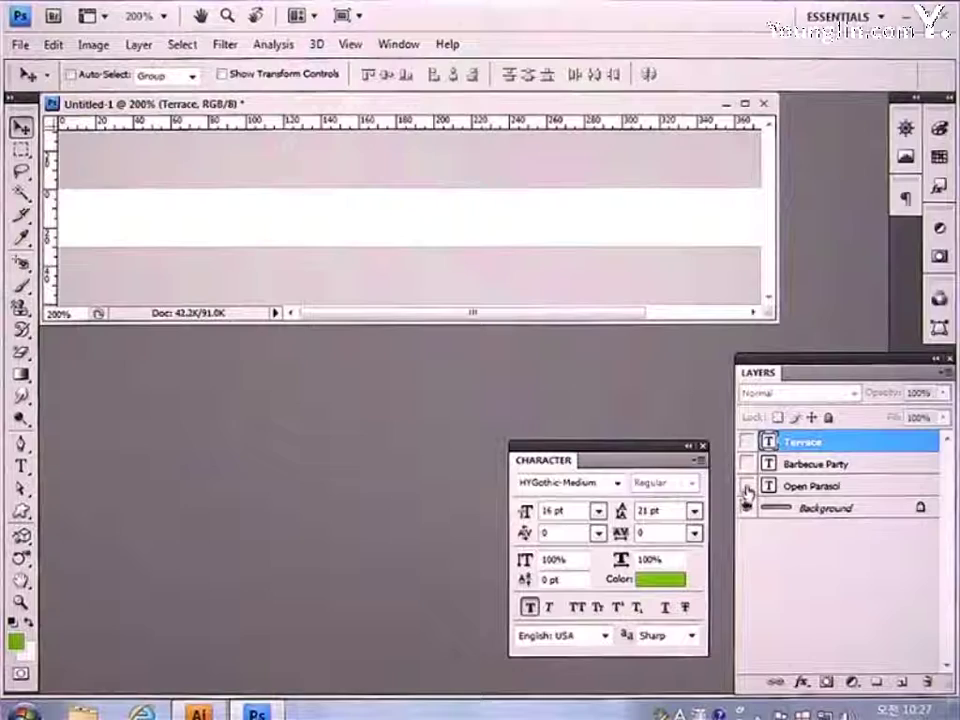
pyautogui.click(746, 486)
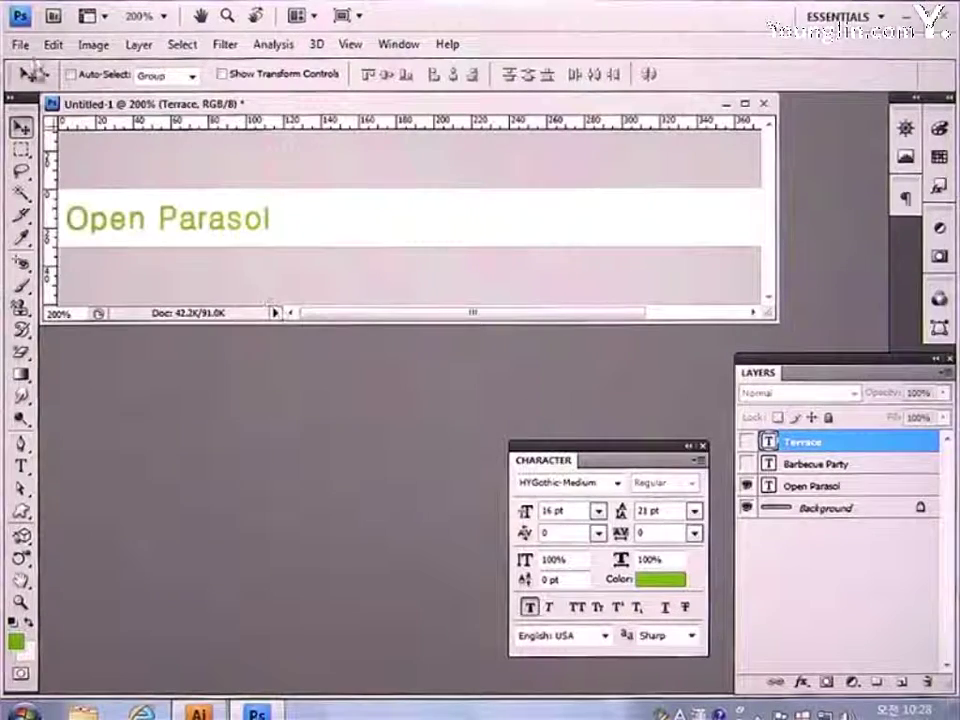
pyautogui.click(20, 44)
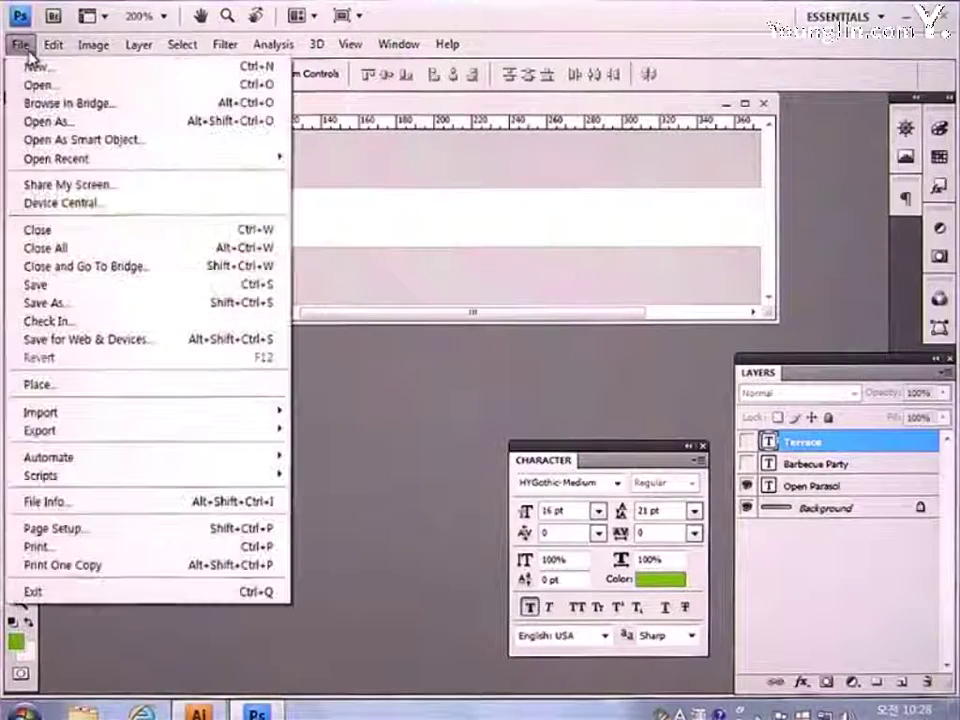
pyautogui.click(88, 341)
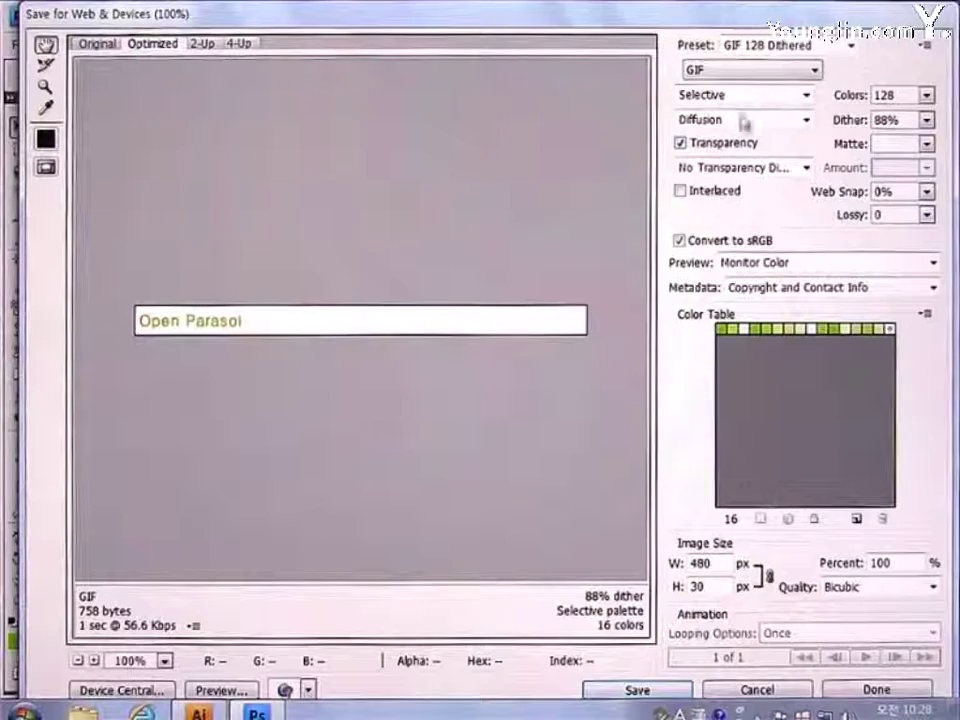
pyautogui.click(639, 690)
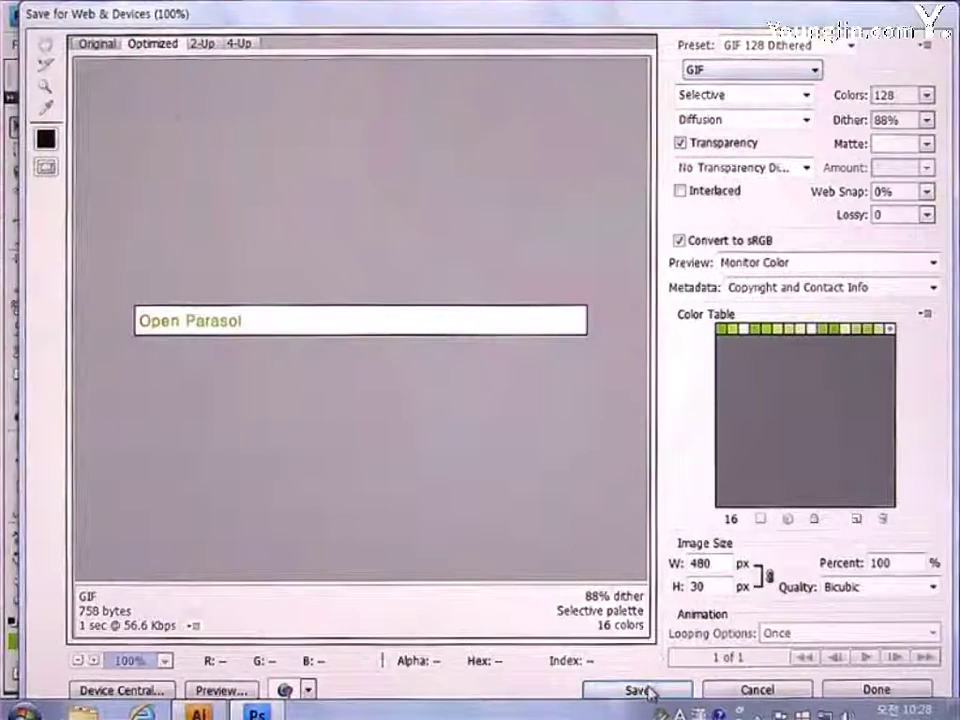
pyautogui.click(445, 592)
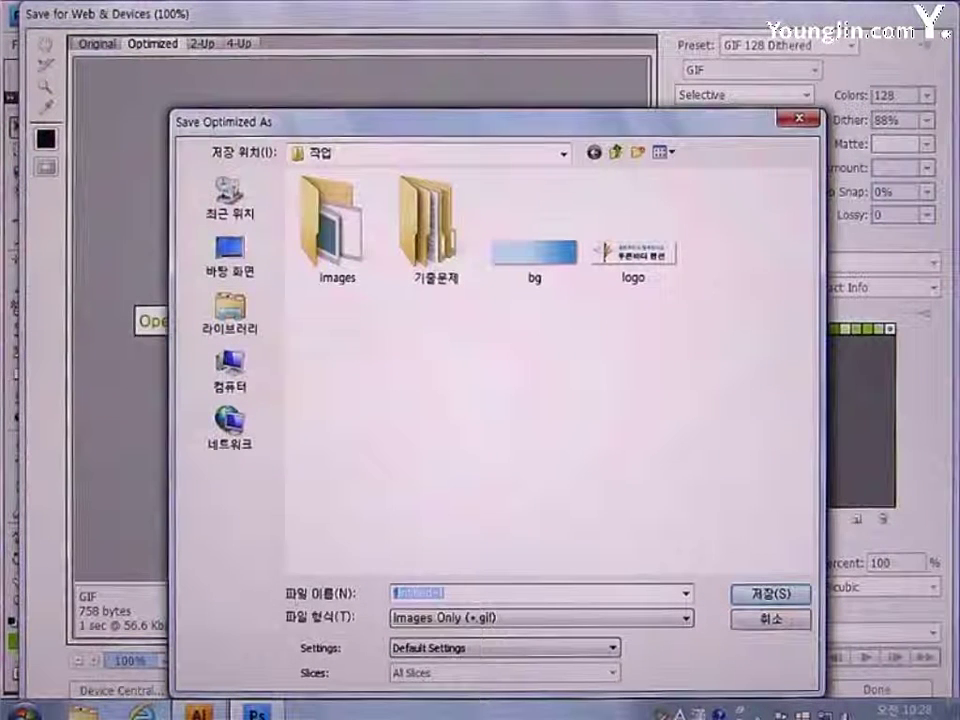
pyautogui.write('tit')
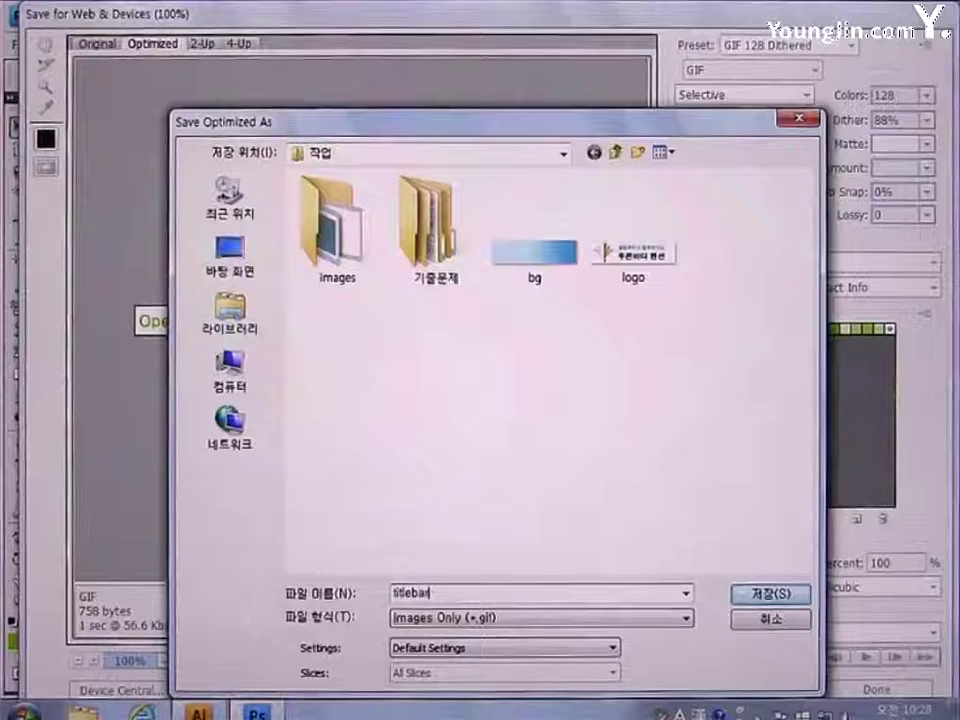
pyautogui.press('Return')
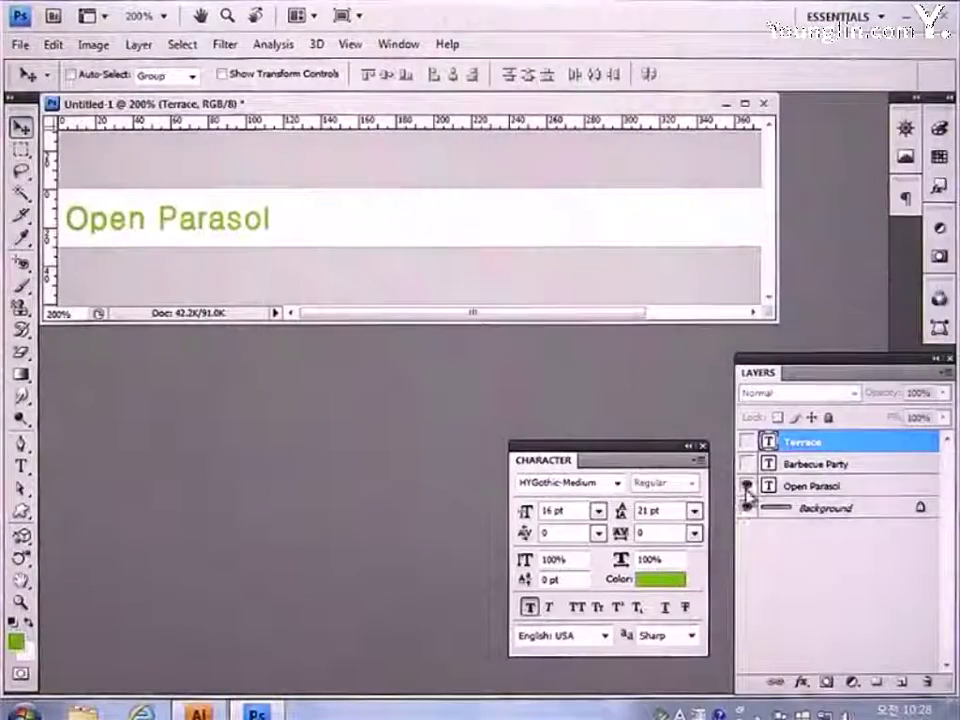
# Show only the Barbecue Party text over the background and export it as the GIF titlebar1_2 in the 작업 folder.
pyautogui.click(746, 486)
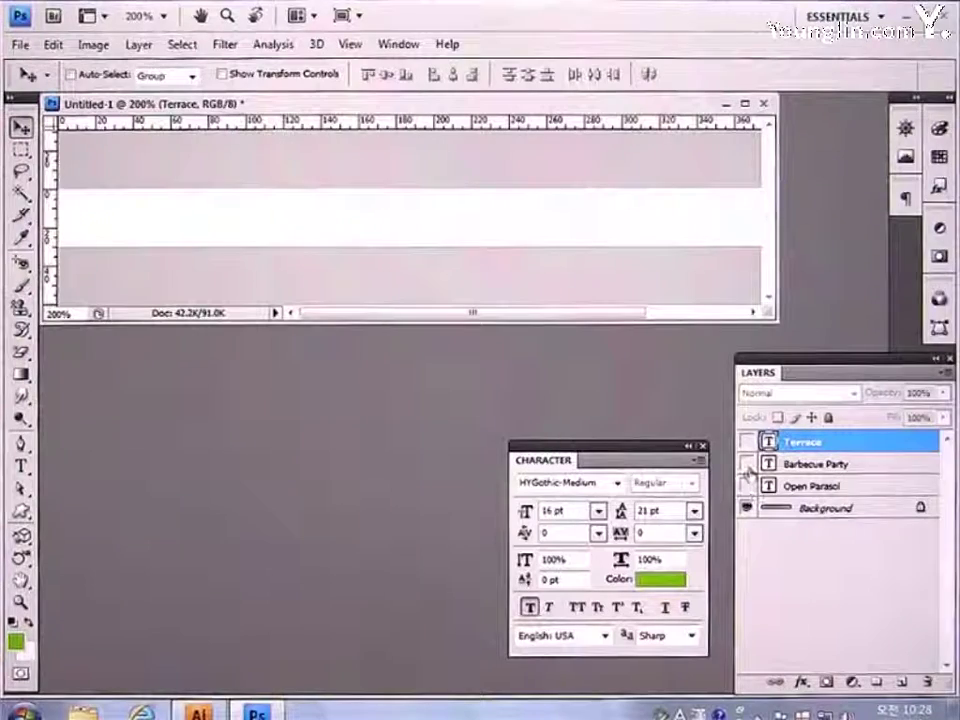
pyautogui.click(746, 464)
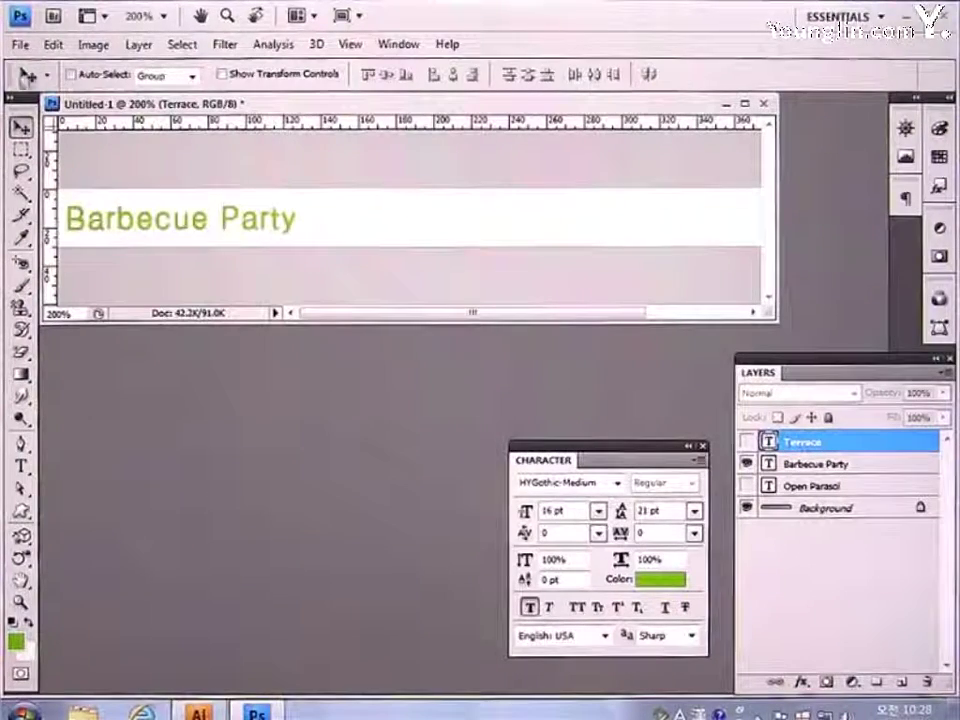
pyautogui.click(20, 44)
pyautogui.click(114, 339)
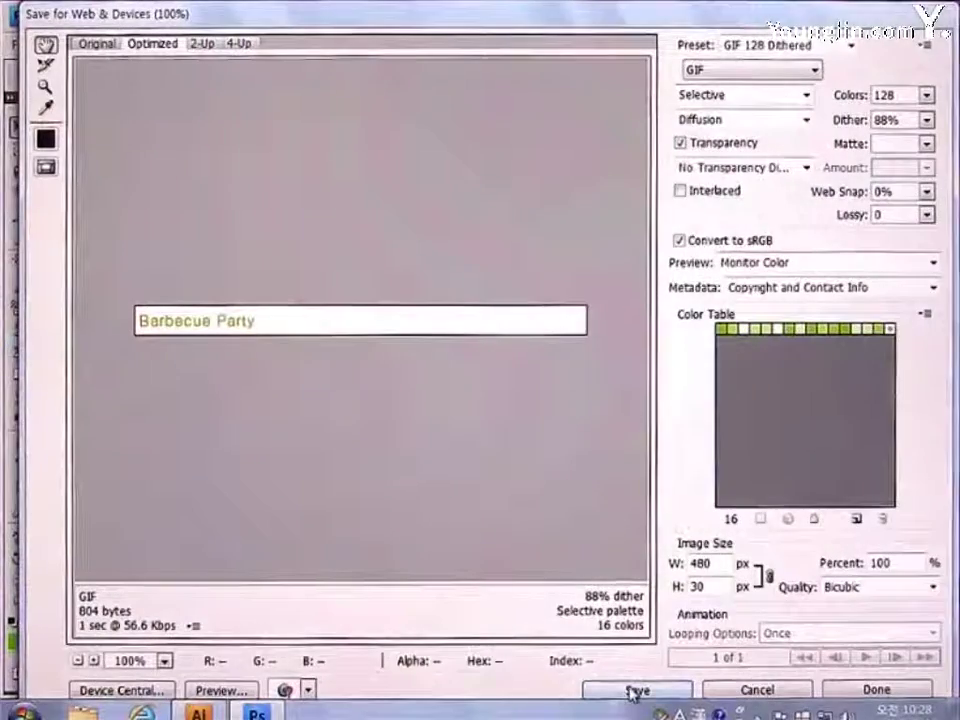
pyautogui.click(636, 690)
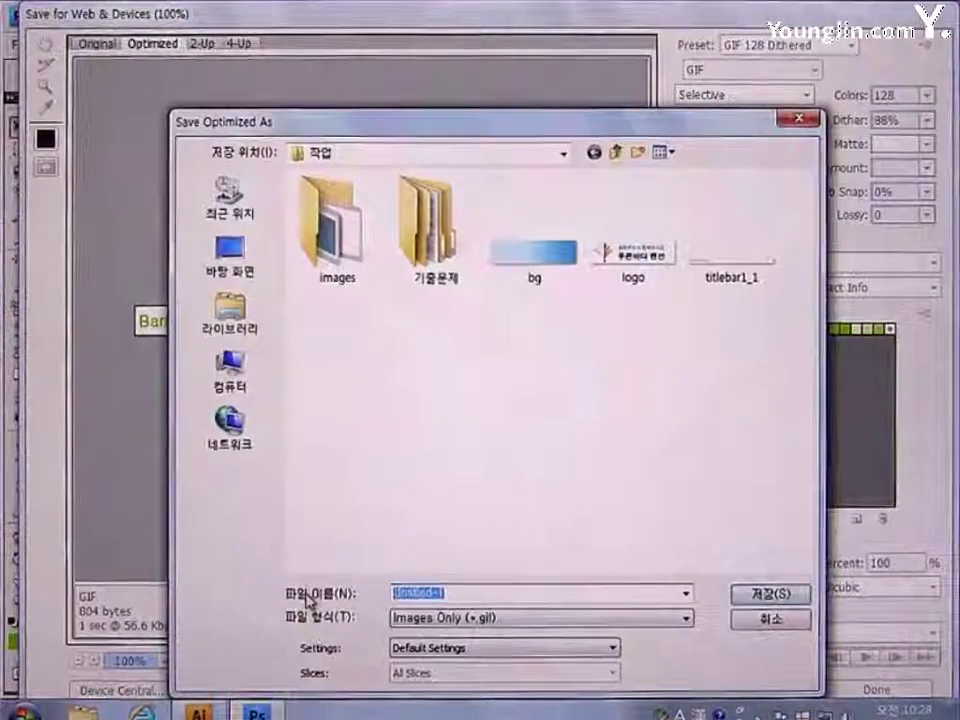
pyautogui.write('t')
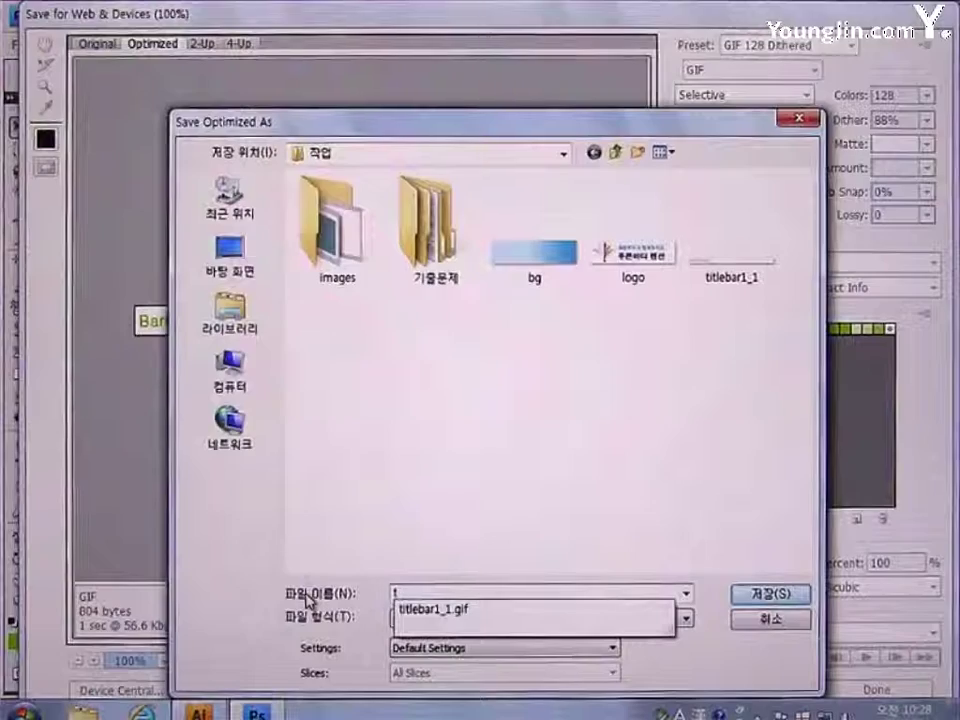
pyautogui.write('itlebar1_1')
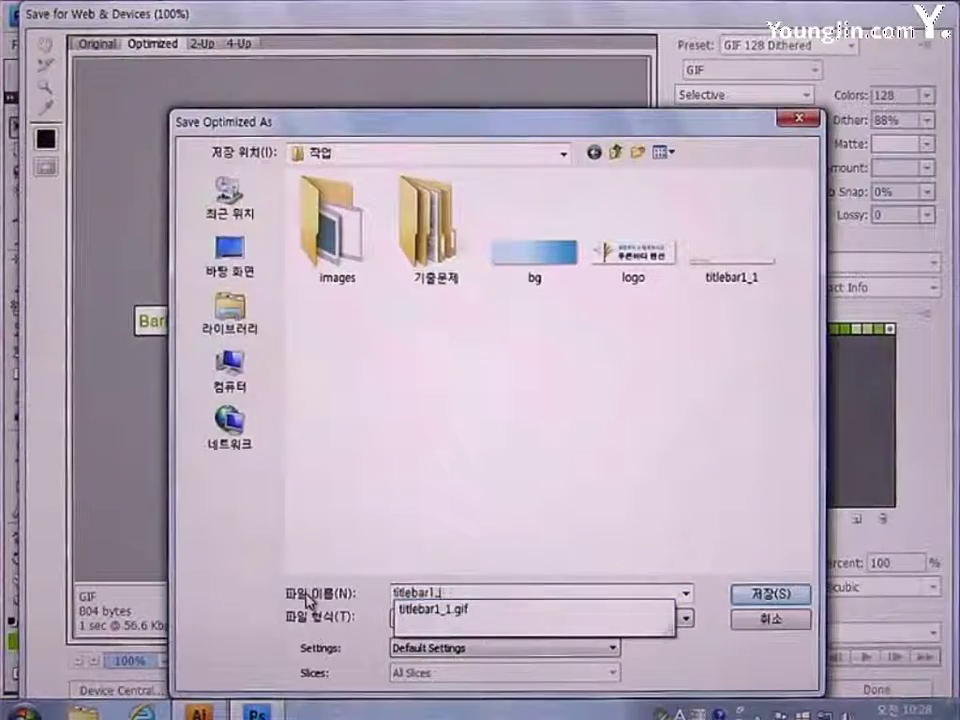
pyautogui.press('Return')
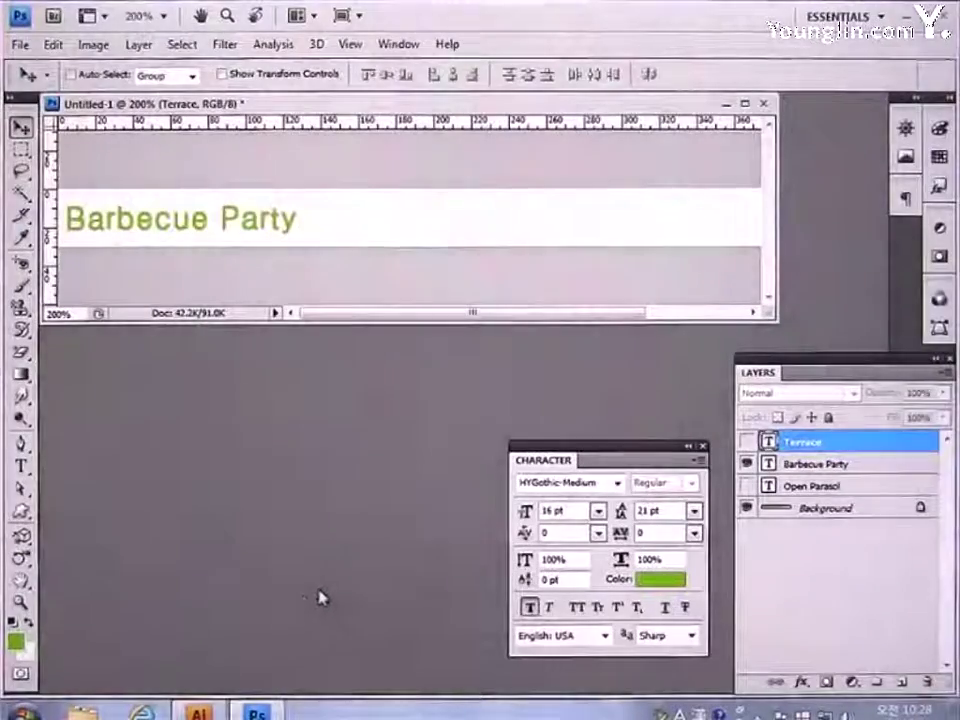
# Show only the Terrace text over the background and export it as the GIF titlebar2_1 in the 작업 folder.
pyautogui.click(746, 464)
pyautogui.click(746, 441)
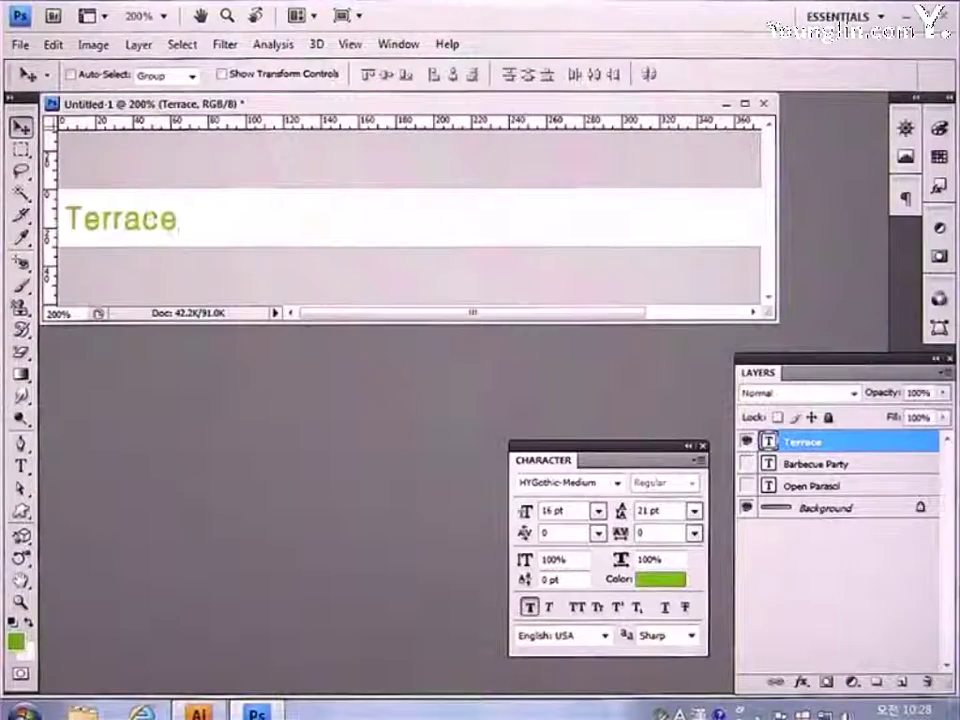
pyautogui.click(20, 44)
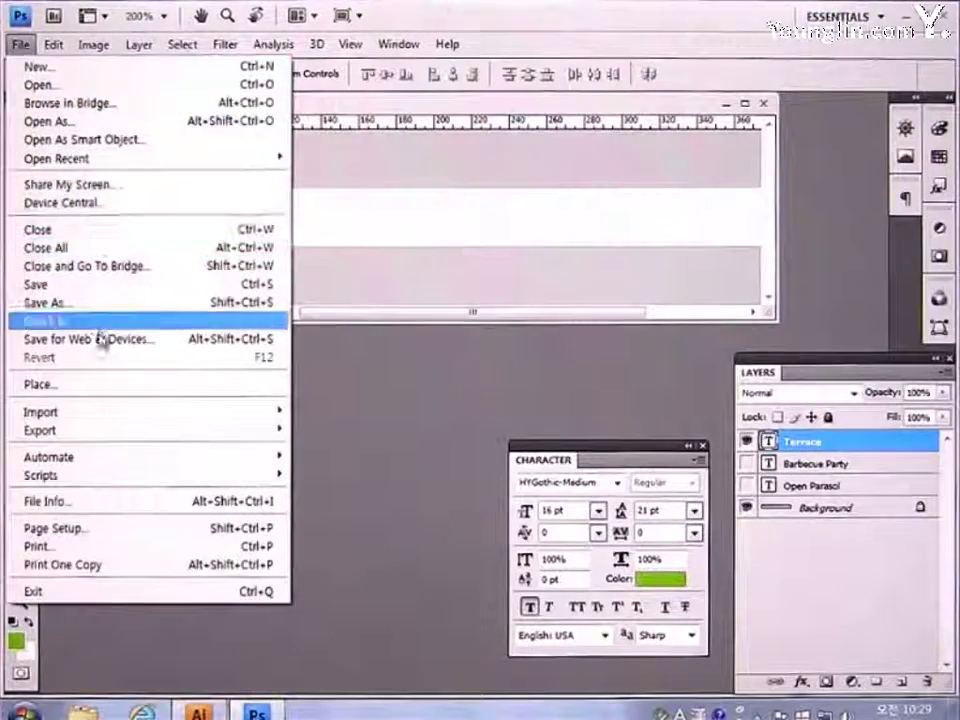
pyautogui.click(100, 339)
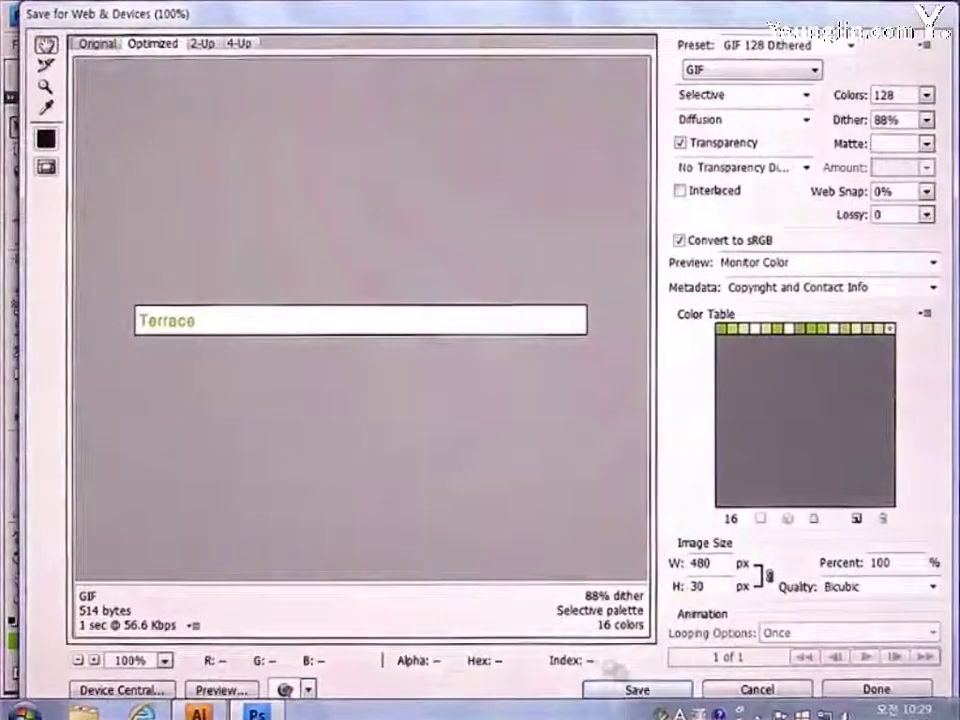
pyautogui.click(637, 689)
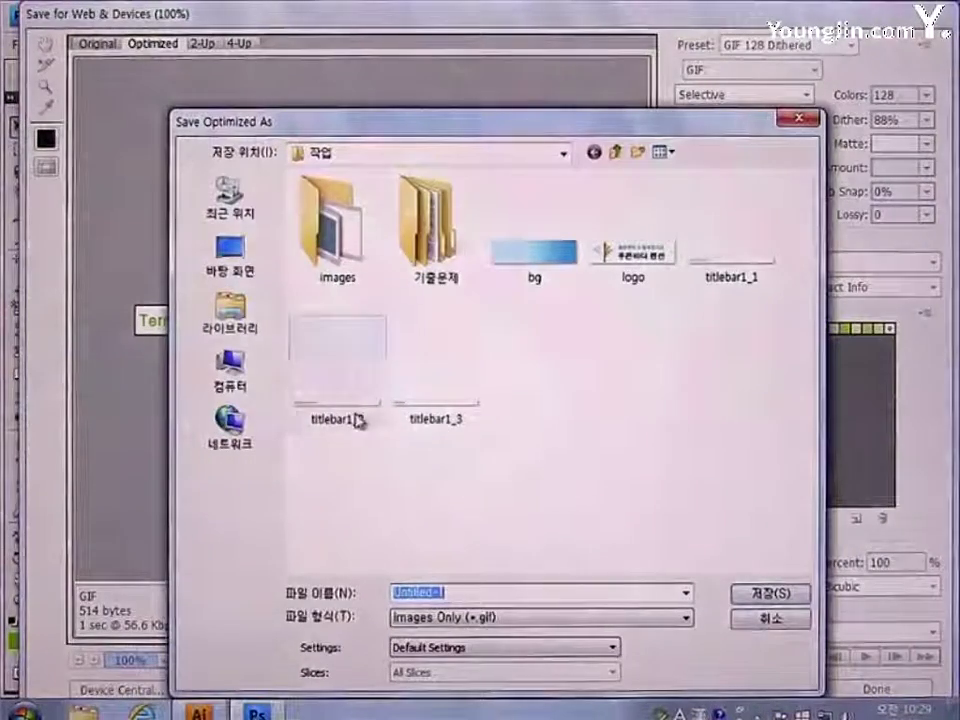
pyautogui.click(358, 421)
pyautogui.doubleClick(442, 593)
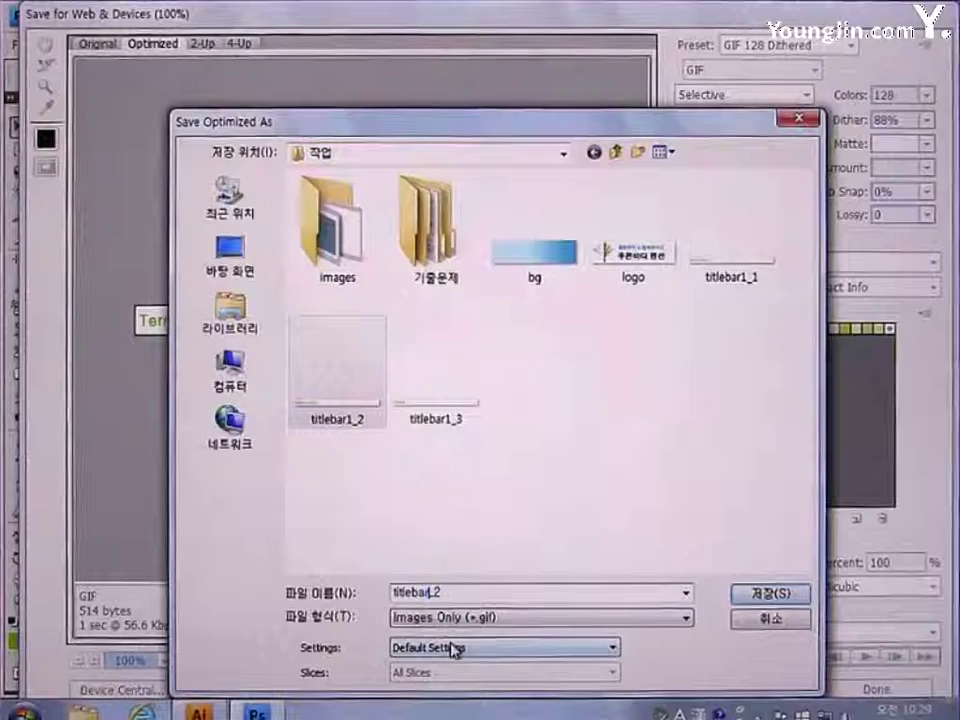
pyautogui.press('Delete')
pyautogui.write('2')
pyautogui.press('End')
pyautogui.press('BackSpace')
pyautogui.write('1')
pyautogui.press('Return')
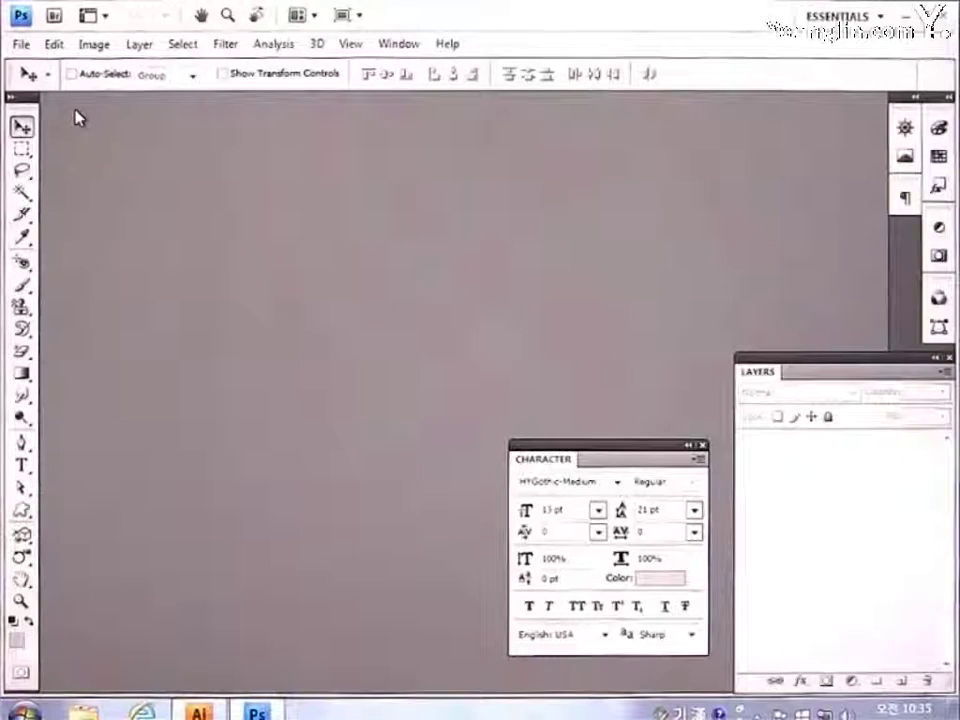
# Create a new 1000 × 30 px RGB document at 72 pixels/inch with a white background and view it at 100%.
pyautogui.click(22, 46)
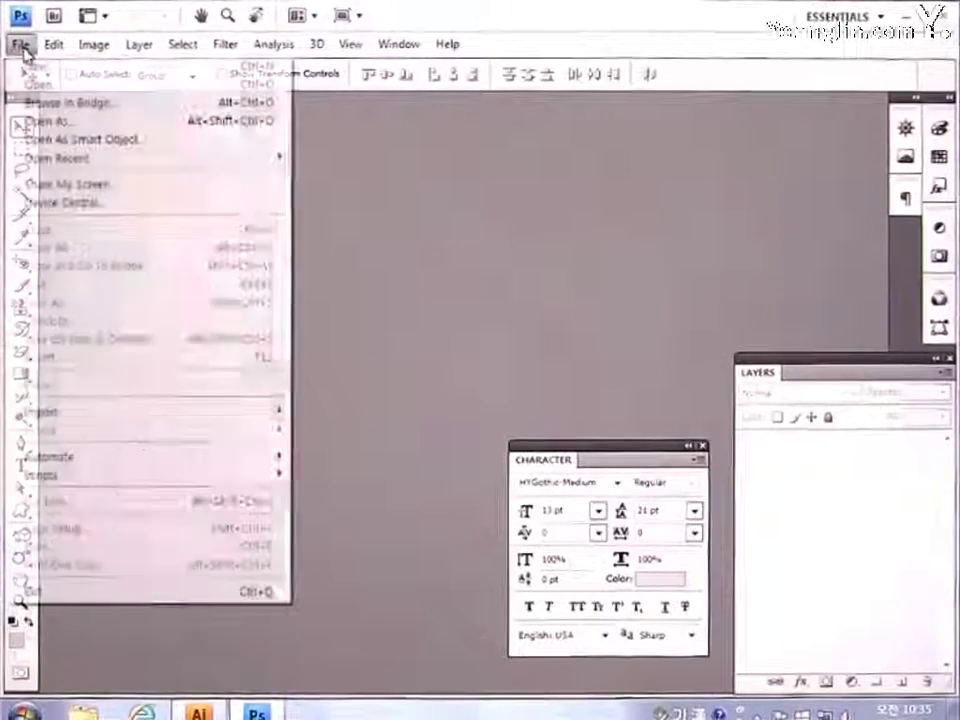
pyautogui.click(38, 66)
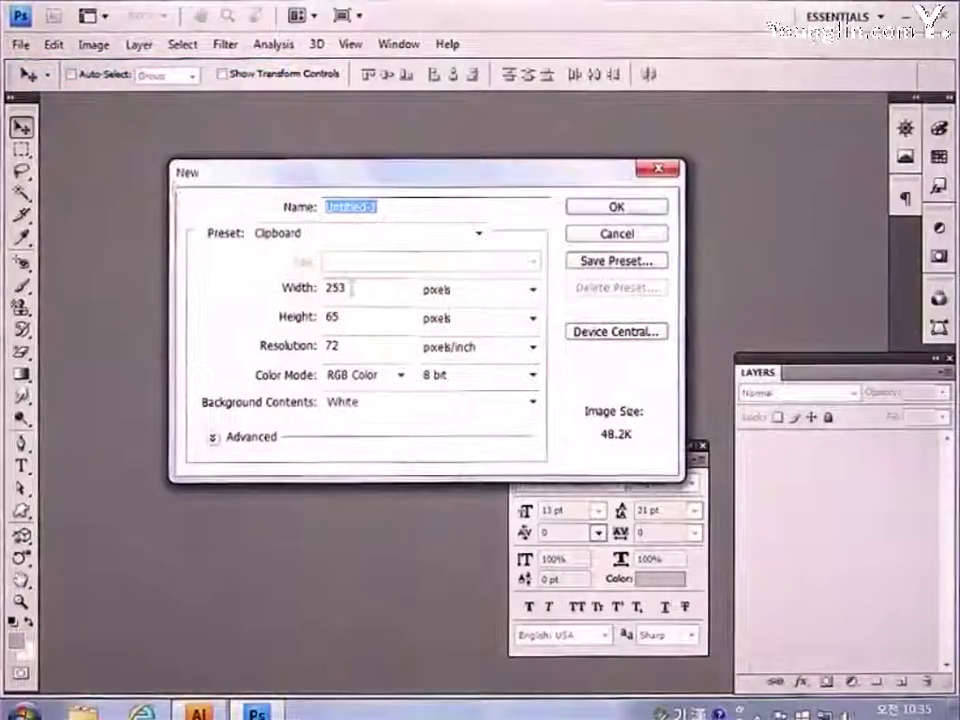
pyautogui.moveTo(352, 288); pyautogui.dragTo(178, 296)
pyautogui.write('10')
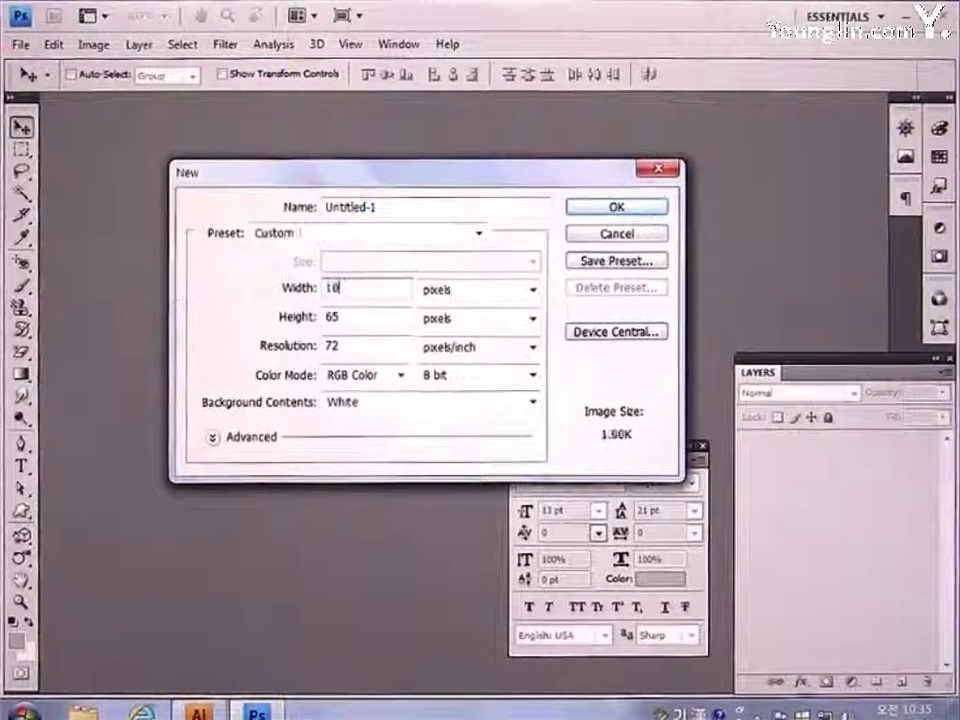
pyautogui.write('00')
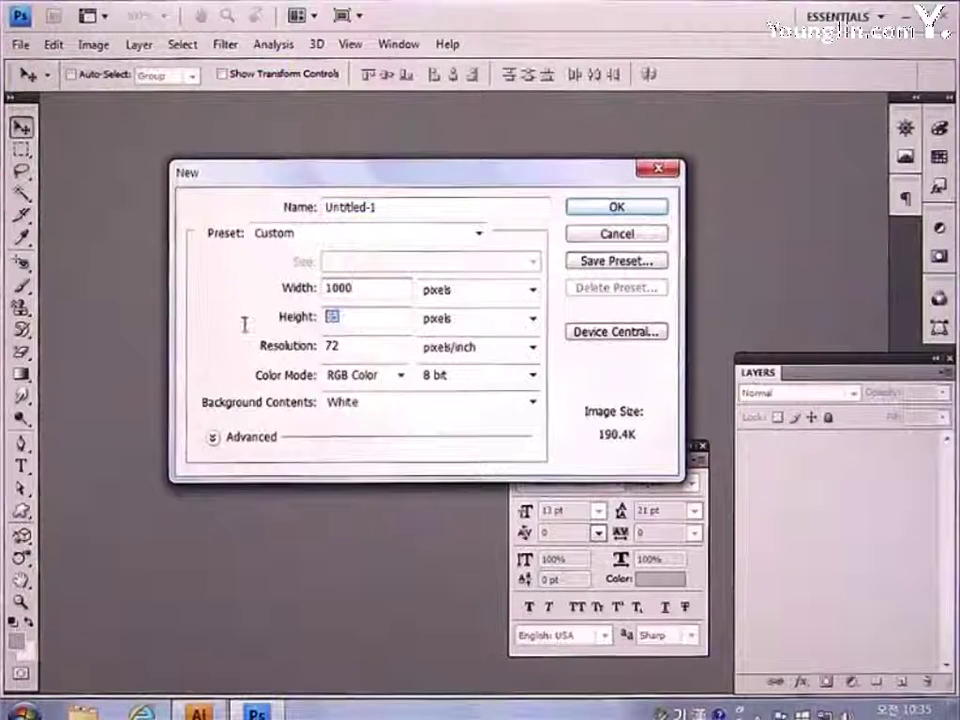
pyautogui.write('30')
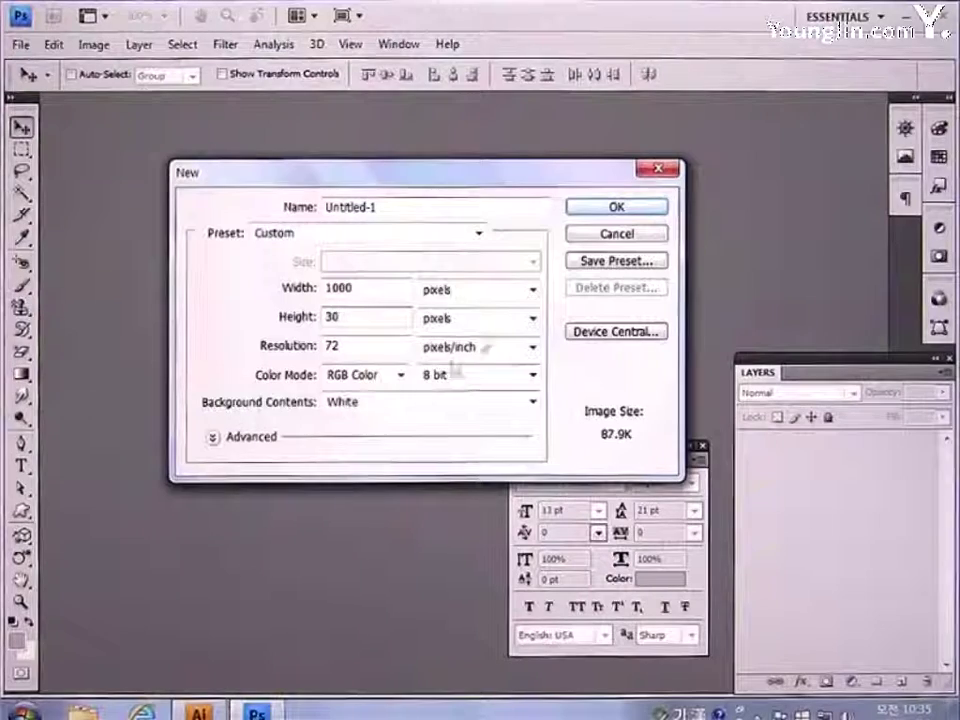
pyautogui.click(601, 210)
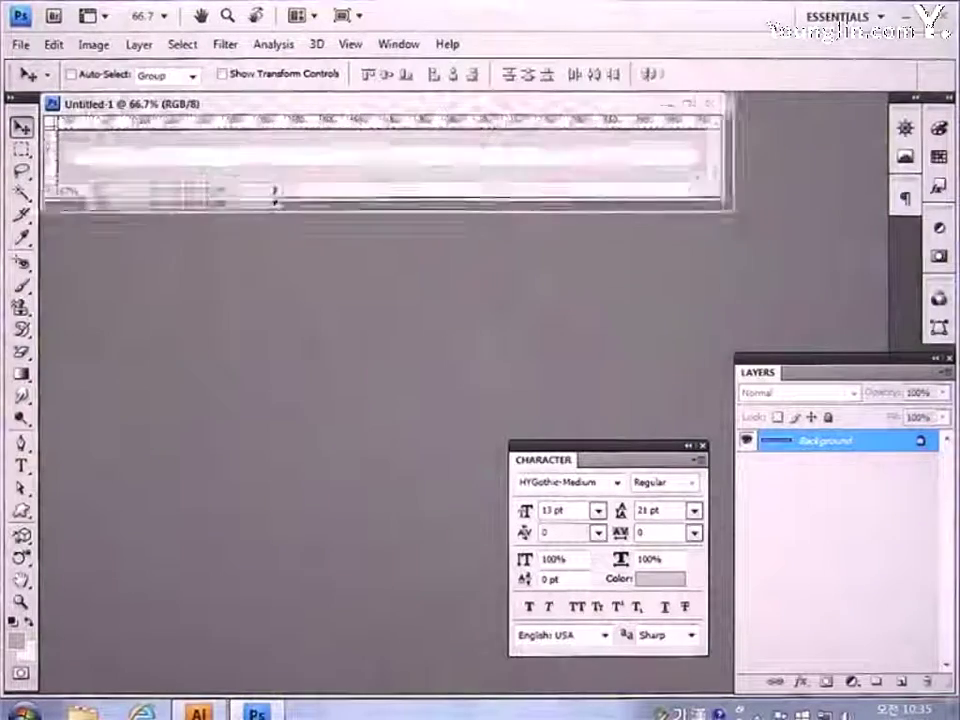
pyautogui.doubleClick(21, 602)
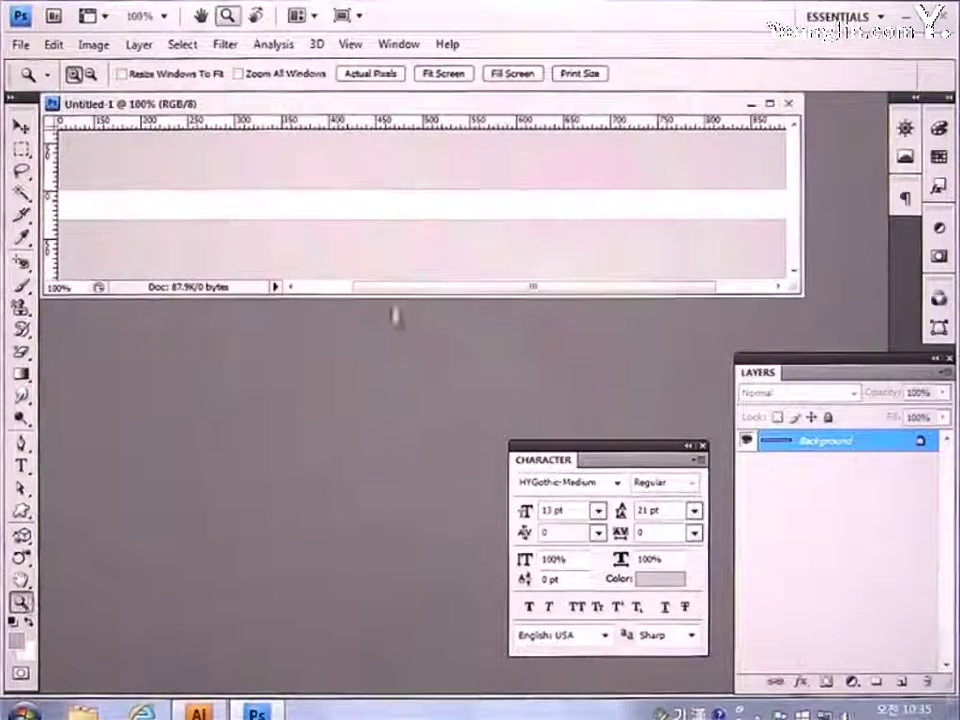
pyautogui.moveTo(366, 291); pyautogui.dragTo(306, 294)
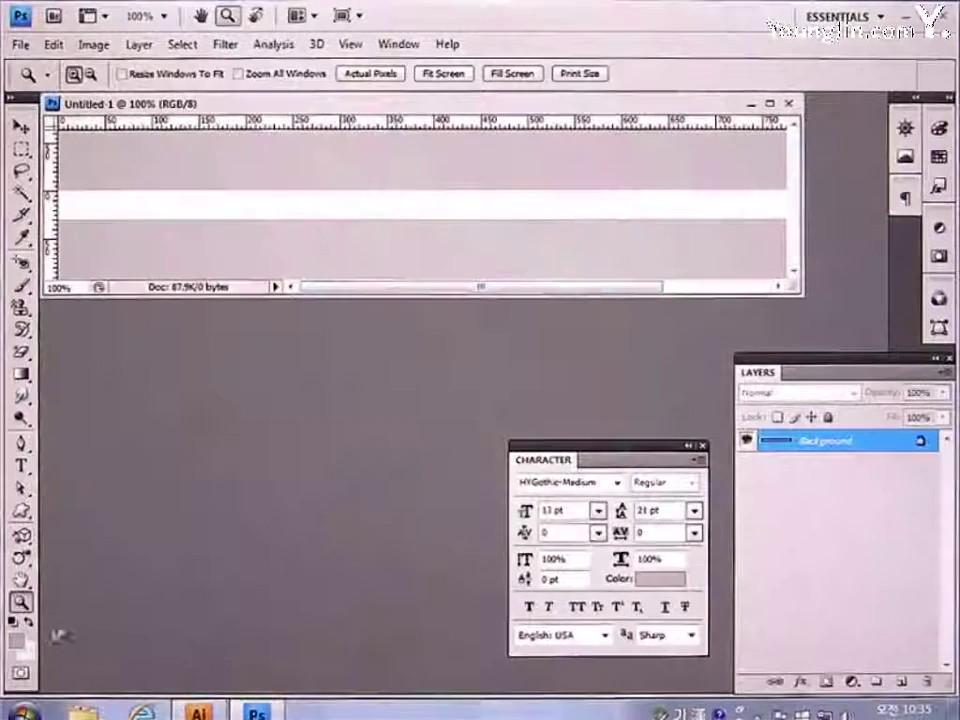
# Set the foreground colour to #EFEFEF and fill the new document's background with it.
pyautogui.click(15, 639)
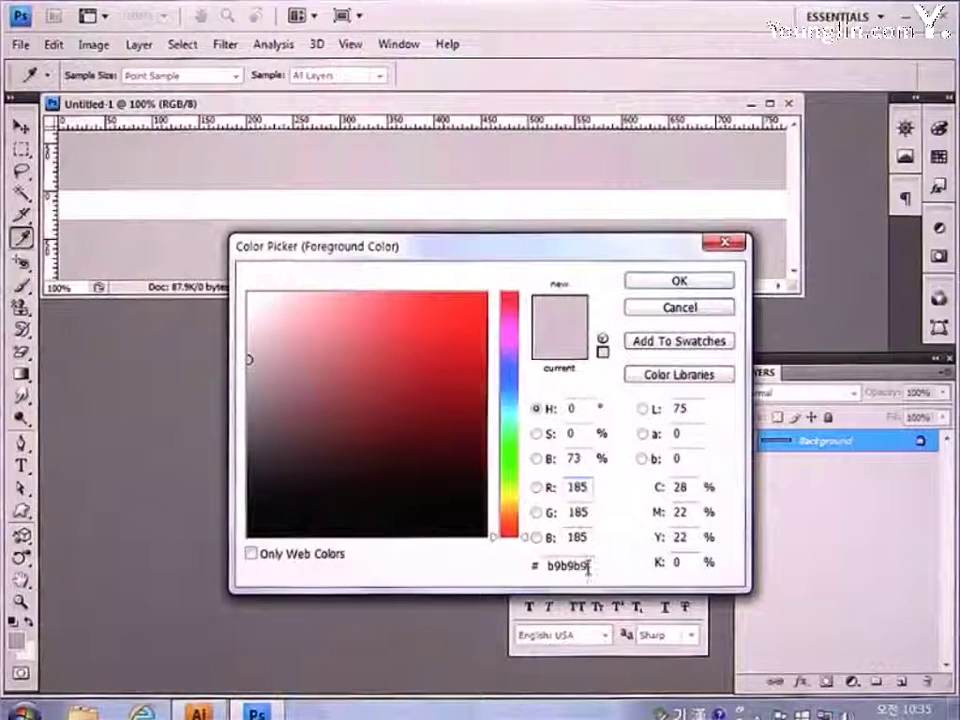
pyautogui.doubleClick(589, 567)
pyautogui.write('E')
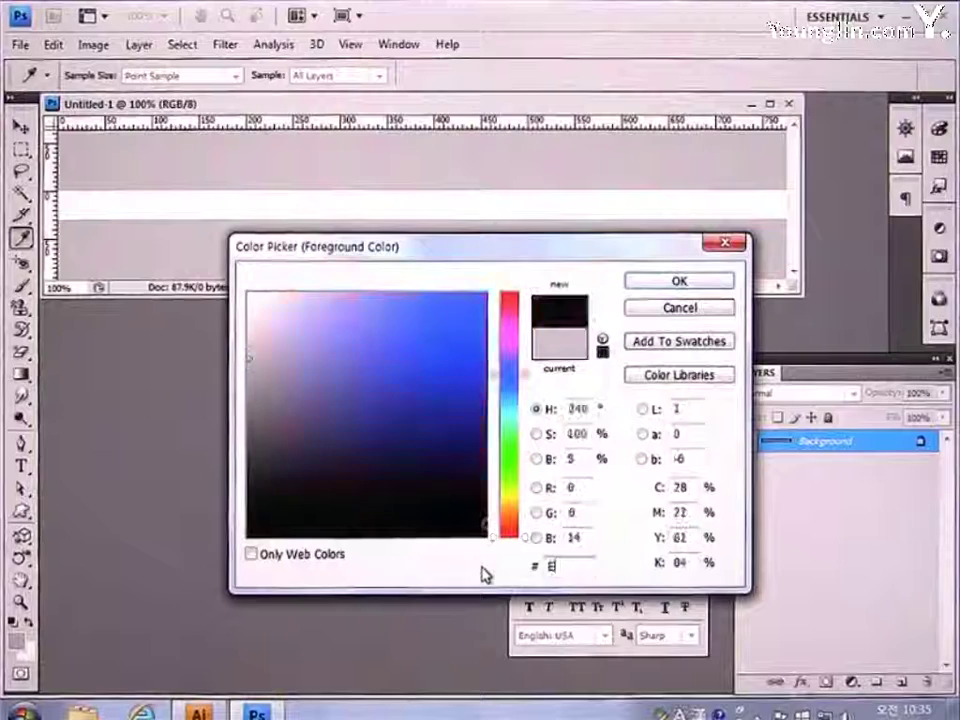
pyautogui.write('FEFEF')
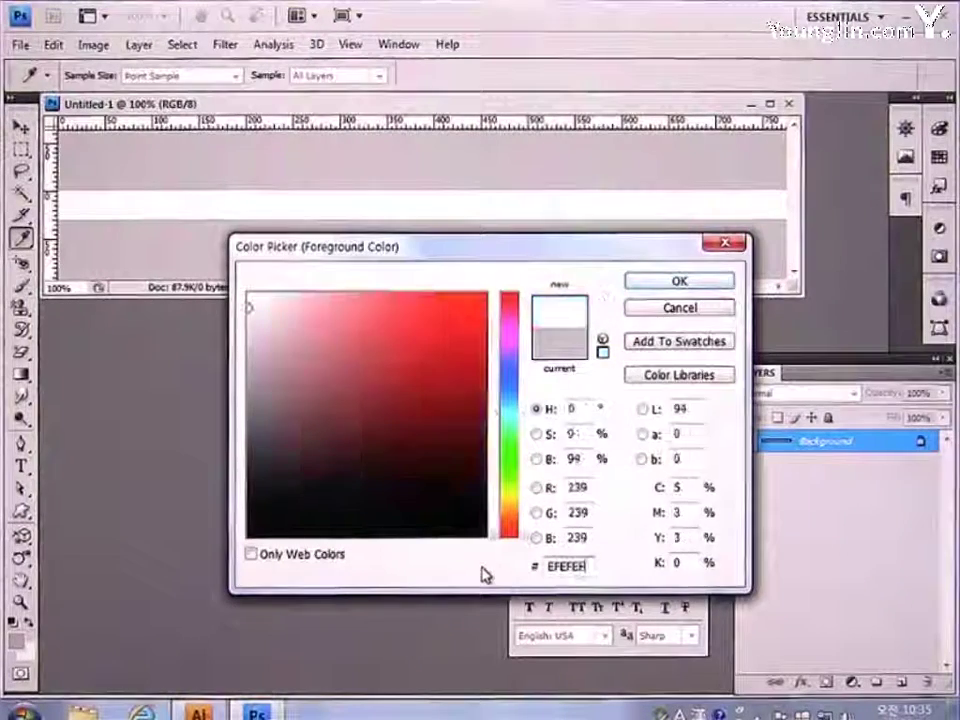
pyautogui.press('Return')
pyautogui.press('z')
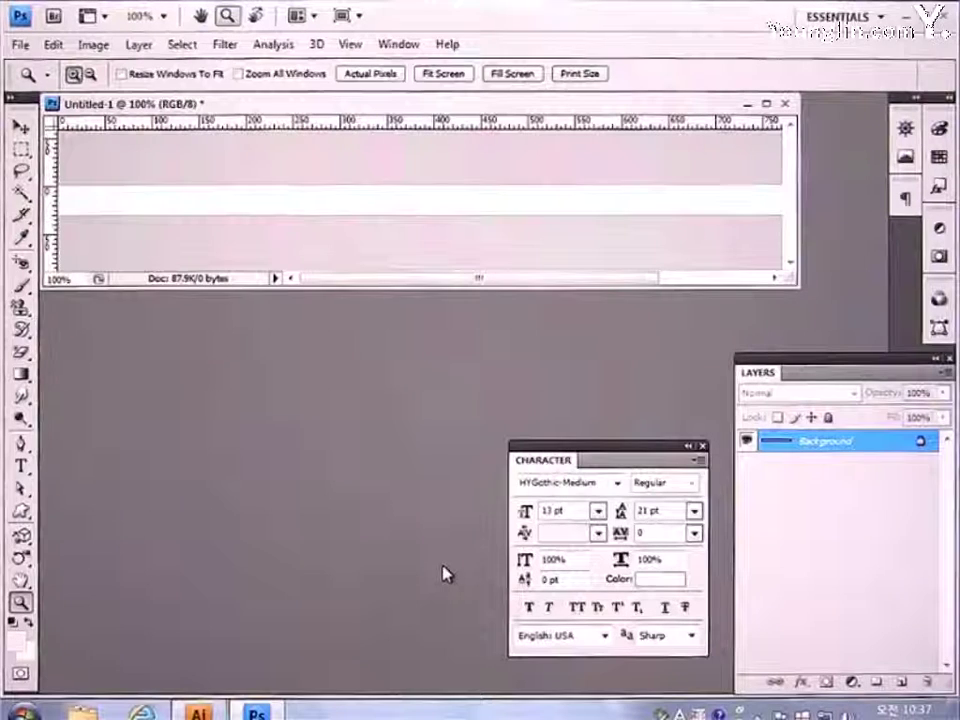
# Set up the Type tool with HYGothic-Medium at 13 pt and the text colour #B9B9B9.
pyautogui.click(22, 467)
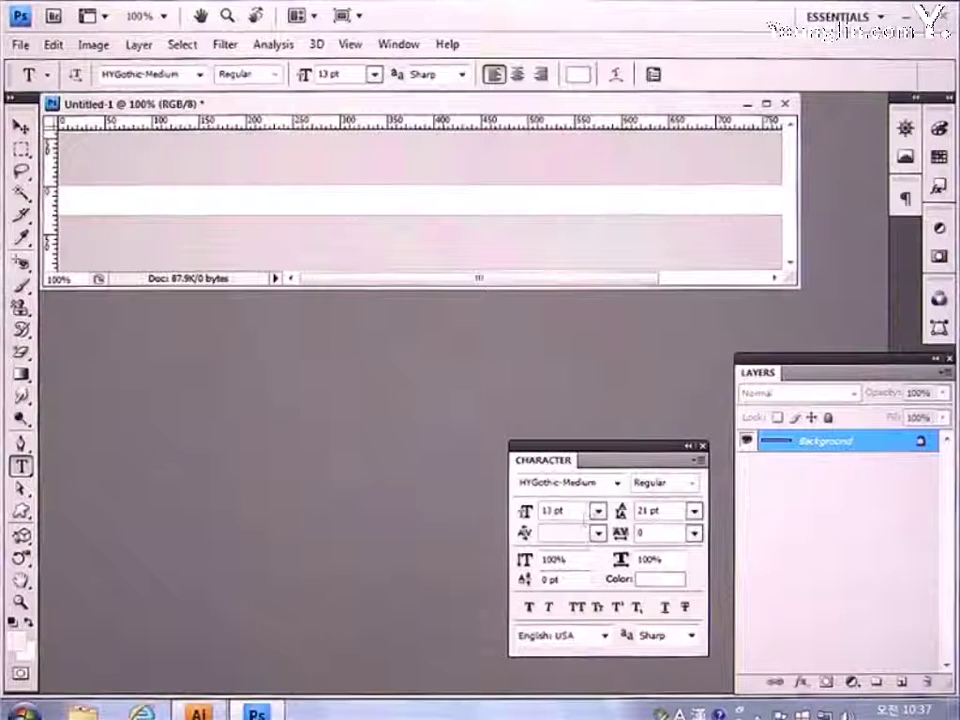
pyautogui.click(617, 483)
pyautogui.click(617, 11)
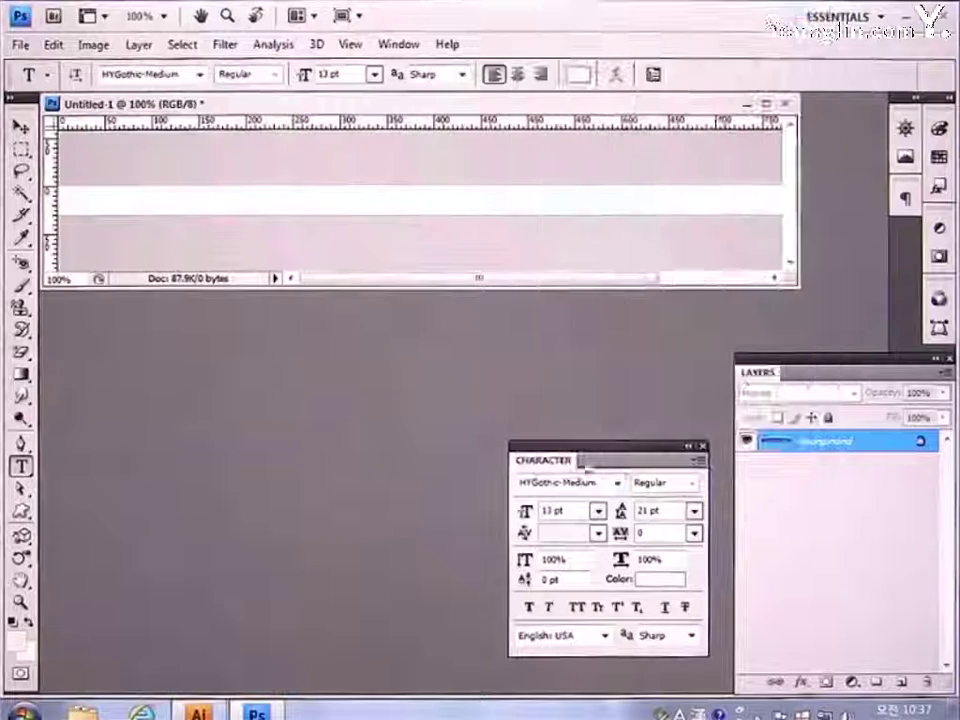
pyautogui.click(560, 510)
pyautogui.write('18')
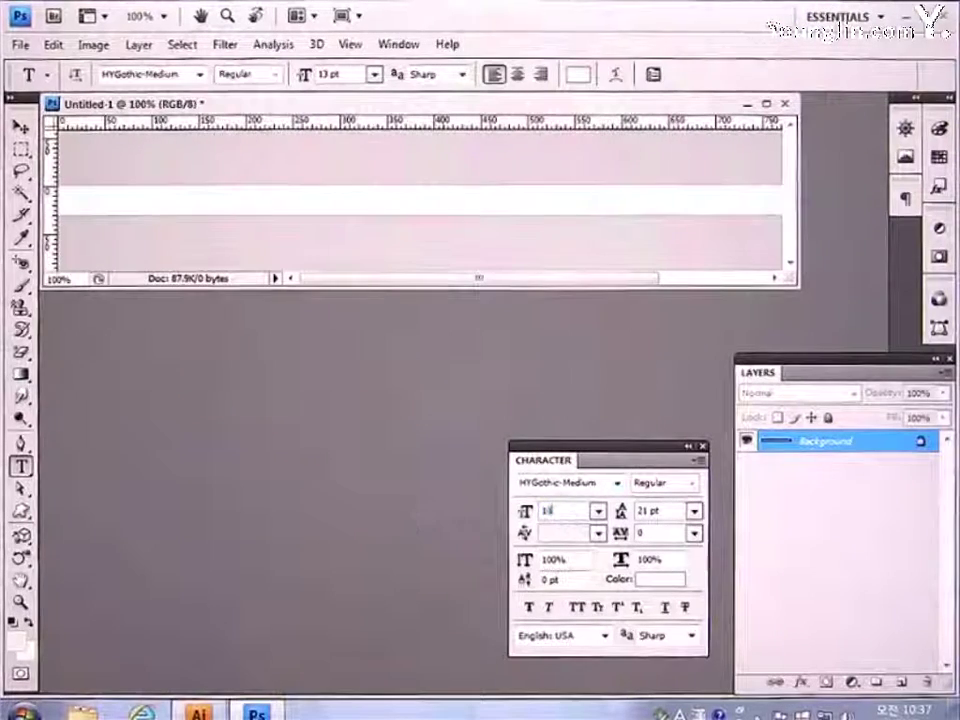
pyautogui.click(657, 580)
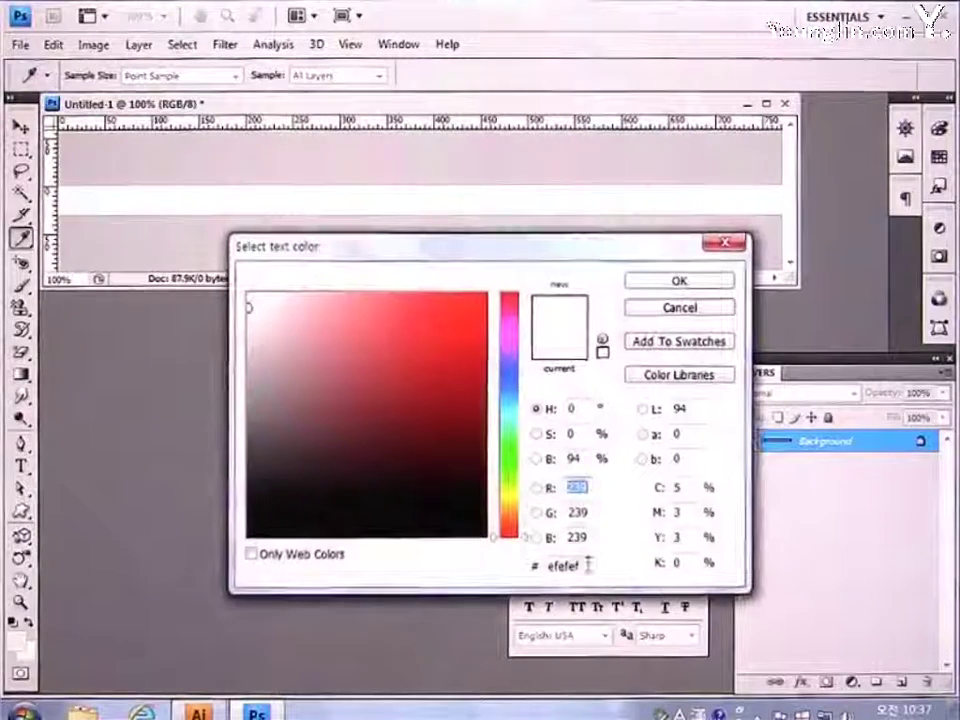
pyautogui.click(587, 565)
pyautogui.write('b9')
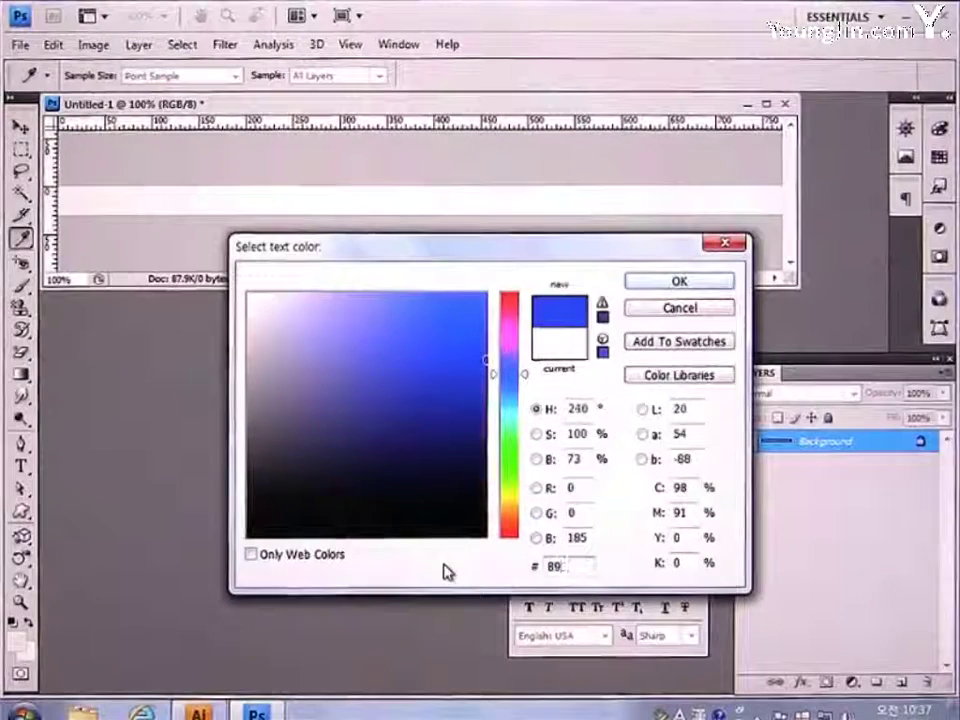
pyautogui.write('b9b9')
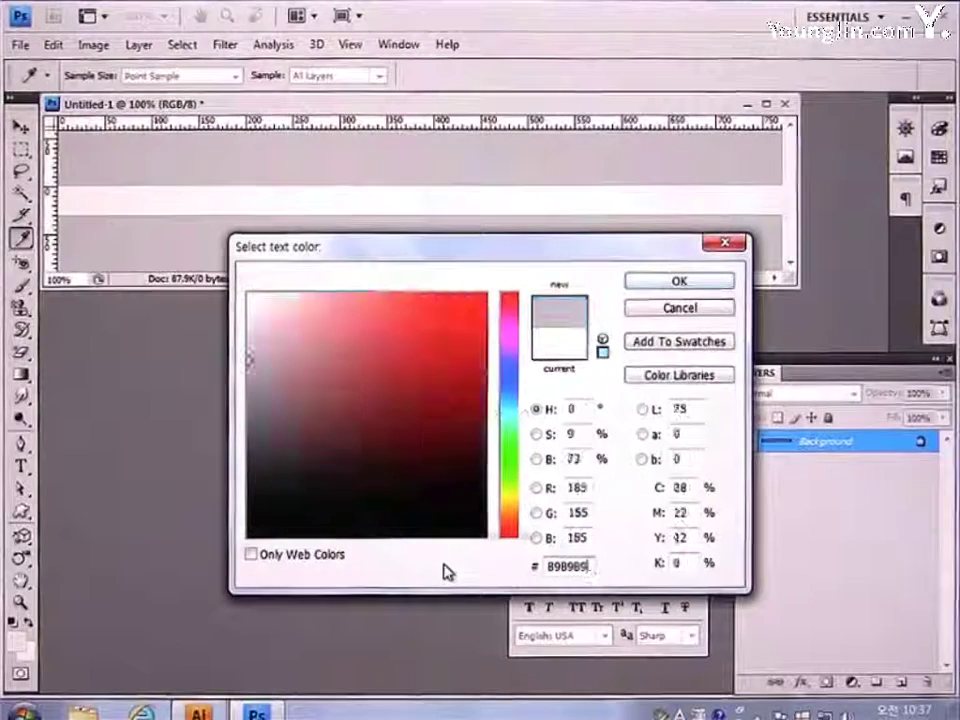
pyautogui.press('Return')
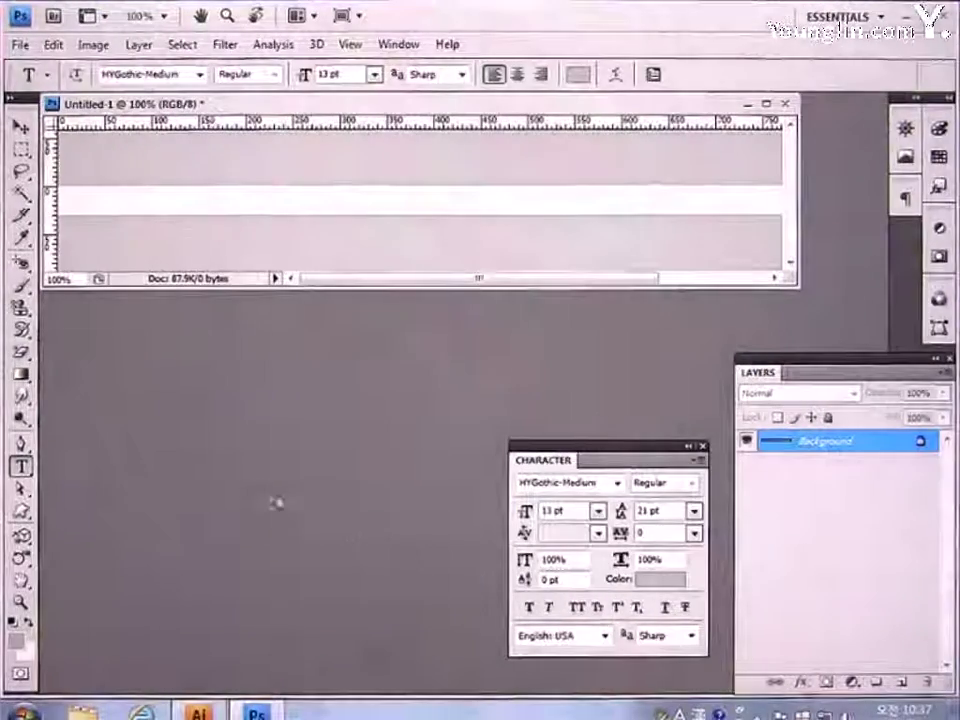
# Enter the grey menu text "푸른바다소개 펜션미리보기 예약가이드 여행정보 커뮤니티 찾아오시는 길" on one line in the strip.
pyautogui.click(119, 203)
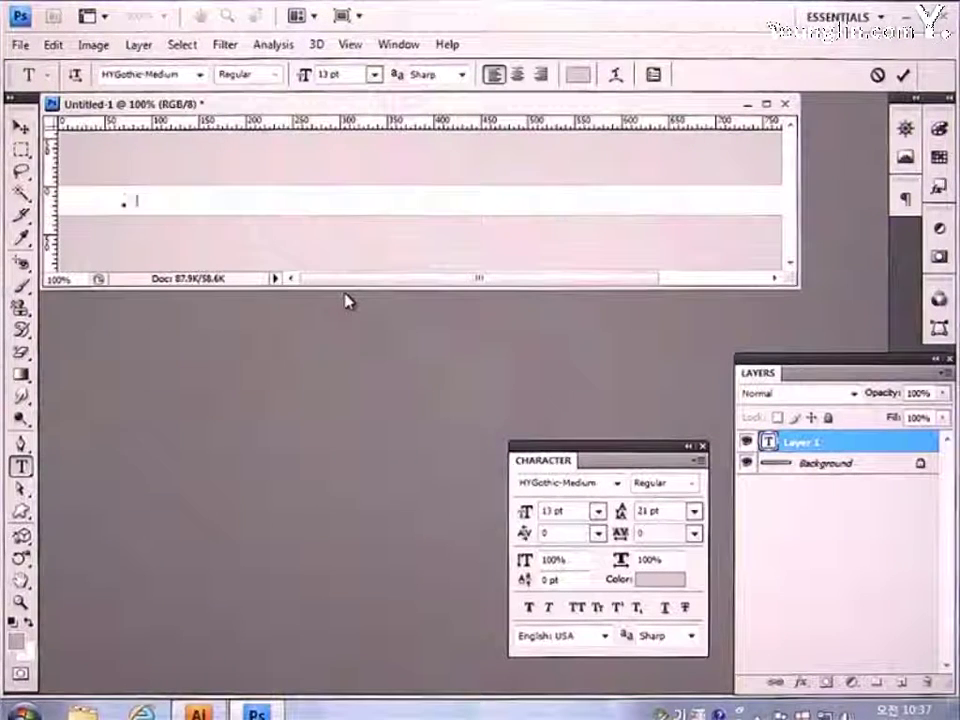
pyautogui.write('후원 사이트')
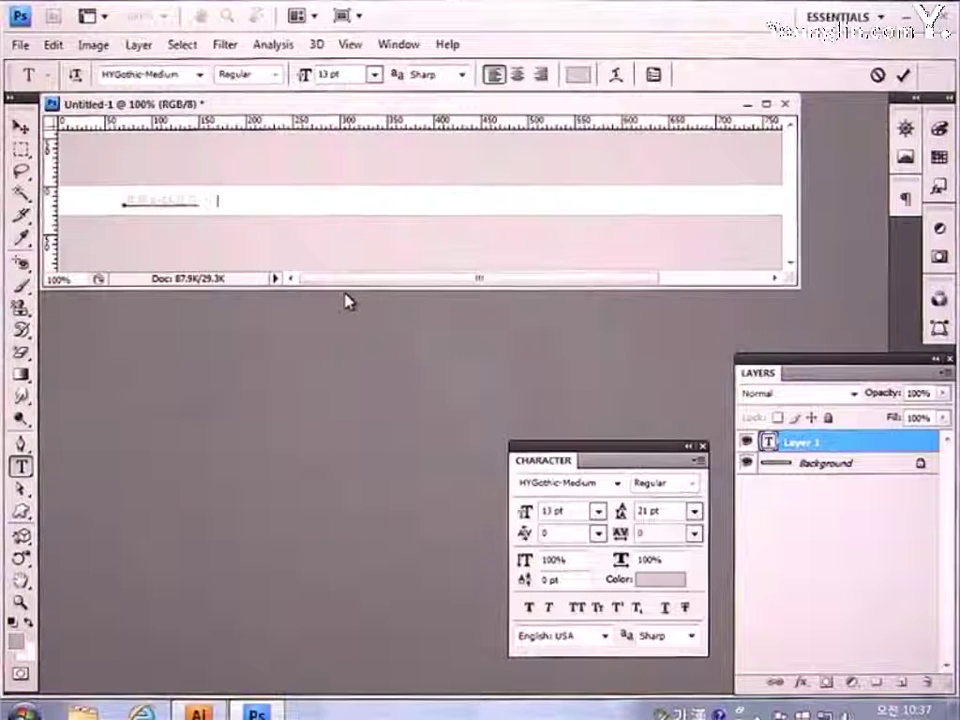
pyautogui.write(' :')
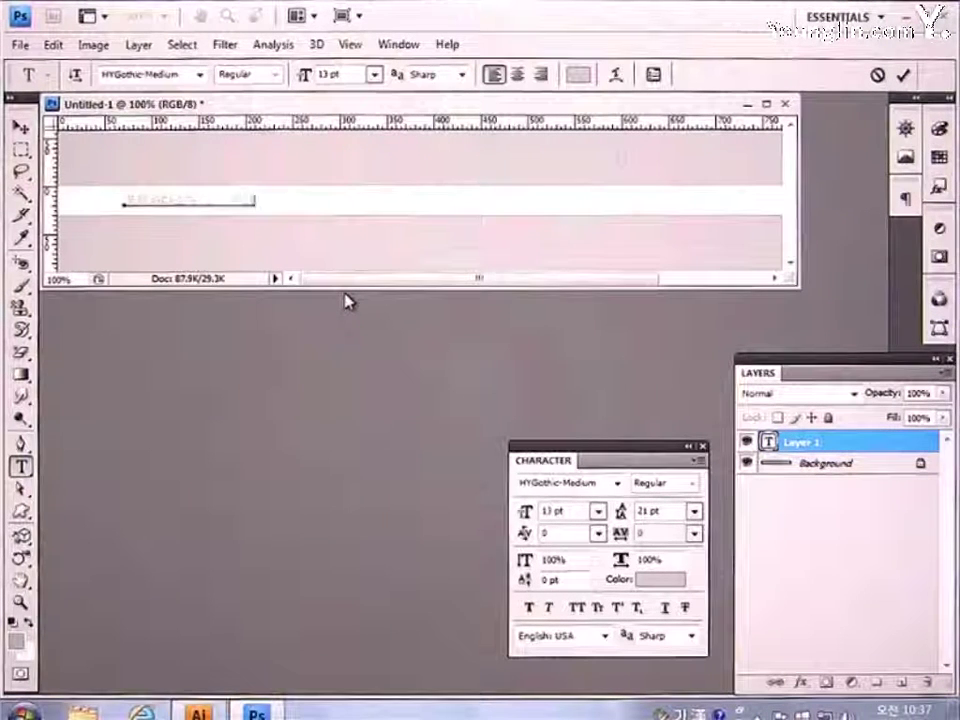
pyautogui.write('인터넷강의 ')
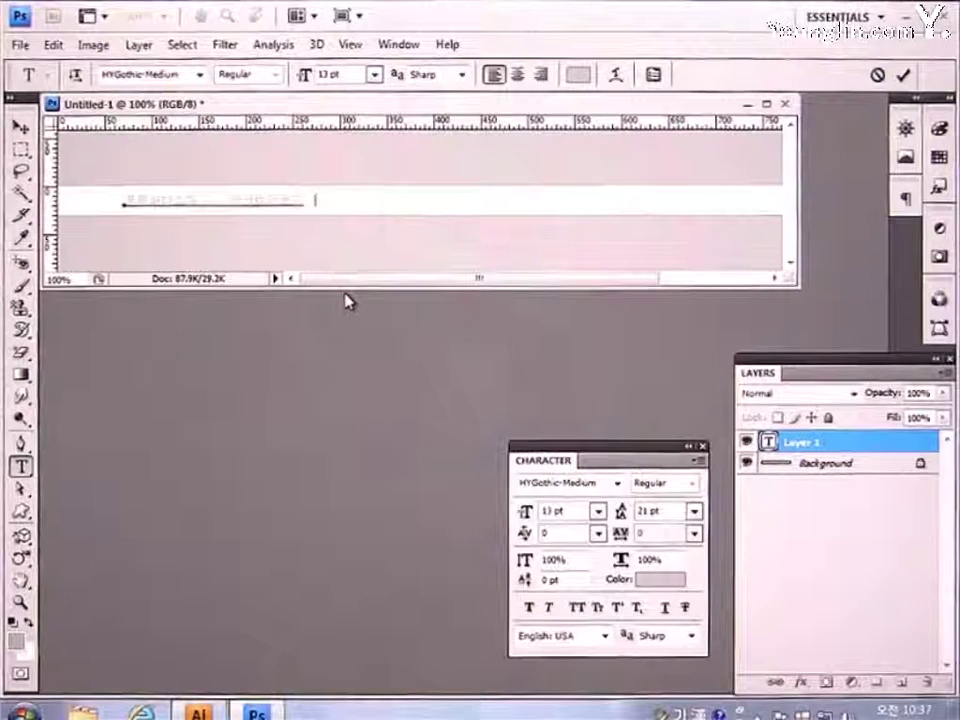
pyautogui.write('사이트')
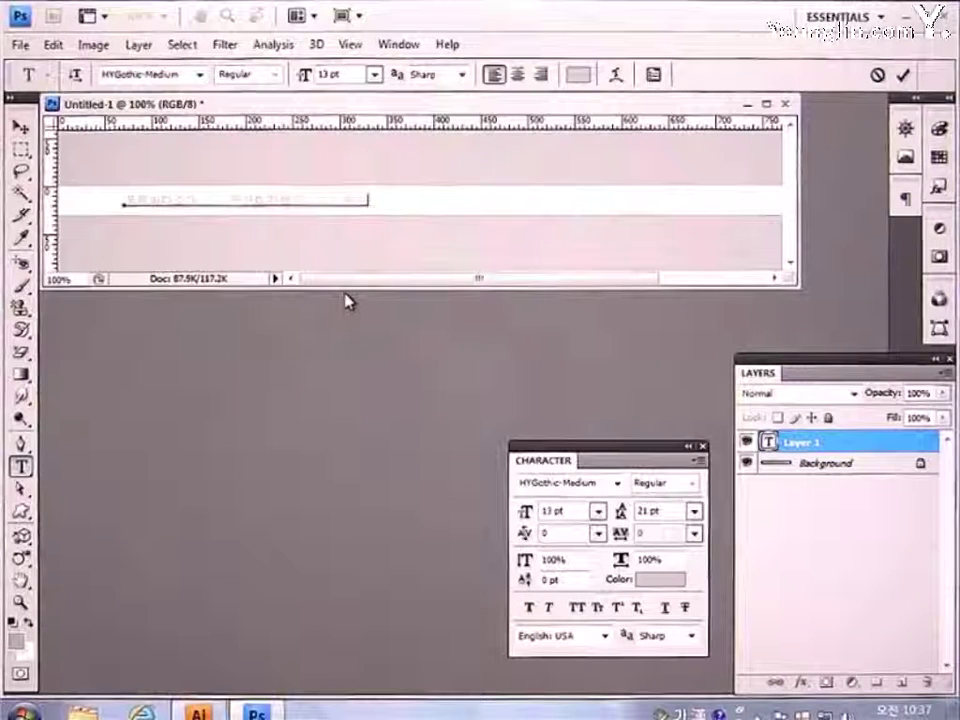
pyautogui.write('입니다')
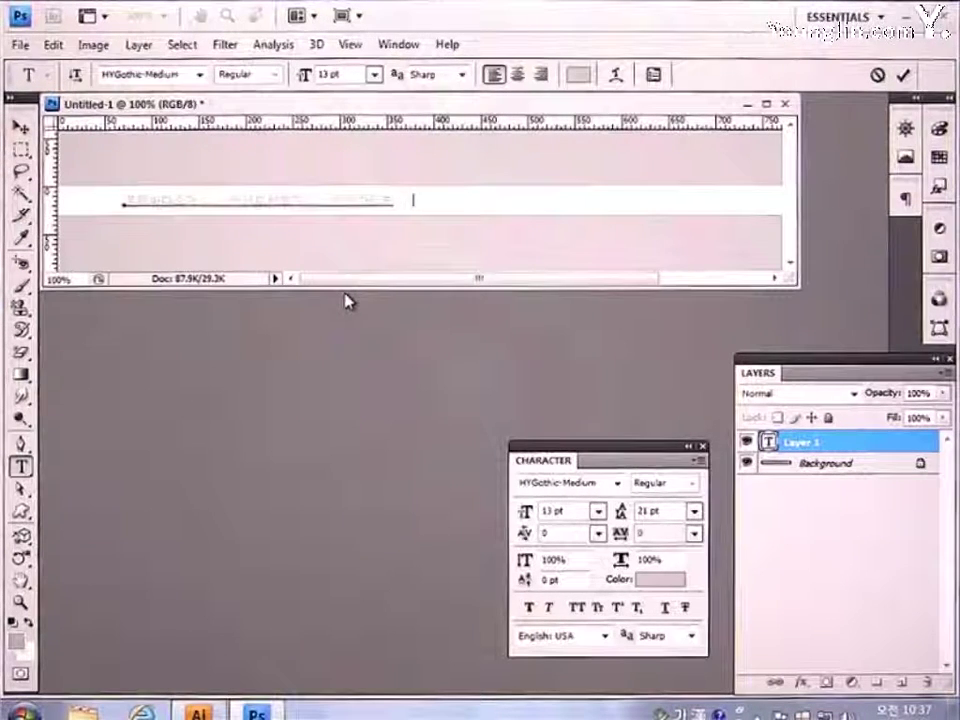
pyautogui.write(' 영어의')
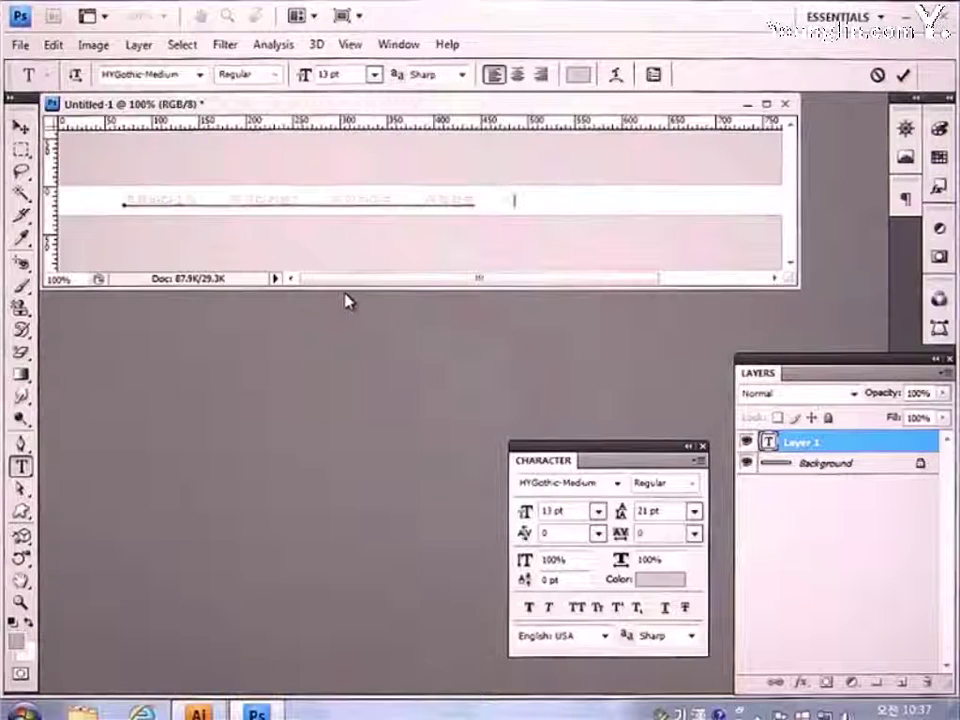
pyautogui.write(' 텍스트')
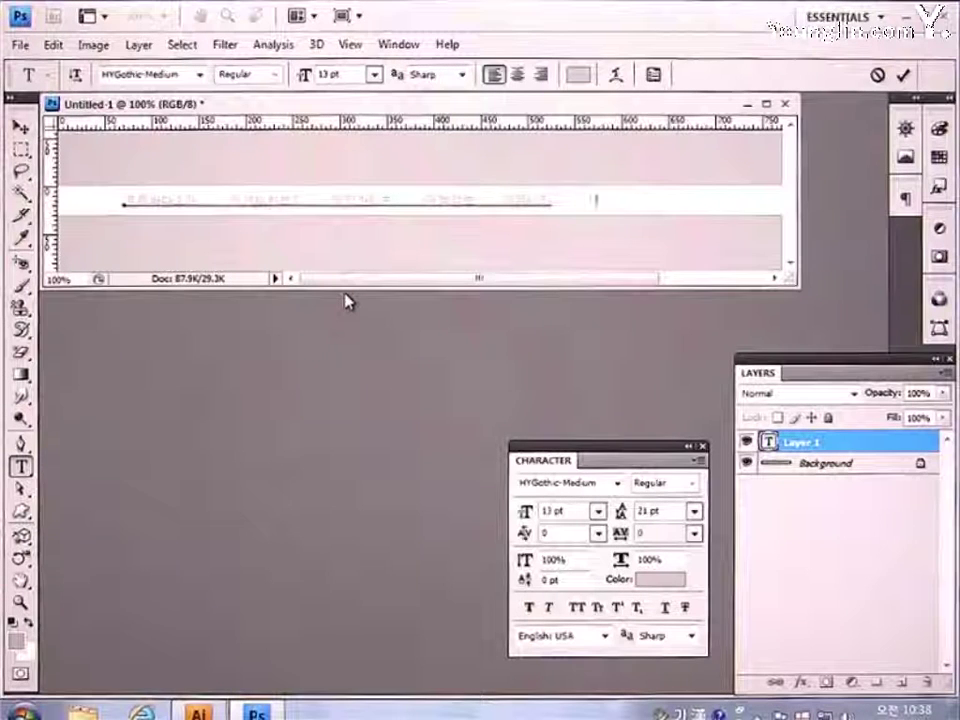
pyautogui.write(' 이미')
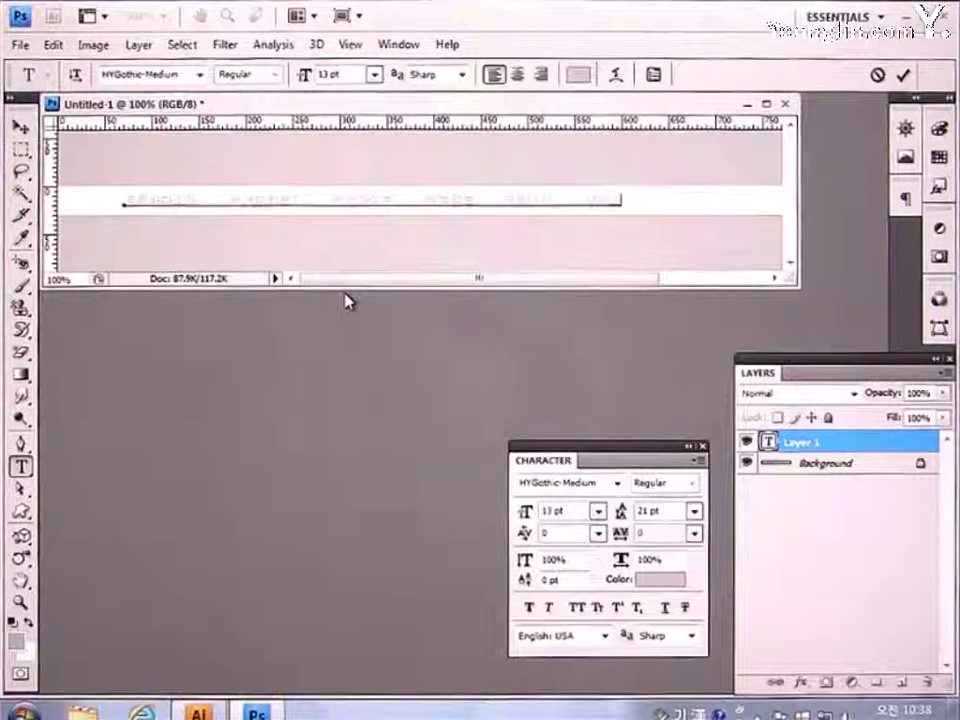
pyautogui.write('지')
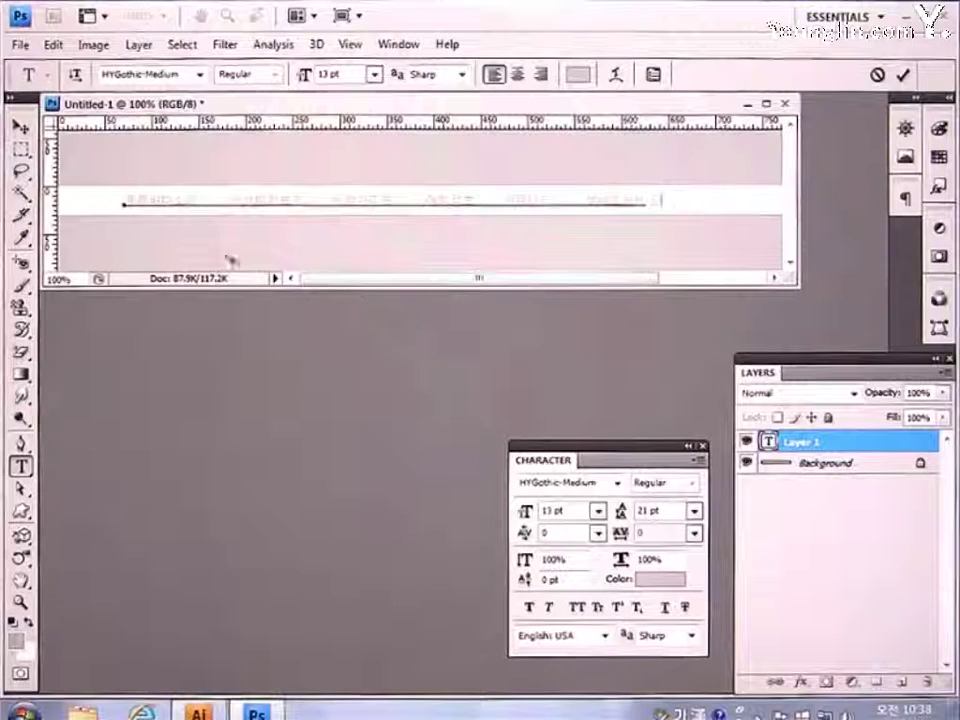
# Widen the gaps between the menu items with extra spaces, commit the text and shift it slightly towards the strip's left end.
pyautogui.click(216, 199)
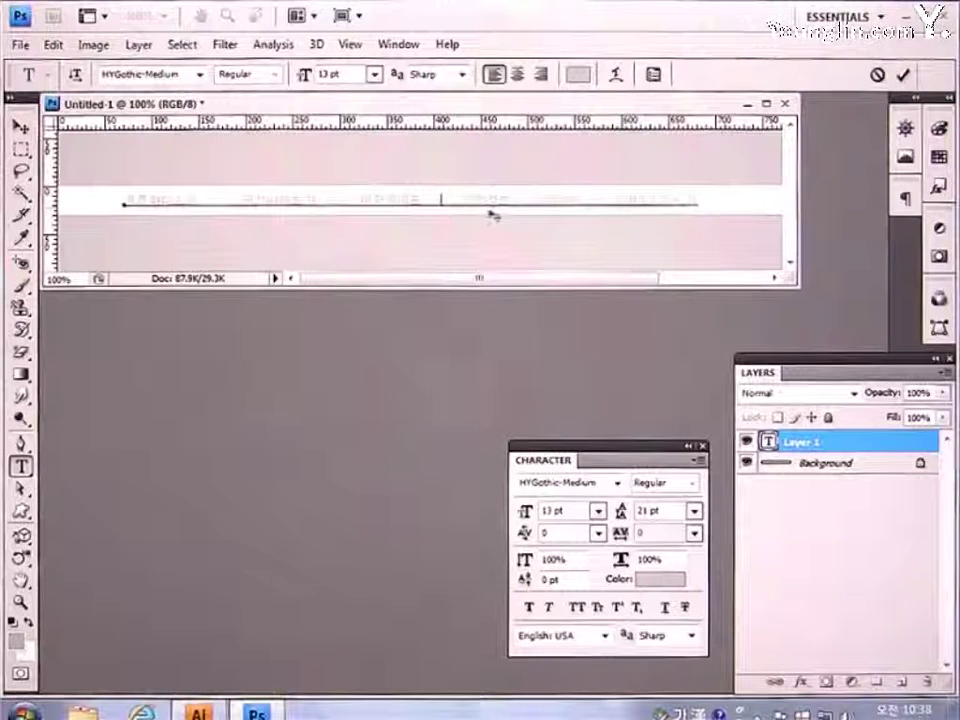
pyautogui.click(527, 199)
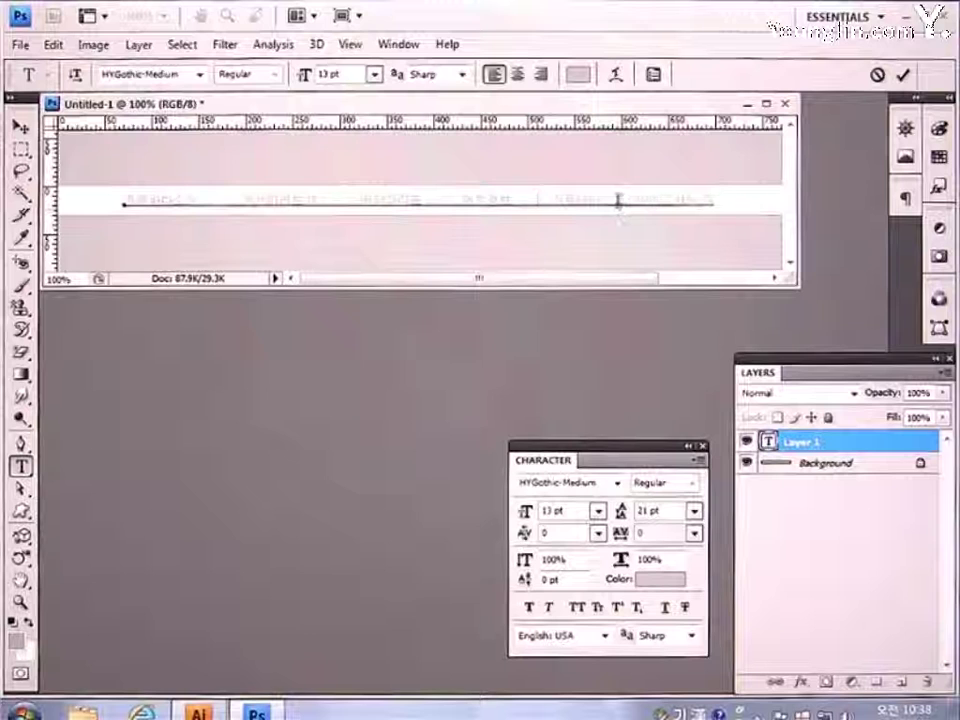
pyautogui.click(20, 127)
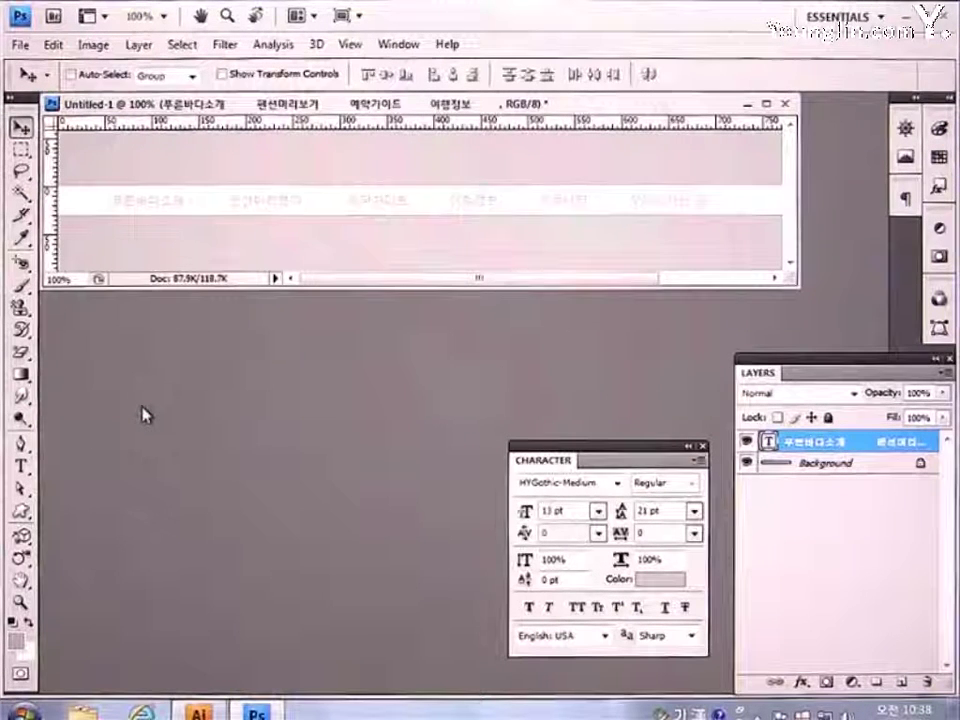
# Export the menu strip for the web as a GIF with 128 colours, named menu_bg.gif, in the 작업 folder.
pyautogui.click(20, 44)
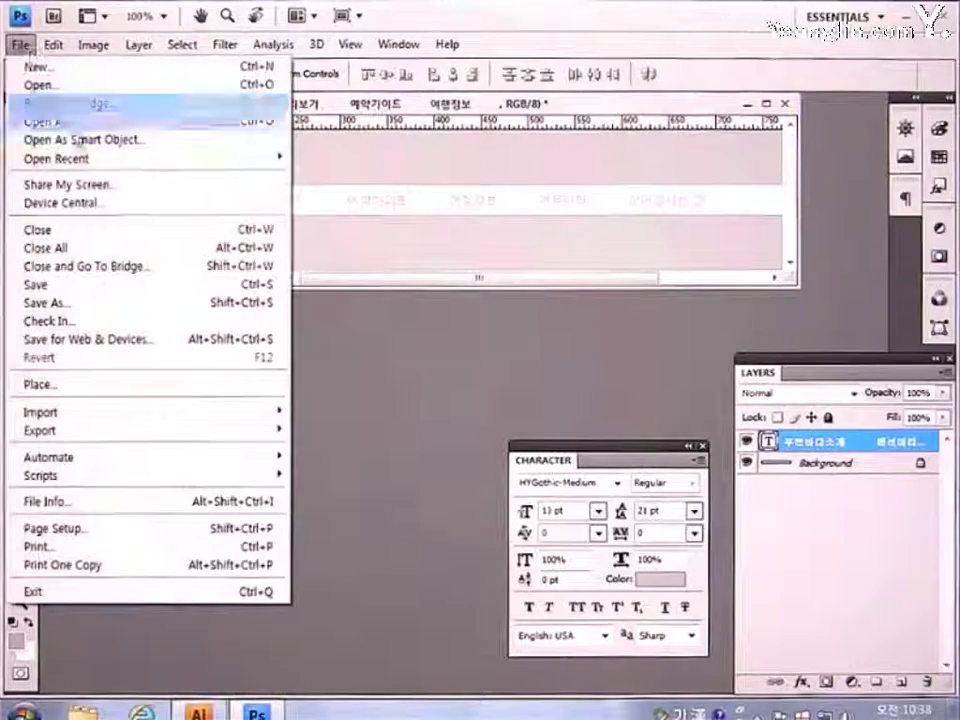
pyautogui.click(124, 339)
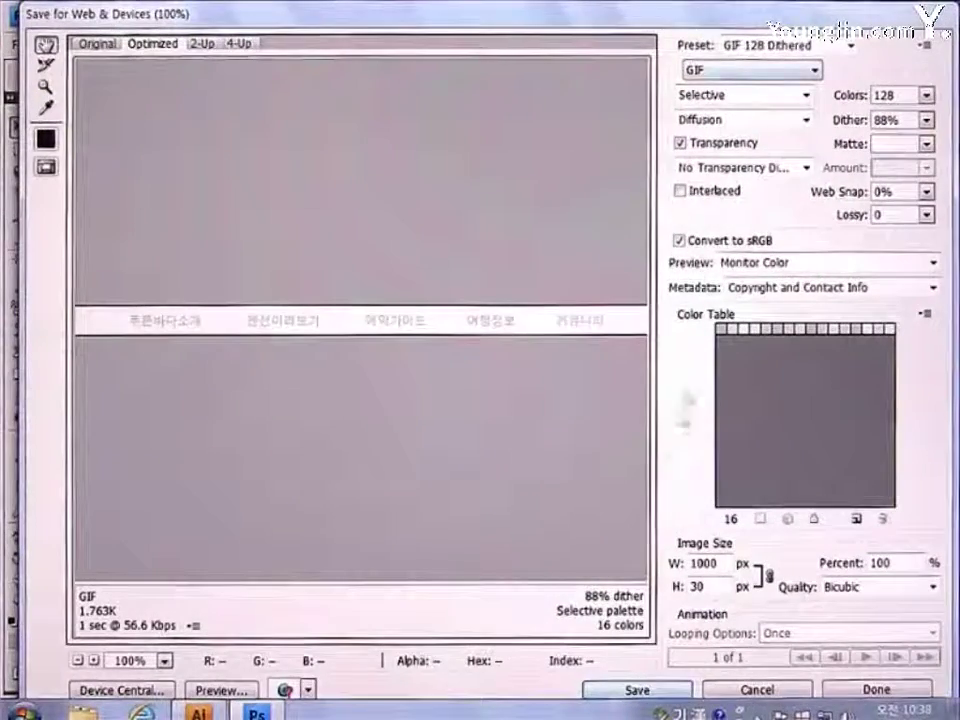
pyautogui.click(636, 690)
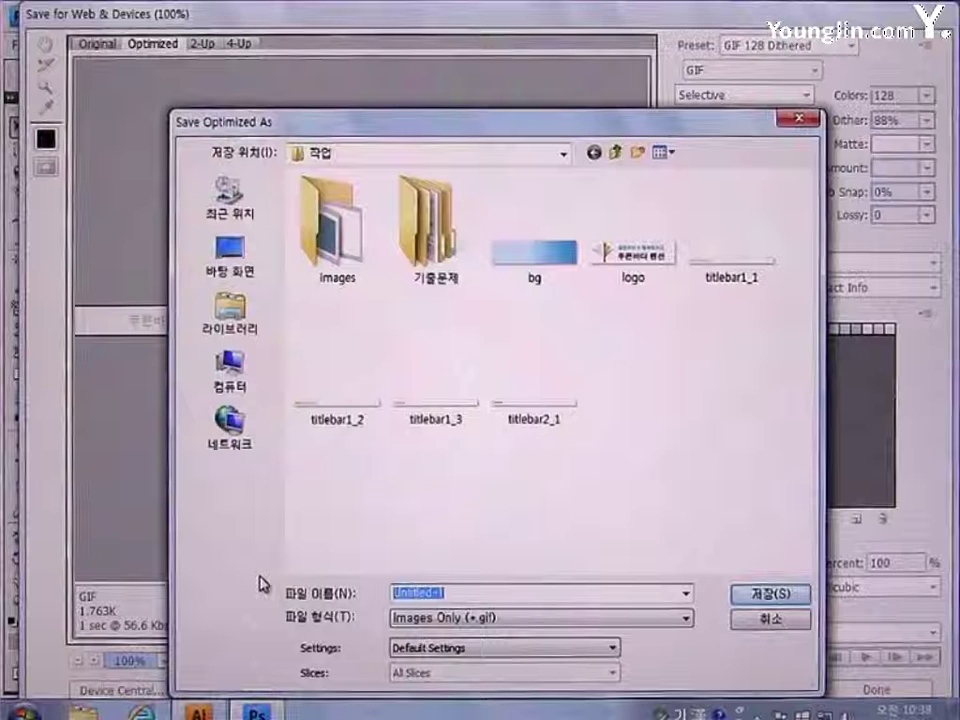
pyautogui.write('menu')
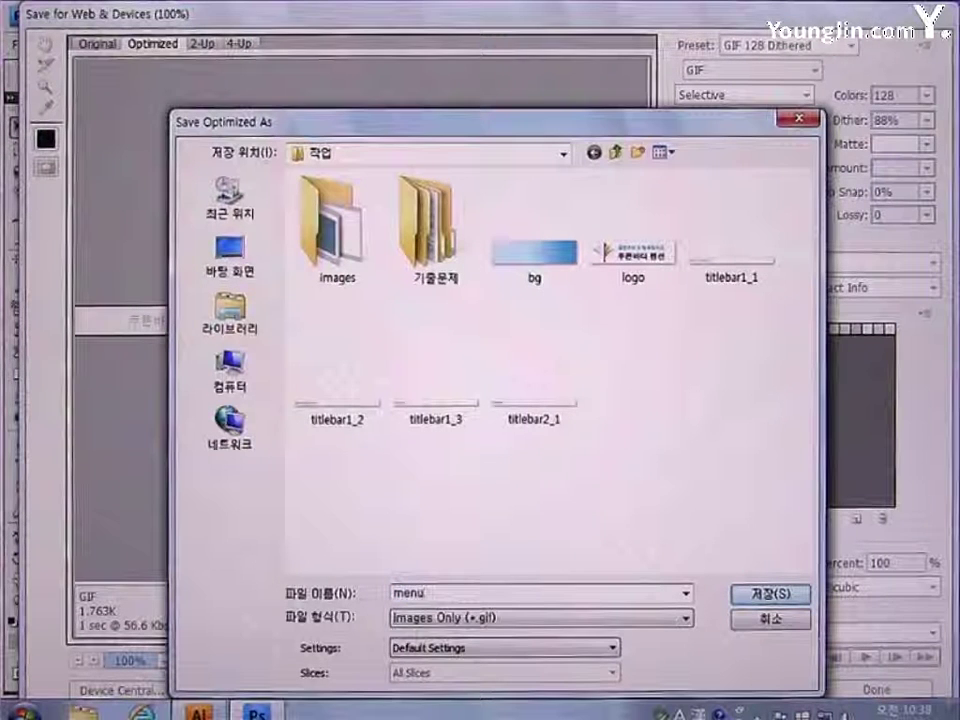
pyautogui.write('_')
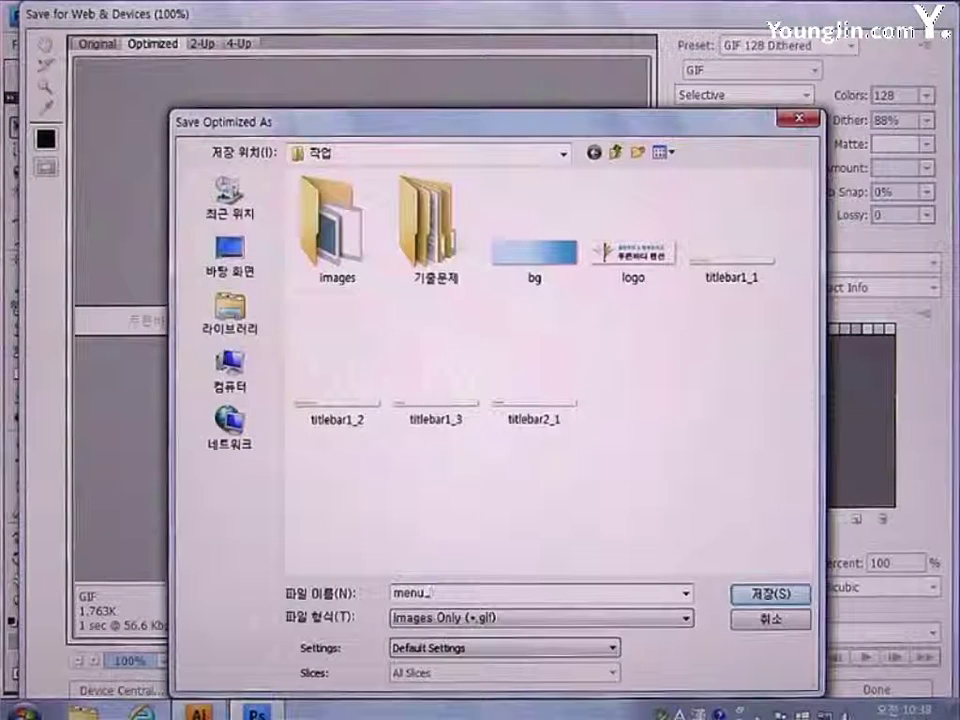
pyautogui.write('bg.gif')
pyautogui.press('Return')
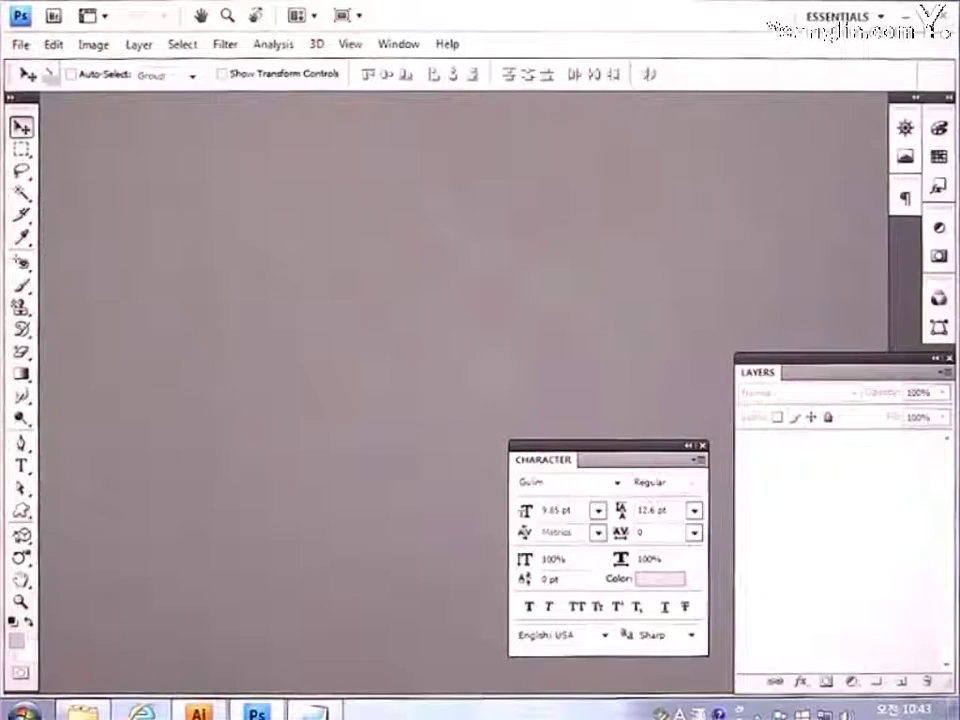
# Create a new 1000 × 64 px RGB document at 72 pixels/inch with a white background and view it at 100%.
pyautogui.click(21, 44)
pyautogui.click(38, 64)
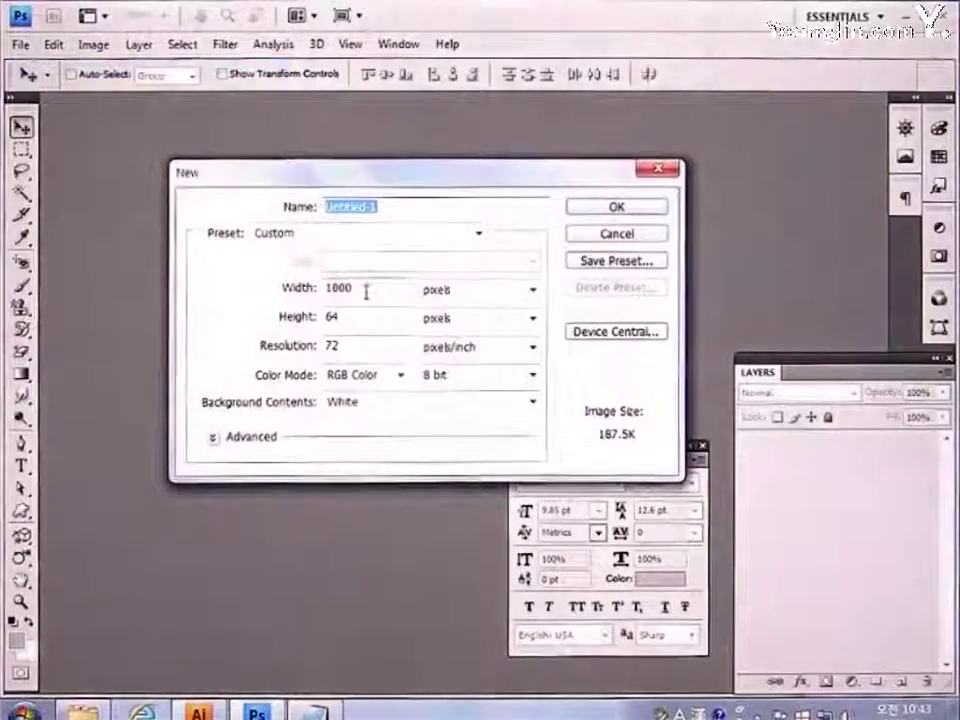
pyautogui.doubleClick(366, 292)
pyautogui.write('10')
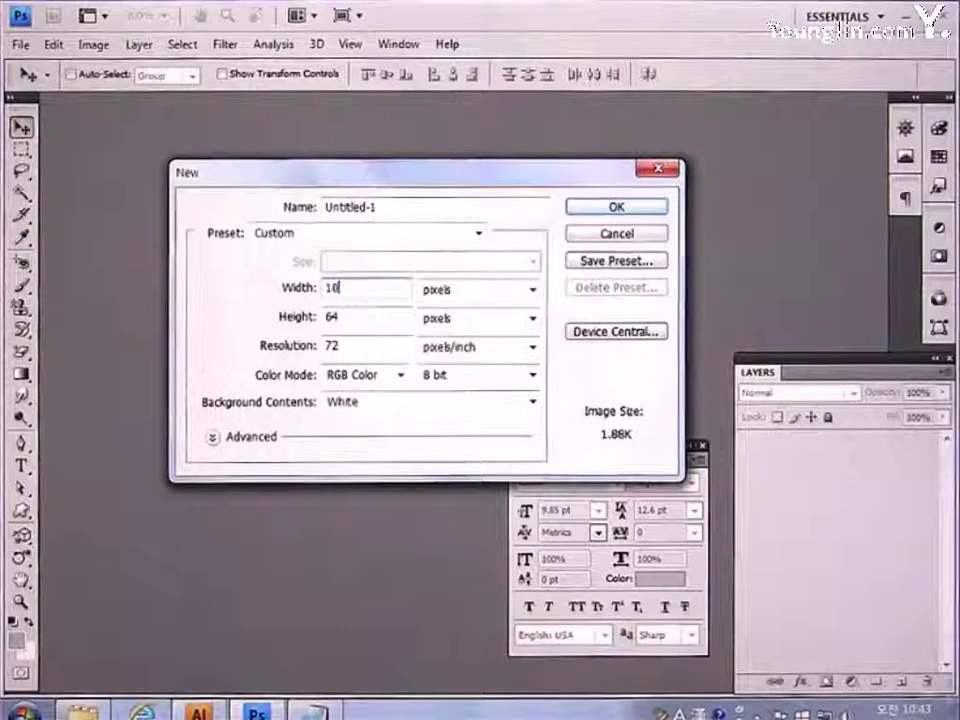
pyautogui.write('00')
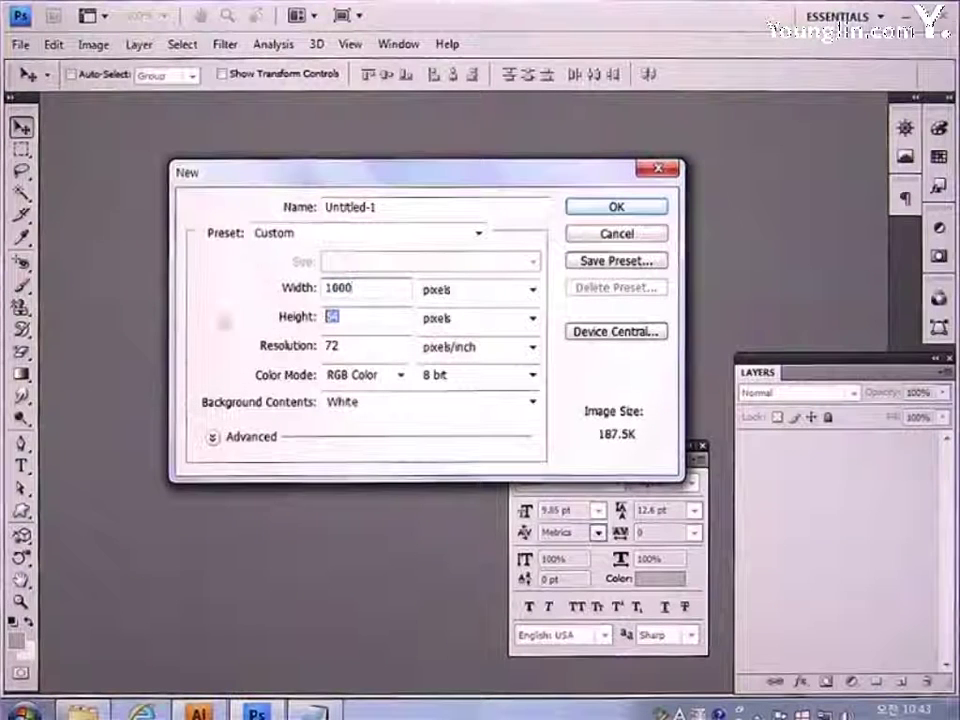
pyautogui.write('64')
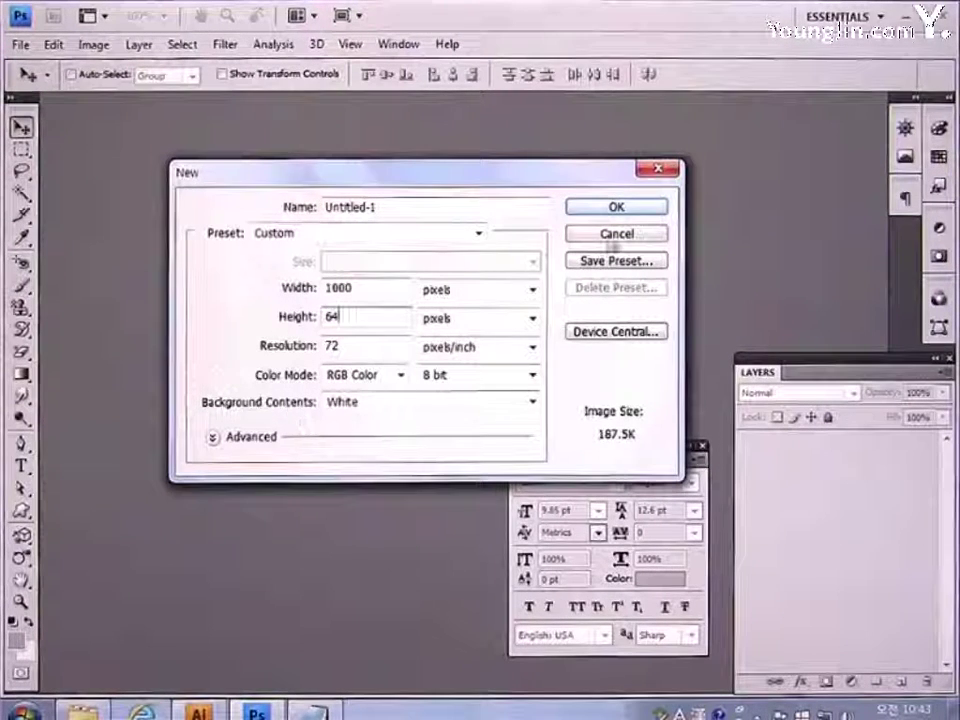
pyautogui.click(611, 208)
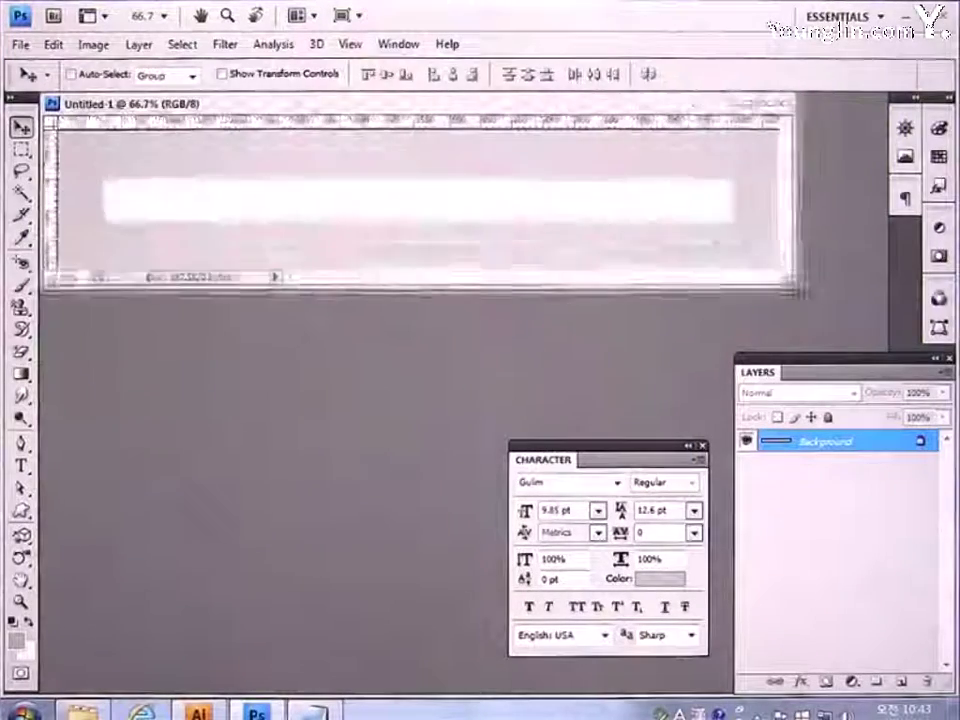
pyautogui.doubleClick(20, 601)
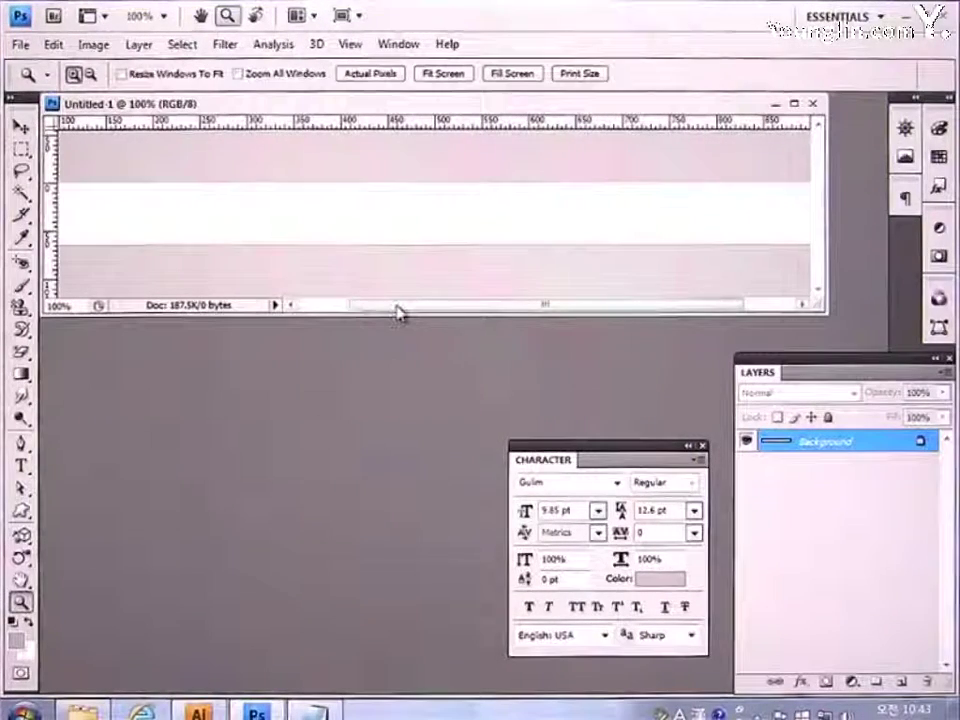
# Open the logo GIF from the images folder and place its window below the new document.
pyautogui.click(21, 45)
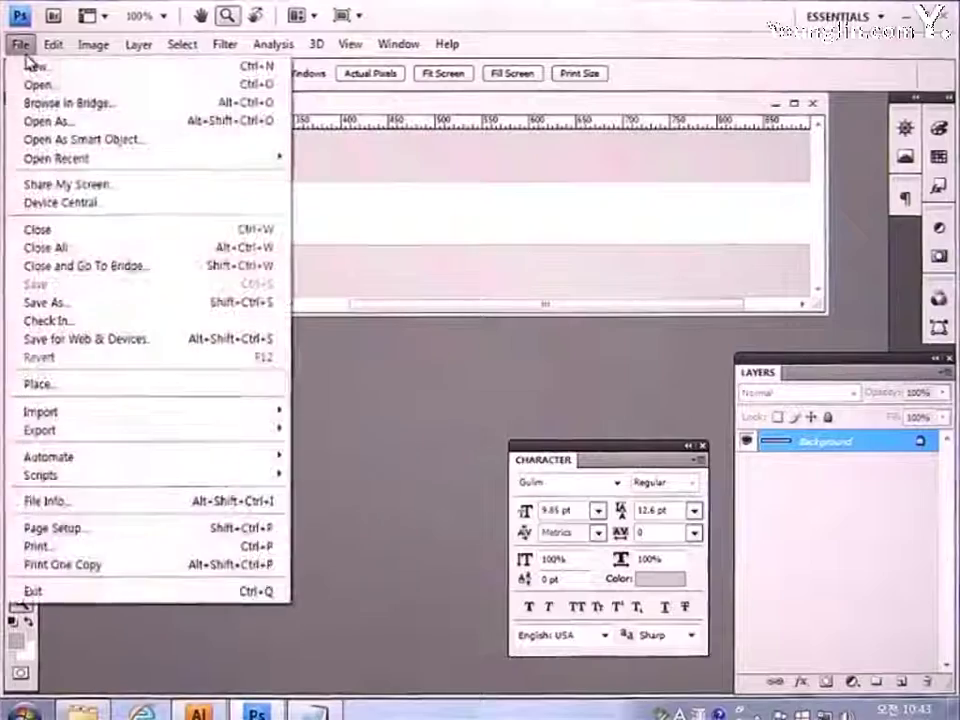
pyautogui.click(36, 86)
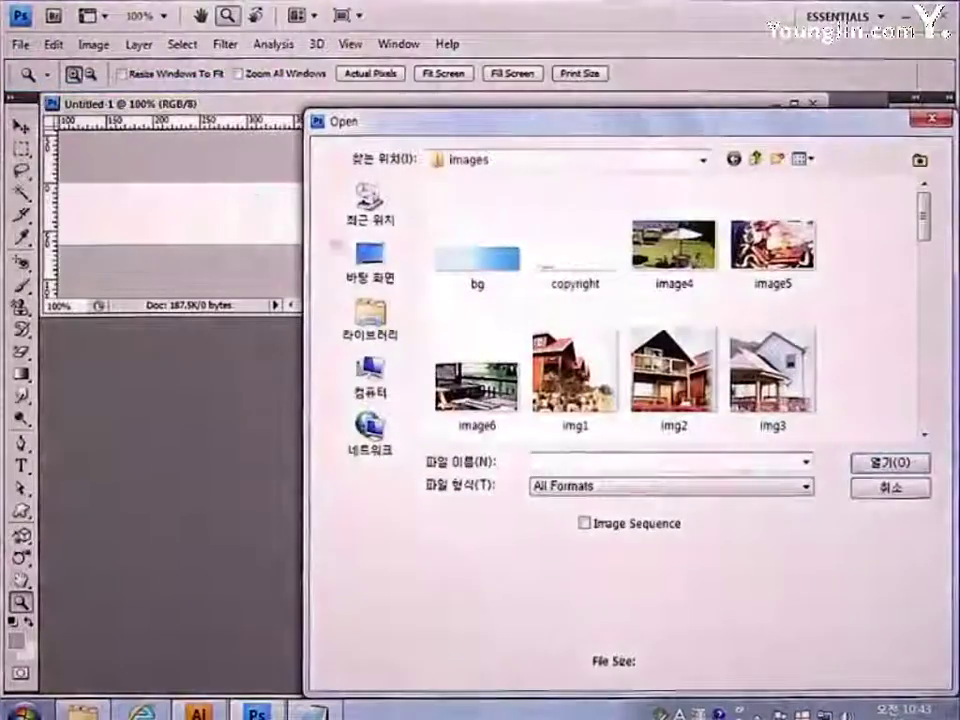
pyautogui.scroll(-1, 932, 245)
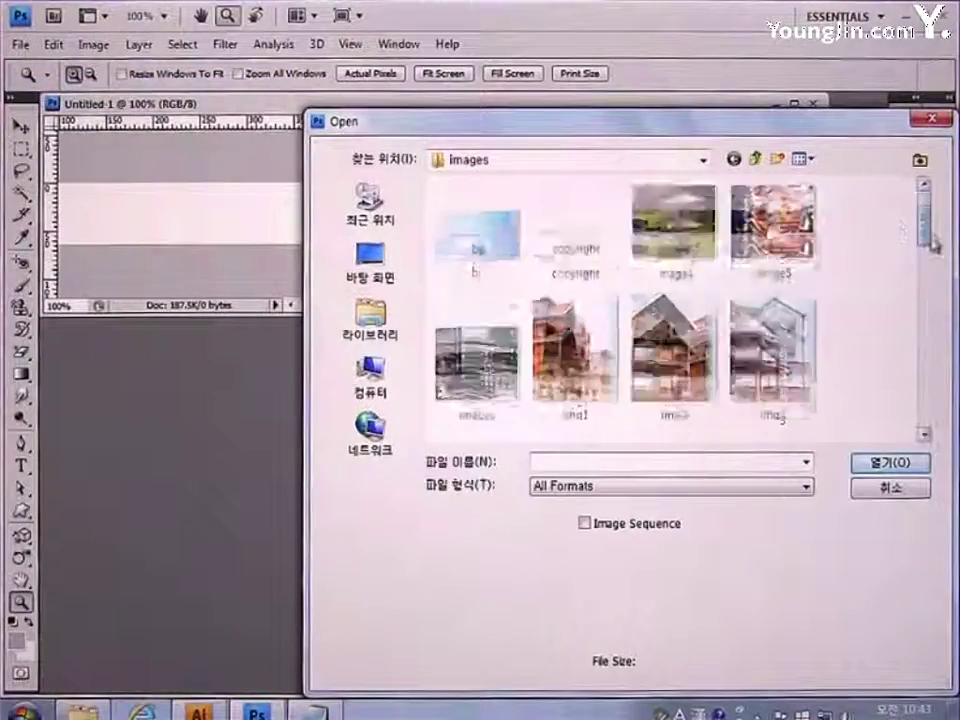
pyautogui.moveTo(932, 245); pyautogui.dragTo(928, 330)
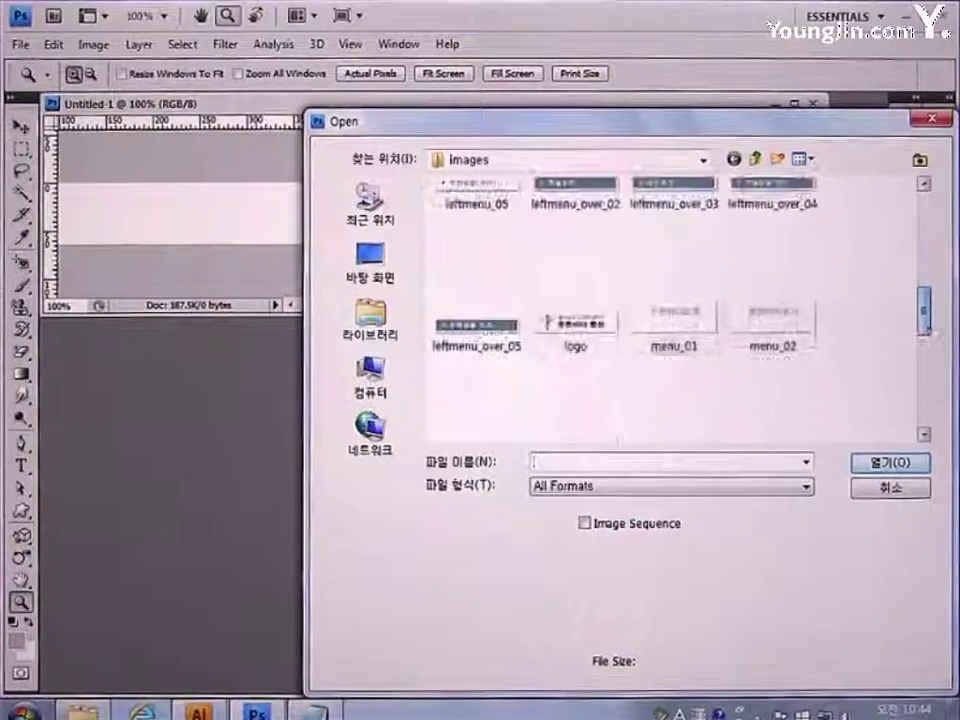
pyautogui.click(602, 343)
pyautogui.click(880, 462)
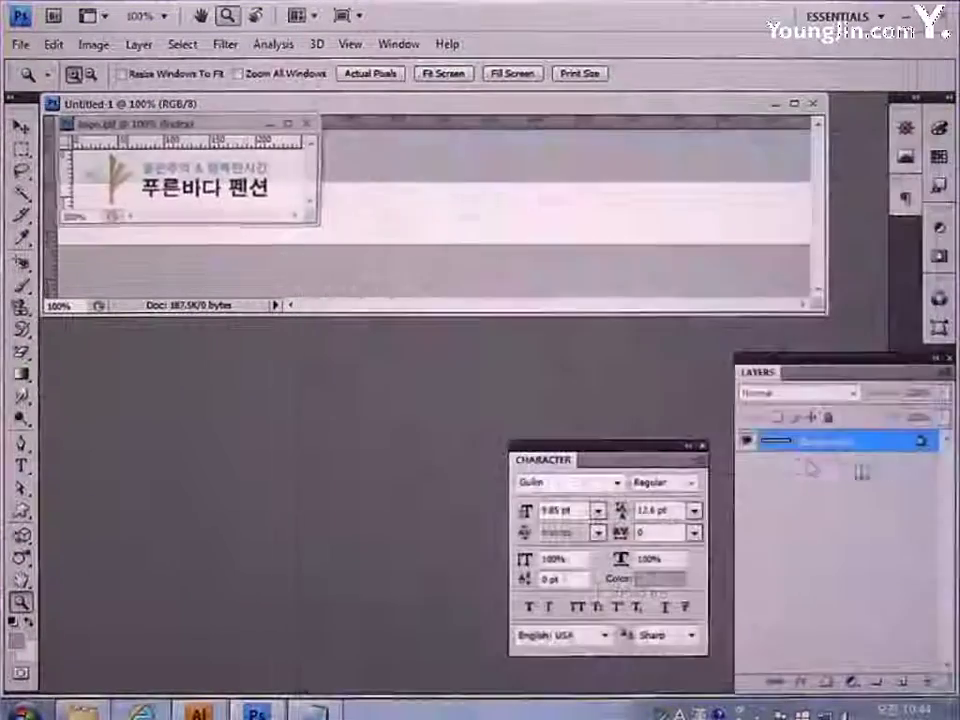
pyautogui.moveTo(180, 123); pyautogui.dragTo(255, 379)
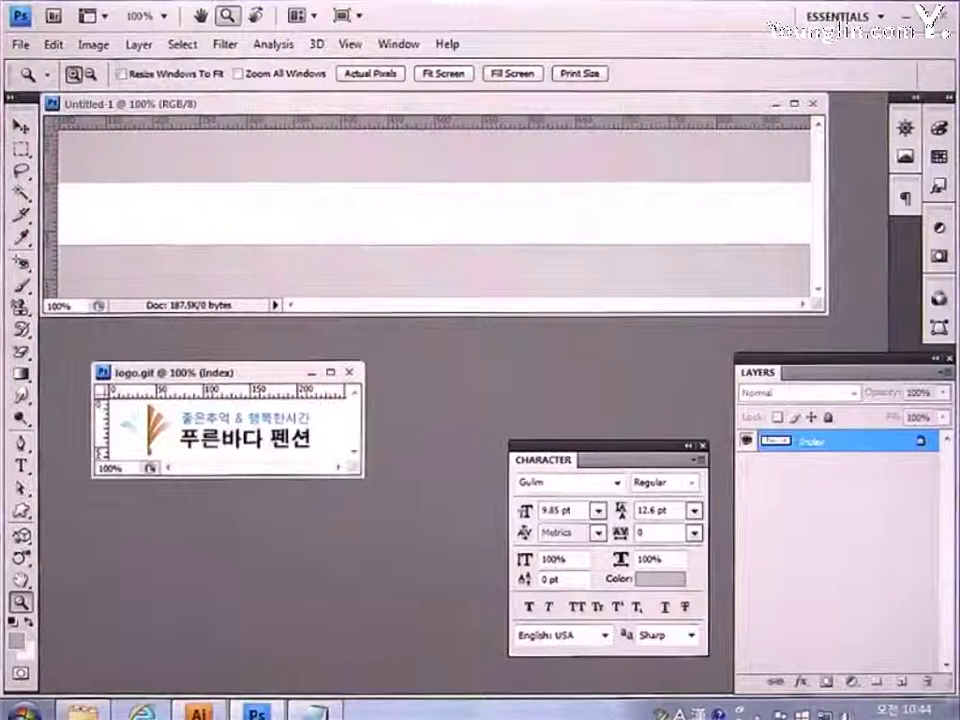
# Convert the logo image to RGB Color mode and copy it into the left part of the 1000 × 64 px document.
pyautogui.click(94, 44)
pyautogui.moveTo(129, 68)
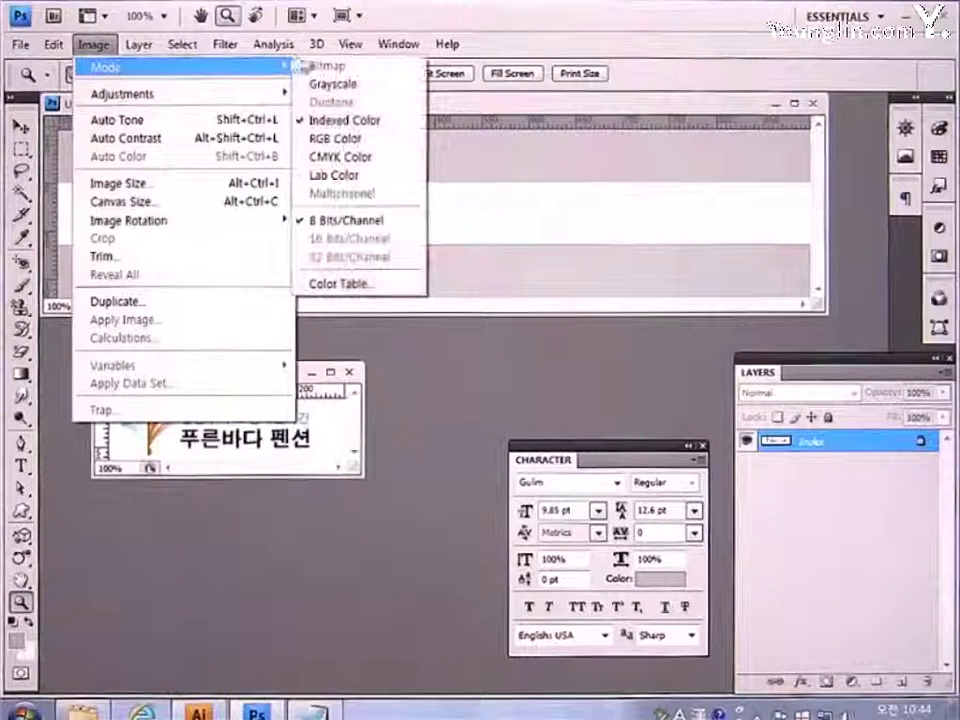
pyautogui.click(340, 139)
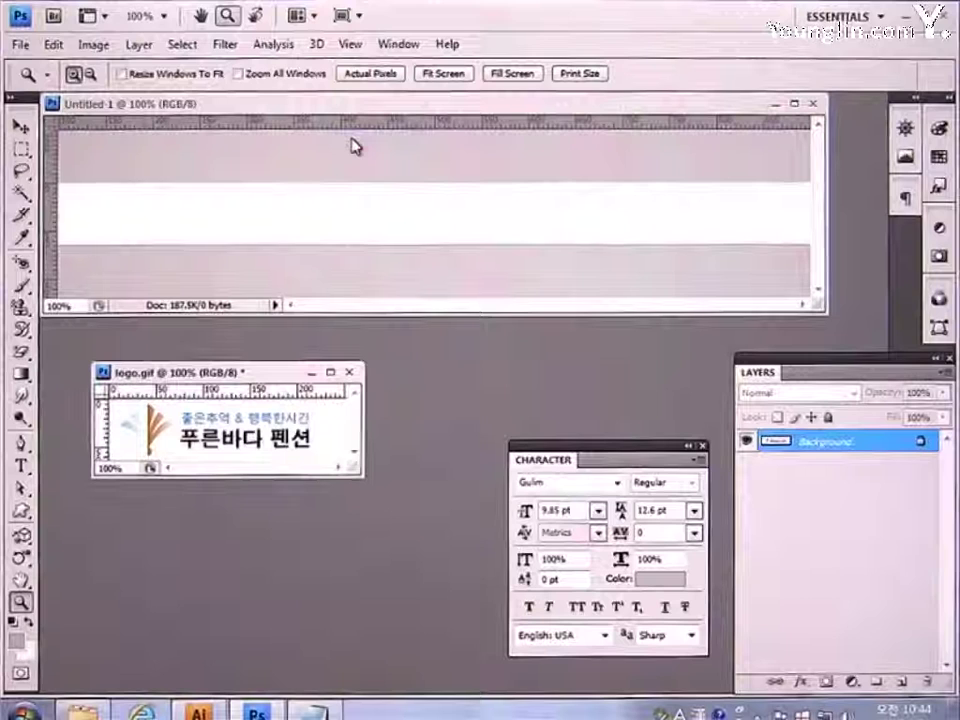
pyautogui.click(20, 126)
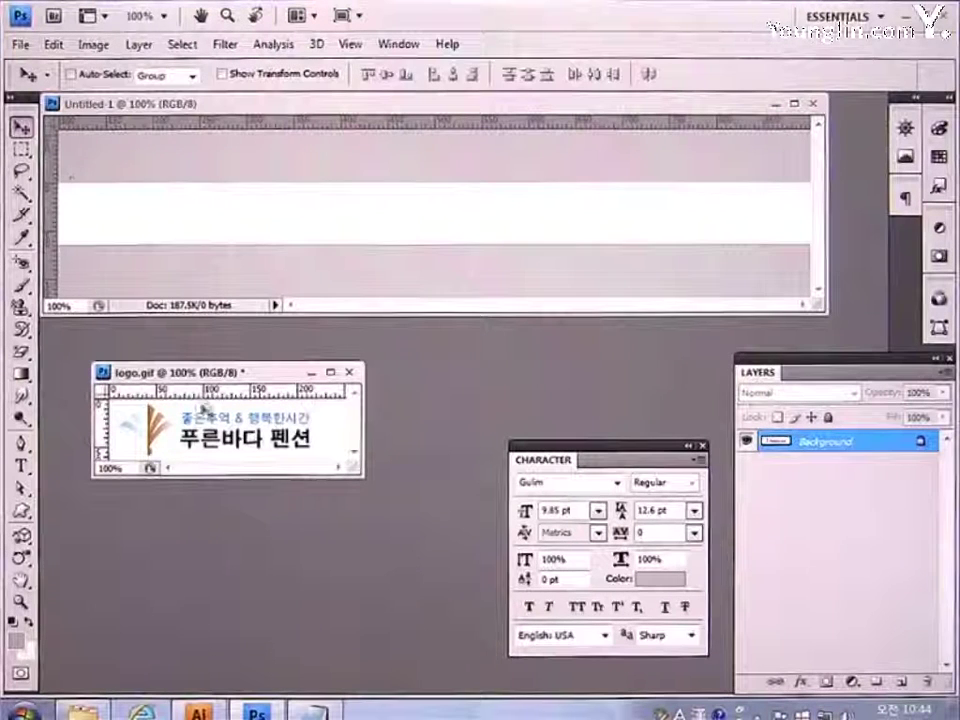
pyautogui.moveTo(203, 410); pyautogui.dragTo(181, 218)
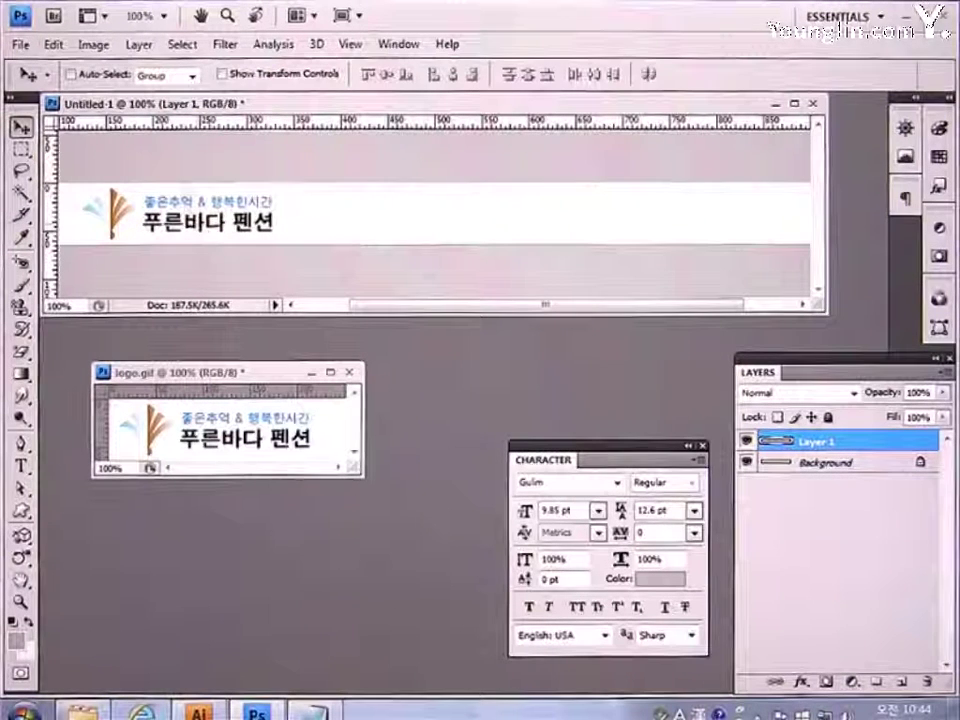
# Desaturate the logo layer in the 1000 × 64 px document and close logo.gif without saving its changes.
pyautogui.click(93, 44)
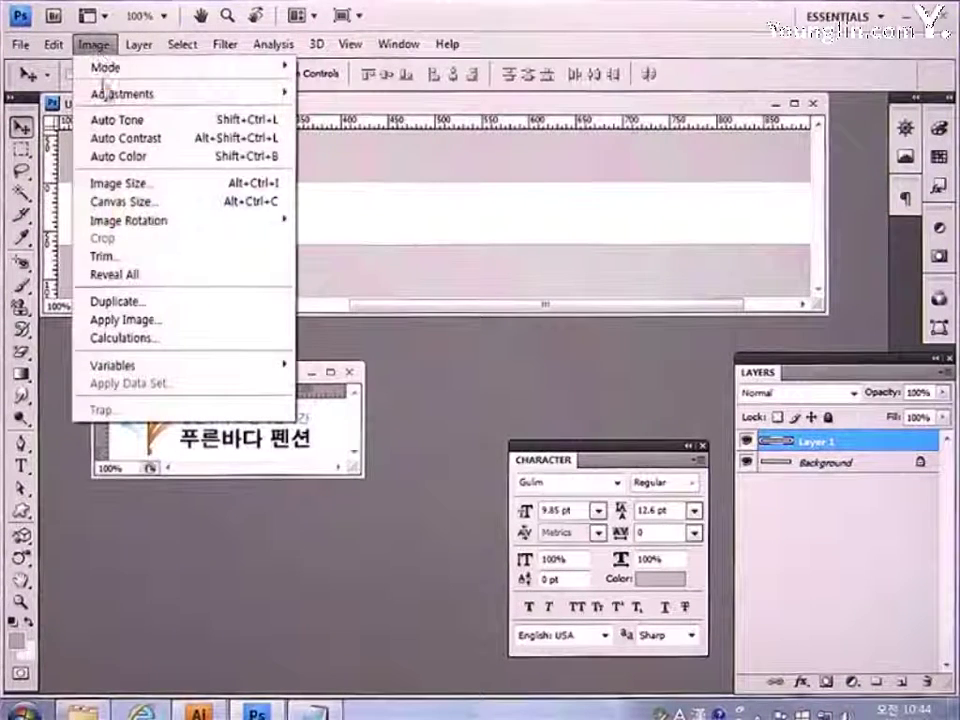
pyautogui.moveTo(105, 92)
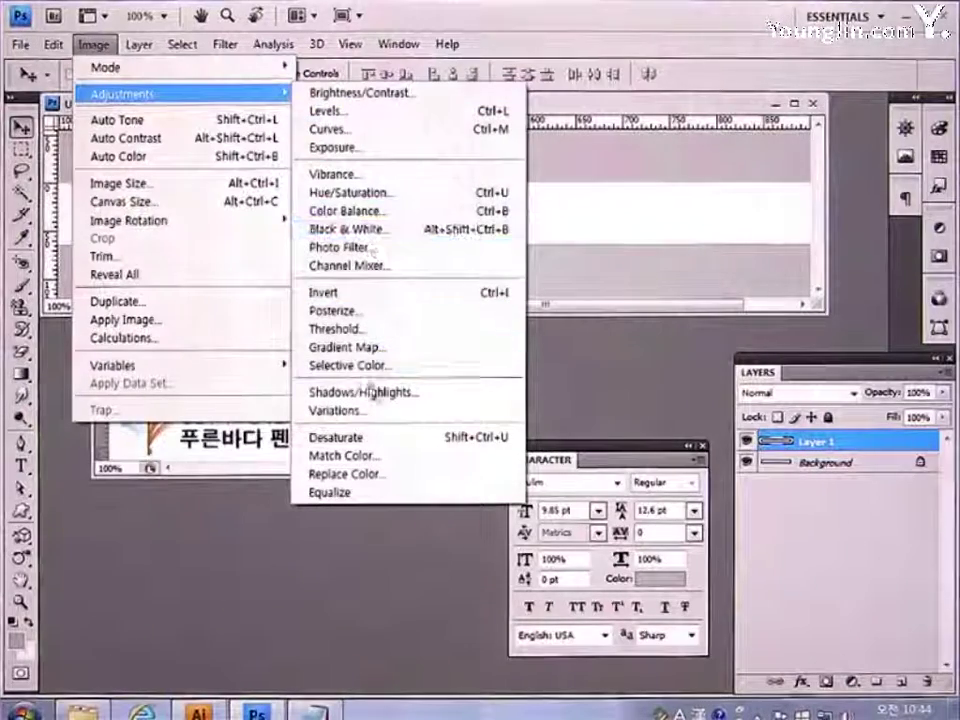
pyautogui.click(375, 442)
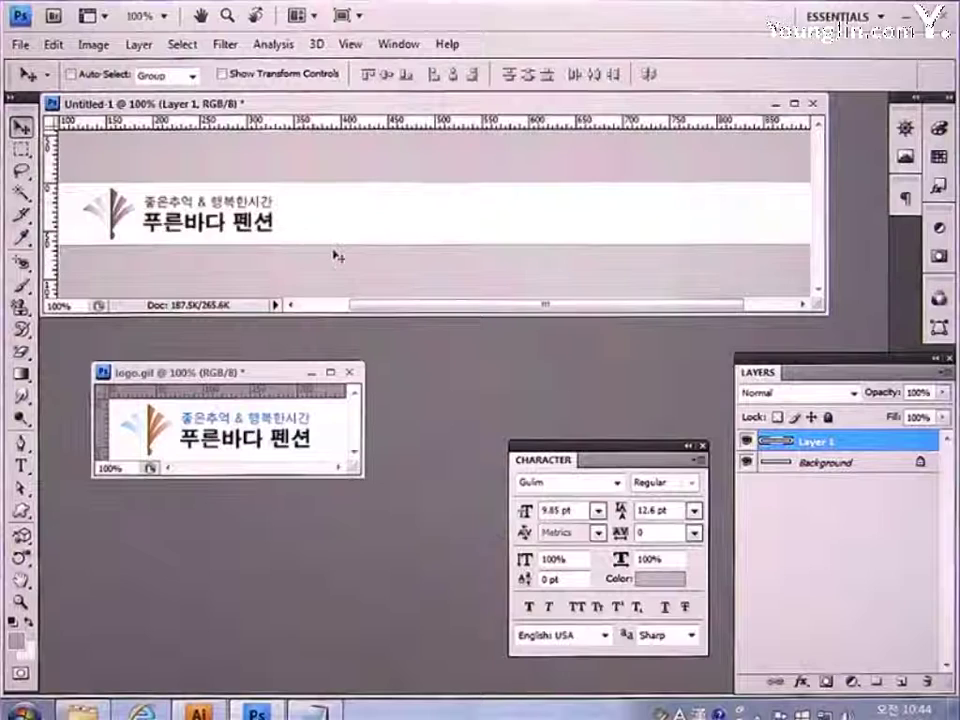
pyautogui.click(349, 372)
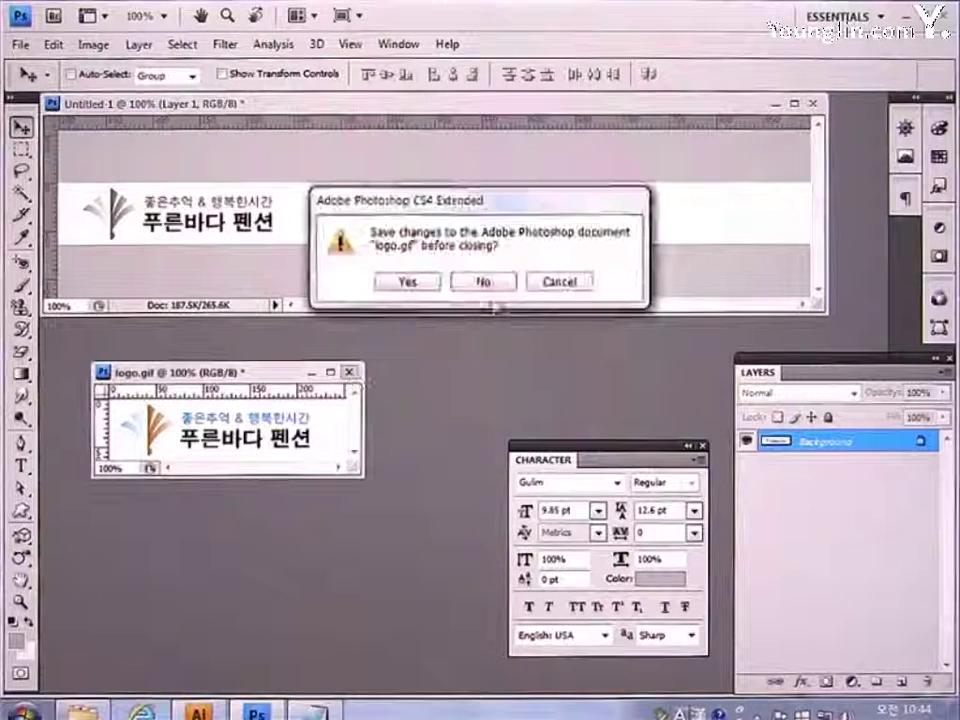
pyautogui.click(486, 283)
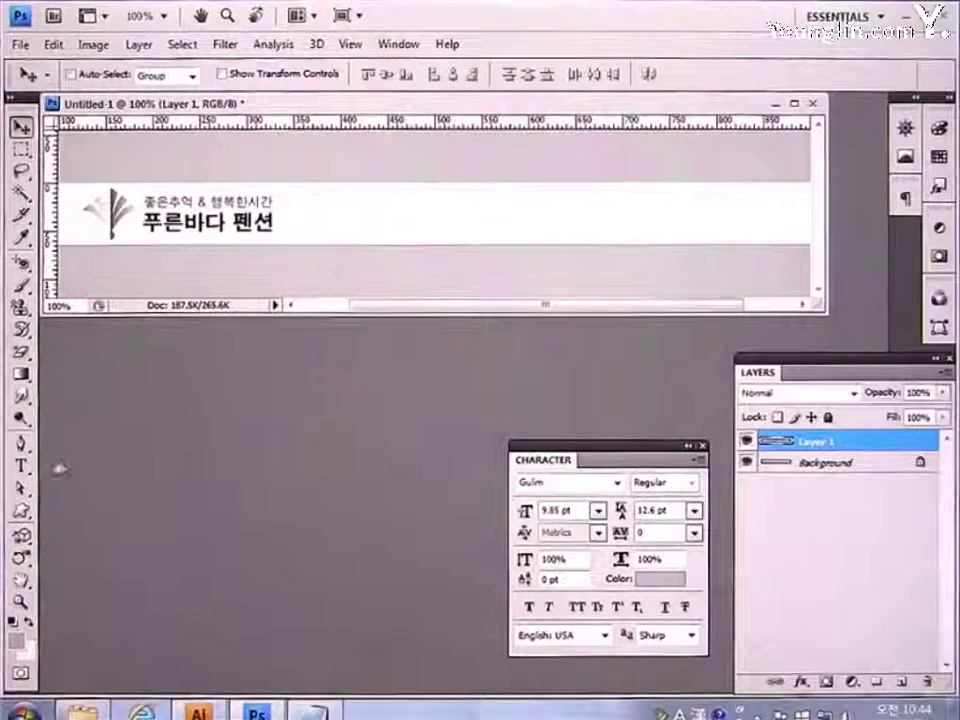
# Set the Type tool to HYGothic-Medium at 10 pt with text colour #CACACA.
pyautogui.click(20, 466)
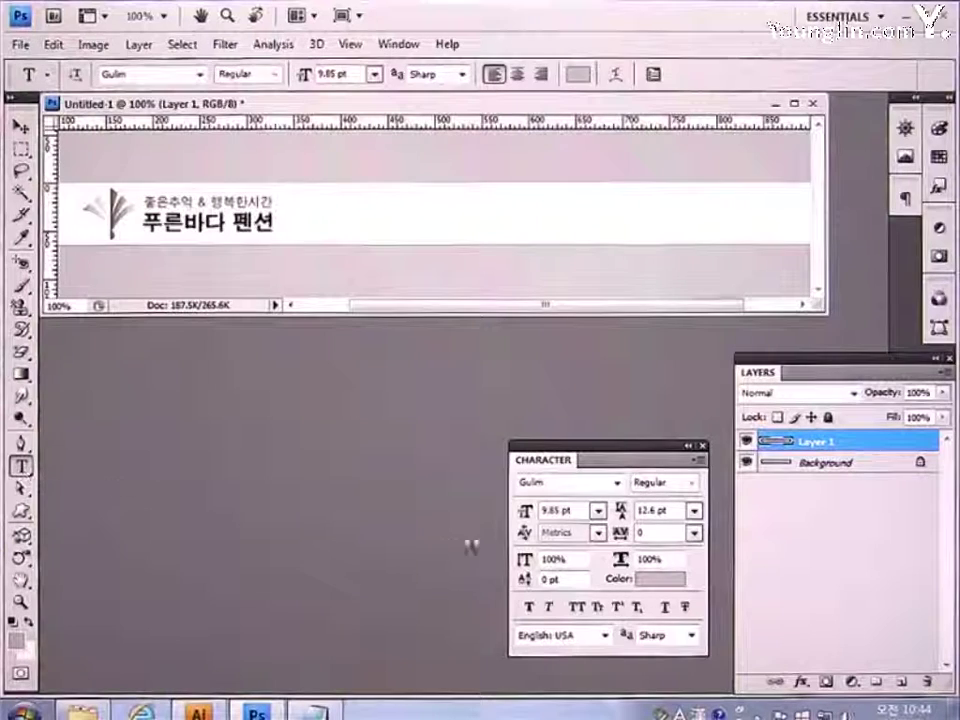
pyautogui.click(617, 482)
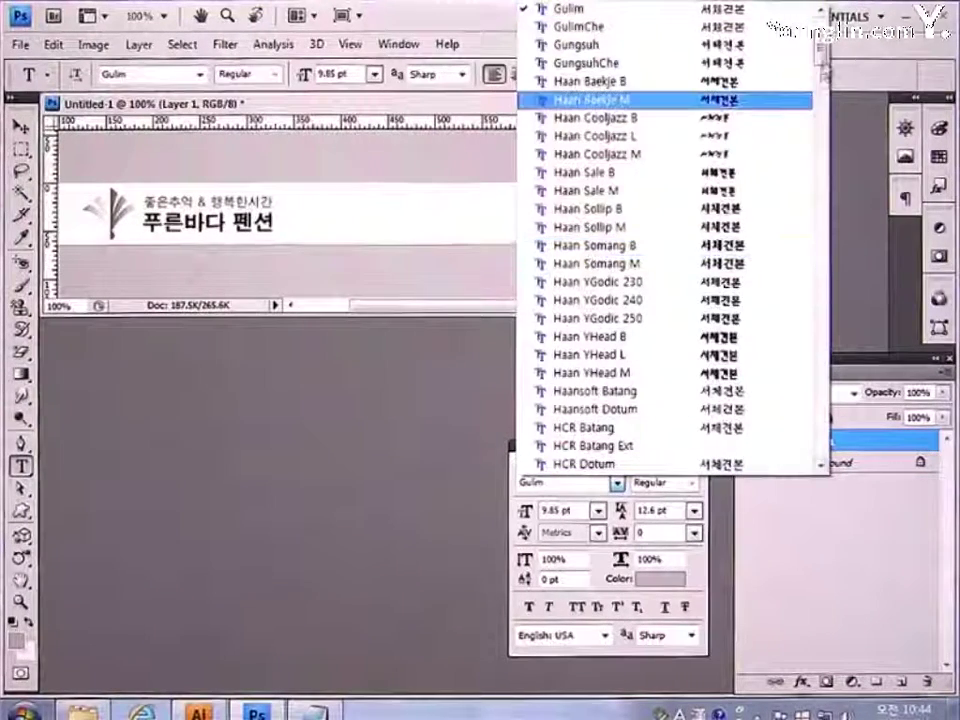
pyautogui.moveTo(820, 45); pyautogui.dragTo(822, 104)
pyautogui.click(600, 99)
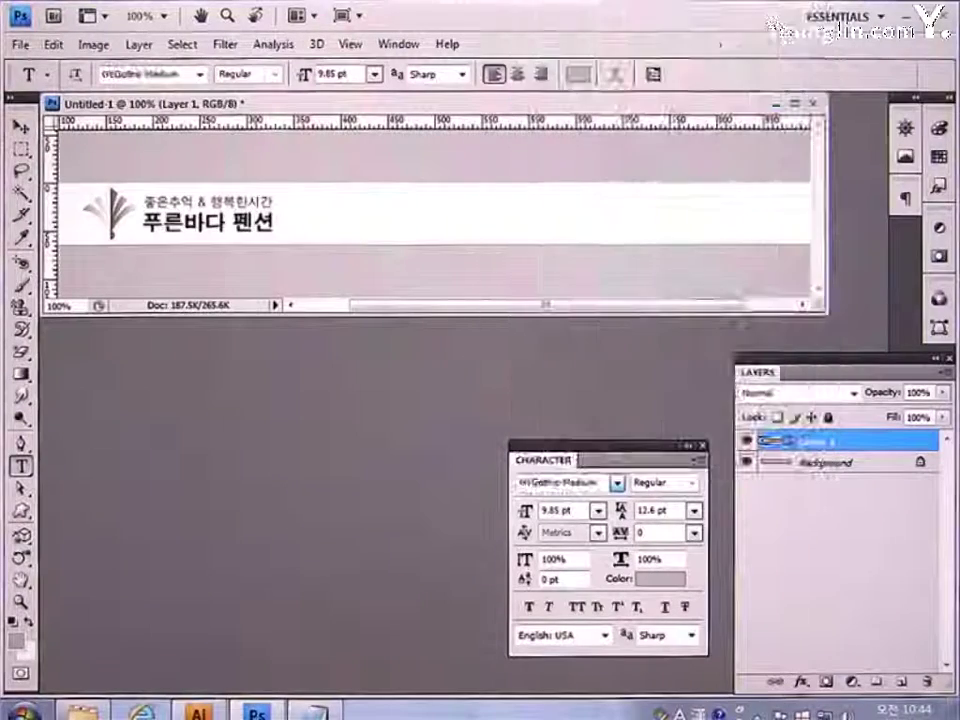
pyautogui.click(565, 510)
pyautogui.write('10')
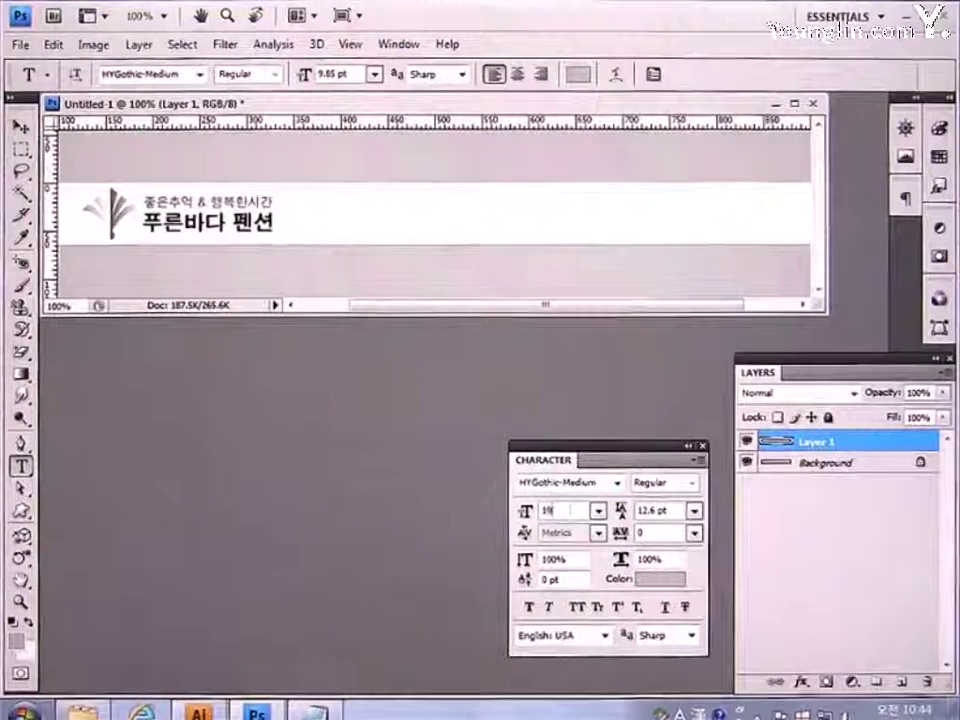
pyautogui.click(640, 582)
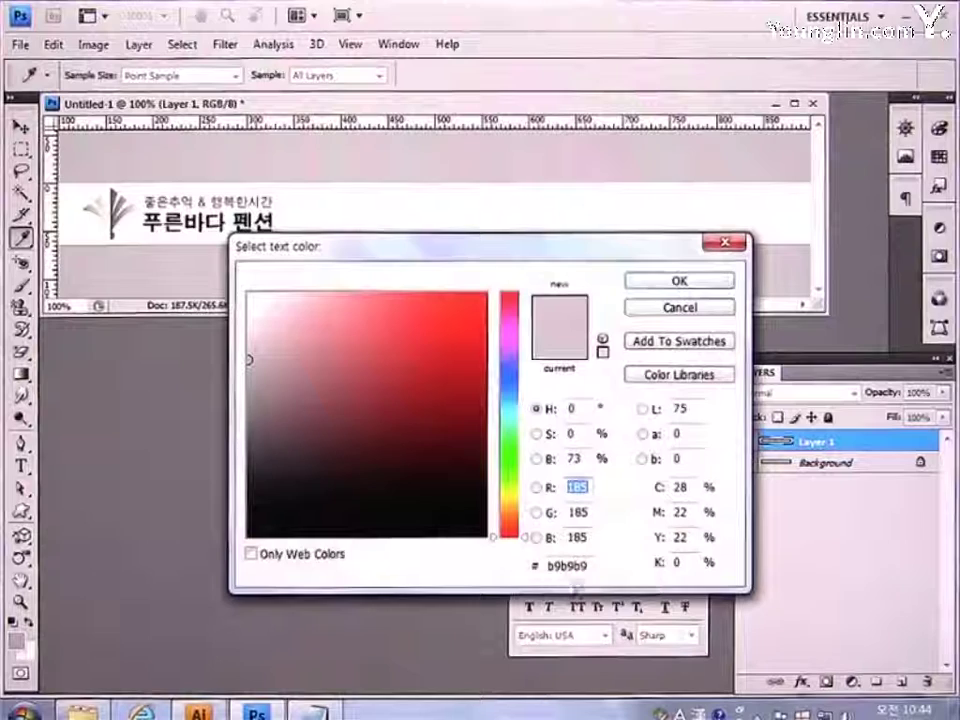
pyautogui.click(594, 566)
pyautogui.write('CA')
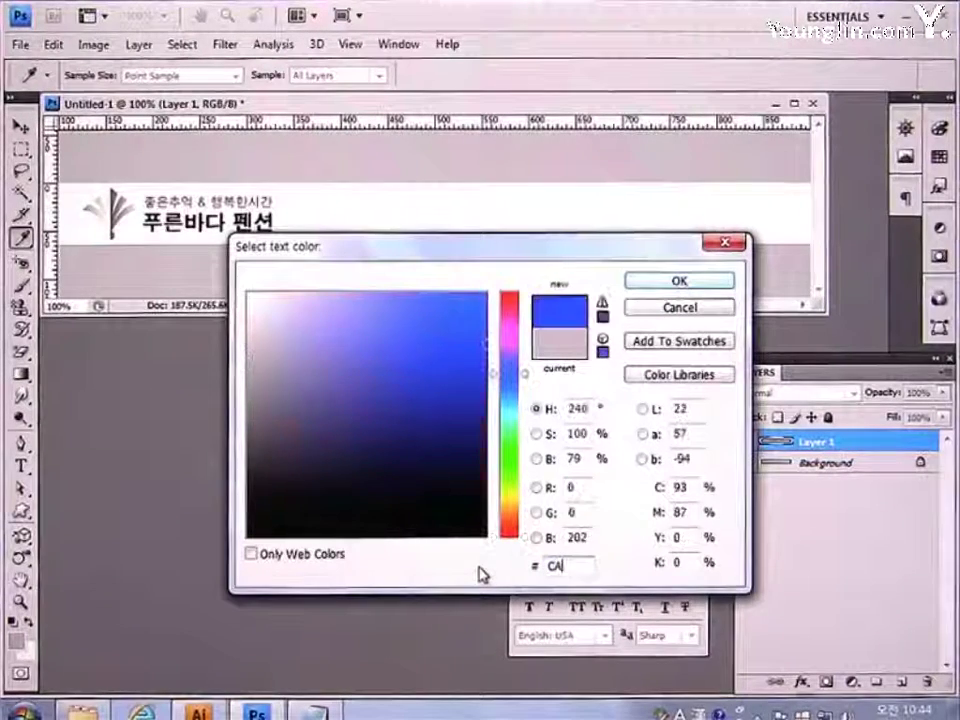
pyautogui.write('CACA')
pyautogui.press('Return')
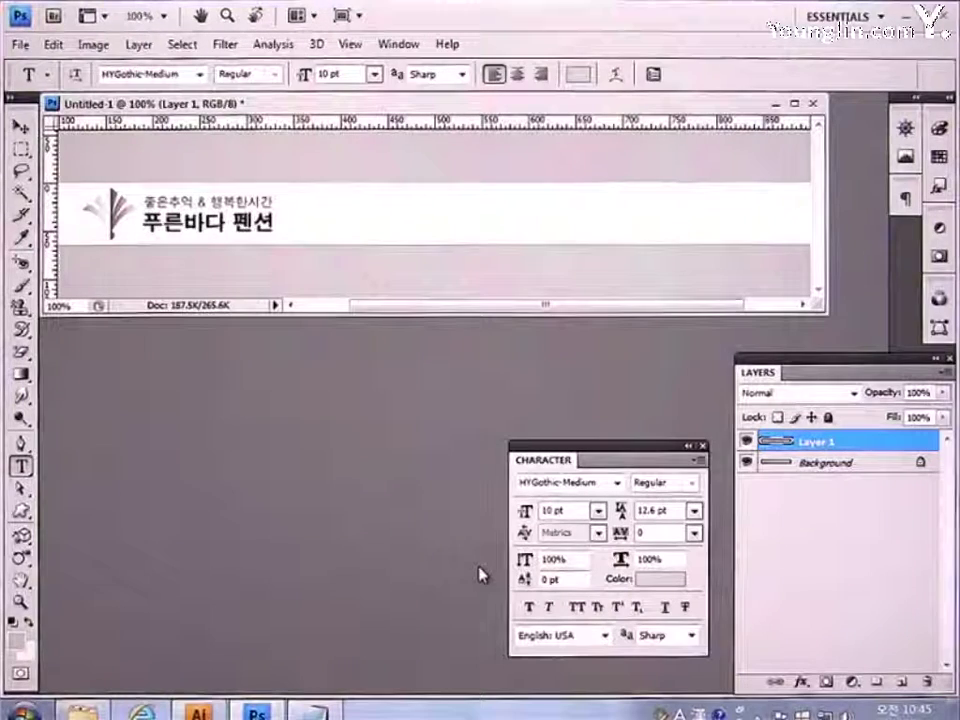
# Copy the address, contact and copyright text from Notepad and paste it as a text layer just right of the grey logo.
pyautogui.hotkey('alt', 'Tab')
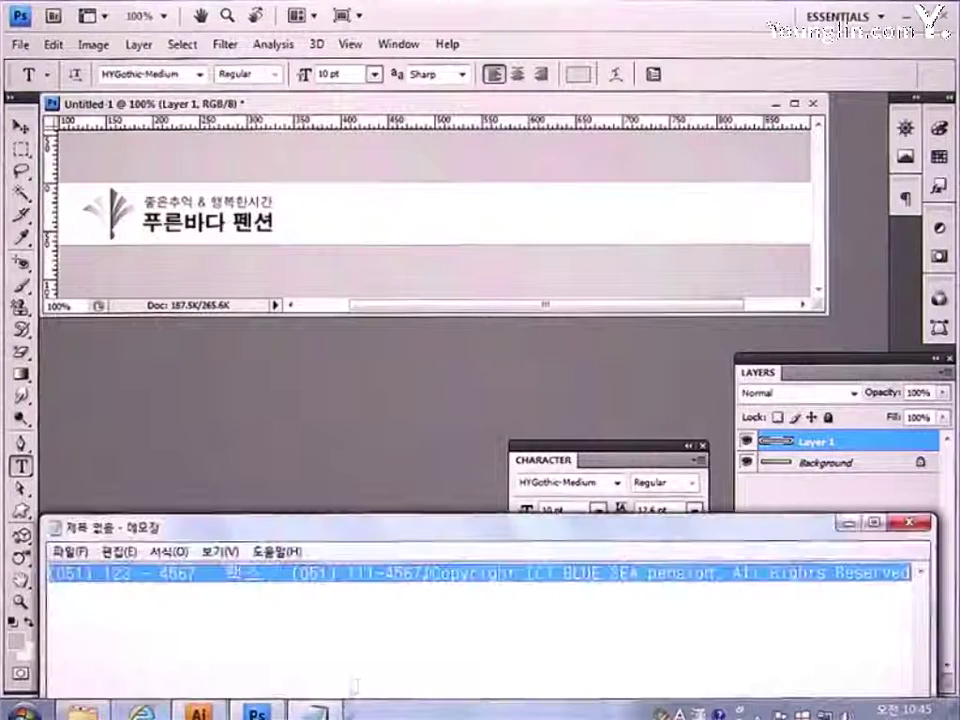
pyautogui.hotkey('alt', 'Tab')
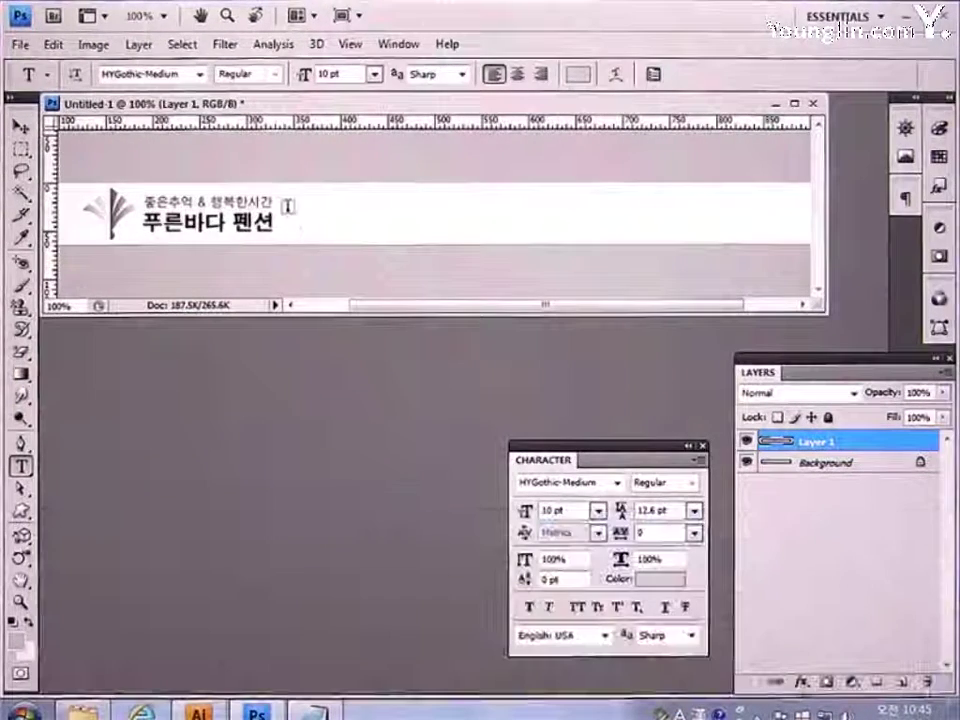
pyautogui.click(287, 206)
pyautogui.hotkey('ctrl', 'v')
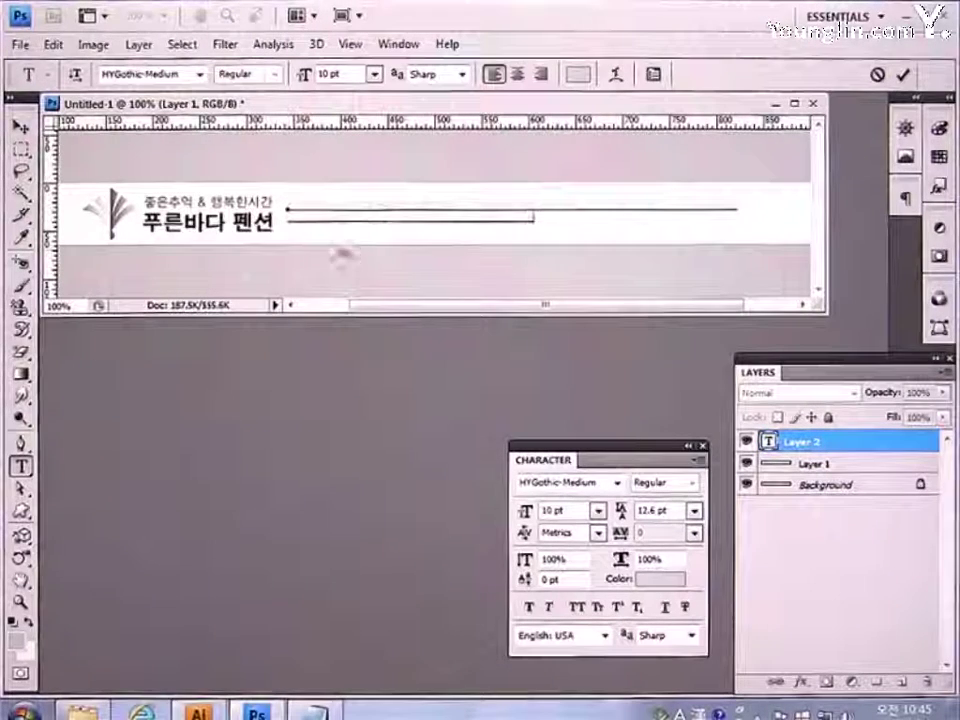
pyautogui.click(20, 126)
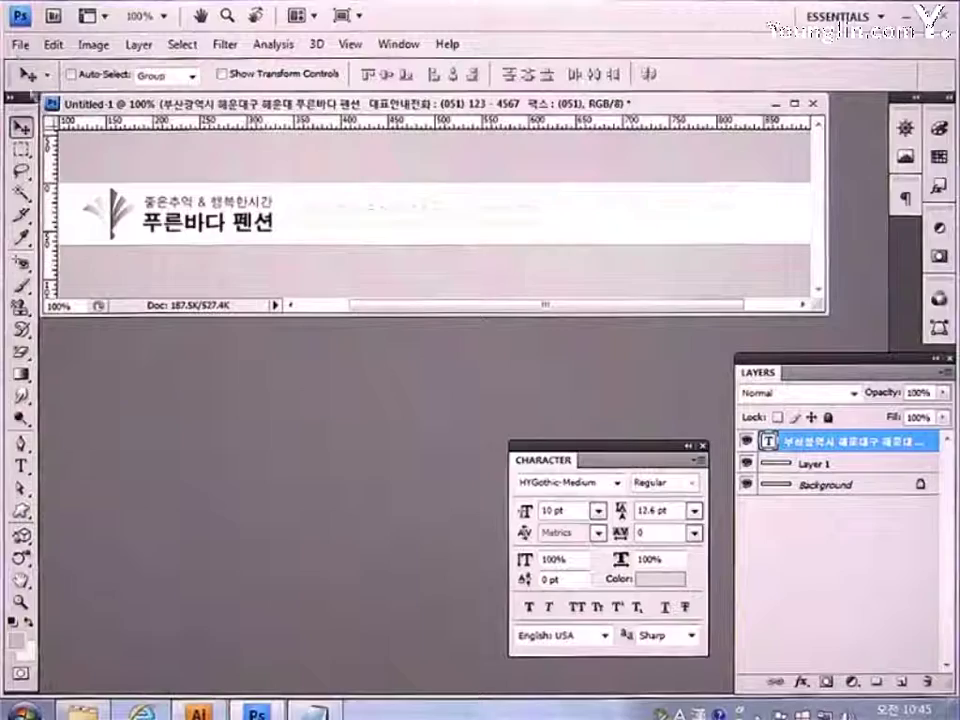
# Export the copyright strip for the web as a 128-colour dithered GIF named copyright in the 작업 folder.
pyautogui.click(20, 44)
pyautogui.click(135, 343)
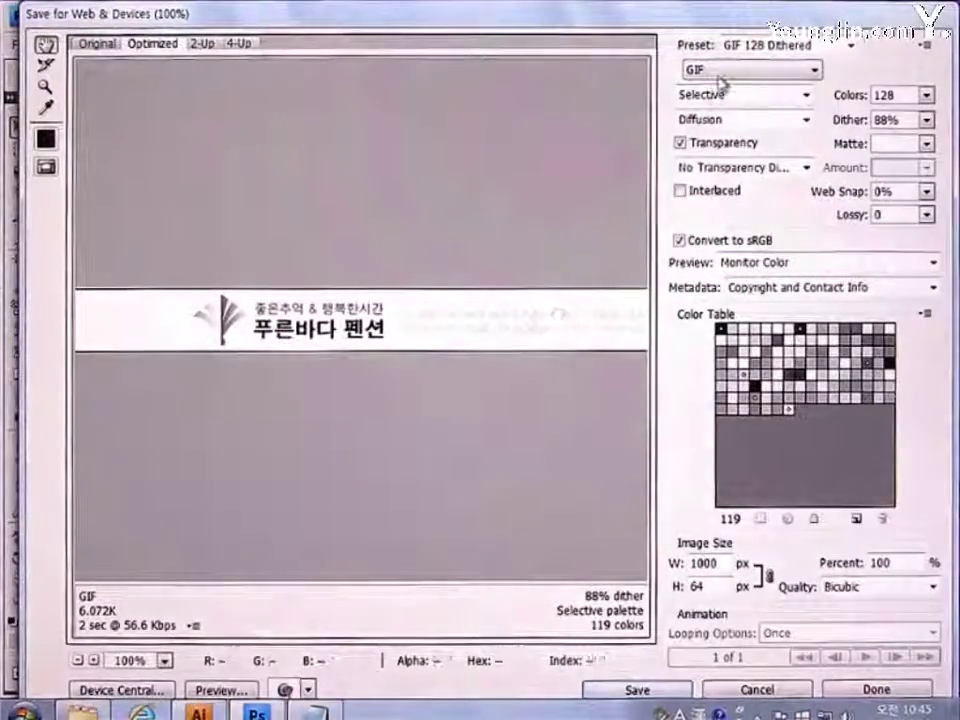
pyautogui.click(638, 690)
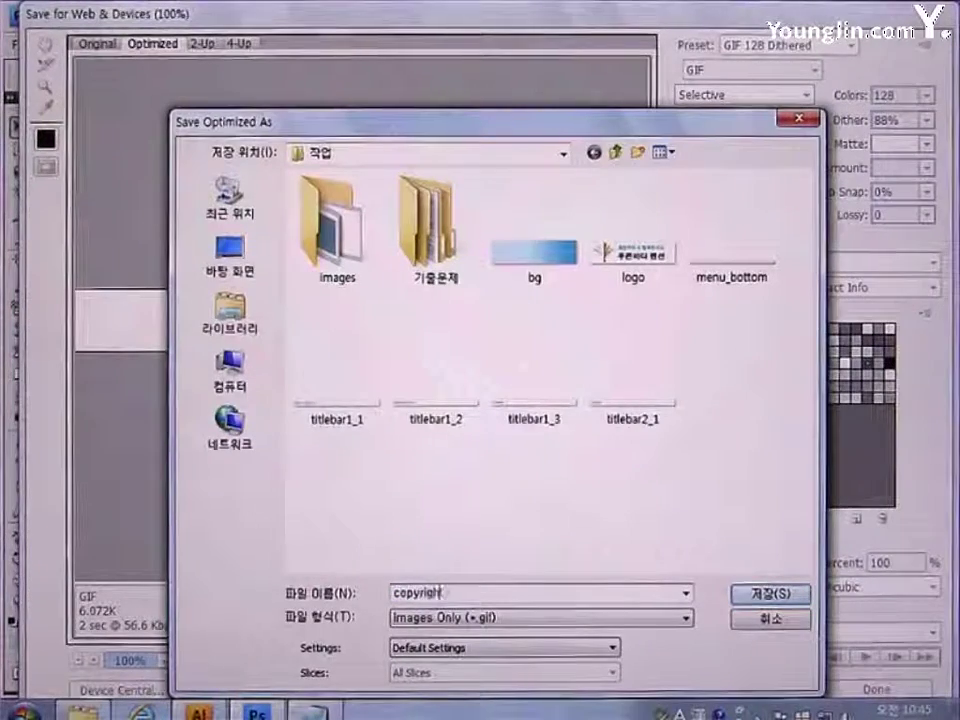
pyautogui.press('Return')
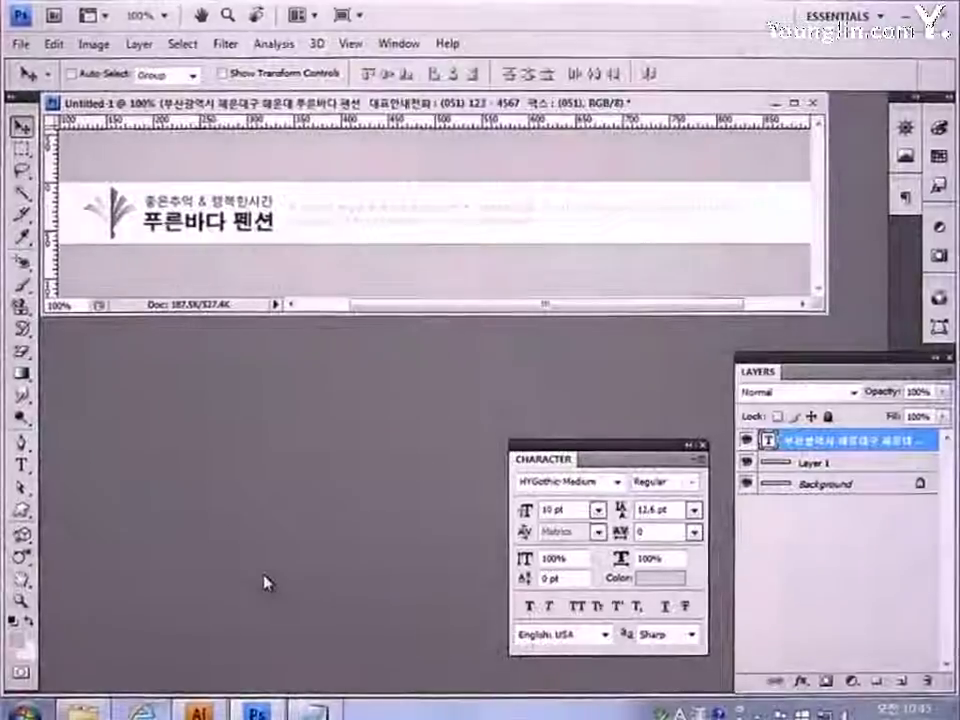